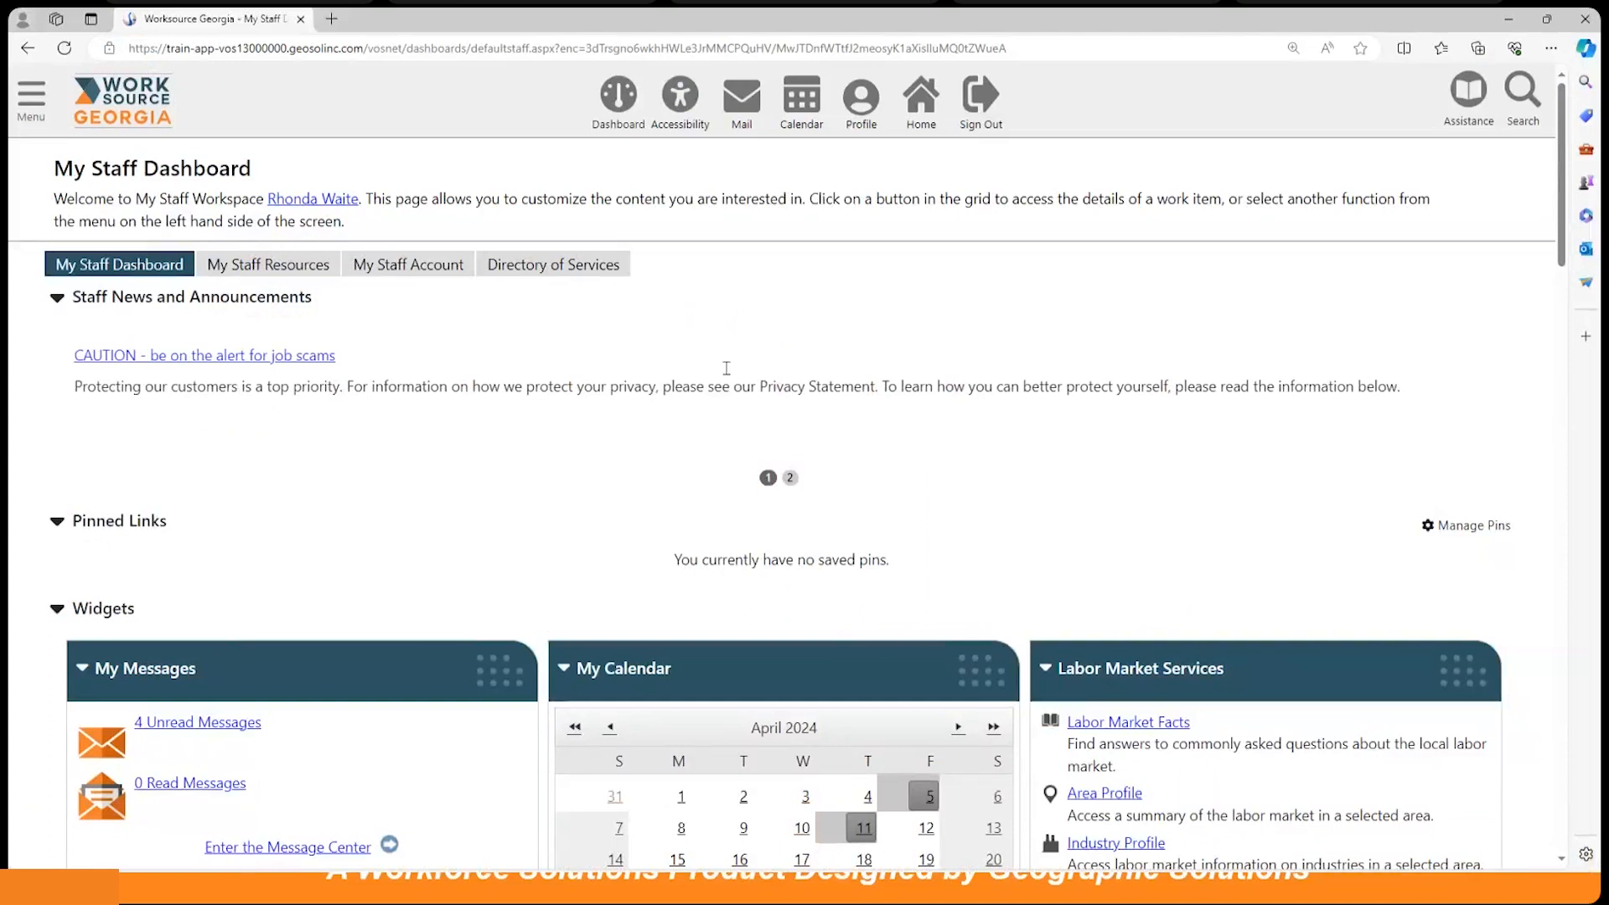
Step: Go to Manage Activities and open the Manage Virtual Job Fair page
{"action": "left_click", "coordinate": [33, 100]}
{"action": "scroll", "coordinate": [84, 410], "scroll_direction": "down", "scroll_amount": 4}
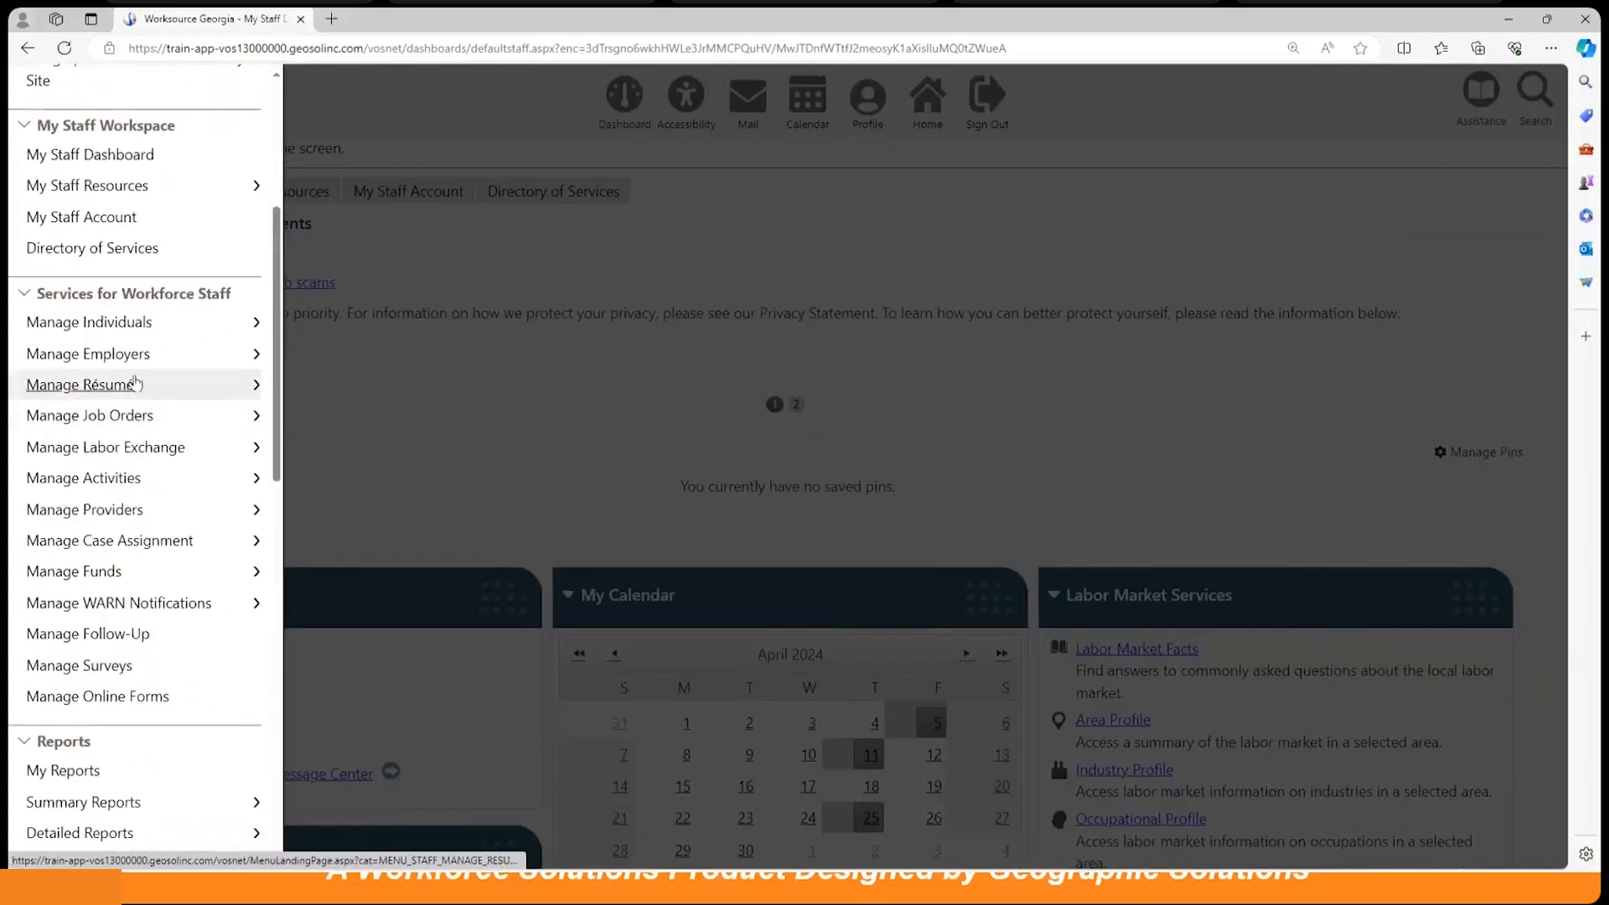
{"action": "left_click", "coordinate": [94, 480]}
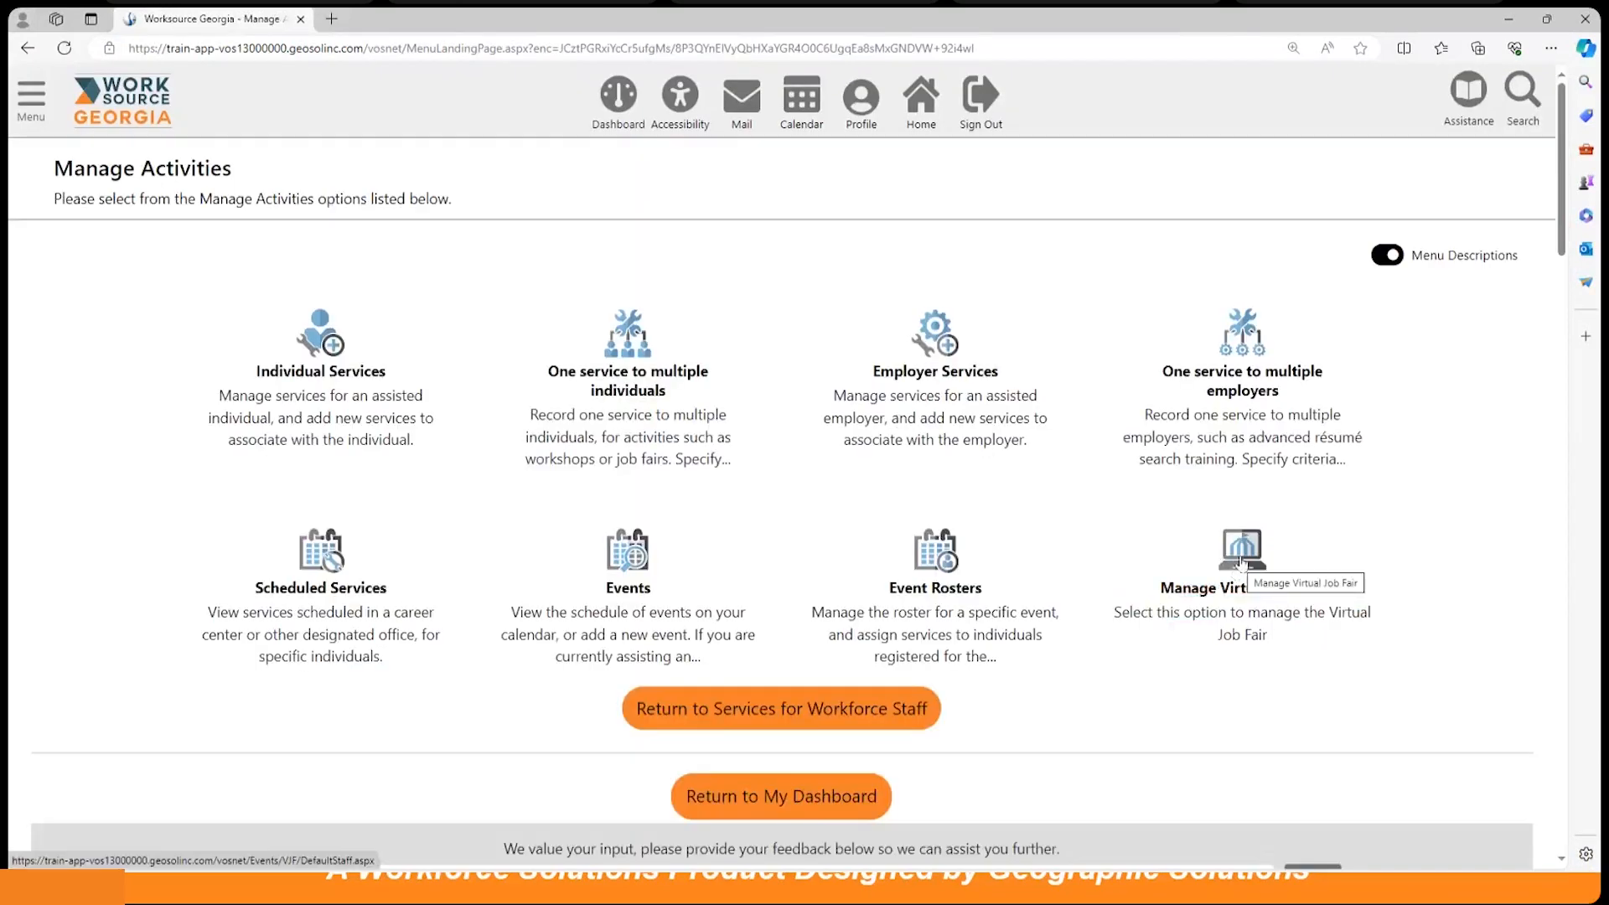
{"action": "left_click", "coordinate": [1241, 562]}
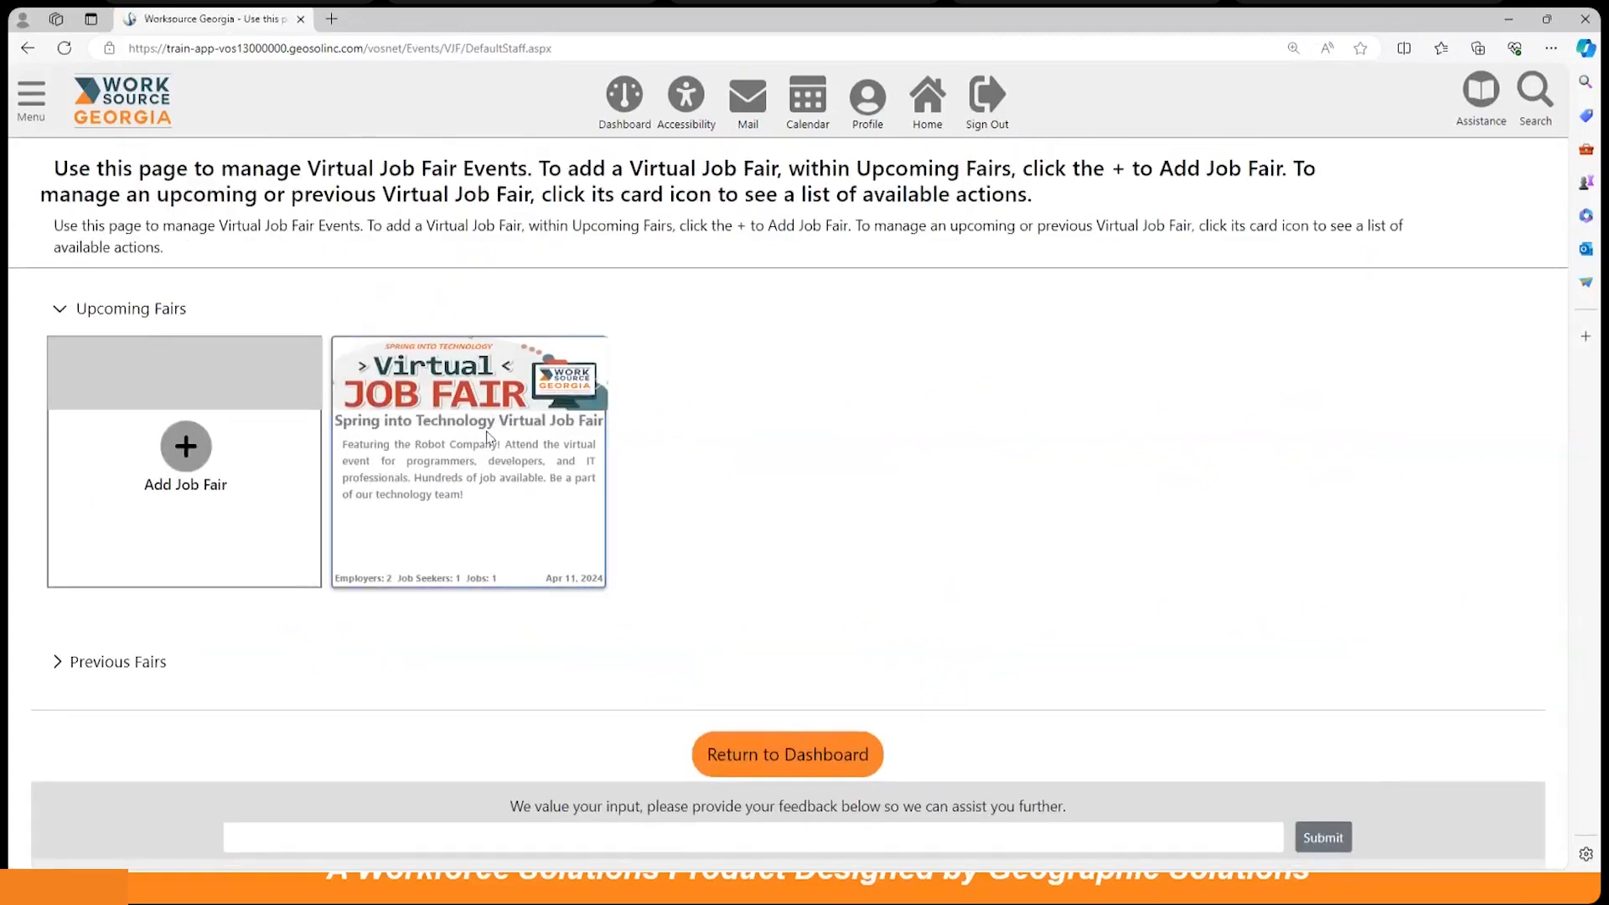
Step: Add a new job fair titled 'Spring into Technology Virtual Job Fair'
{"action": "left_click", "coordinate": [186, 460]}
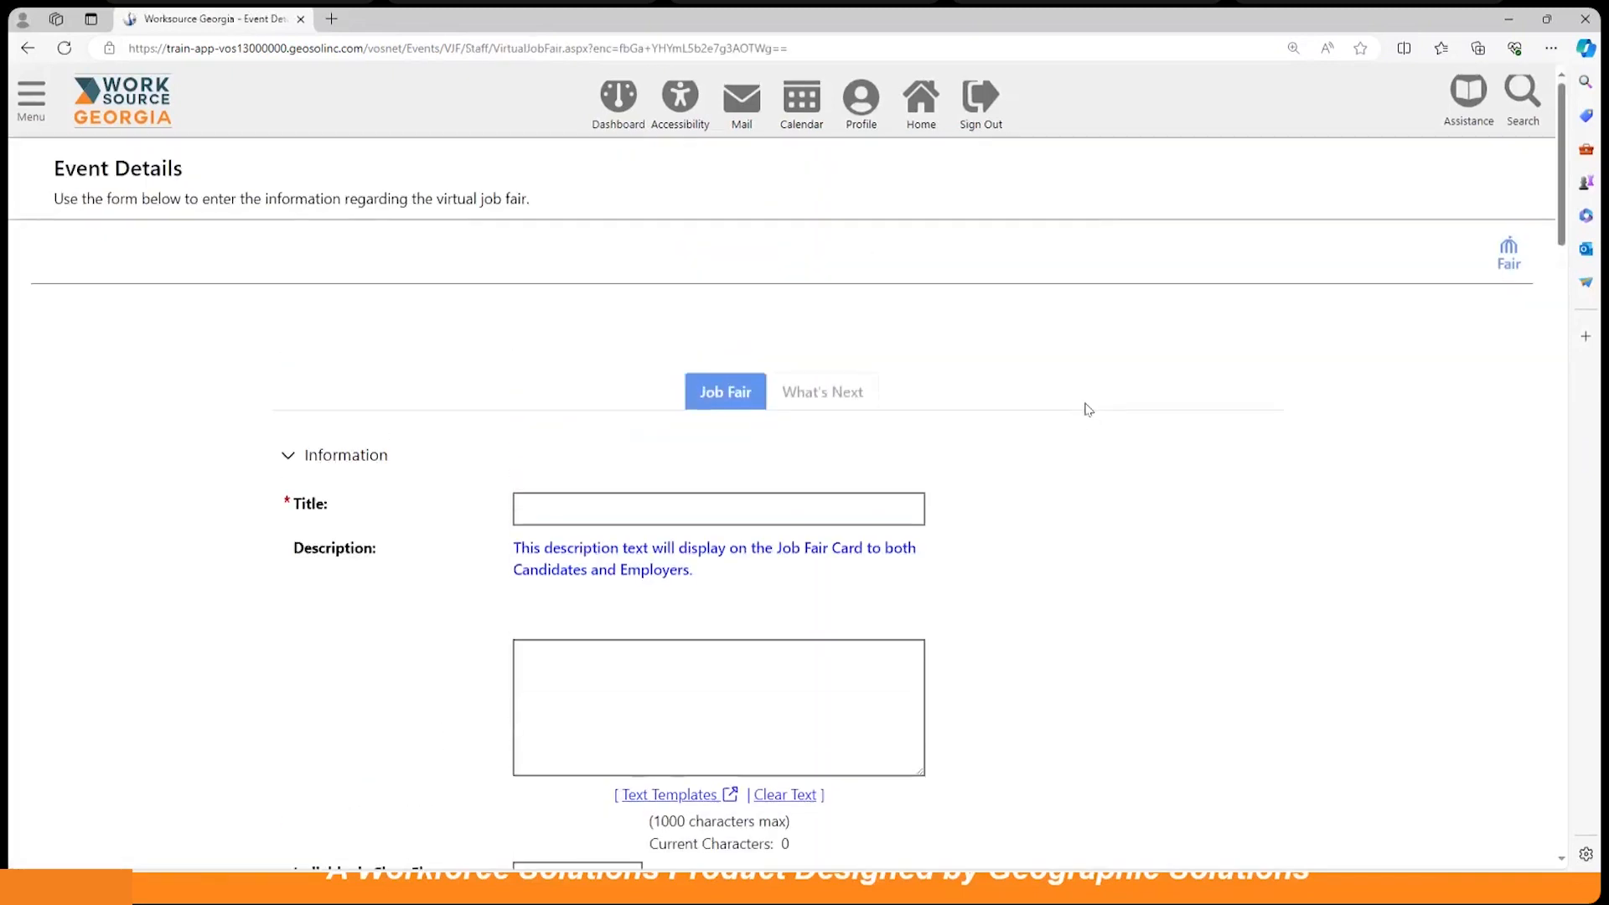
{"action": "scroll", "coordinate": [1087, 408], "scroll_direction": "down", "scroll_amount": 2}
{"action": "left_click", "coordinate": [576, 388]}
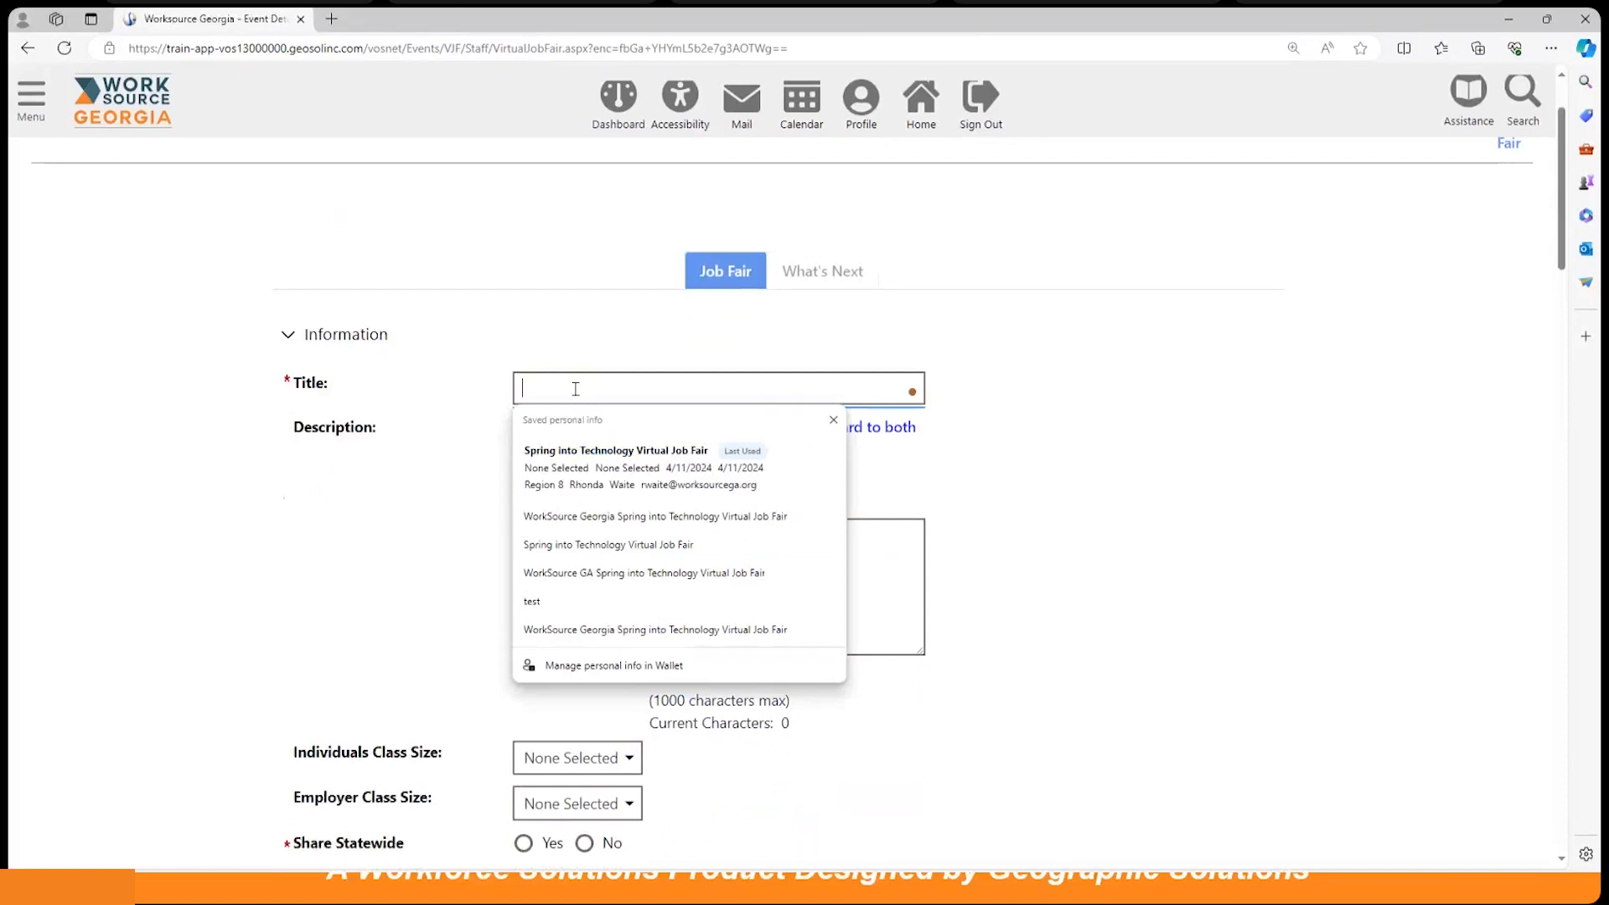
{"action": "type", "text": "Spring"}
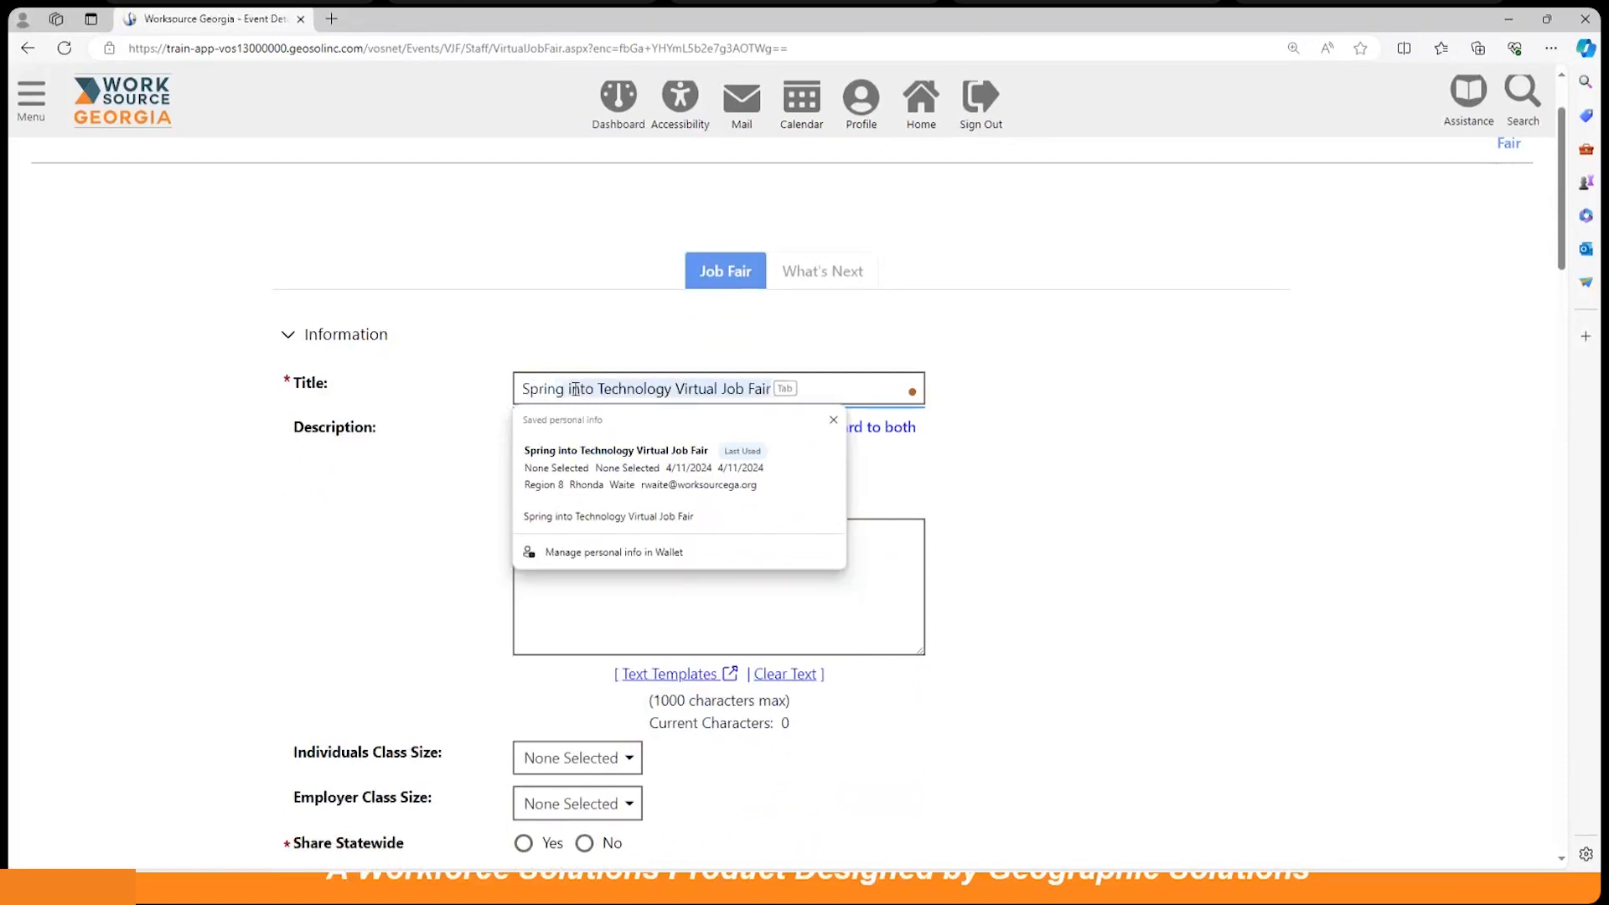
{"action": "type", "text": " int T"}
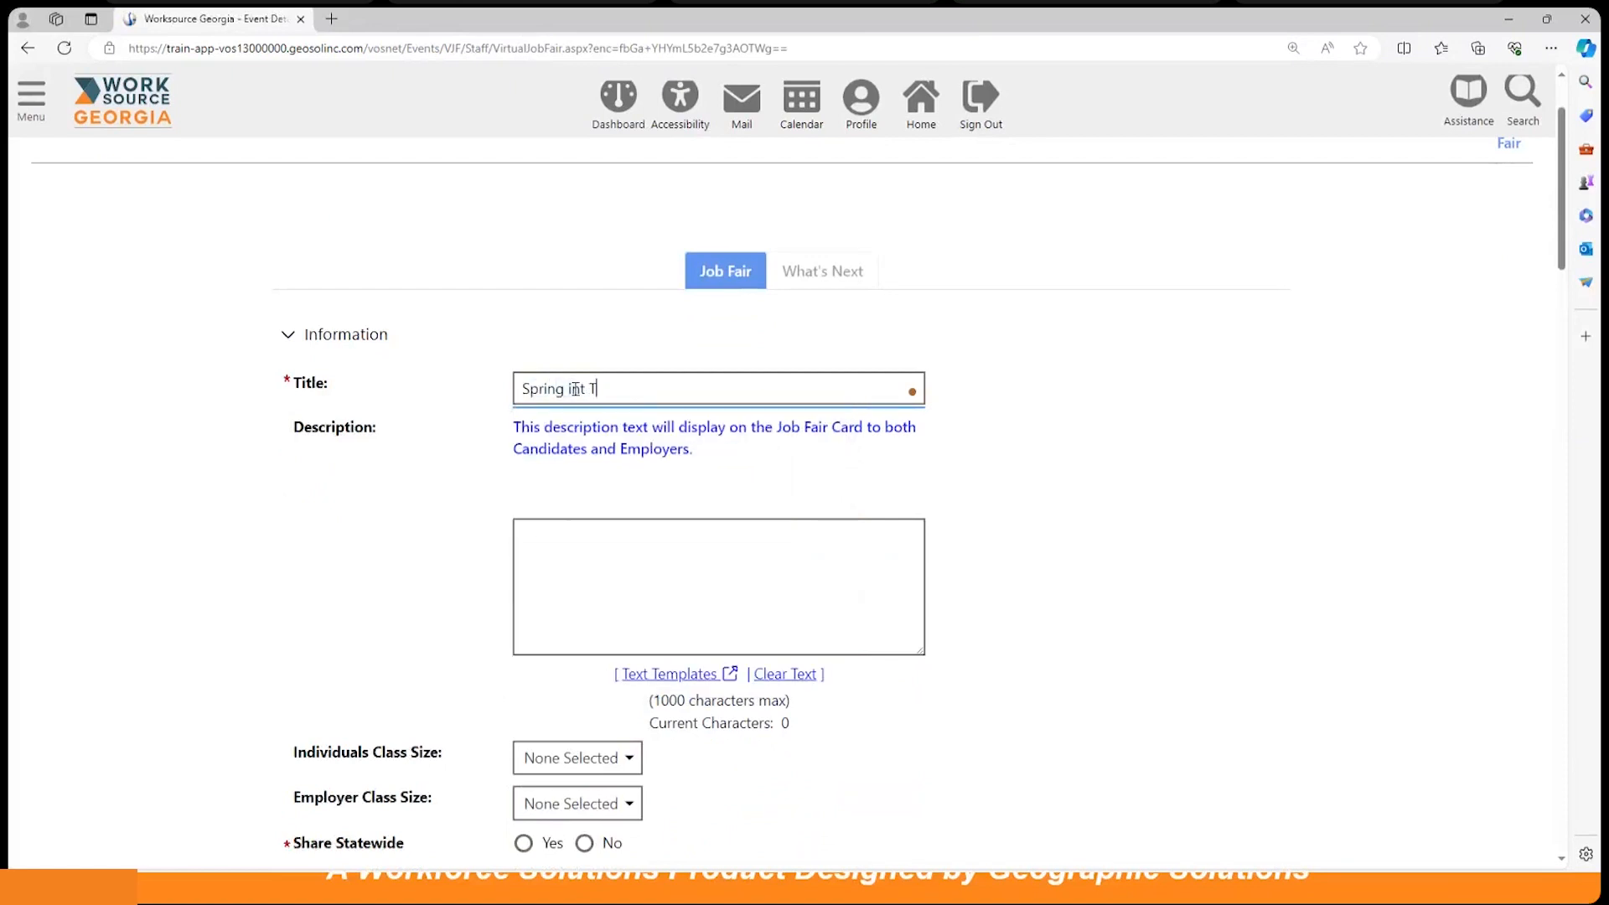
{"action": "key", "text": "BackSpace"}
{"action": "key", "text": "BackSpace"}
{"action": "key", "text": "BackSpace"}
{"action": "type", "text": "to Tech"}
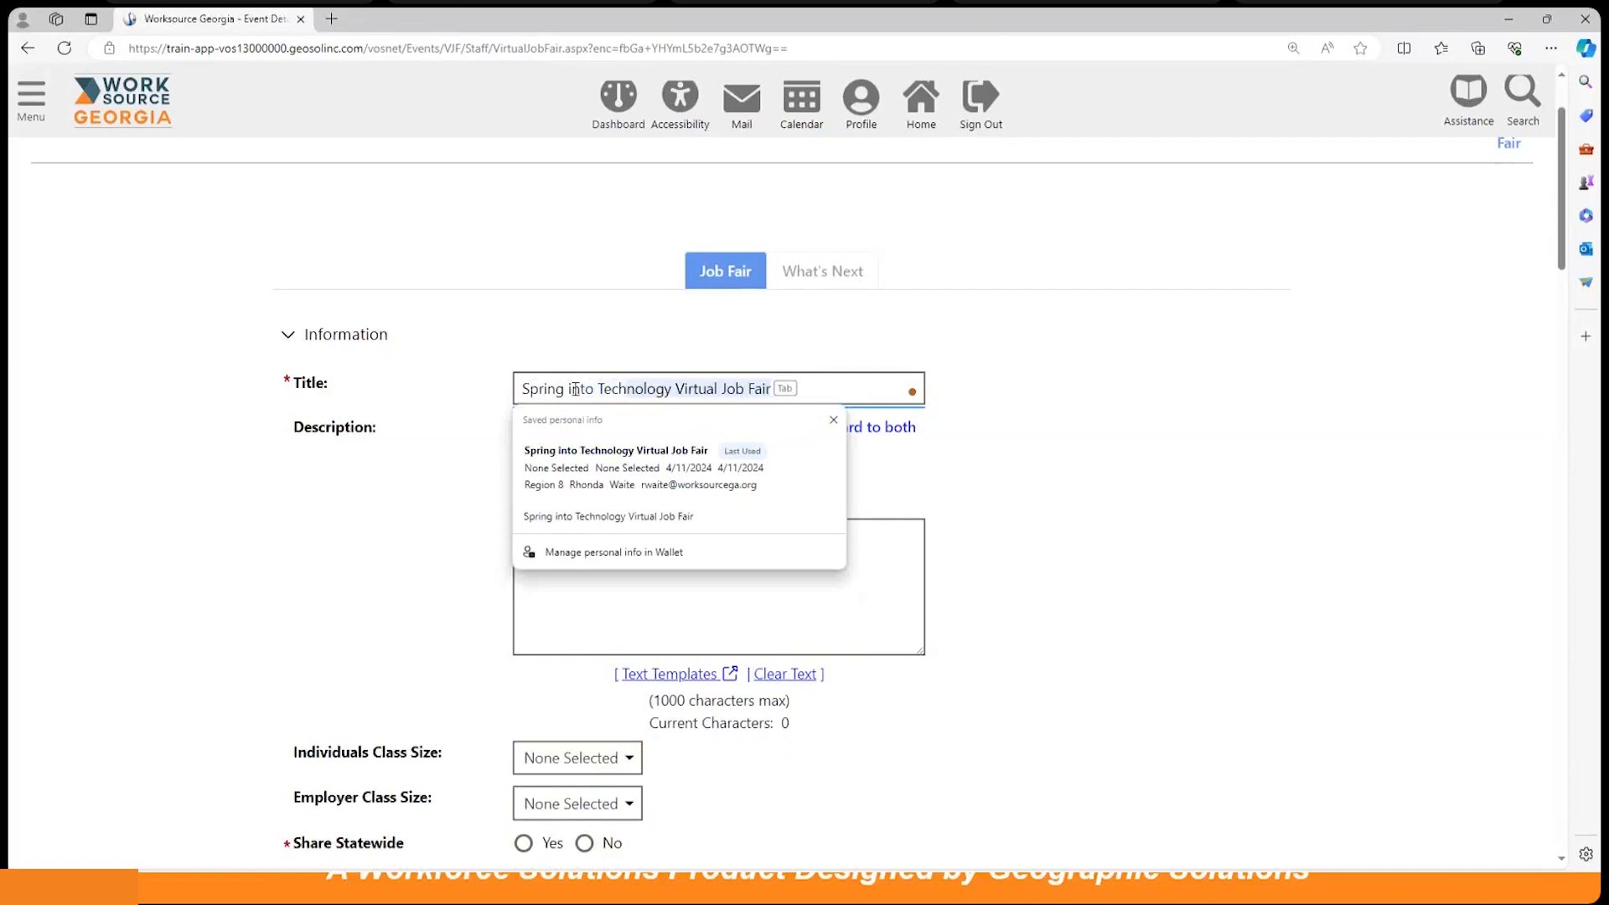
{"action": "type", "text": "nology Virgu"}
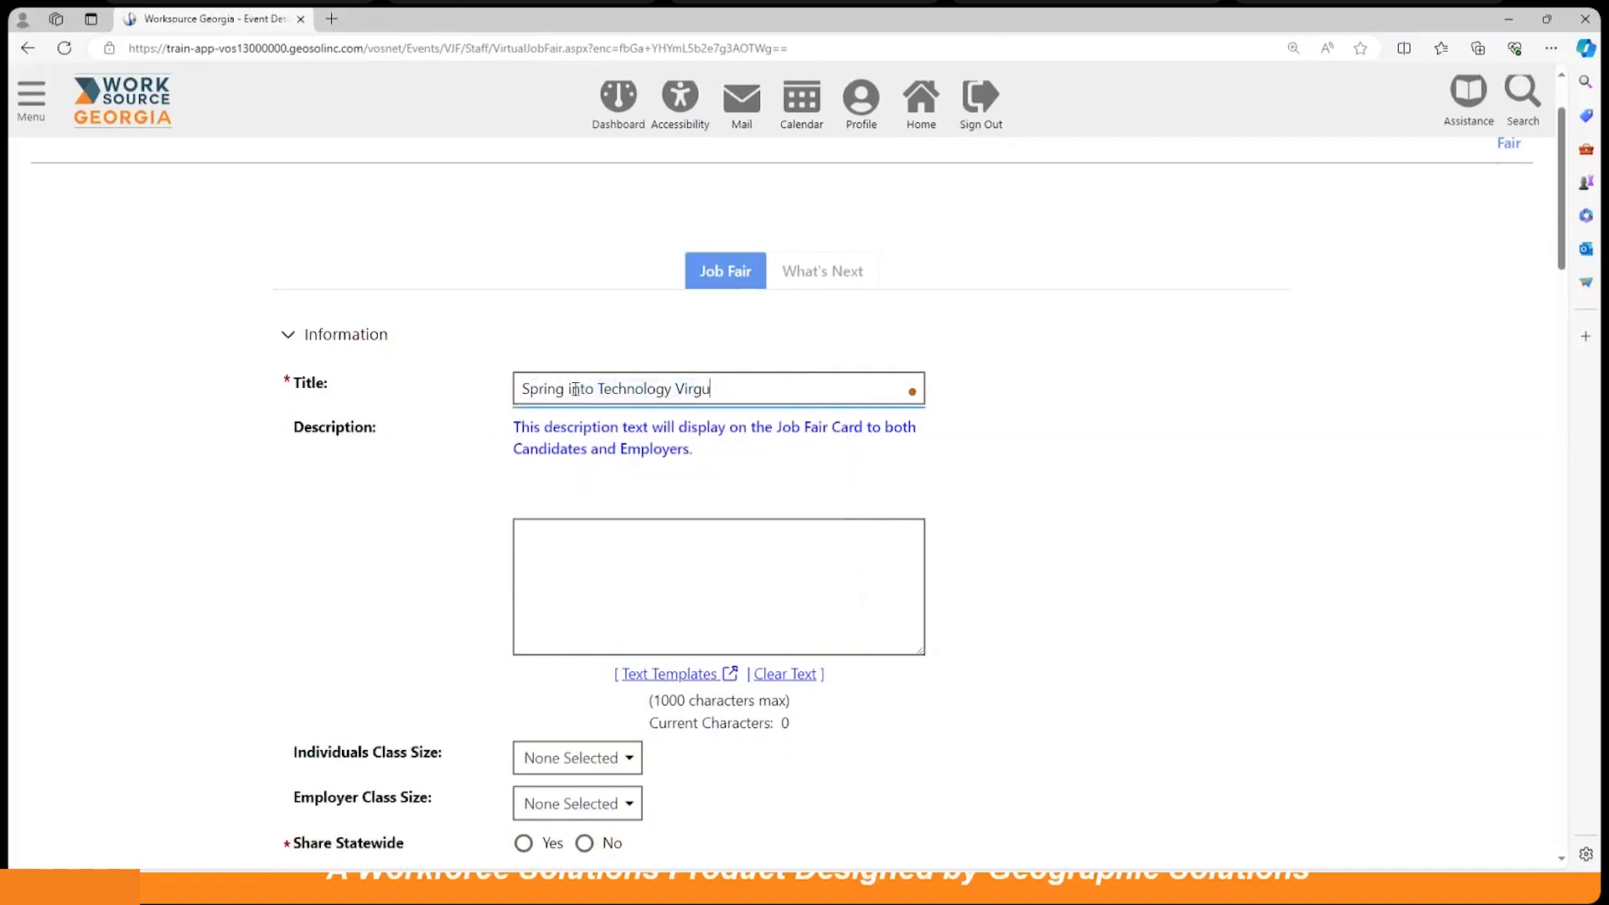
{"action": "key", "text": "BackSpace"}
{"action": "key", "text": "BackSpace"}
{"action": "type", "text": "tual Job "}
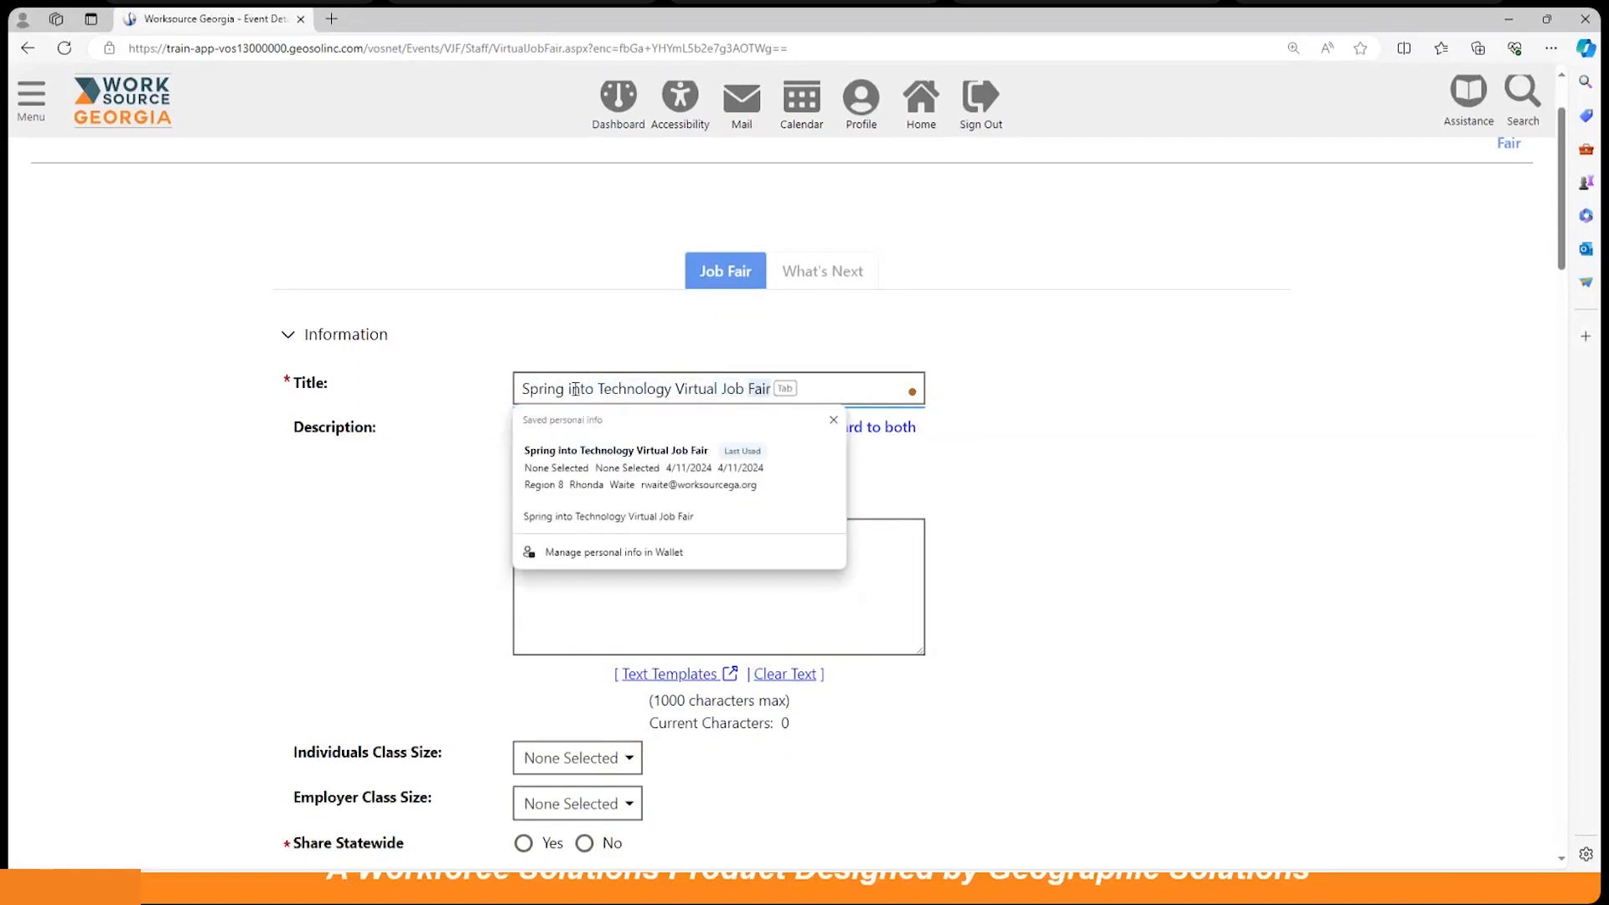
{"action": "type", "text": "Fair"}
Step: Enter the description 'Spring hiring event for individuals in the technology field.'
{"action": "left_click", "coordinate": [571, 539]}
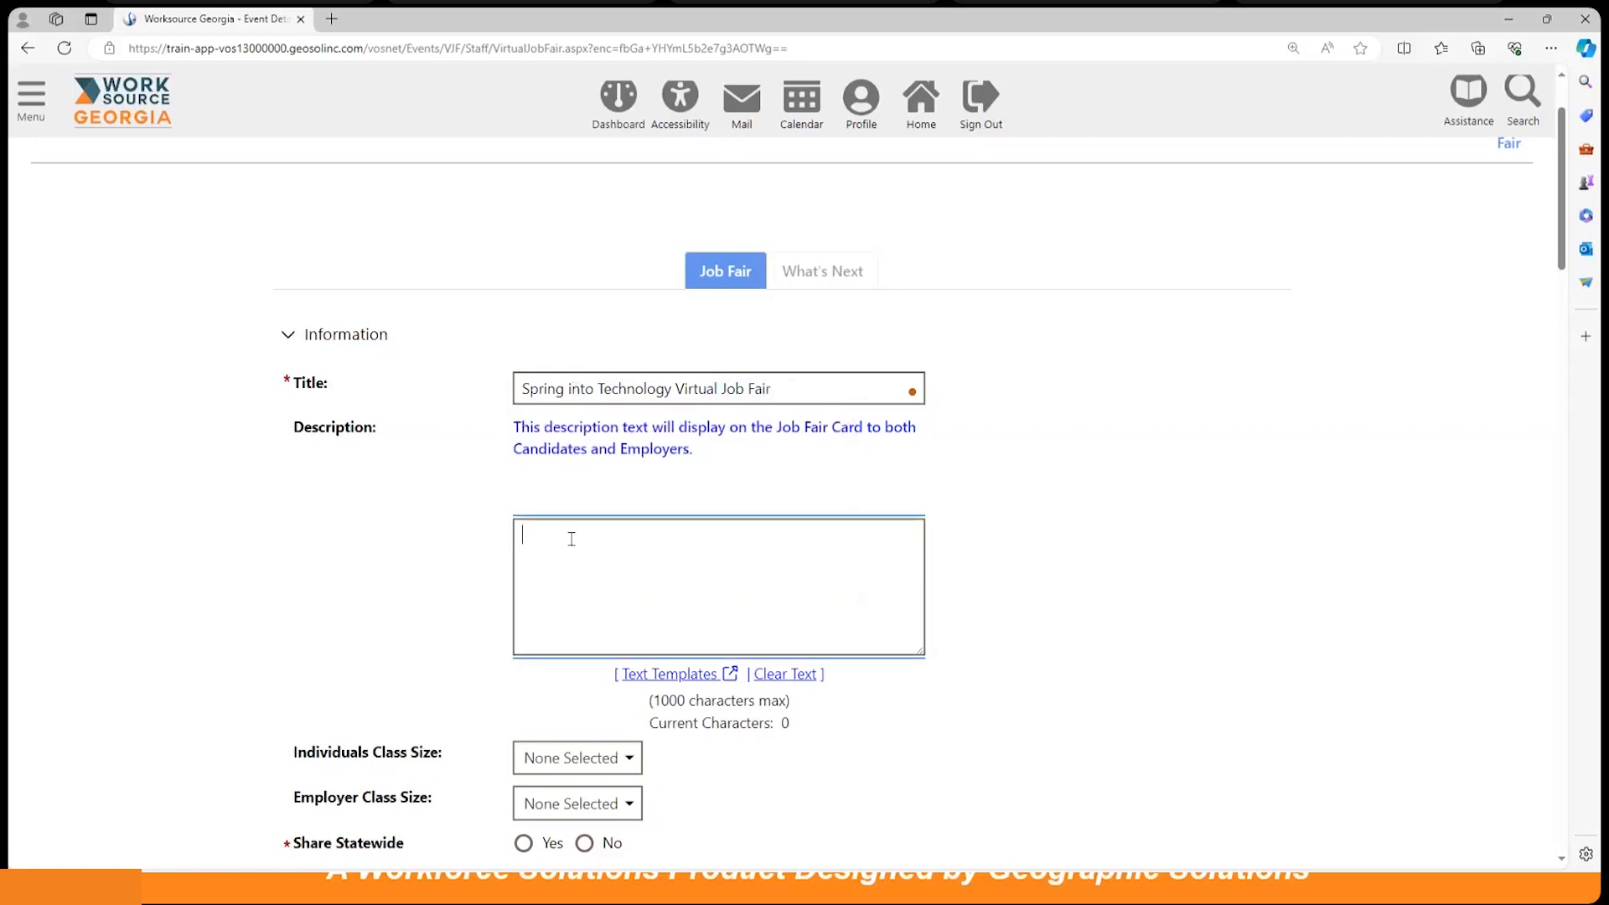
{"action": "scroll", "coordinate": [1138, 504], "scroll_direction": "down", "scroll_amount": 1}
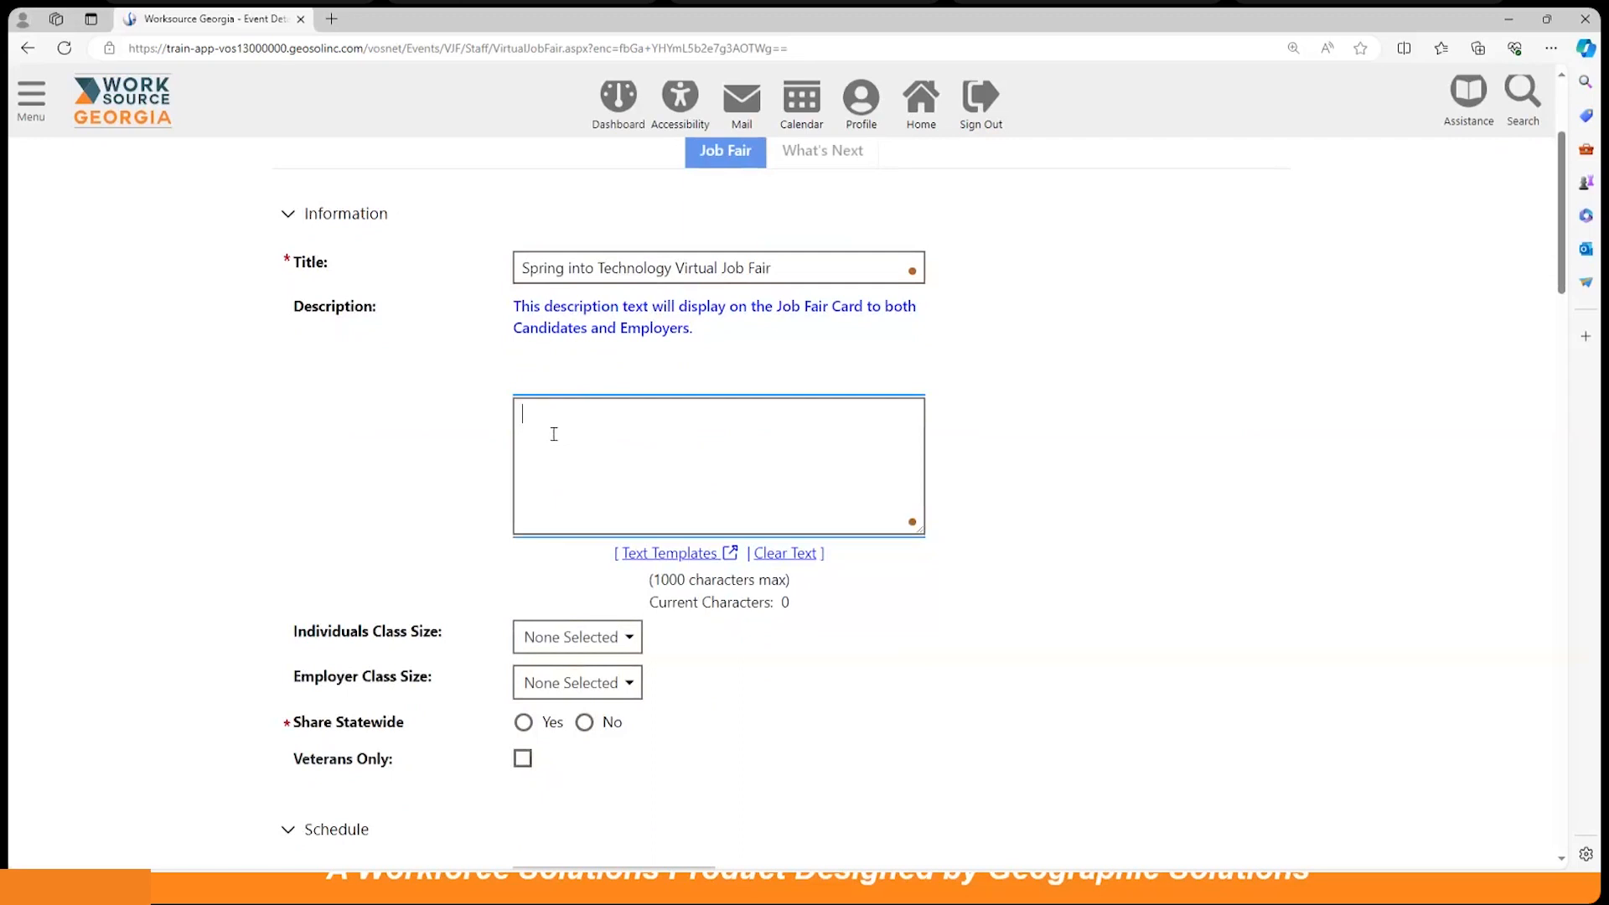
{"action": "type", "text": "Spring hiring event."}
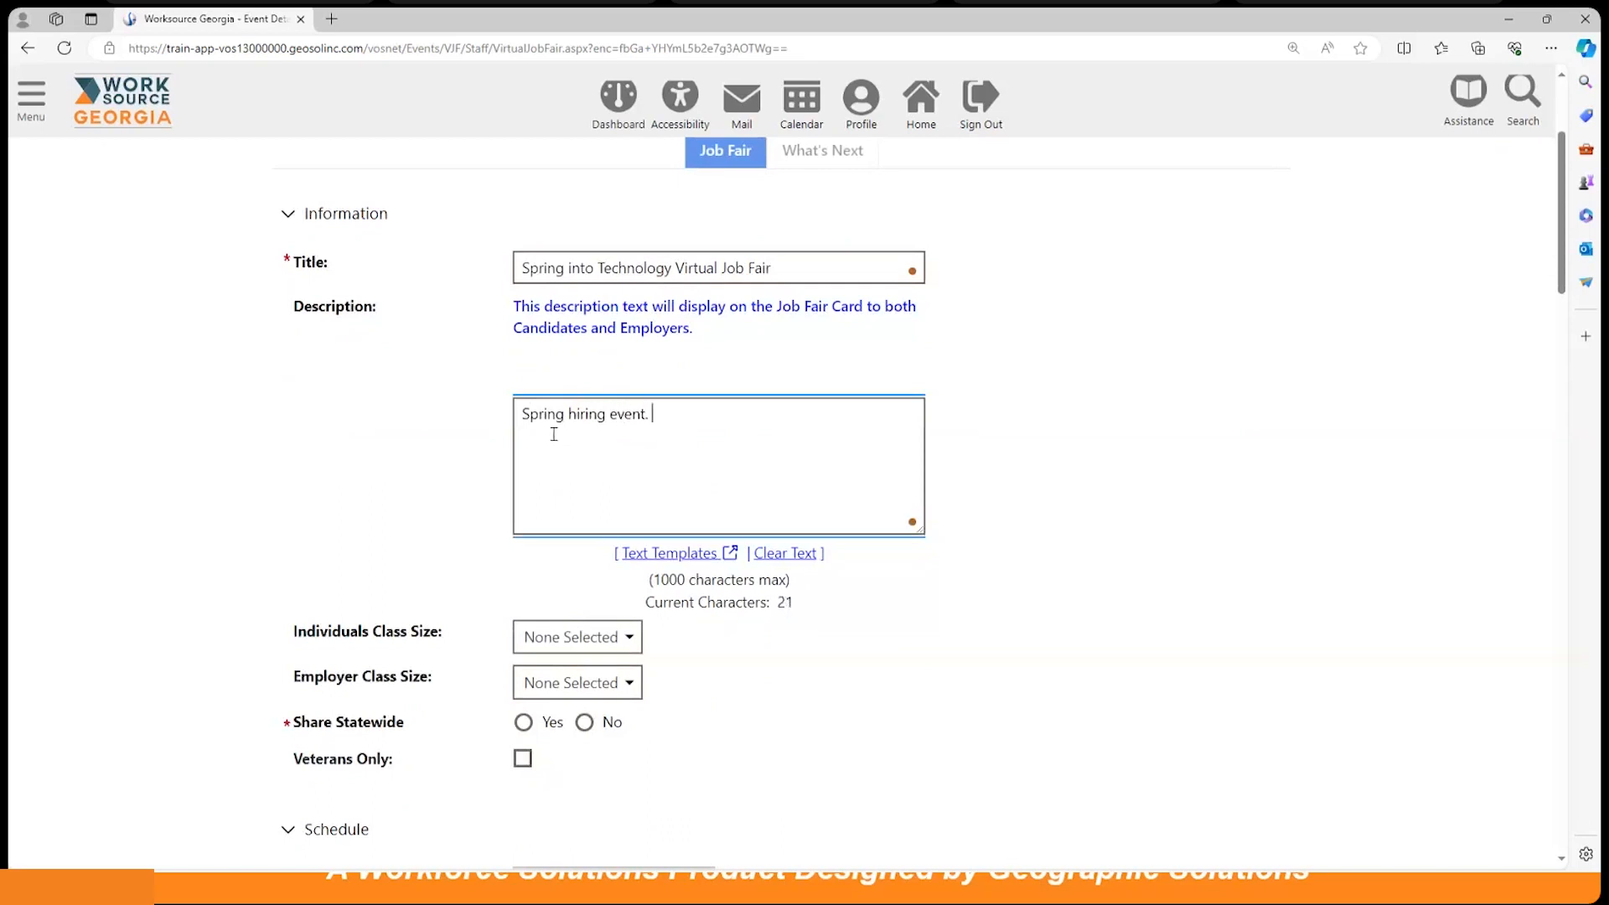
{"action": "type", "text": " For mili"}
{"action": "key", "text": "BackSpace"}
{"action": "key", "text": "BackSpace"}
{"action": "key", "text": "BackSpace"}
{"action": "key", "text": "BackSpace"}
{"action": "key", "text": "BackSpace"}
{"action": "key", "text": "BackSpace"}
{"action": "key", "text": "BackSpace"}
{"action": "key", "text": "BackSpace"}
{"action": "key", "text": "BackSpace"}
{"action": "key", "text": "BackSpace"}
{"action": "type", "text": "for individuals in the technology field"}
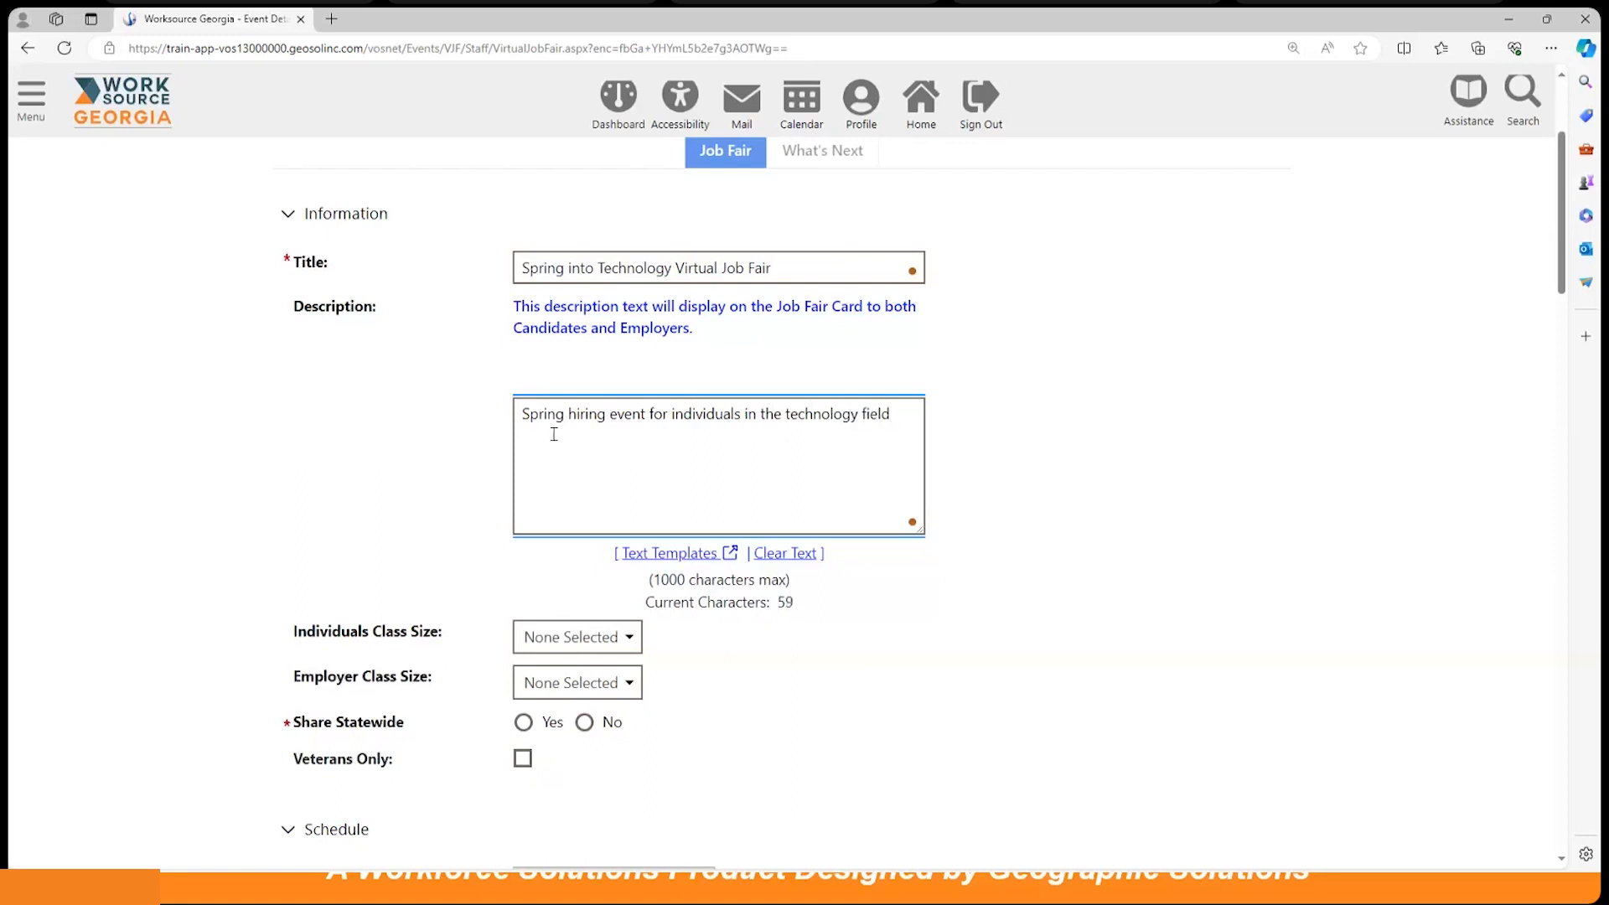
{"action": "type", "text": "."}
Step: Leave Individuals Class Size at None Selected and set Share Statewide to Yes
{"action": "scroll", "coordinate": [1089, 500], "scroll_direction": "down", "scroll_amount": 1}
{"action": "scroll", "coordinate": [1053, 502], "scroll_direction": "down", "scroll_amount": 5}
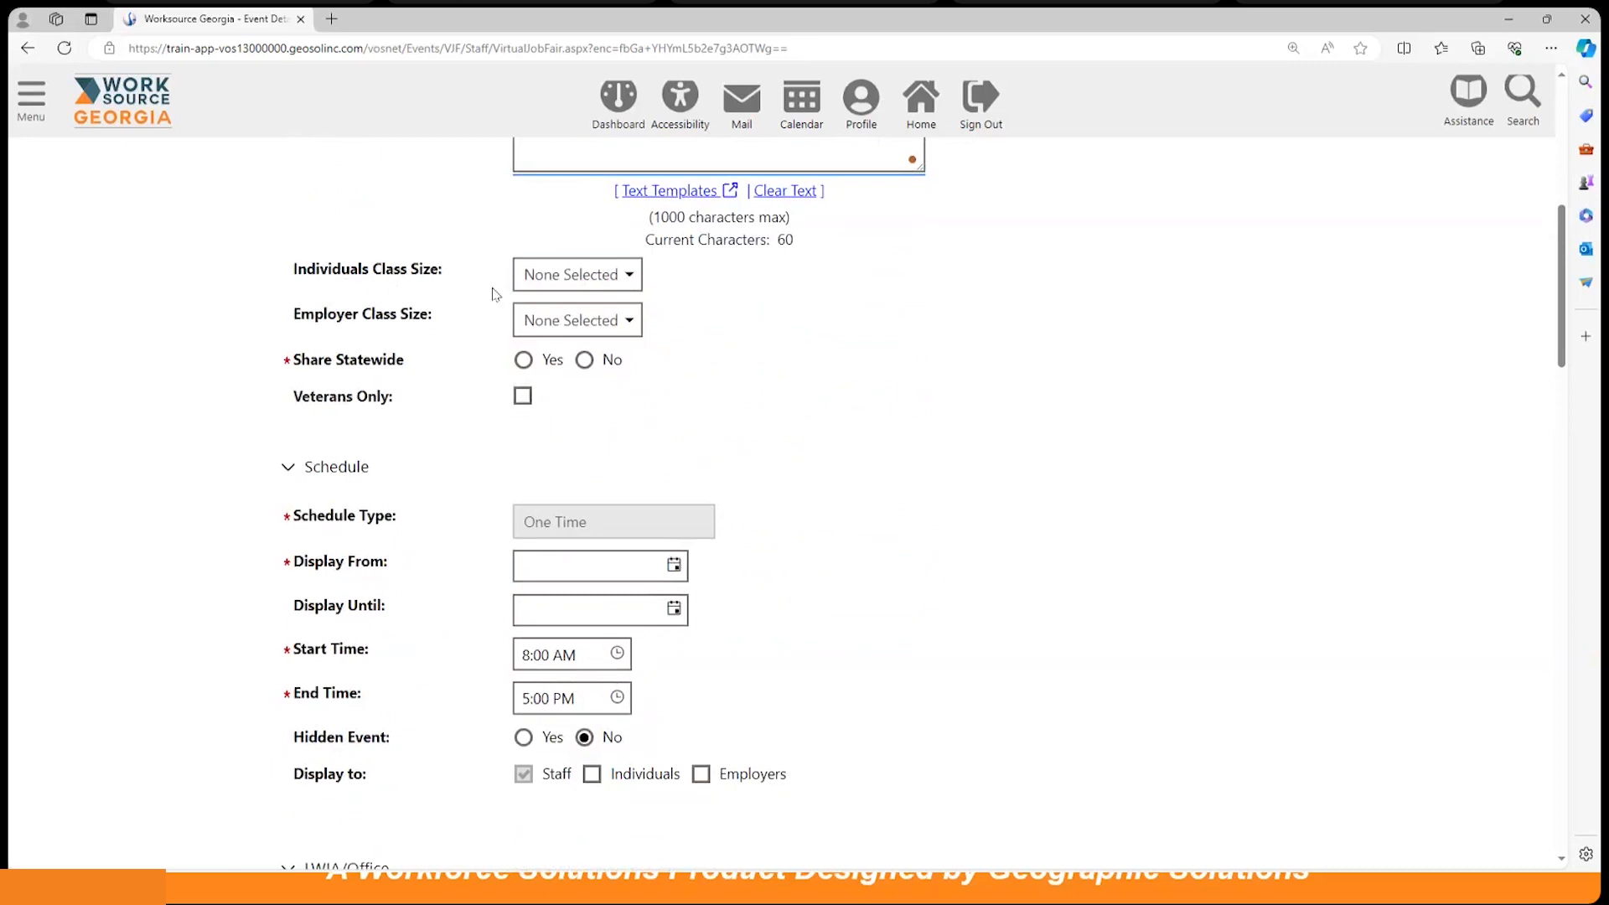
{"action": "left_click", "coordinate": [616, 286]}
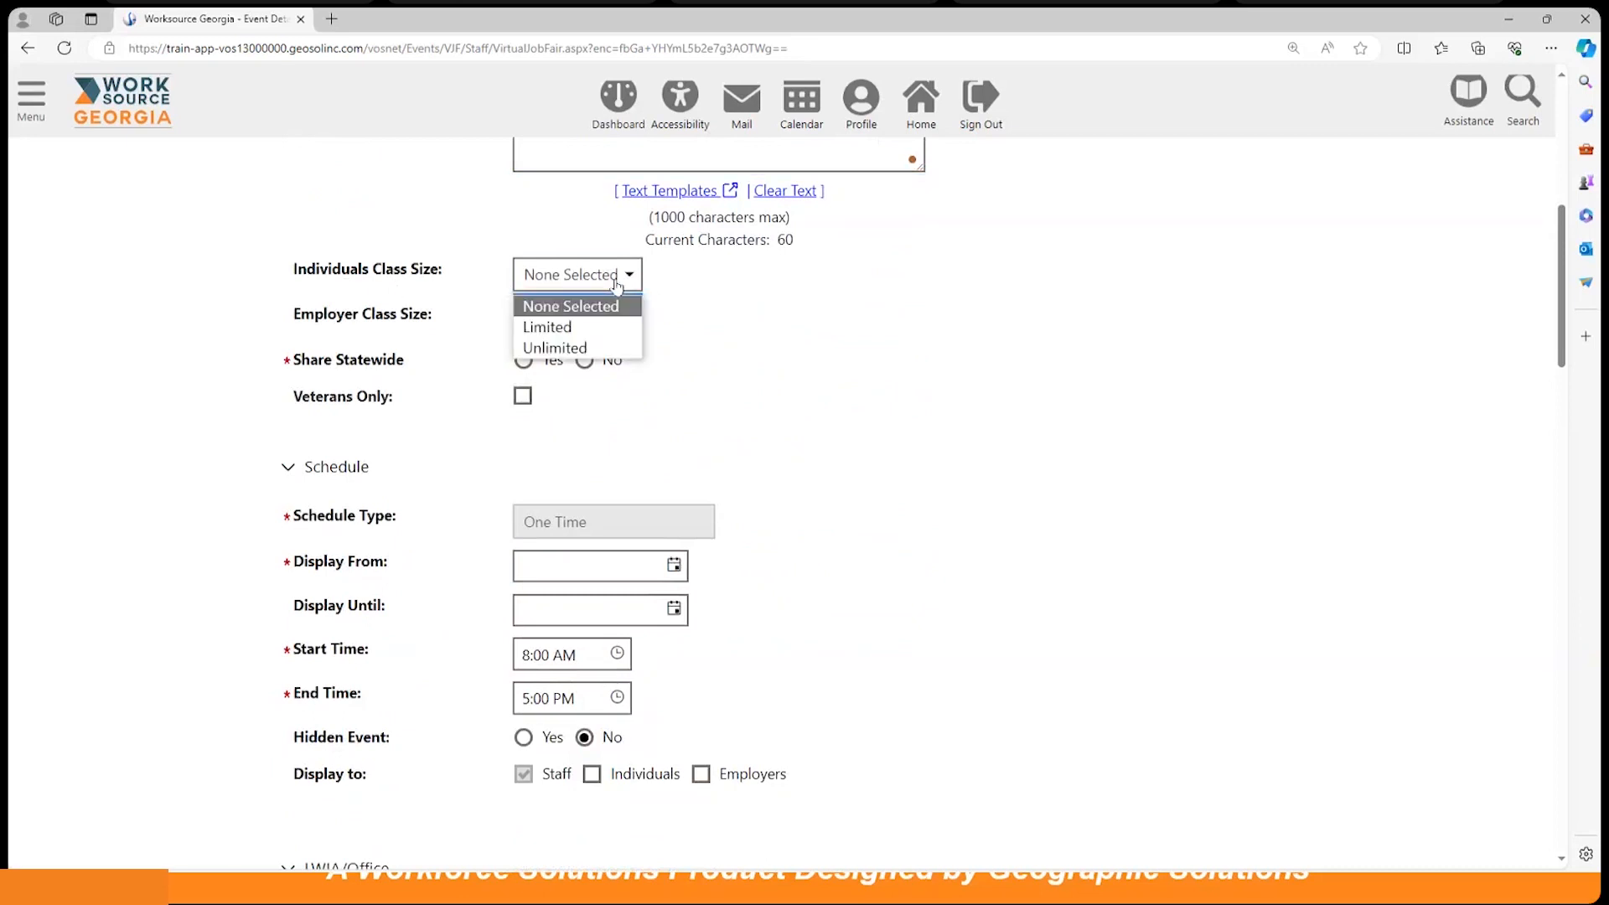
{"action": "left_click", "coordinate": [846, 319]}
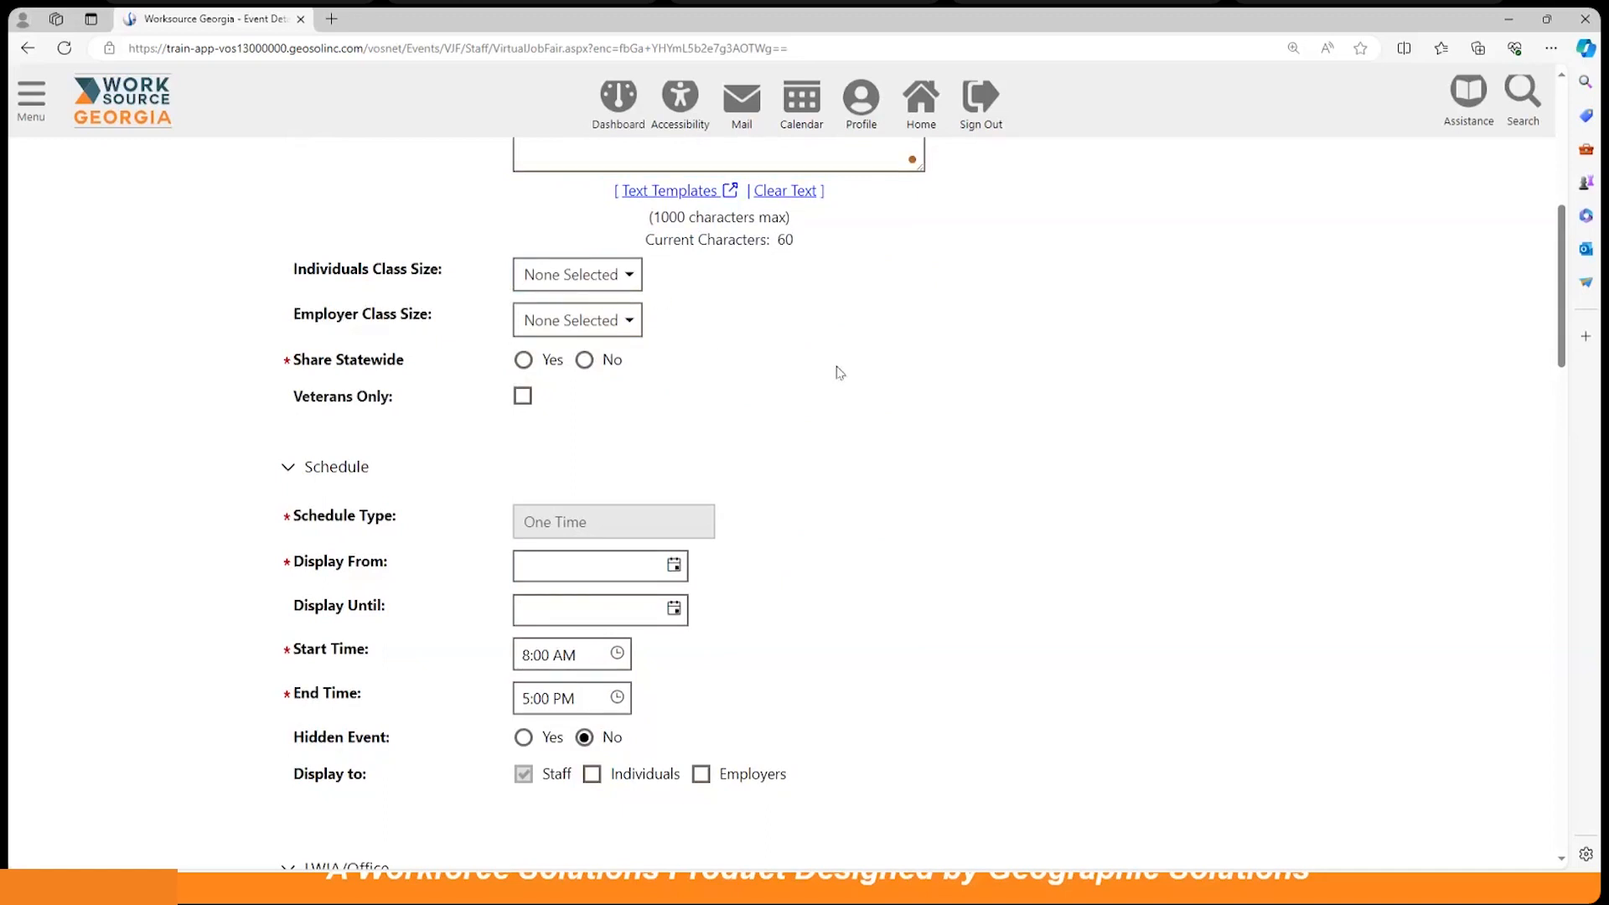
{"action": "left_click", "coordinate": [524, 361]}
{"action": "scroll", "coordinate": [940, 433], "scroll_direction": "down", "scroll_amount": 3}
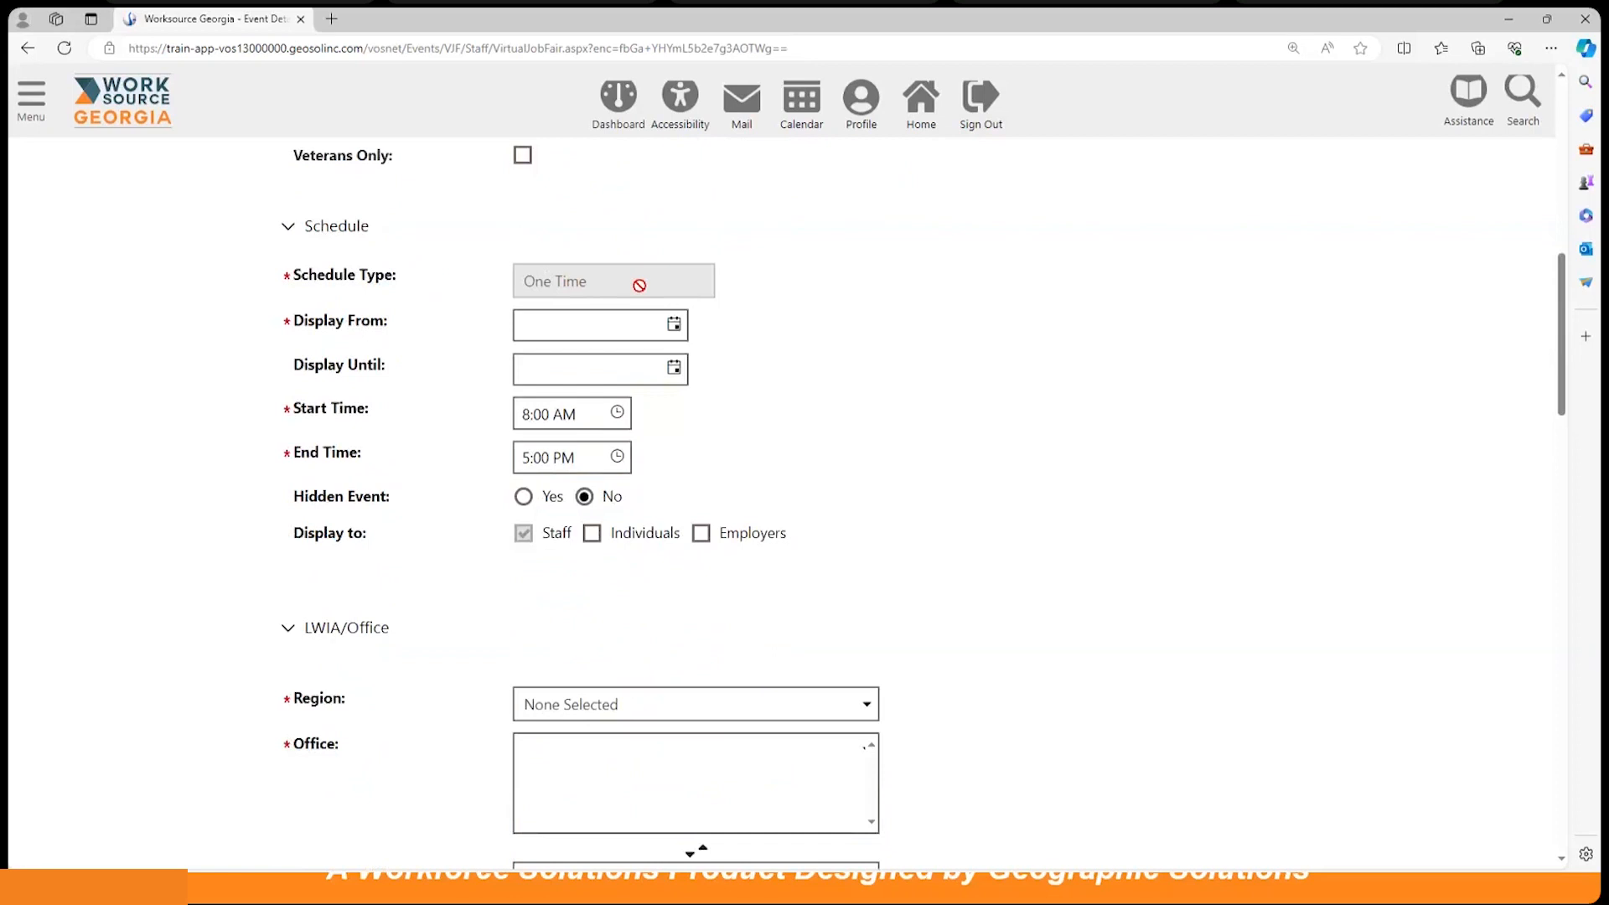
Step: Set Display From to April 12, 2024, keeping the 8:00 AM start time
{"action": "left_click", "coordinate": [673, 325]}
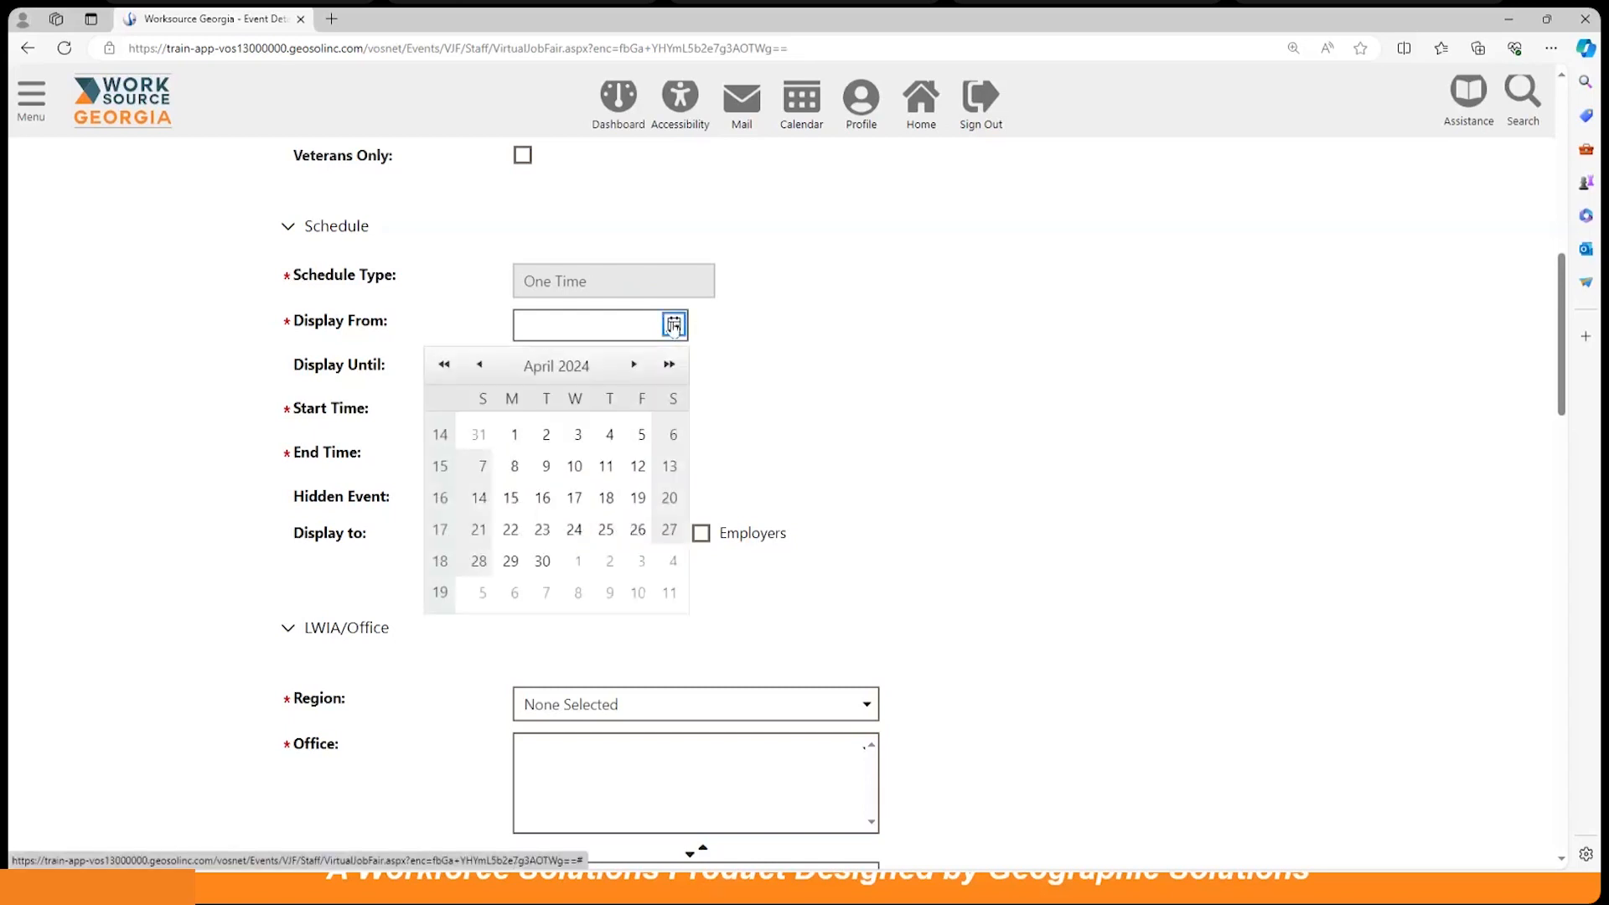
{"action": "left_click", "coordinate": [637, 466]}
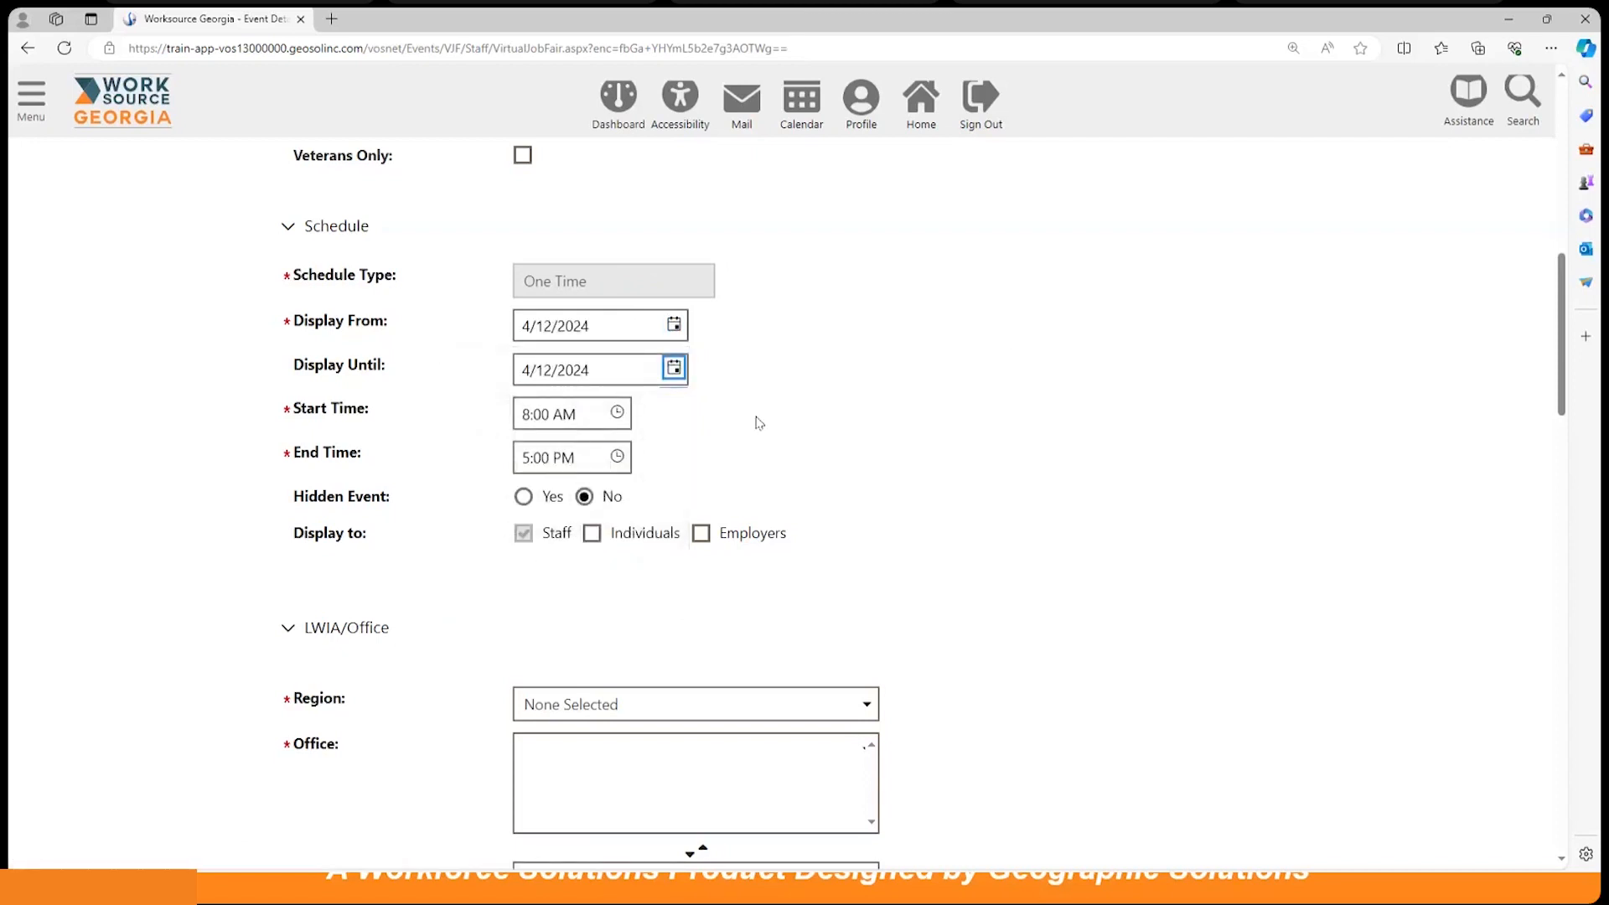
{"action": "left_click", "coordinate": [583, 414]}
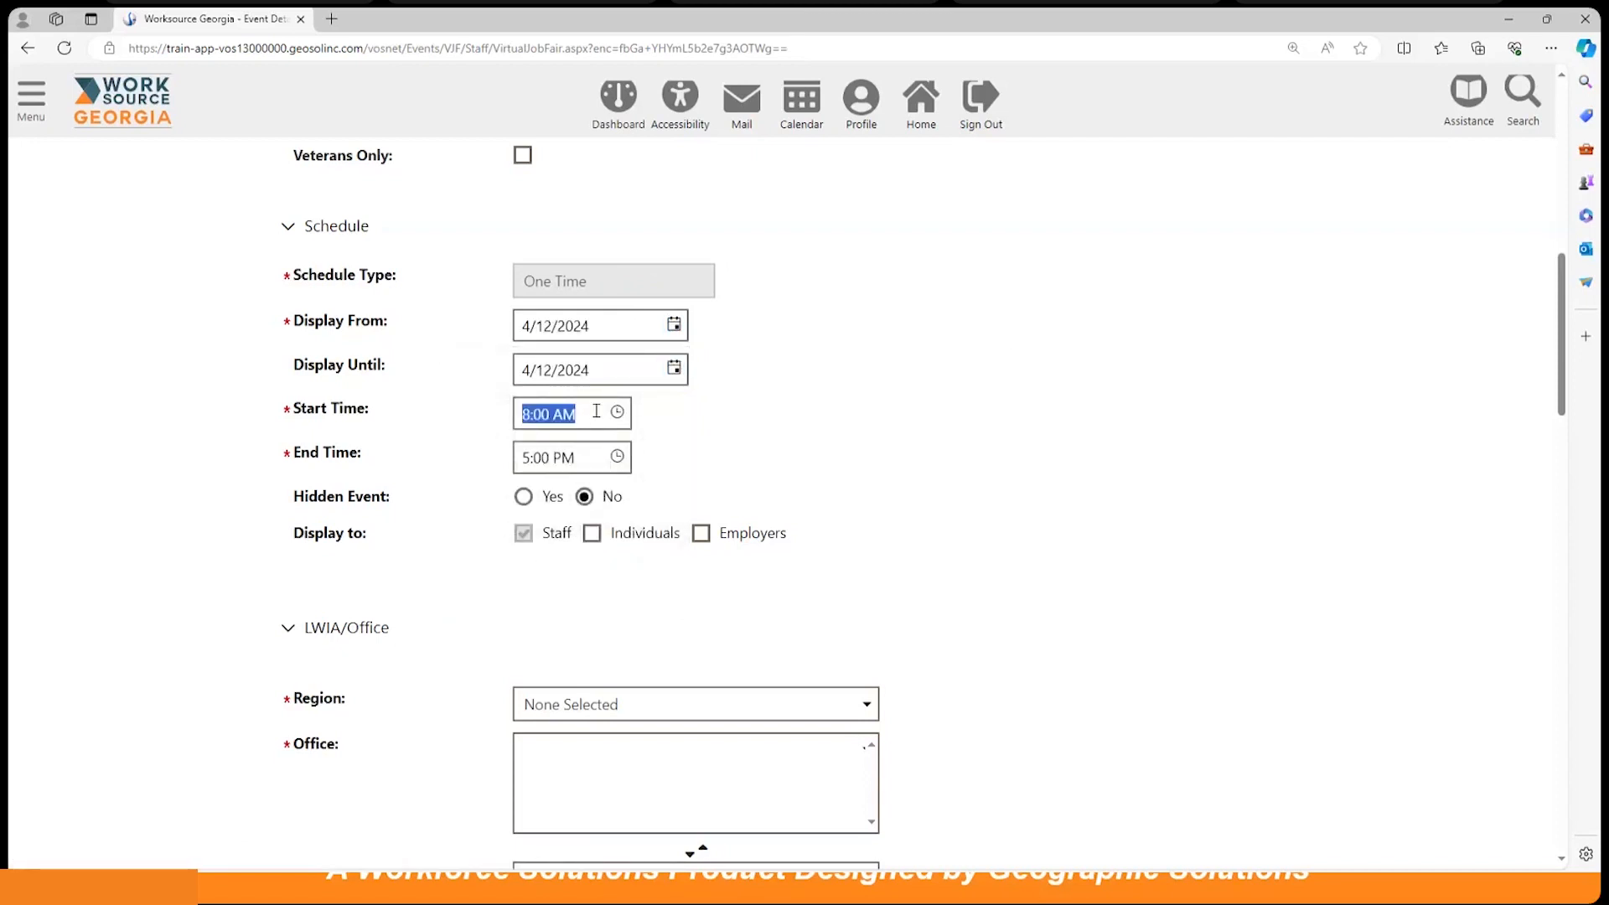
{"action": "left_click", "coordinate": [617, 413]}
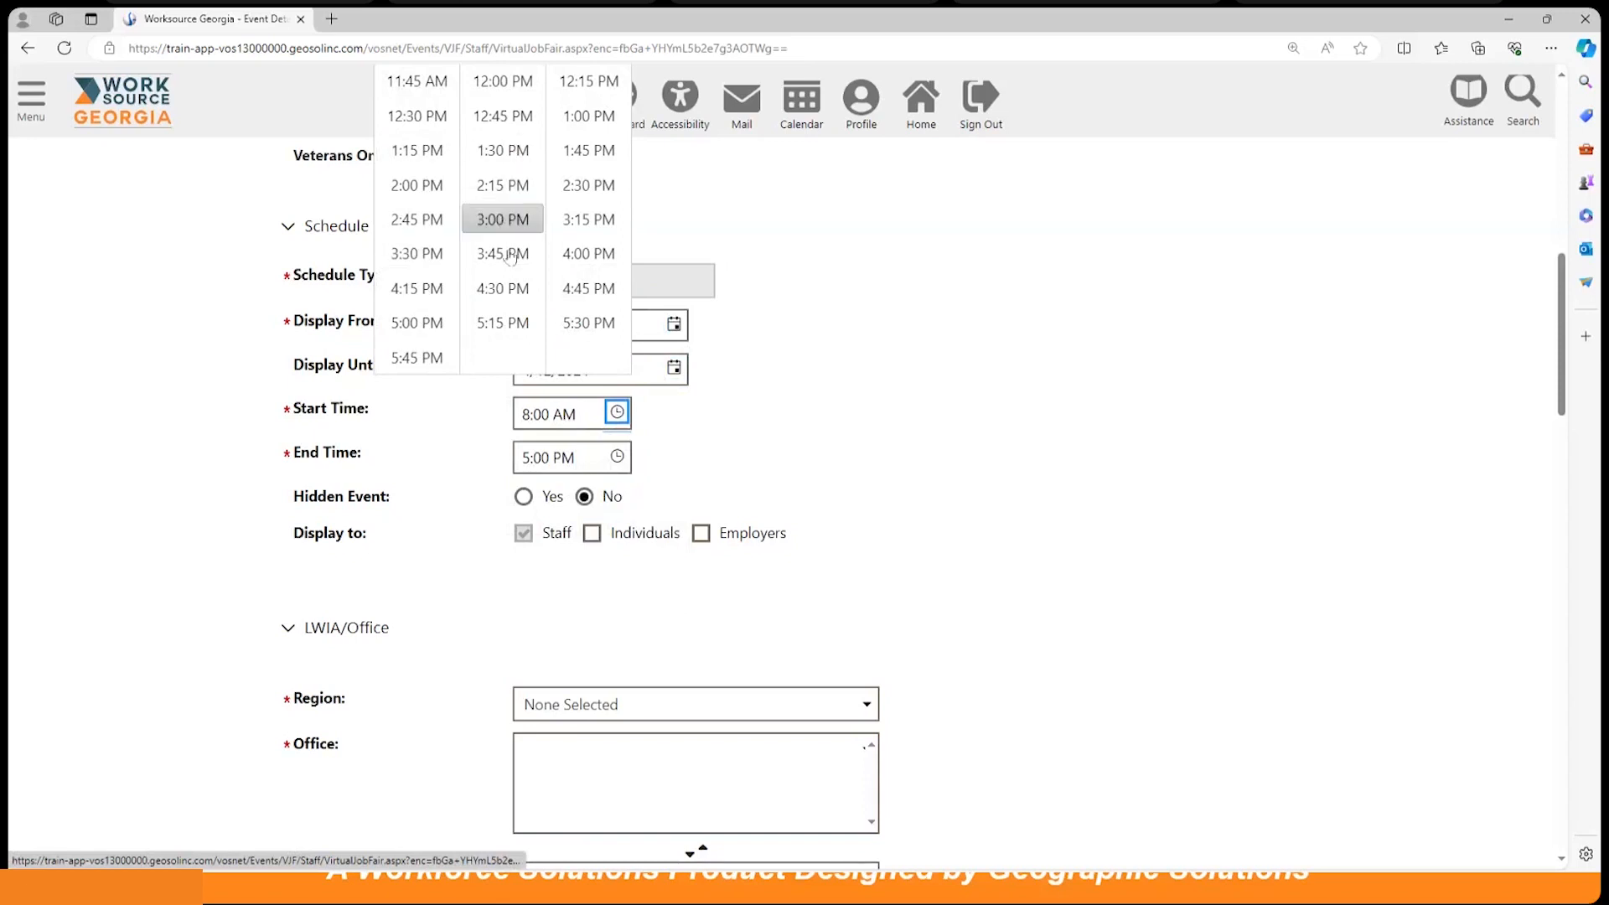
{"action": "left_click", "coordinate": [917, 394]}
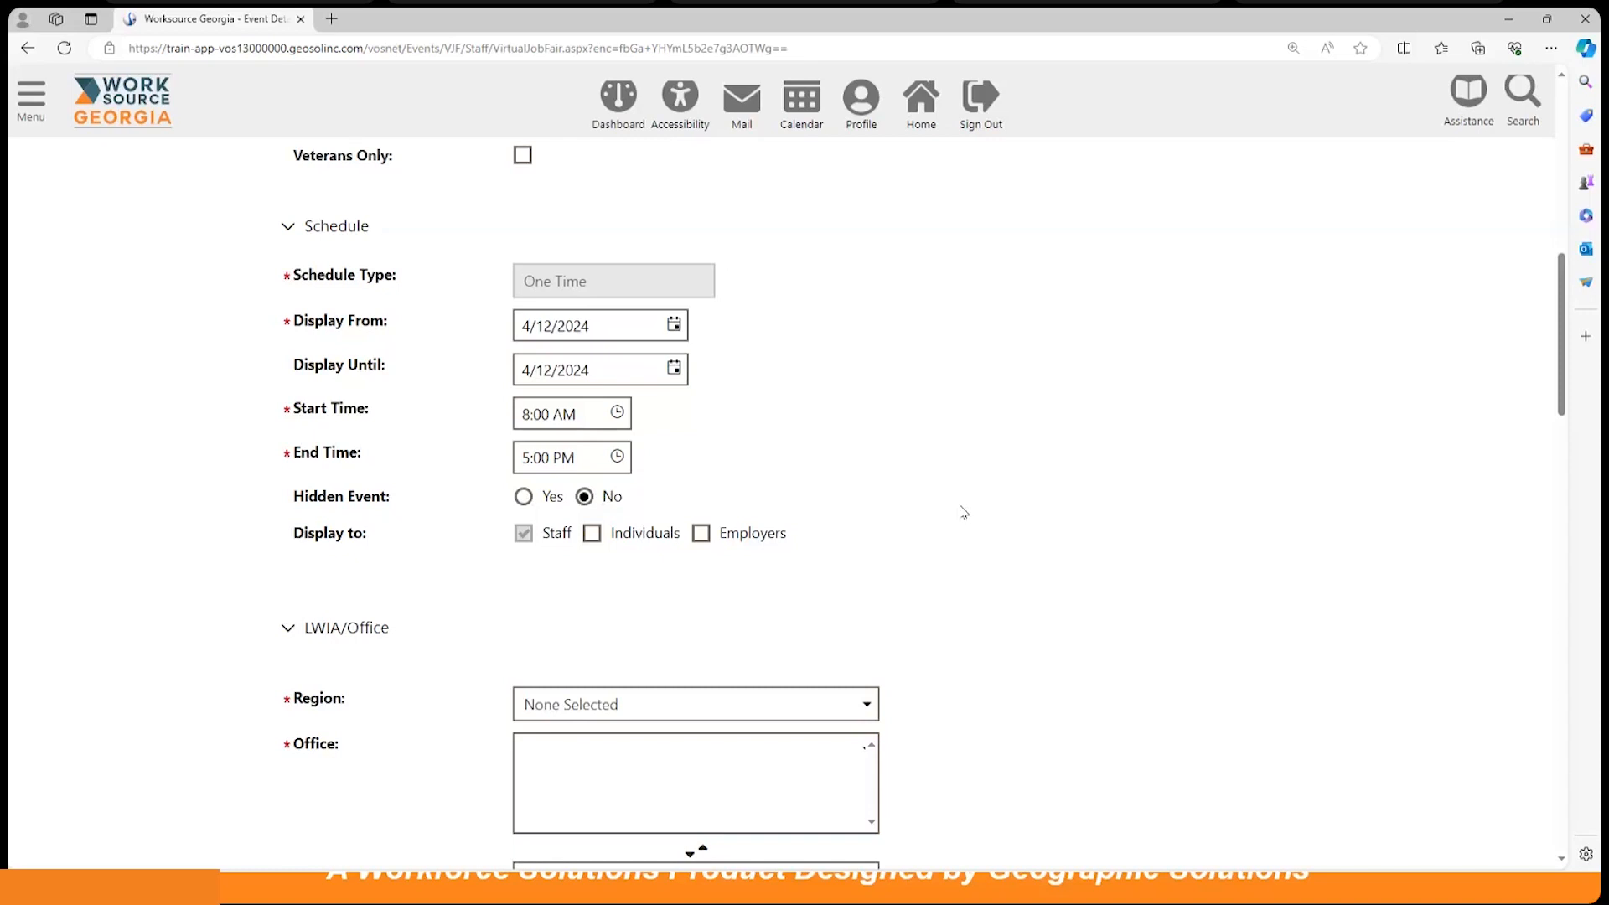
{"action": "scroll", "coordinate": [963, 512], "scroll_direction": "down", "scroll_amount": 3}
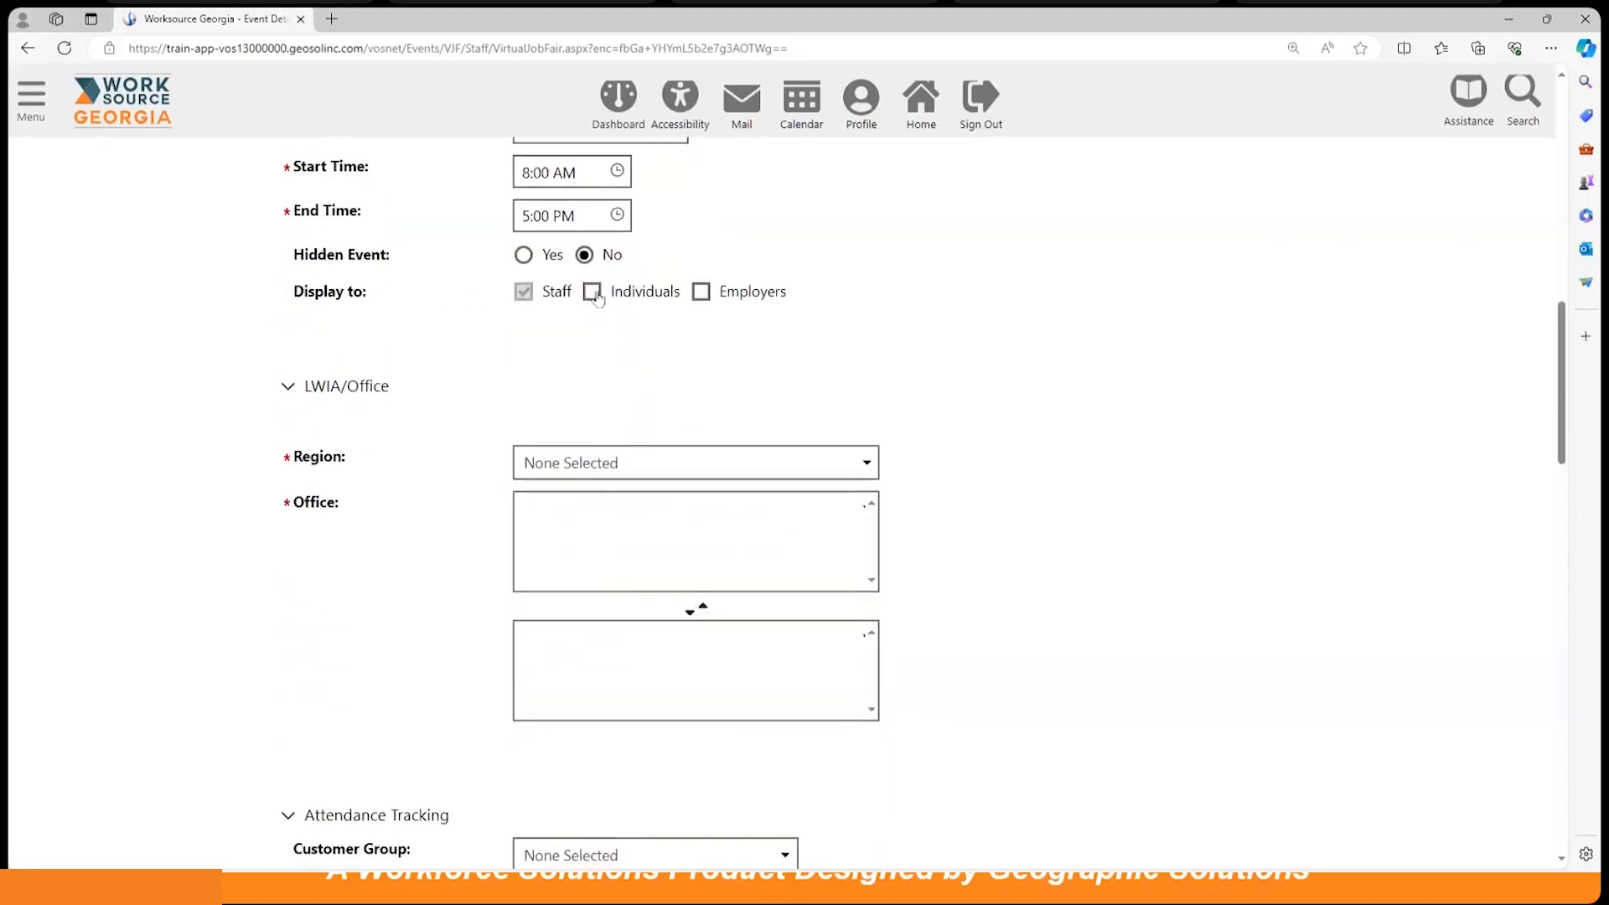
Step: Make the job fair visible to both individuals and employers
{"action": "left_click", "coordinate": [592, 293]}
{"action": "left_click", "coordinate": [701, 293]}
{"action": "scroll", "coordinate": [1010, 442], "scroll_direction": "down", "scroll_amount": 1}
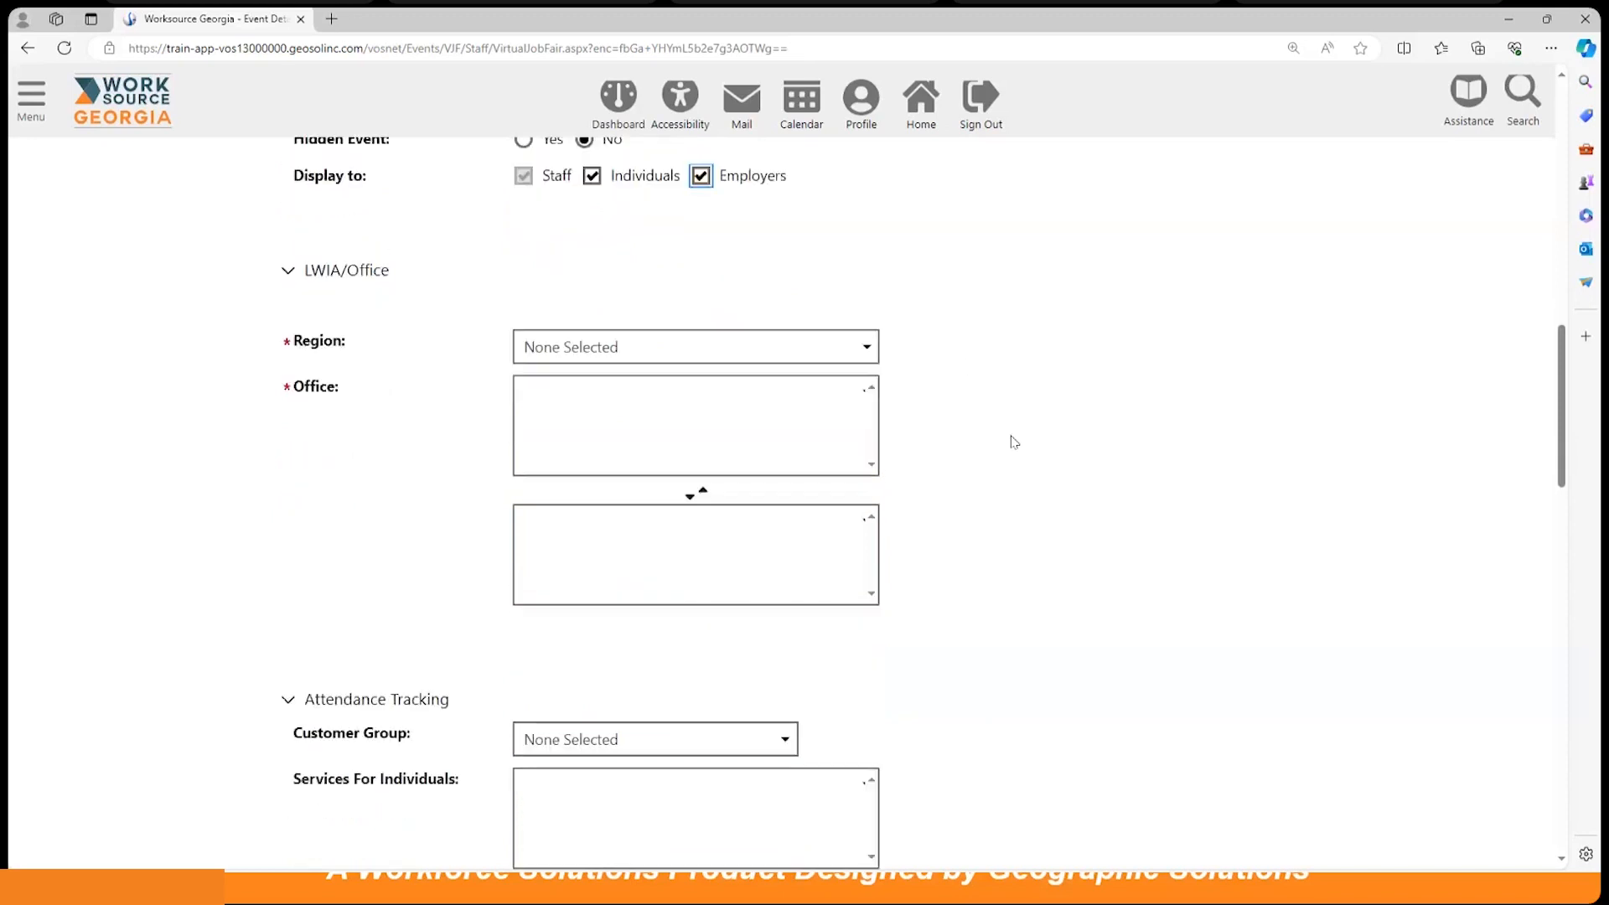
Step: Assign the job fair to Region 8 and add the Griffin Career Center office
{"action": "left_click", "coordinate": [797, 351]}
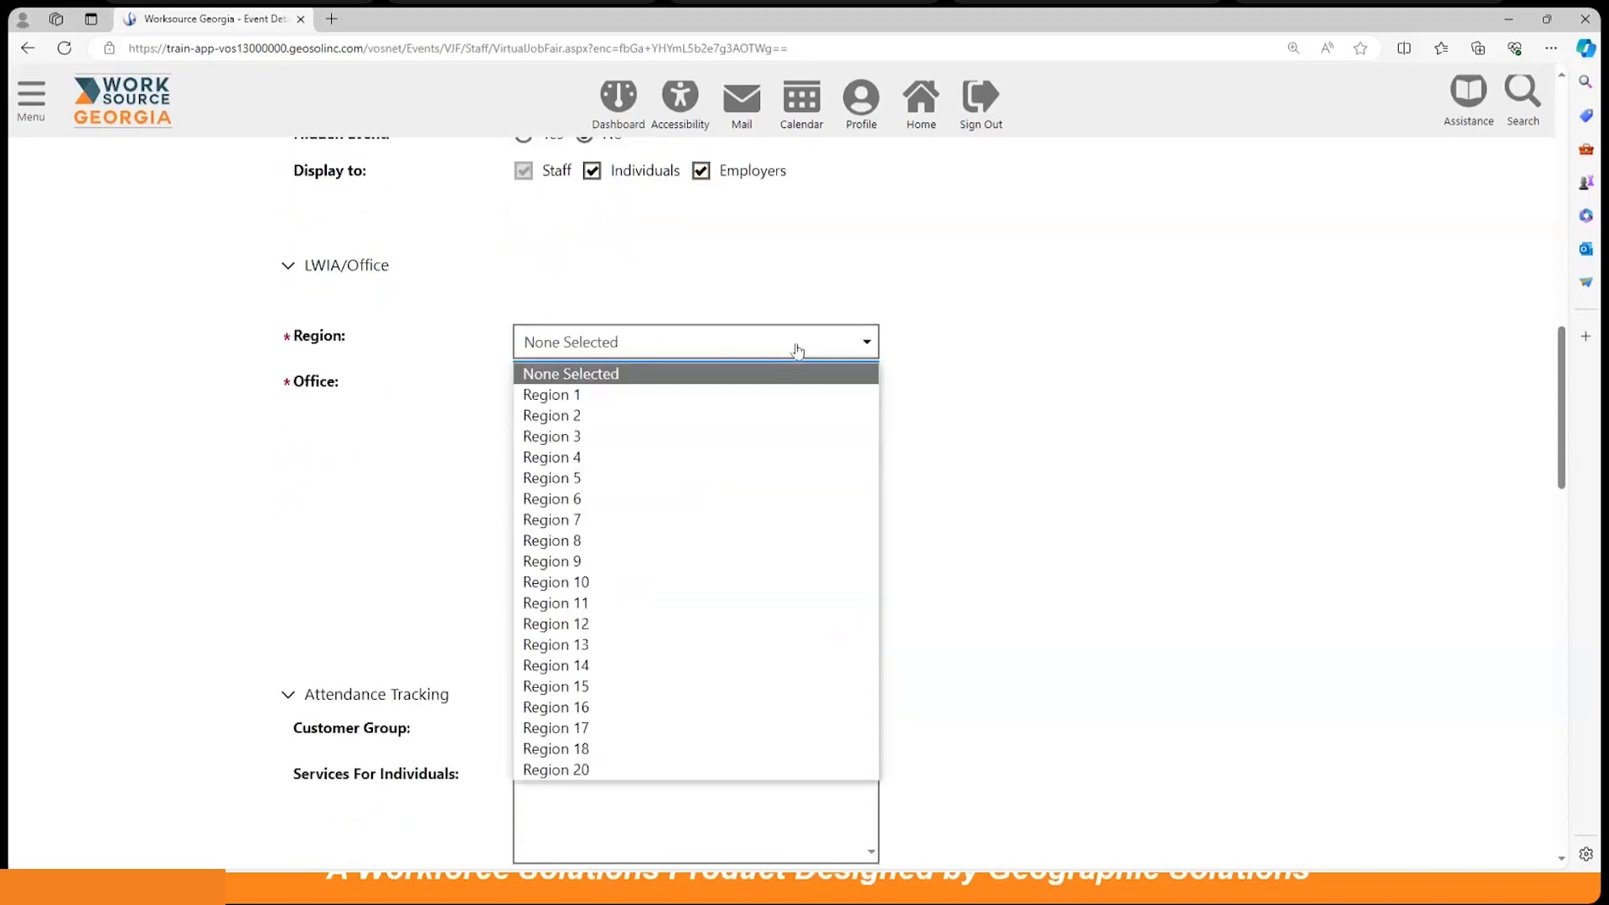
{"action": "left_click", "coordinate": [717, 537]}
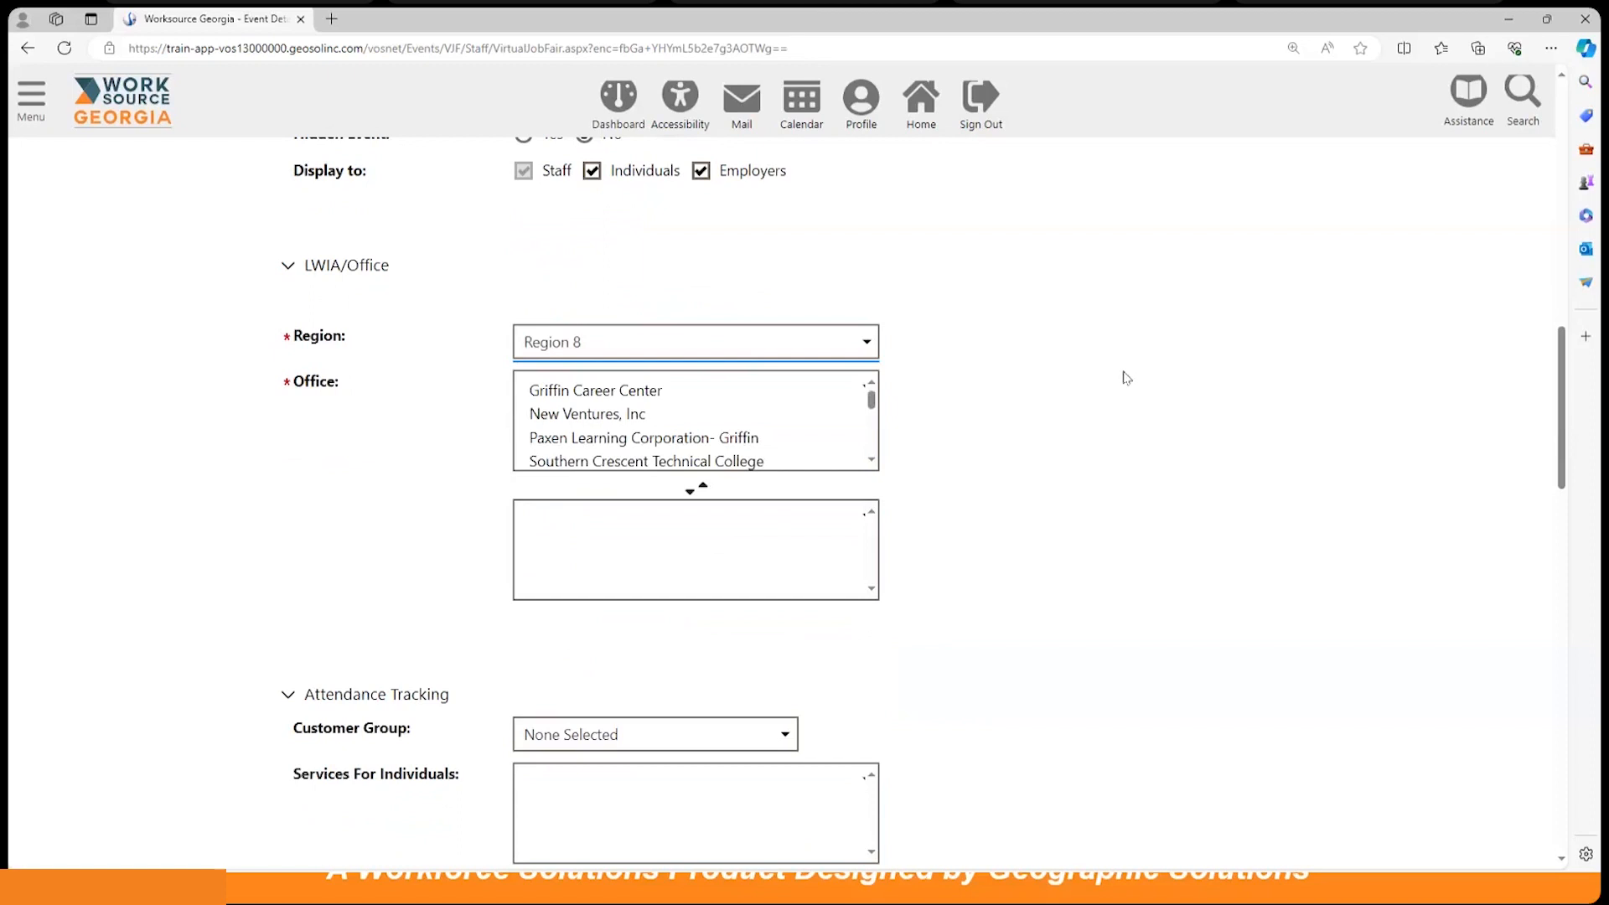
{"action": "left_click", "coordinate": [665, 388]}
{"action": "left_click", "coordinate": [690, 490]}
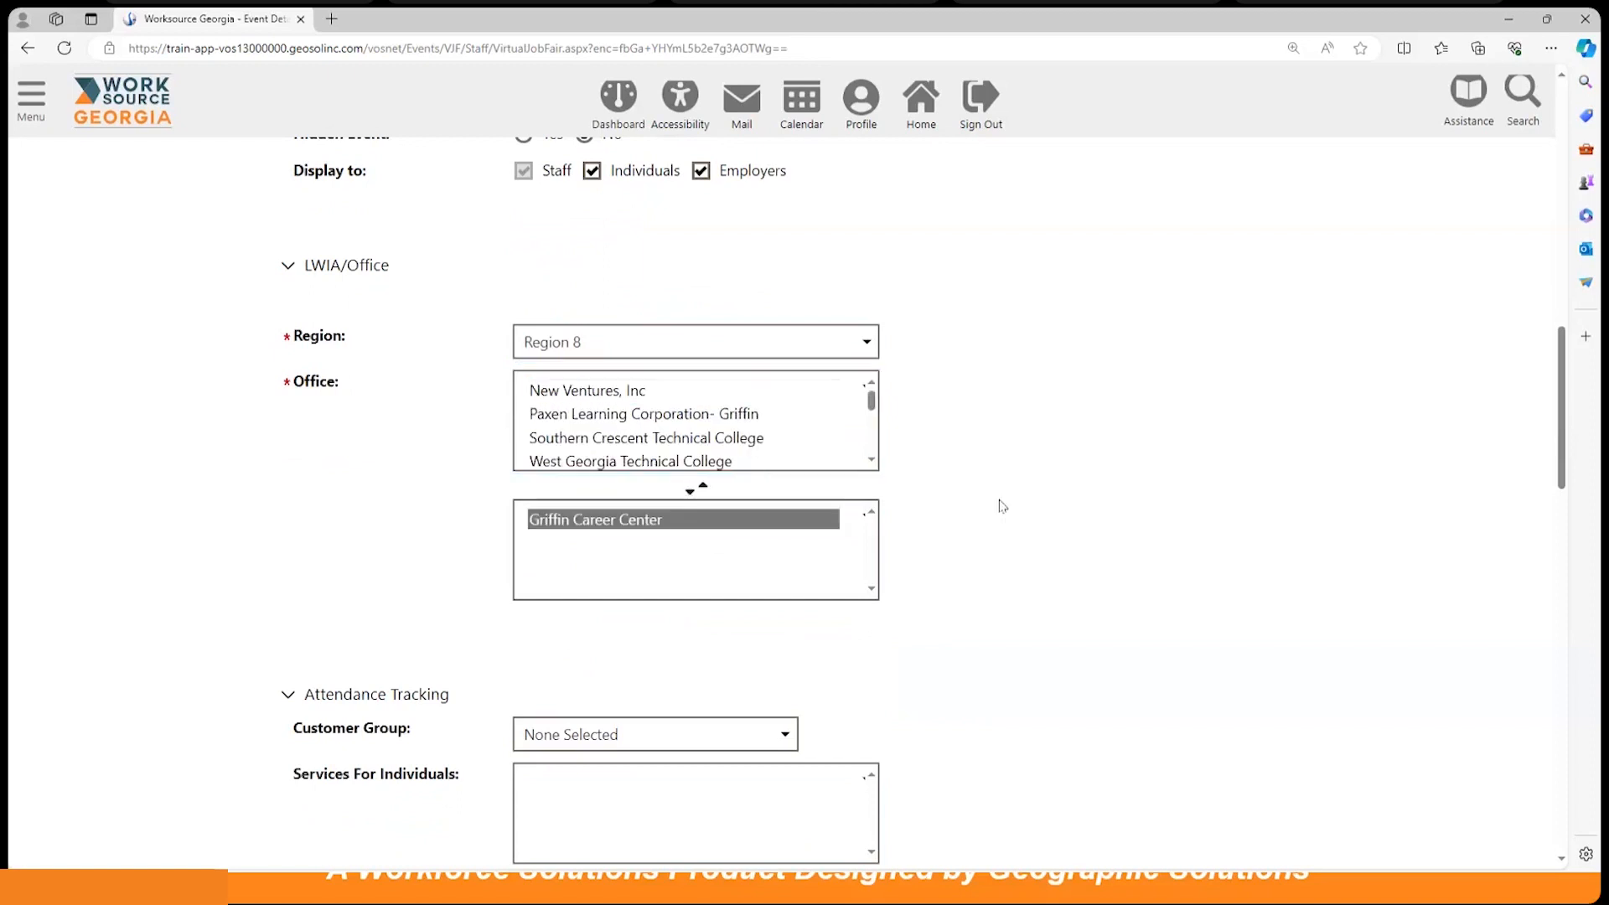
{"action": "scroll", "coordinate": [1061, 450], "scroll_direction": "down", "scroll_amount": 3}
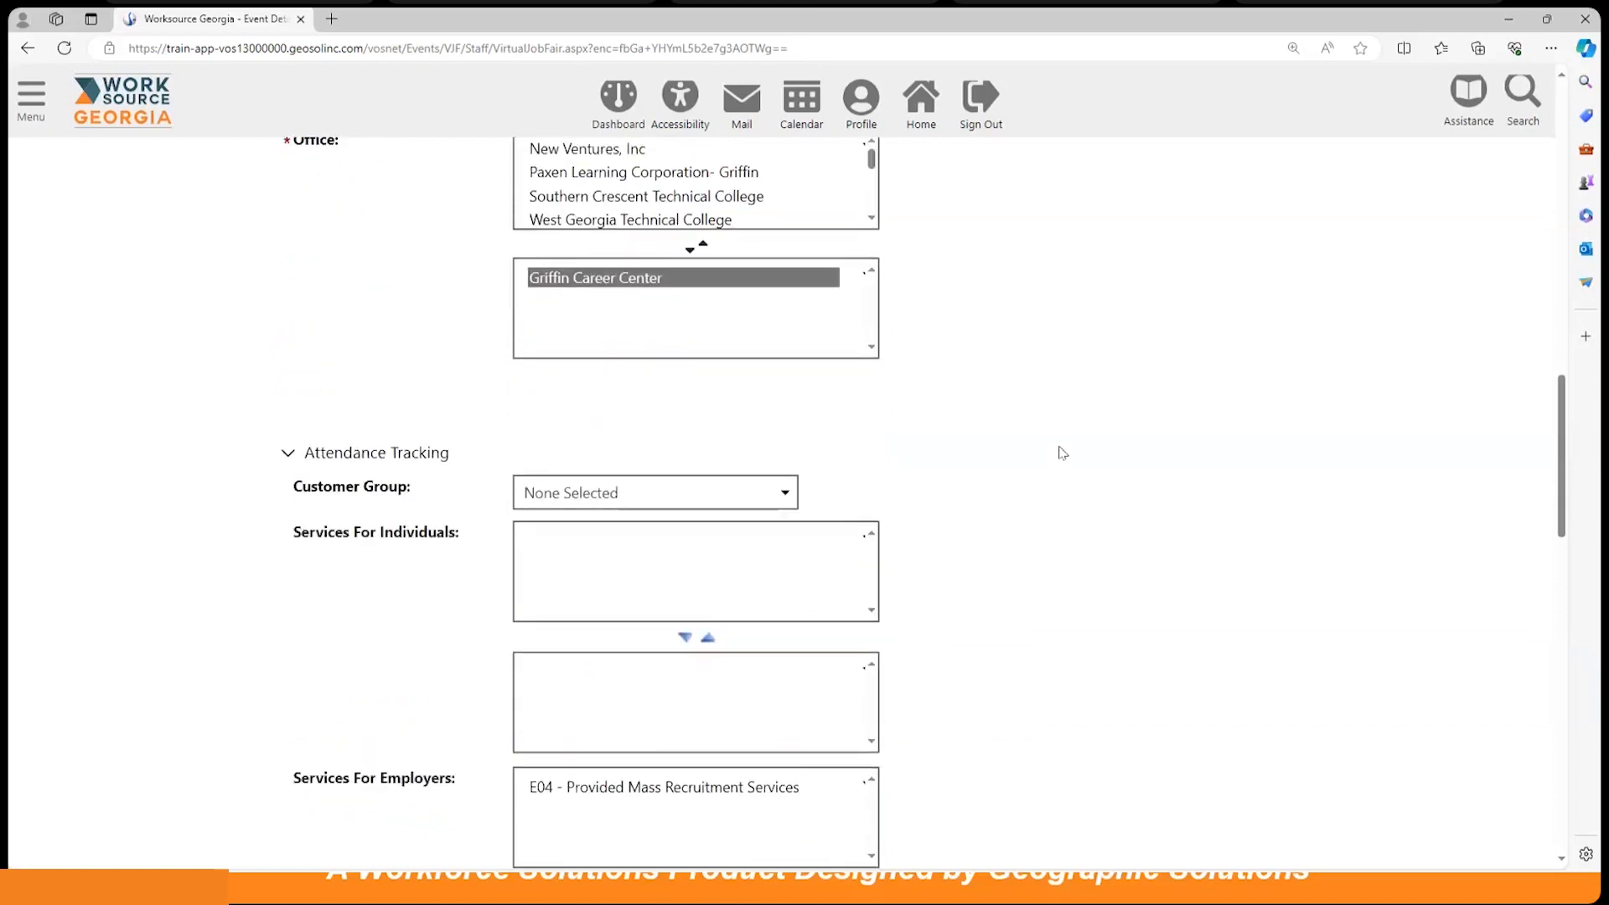
{"action": "scroll", "coordinate": [1061, 450], "scroll_direction": "up", "scroll_amount": 1}
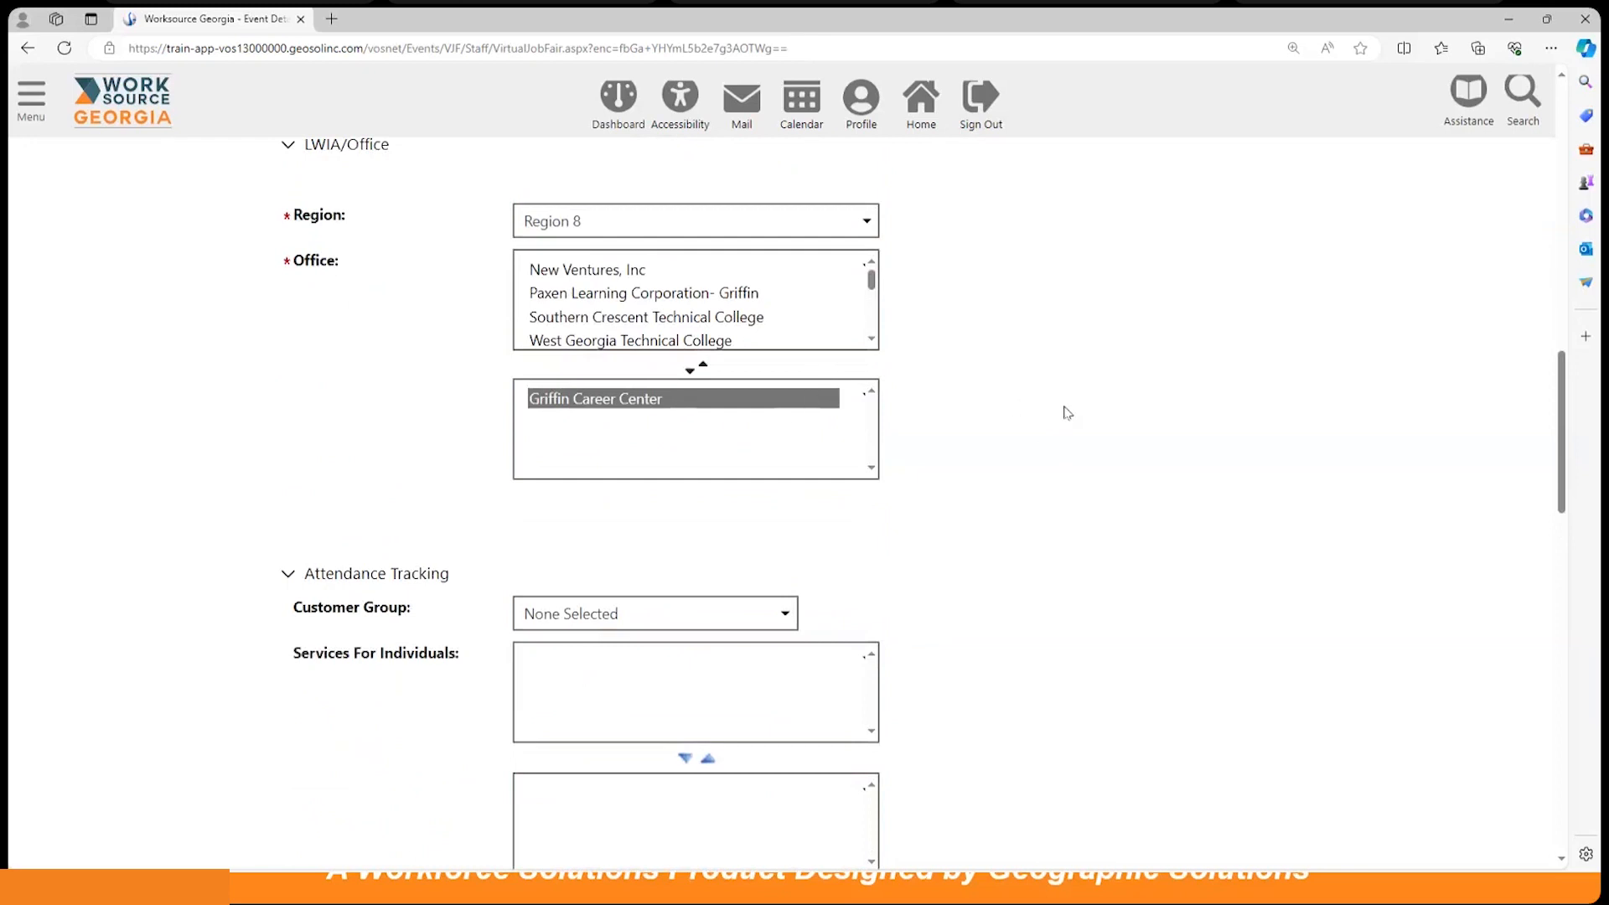
{"action": "scroll", "coordinate": [1064, 409], "scroll_direction": "down", "scroll_amount": 2}
{"action": "scroll", "coordinate": [1064, 410], "scroll_direction": "down", "scroll_amount": 4}
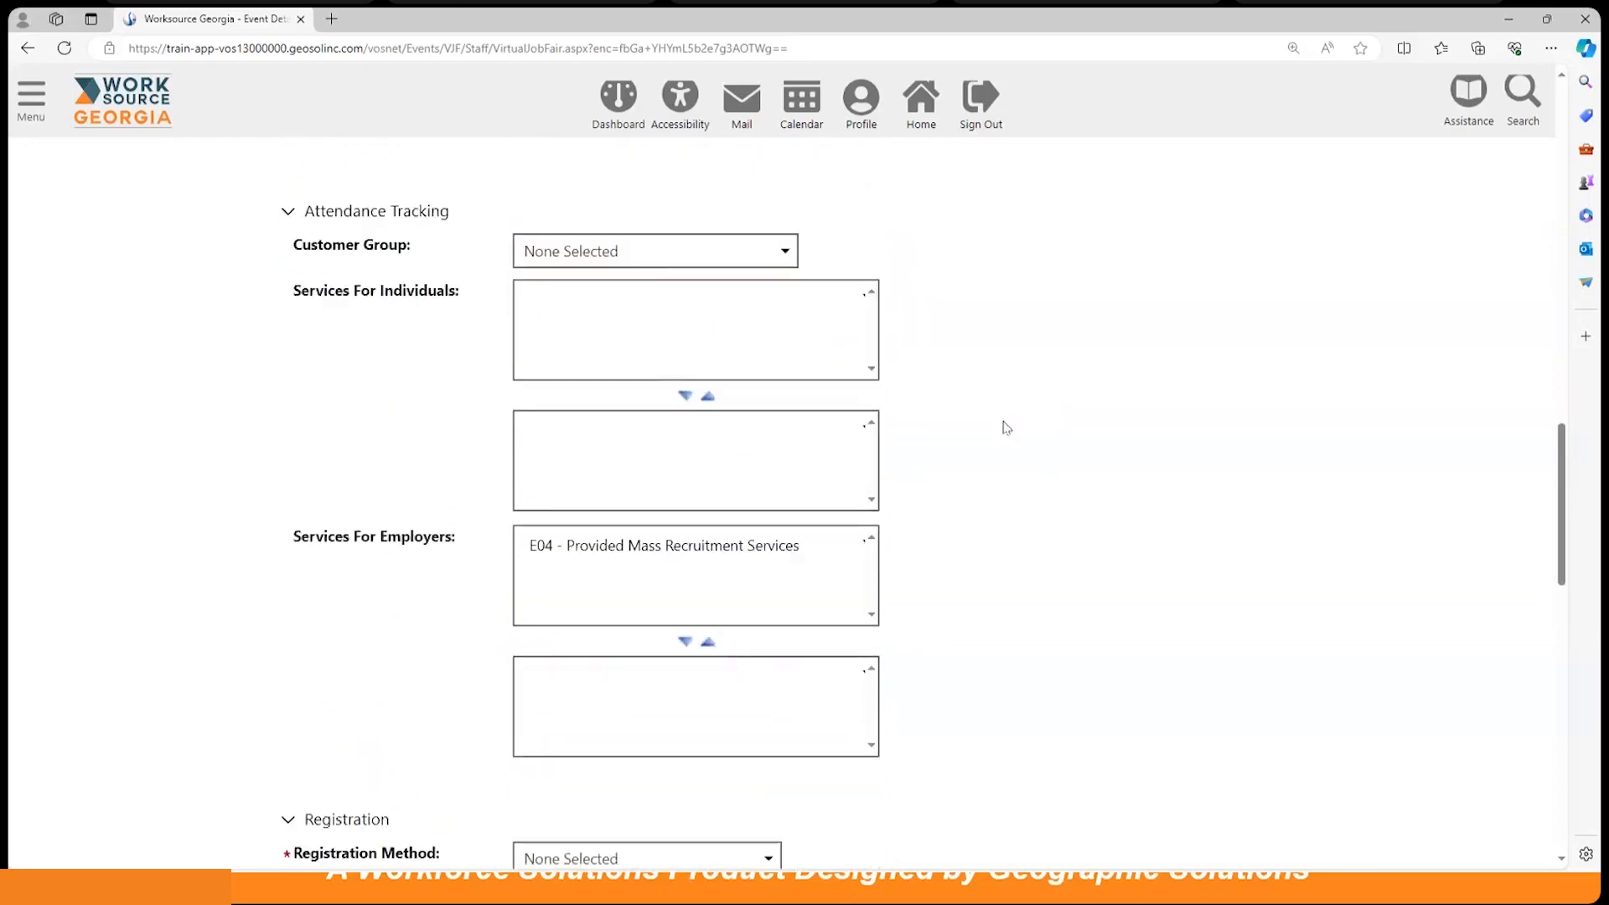
{"action": "left_click", "coordinate": [658, 257]}
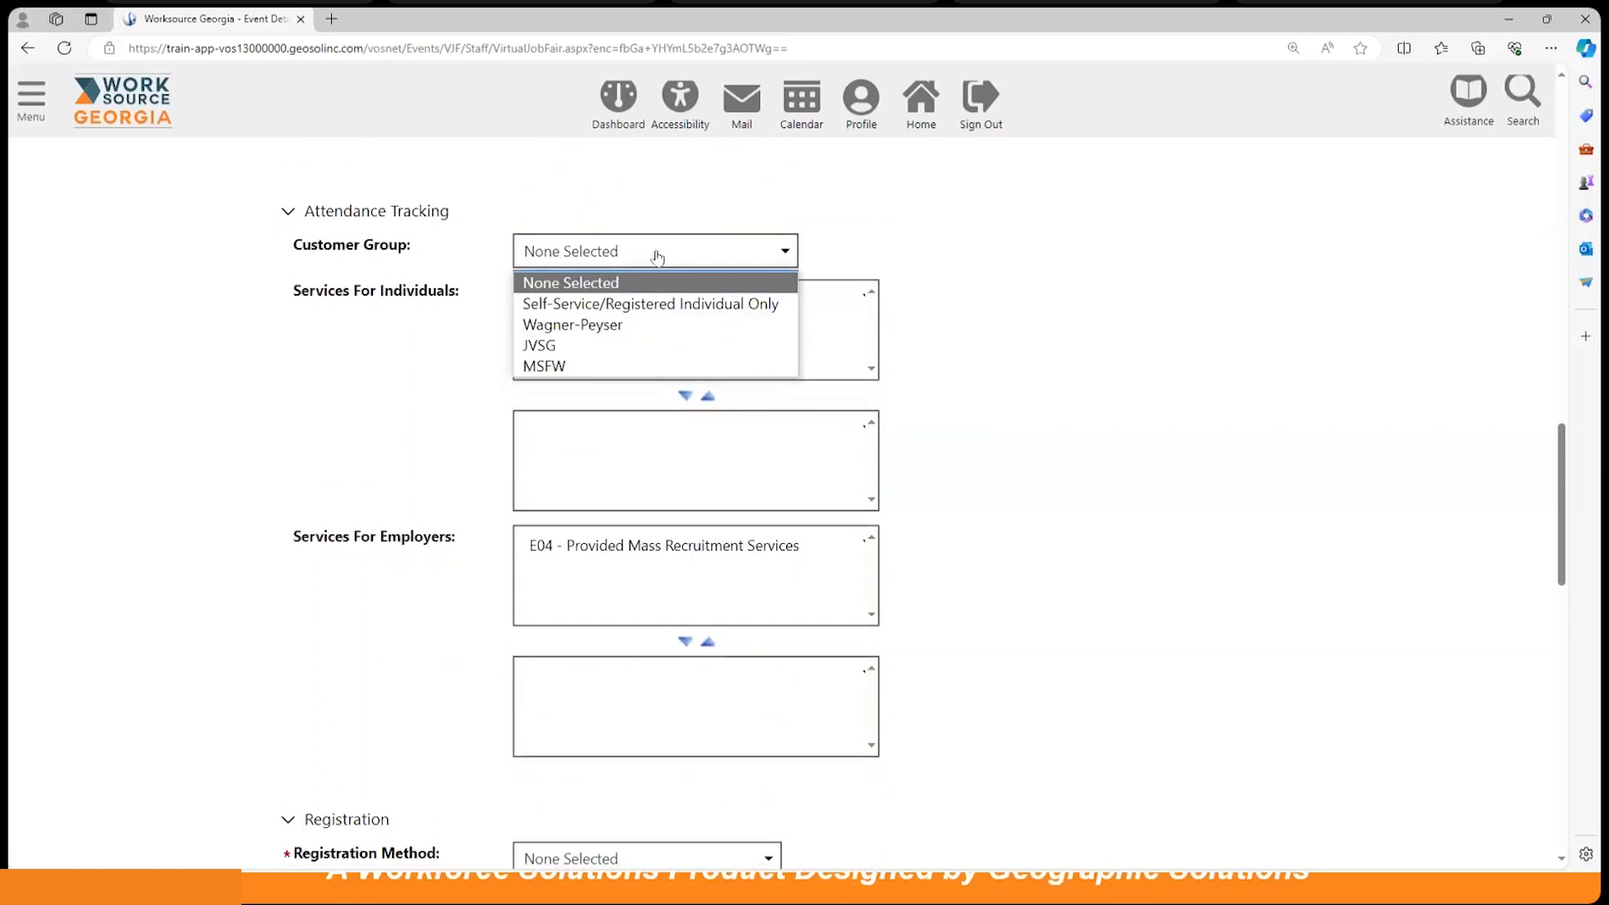
Step: Set customer group to Self-Service/Registered Individual Only and add the 101 - Orientation service
{"action": "left_click", "coordinate": [634, 304]}
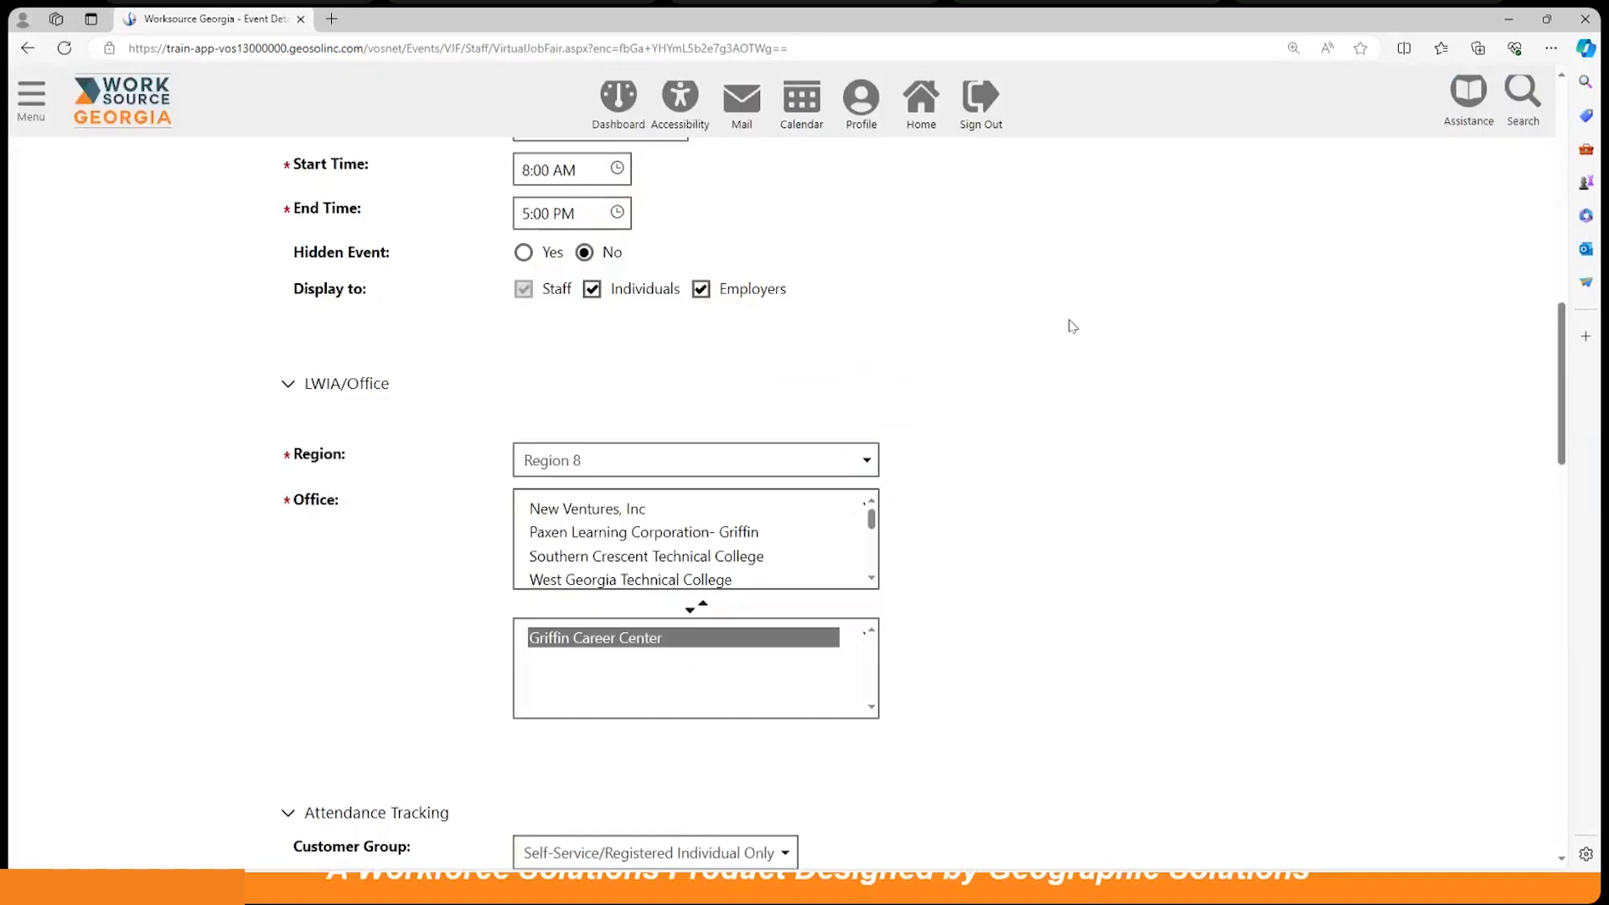
{"action": "scroll", "coordinate": [1072, 326], "scroll_direction": "down", "scroll_amount": 6}
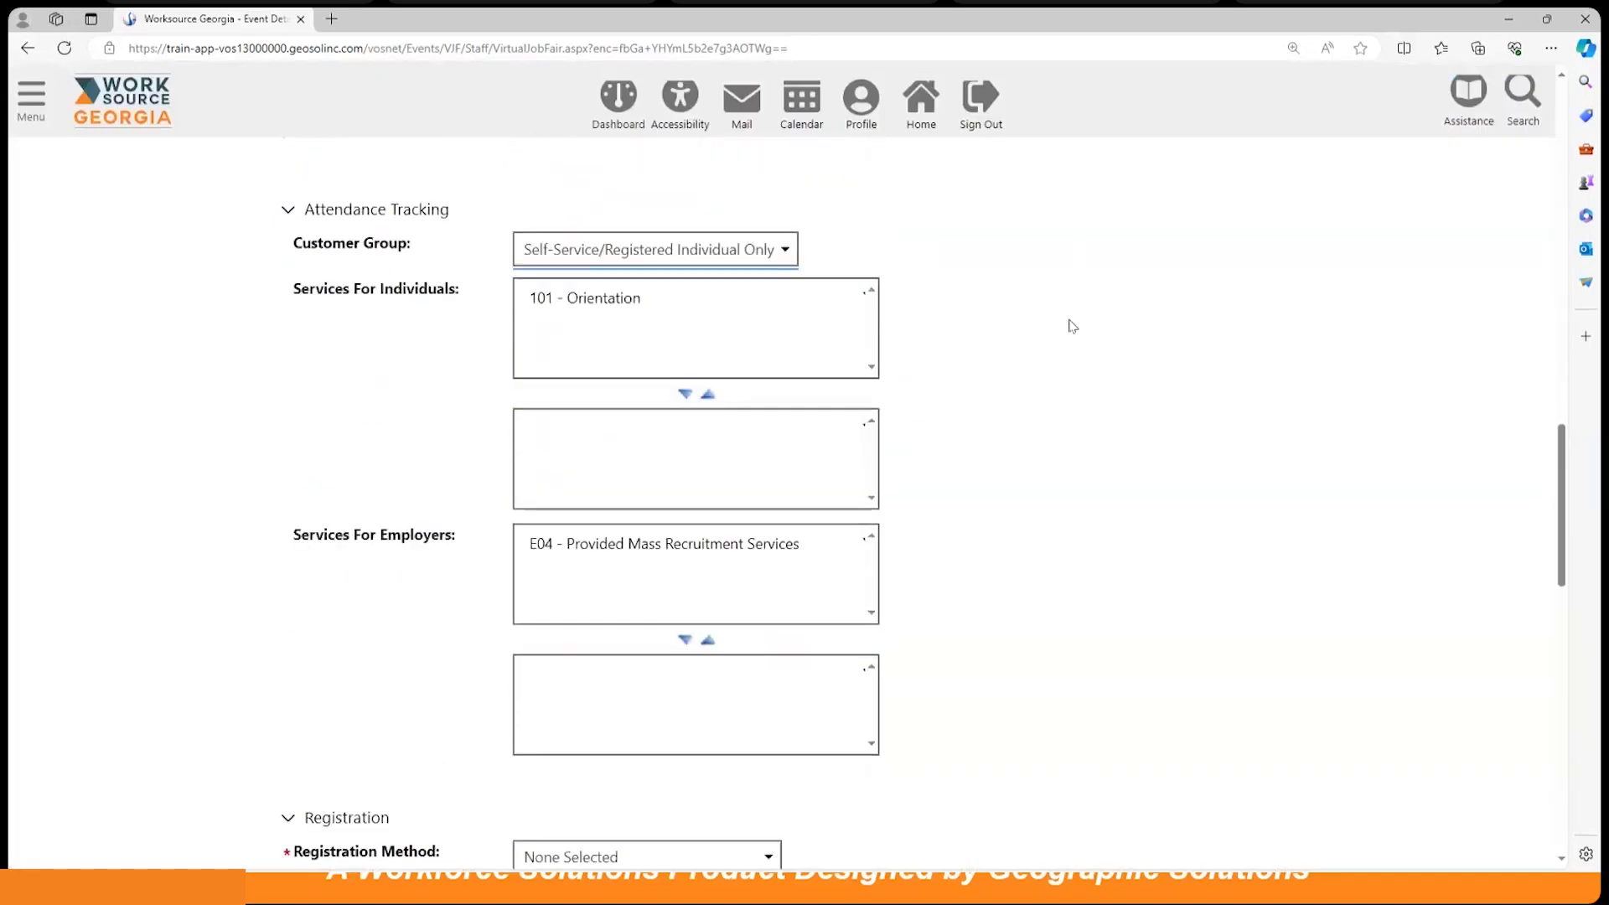
{"action": "left_click", "coordinate": [622, 304]}
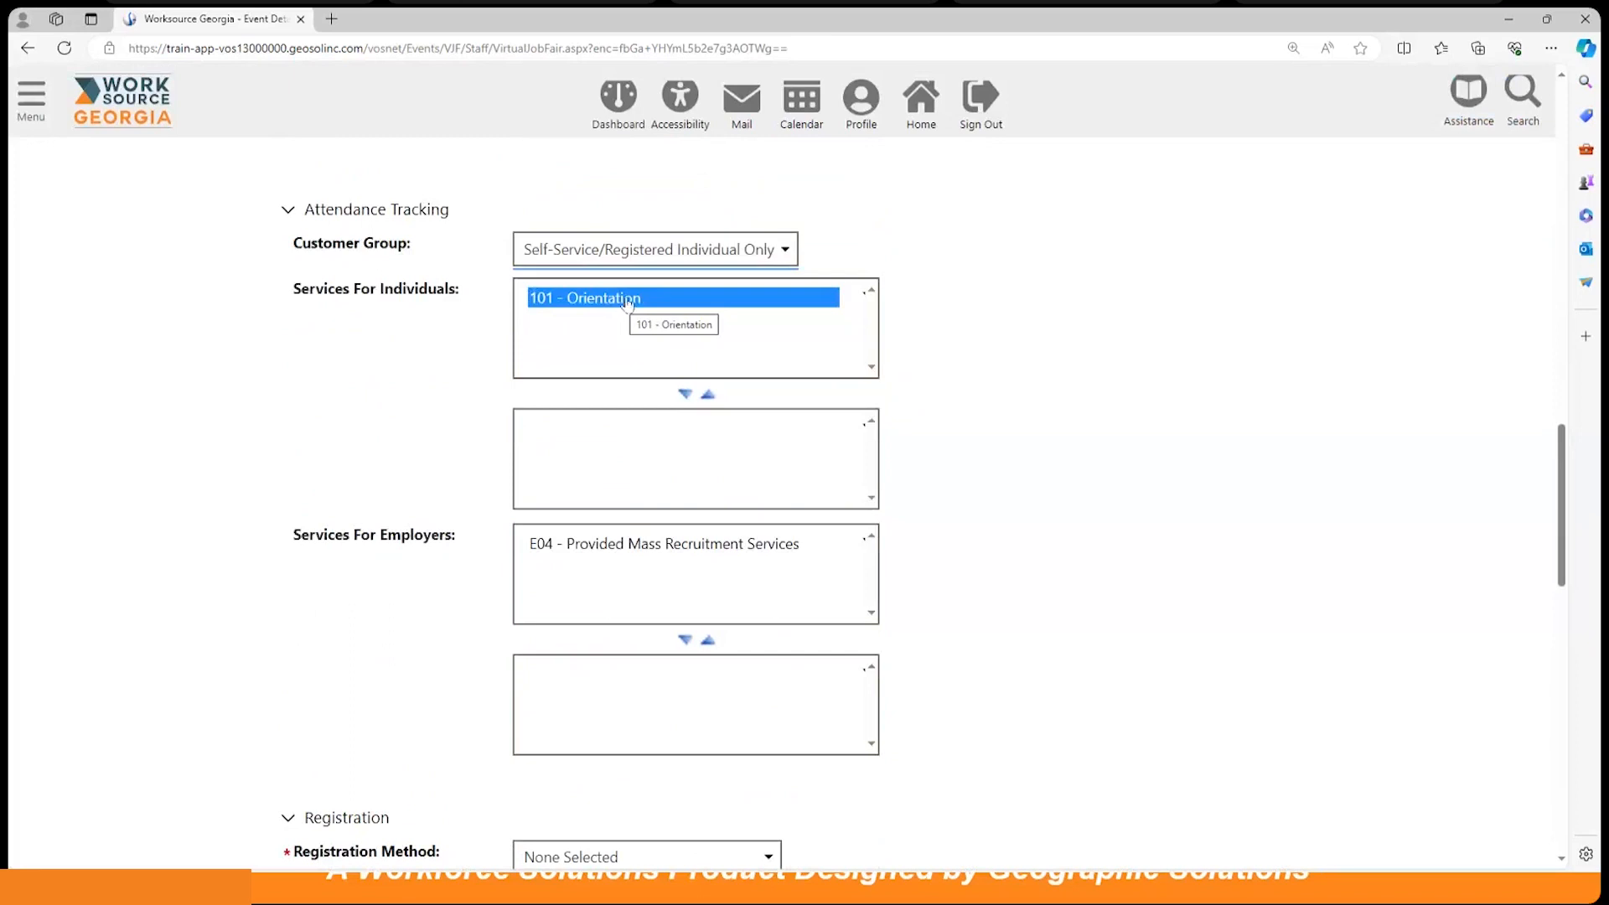
{"action": "left_click", "coordinate": [684, 395]}
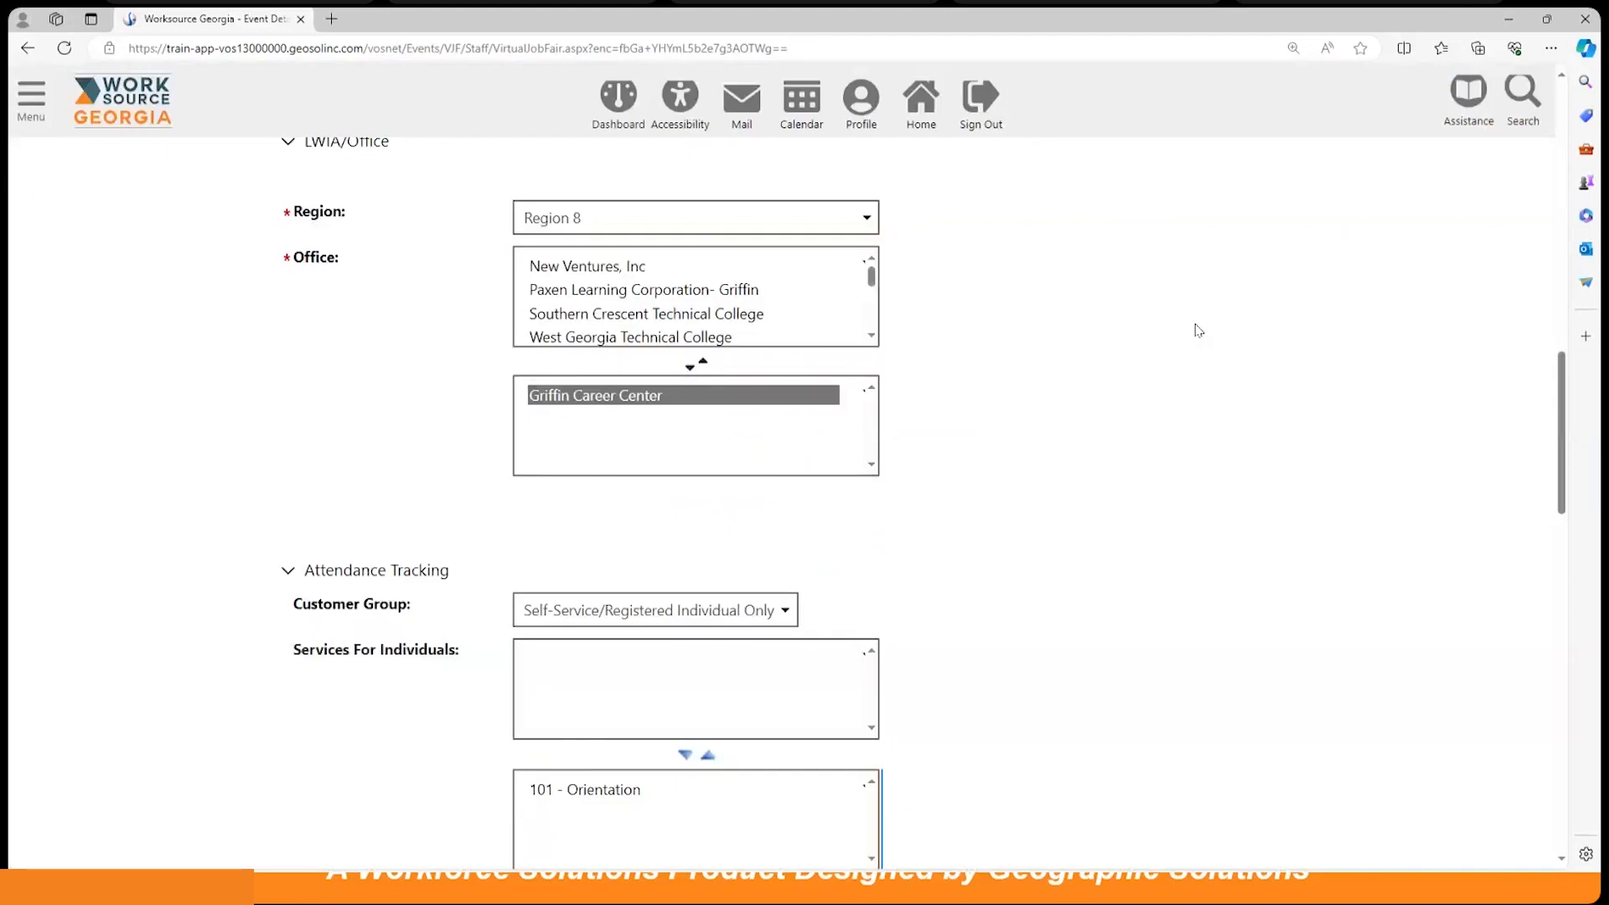
Step: Add E04 - Provided Mass Recruitment Services to the employer services
{"action": "scroll", "coordinate": [1198, 330], "scroll_direction": "down", "scroll_amount": 2}
{"action": "left_click", "coordinate": [582, 421]}
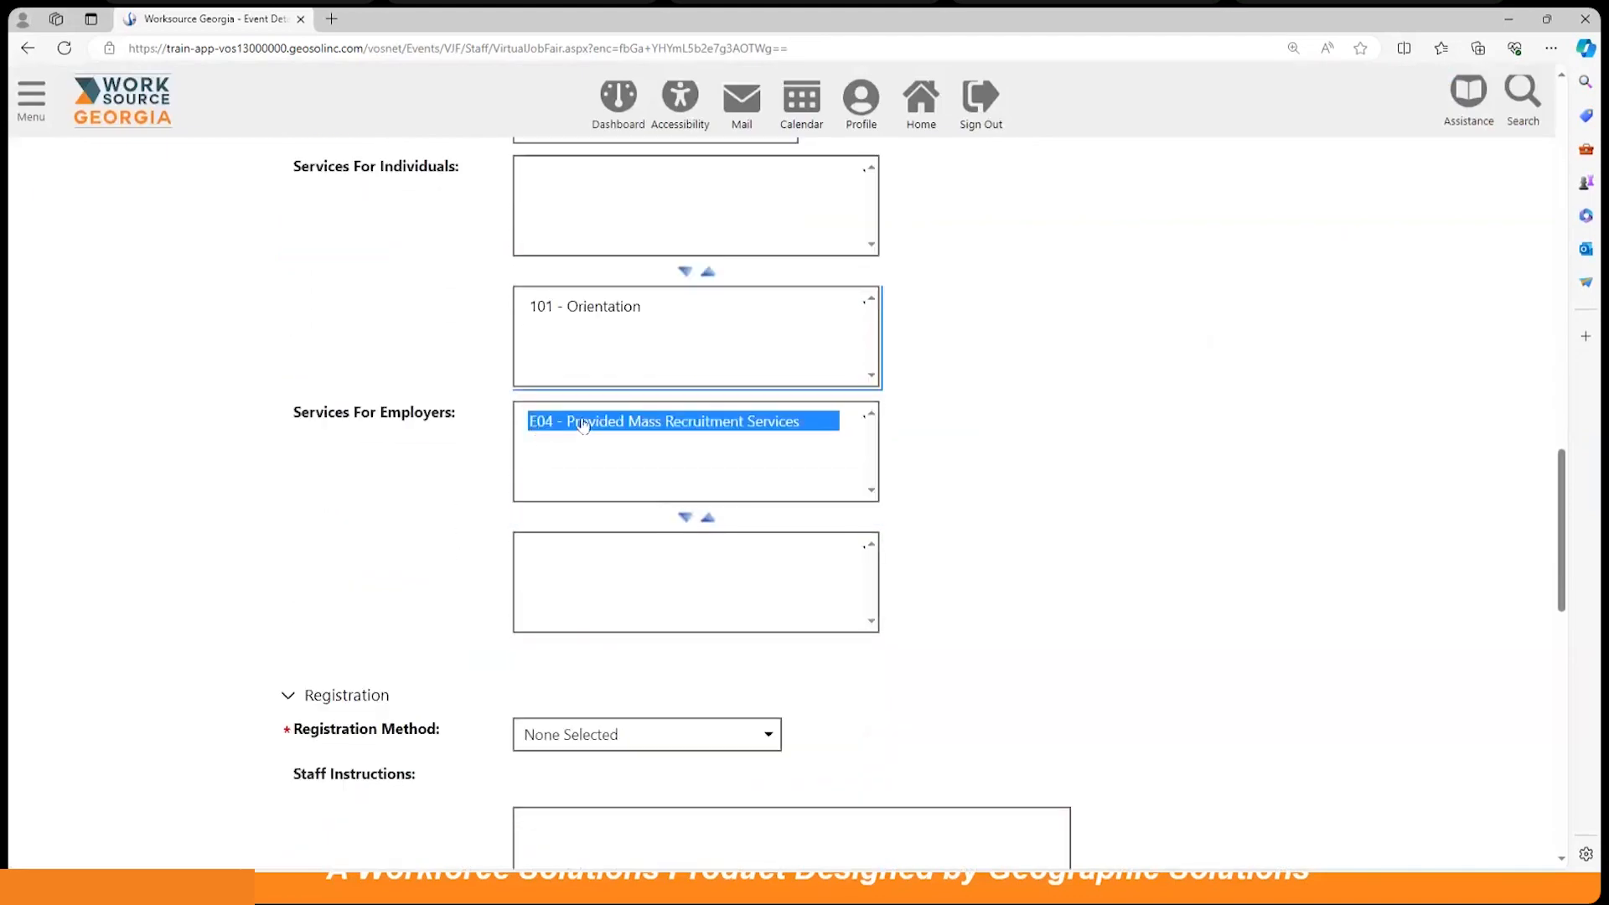
{"action": "left_click", "coordinate": [685, 517]}
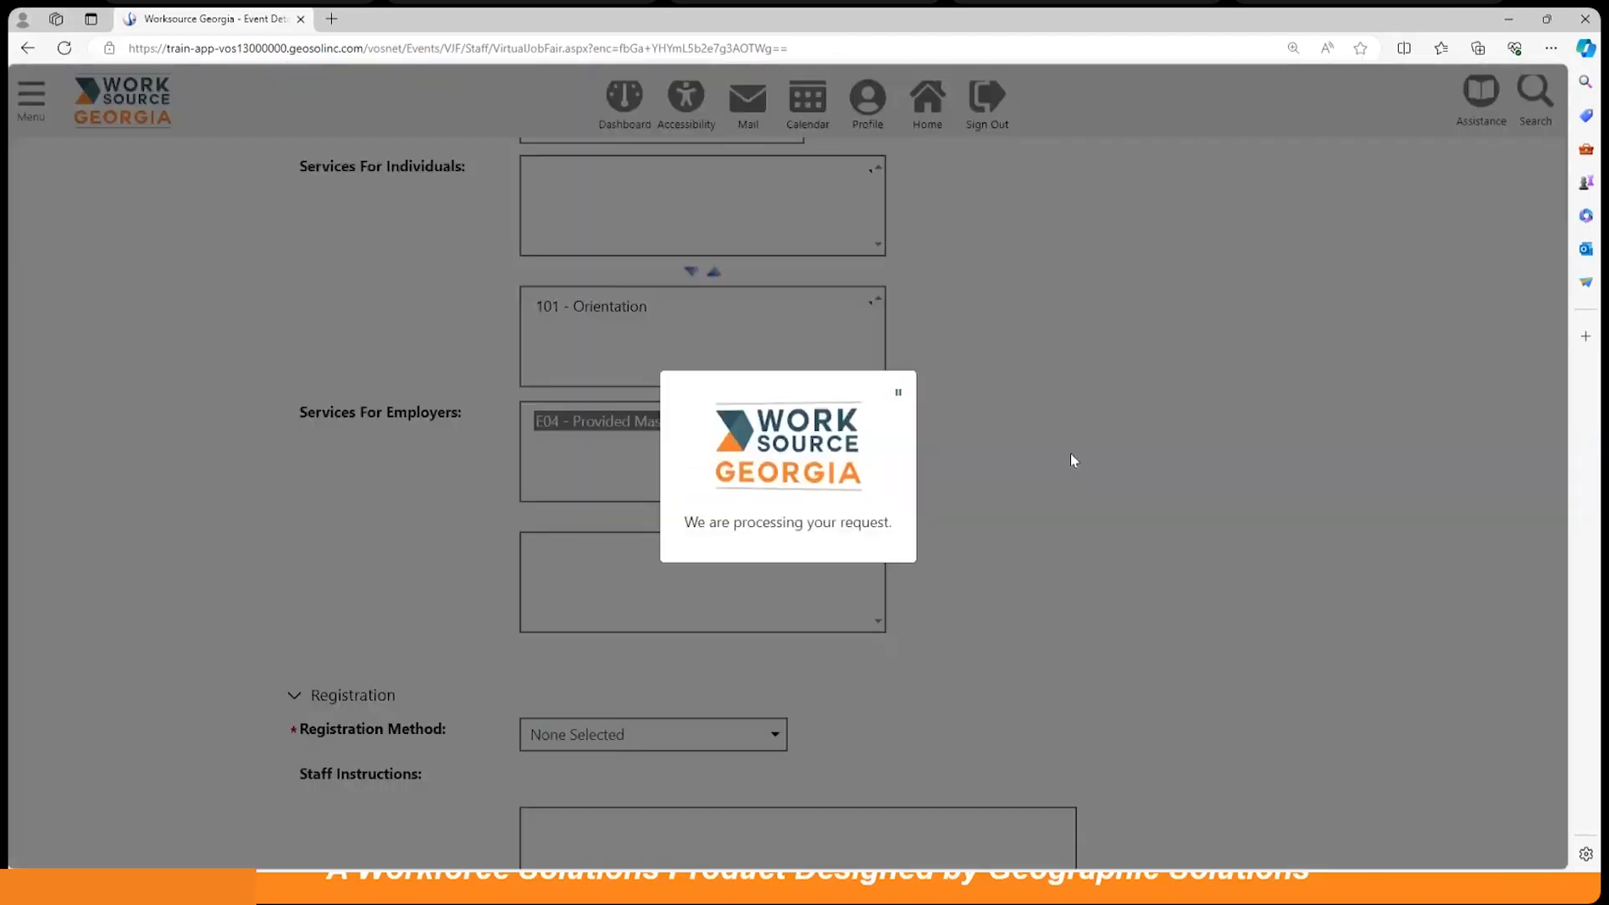
{"action": "scroll", "coordinate": [1088, 375], "scroll_direction": "down", "scroll_amount": 2}
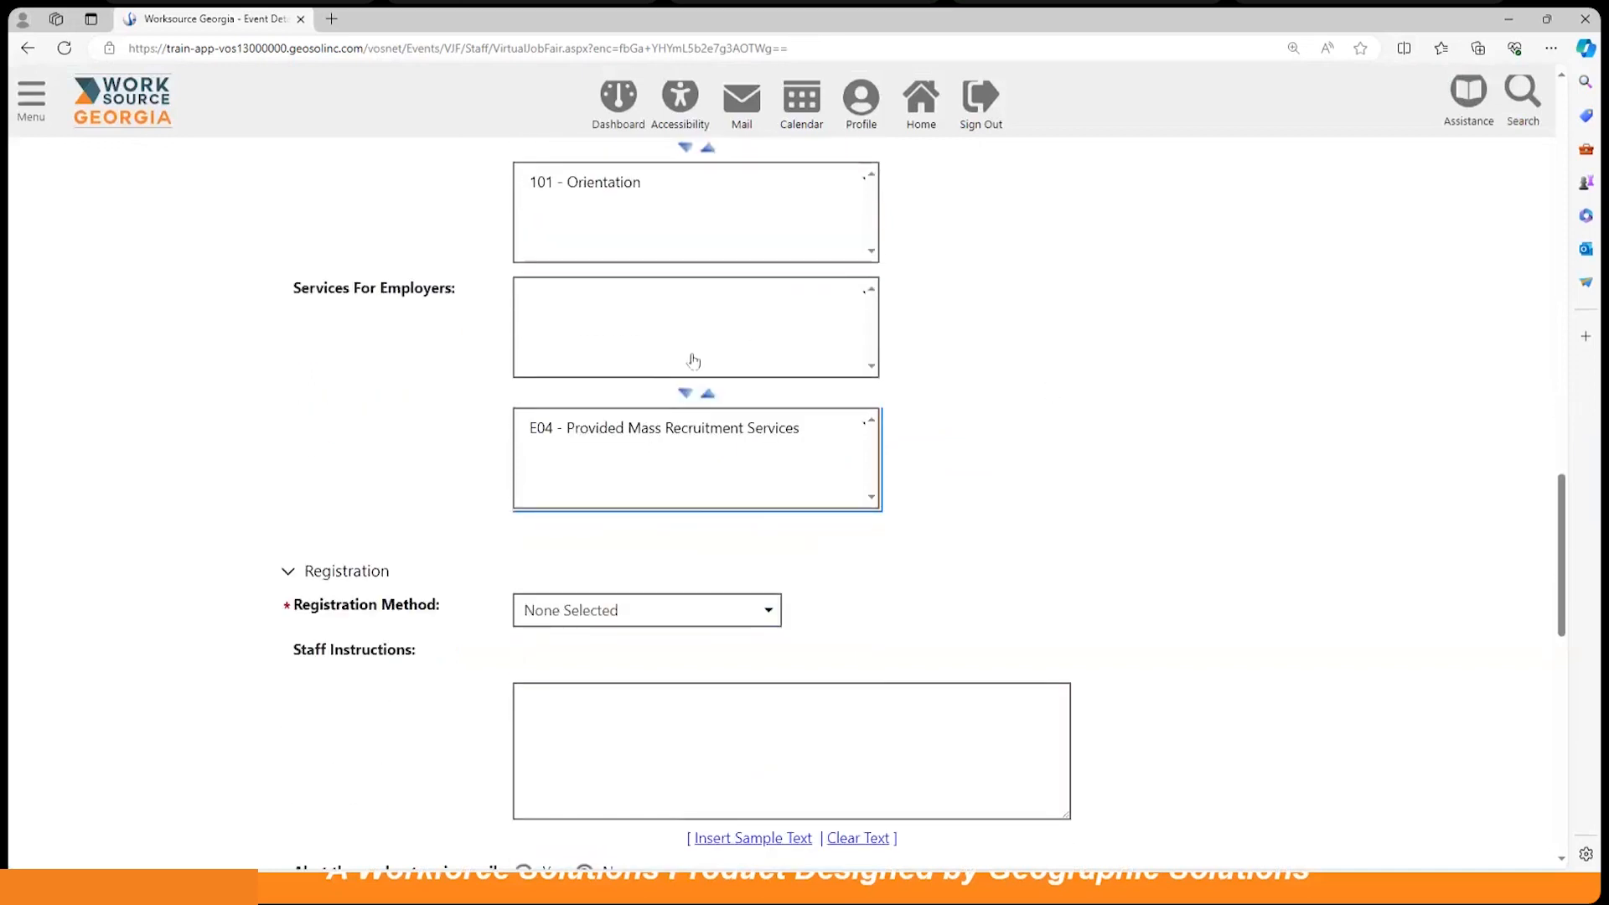
{"action": "left_click", "coordinate": [649, 441]}
{"action": "left_click", "coordinate": [682, 438], "text": "ctrl"}
{"action": "left_click", "coordinate": [680, 441]}
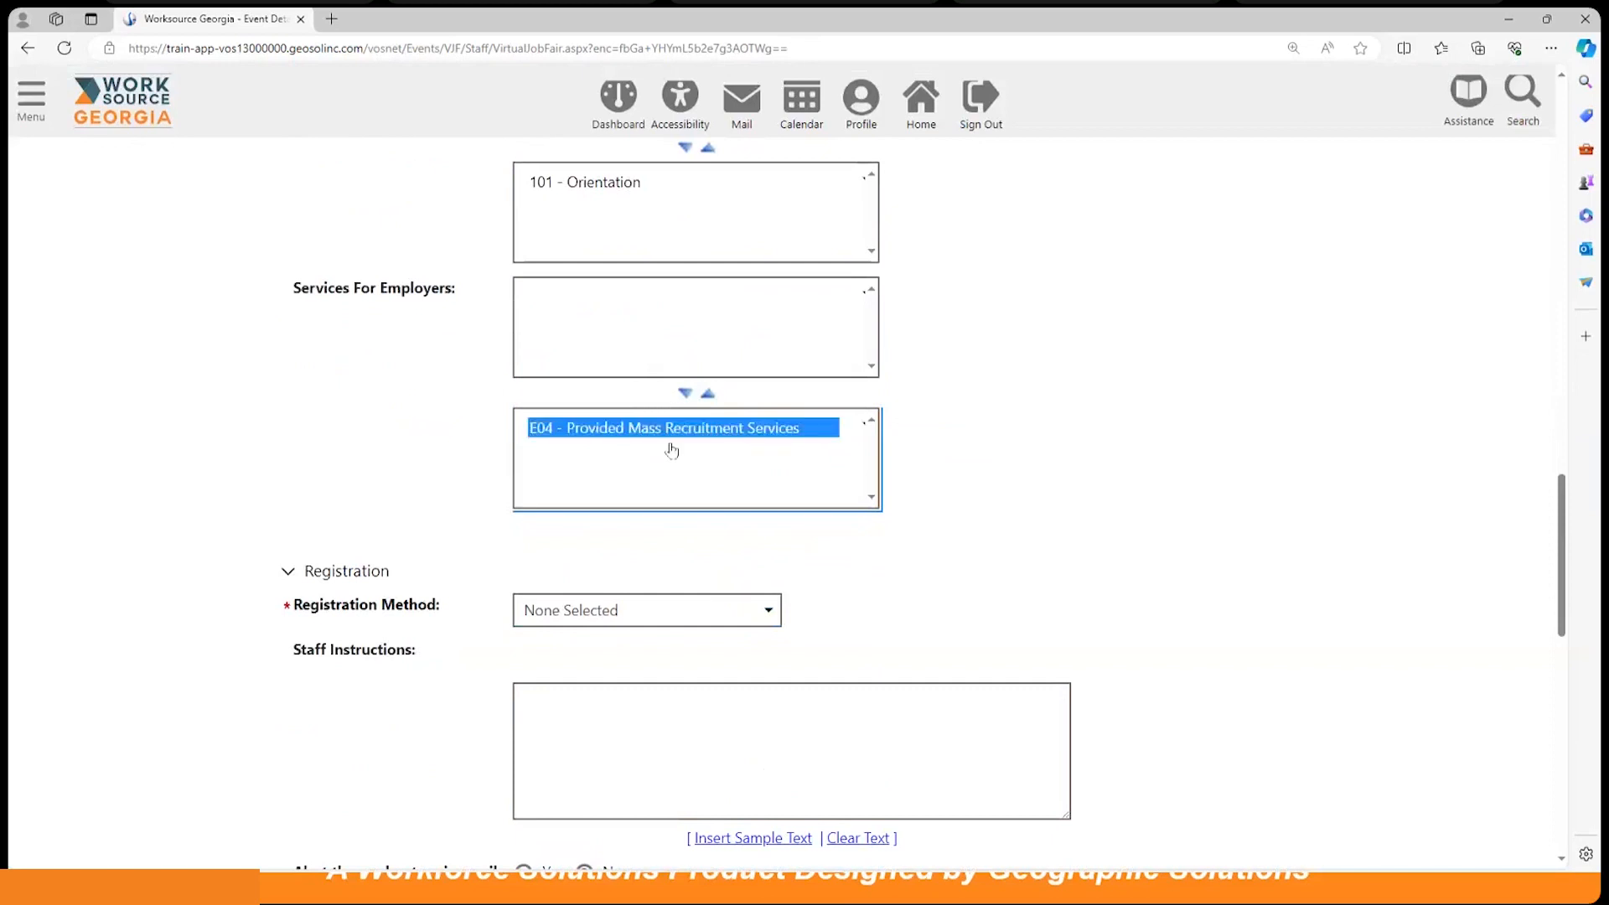
{"action": "left_click", "coordinate": [974, 406]}
{"action": "scroll", "coordinate": [982, 406], "scroll_direction": "down", "scroll_amount": 1}
{"action": "scroll", "coordinate": [982, 407], "scroll_direction": "down", "scroll_amount": 2}
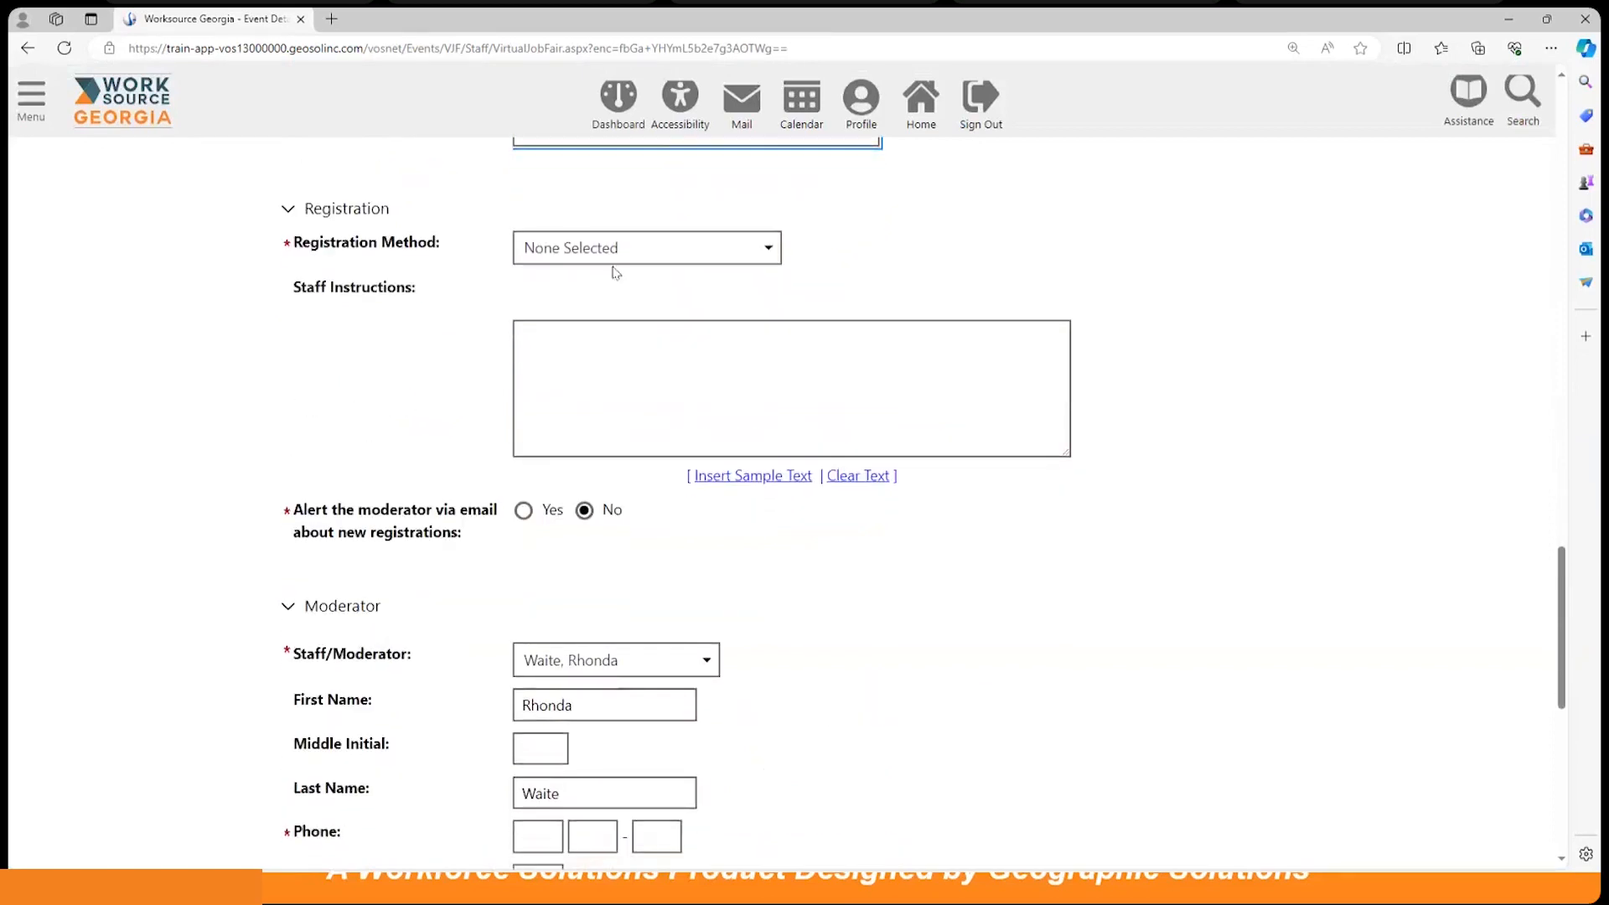
Step: Choose Register online as the registration method and review the Moderator section
{"action": "left_click", "coordinate": [617, 250]}
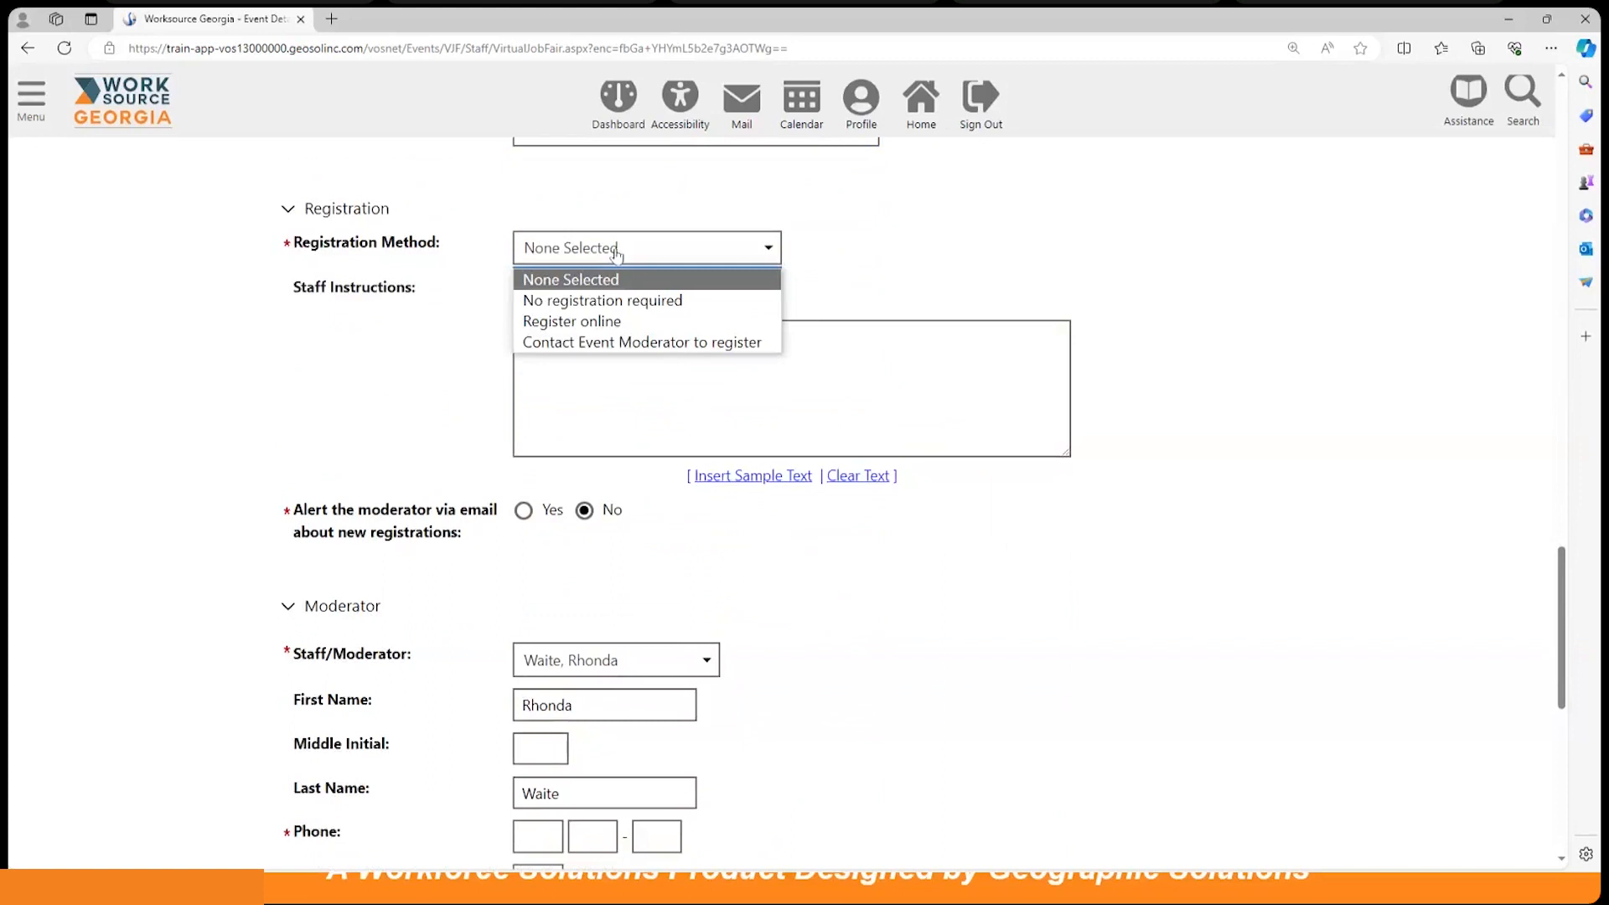
{"action": "left_click", "coordinate": [614, 322]}
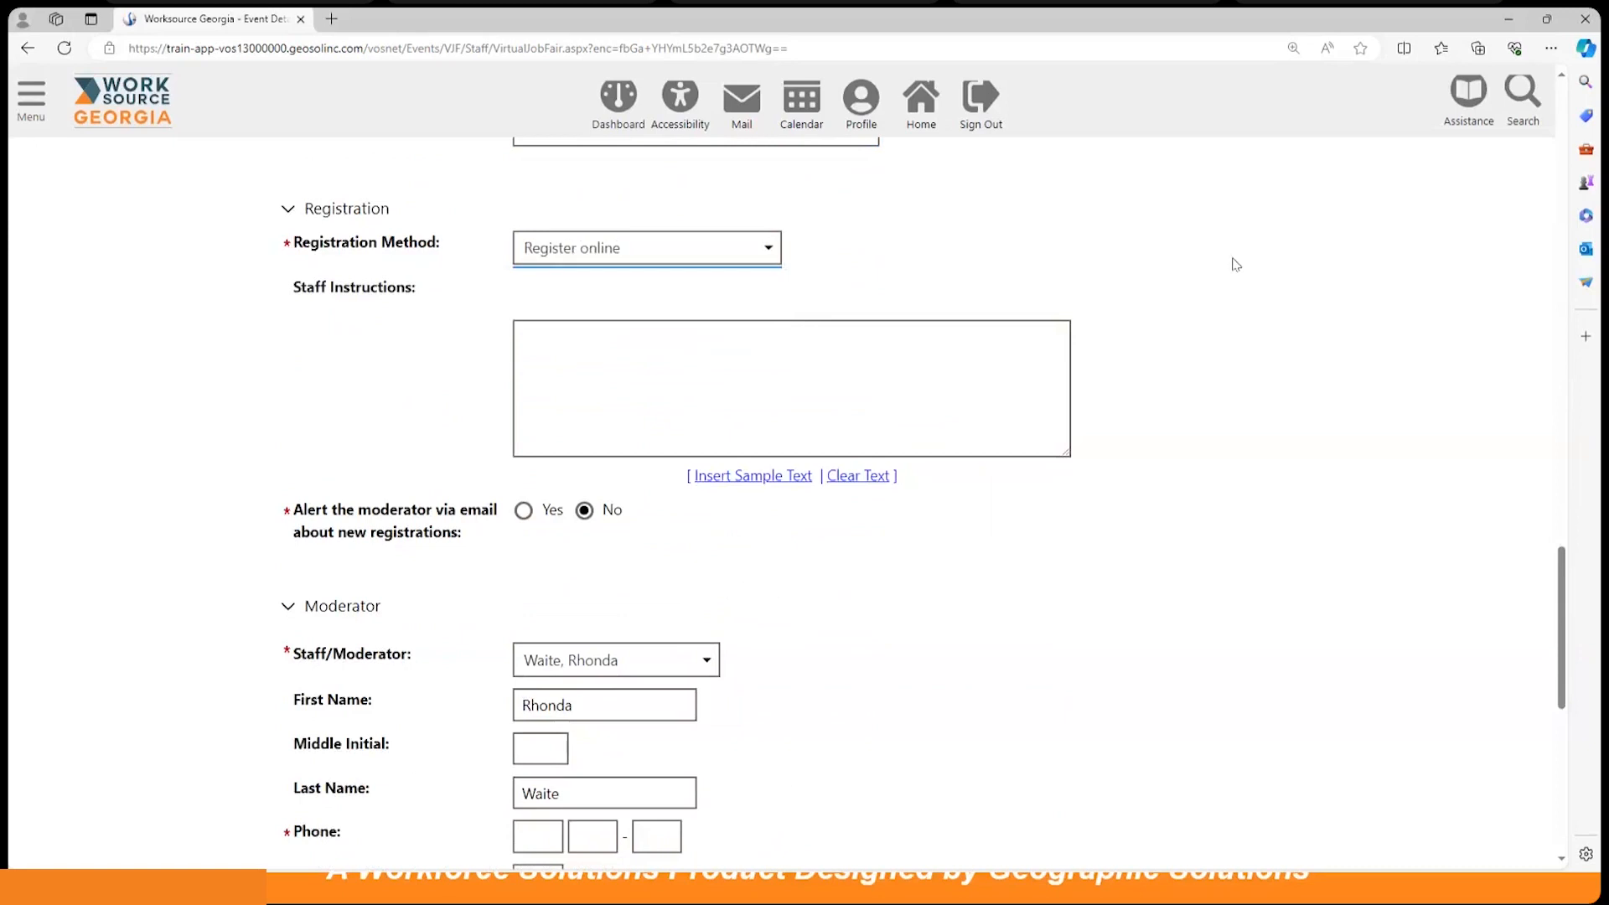
{"action": "scroll", "coordinate": [1206, 267], "scroll_direction": "down", "scroll_amount": 1}
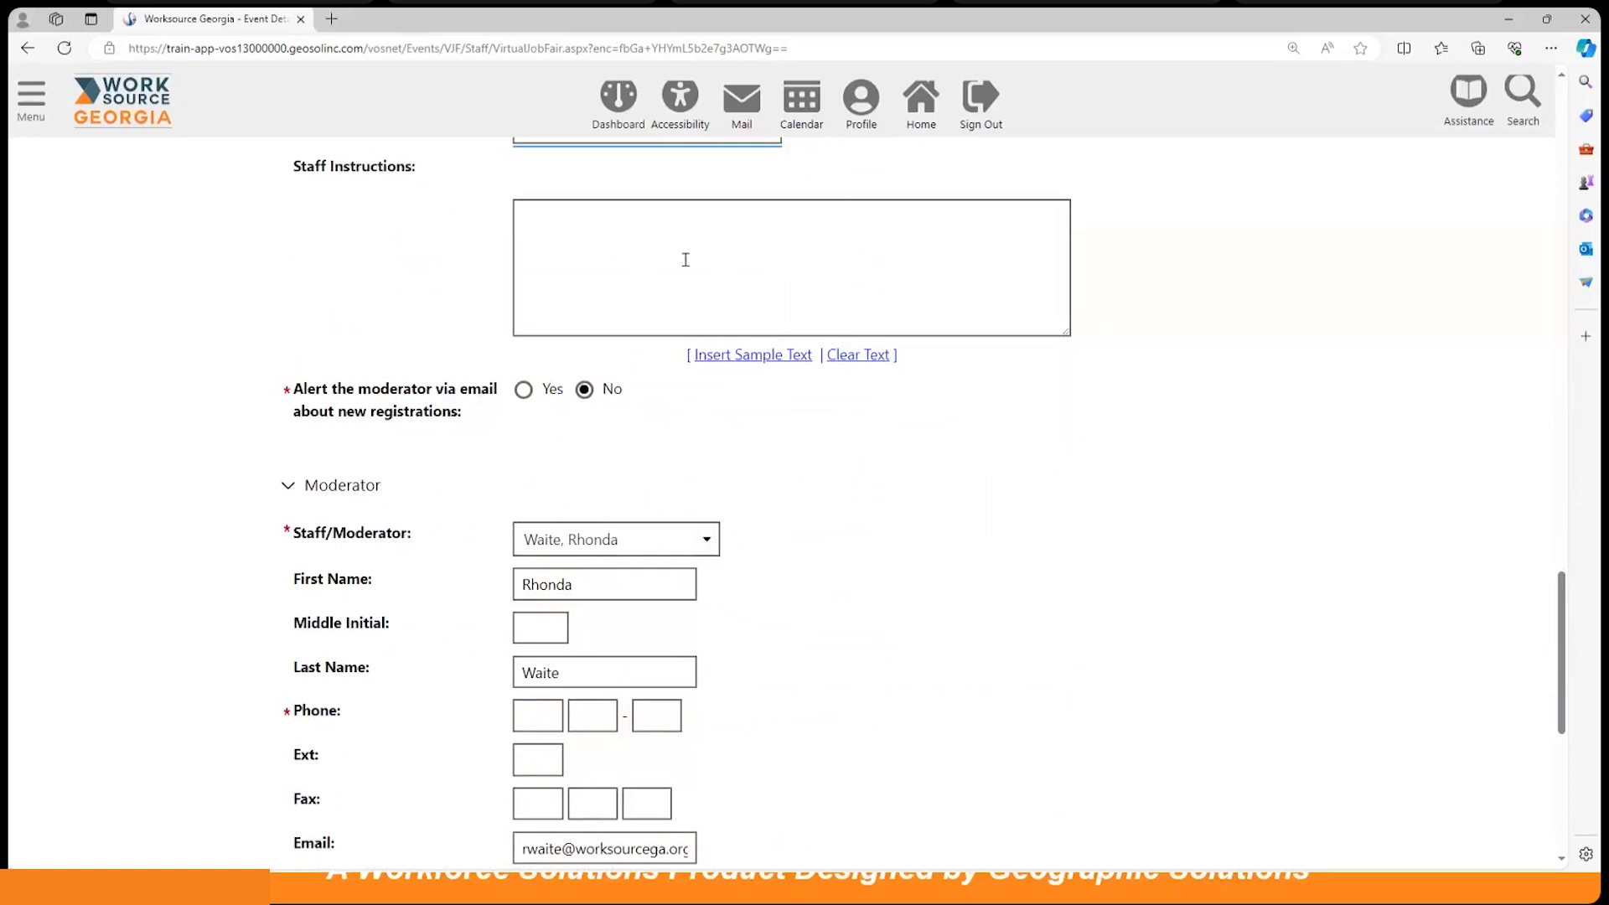
{"action": "scroll", "coordinate": [1116, 466], "scroll_direction": "down", "scroll_amount": 1}
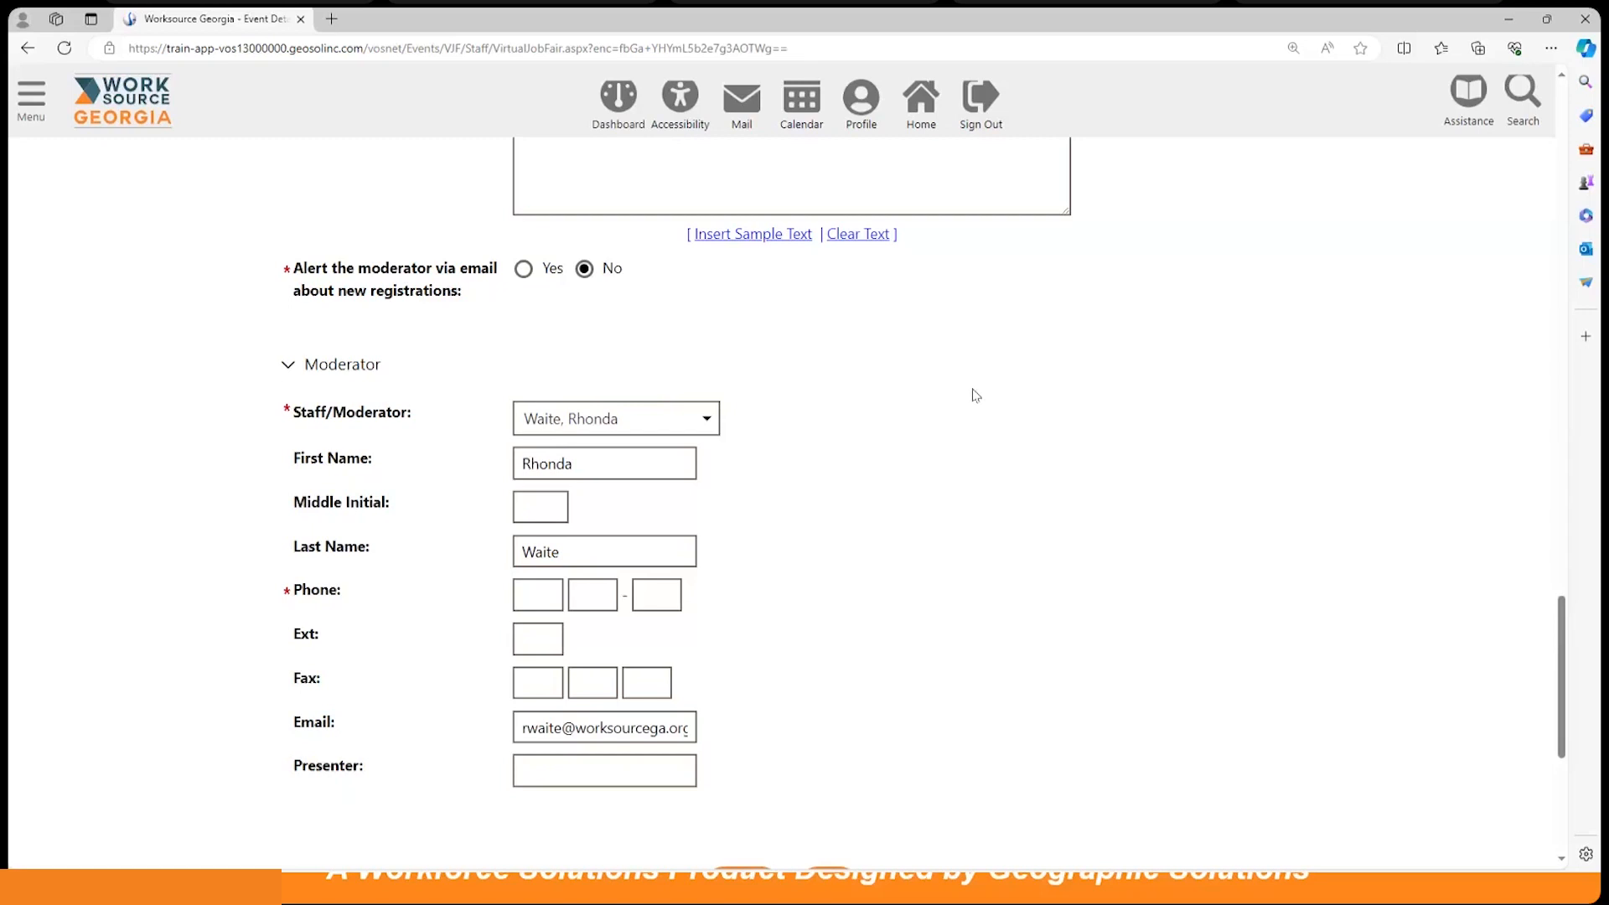
{"action": "scroll", "coordinate": [975, 395], "scroll_direction": "down", "scroll_amount": 2}
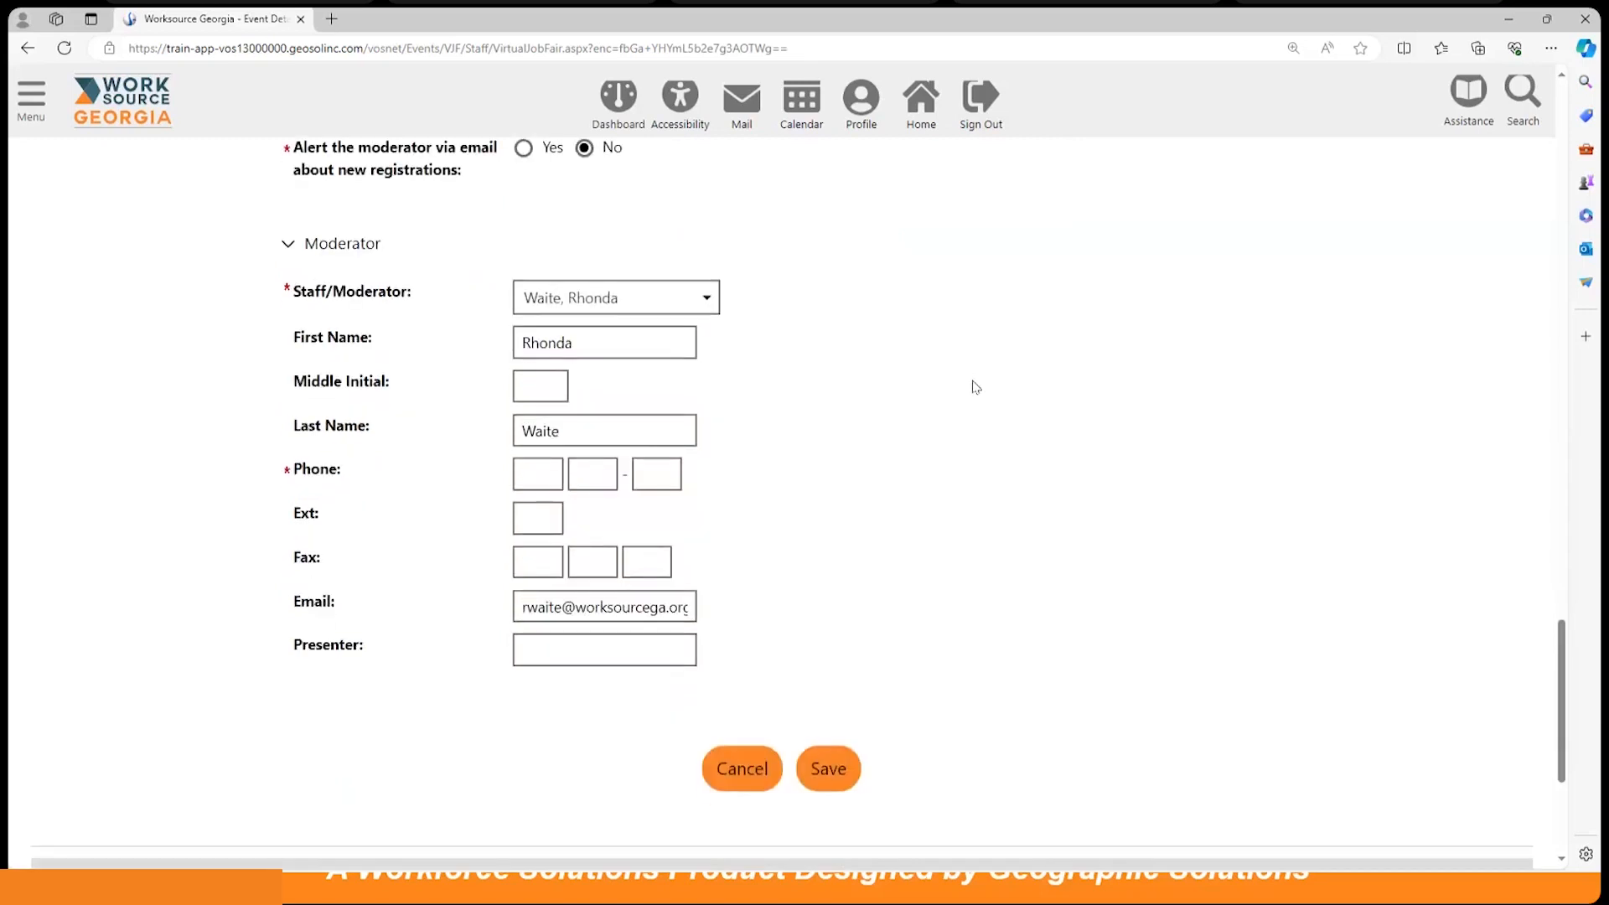
{"action": "scroll", "coordinate": [976, 386], "scroll_direction": "up", "scroll_amount": 2}
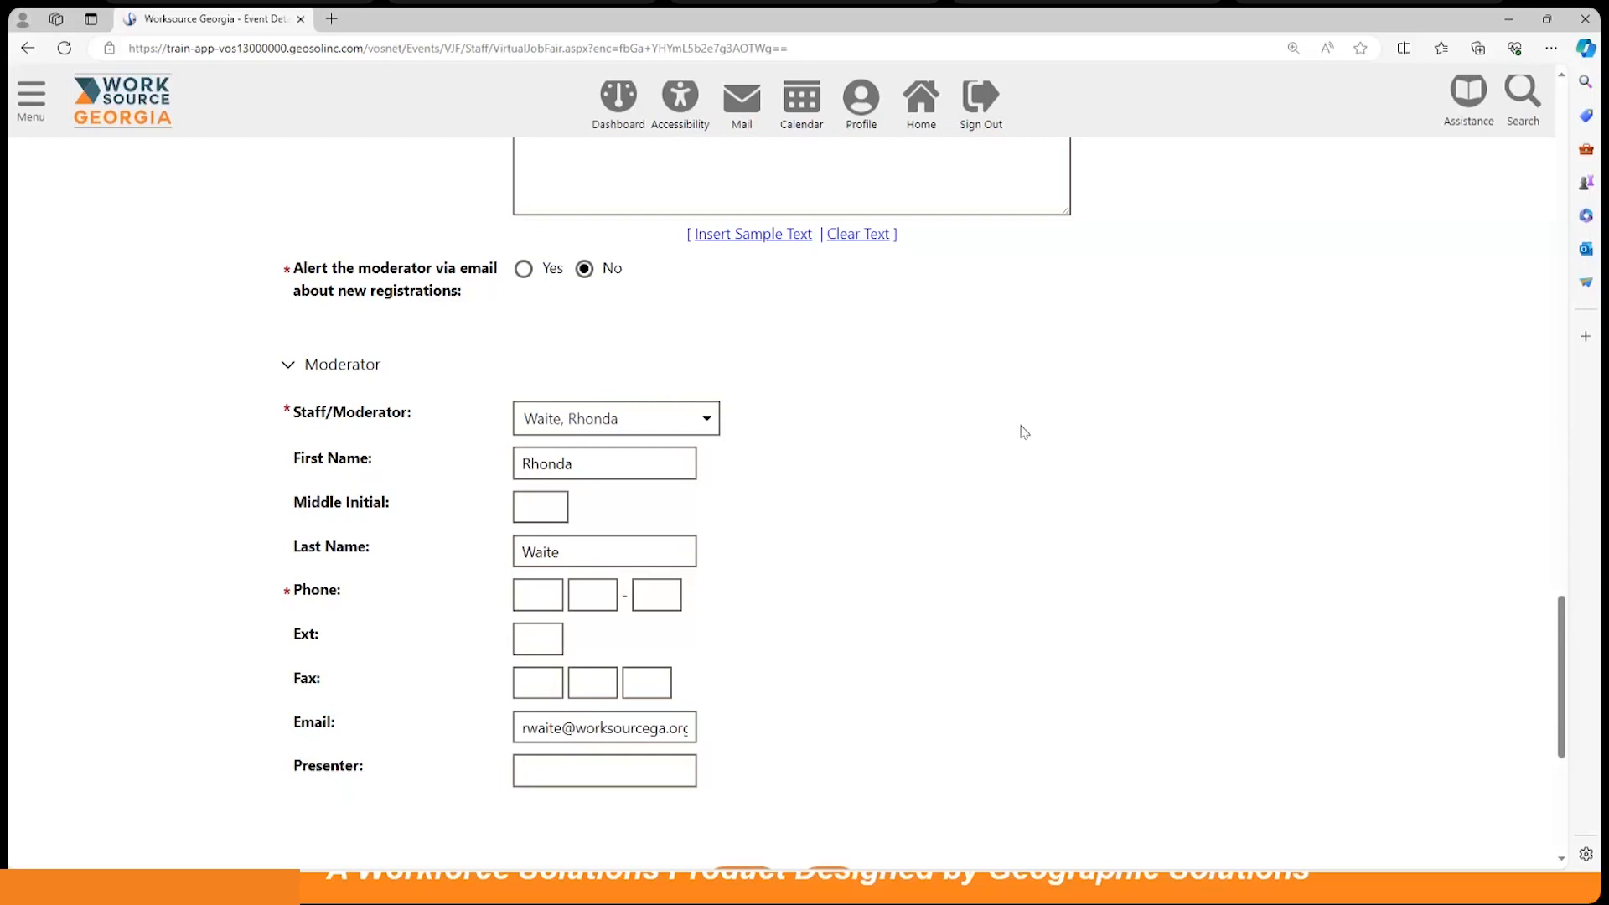
{"action": "scroll", "coordinate": [1023, 432], "scroll_direction": "down", "scroll_amount": 1}
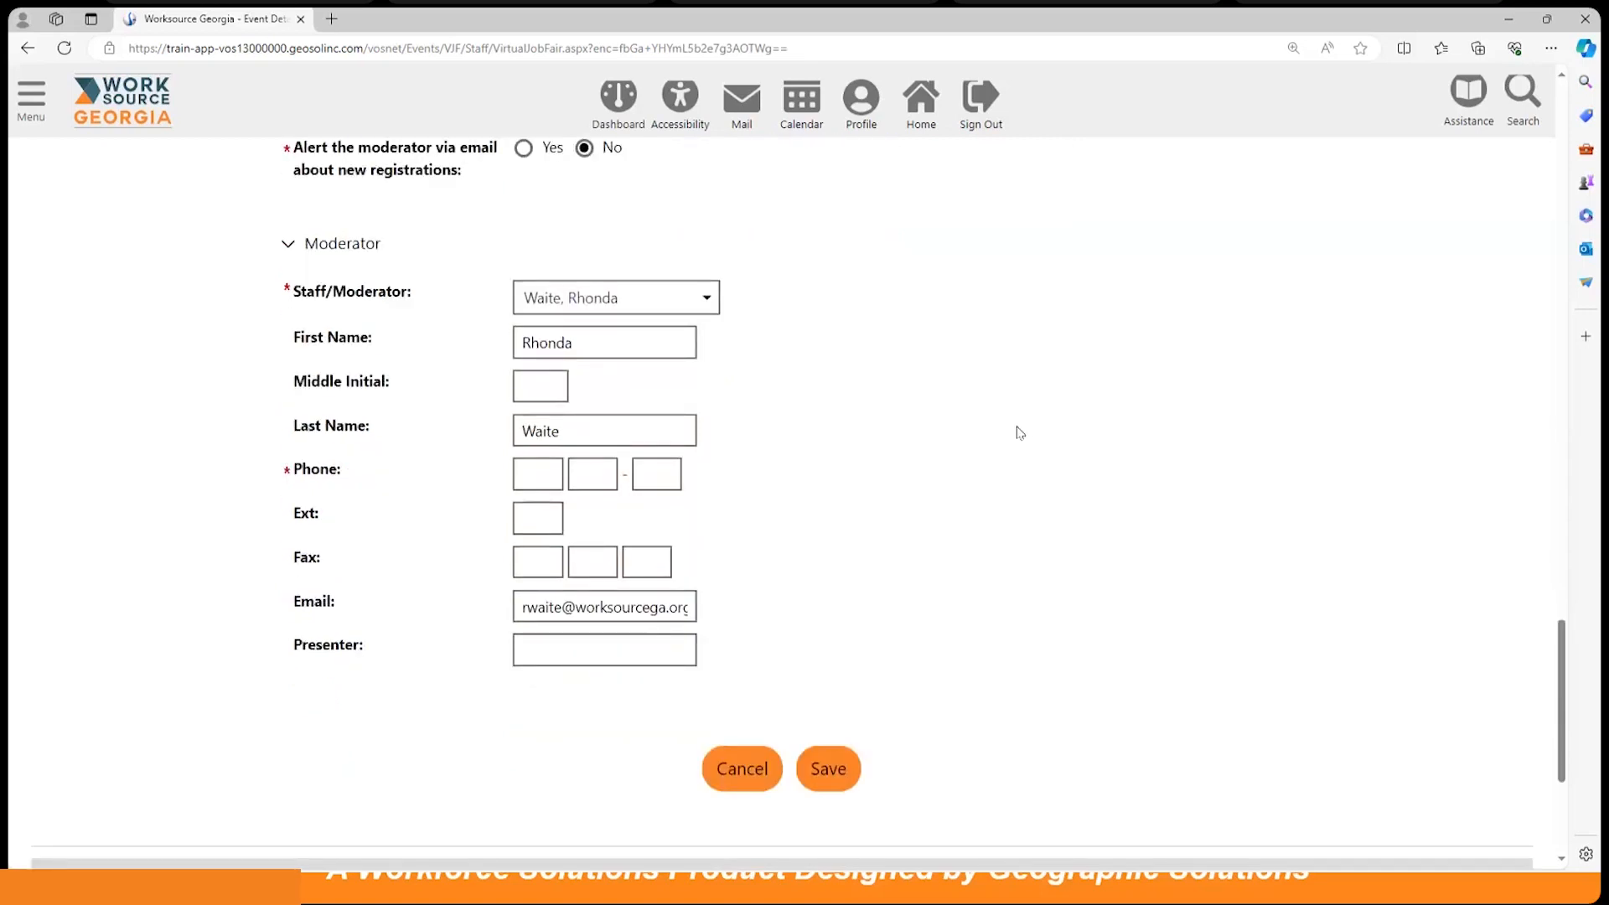
Step: Enter the moderator's phone number and save the job fair
{"action": "left_click", "coordinate": [523, 472]}
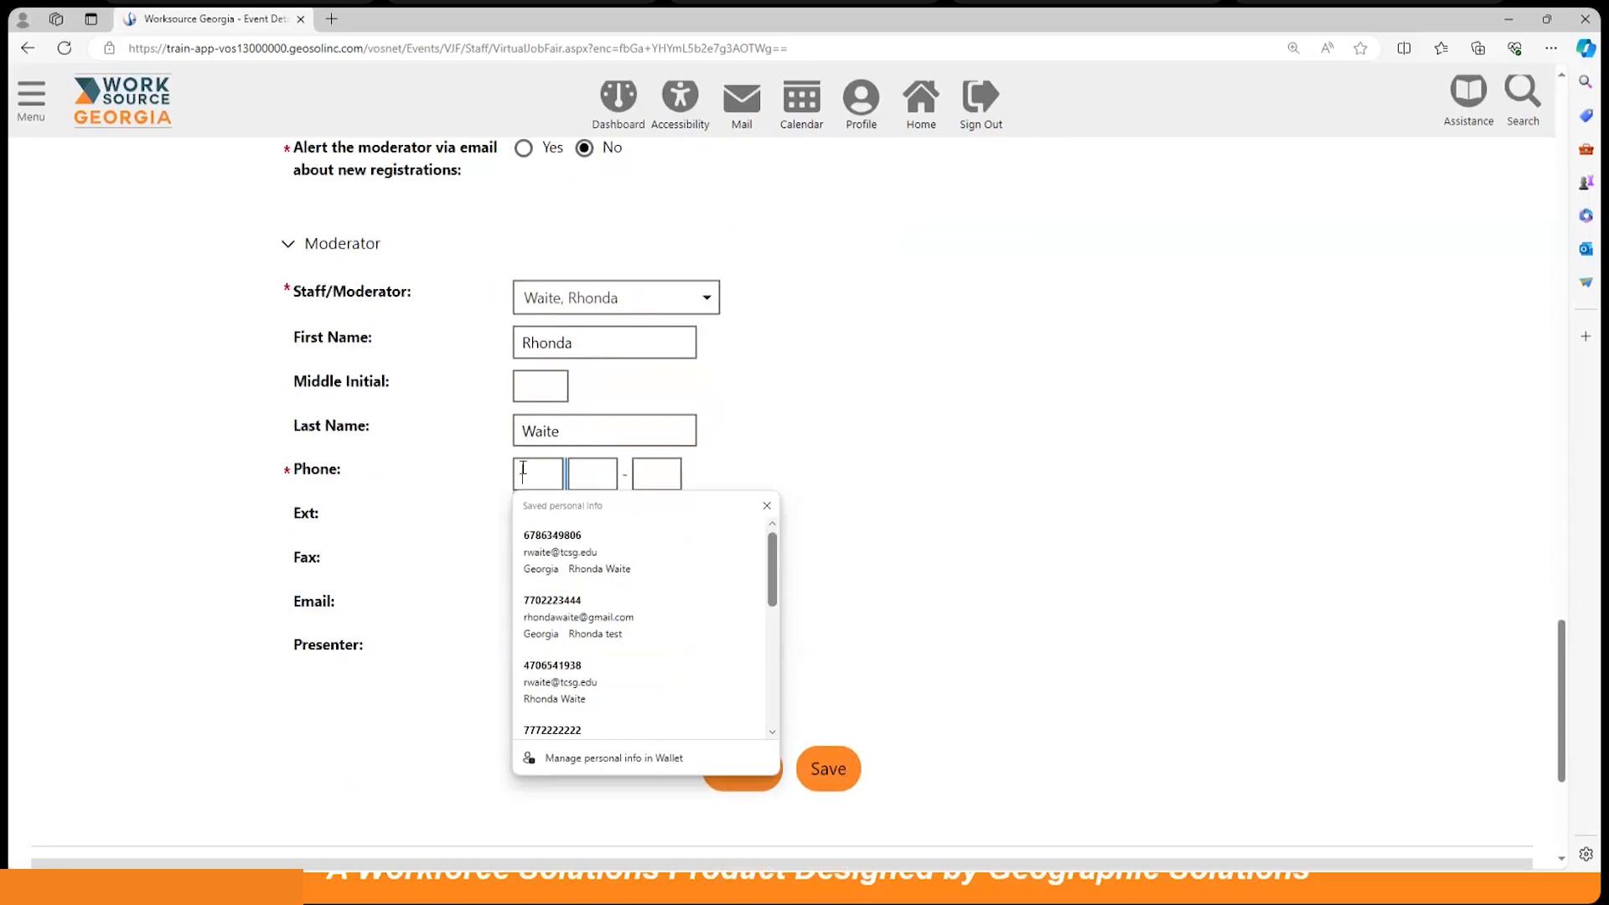
{"action": "type", "text": "770 "}
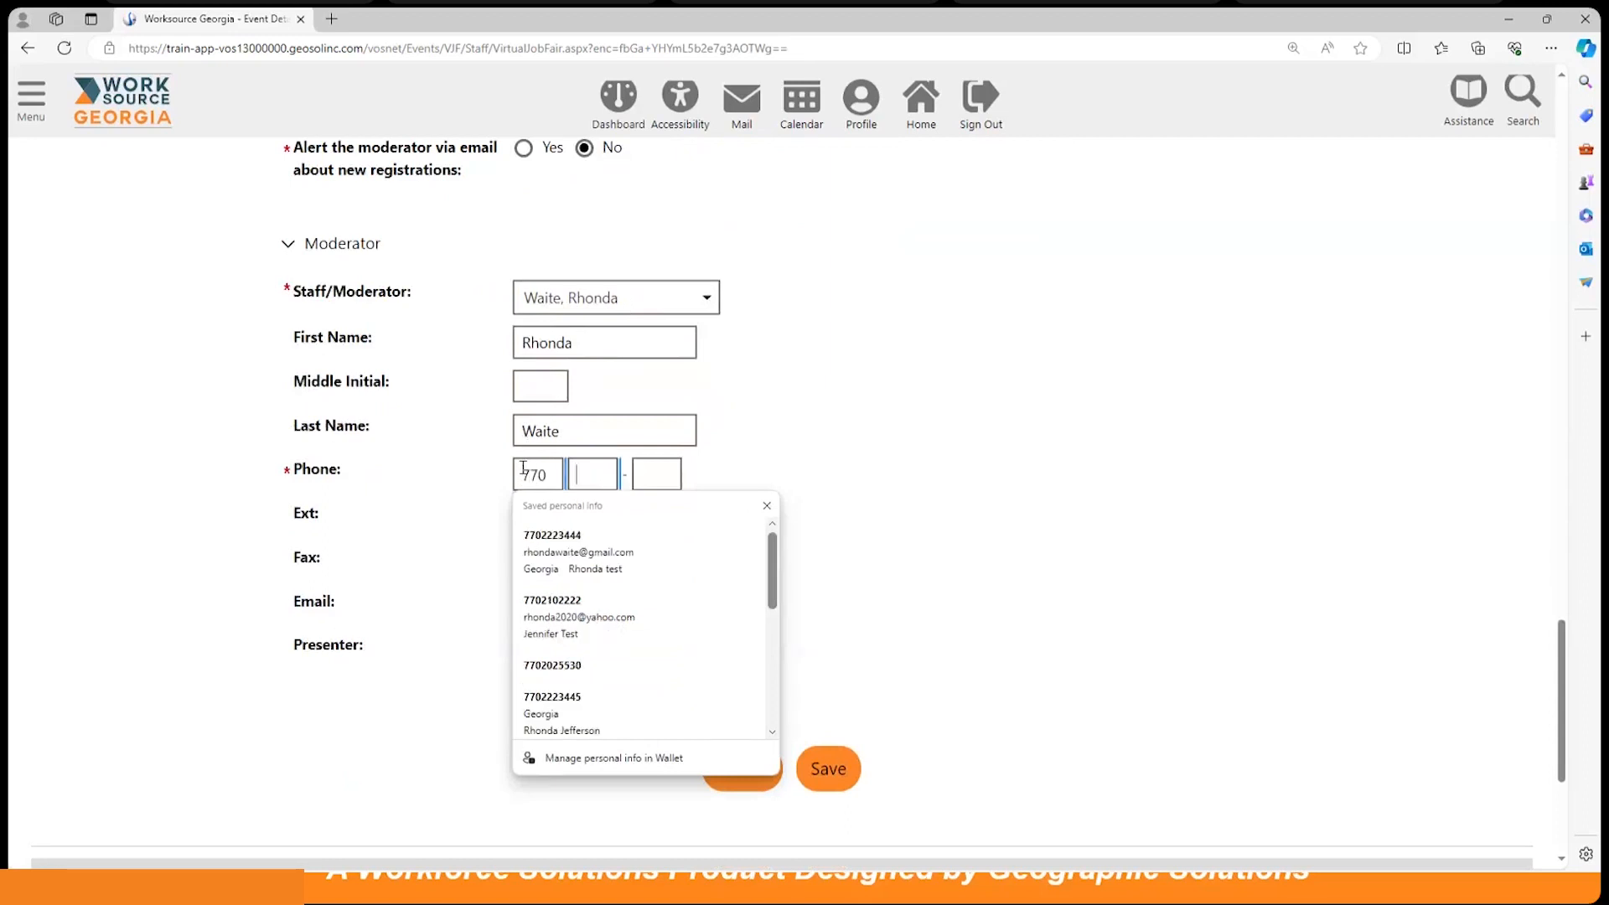
{"action": "type", "text": "222 - 2222"}
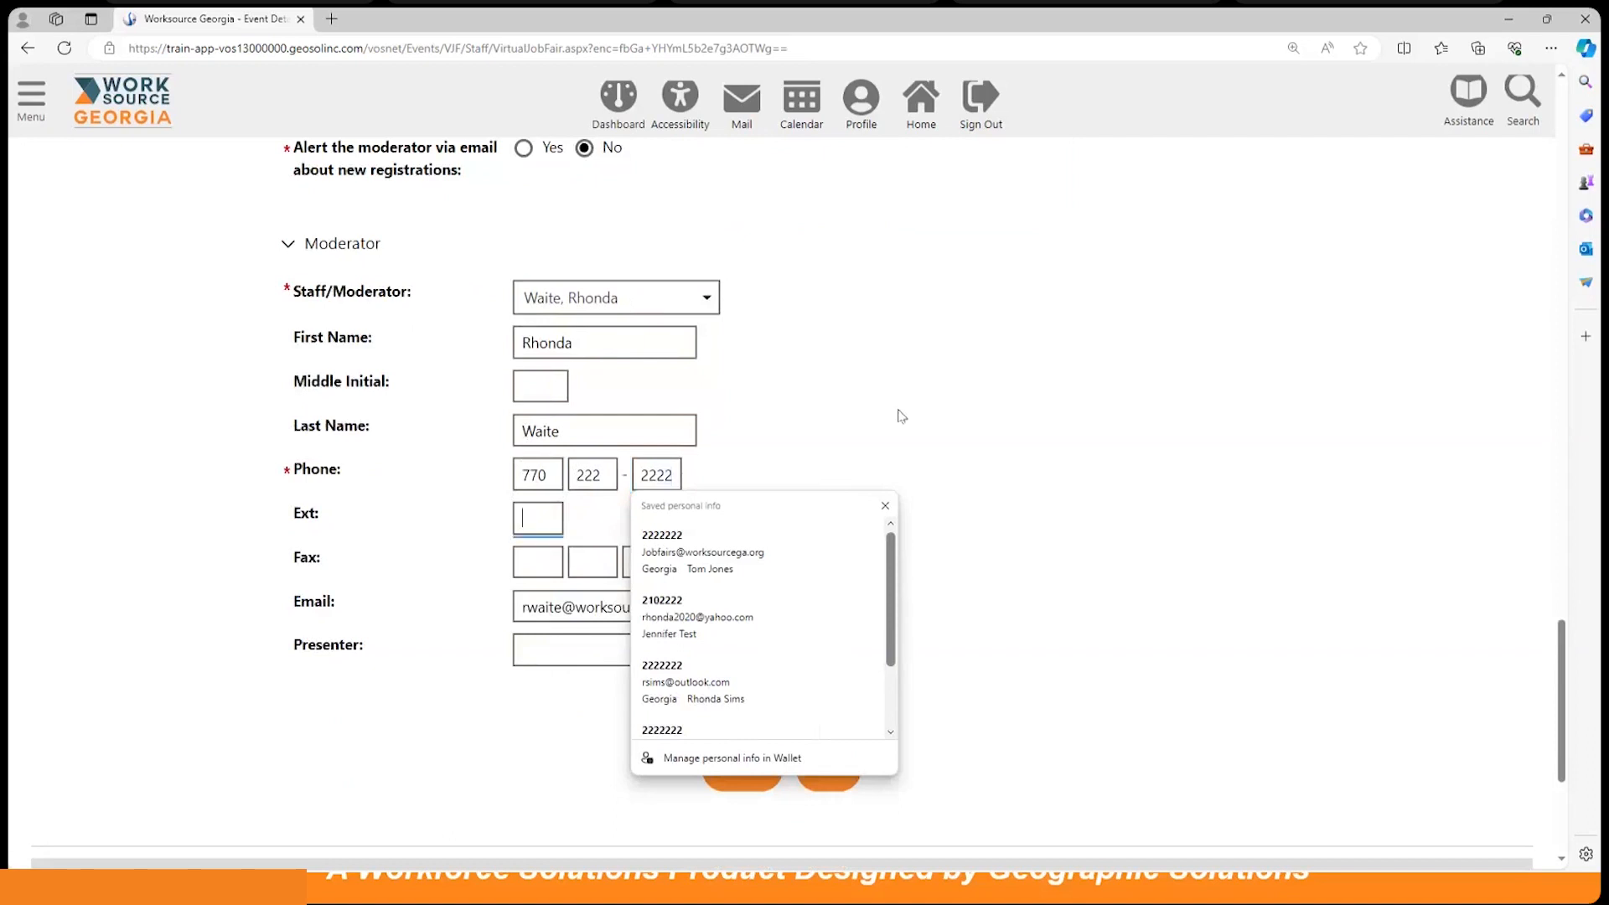
{"action": "left_click", "coordinate": [975, 426]}
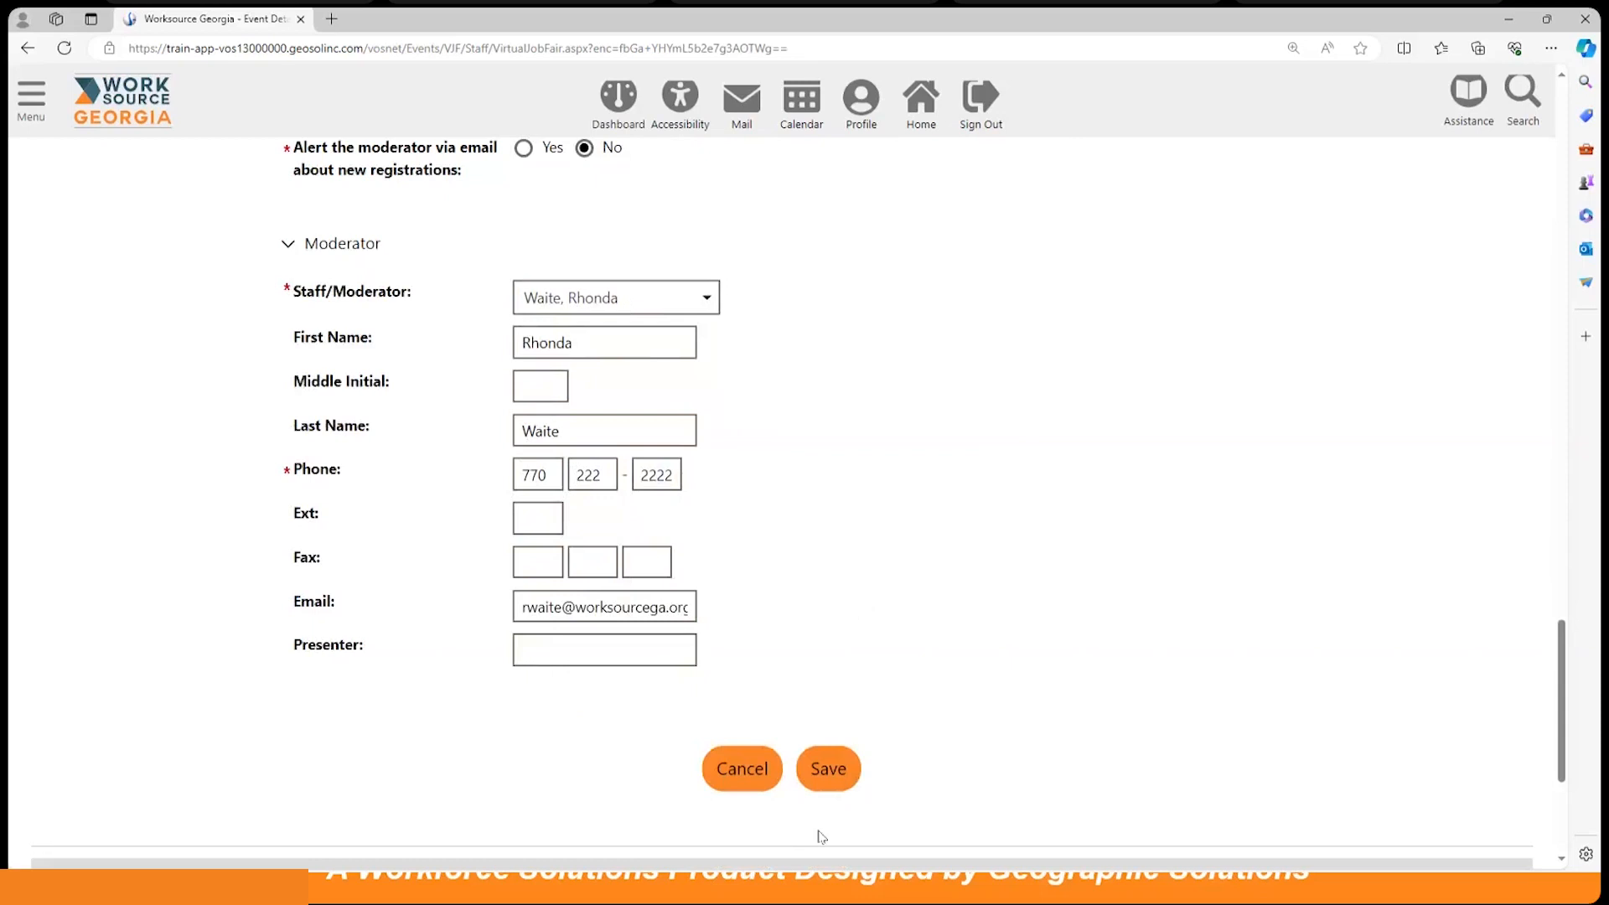
{"action": "left_click", "coordinate": [833, 775]}
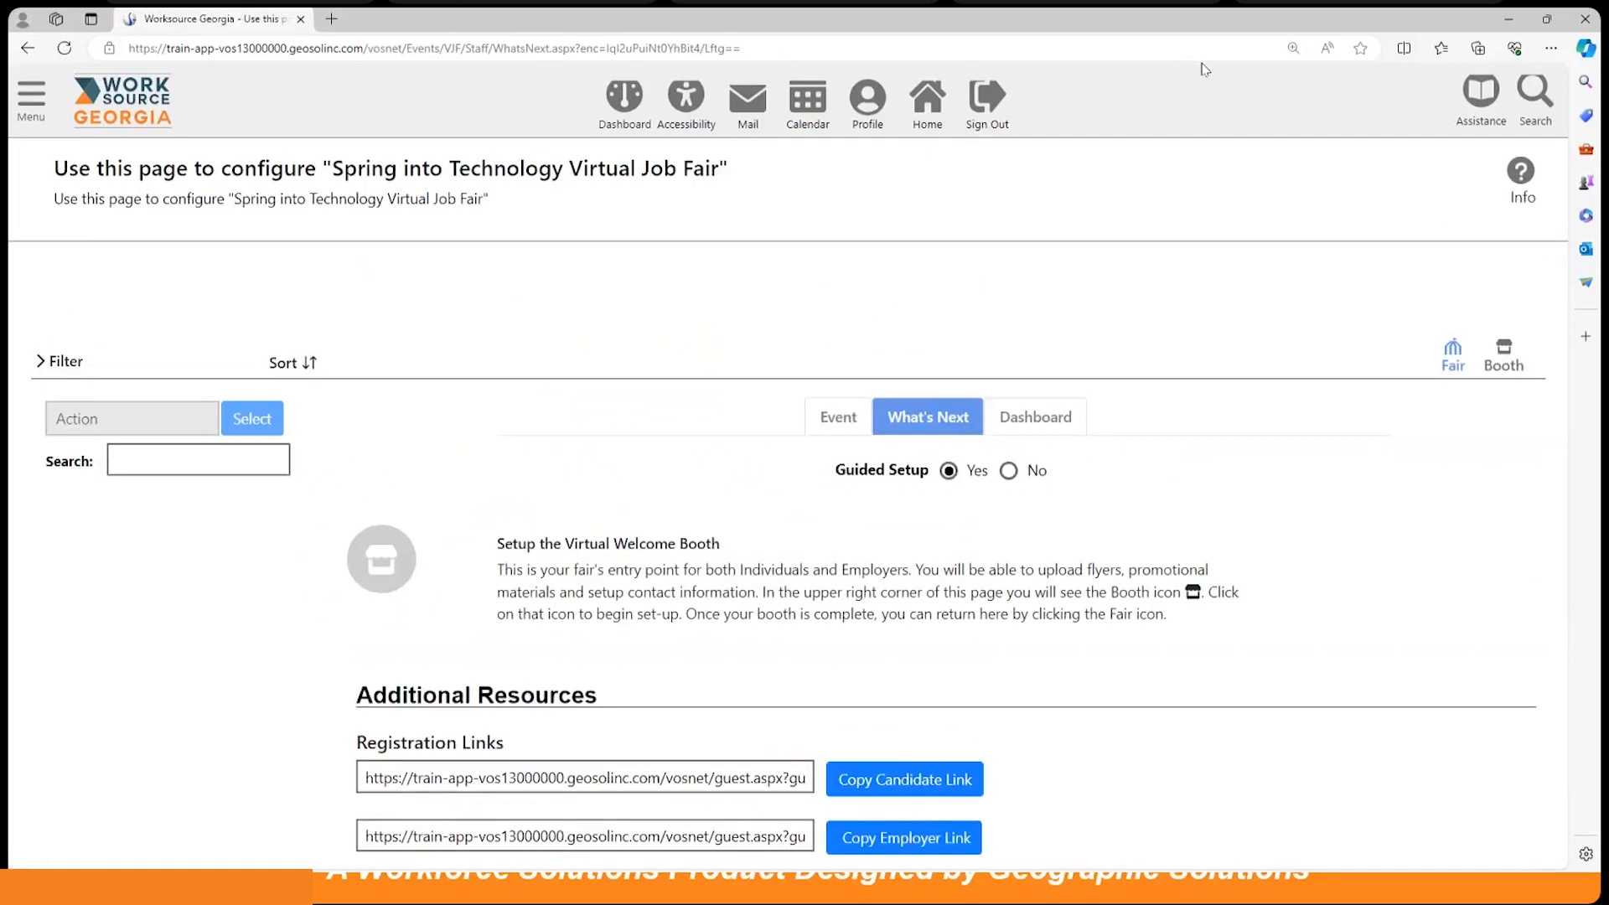
{"action": "scroll", "coordinate": [1240, 126], "scroll_direction": "down", "scroll_amount": 1}
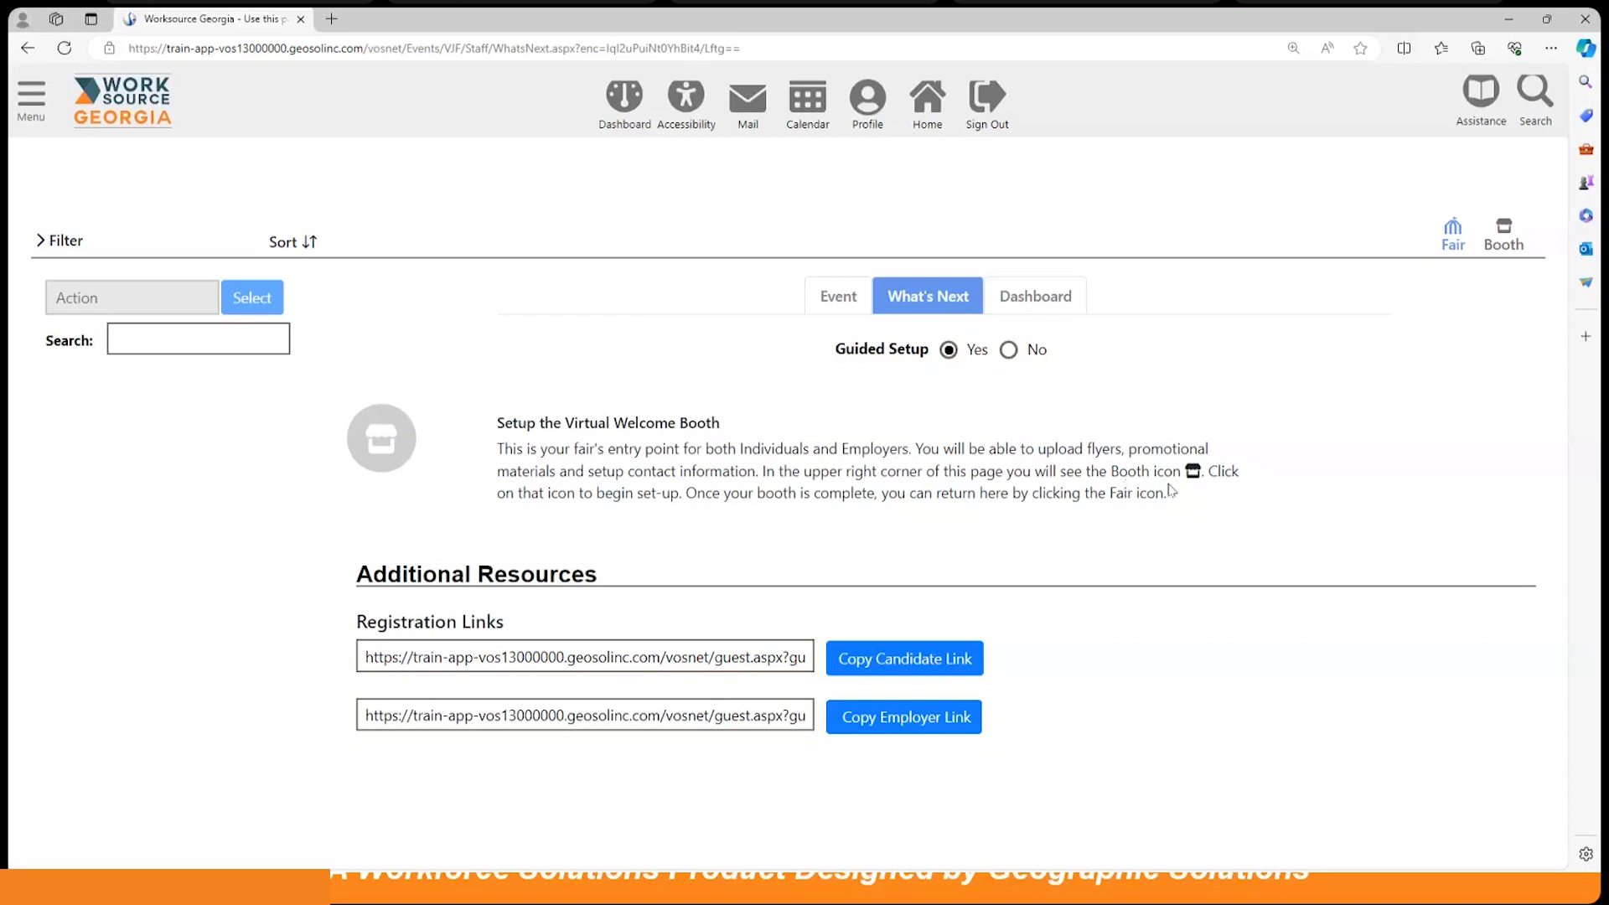
Step: Open the fair's Welcome Booth setup and scroll to the Booth Card upload area
{"action": "left_click", "coordinate": [1504, 229]}
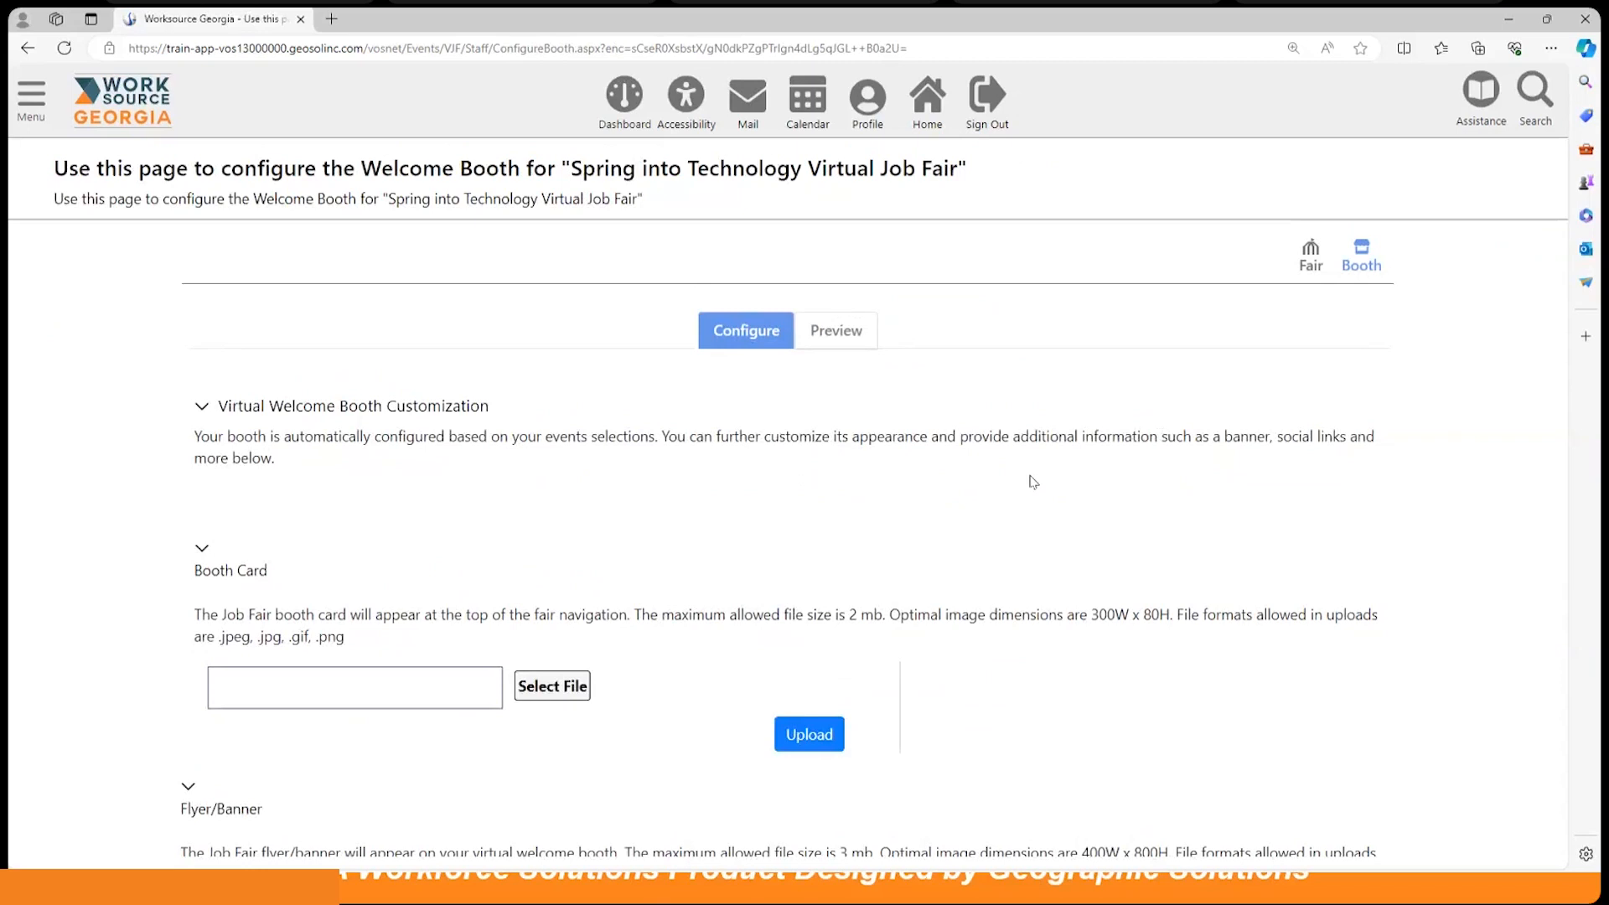
{"action": "scroll", "coordinate": [1033, 481], "scroll_direction": "down", "scroll_amount": 3}
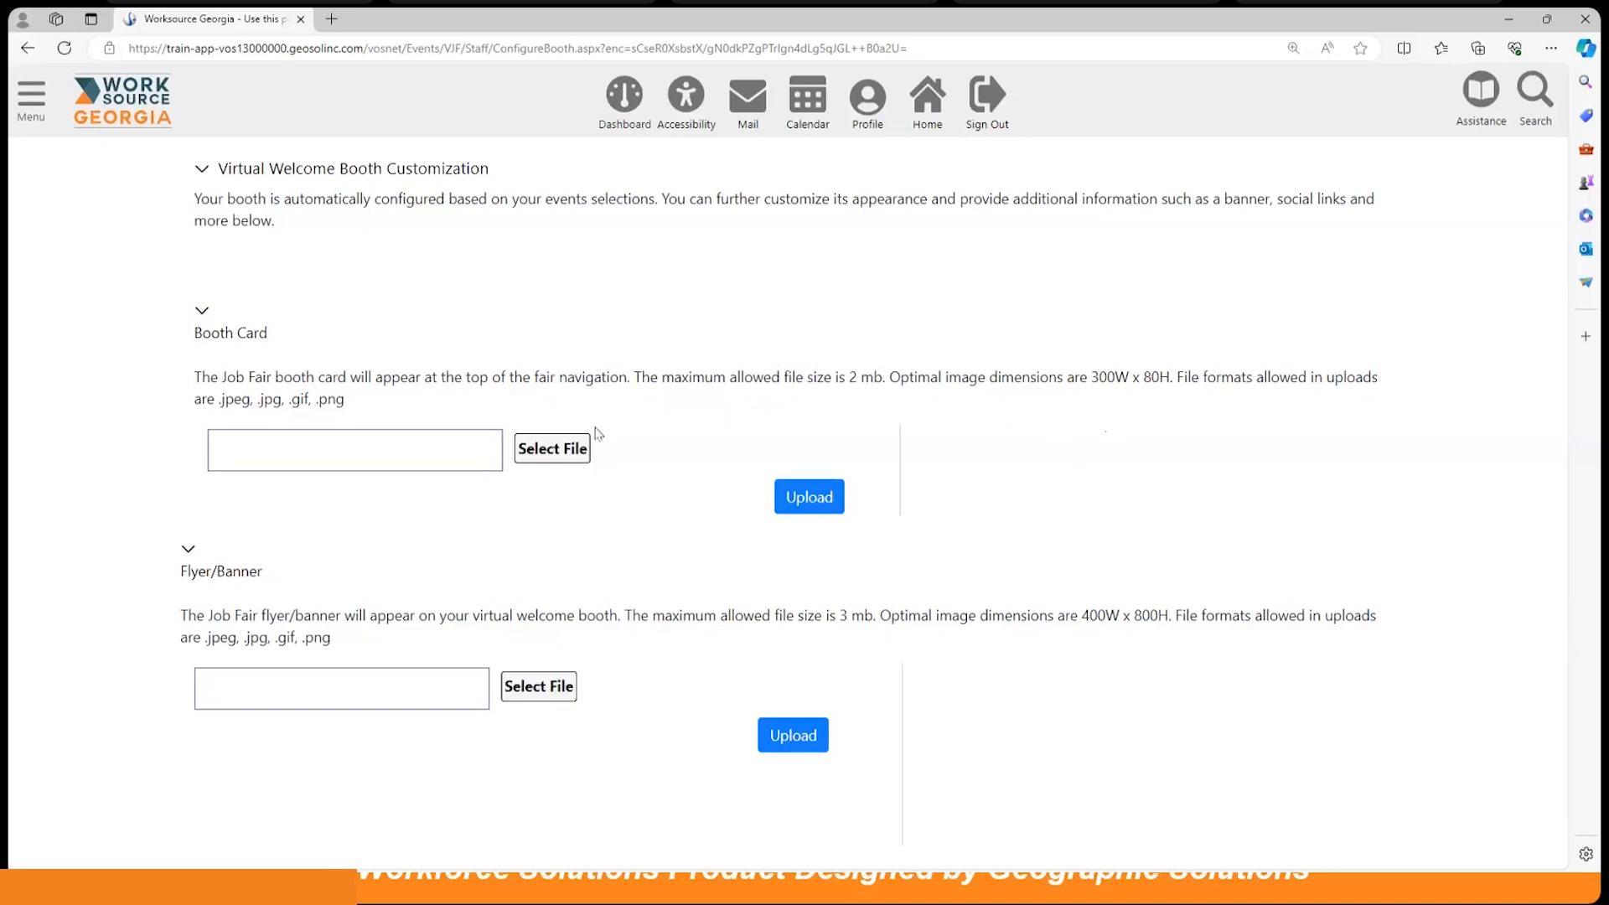
{"action": "left_click", "coordinate": [560, 451]}
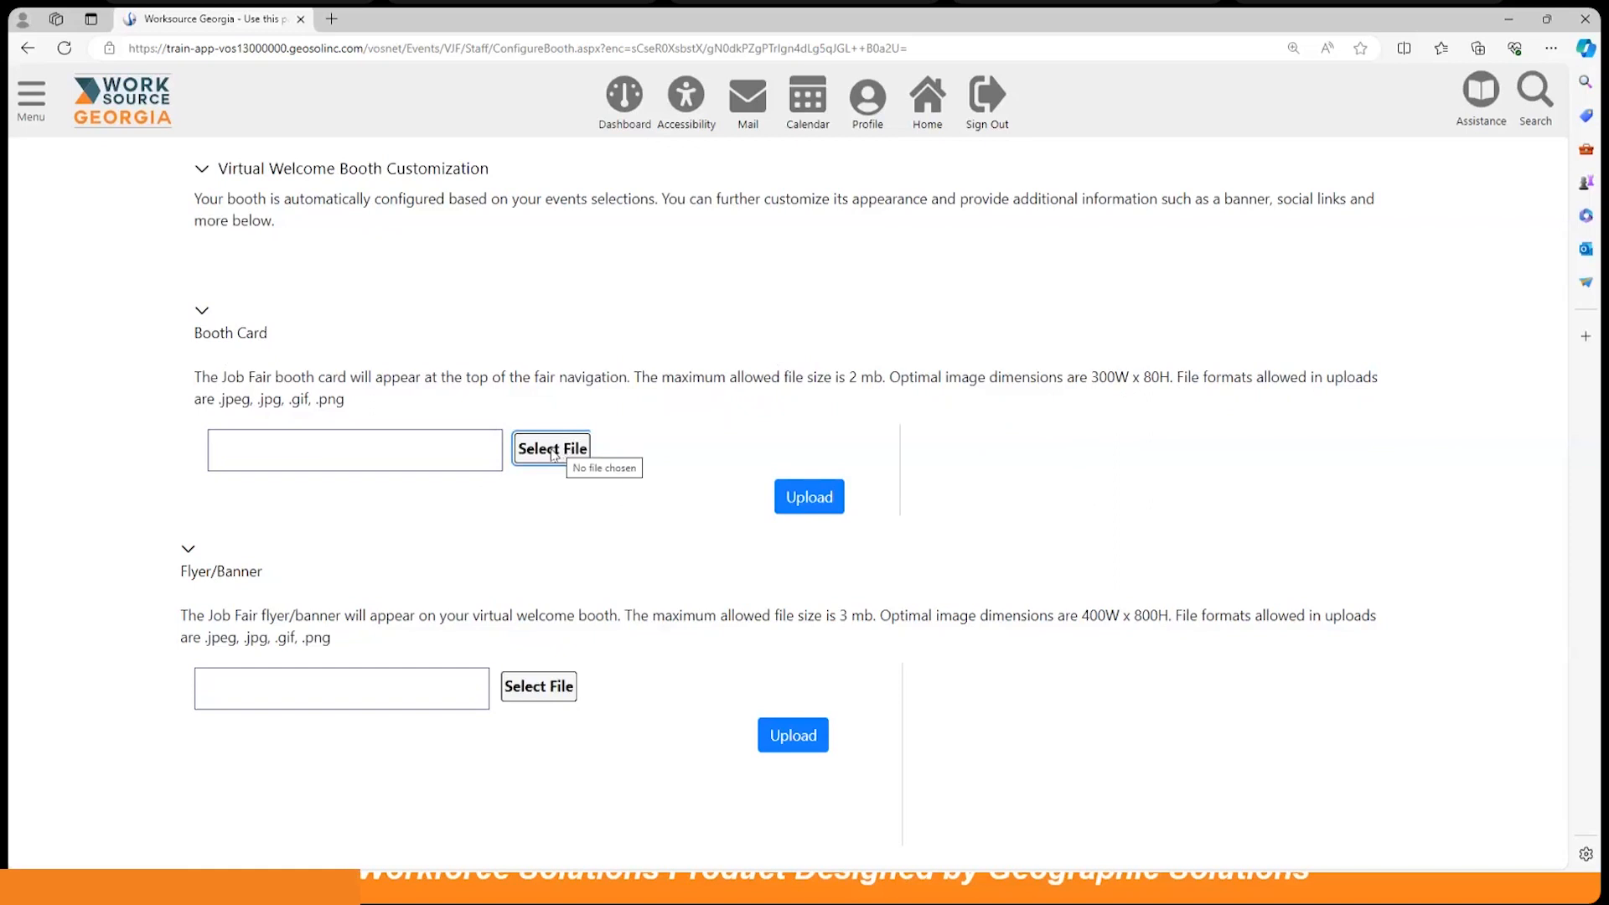
{"action": "left_click", "coordinate": [553, 450]}
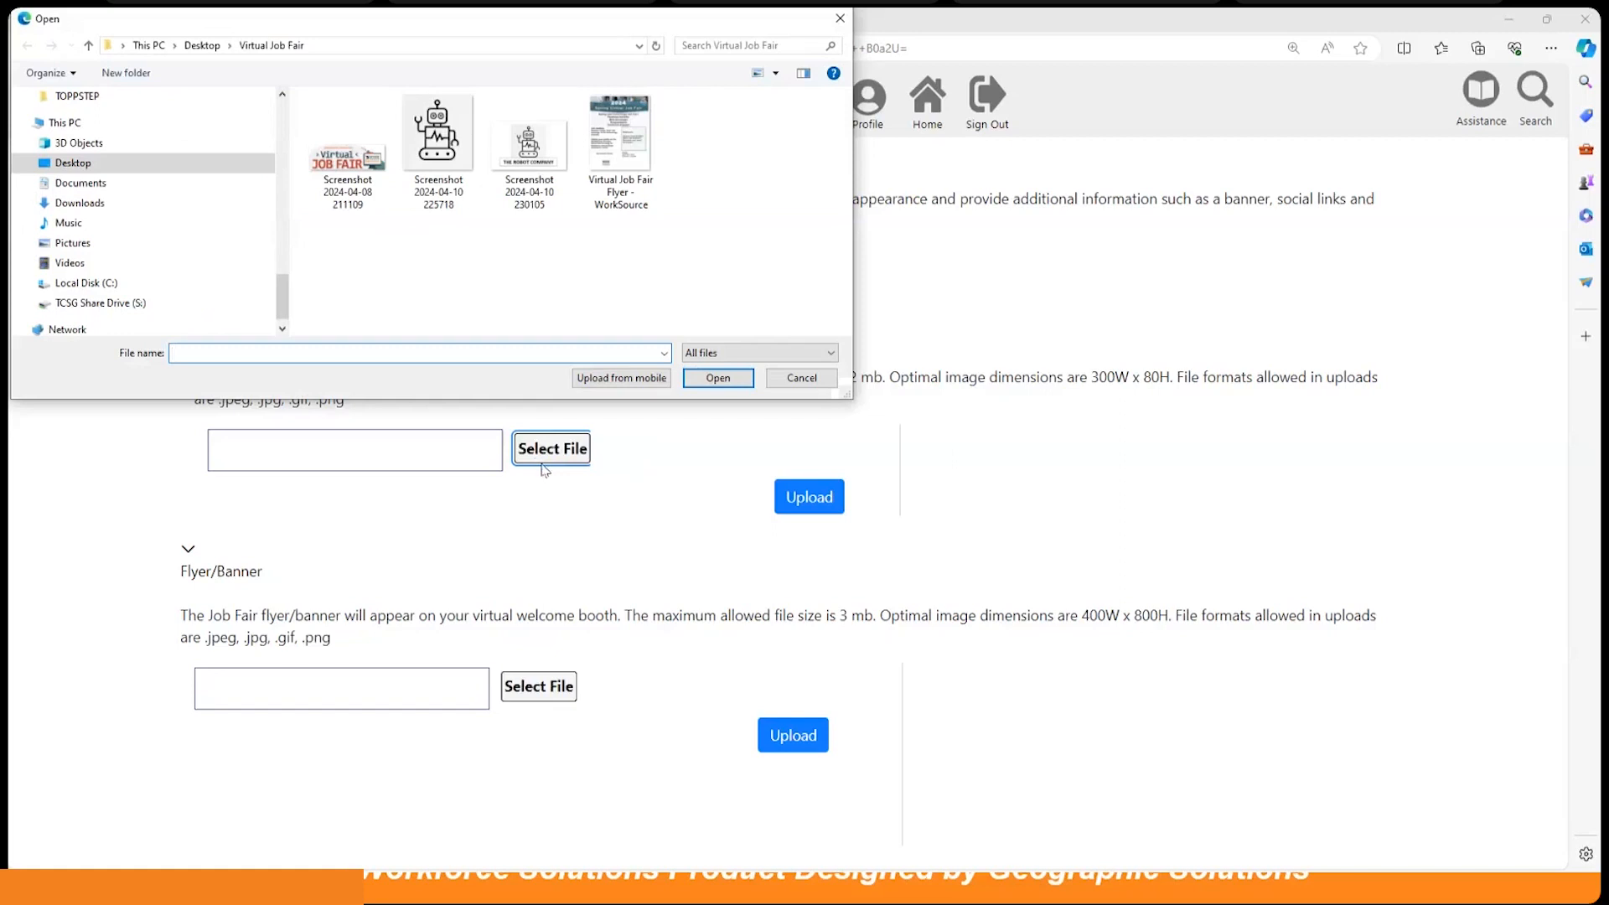
{"action": "left_click", "coordinate": [338, 161]}
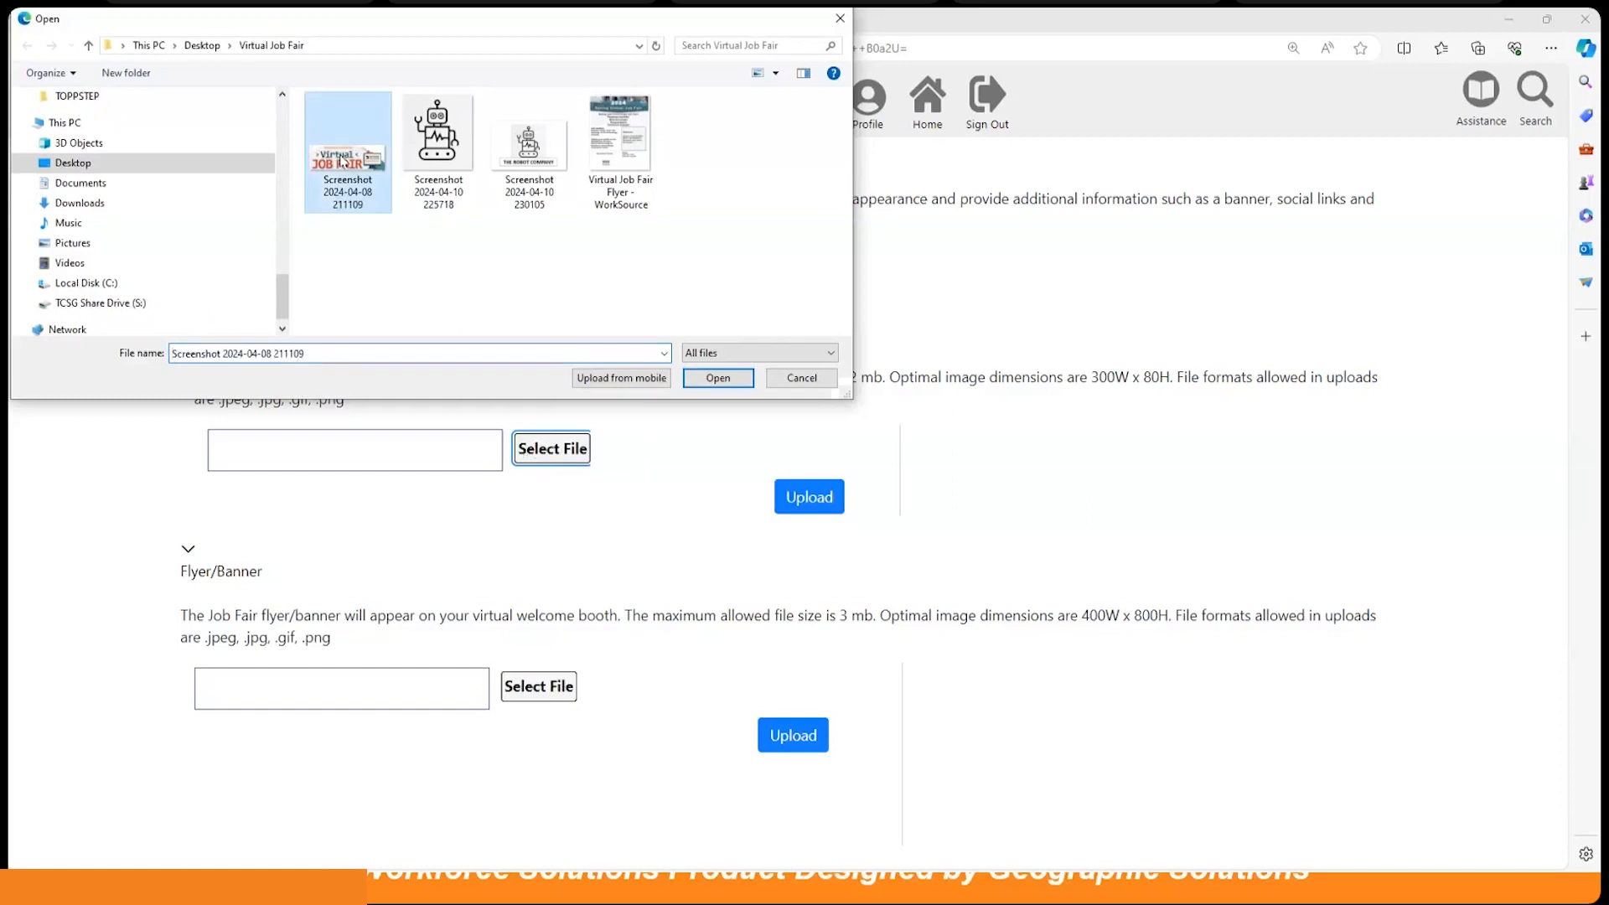
{"action": "left_click", "coordinate": [719, 379]}
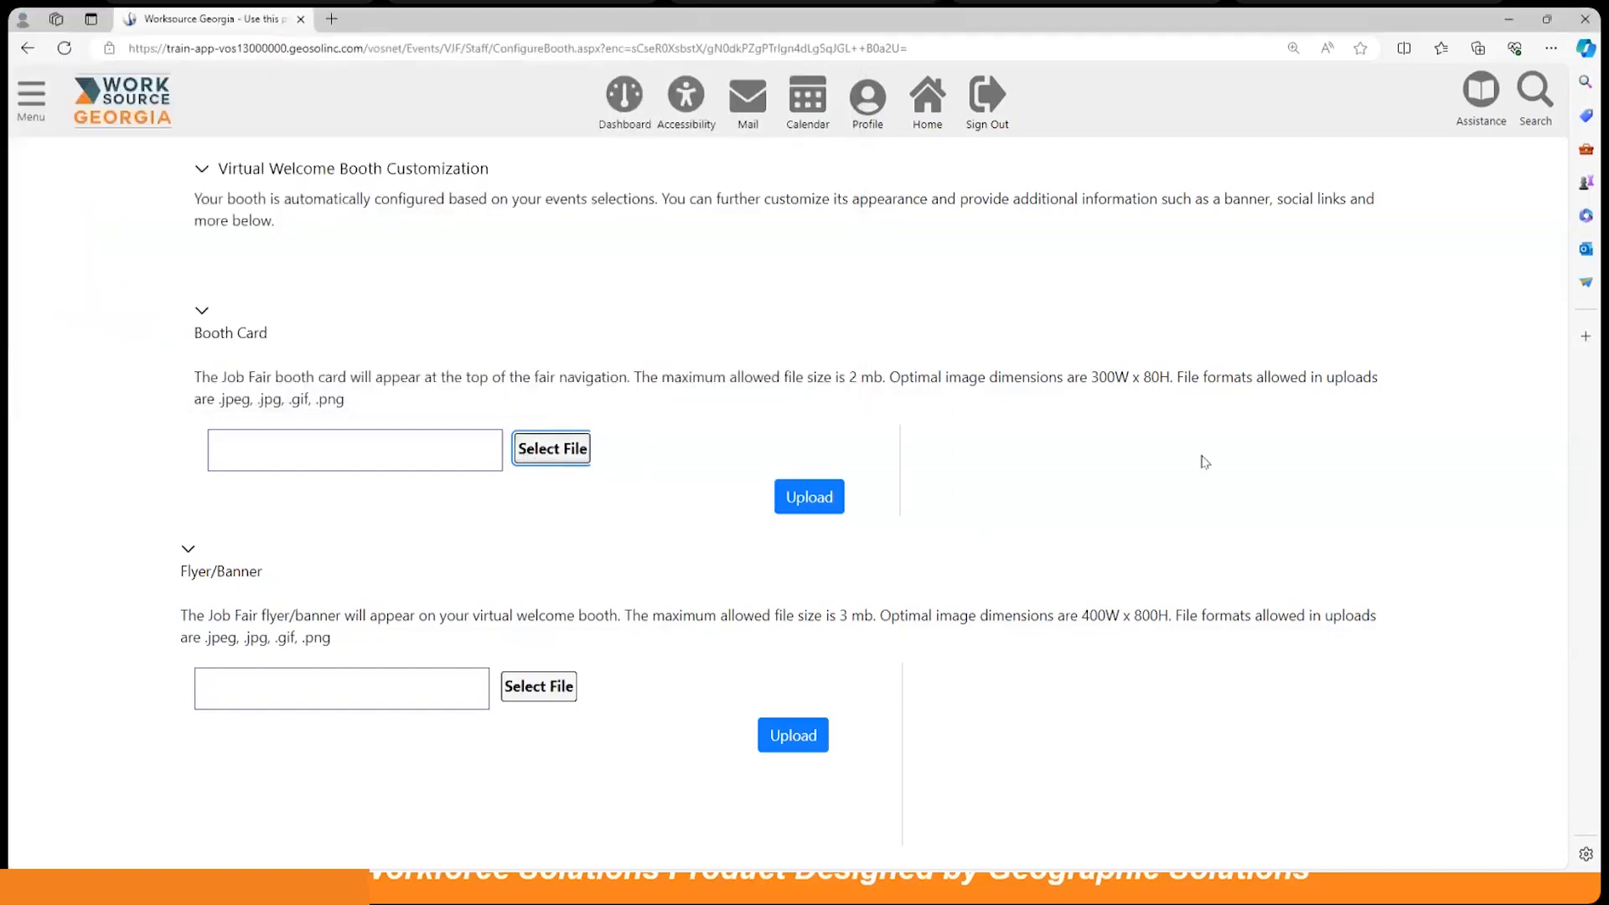
{"action": "left_click", "coordinate": [816, 501]}
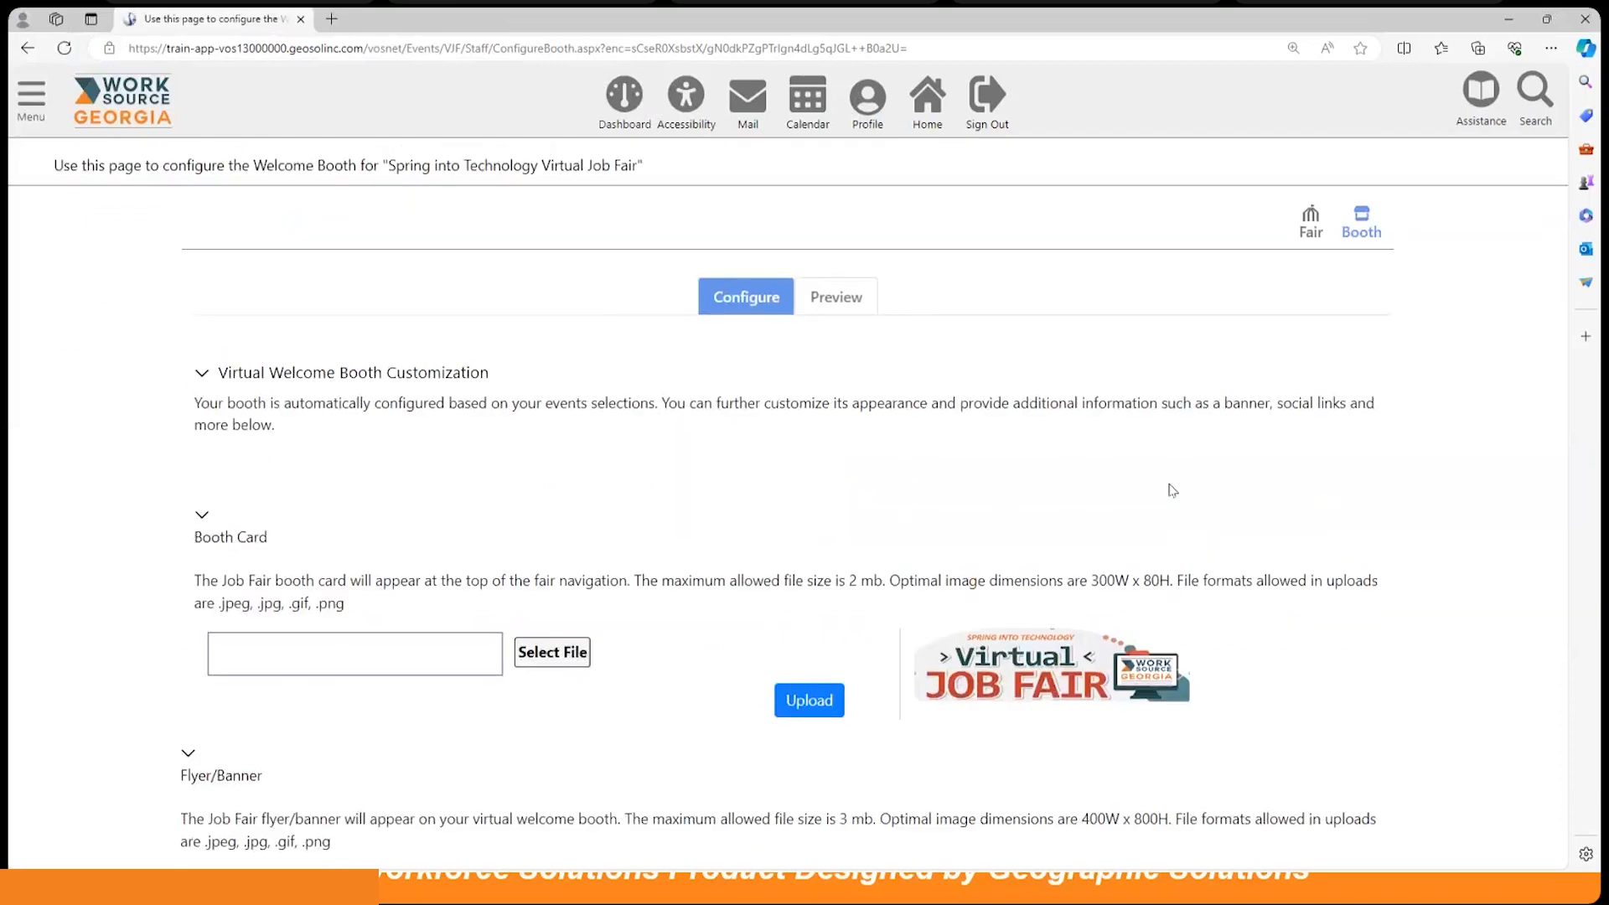
Step: Upload 'Virtual Job Fair Flyer - WorkSource.jpg' as the welcome booth's Flyer/Banner image
{"action": "scroll", "coordinate": [1172, 490], "scroll_direction": "down", "scroll_amount": 4}
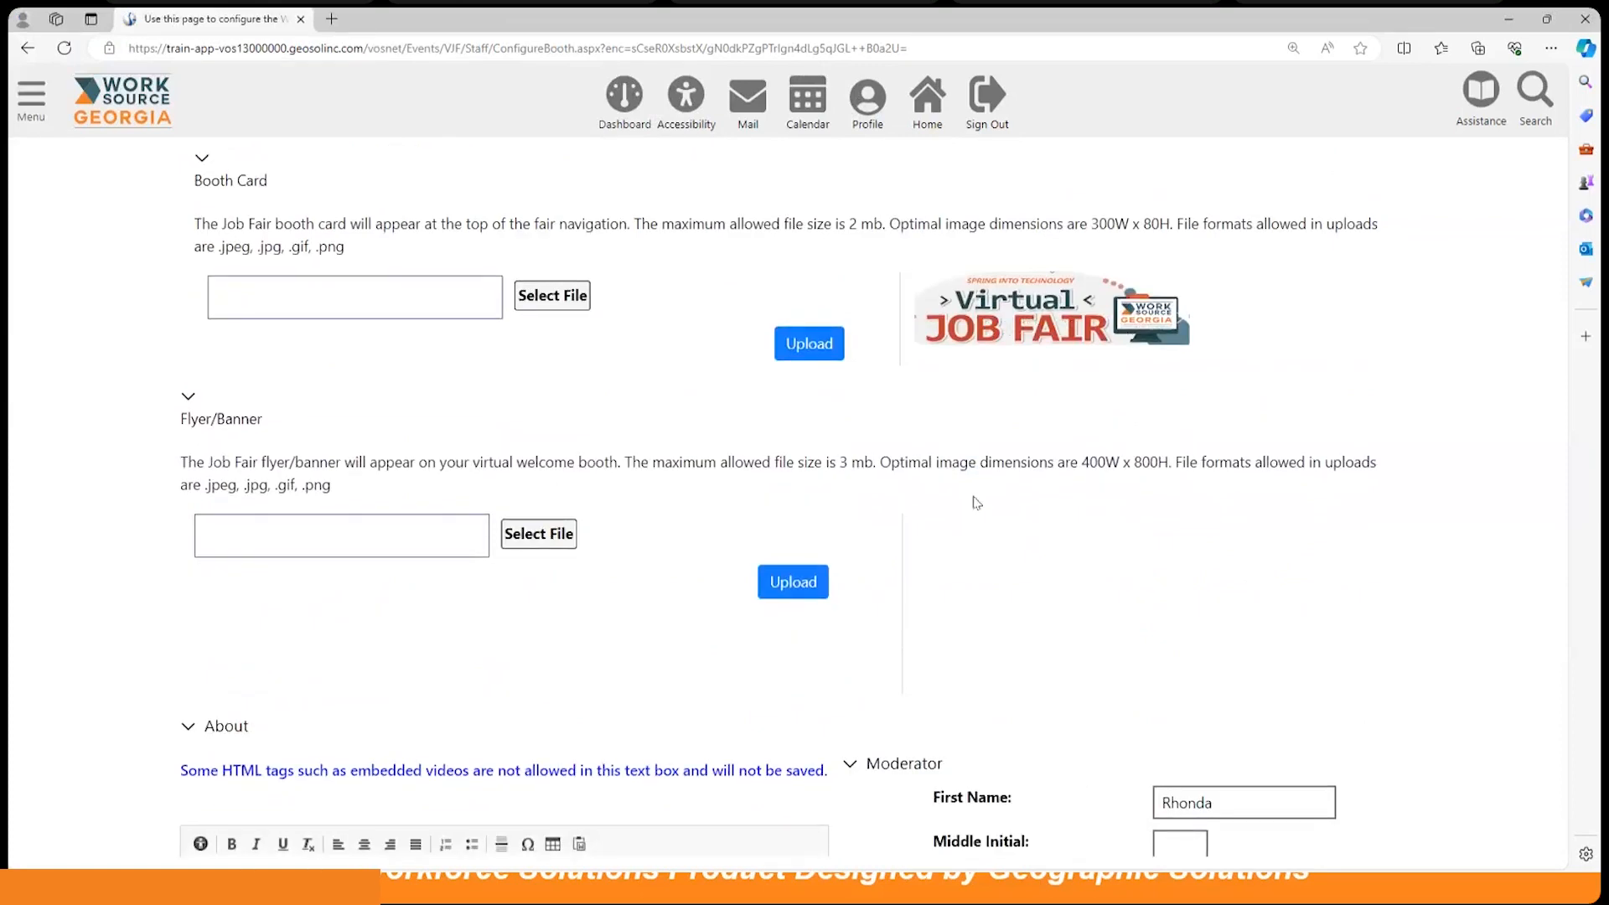
{"action": "scroll", "coordinate": [976, 501], "scroll_direction": "down", "scroll_amount": 1}
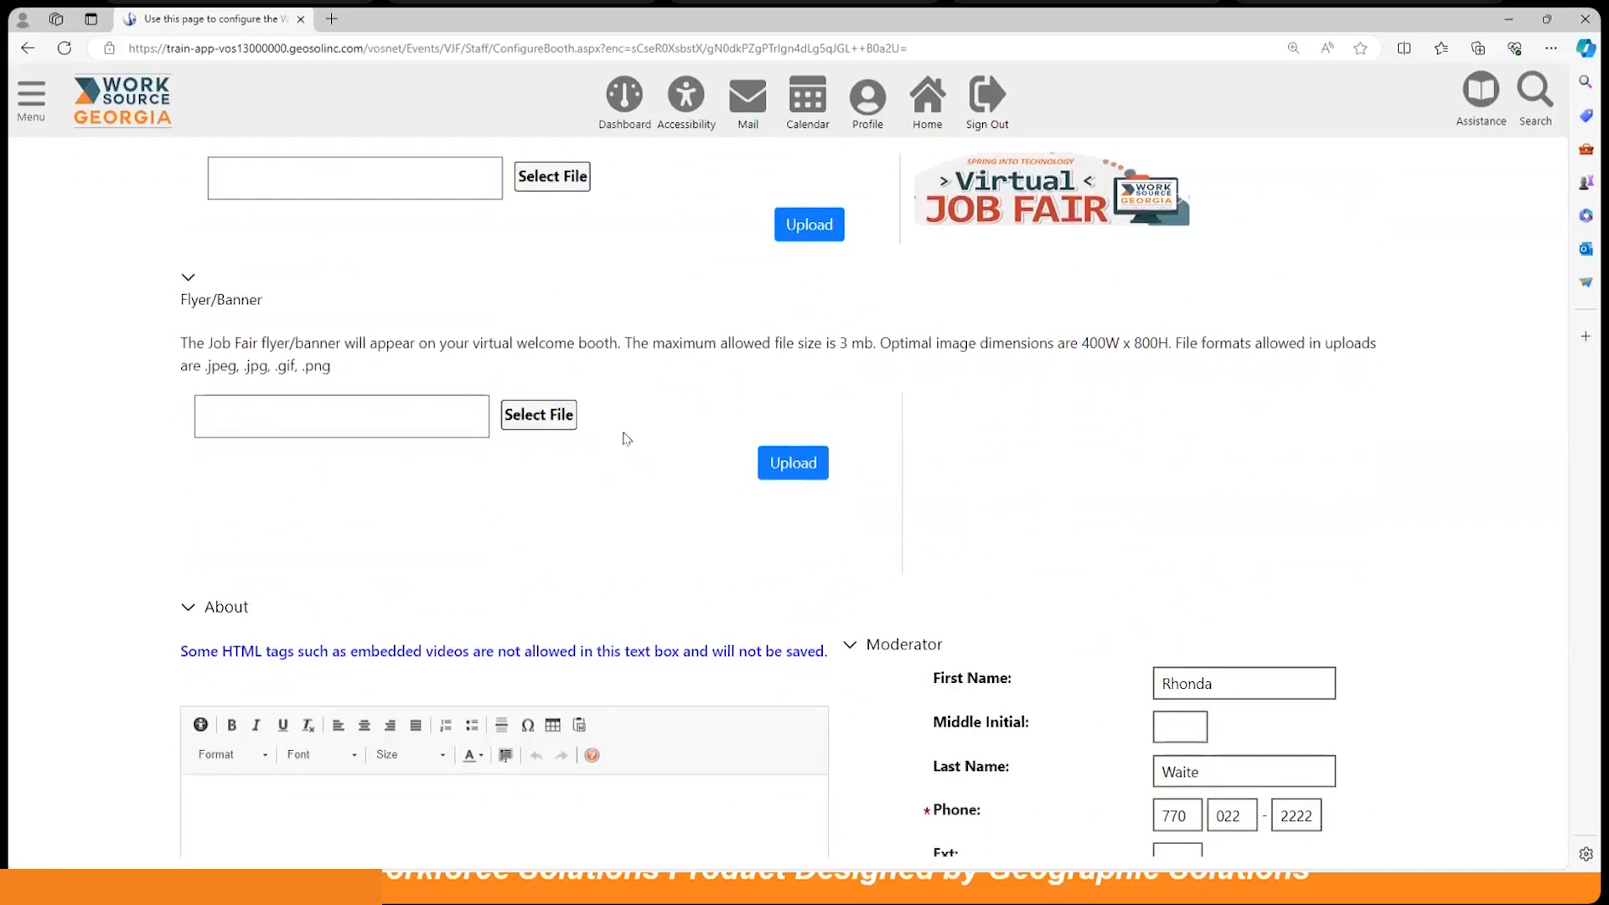
{"action": "left_click", "coordinate": [531, 417]}
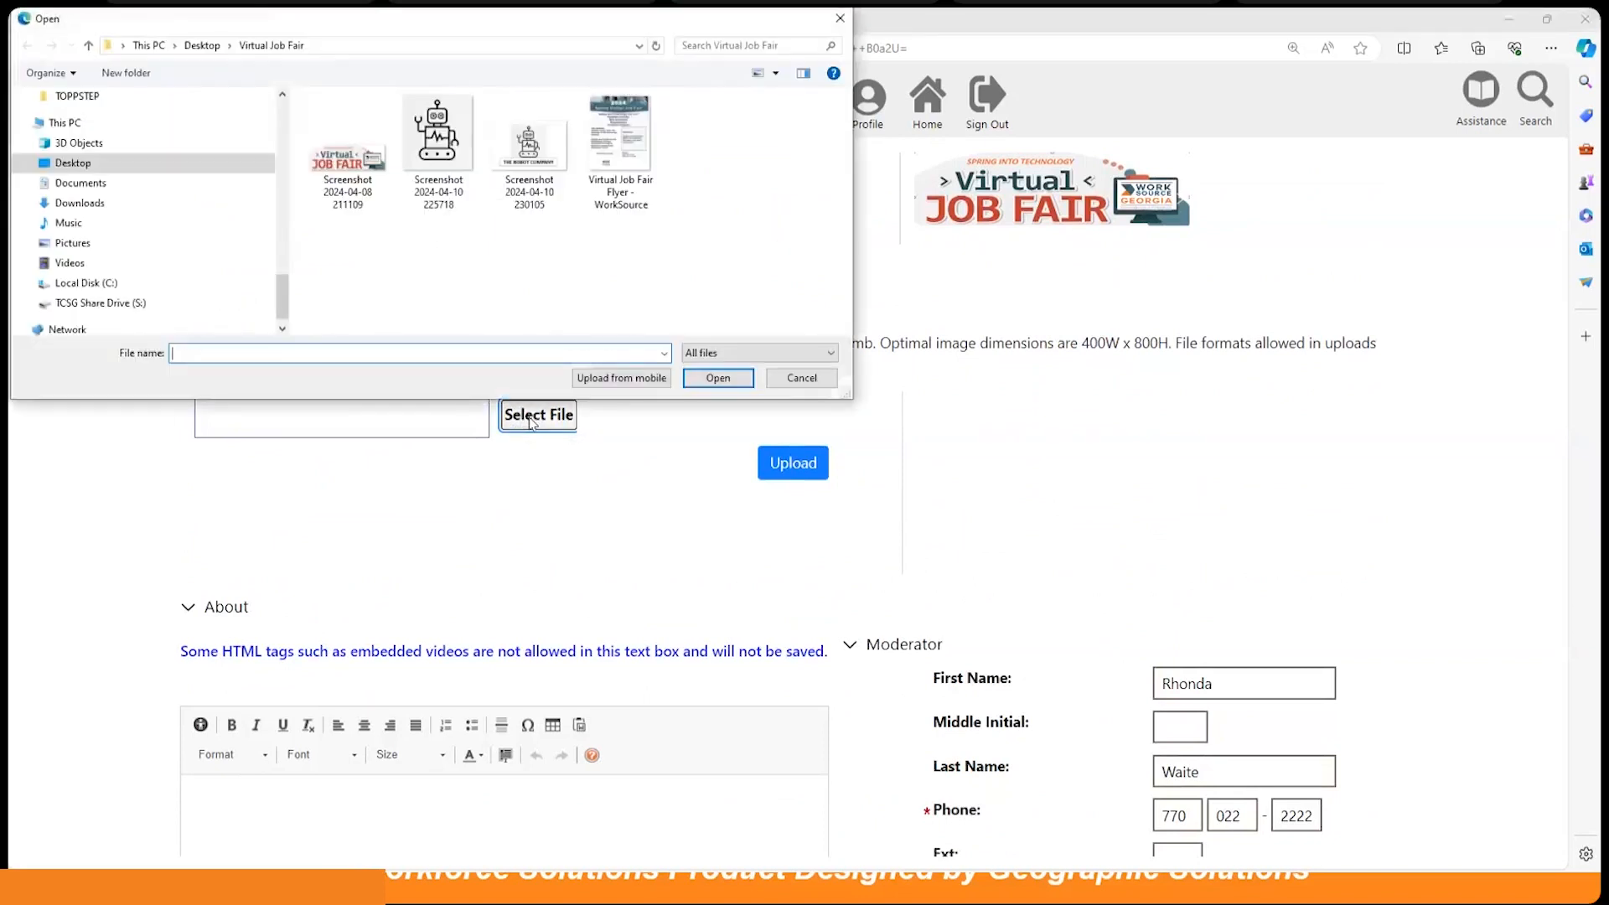
{"action": "left_click", "coordinate": [631, 132]}
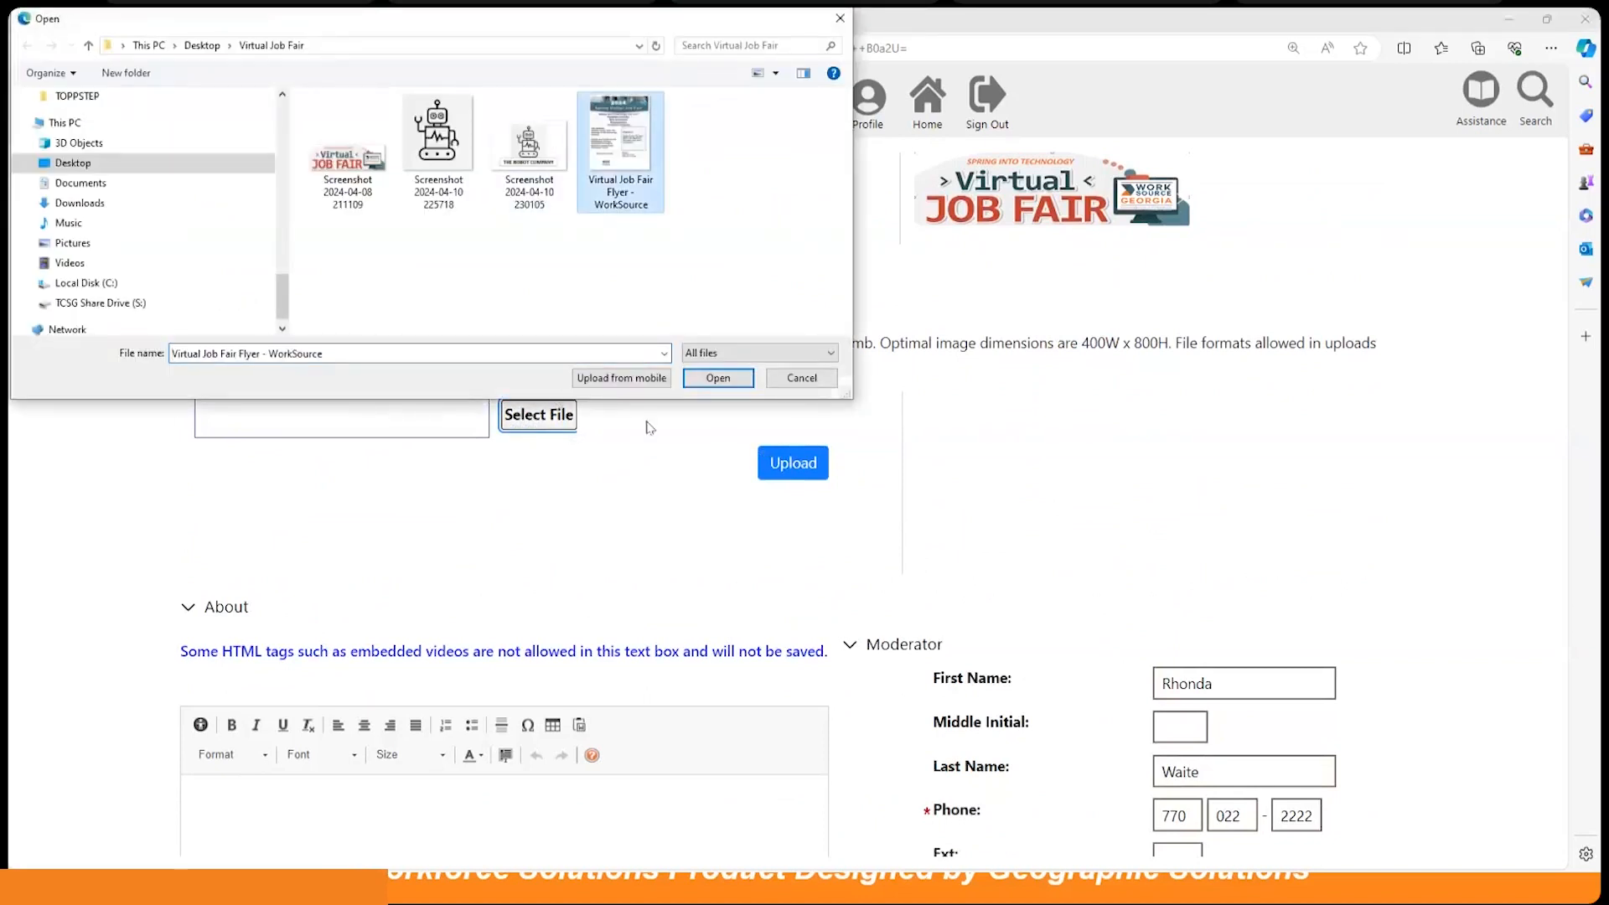
{"action": "left_click", "coordinate": [717, 378]}
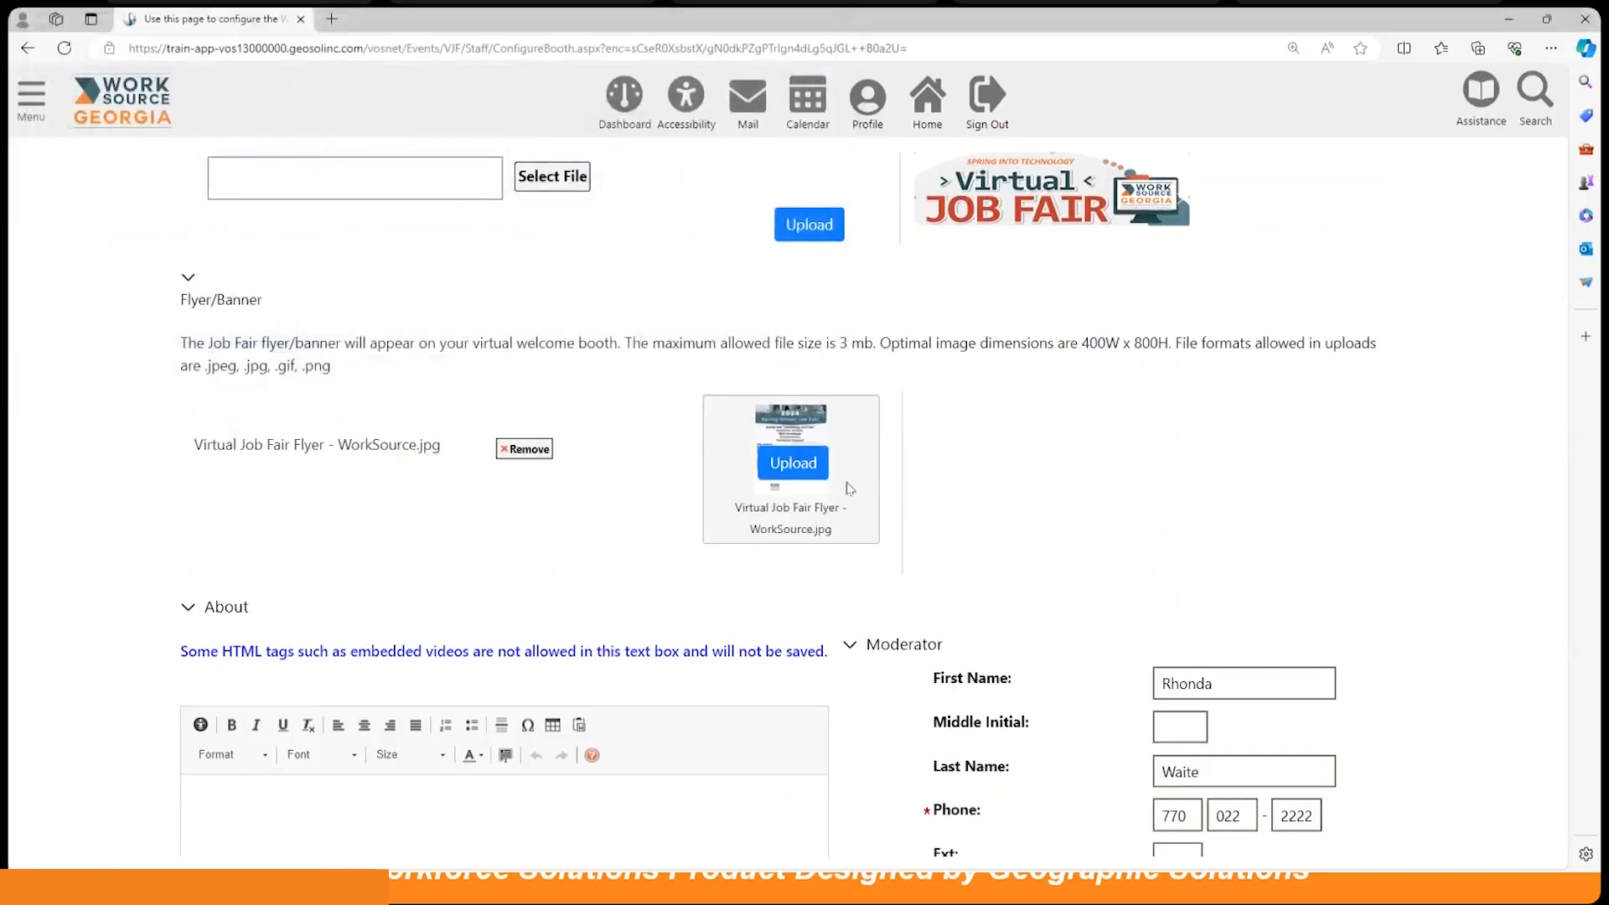
{"action": "left_click", "coordinate": [811, 474]}
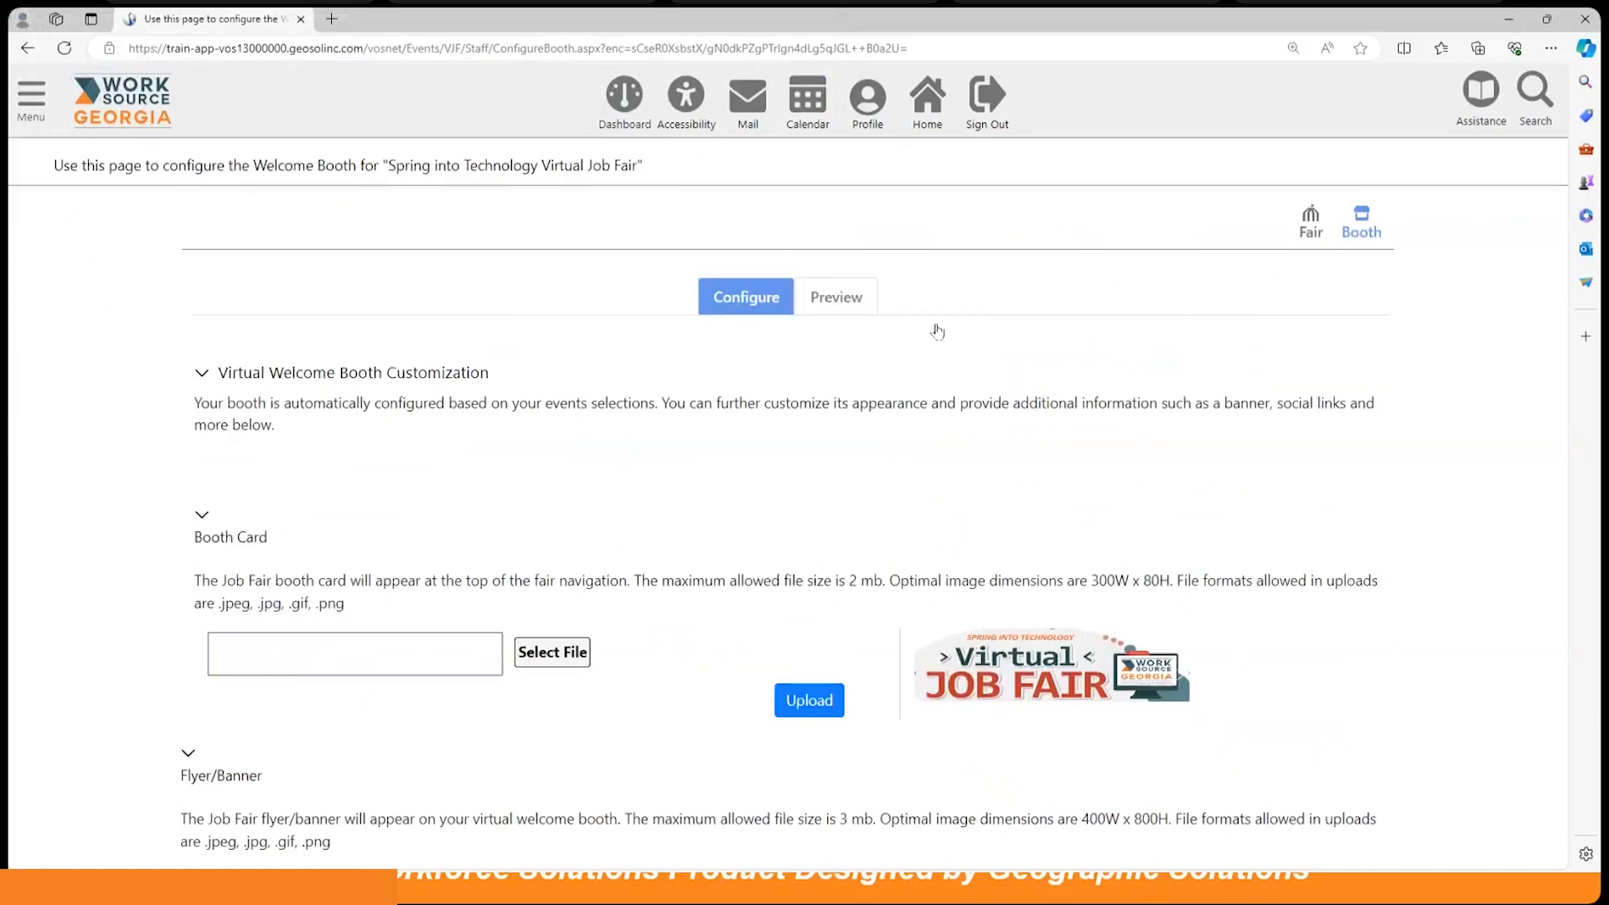
{"action": "scroll", "coordinate": [959, 446], "scroll_direction": "down", "scroll_amount": 3}
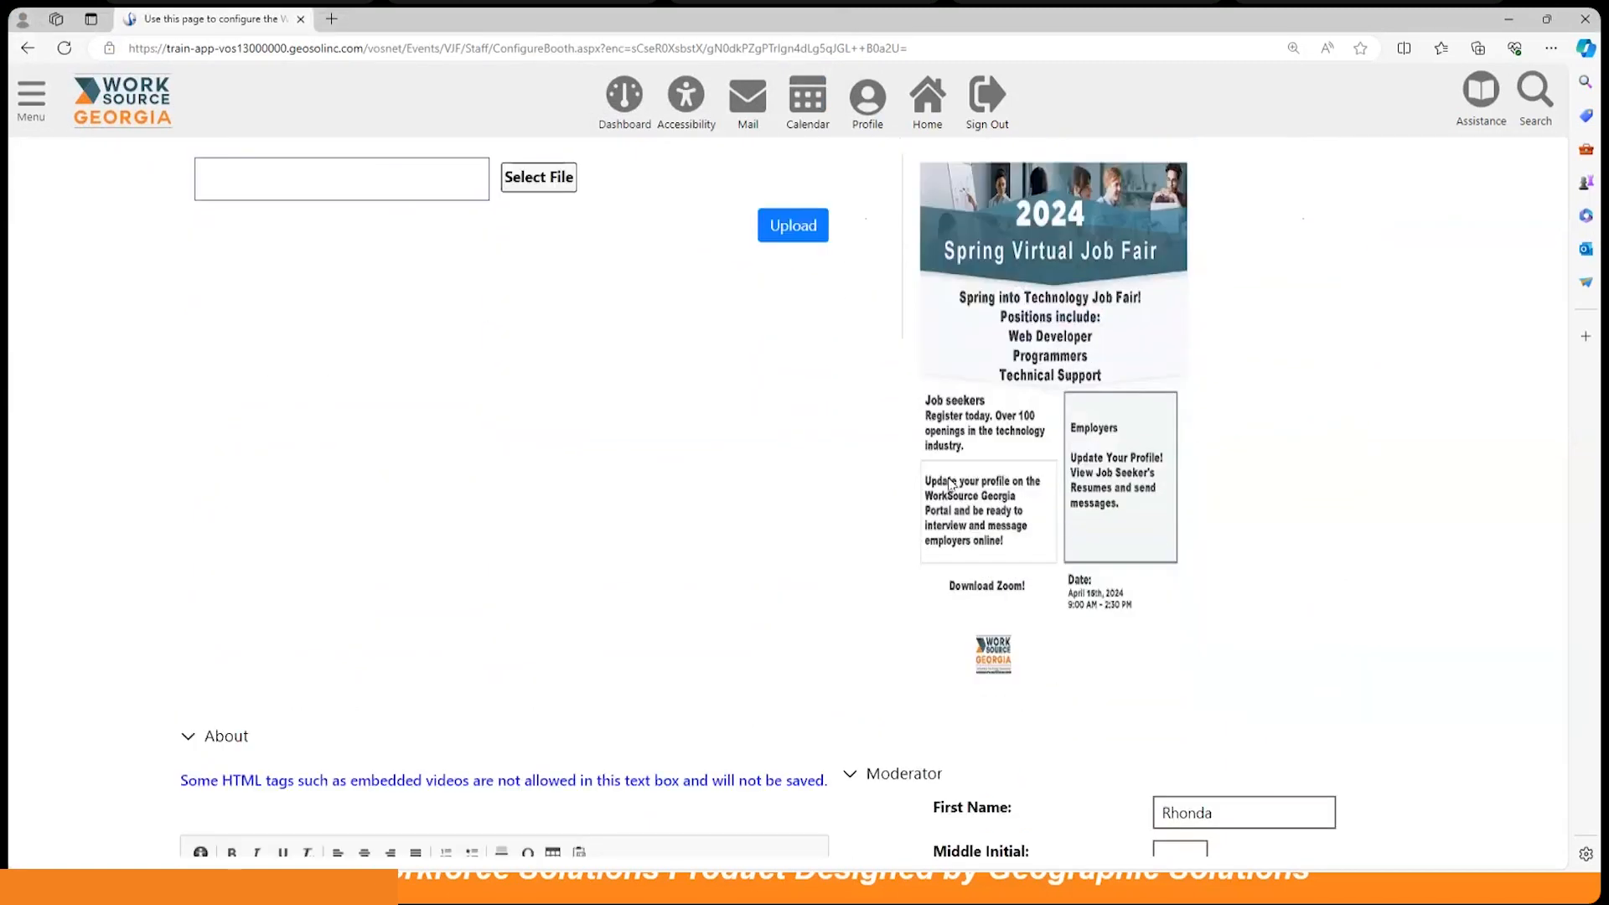
{"action": "scroll", "coordinate": [953, 476], "scroll_direction": "up", "scroll_amount": 3}
{"action": "scroll", "coordinate": [954, 476], "scroll_direction": "up", "scroll_amount": 2}
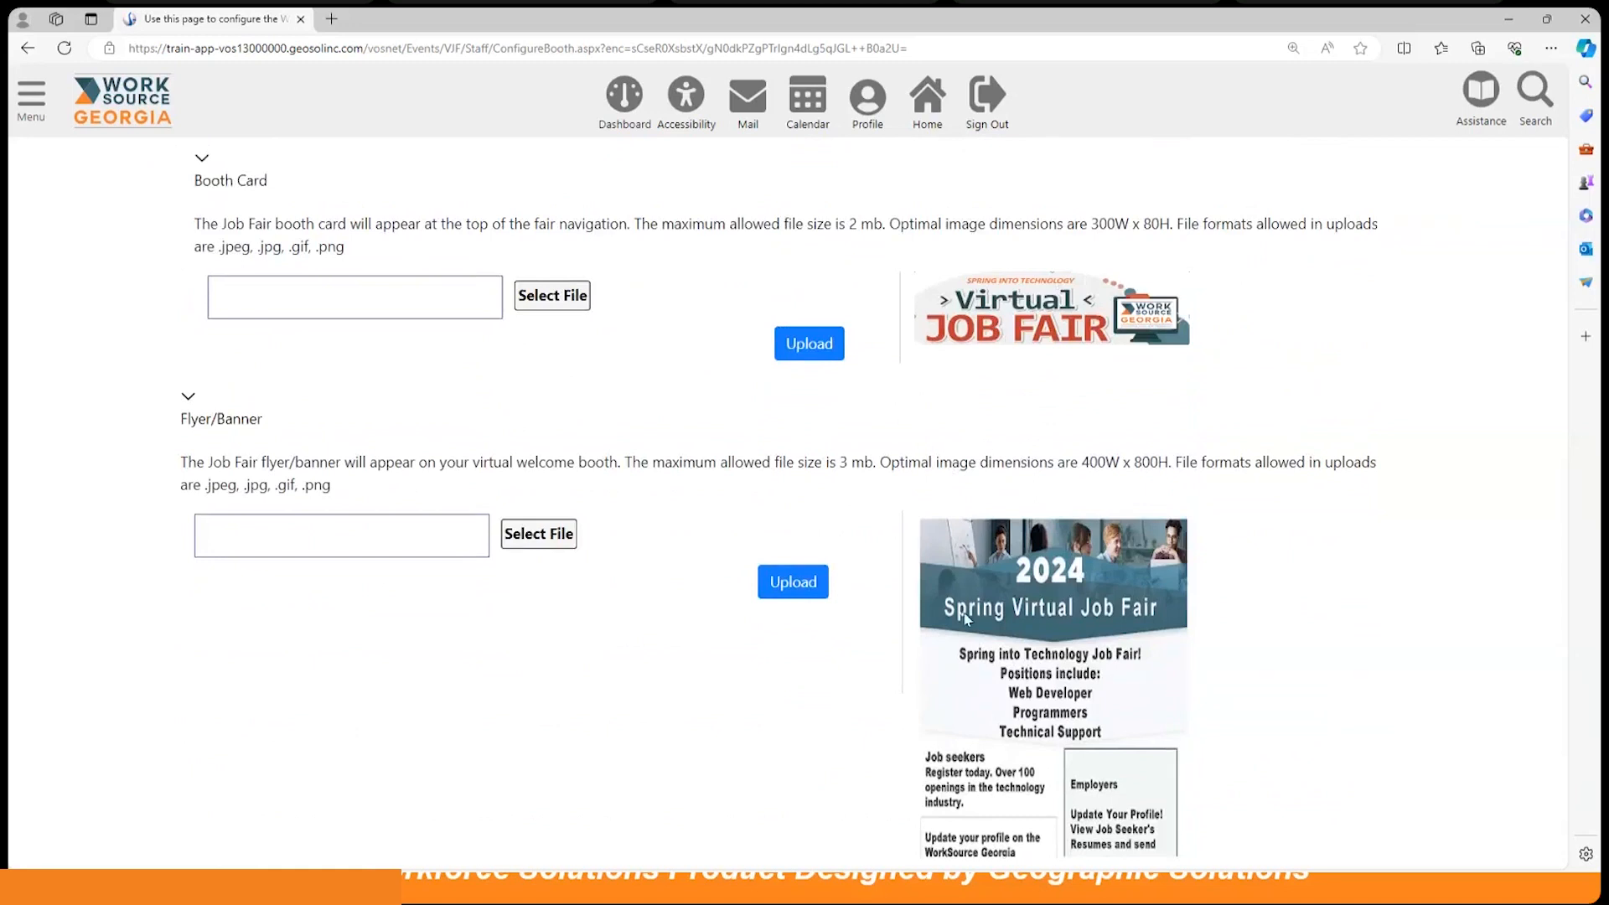
{"action": "scroll", "coordinate": [965, 618], "scroll_direction": "down", "scroll_amount": 8}
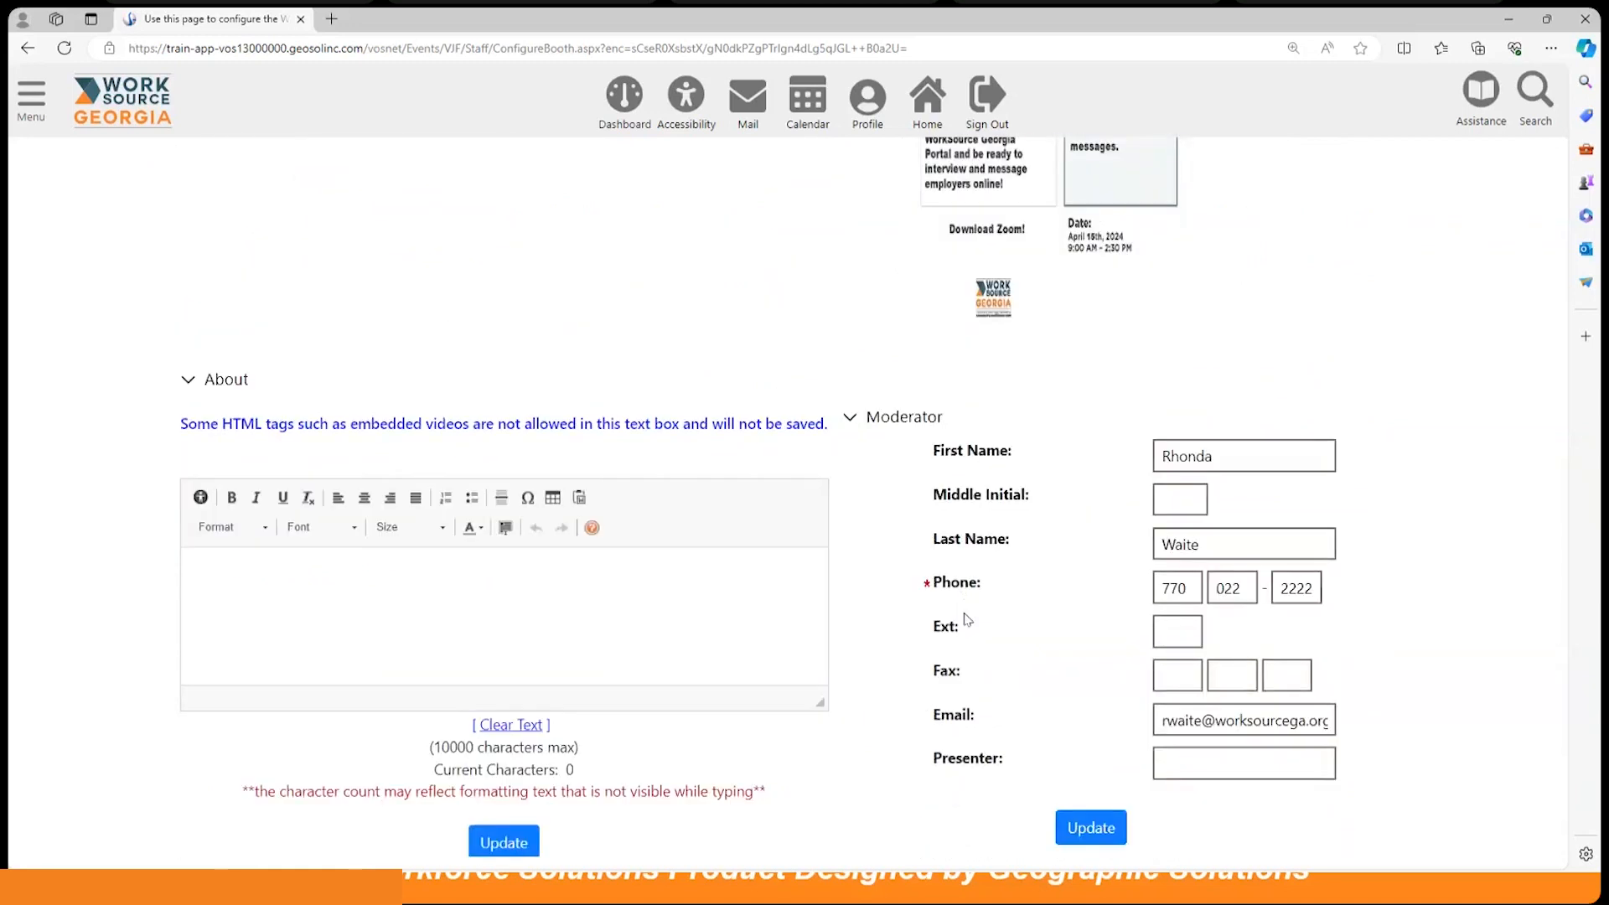
Step: Save the About text 'Virtual event hiring individual in the technology field. Key employer is Robotic Company.'
{"action": "left_click", "coordinate": [461, 605]}
{"action": "type", "text": "Virtual "}
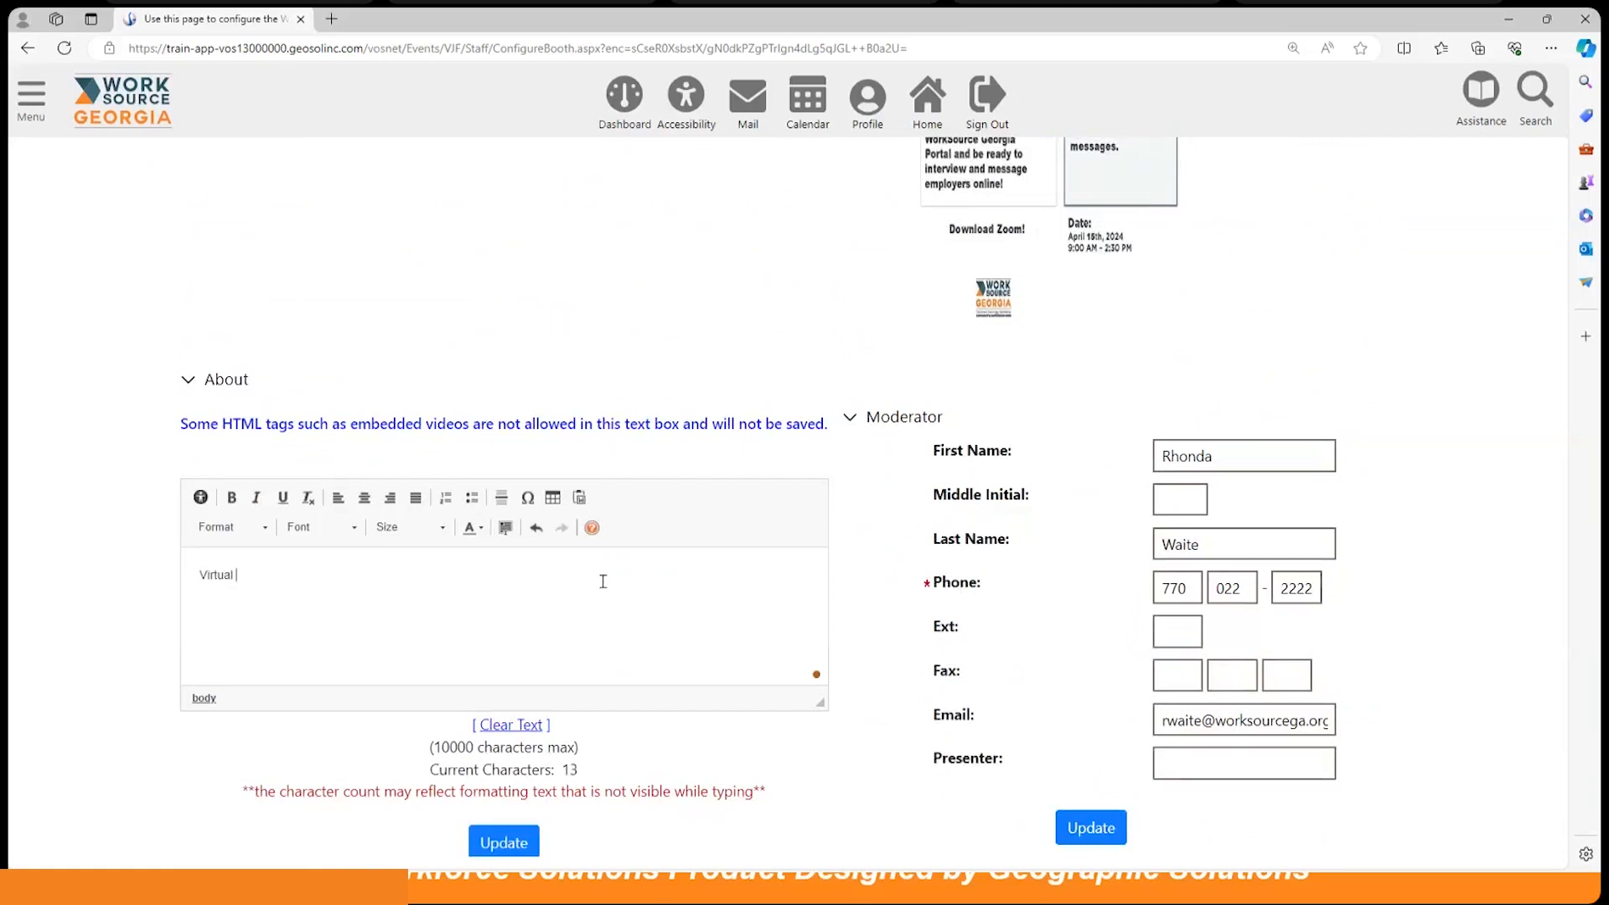
{"action": "type", "text": "event hiring individual in the"}
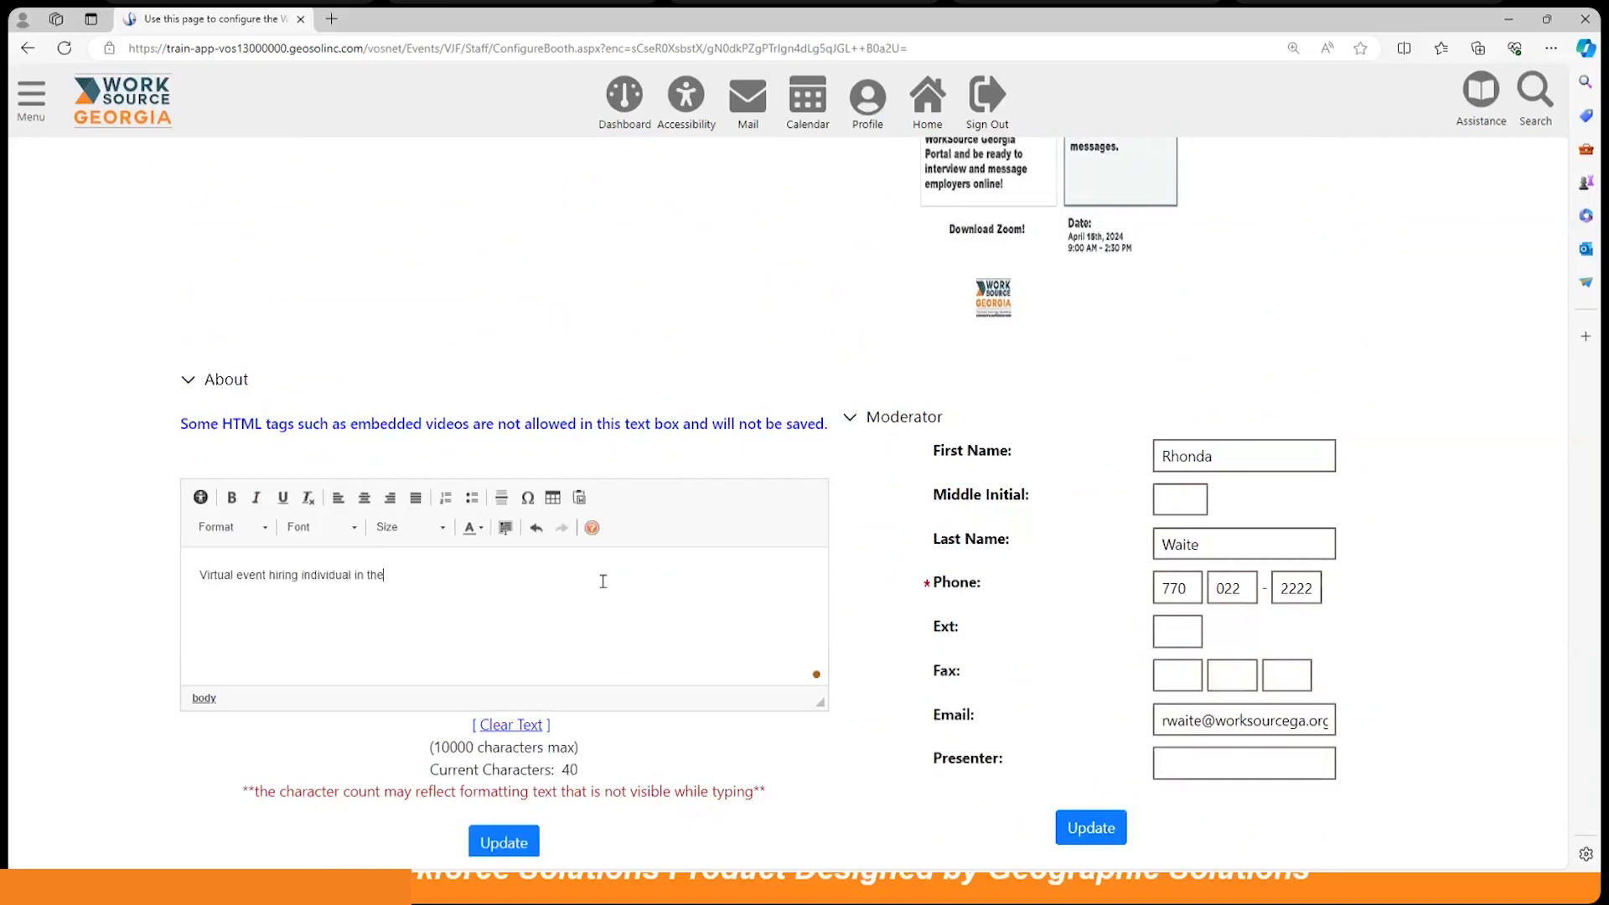
{"action": "type", "text": " technology field. Key emp"}
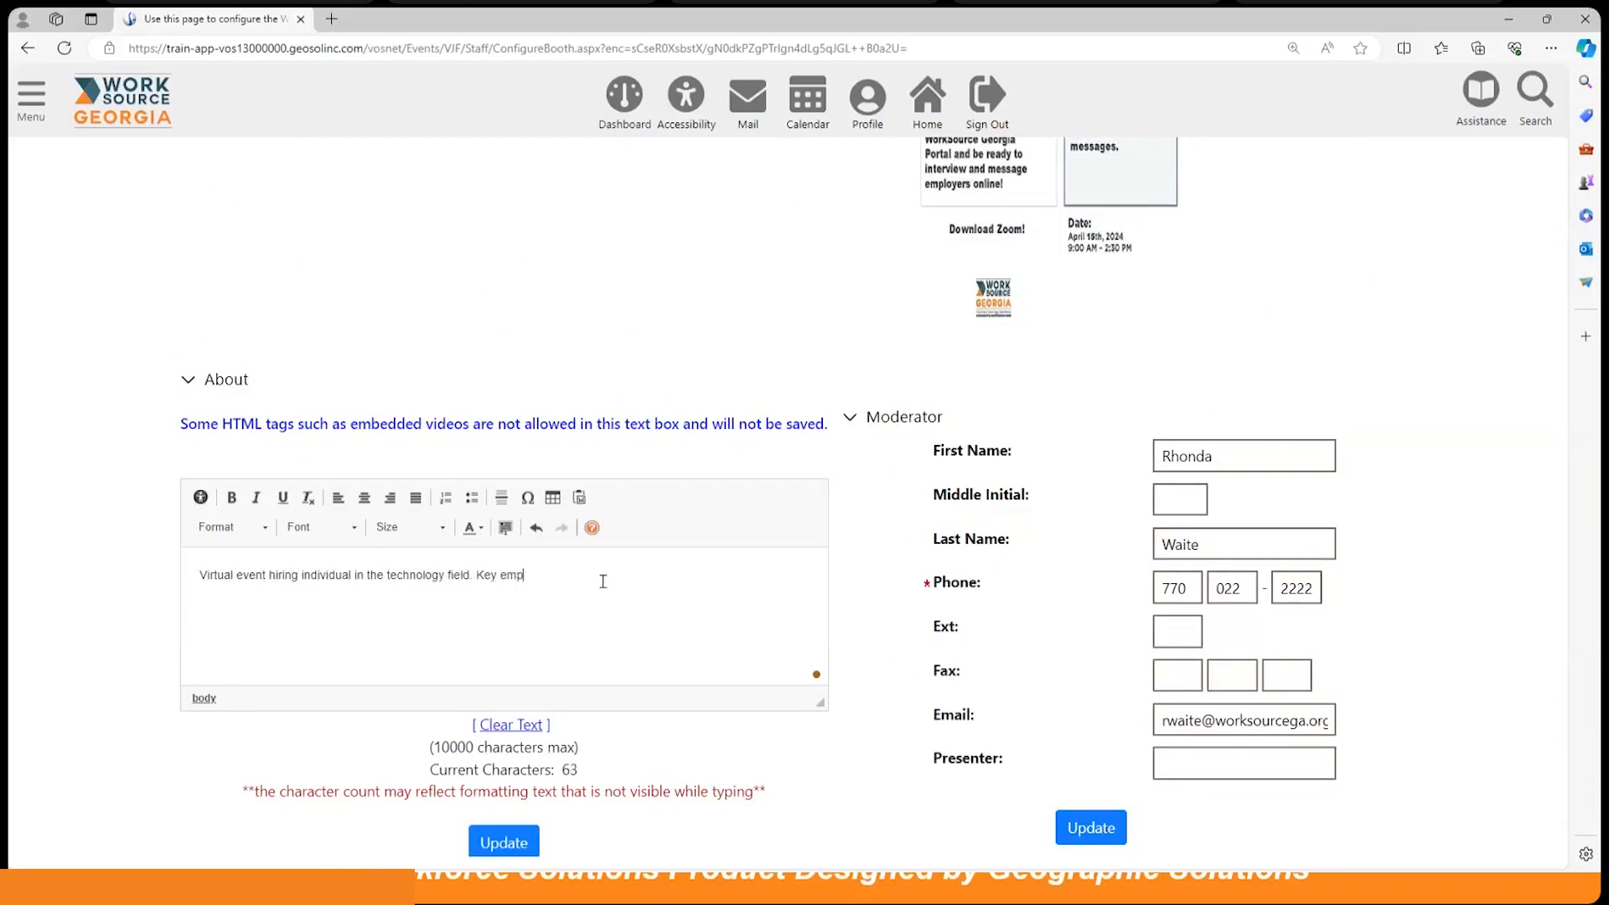
{"action": "type", "text": "loyer is Robotic Company."}
{"action": "scroll", "coordinate": [607, 637], "scroll_direction": "down", "scroll_amount": 2}
{"action": "left_click", "coordinate": [503, 723]}
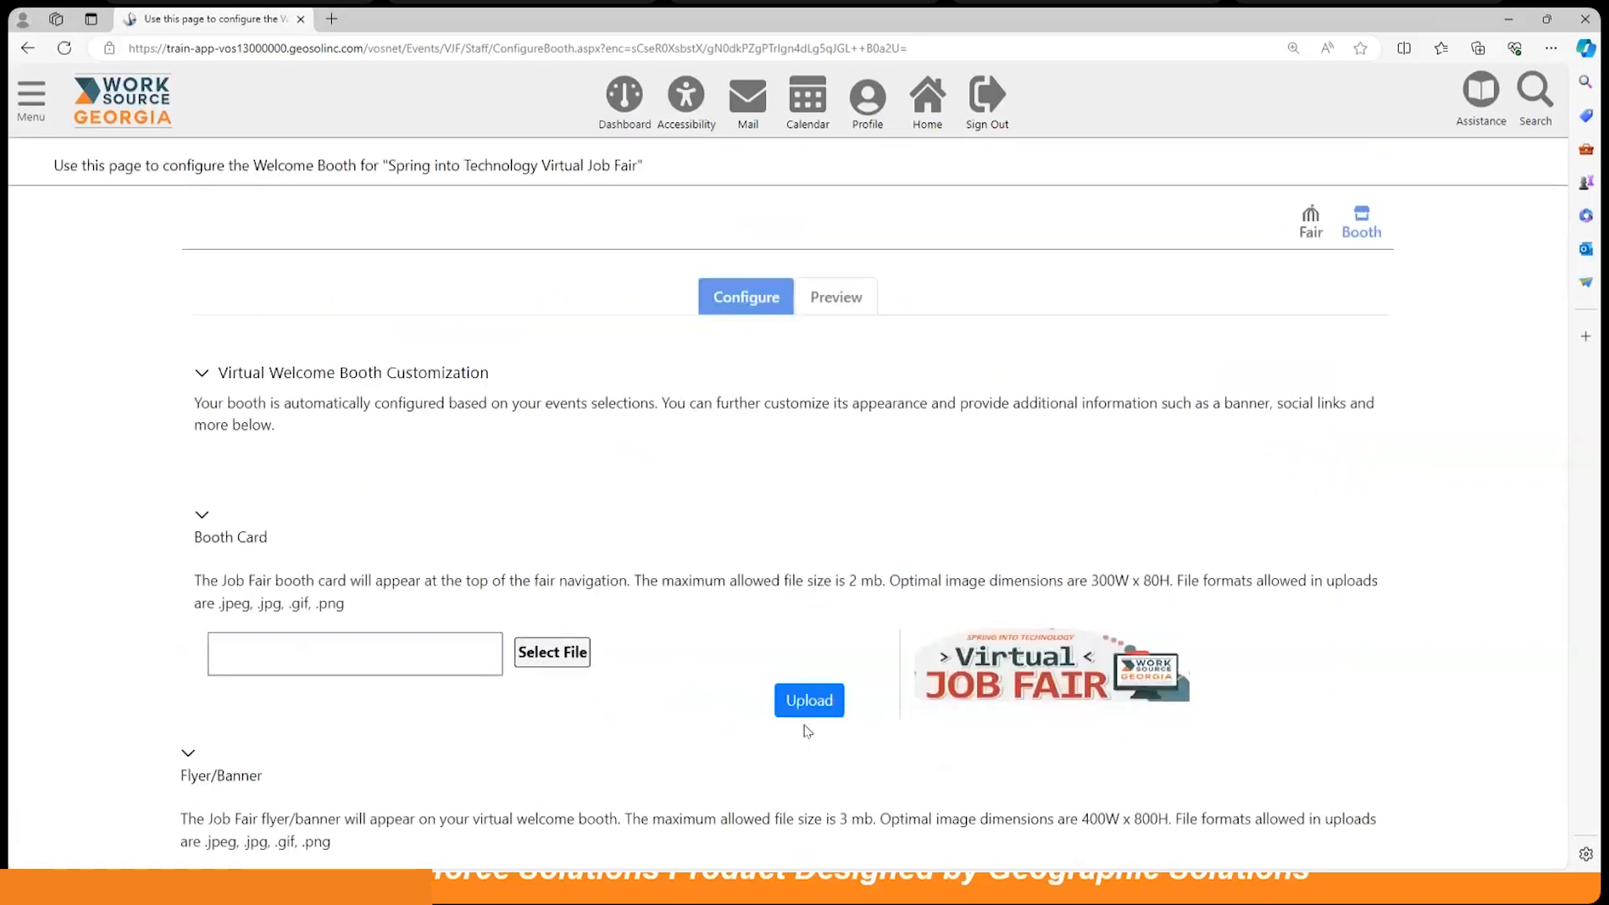
Step: Look over the welcome booth's Preview, then go back to the fair's What's Next page
{"action": "left_click", "coordinate": [838, 299]}
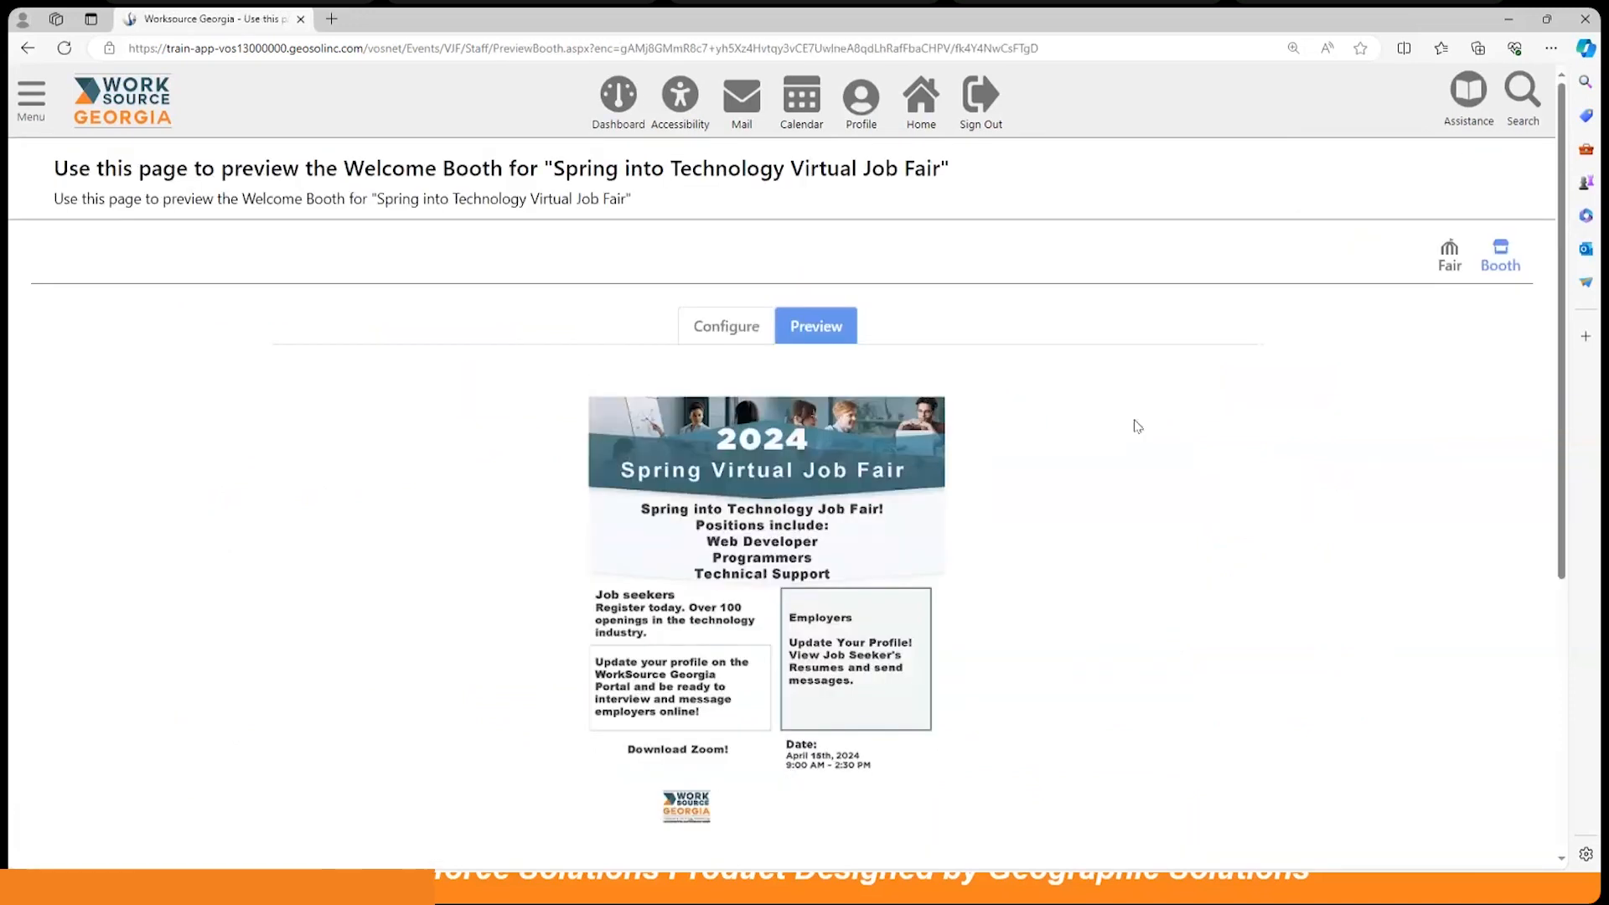
{"action": "scroll", "coordinate": [1133, 424], "scroll_direction": "down", "scroll_amount": 3}
{"action": "scroll", "coordinate": [1133, 424], "scroll_direction": "up", "scroll_amount": 1}
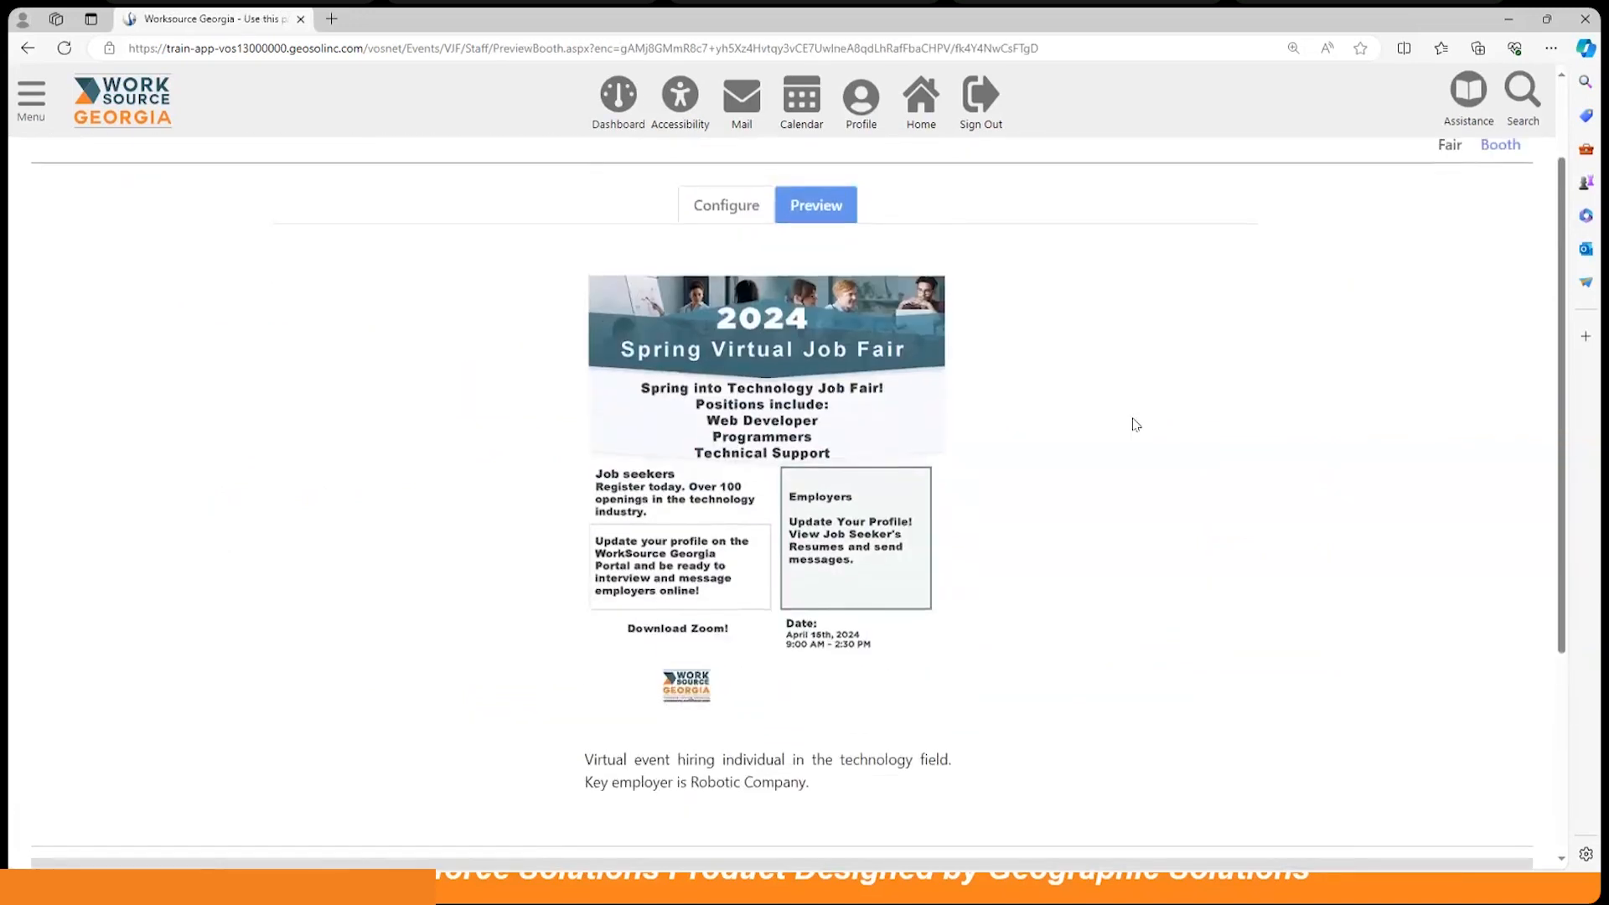
{"action": "scroll", "coordinate": [1133, 424], "scroll_direction": "down", "scroll_amount": 1}
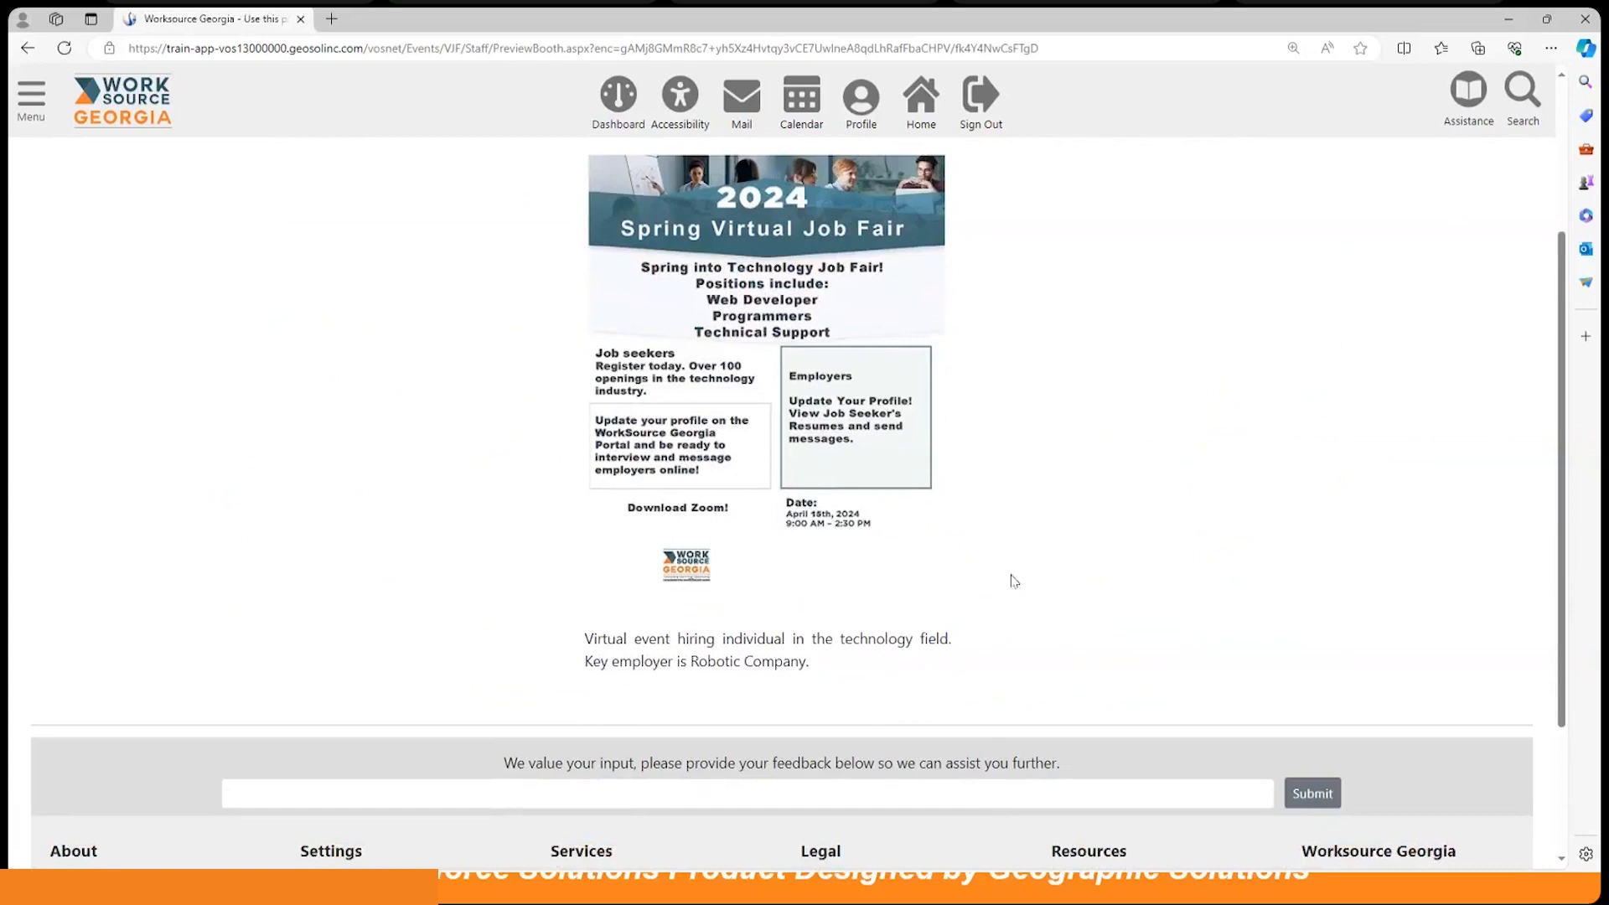
{"action": "scroll", "coordinate": [1109, 547], "scroll_direction": "up", "scroll_amount": 2}
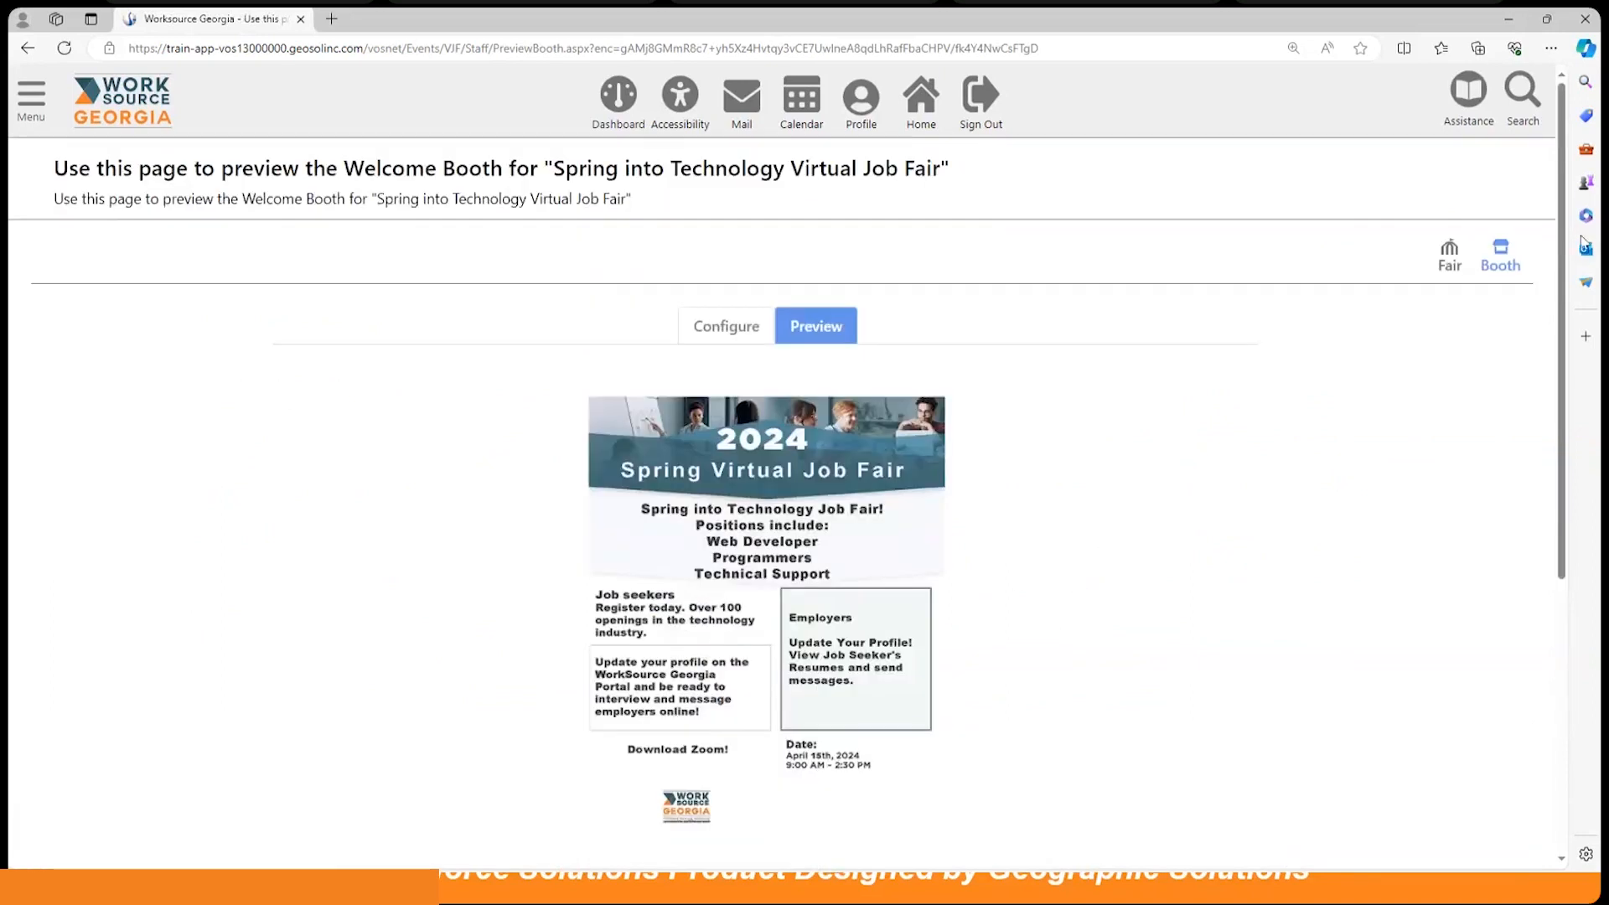
{"action": "left_click", "coordinate": [1450, 257]}
{"action": "scroll", "coordinate": [1316, 455], "scroll_direction": "down", "scroll_amount": 1}
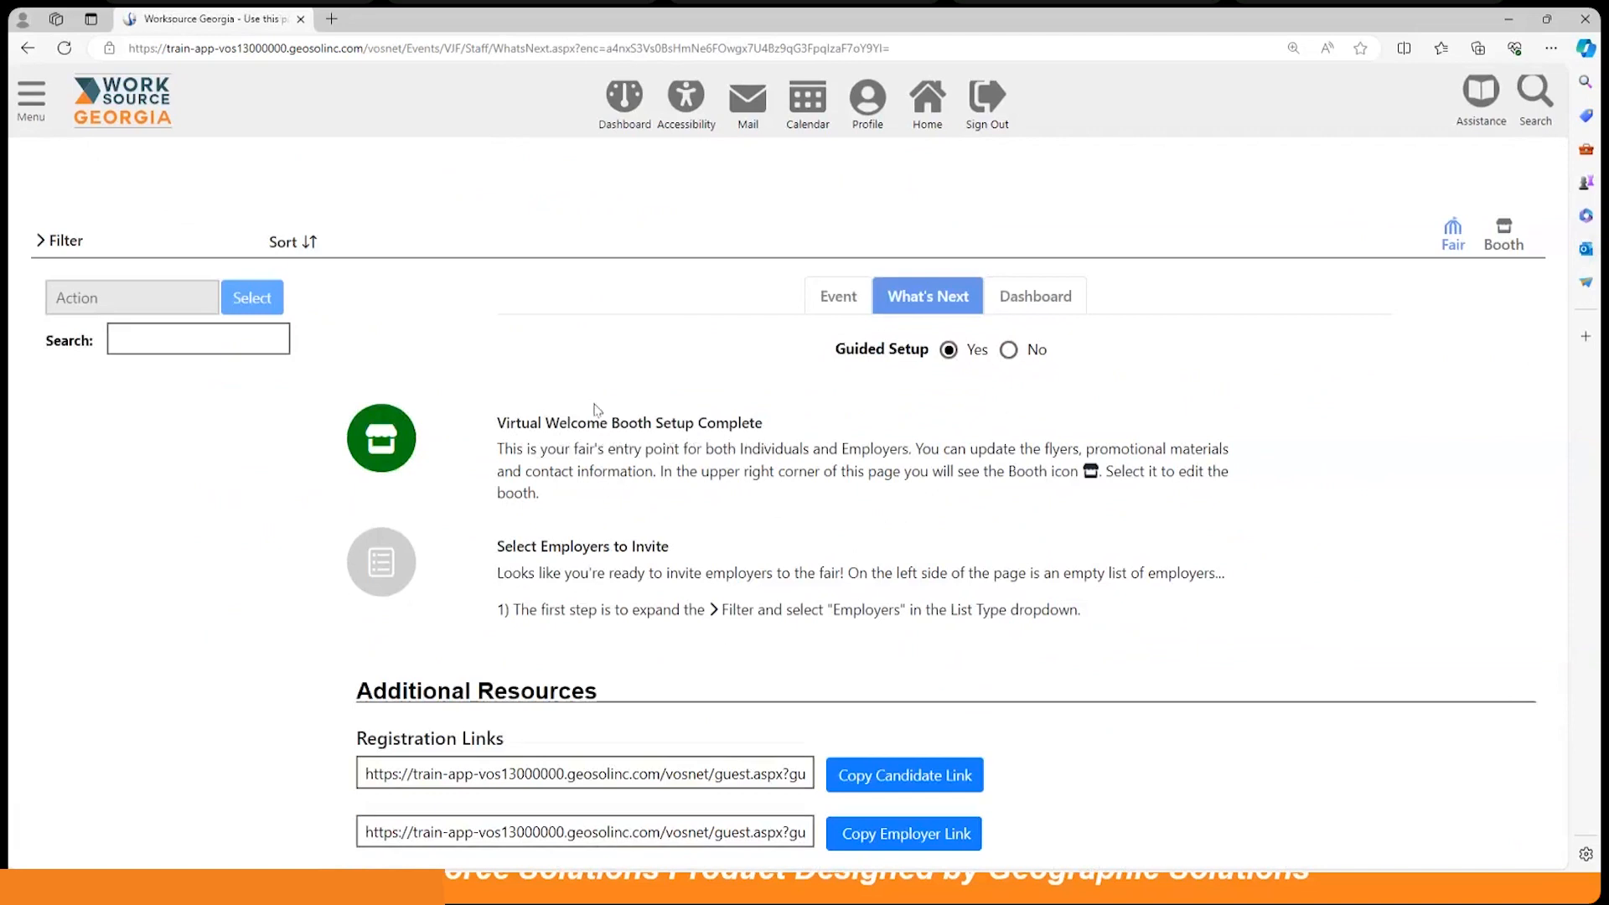
Step: In the Filter panel, set List Type to Employers and expand the Show options
{"action": "scroll", "coordinate": [602, 419], "scroll_direction": "down", "scroll_amount": 1}
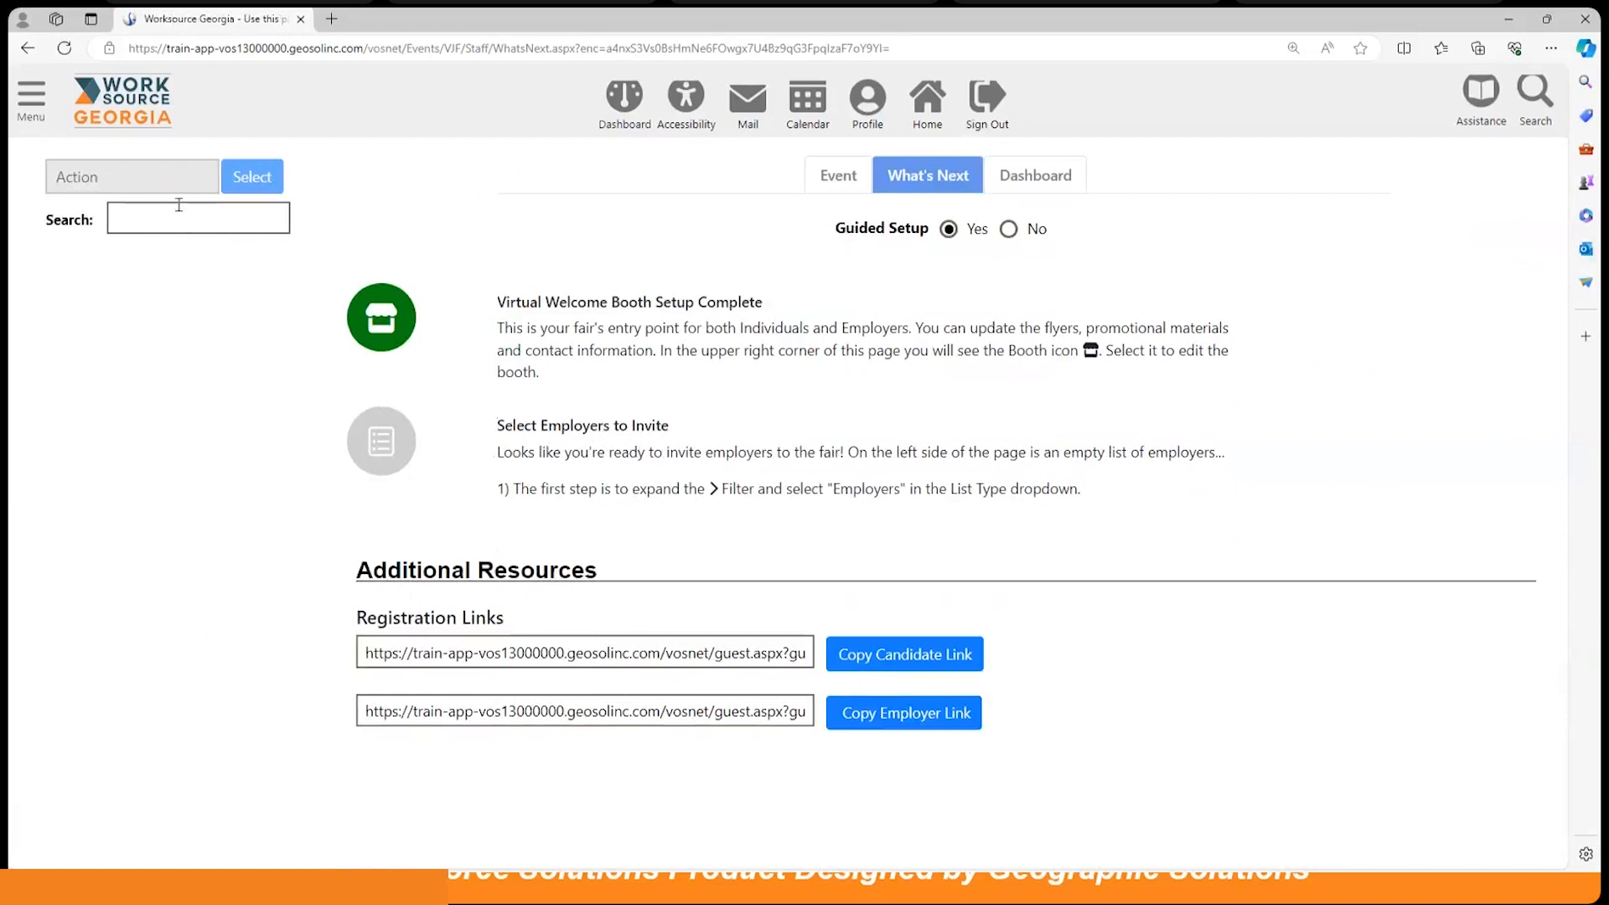
{"action": "scroll", "coordinate": [179, 209], "scroll_direction": "up", "scroll_amount": 2}
{"action": "left_click", "coordinate": [40, 364]}
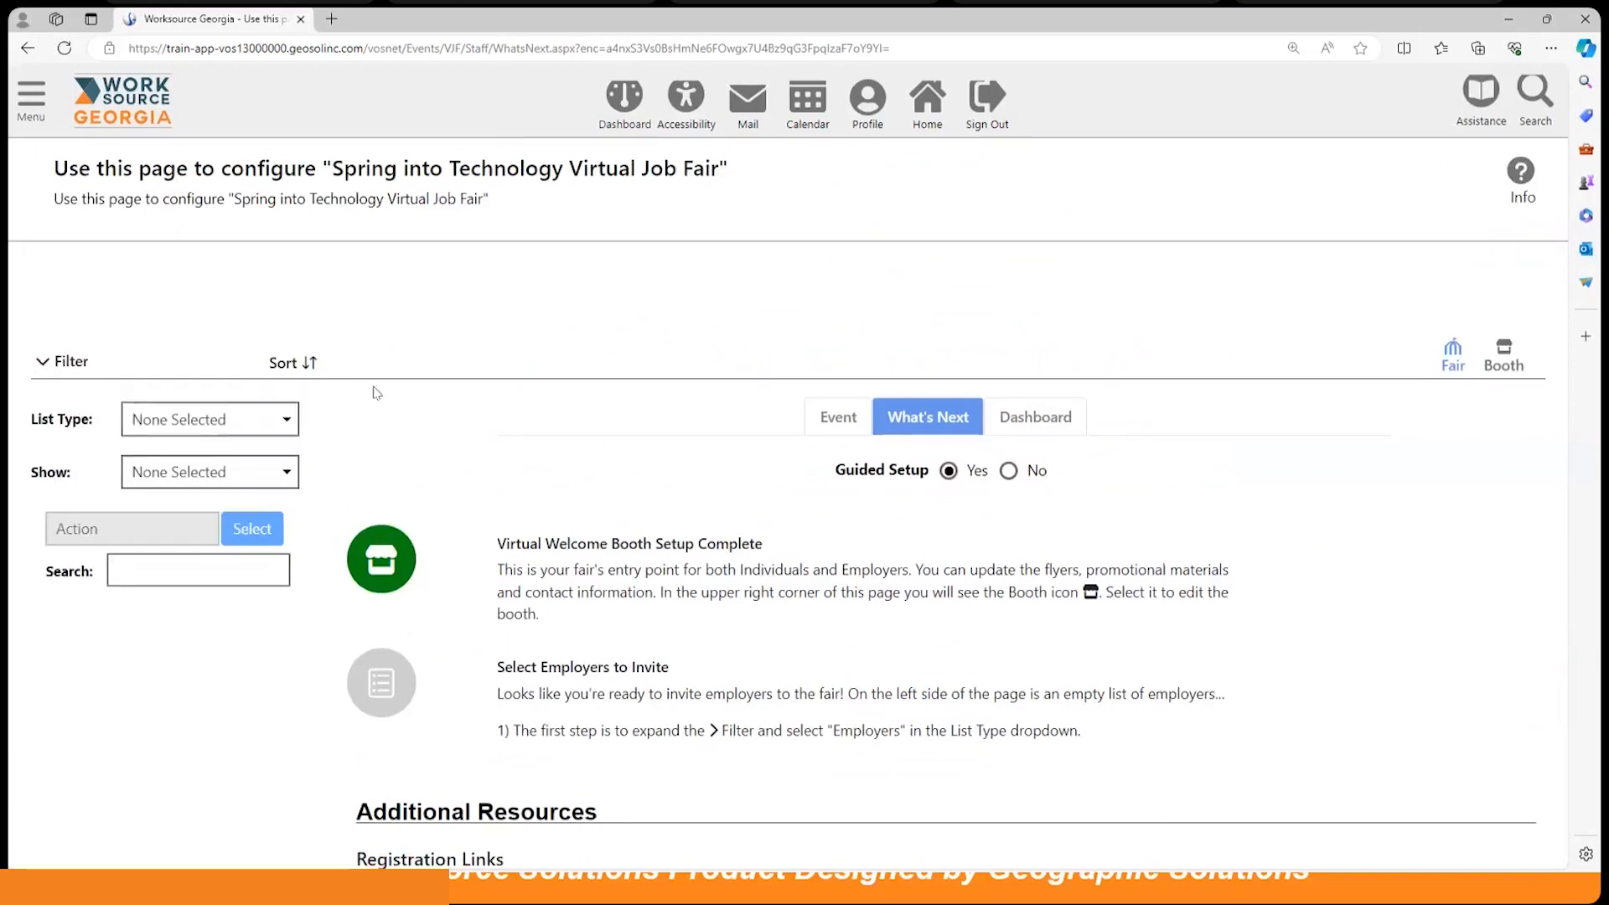
{"action": "scroll", "coordinate": [210, 301], "scroll_direction": "down", "scroll_amount": 1}
{"action": "left_click", "coordinate": [255, 306]}
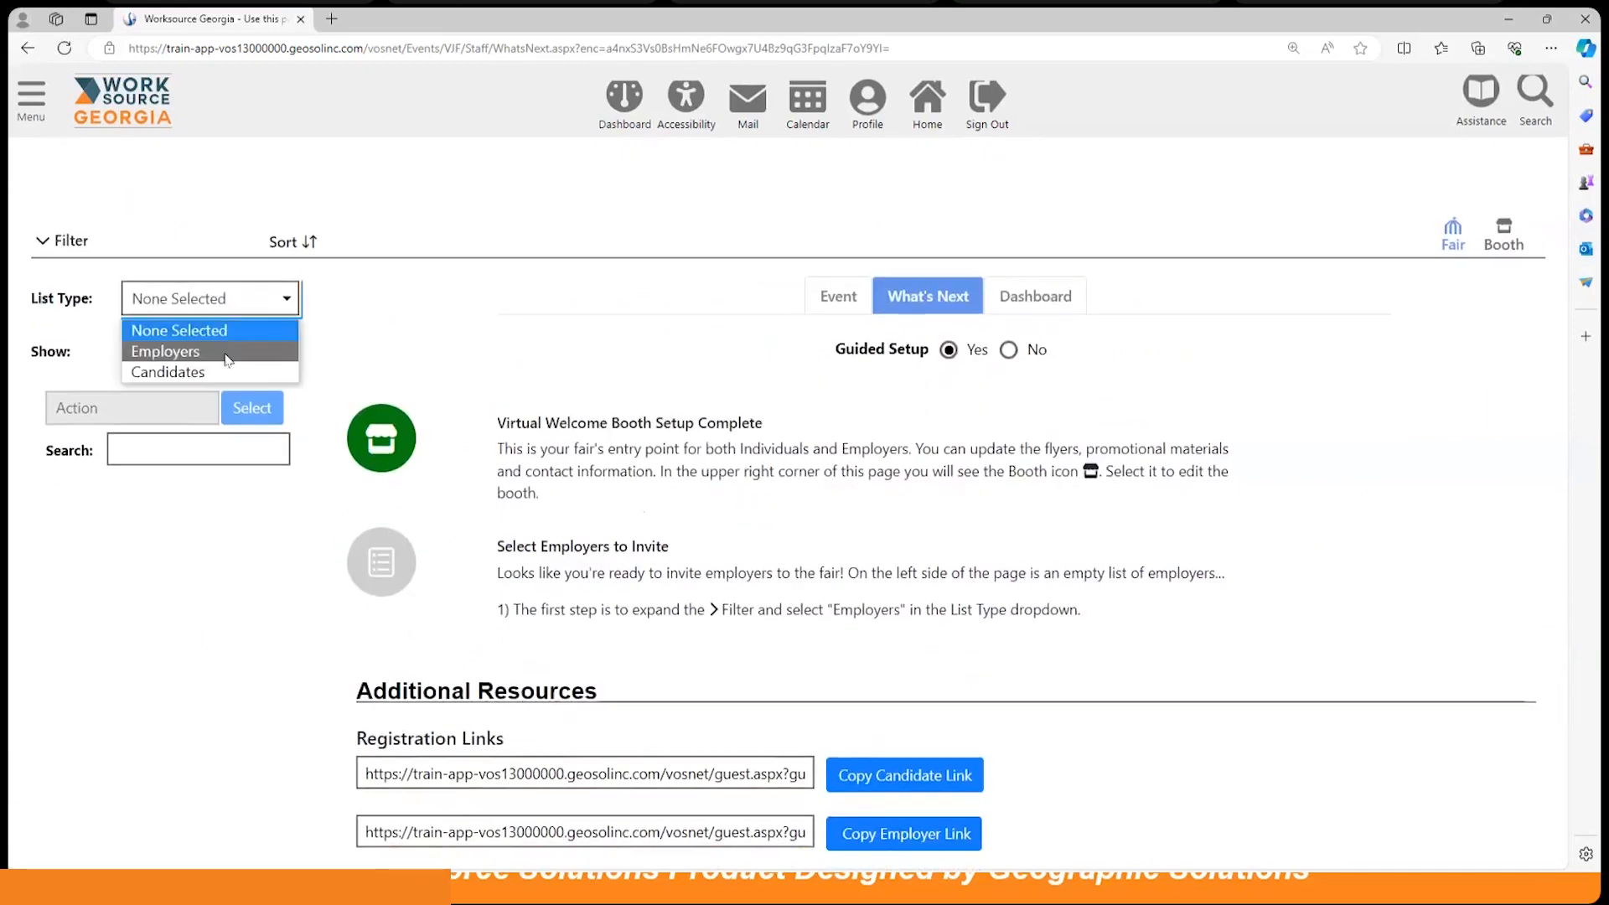
{"action": "left_click", "coordinate": [176, 352]}
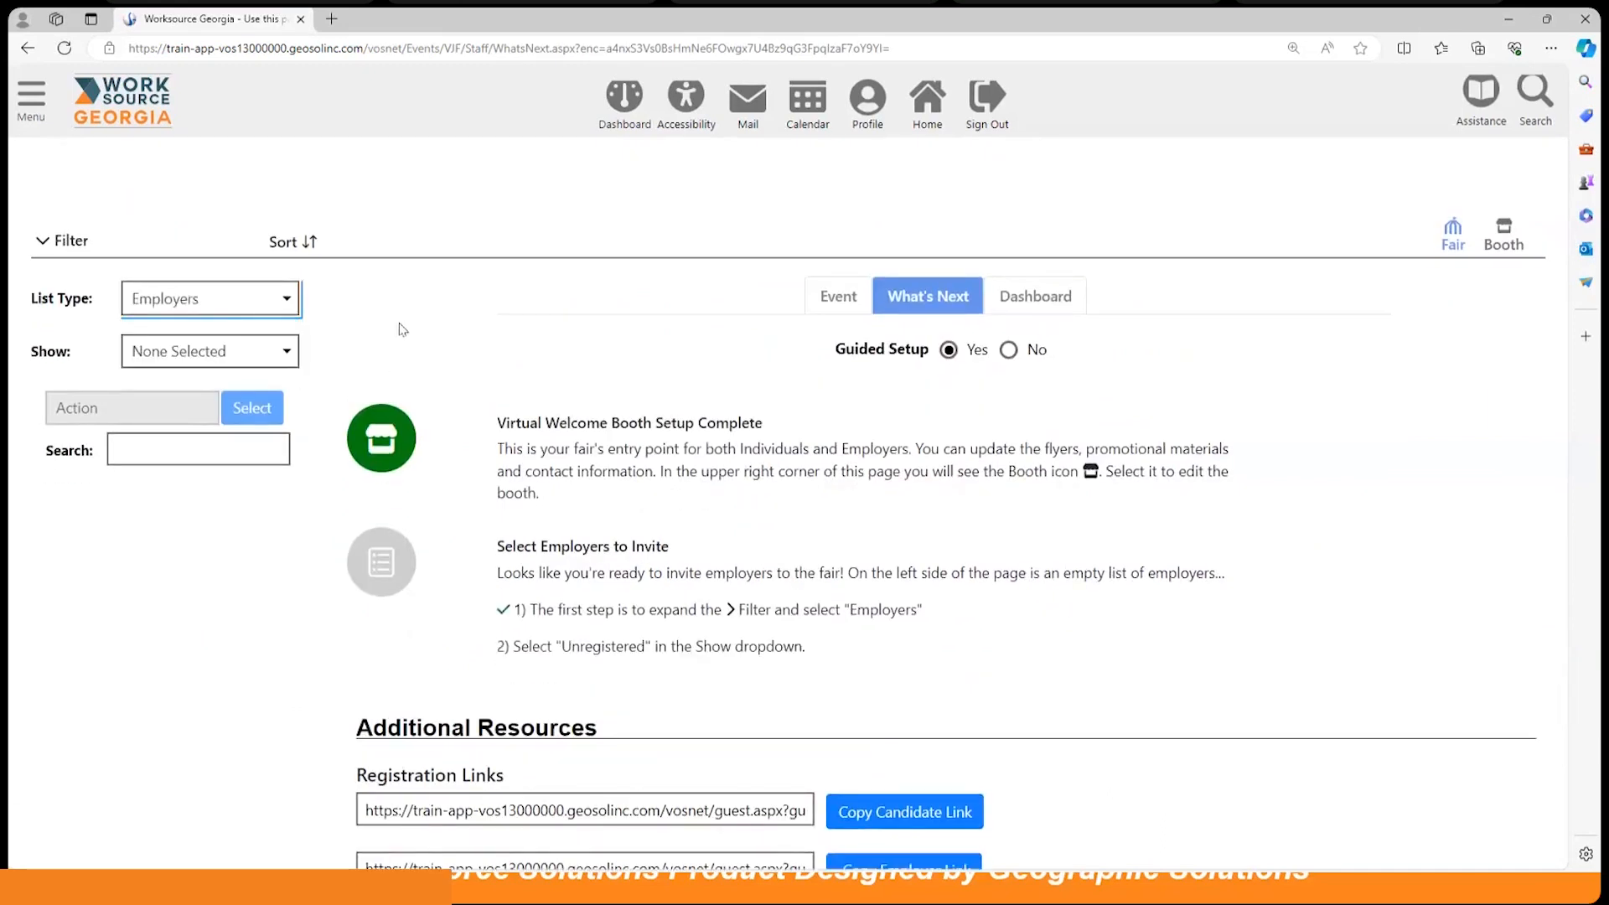
{"action": "left_click", "coordinate": [284, 357]}
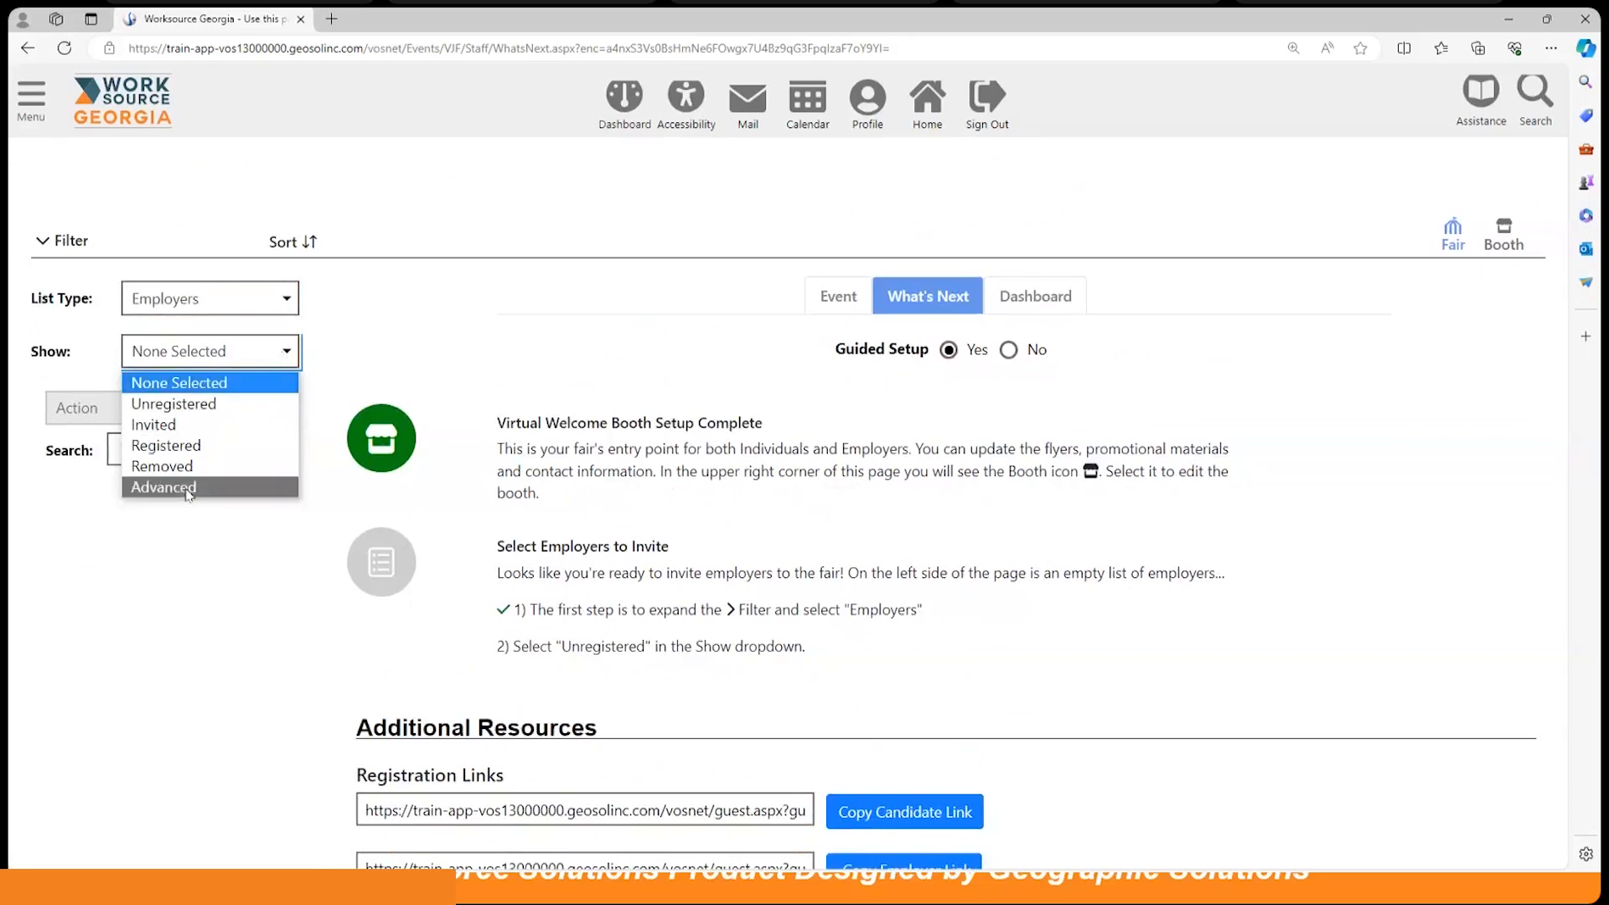
Step: Set Show to Unregistered employers and look through the resulting employer list
{"action": "left_click", "coordinate": [188, 405]}
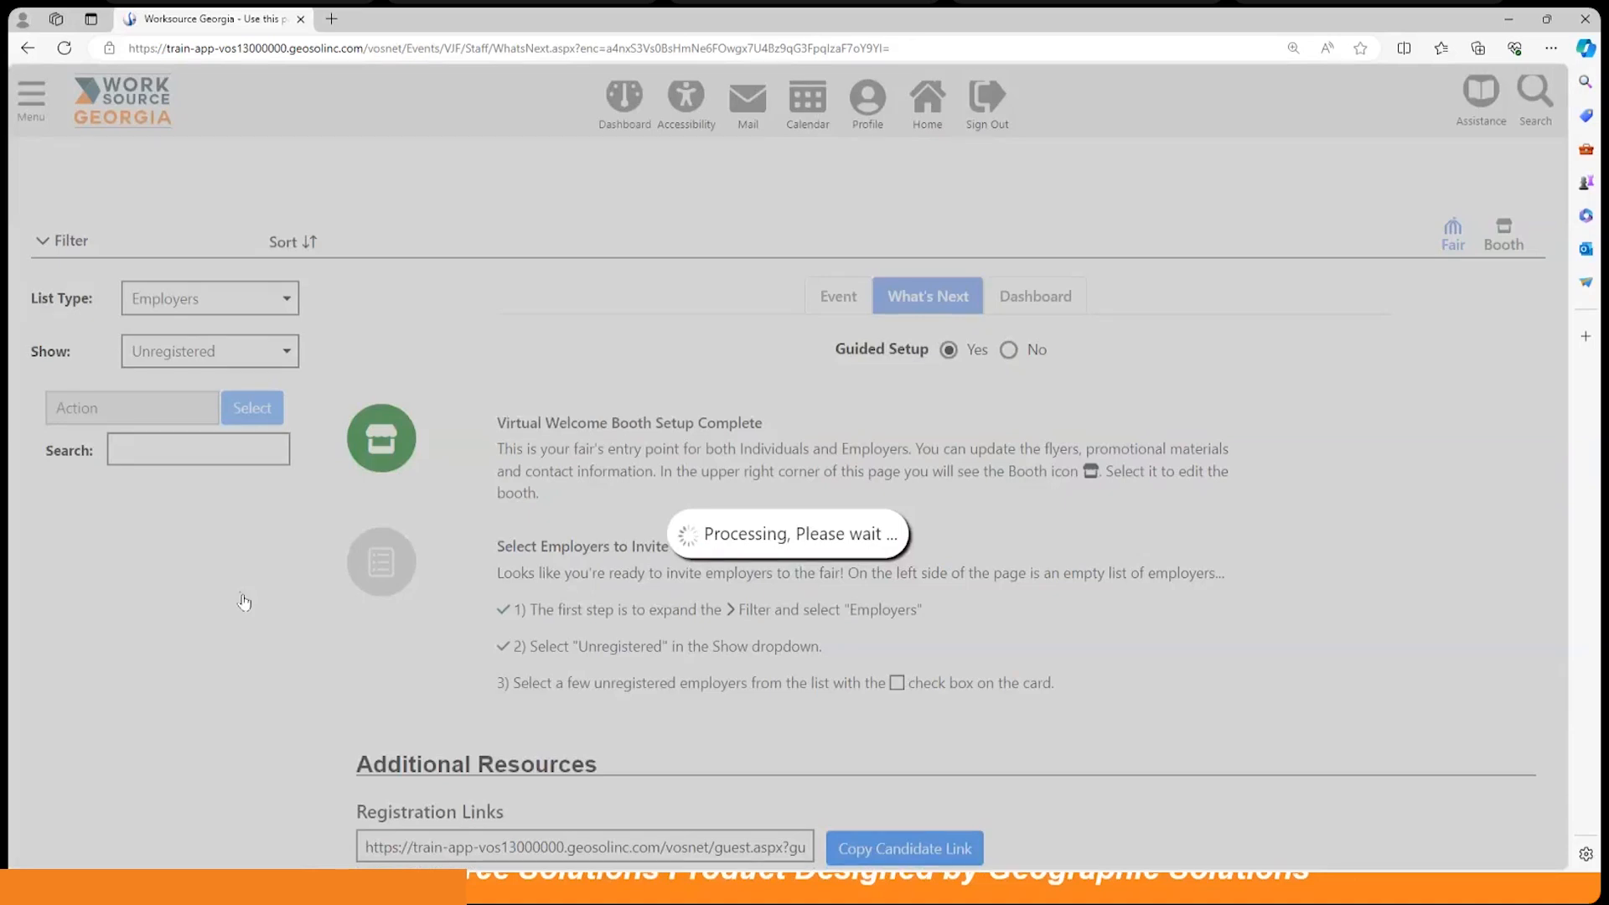
{"action": "scroll", "coordinate": [243, 601], "scroll_direction": "down", "scroll_amount": 10}
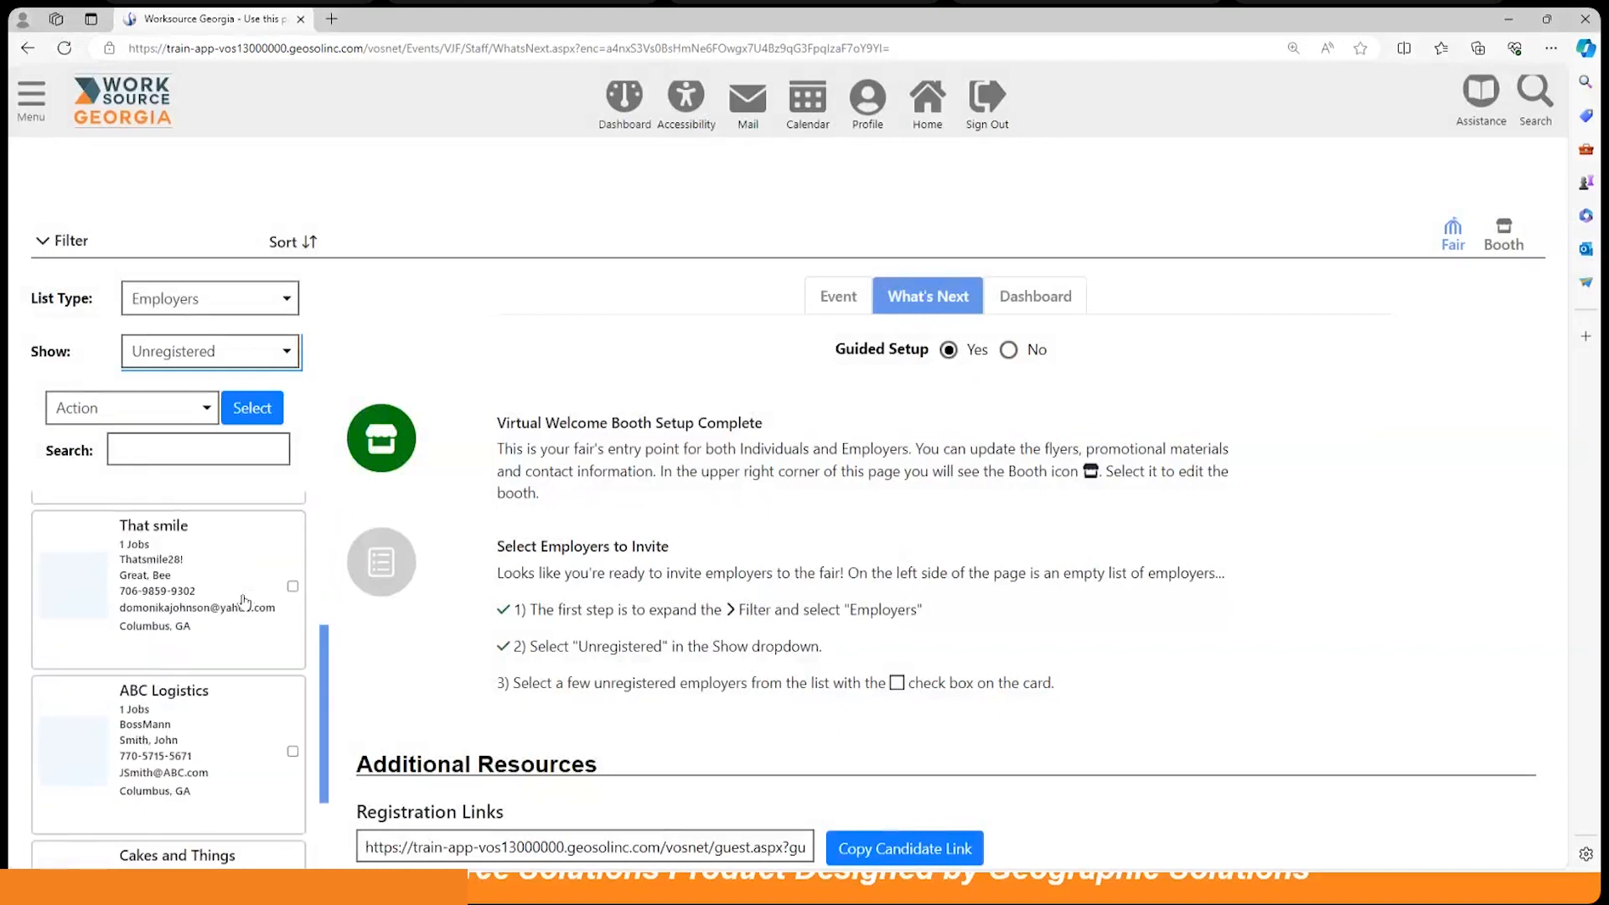
{"action": "scroll", "coordinate": [238, 603], "scroll_direction": "down", "scroll_amount": 4}
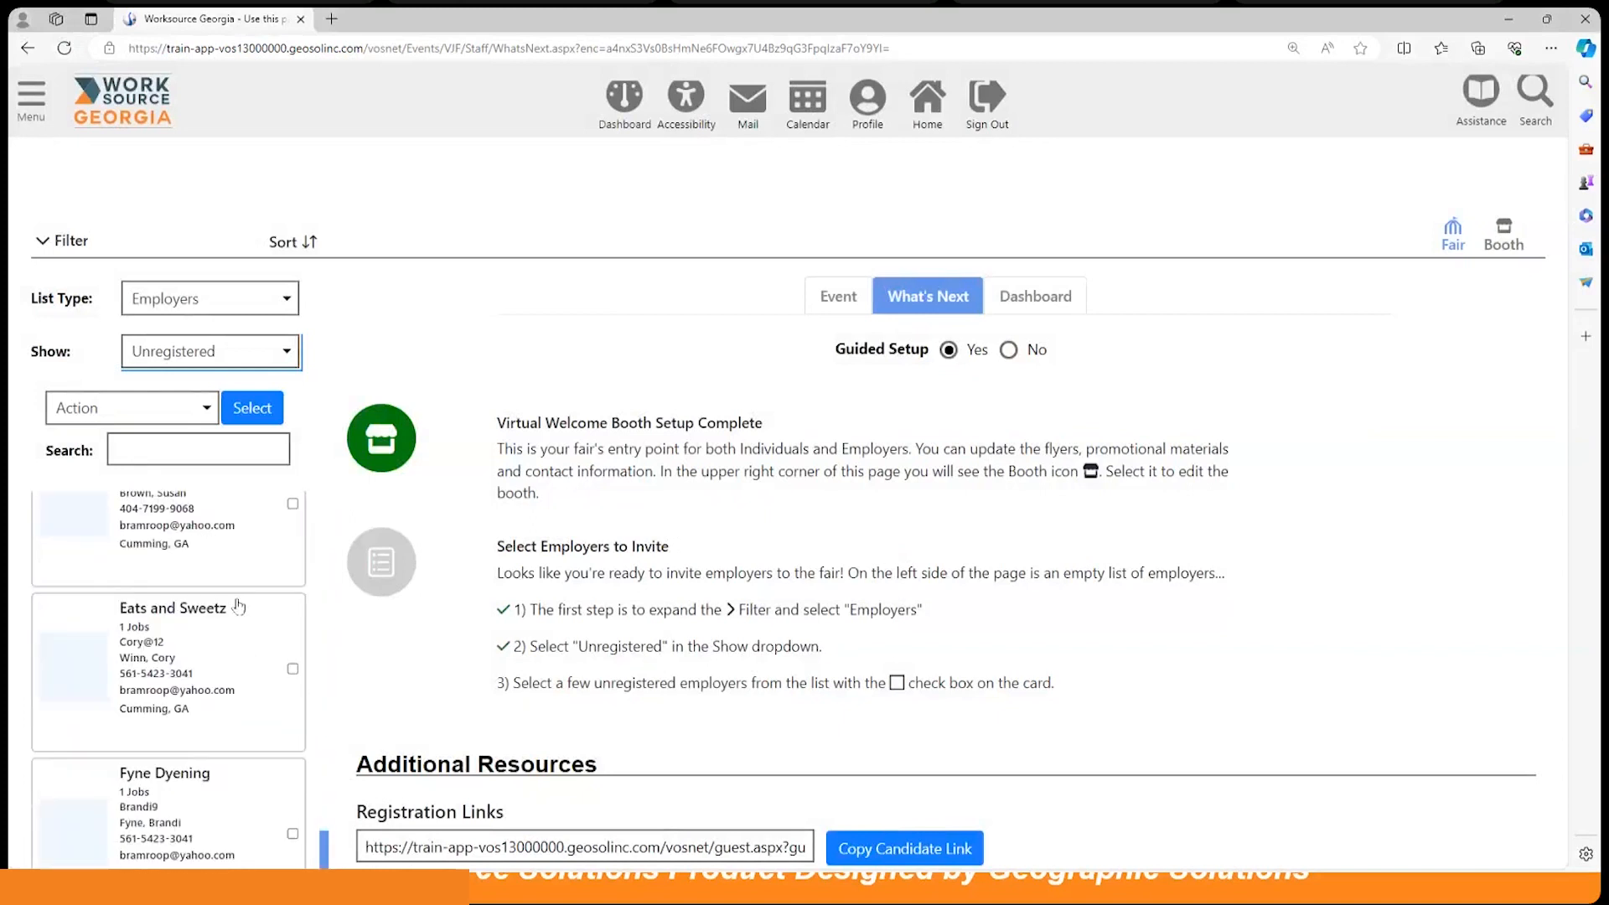
{"action": "scroll", "coordinate": [239, 604], "scroll_direction": "down", "scroll_amount": 5}
{"action": "scroll", "coordinate": [240, 605], "scroll_direction": "up", "scroll_amount": 9}
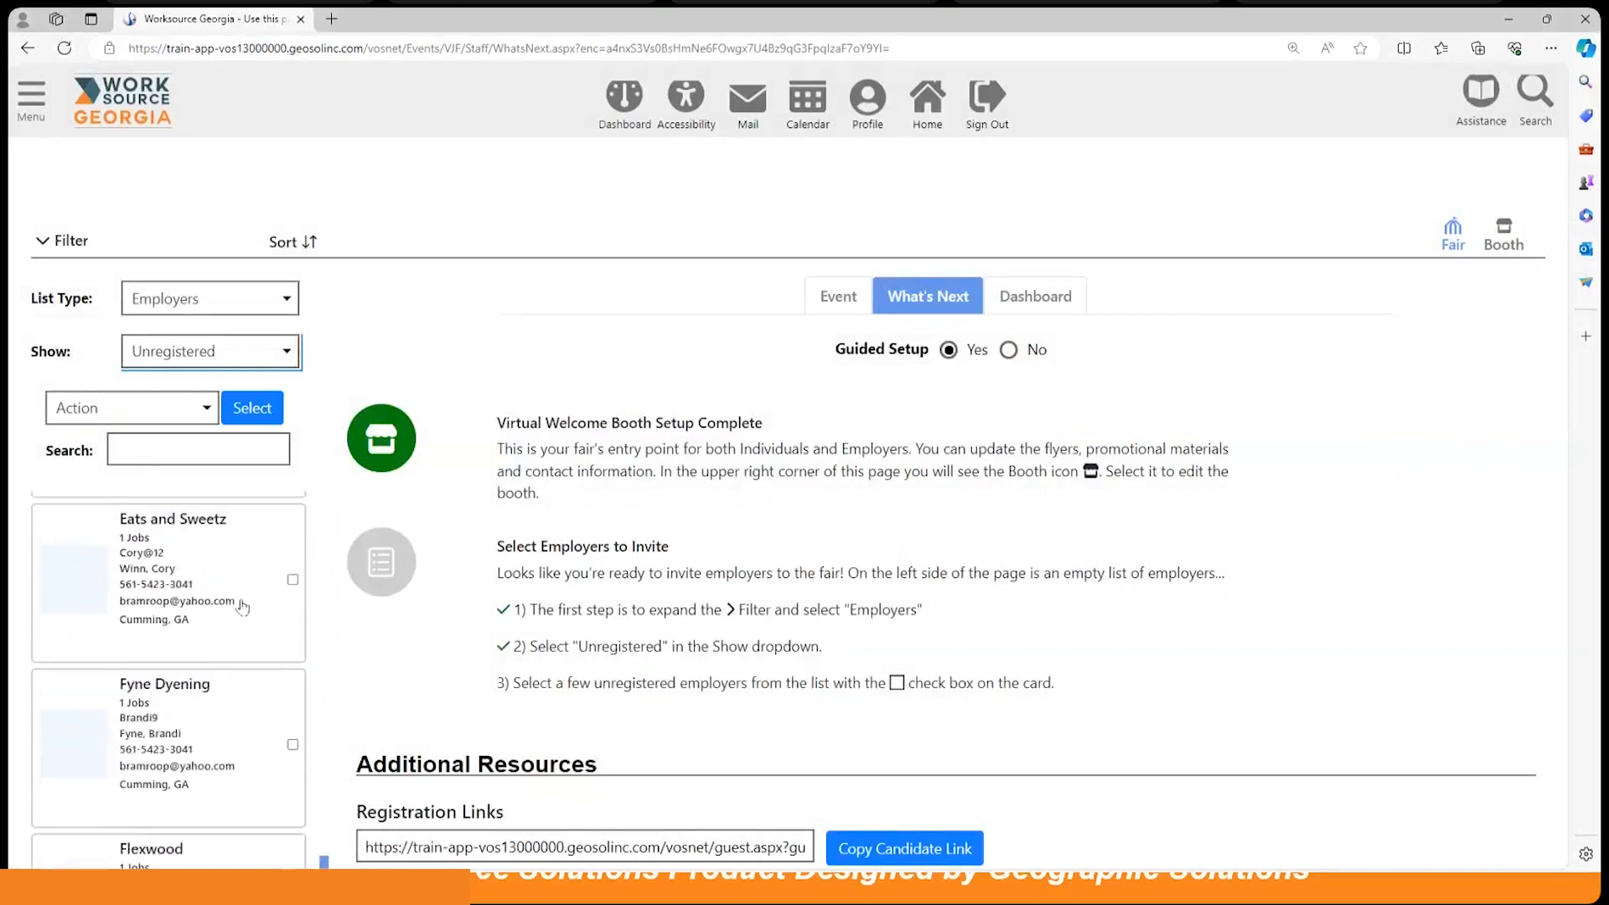
{"action": "scroll", "coordinate": [242, 607], "scroll_direction": "up", "scroll_amount": 1}
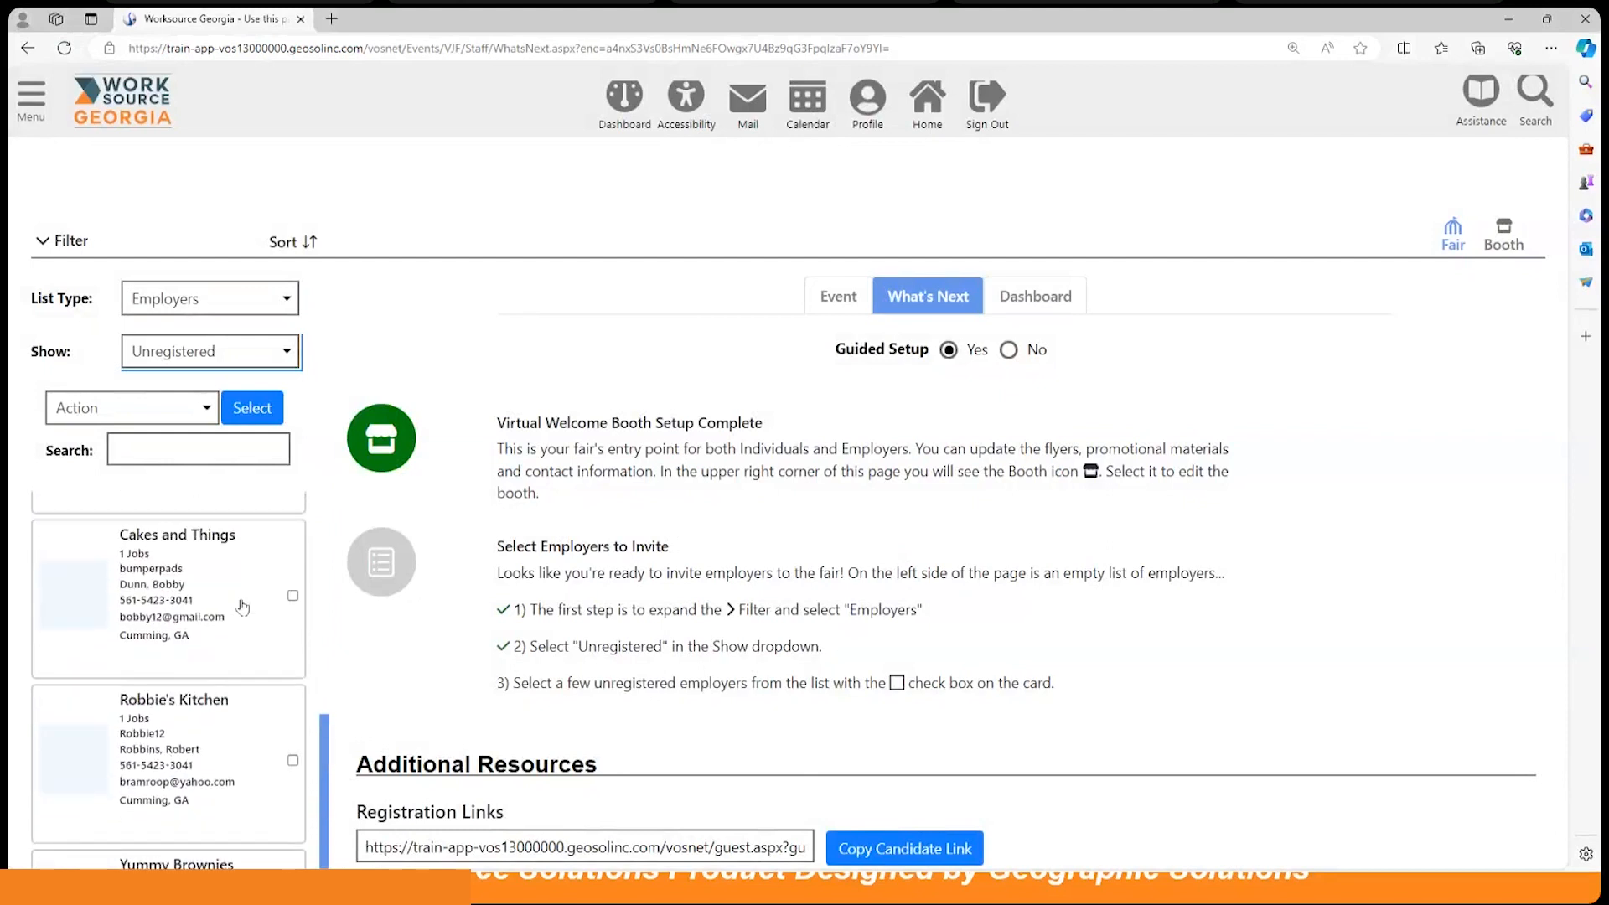
{"action": "scroll", "coordinate": [243, 607], "scroll_direction": "up", "scroll_amount": 8}
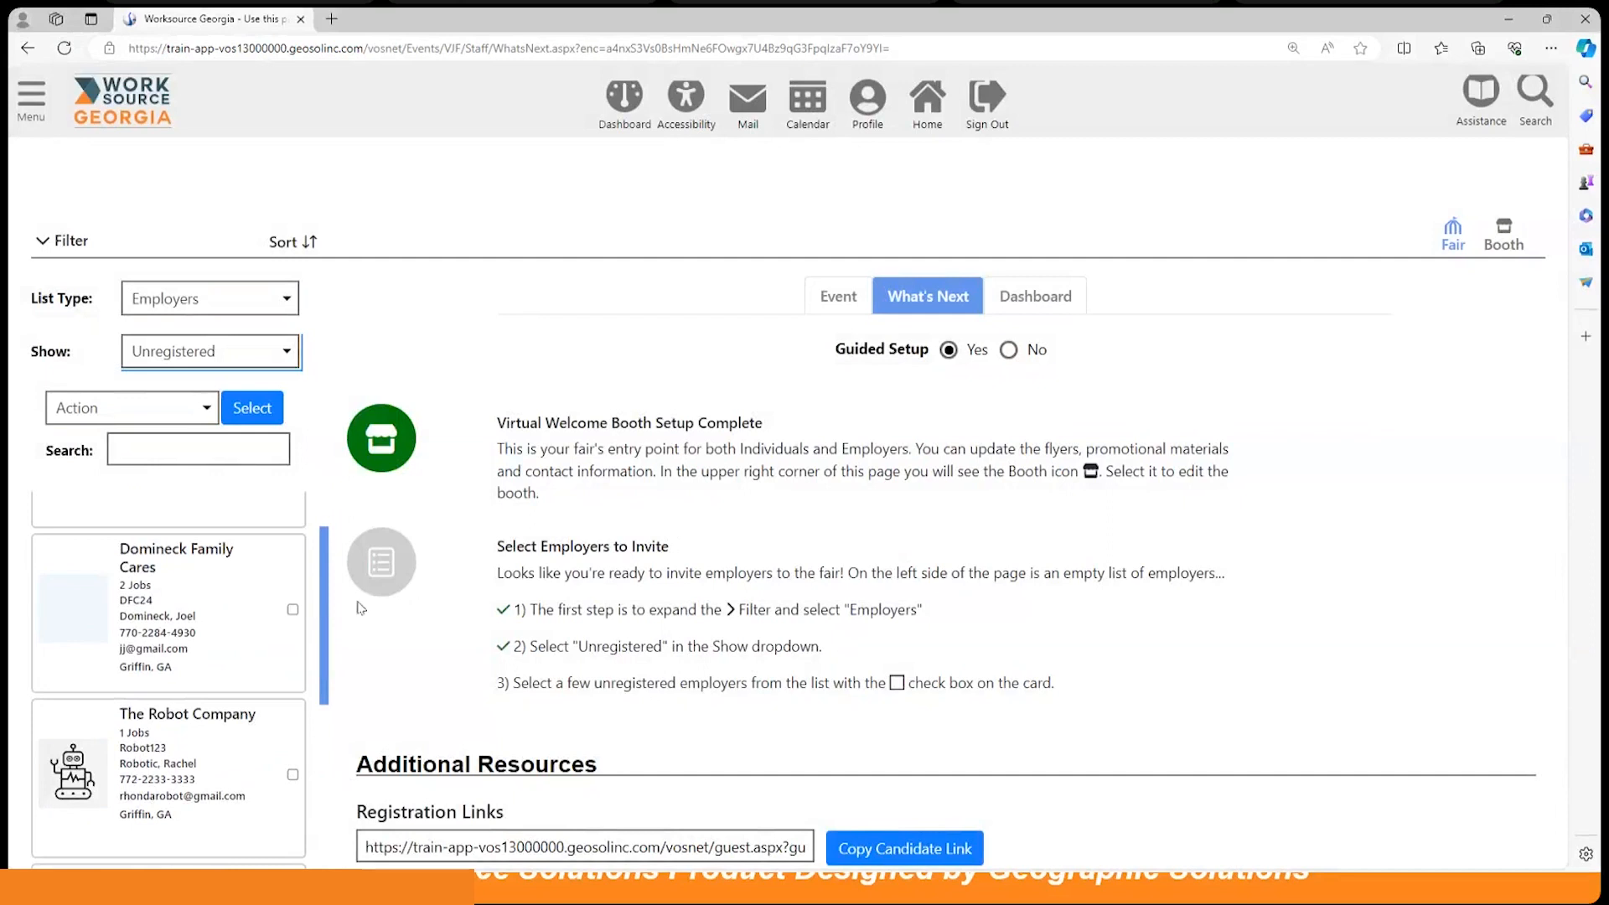
{"action": "scroll", "coordinate": [444, 620], "scroll_direction": "down", "scroll_amount": 4}
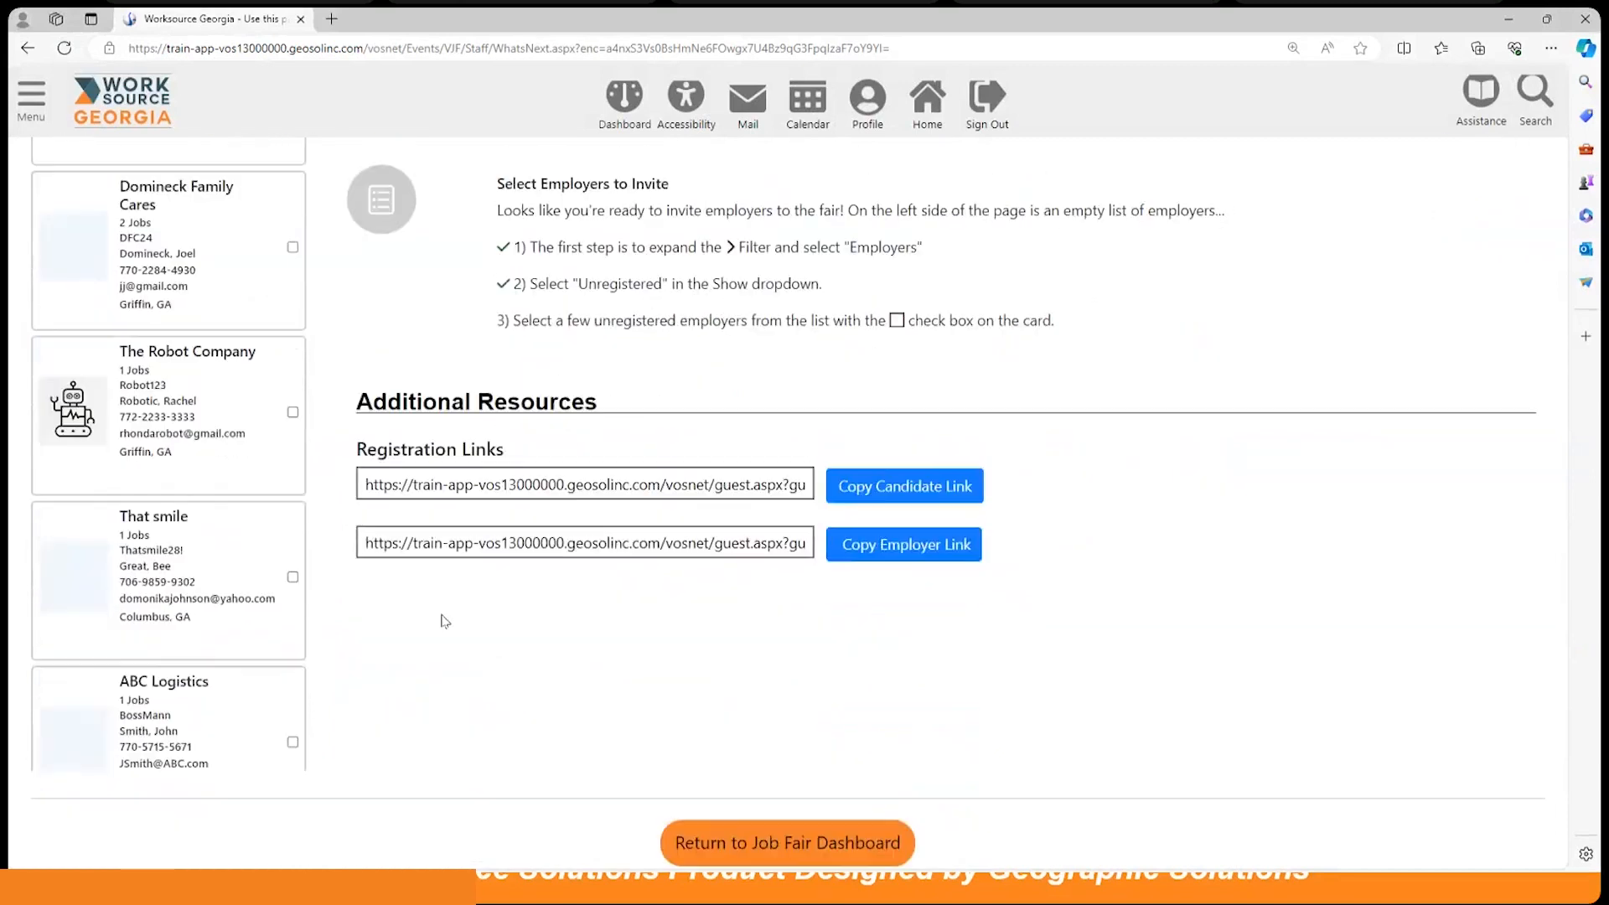
{"action": "scroll", "coordinate": [444, 617], "scroll_direction": "up", "scroll_amount": 1}
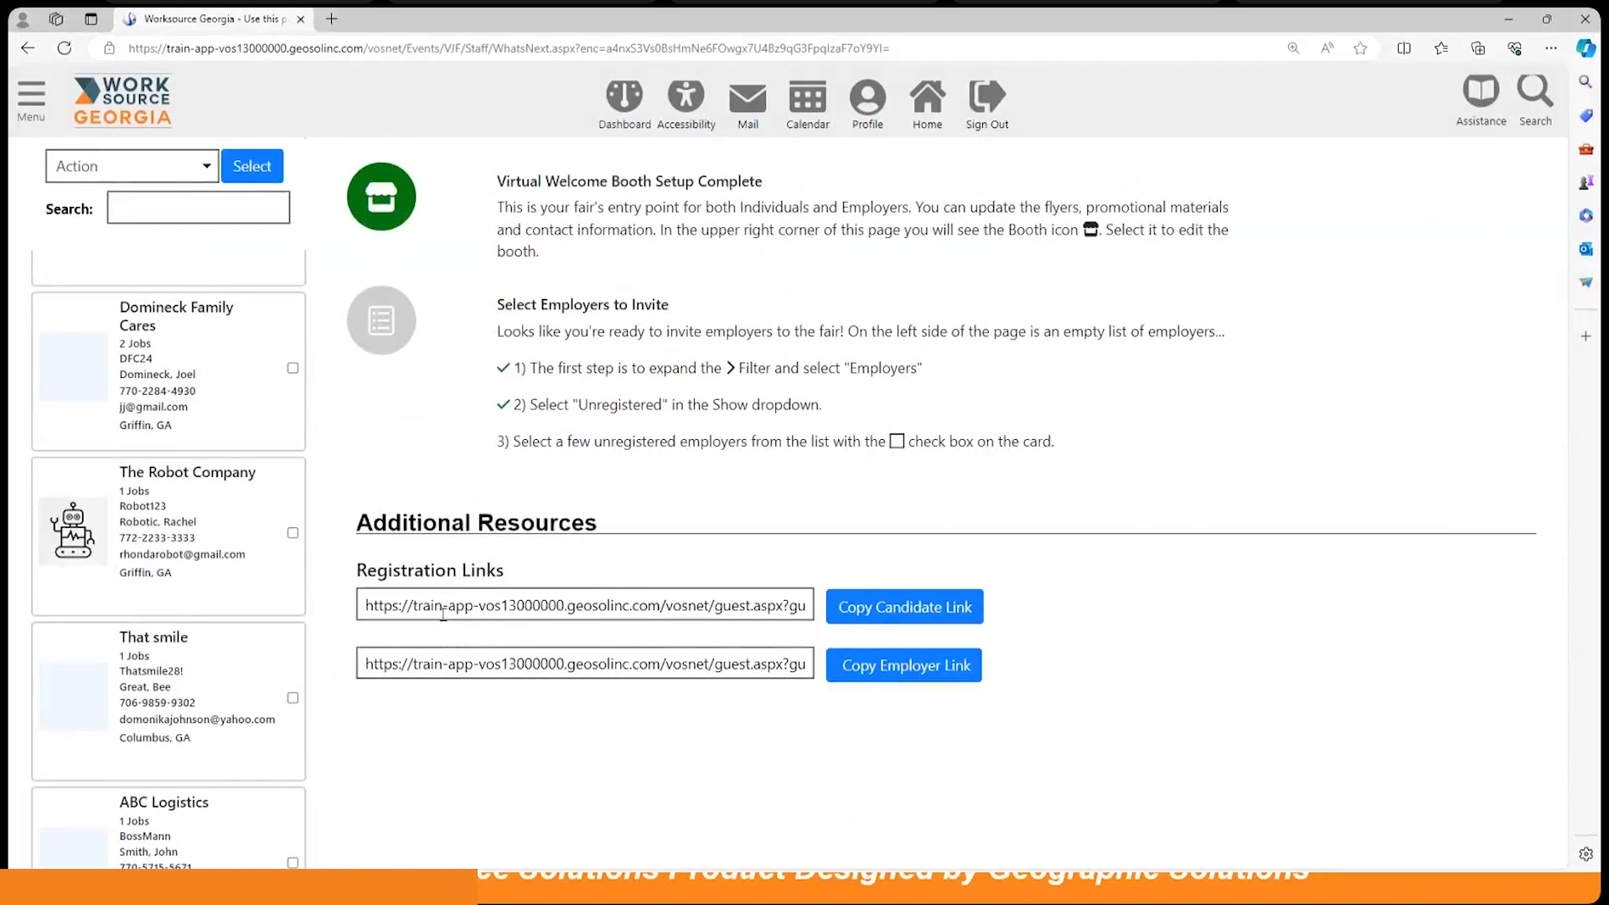
{"action": "scroll", "coordinate": [443, 614], "scroll_direction": "up", "scroll_amount": 3}
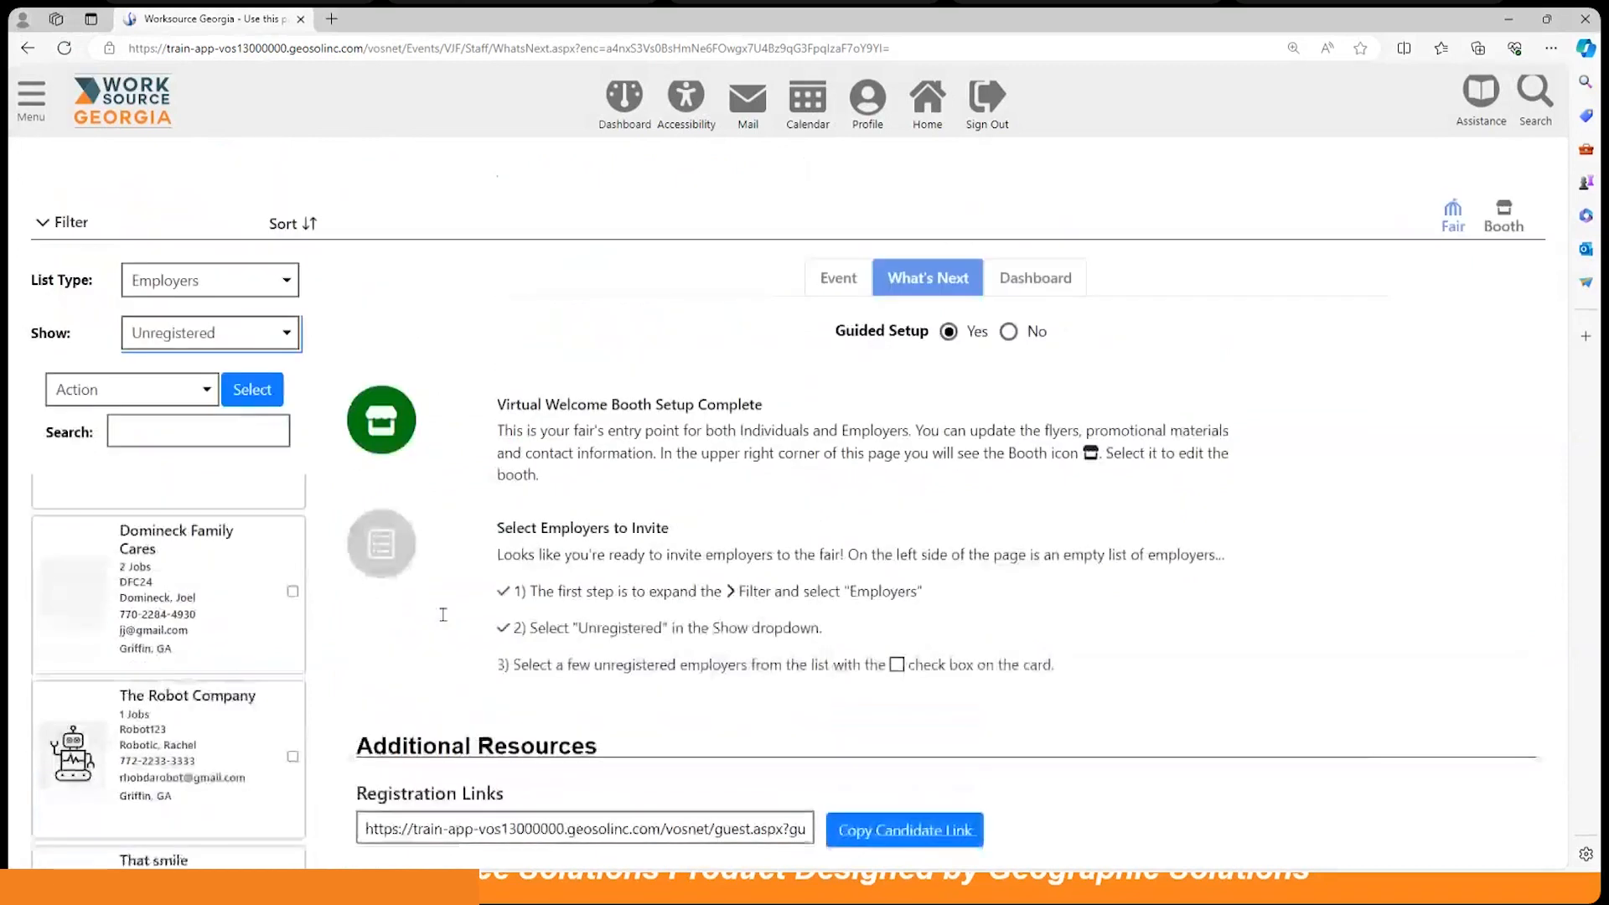
{"action": "scroll", "coordinate": [234, 199], "scroll_direction": "down", "scroll_amount": 1}
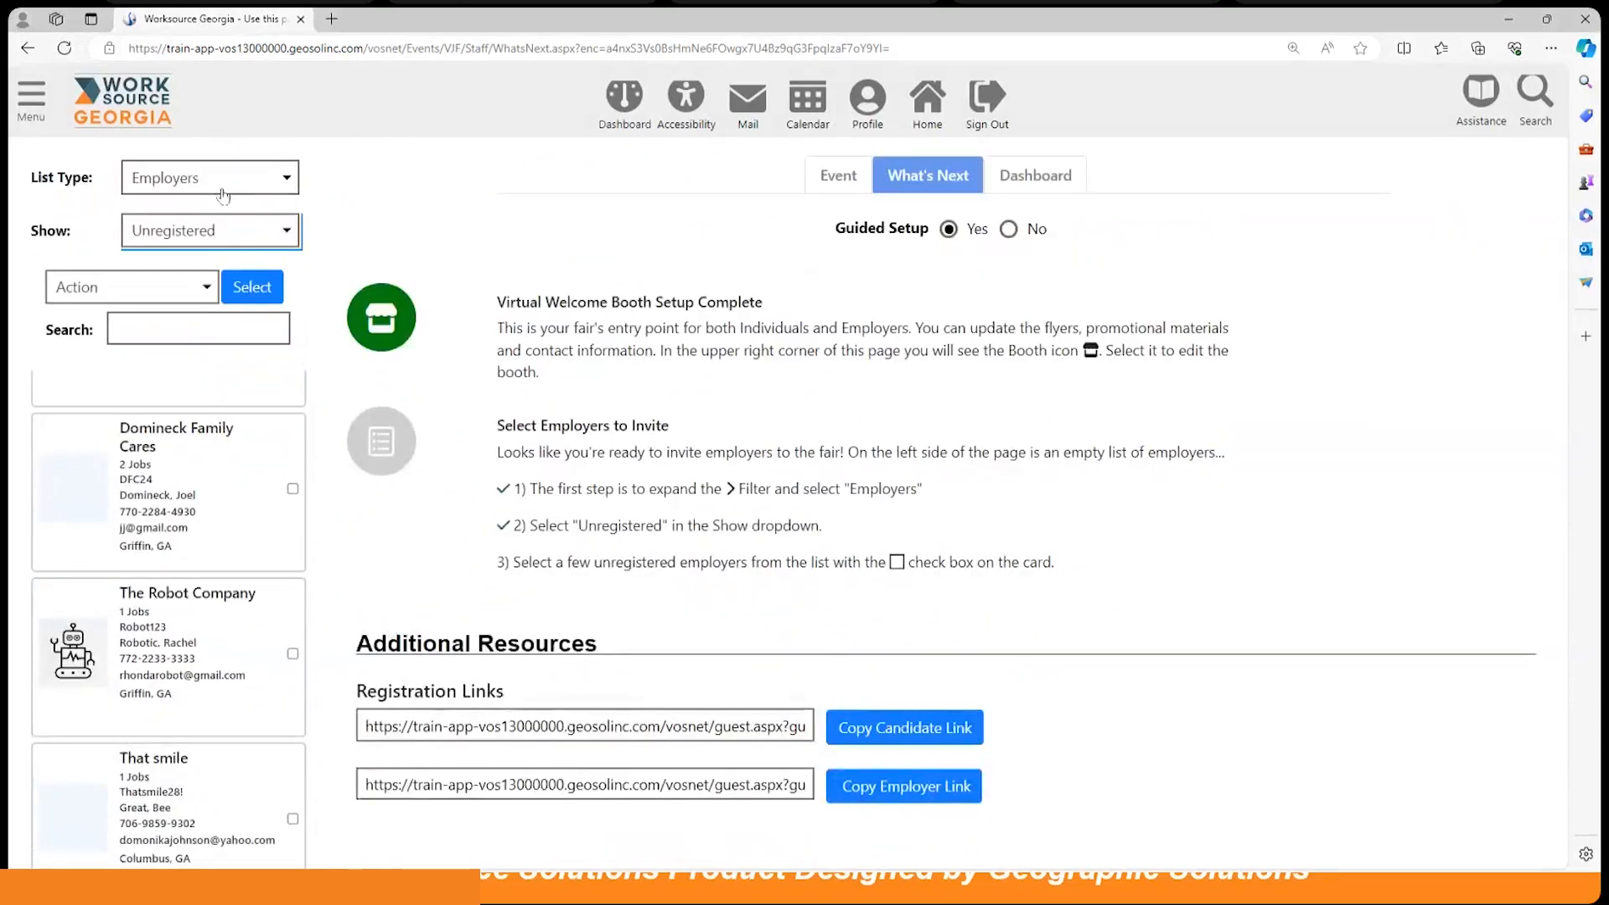
{"action": "left_click", "coordinate": [209, 232]}
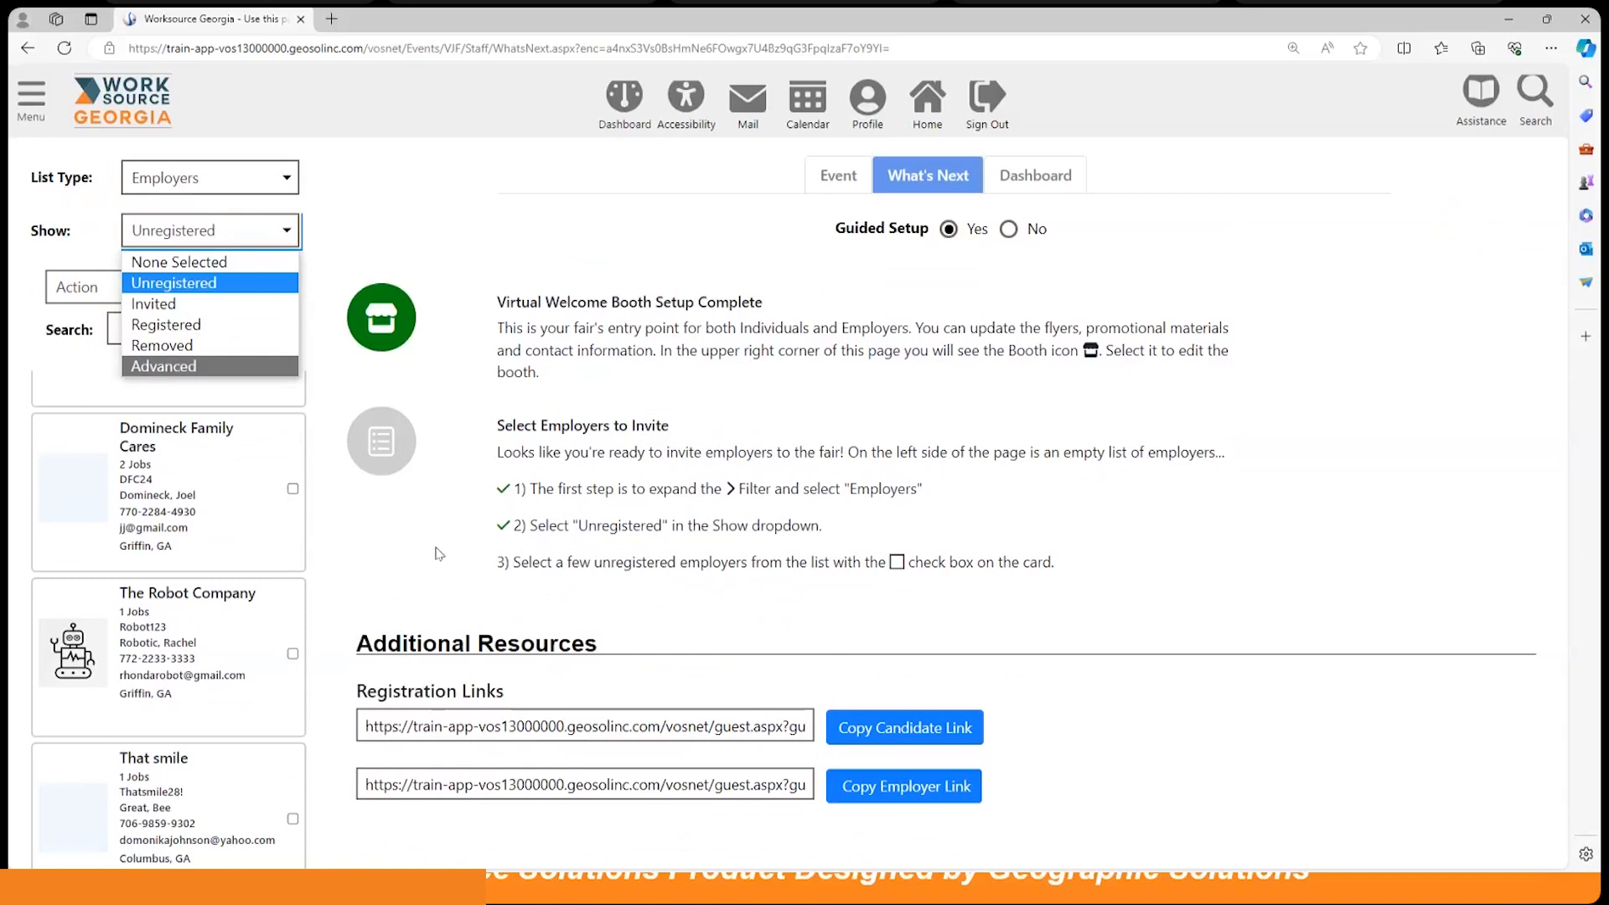
{"action": "scroll", "coordinate": [297, 585], "scroll_direction": "down", "scroll_amount": 1}
Step: Check The Robot Company and apply the Register action to it
{"action": "left_click", "coordinate": [293, 558]}
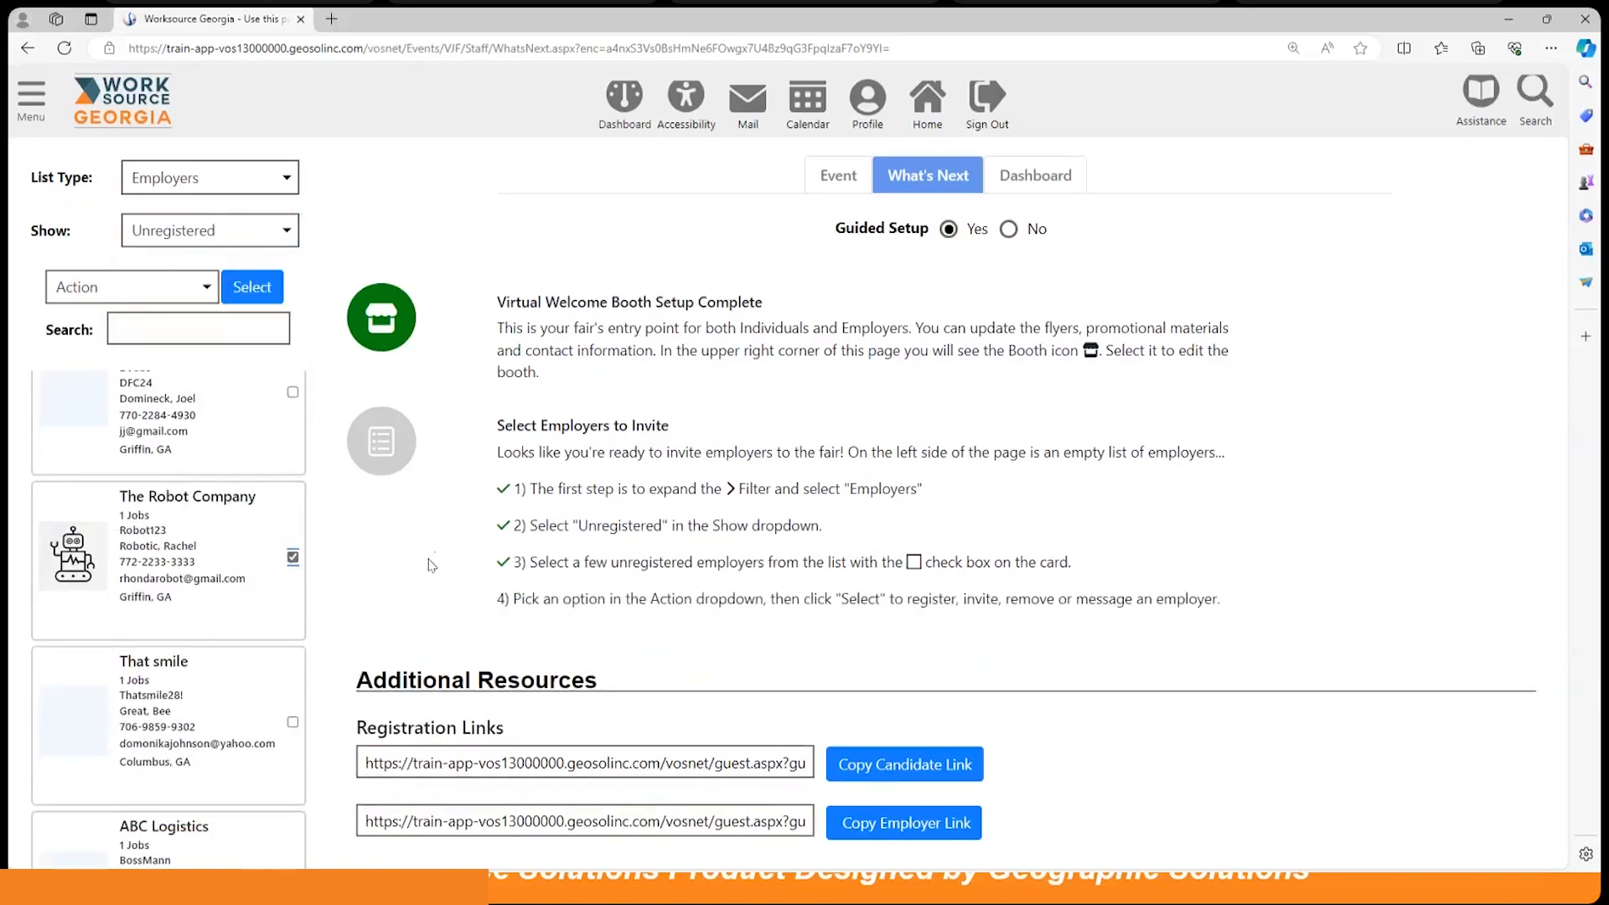
{"action": "left_click", "coordinate": [130, 295]}
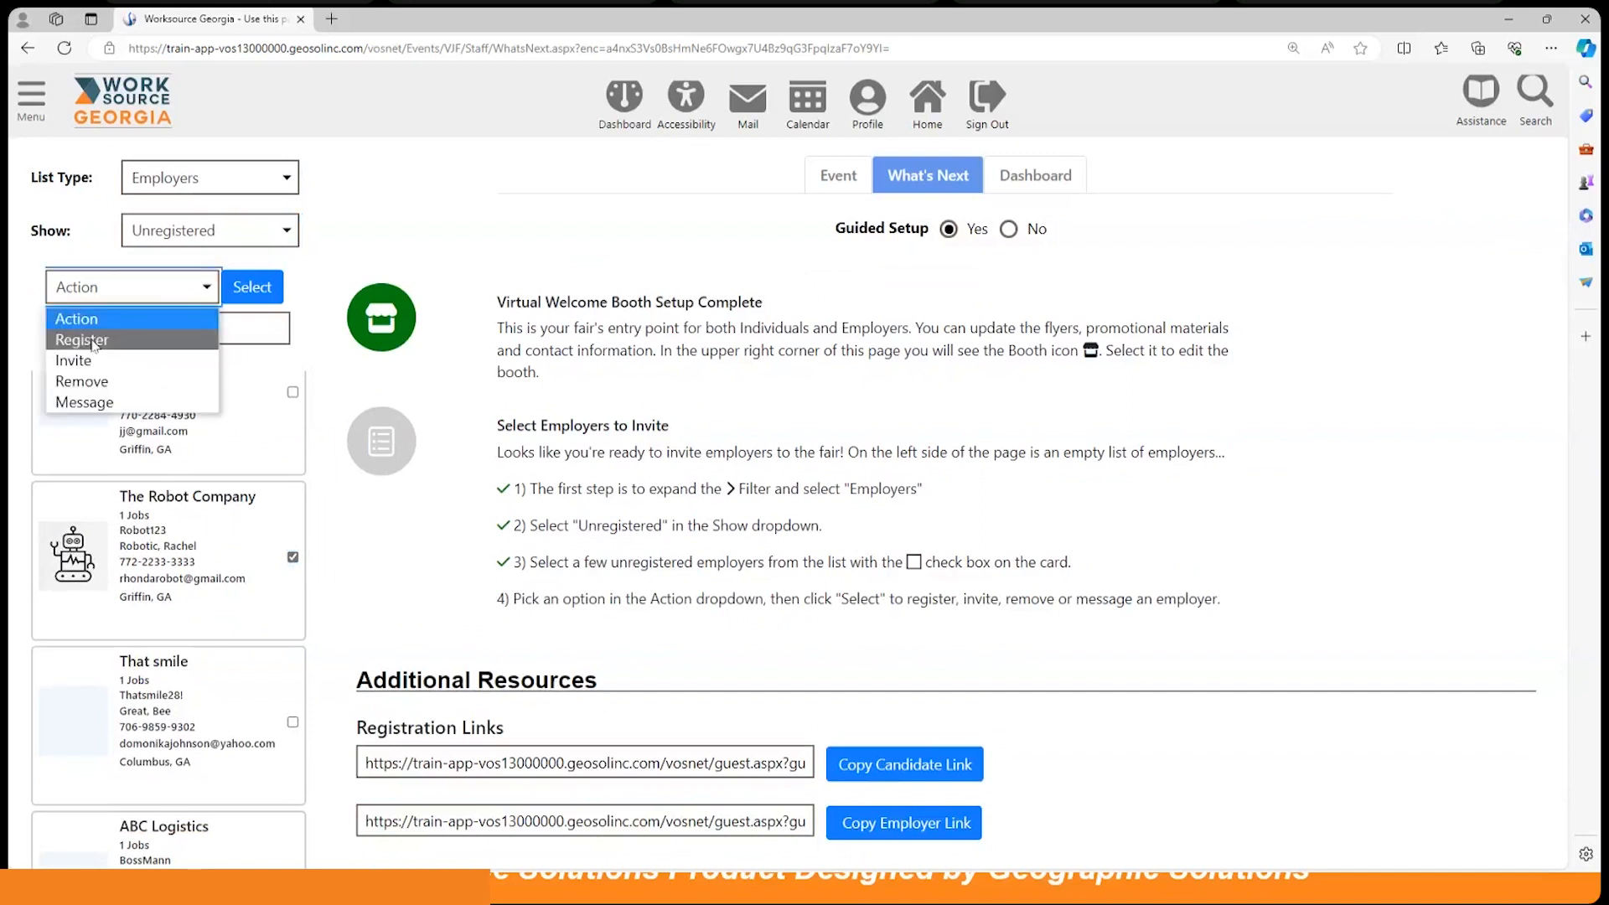
{"action": "left_click", "coordinate": [94, 340]}
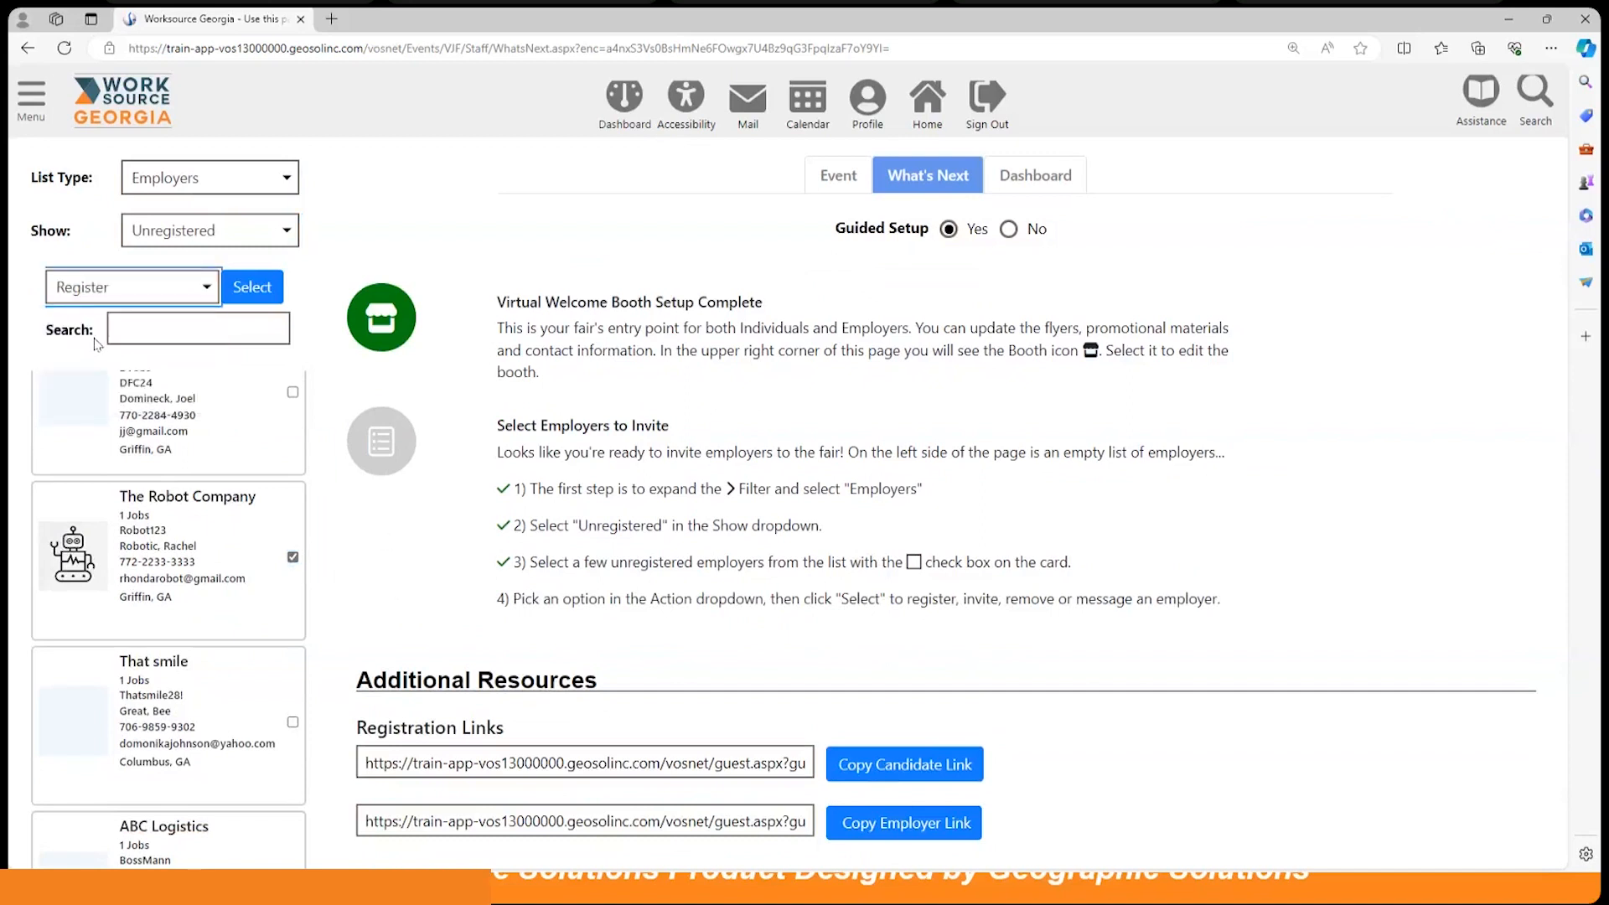
{"action": "left_click", "coordinate": [132, 288]}
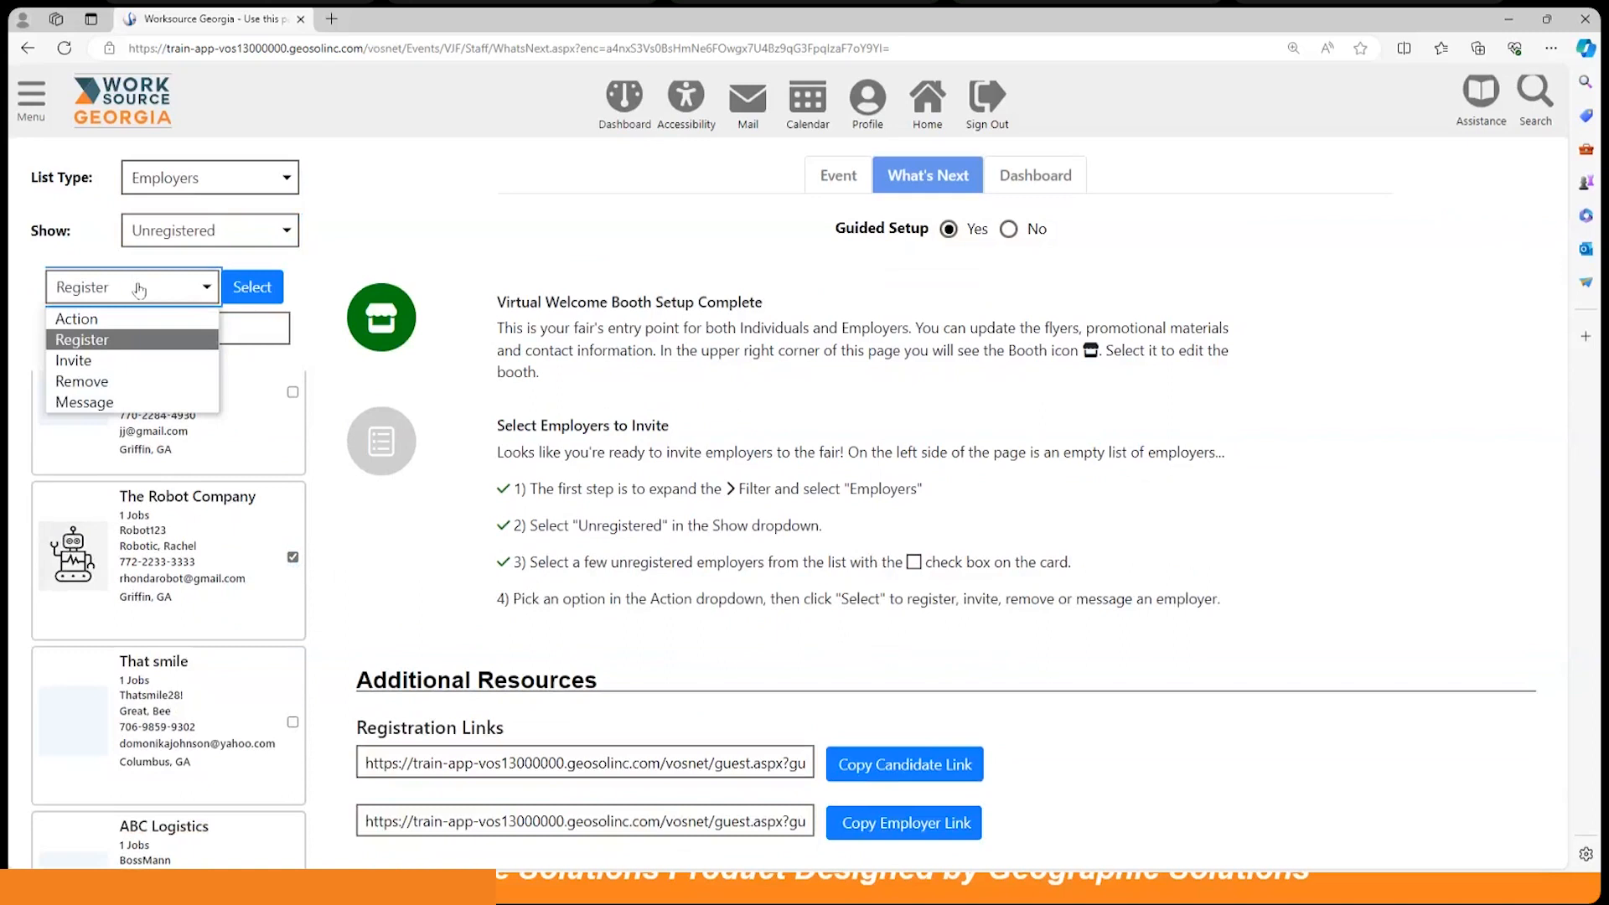
{"action": "left_click", "coordinate": [139, 290]}
{"action": "left_click", "coordinate": [235, 290]}
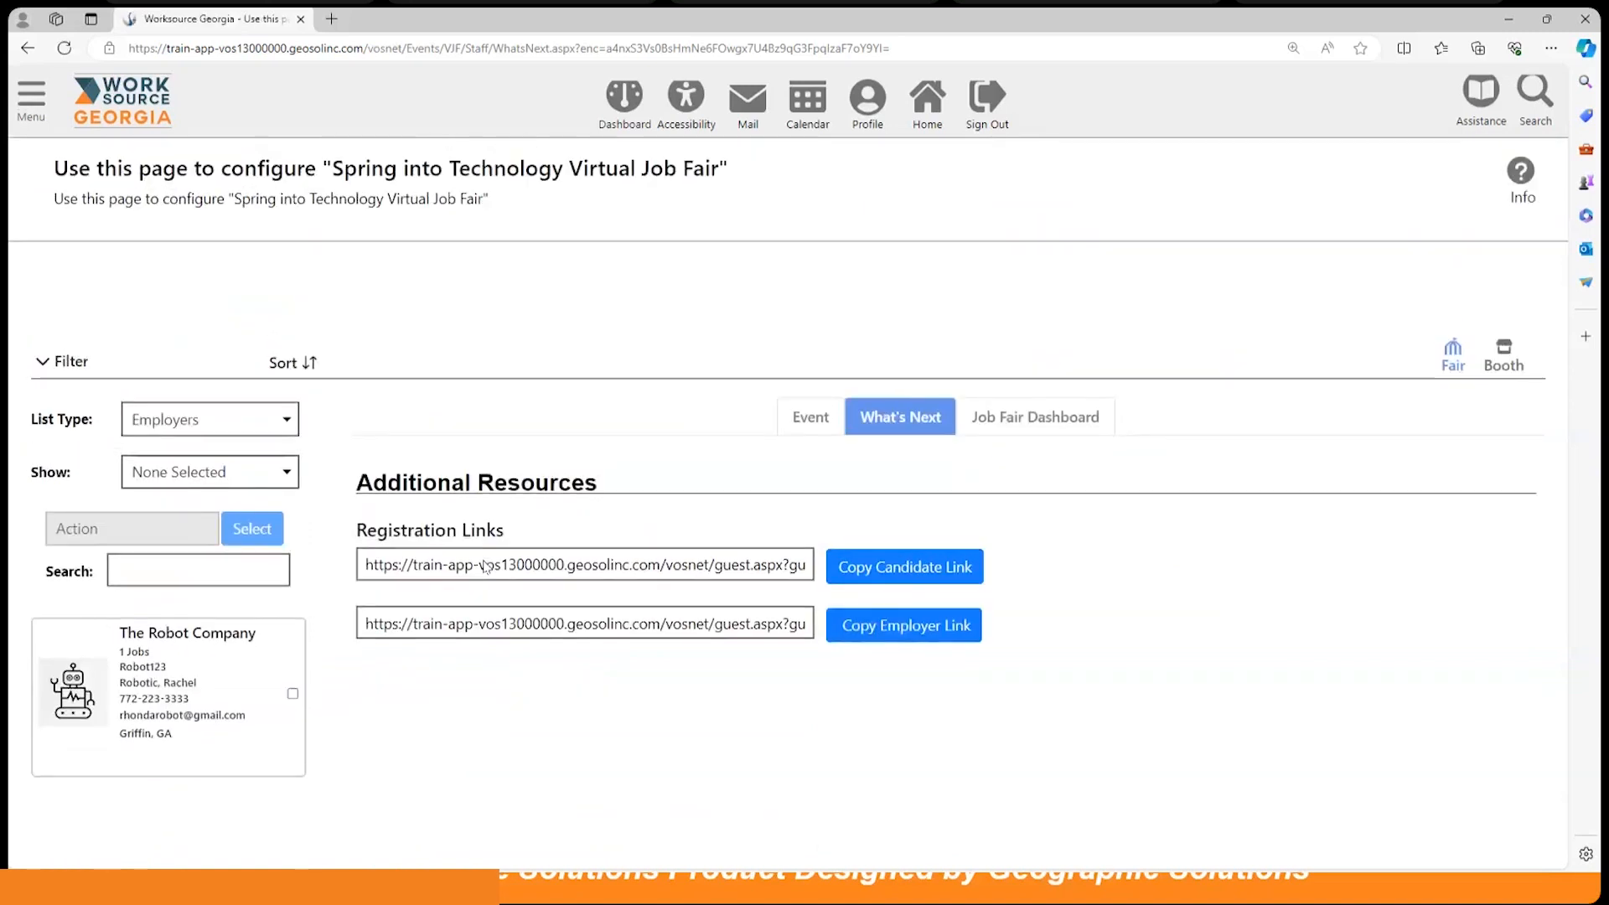
{"action": "scroll", "coordinate": [484, 567], "scroll_direction": "down", "scroll_amount": 3}
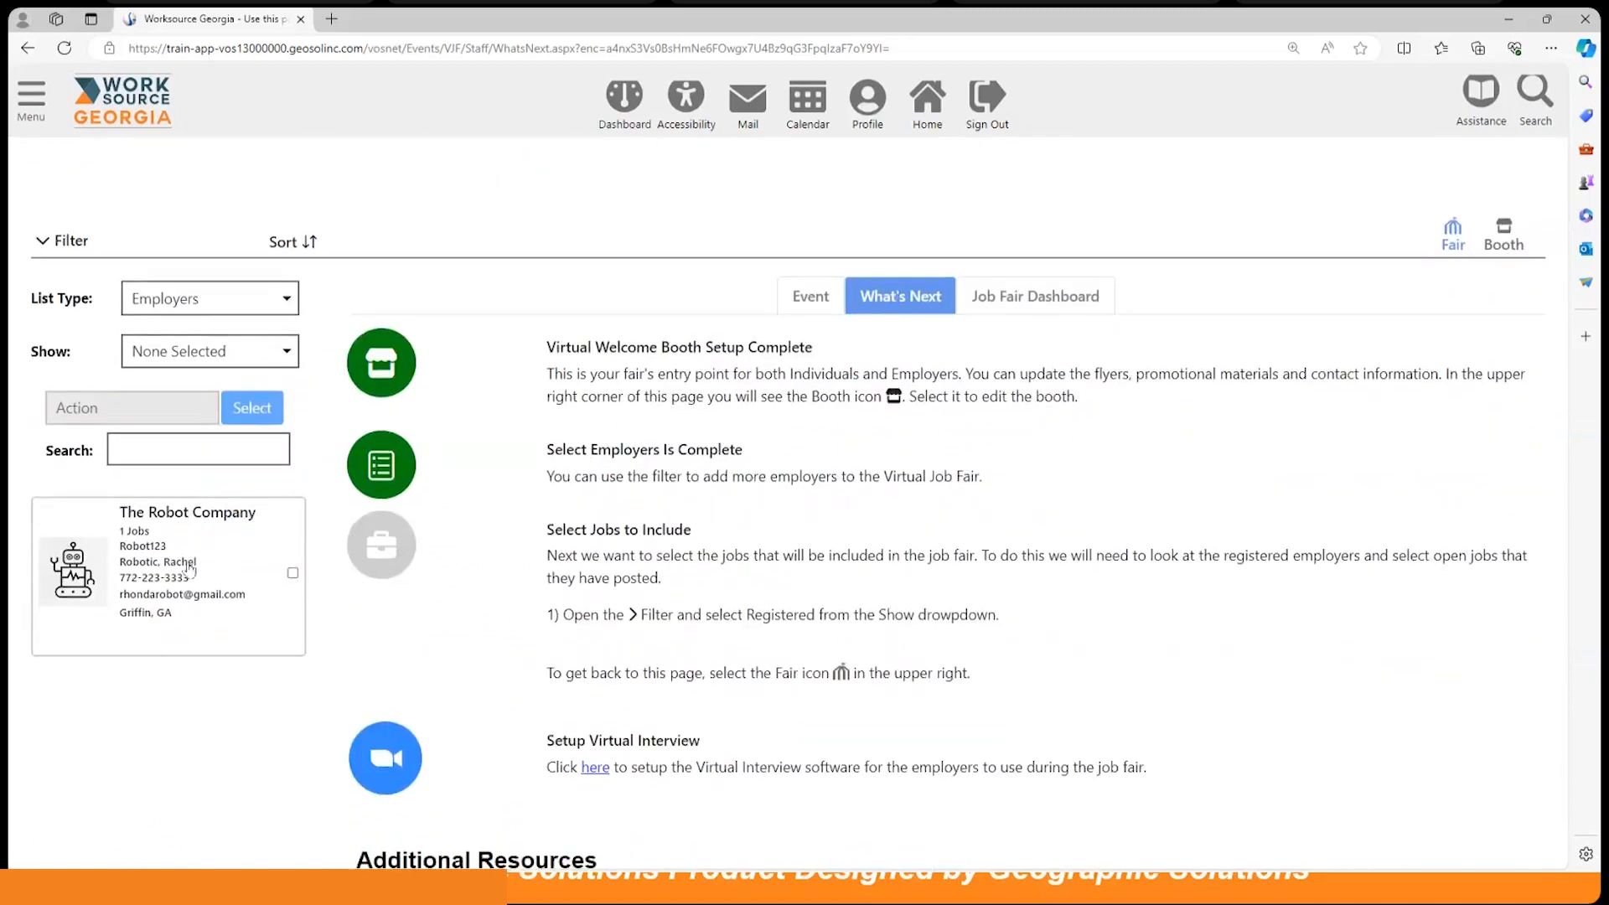
{"action": "scroll", "coordinate": [888, 510], "scroll_direction": "down", "scroll_amount": 2}
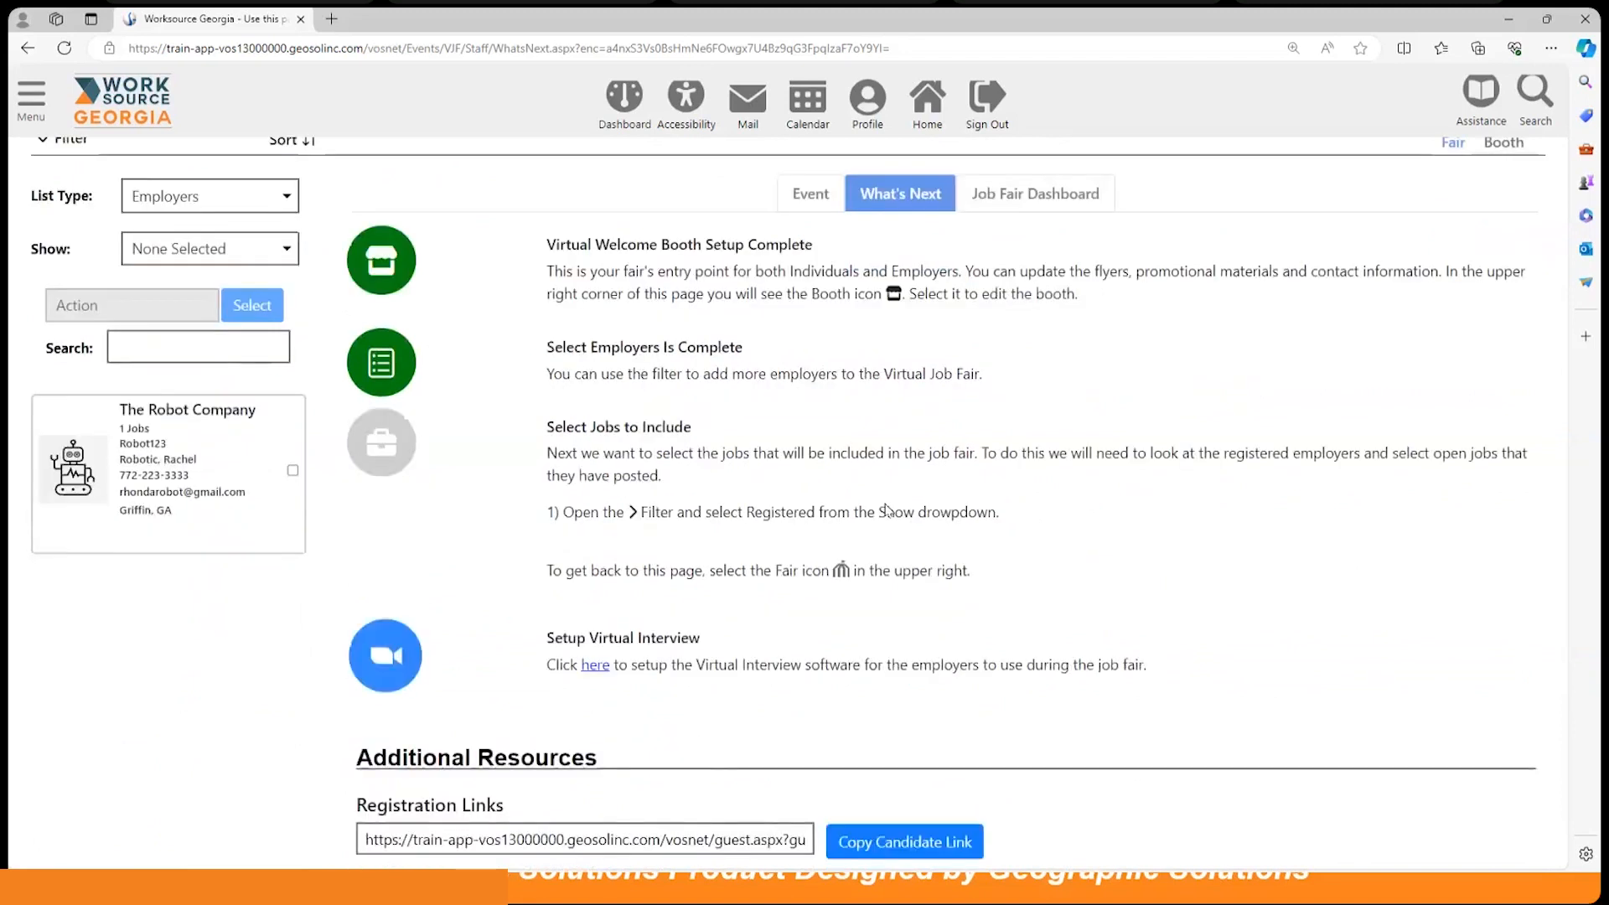
{"action": "scroll", "coordinate": [887, 510], "scroll_direction": "up", "scroll_amount": 2}
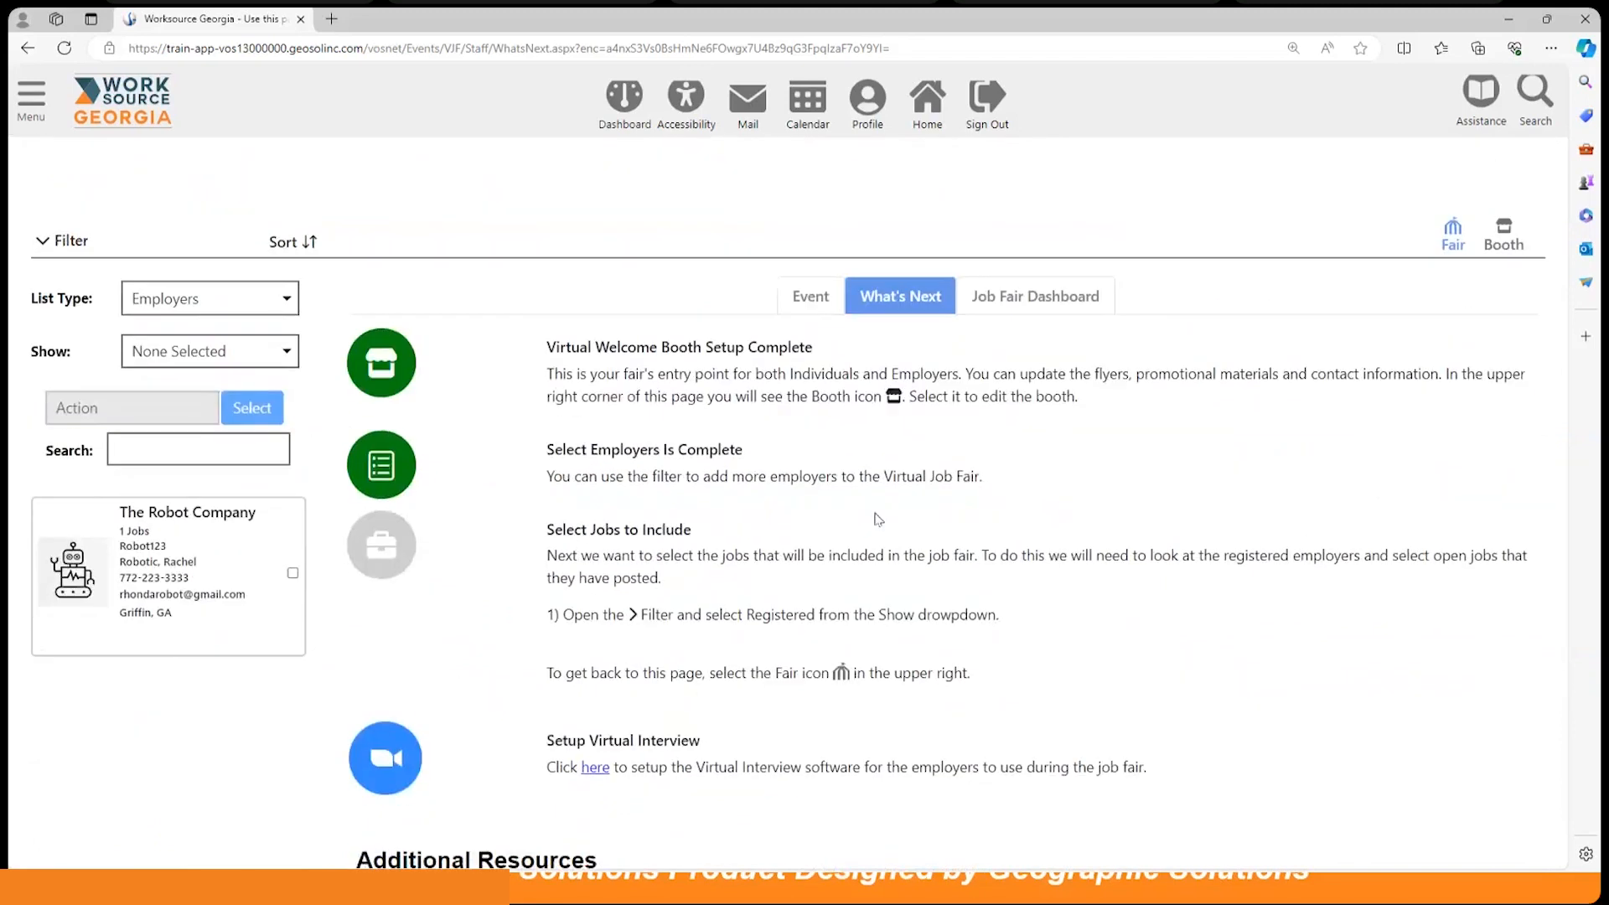
{"action": "left_click", "coordinate": [172, 537]}
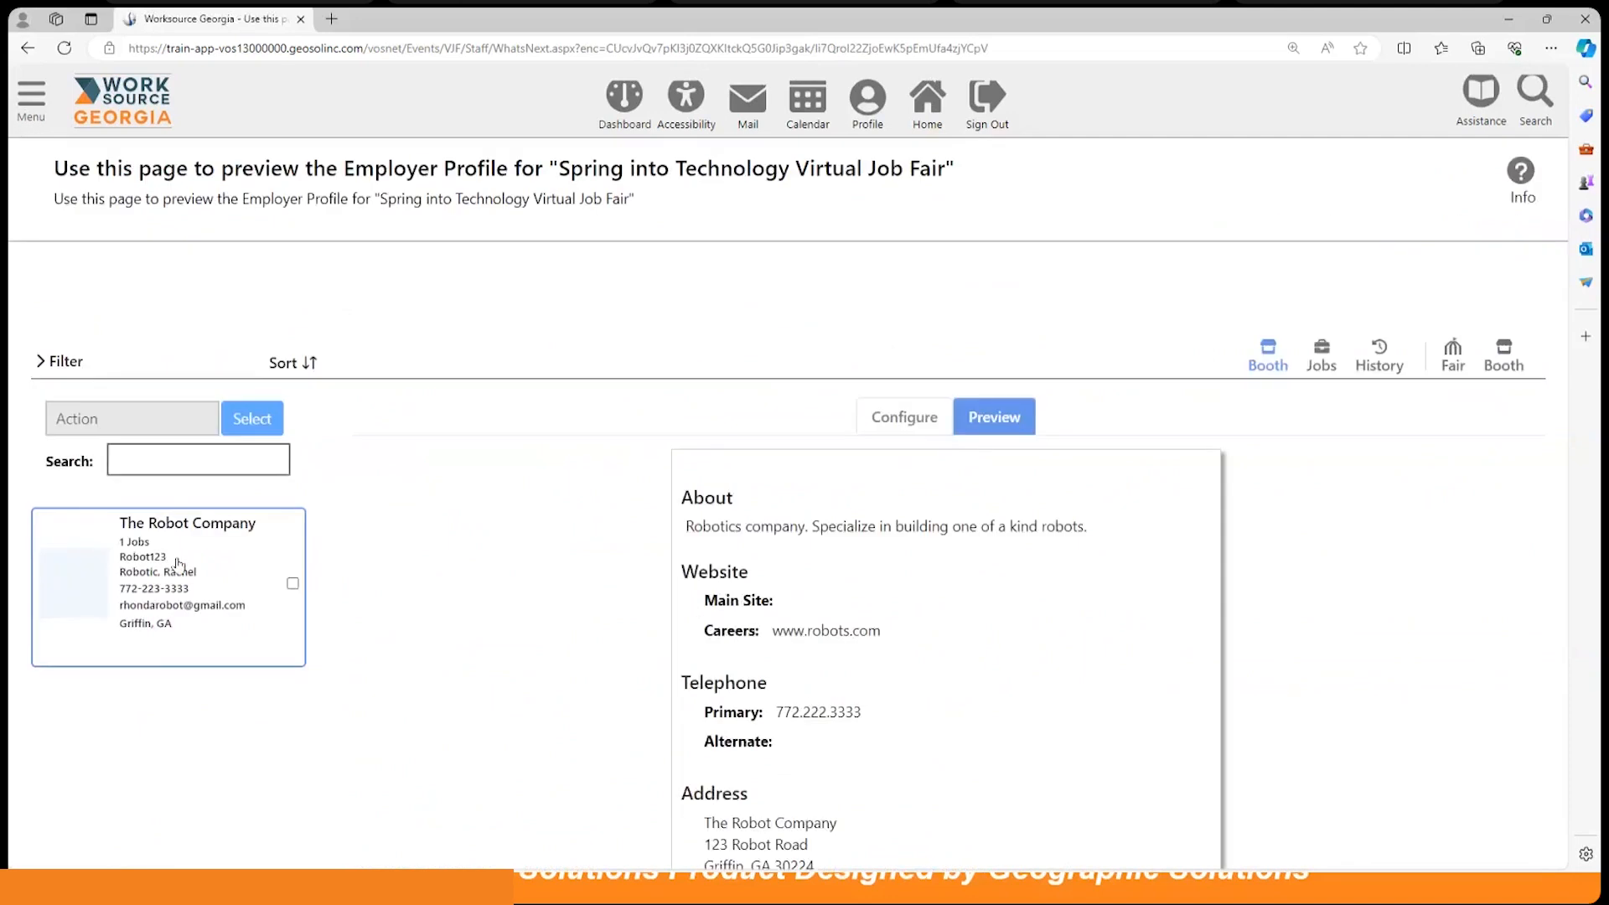
{"action": "scroll", "coordinate": [959, 548], "scroll_direction": "down", "scroll_amount": 3}
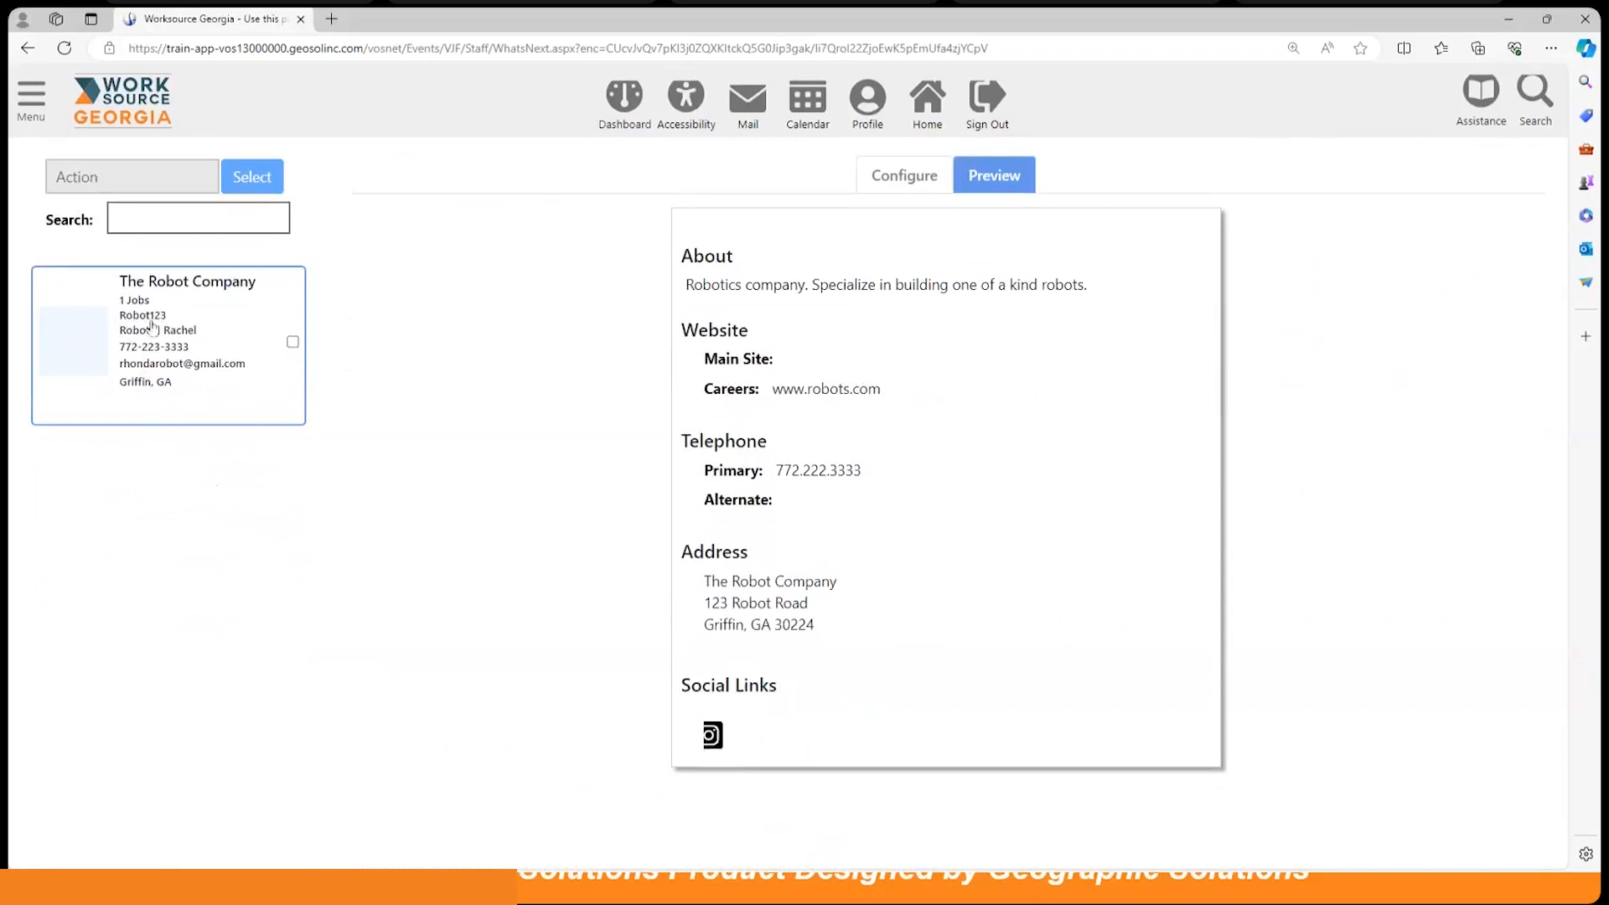
{"action": "scroll", "coordinate": [925, 530], "scroll_direction": "up", "scroll_amount": 3}
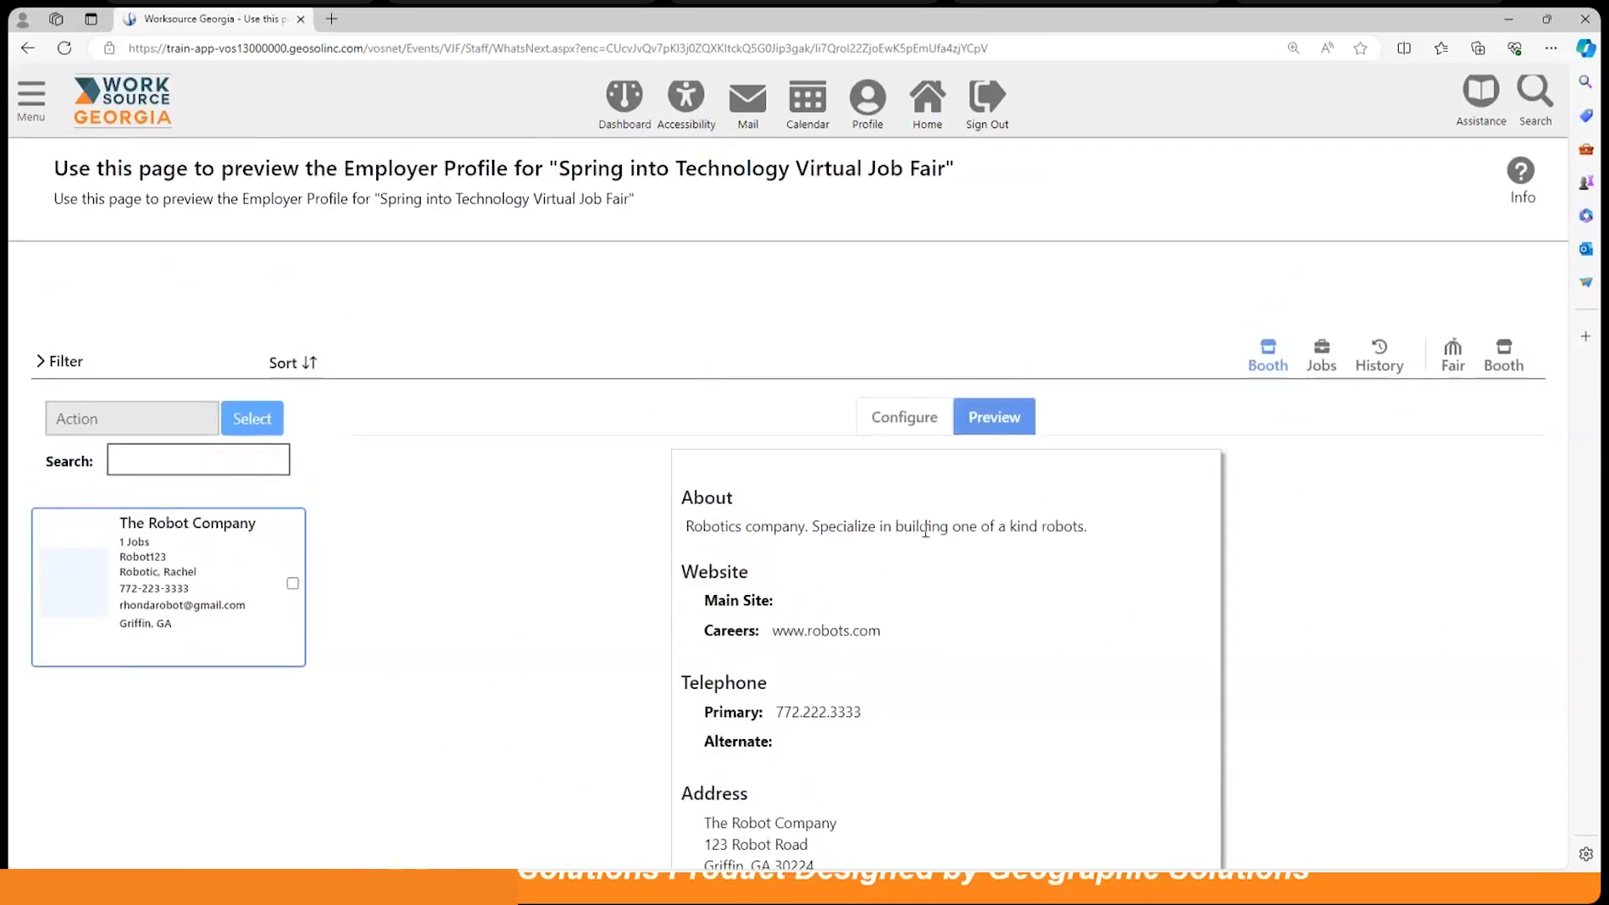
{"action": "scroll", "coordinate": [925, 530], "scroll_direction": "down", "scroll_amount": 3}
{"action": "scroll", "coordinate": [925, 530], "scroll_direction": "up", "scroll_amount": 1}
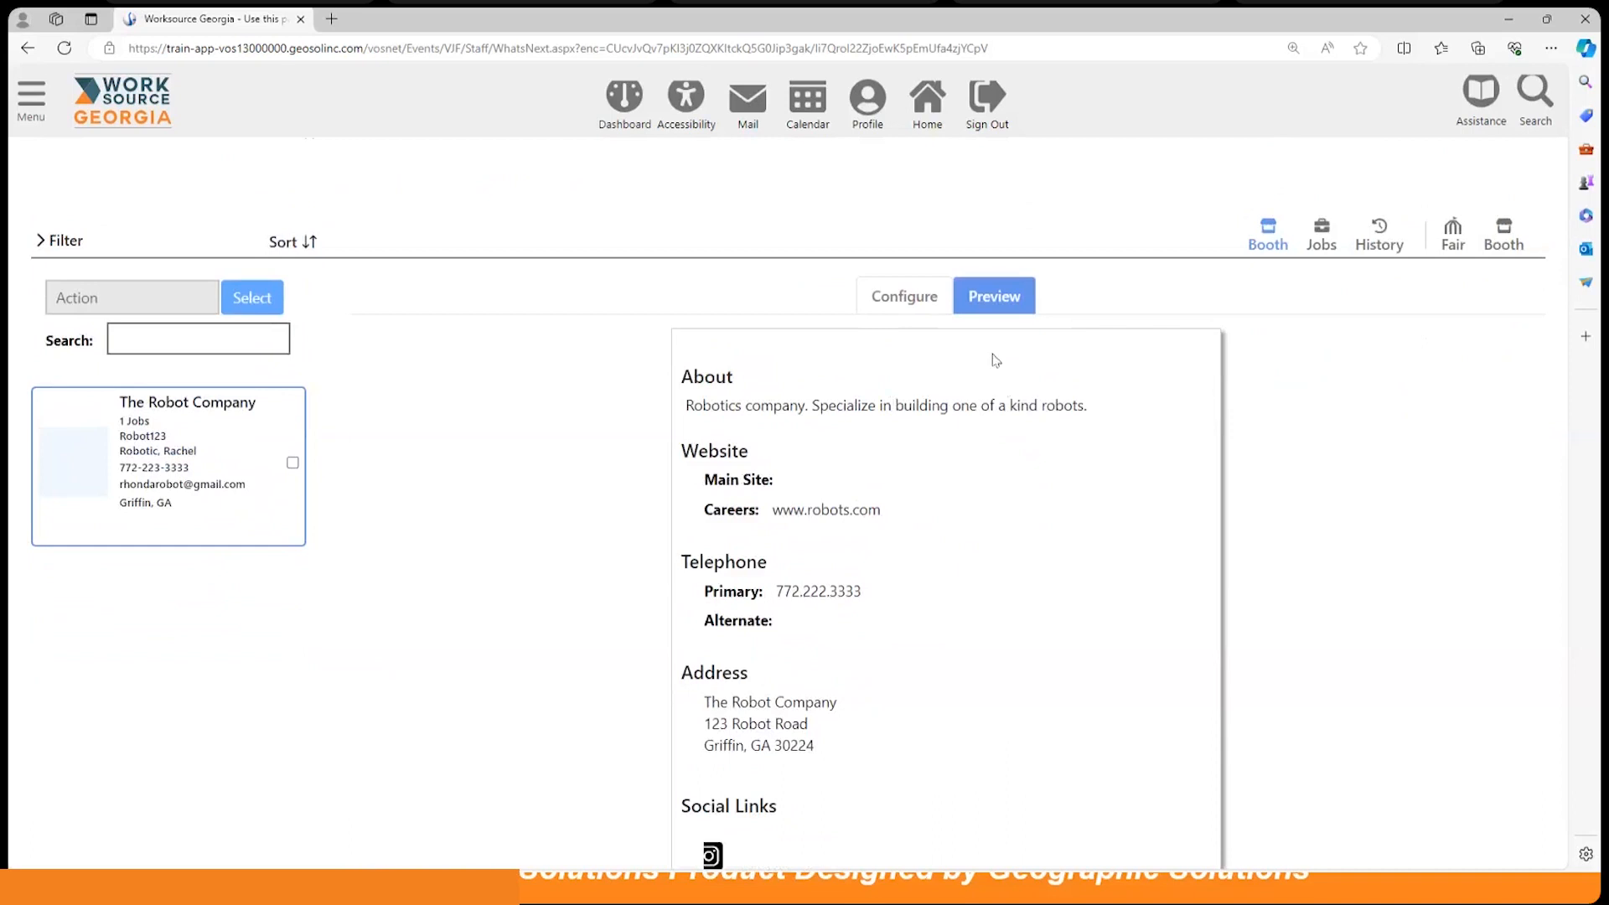
Step: Switch to The Robot Company's Configure tab and scroll to its Logo and Banner sections
{"action": "left_click", "coordinate": [904, 298]}
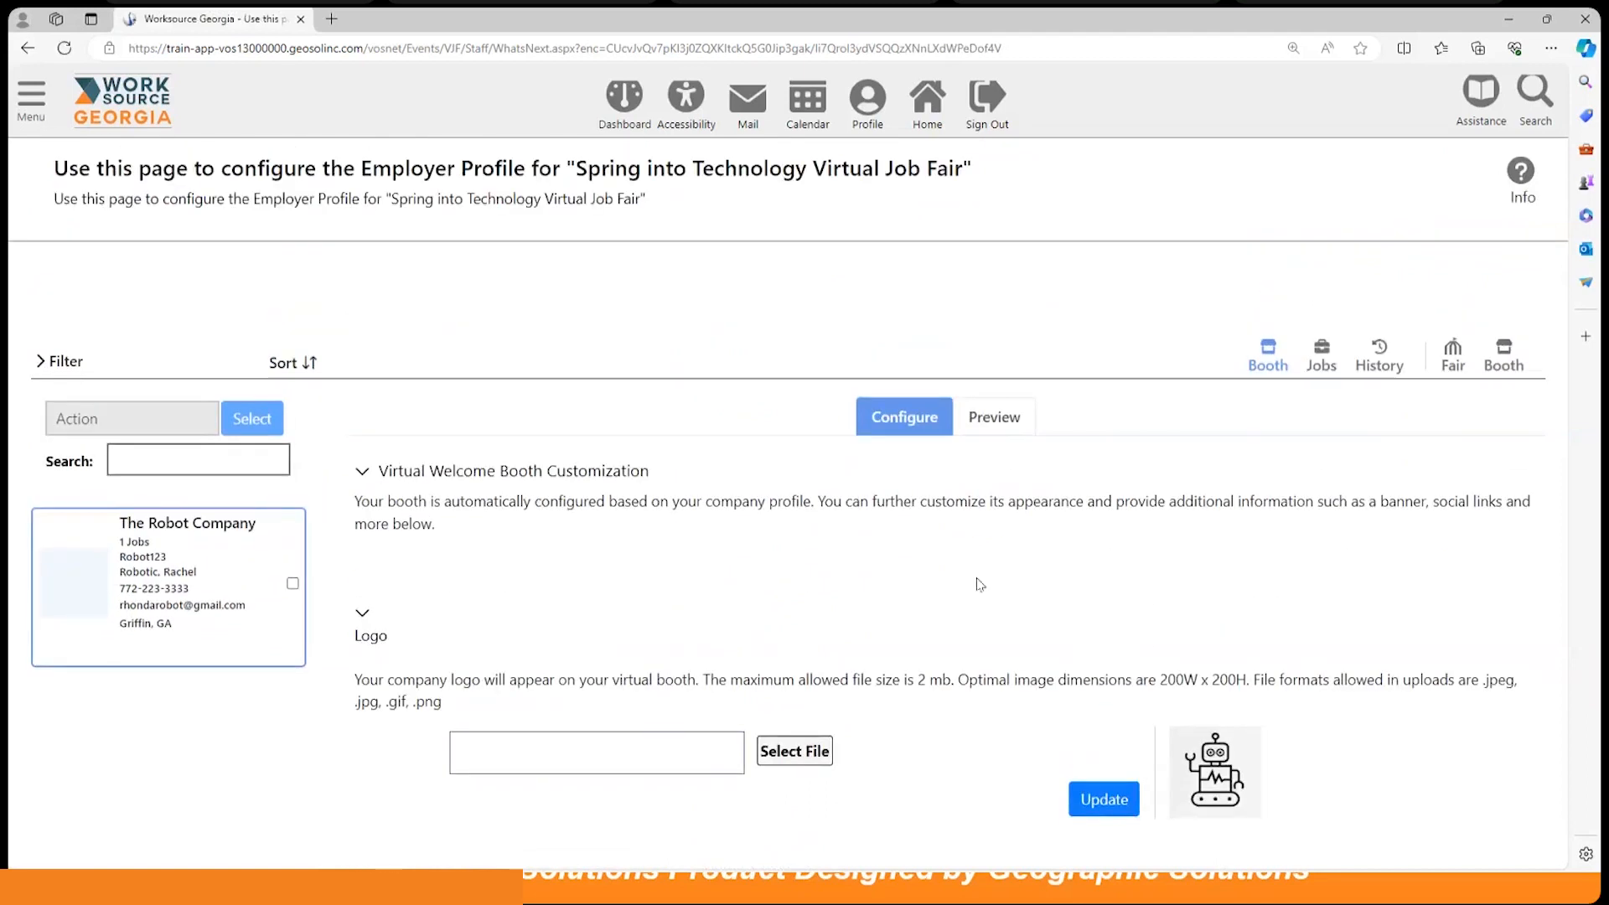
{"action": "scroll", "coordinate": [980, 583], "scroll_direction": "down", "scroll_amount": 2}
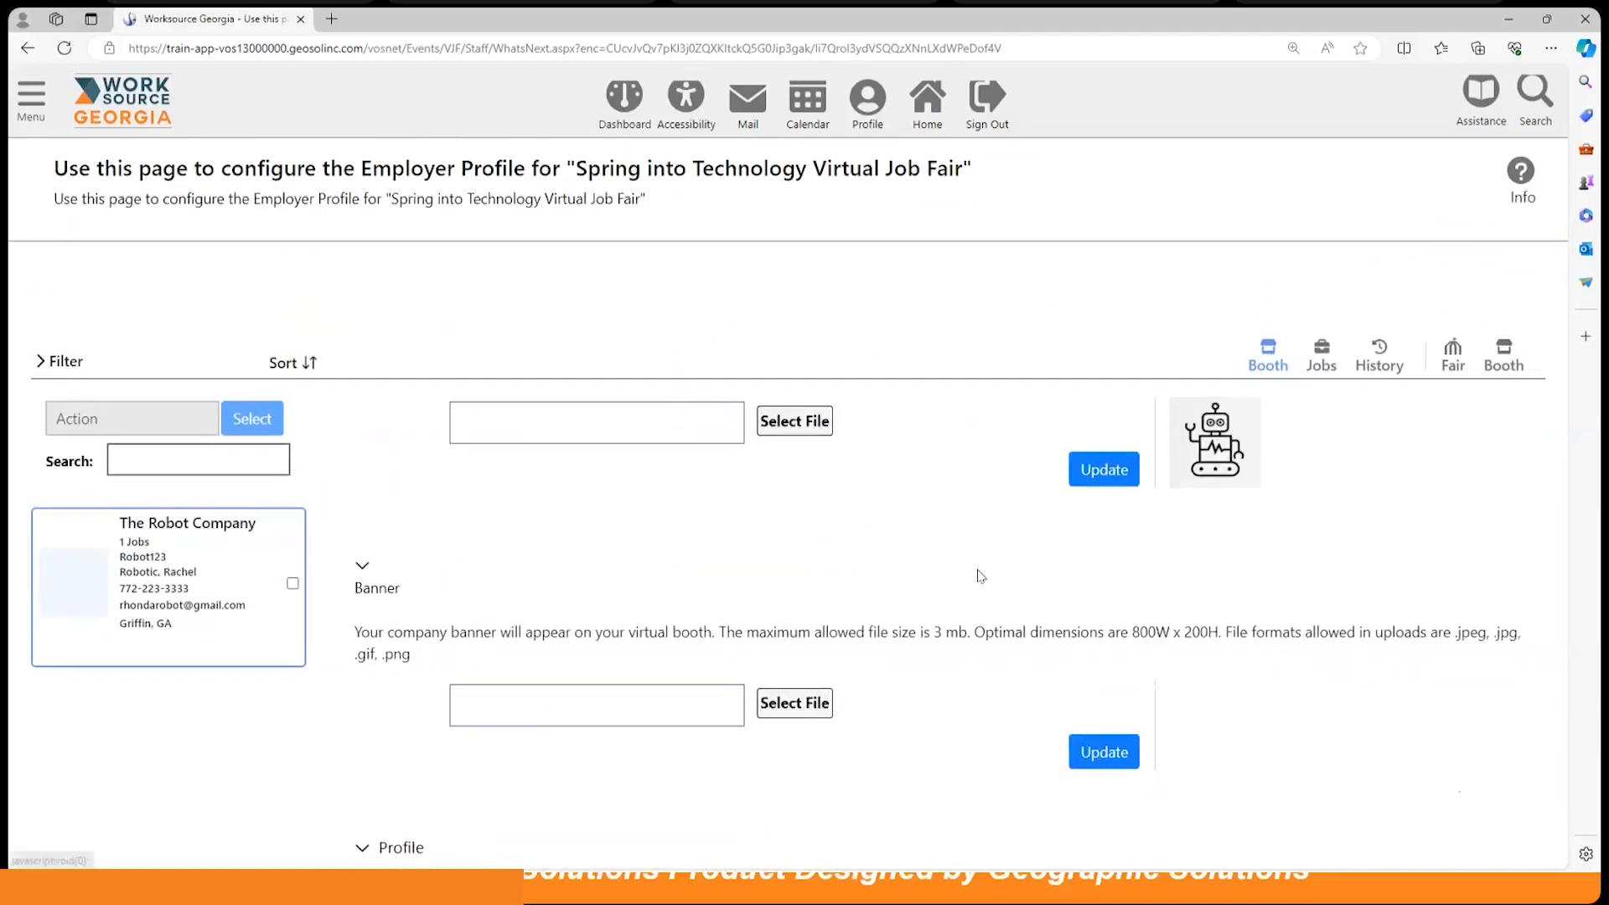
{"action": "scroll", "coordinate": [984, 565], "scroll_direction": "up", "scroll_amount": 1}
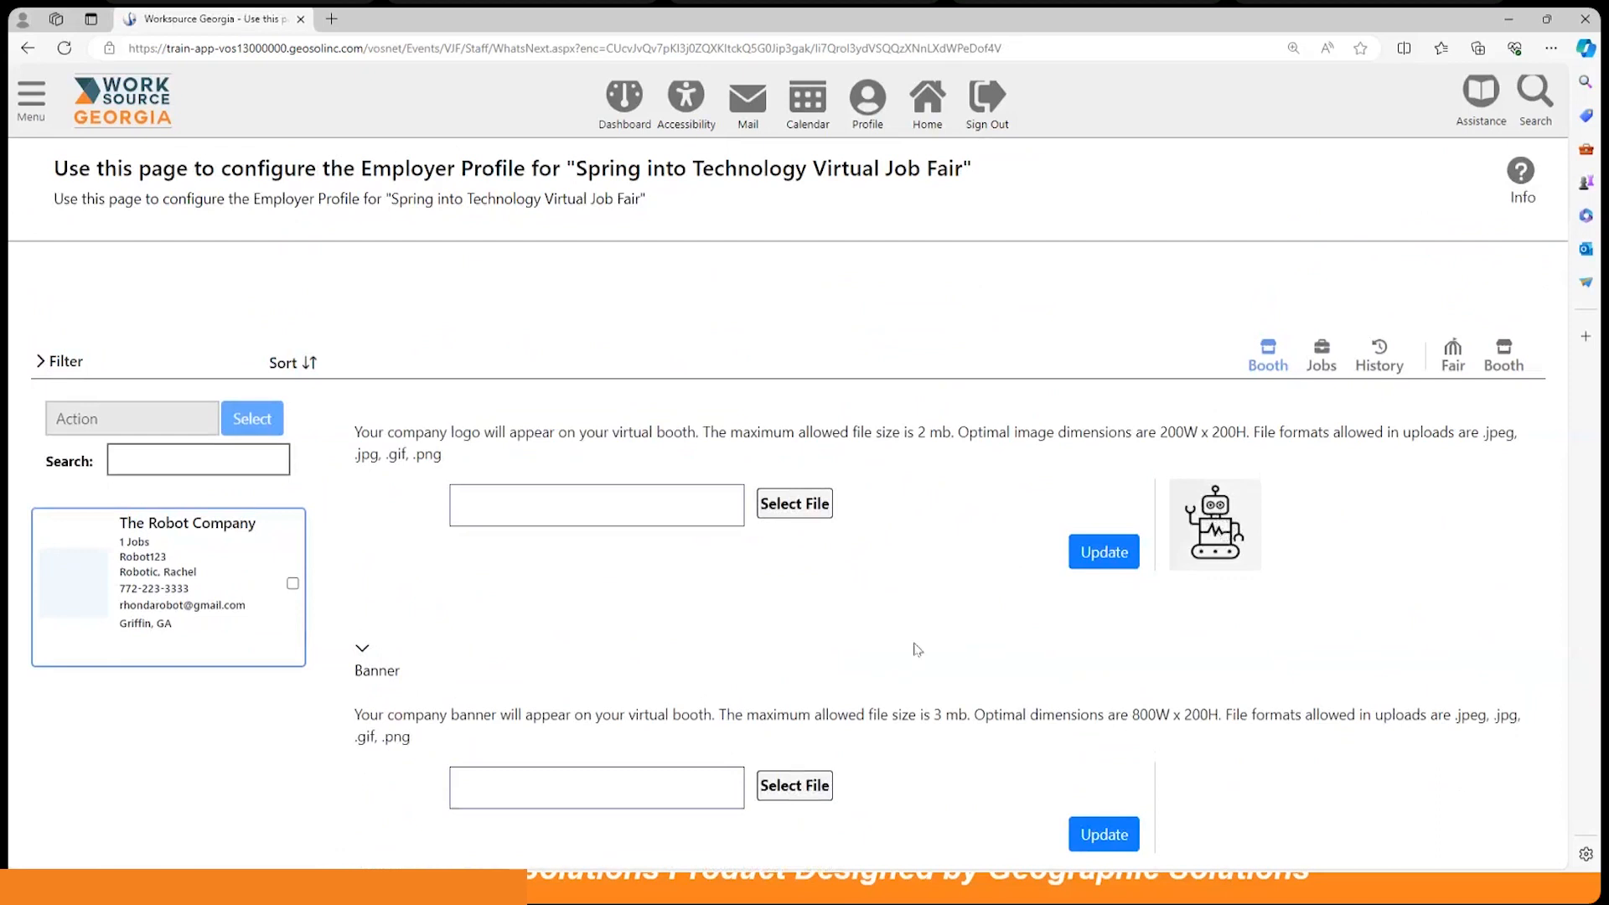
{"action": "scroll", "coordinate": [879, 671], "scroll_direction": "down", "scroll_amount": 2}
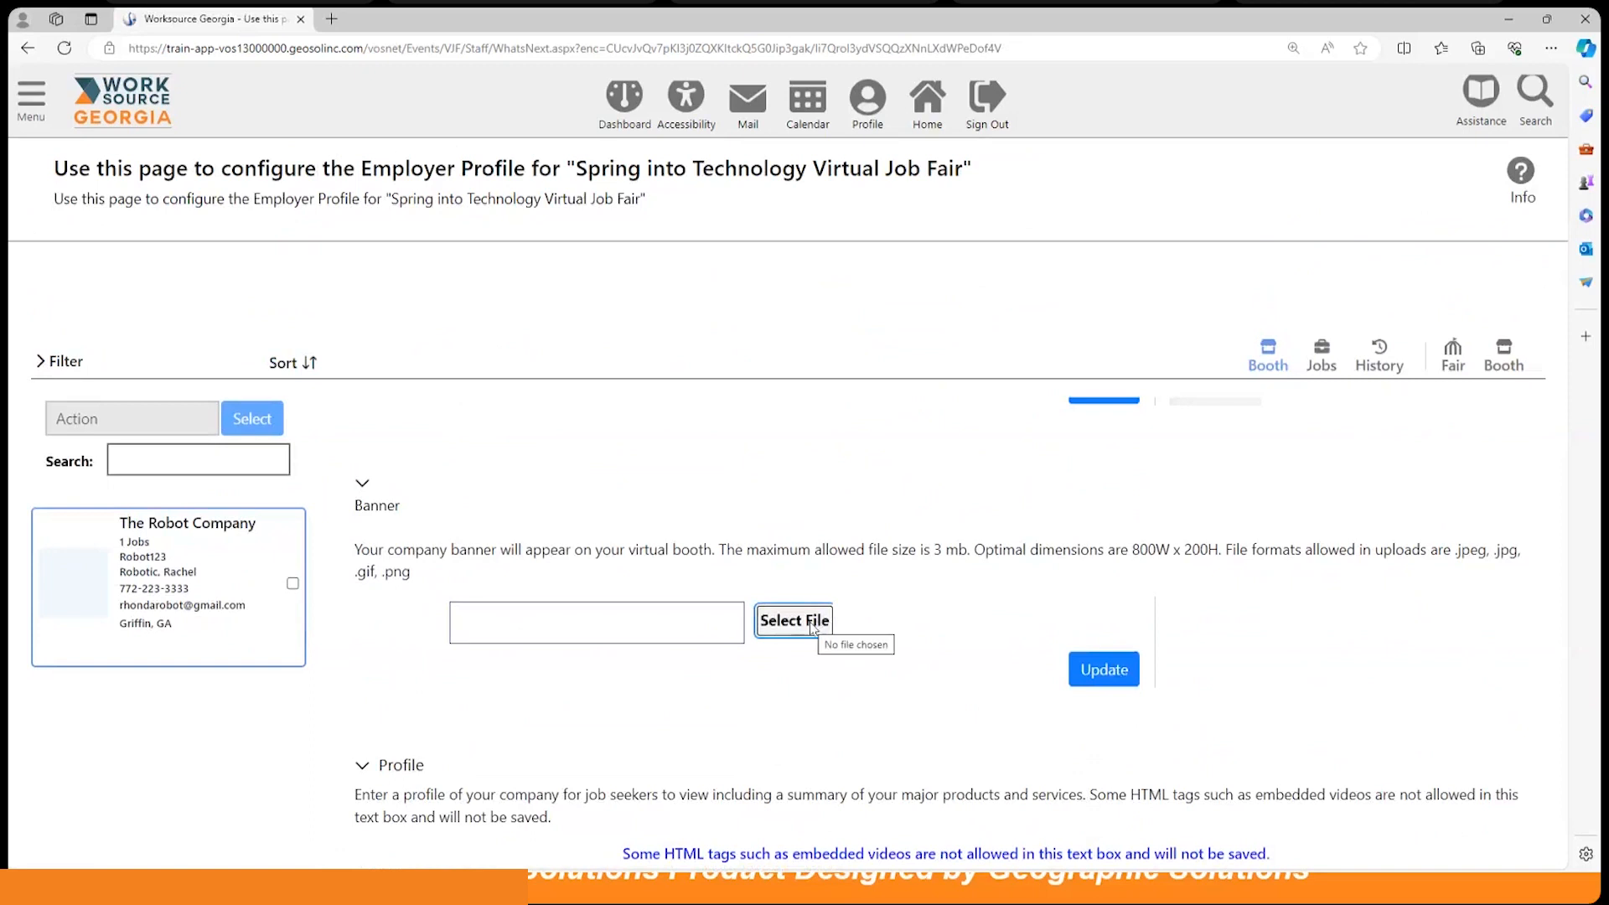
Step: Upload 'Screenshot 2024-04-10 230105.png' as The Robot Company's booth banner and update it
{"action": "left_click", "coordinate": [810, 624]}
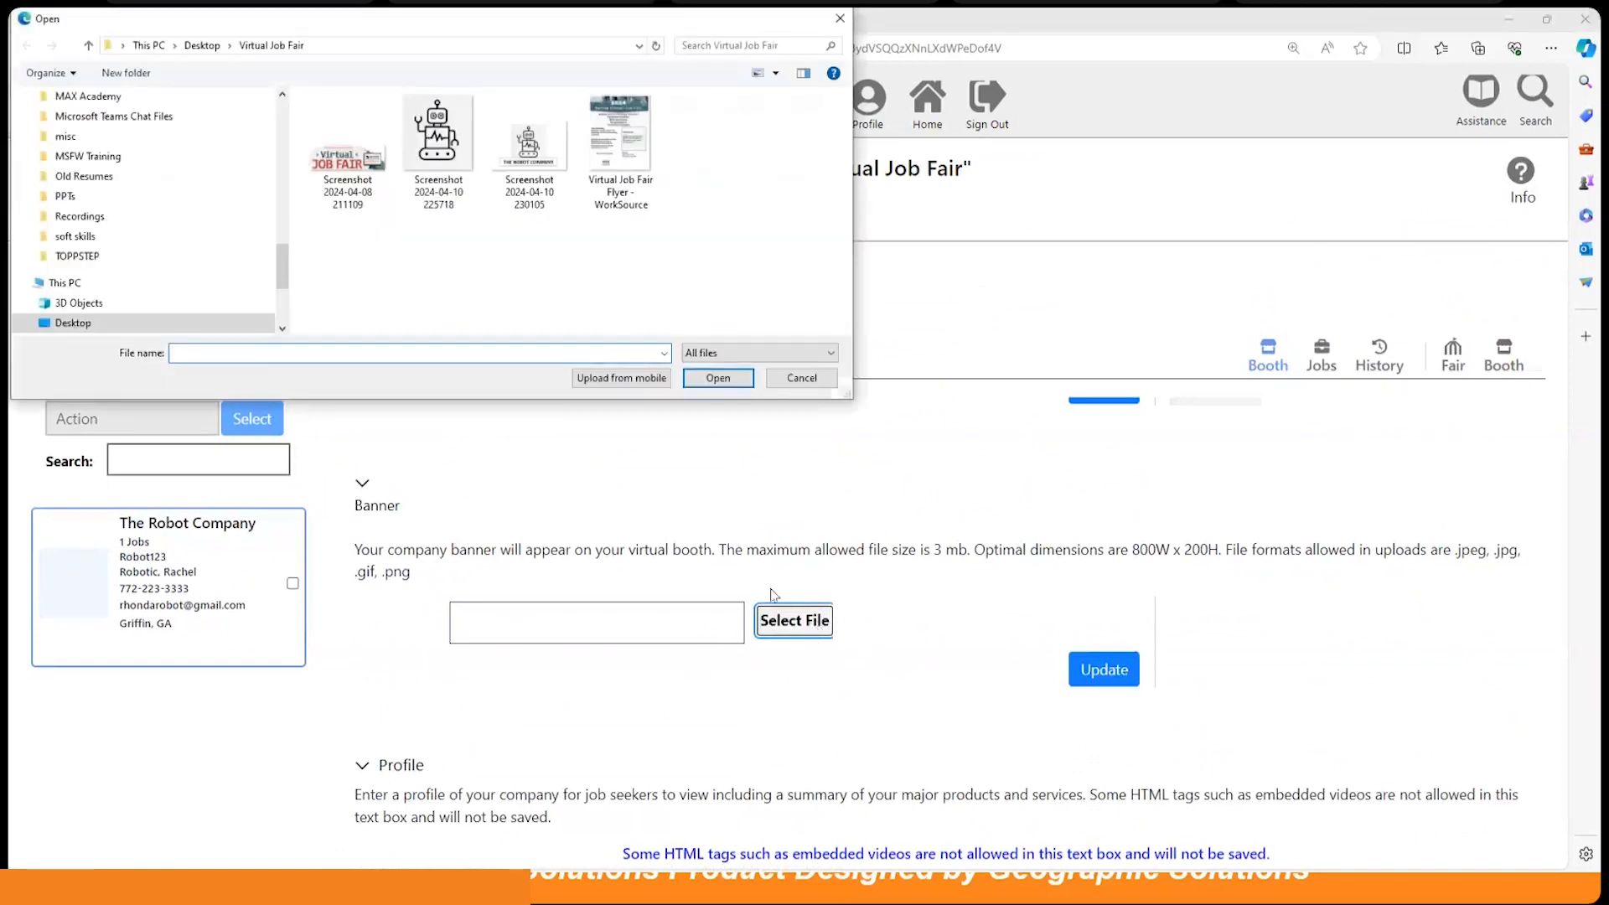
{"action": "left_click", "coordinate": [531, 161]}
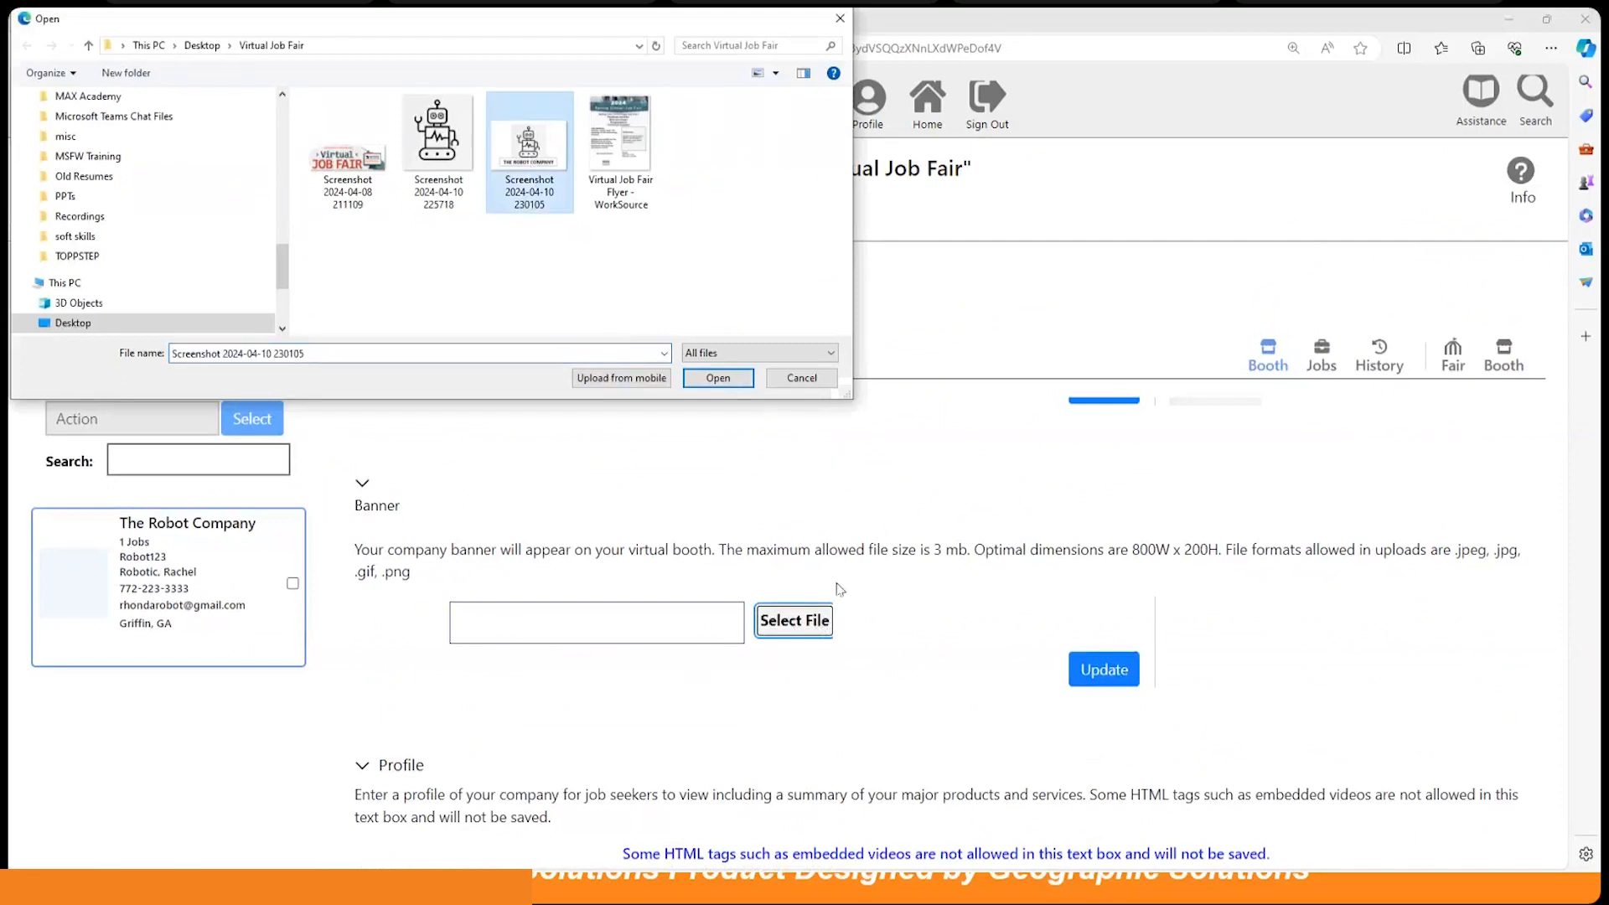
{"action": "left_click", "coordinate": [717, 378]}
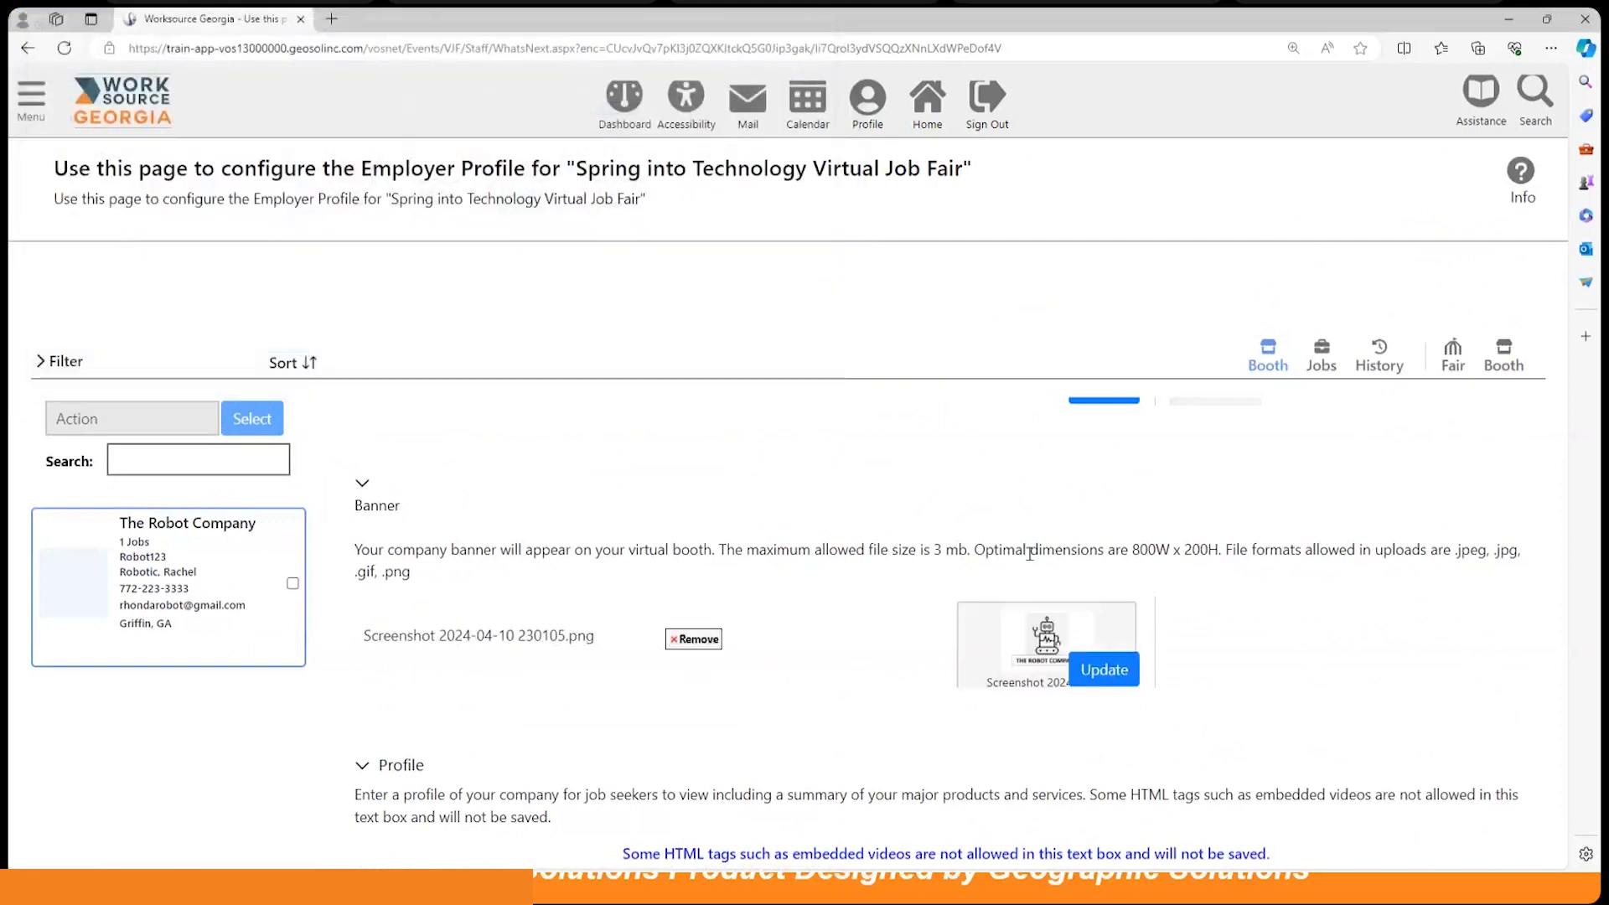
{"action": "left_click", "coordinate": [1102, 673]}
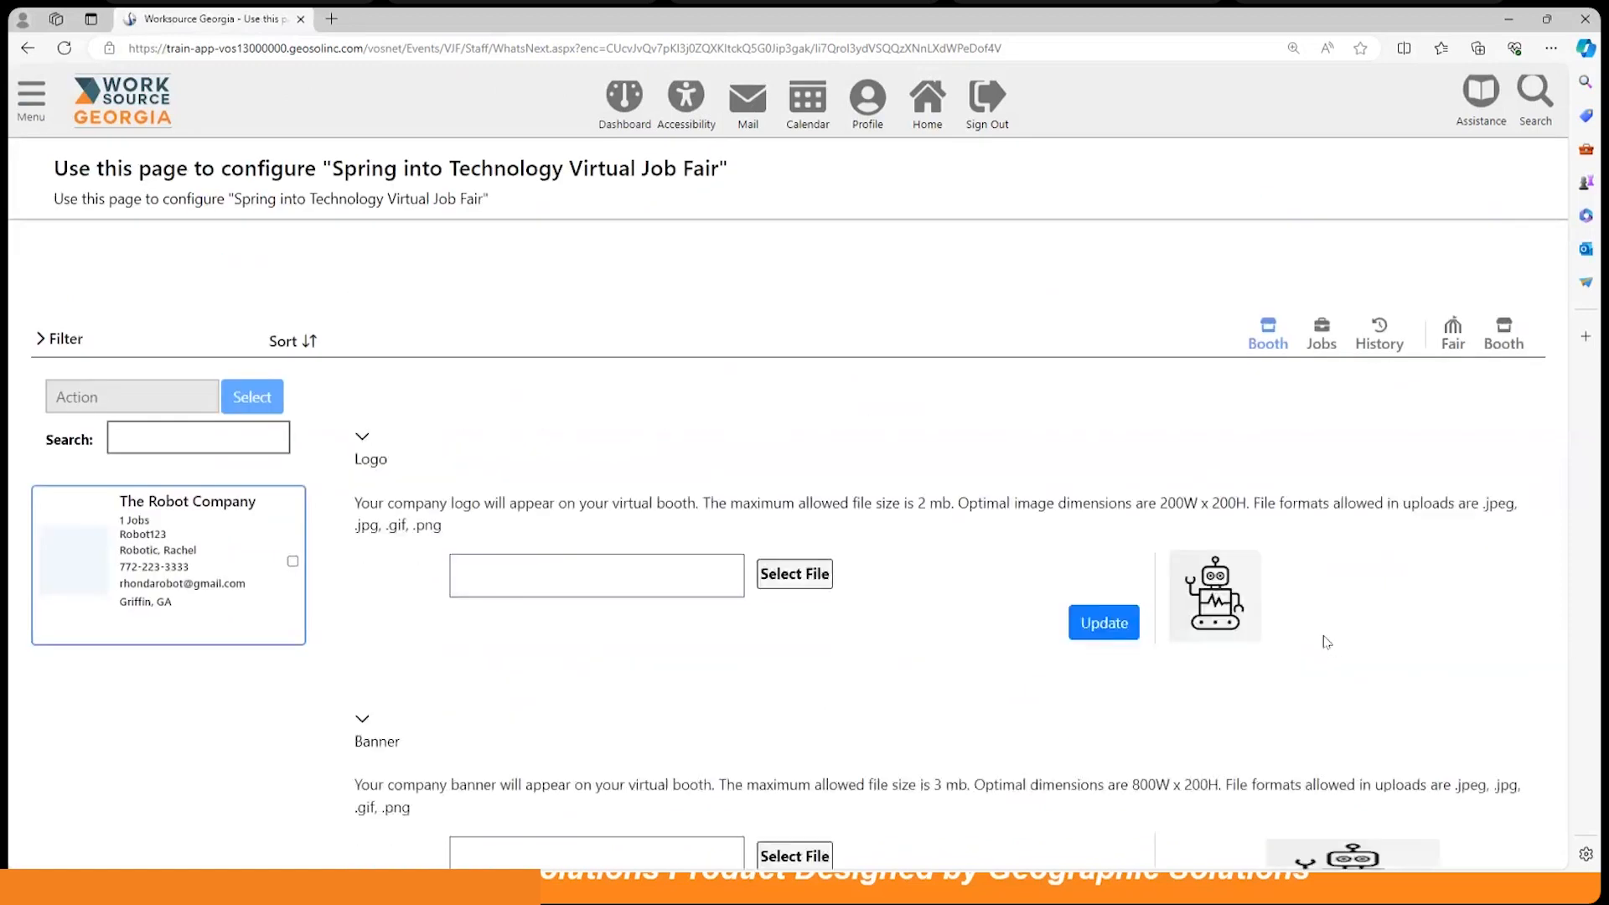
Step: Scroll the booth configuration page past Address down to the Website section
{"action": "scroll", "coordinate": [1326, 642], "scroll_direction": "down", "scroll_amount": 5}
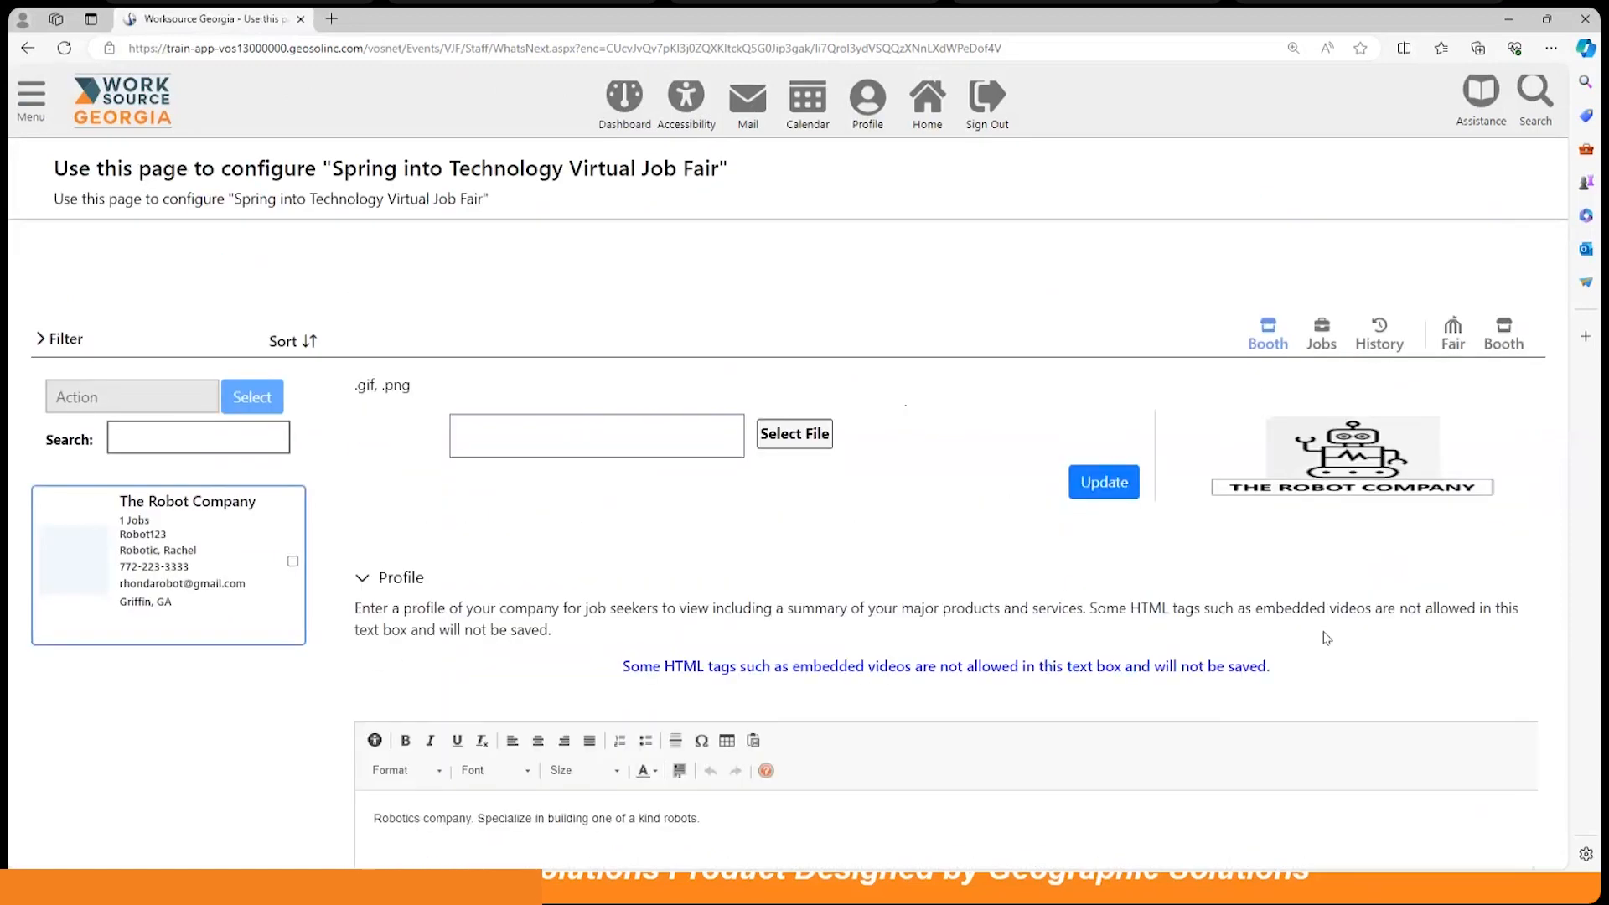
{"action": "scroll", "coordinate": [1325, 638], "scroll_direction": "down", "scroll_amount": 2}
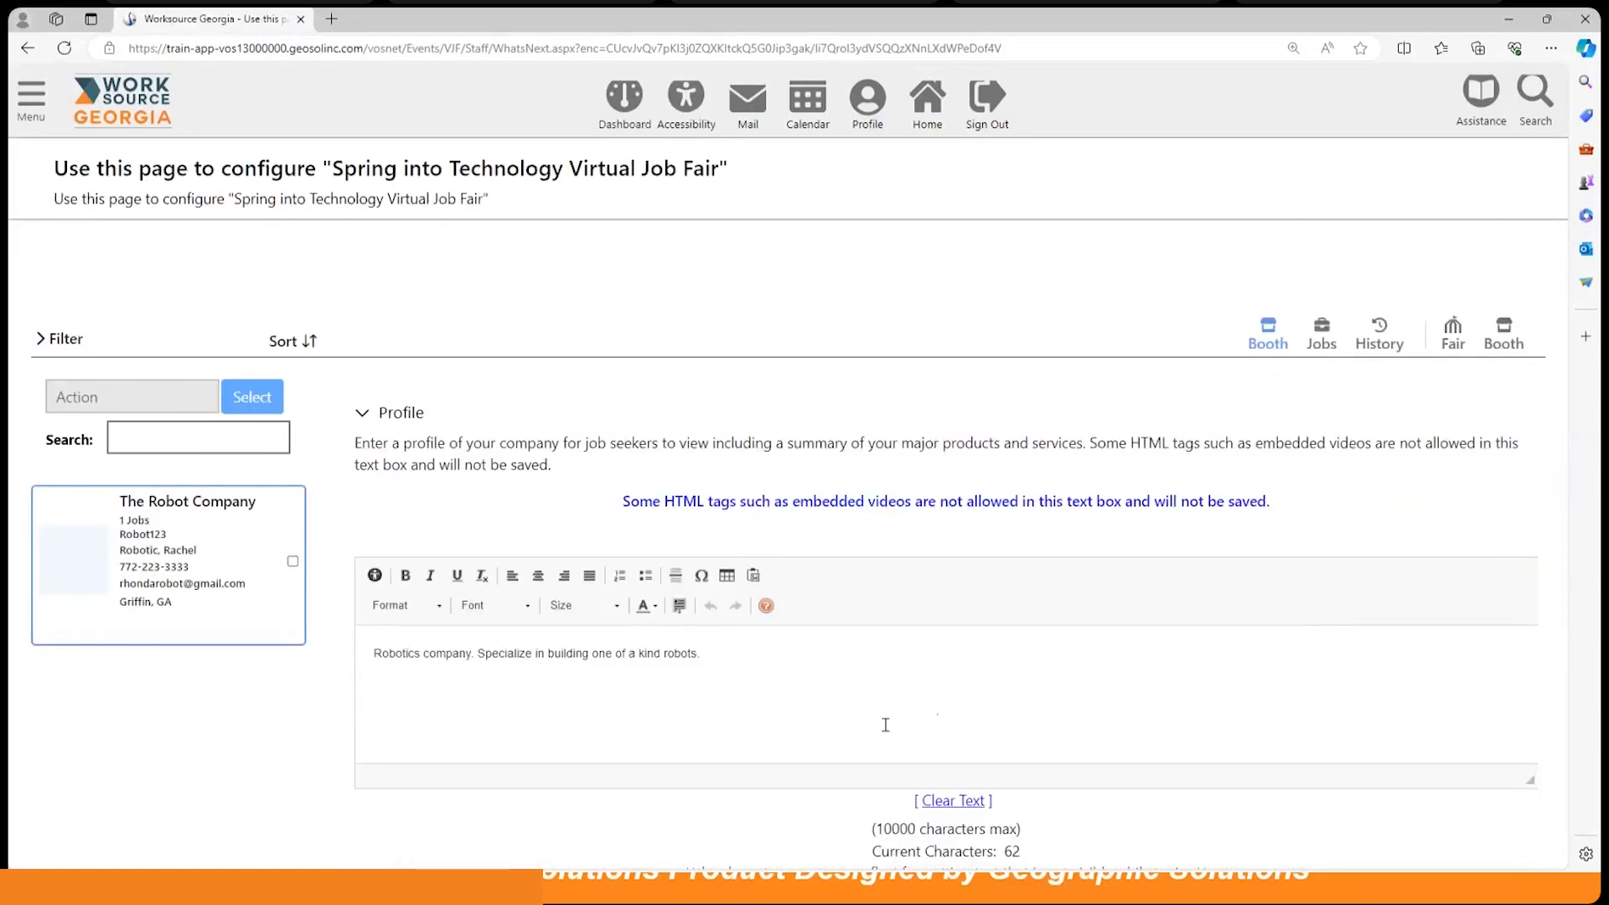
{"action": "scroll", "coordinate": [897, 708], "scroll_direction": "up", "scroll_amount": 1}
{"action": "scroll", "coordinate": [897, 705], "scroll_direction": "down", "scroll_amount": 3}
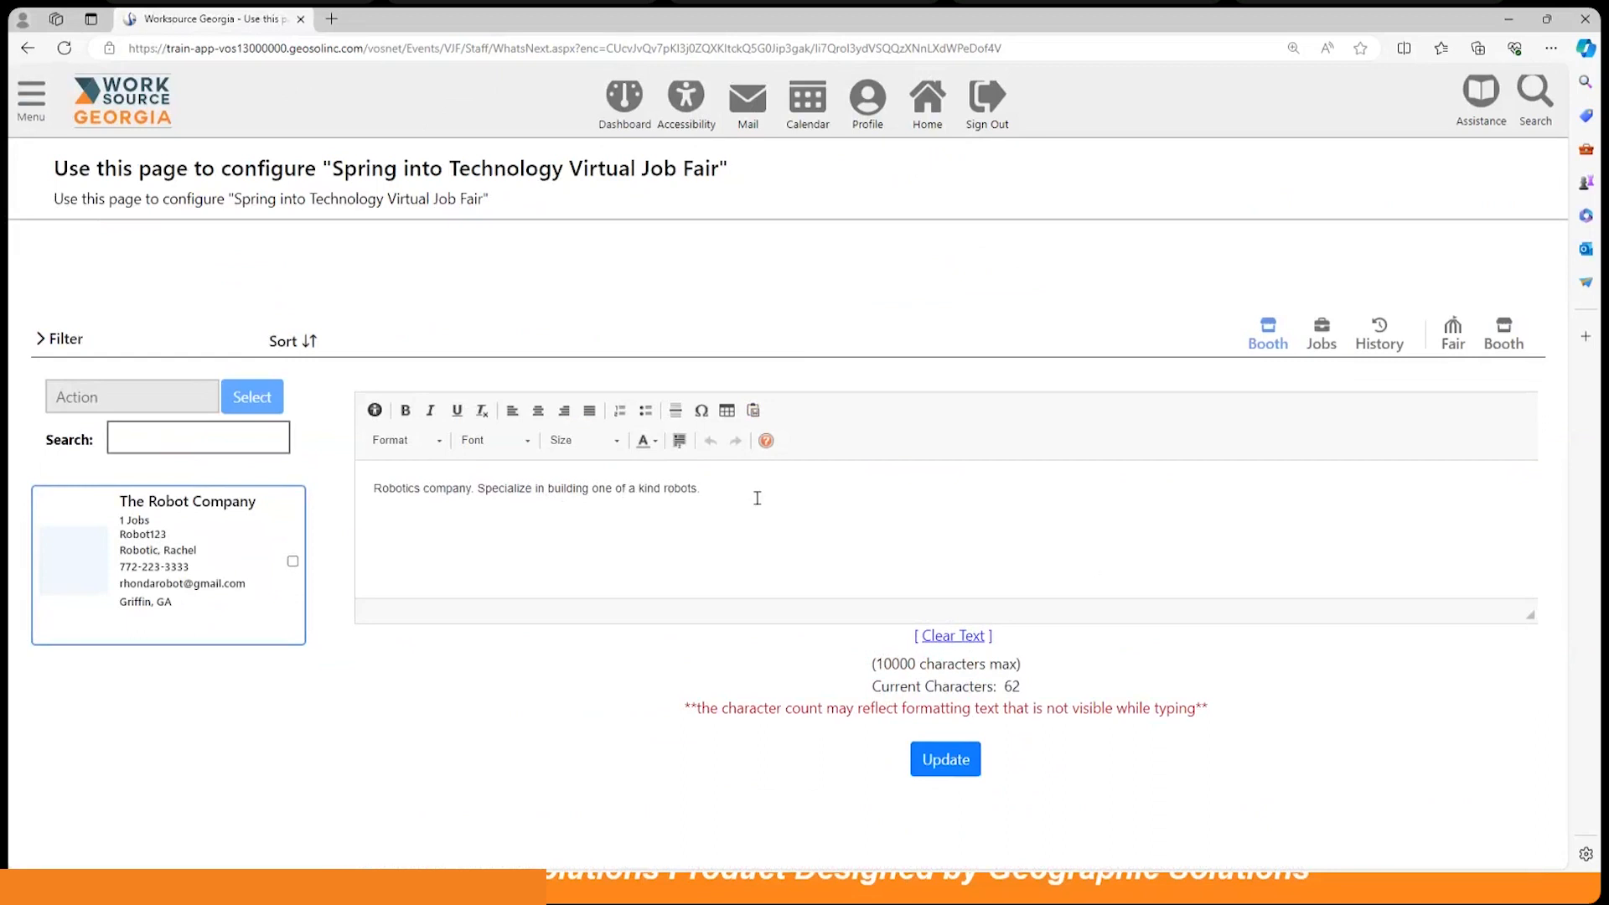
{"action": "scroll", "coordinate": [1090, 692], "scroll_direction": "down", "scroll_amount": 5}
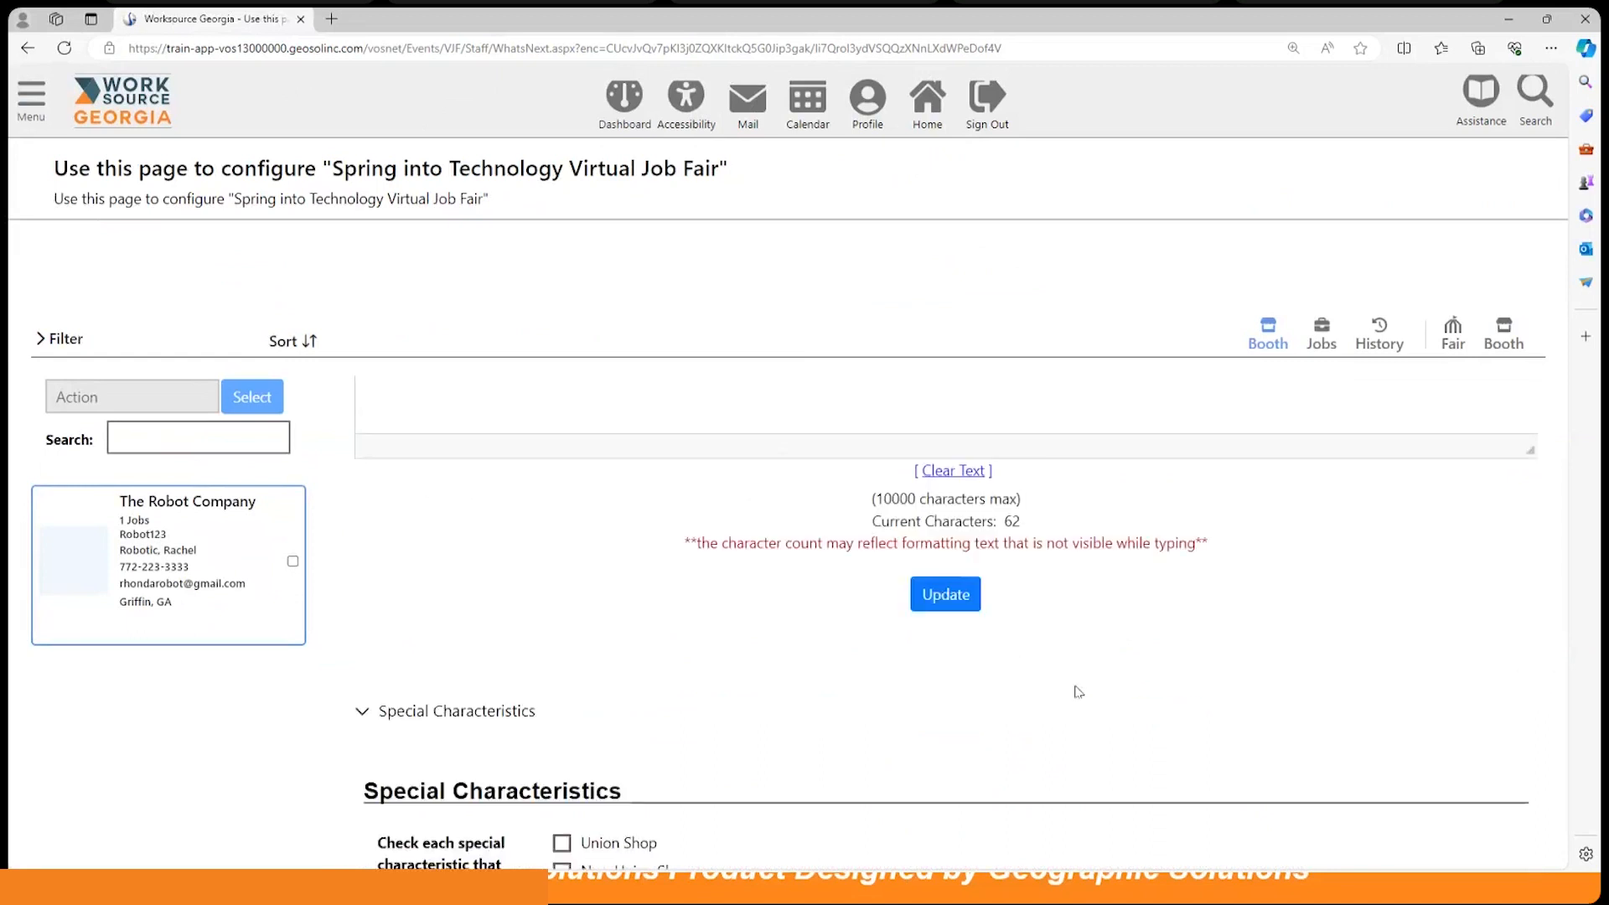
{"action": "scroll", "coordinate": [1079, 692], "scroll_direction": "down", "scroll_amount": 5}
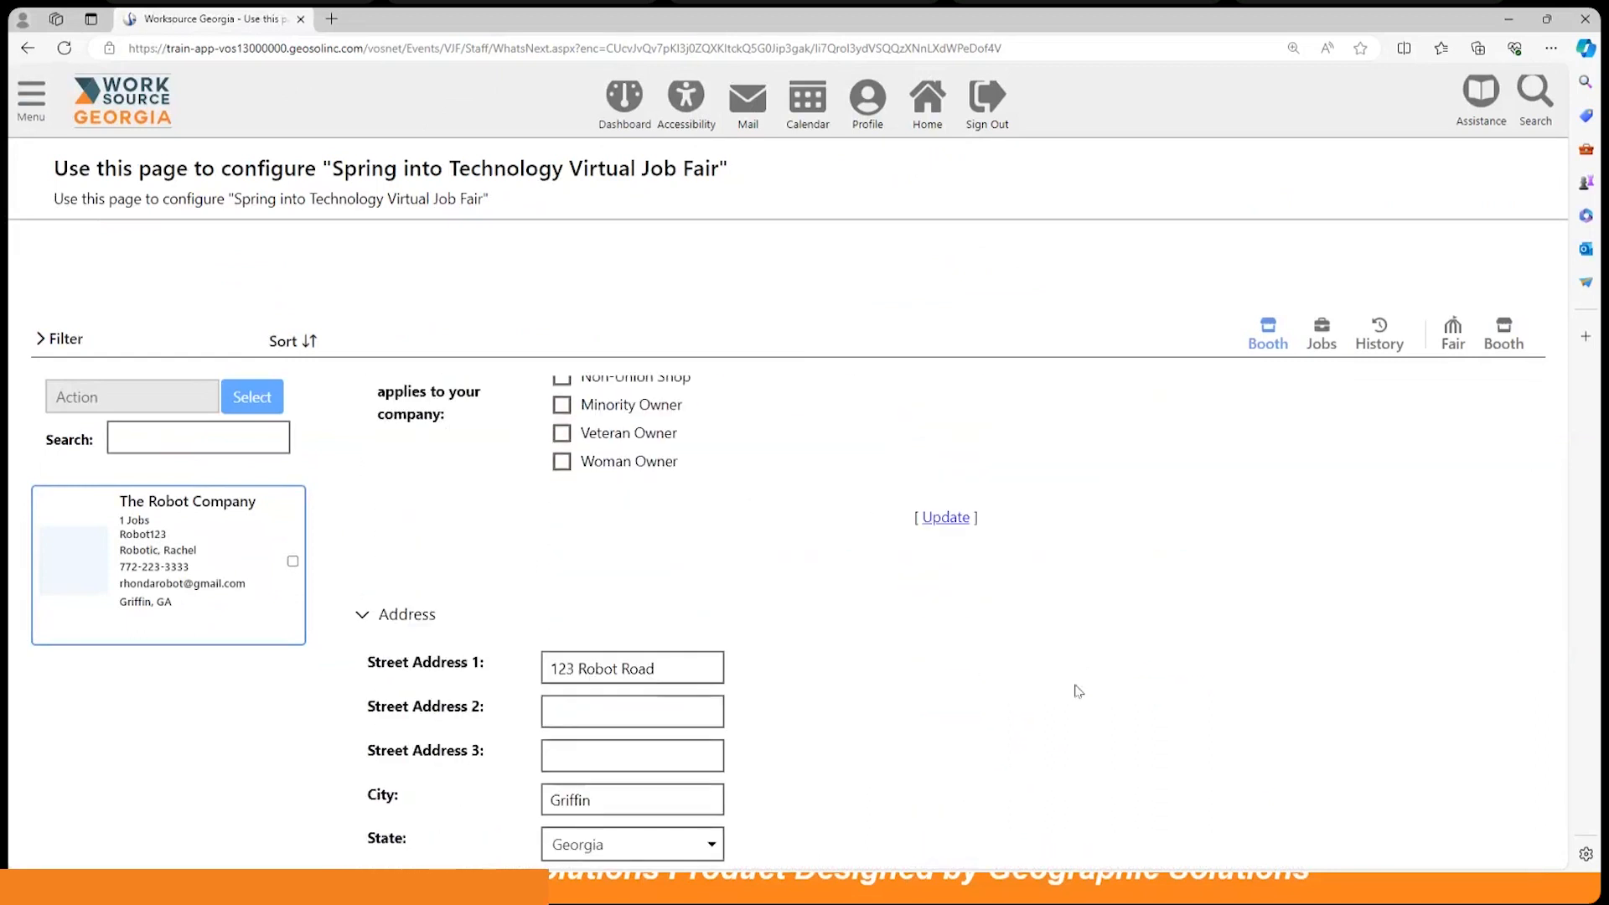
{"action": "scroll", "coordinate": [1078, 692], "scroll_direction": "down", "scroll_amount": 3}
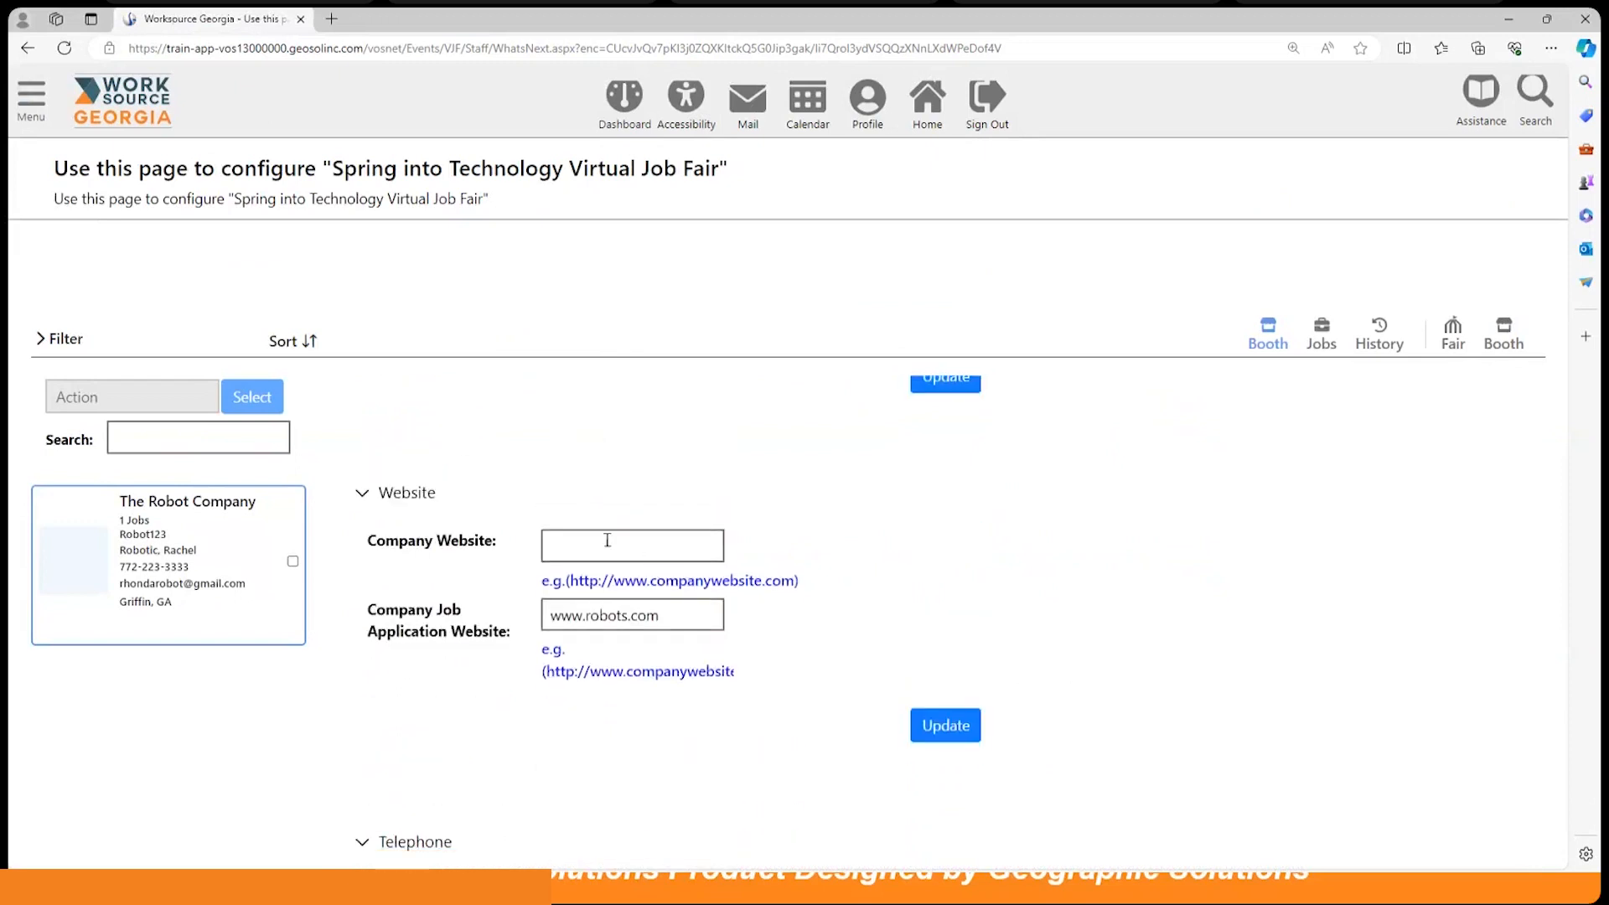
{"action": "left_click", "coordinate": [606, 539]}
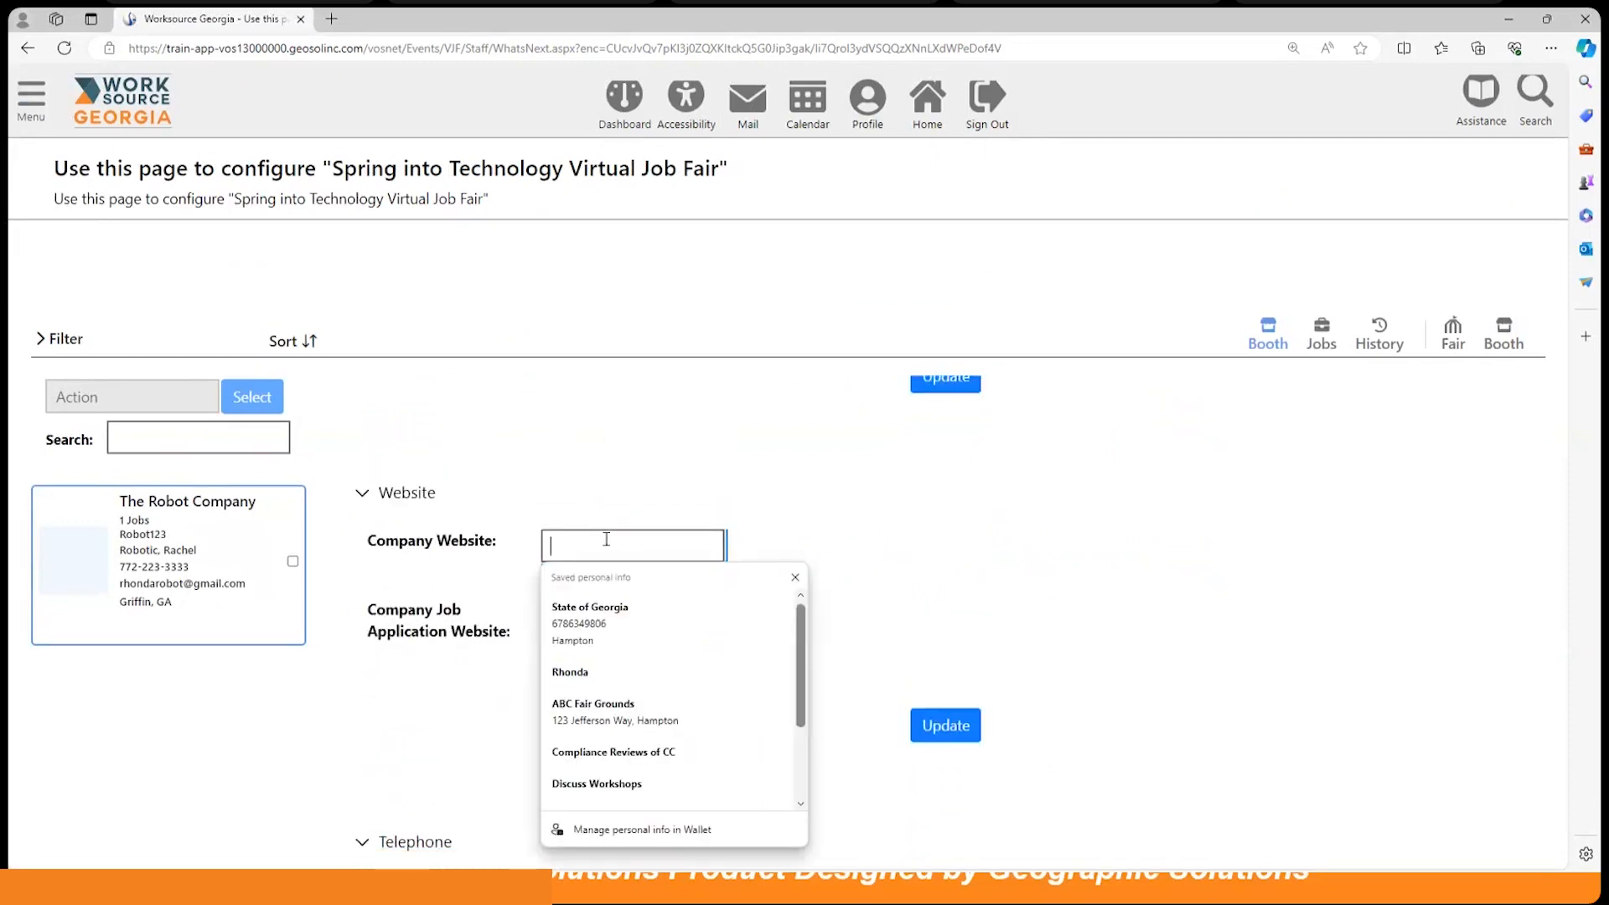
{"action": "type", "text": "www.ro"}
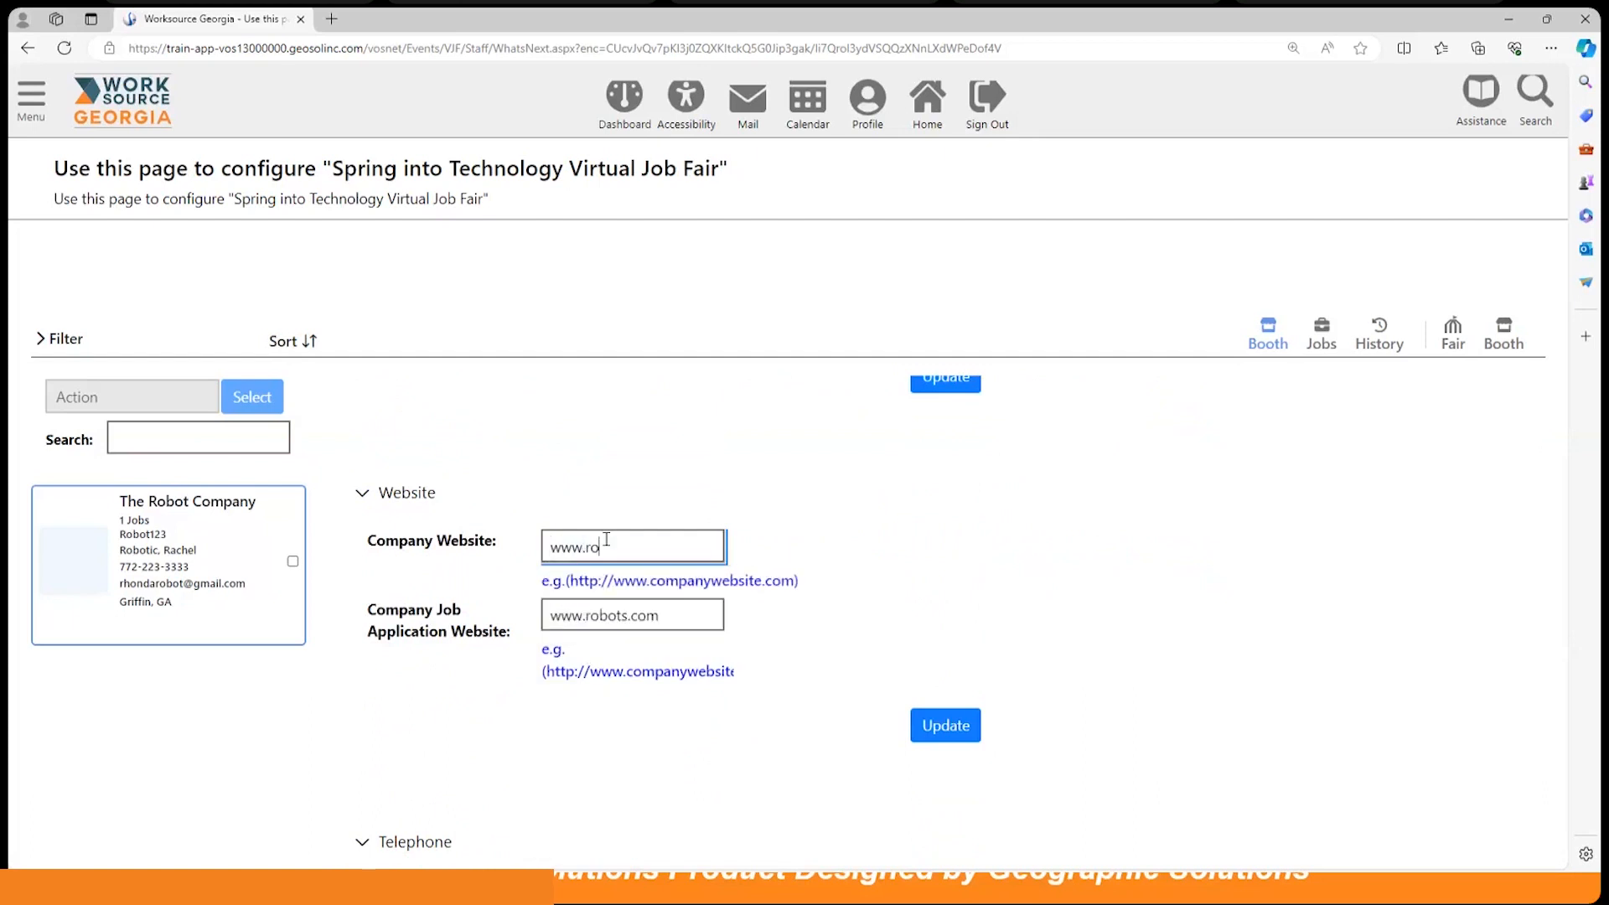
{"action": "type", "text": "bots.com"}
{"action": "left_click", "coordinate": [951, 555]}
{"action": "scroll", "coordinate": [1112, 632], "scroll_direction": "down", "scroll_amount": 1}
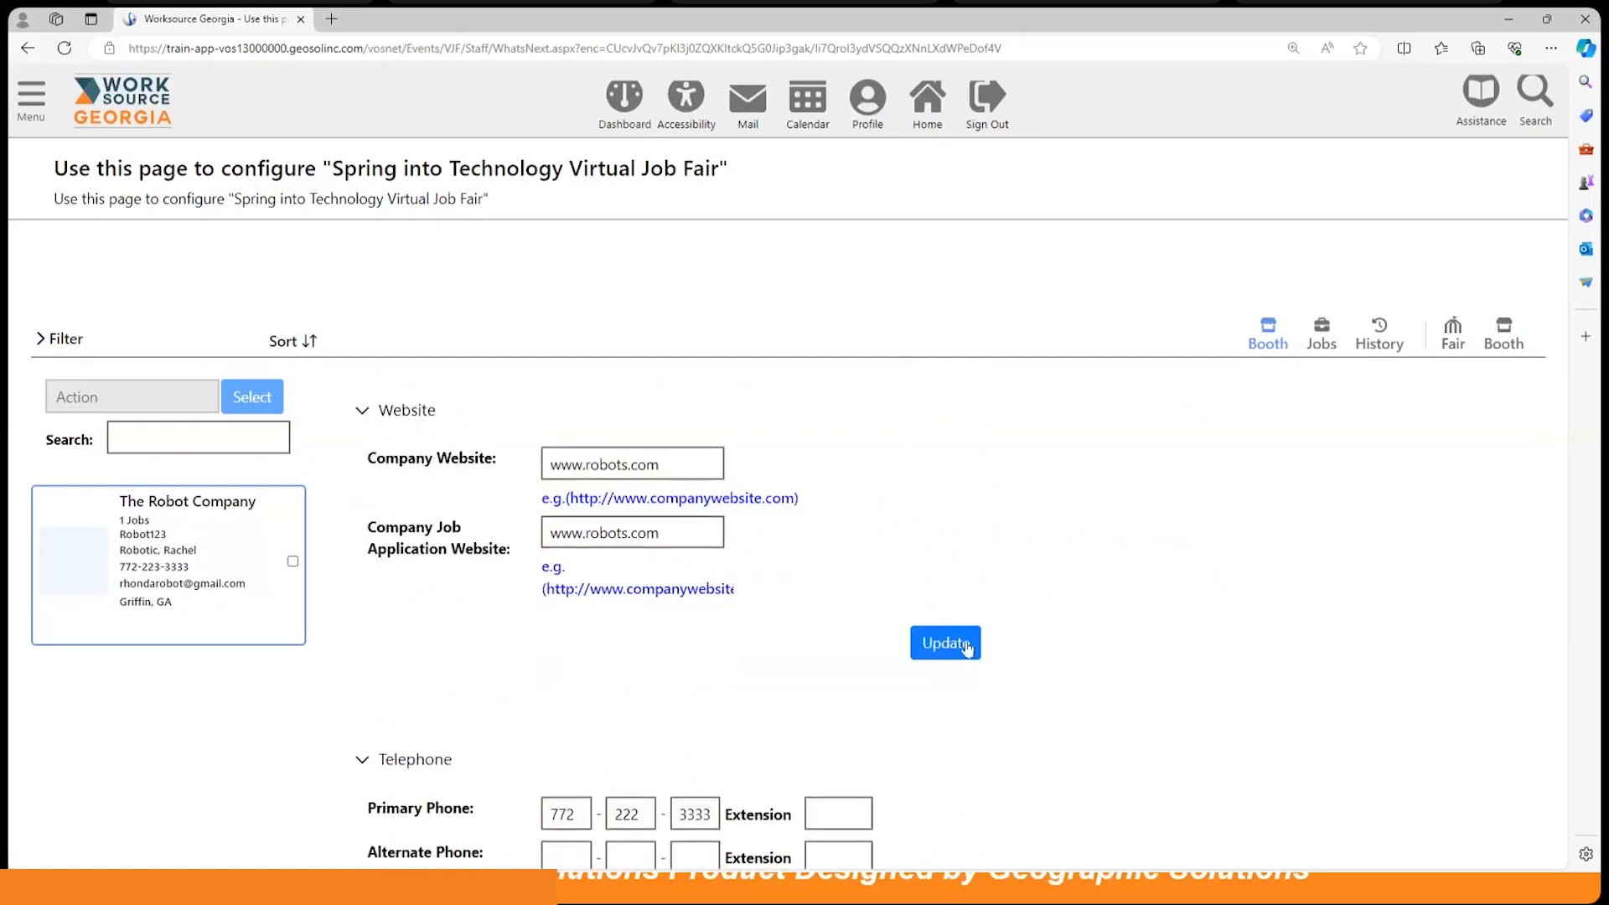
{"action": "left_click", "coordinate": [964, 651]}
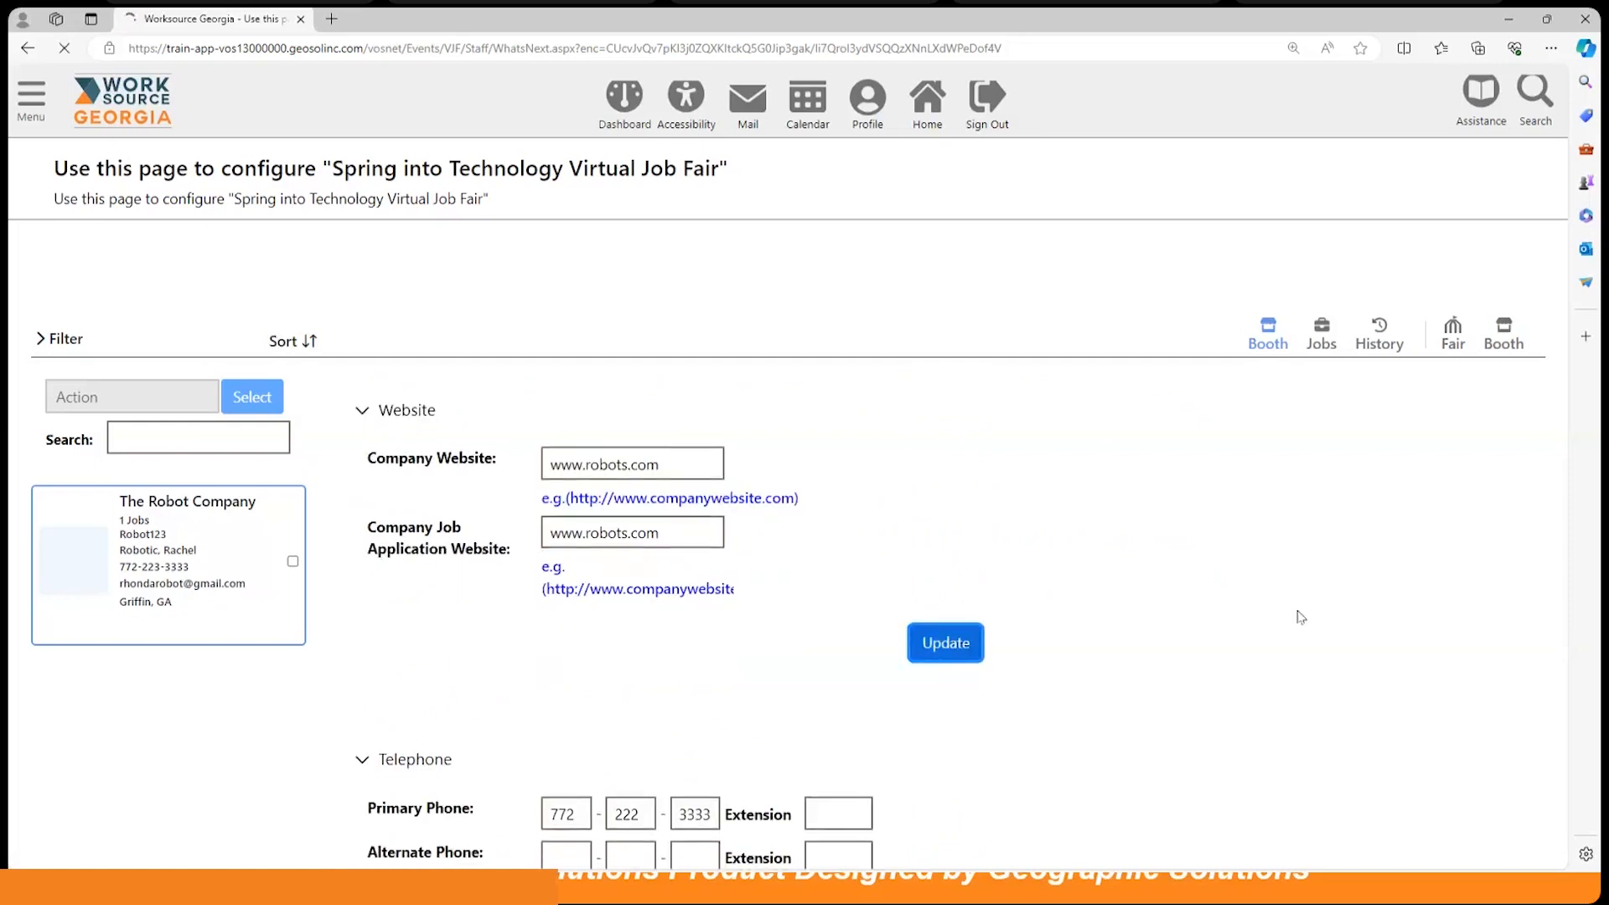
{"action": "scroll", "coordinate": [1298, 617], "scroll_direction": "down", "scroll_amount": 10}
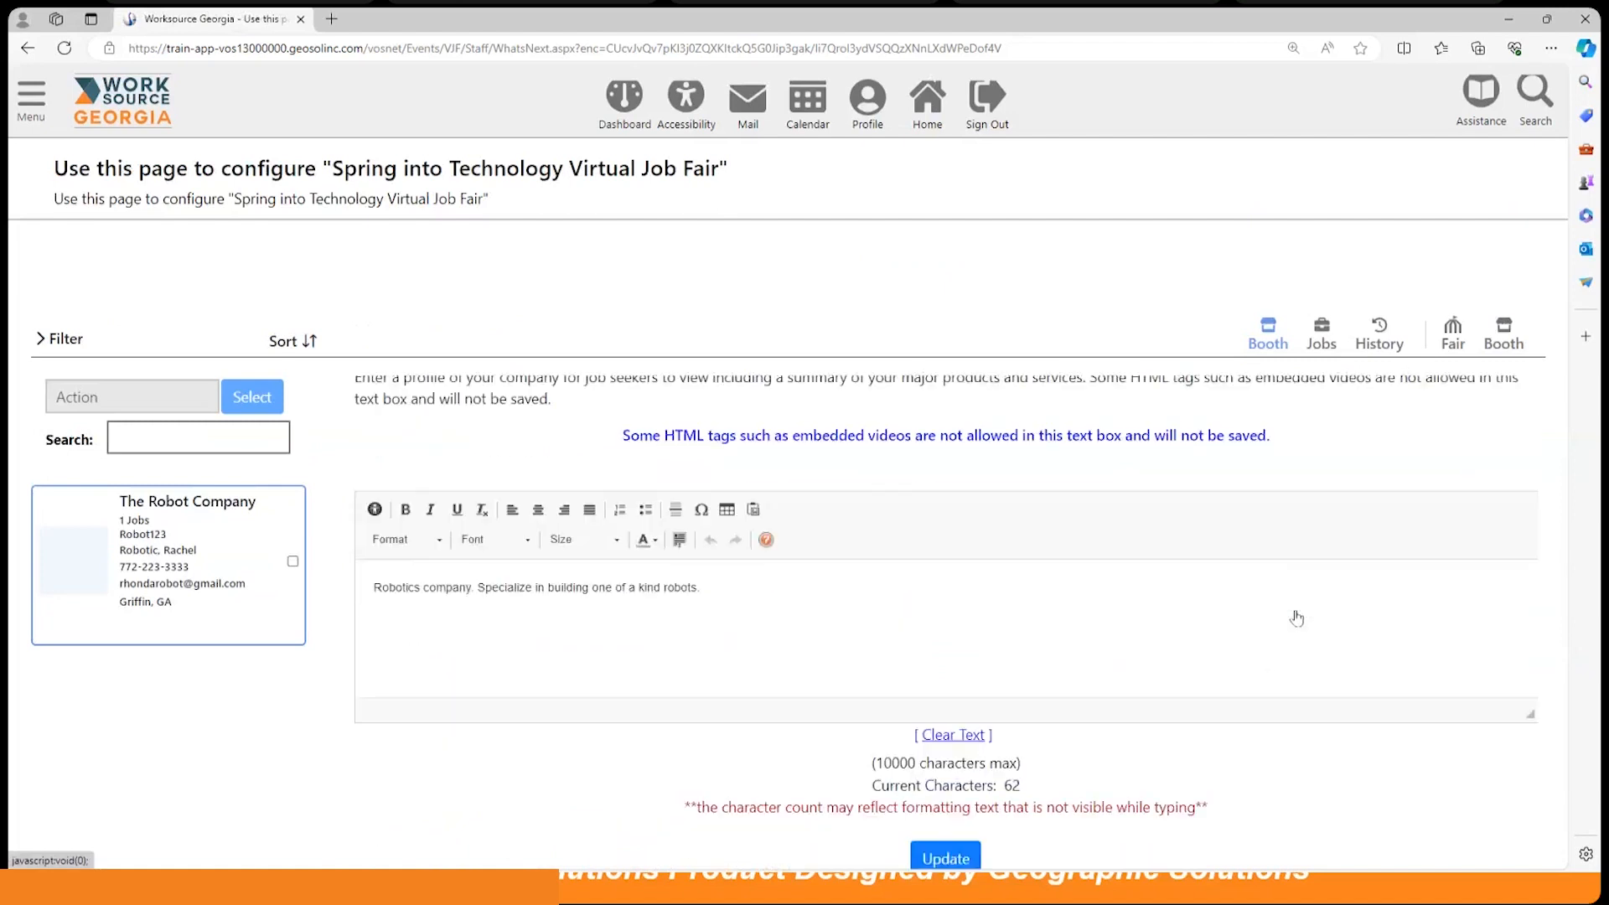
{"action": "scroll", "coordinate": [1296, 617], "scroll_direction": "down", "scroll_amount": 15}
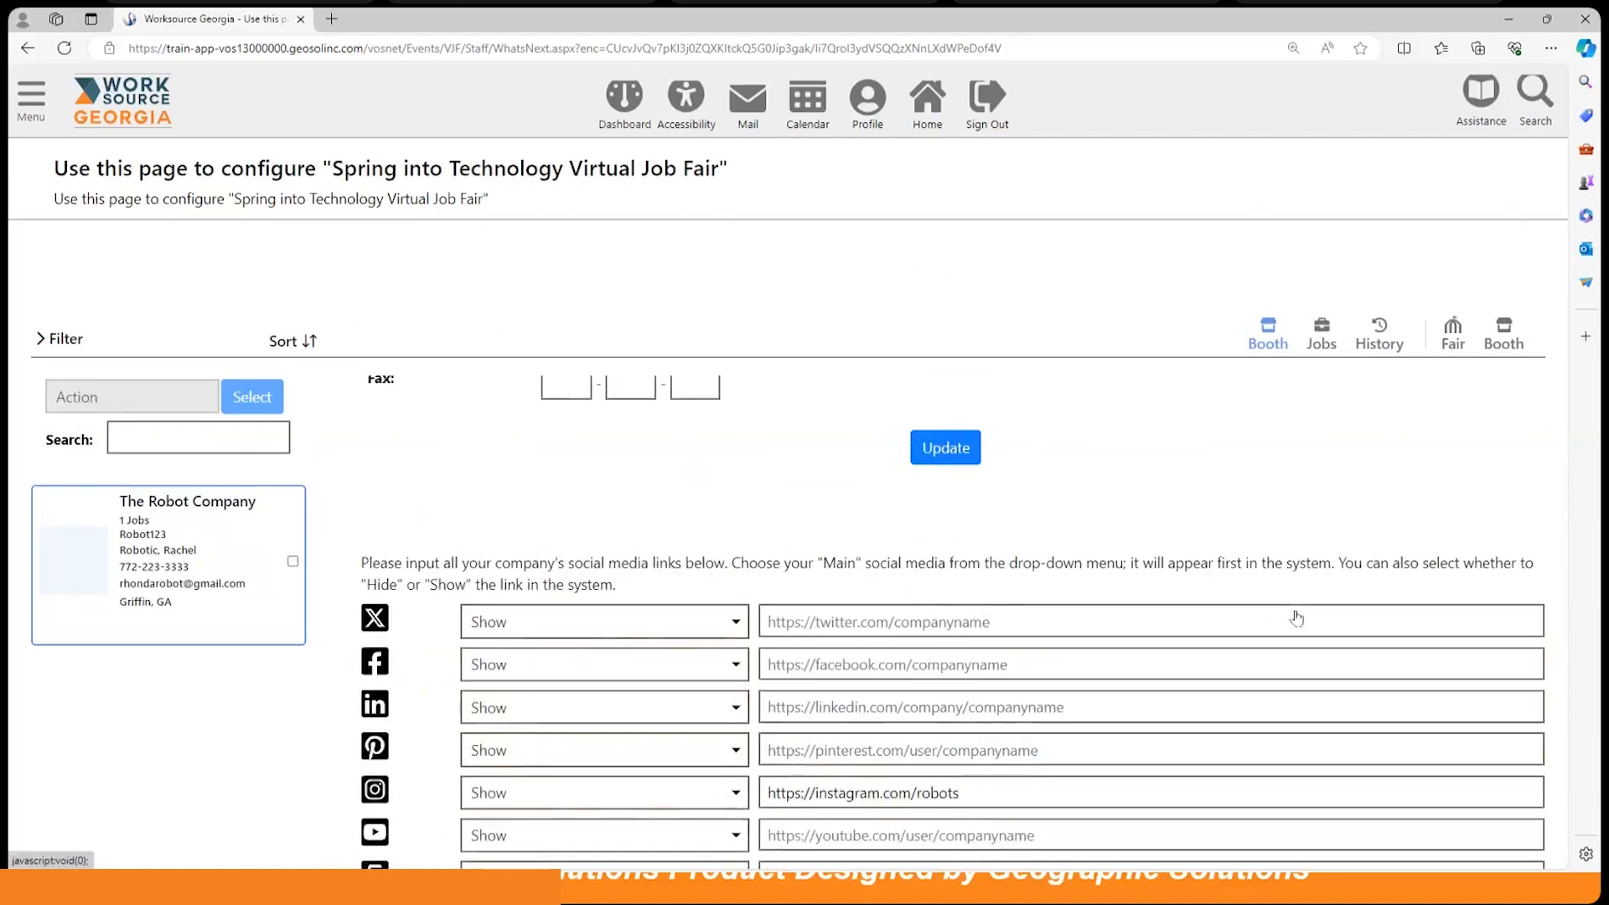
{"action": "scroll", "coordinate": [1296, 618], "scroll_direction": "down", "scroll_amount": 1}
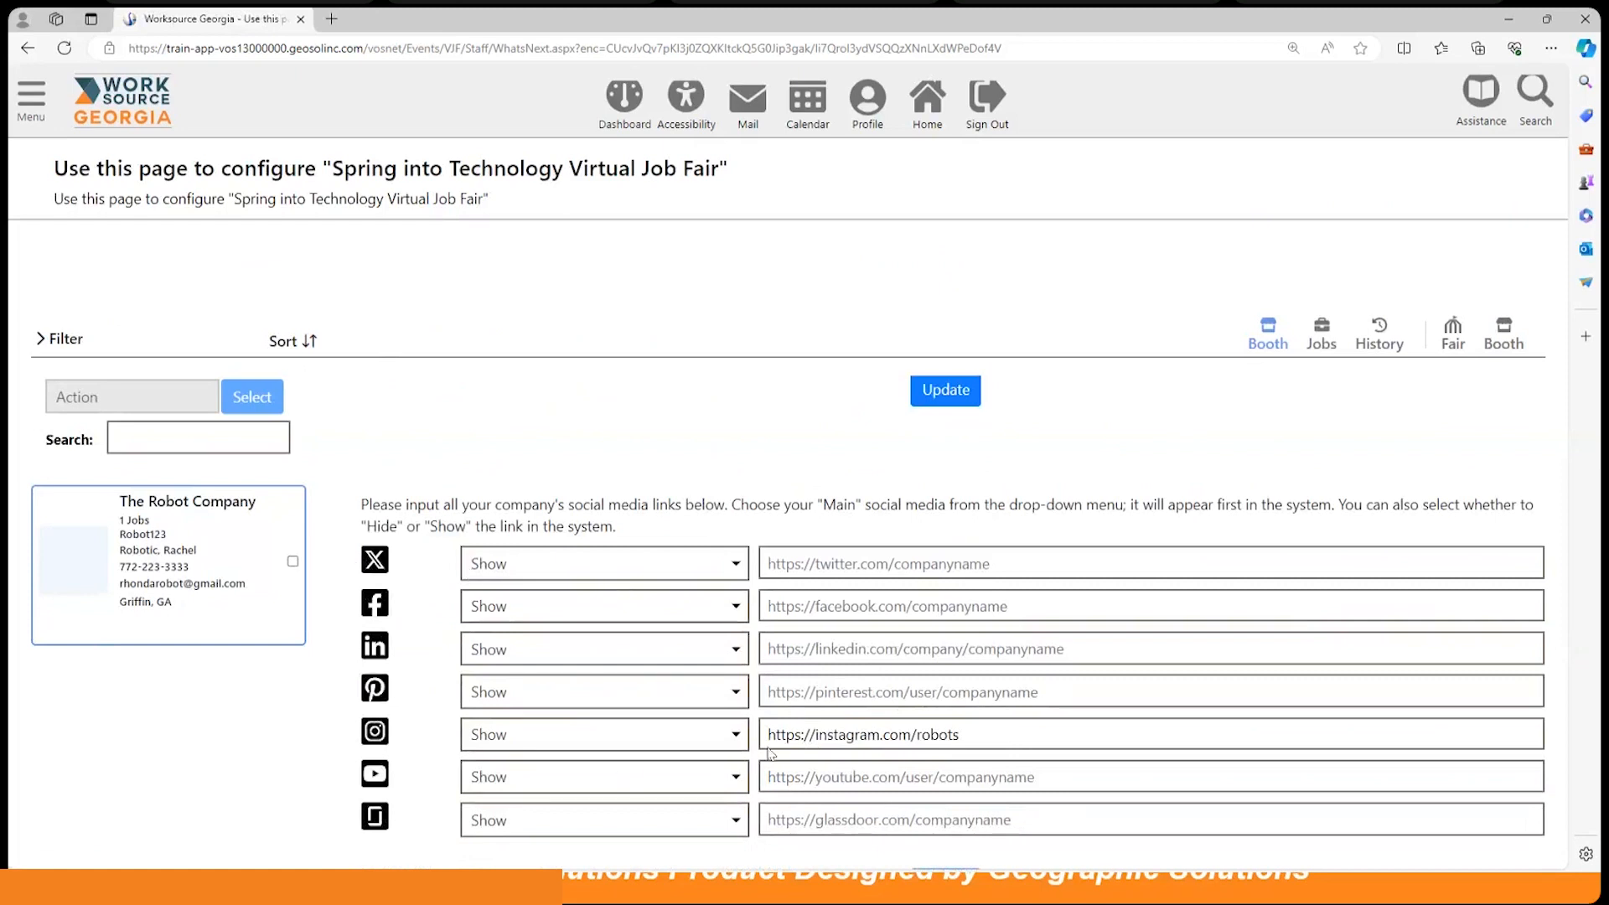
{"action": "scroll", "coordinate": [1070, 704], "scroll_direction": "down", "scroll_amount": 5}
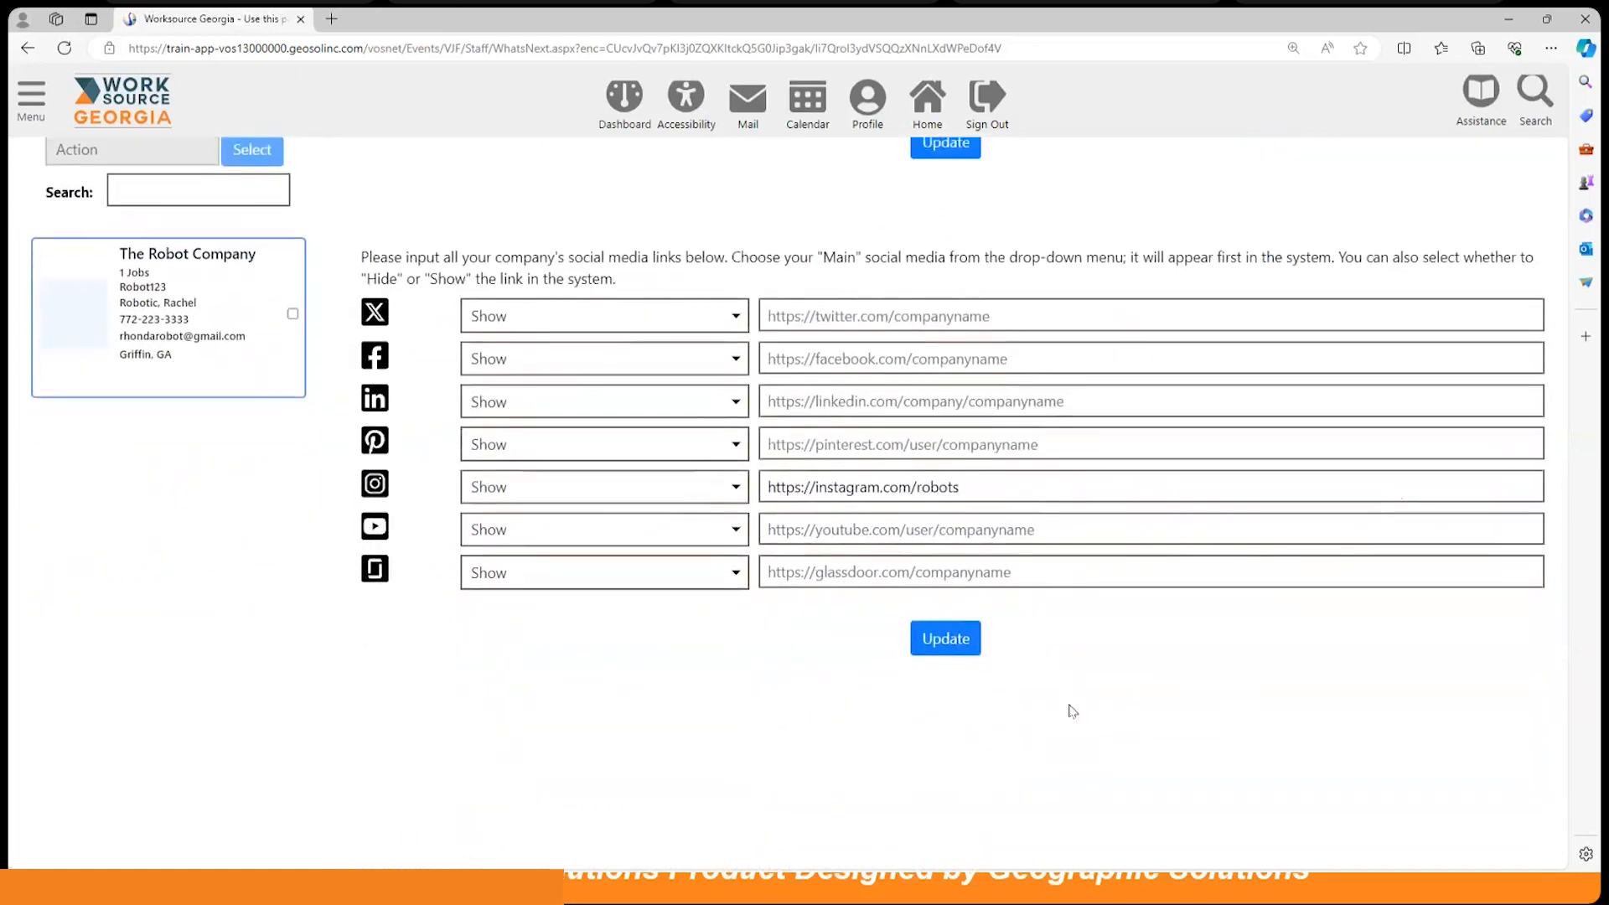
{"action": "scroll", "coordinate": [1070, 711], "scroll_direction": "up", "scroll_amount": 3}
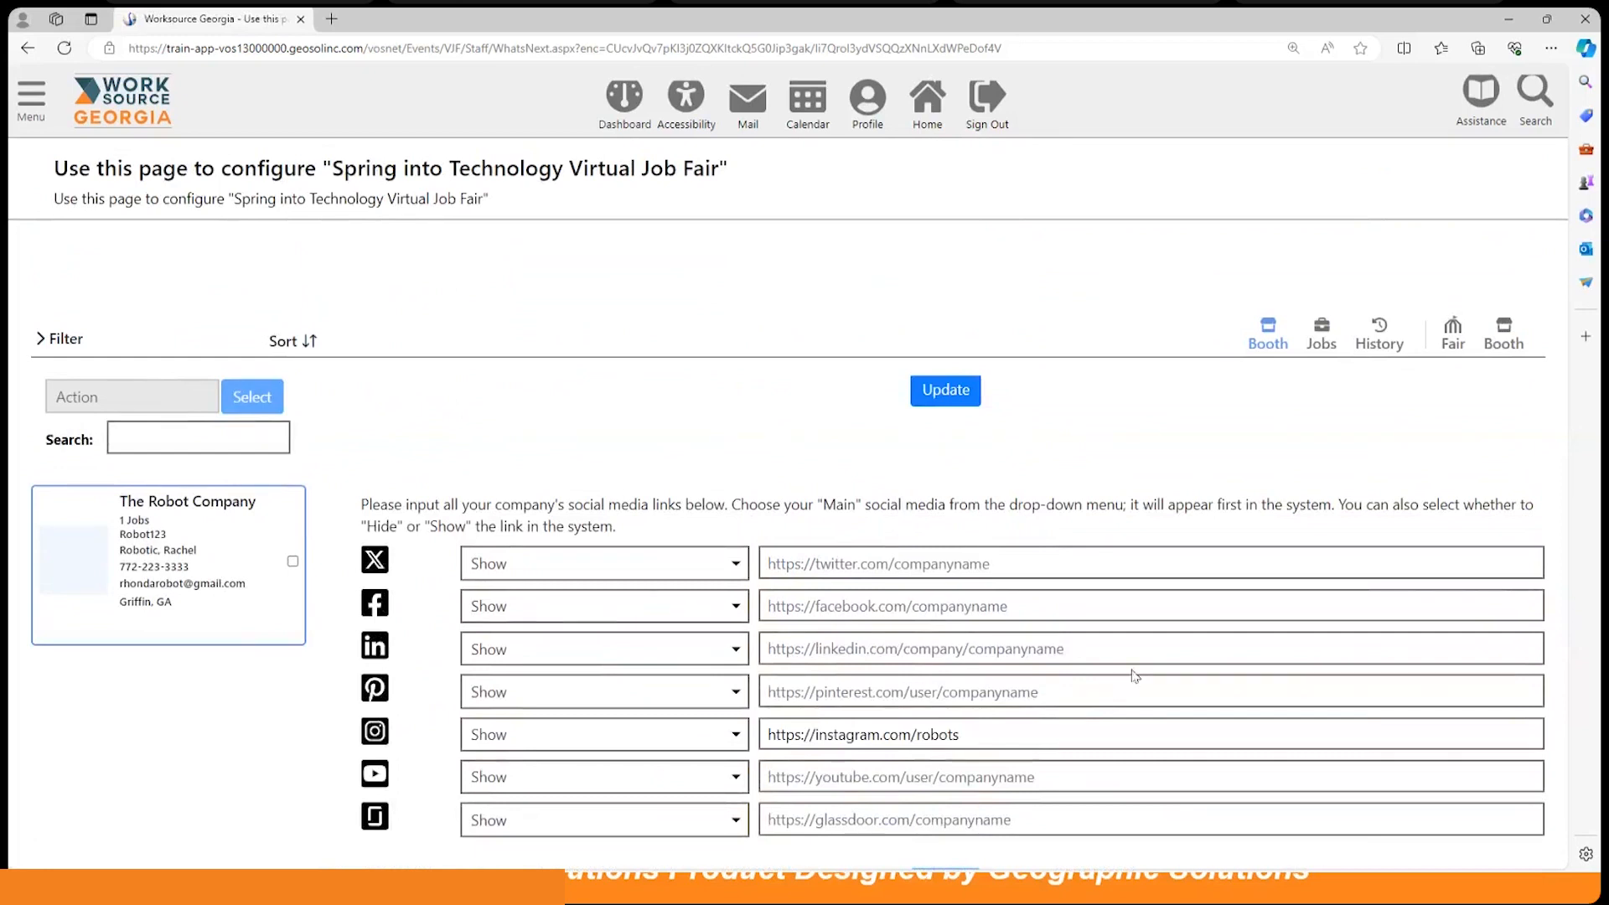
{"action": "scroll", "coordinate": [1136, 674], "scroll_direction": "down", "scroll_amount": 15}
{"action": "scroll", "coordinate": [1137, 673], "scroll_direction": "up", "scroll_amount": 20}
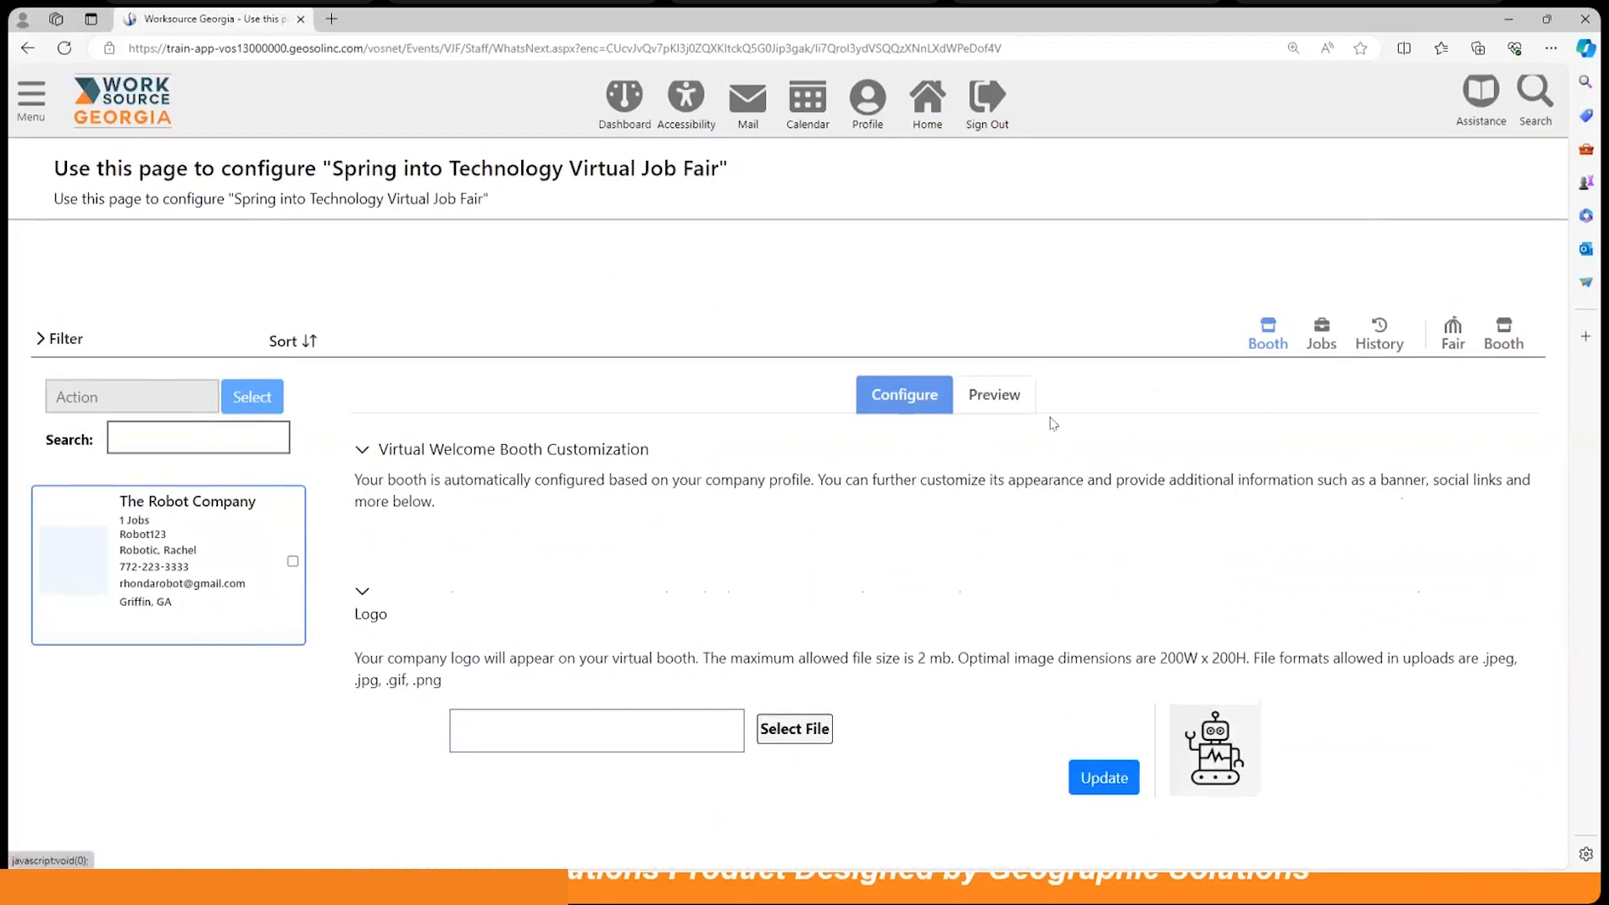
{"action": "left_click", "coordinate": [990, 397]}
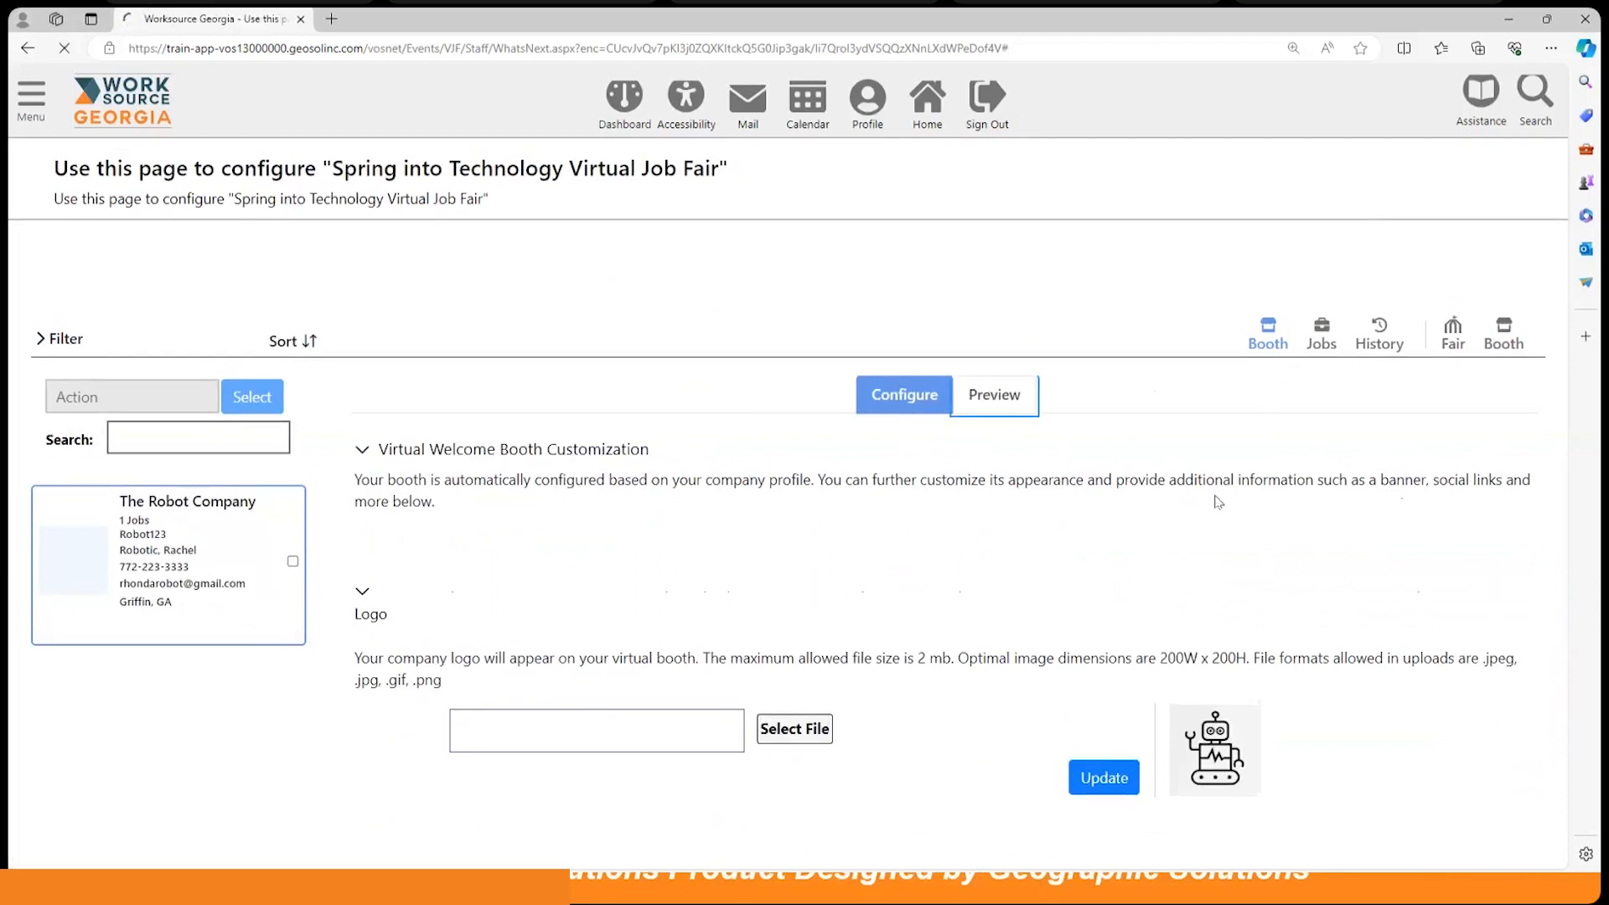
{"action": "scroll", "coordinate": [1320, 535], "scroll_direction": "down", "scroll_amount": 6}
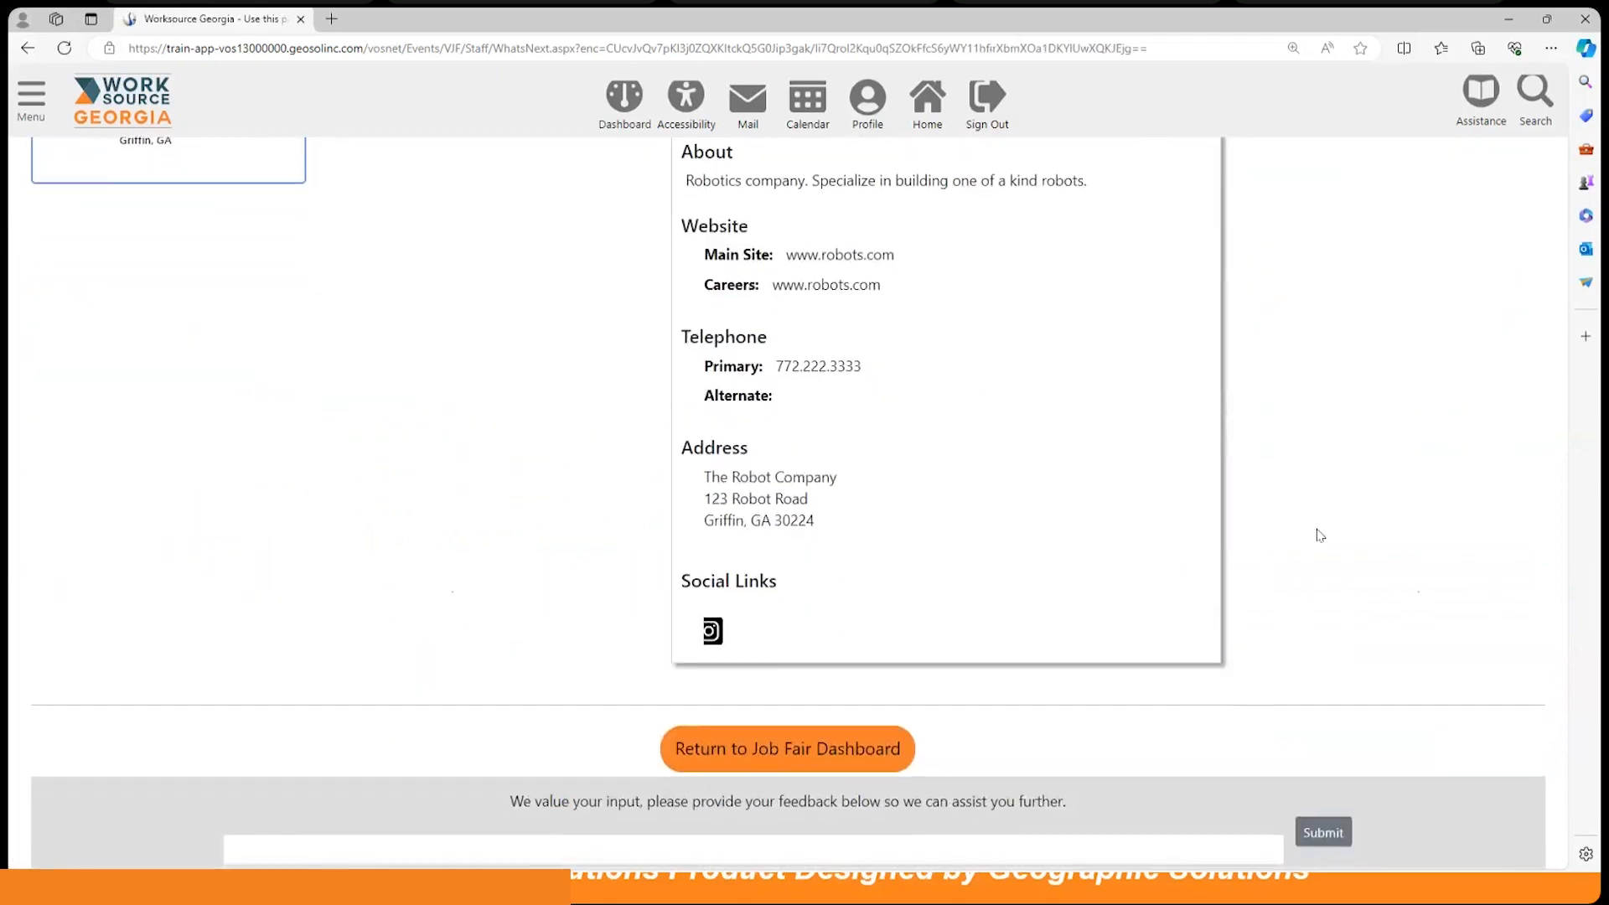
{"action": "scroll", "coordinate": [1317, 533], "scroll_direction": "up", "scroll_amount": 4}
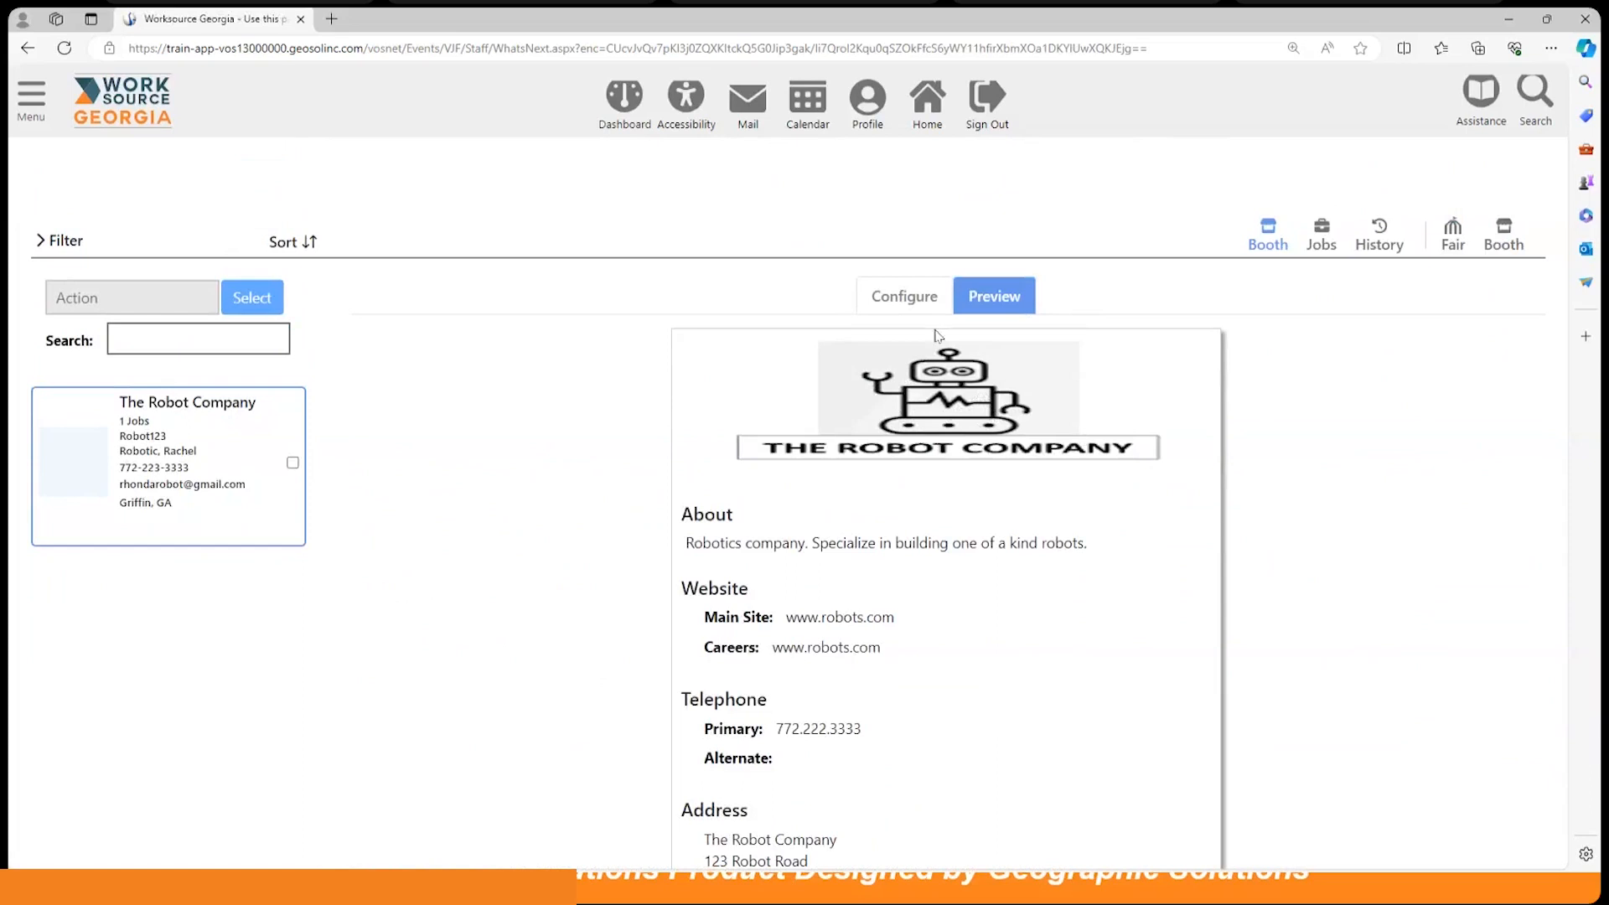
{"action": "left_click", "coordinate": [888, 303]}
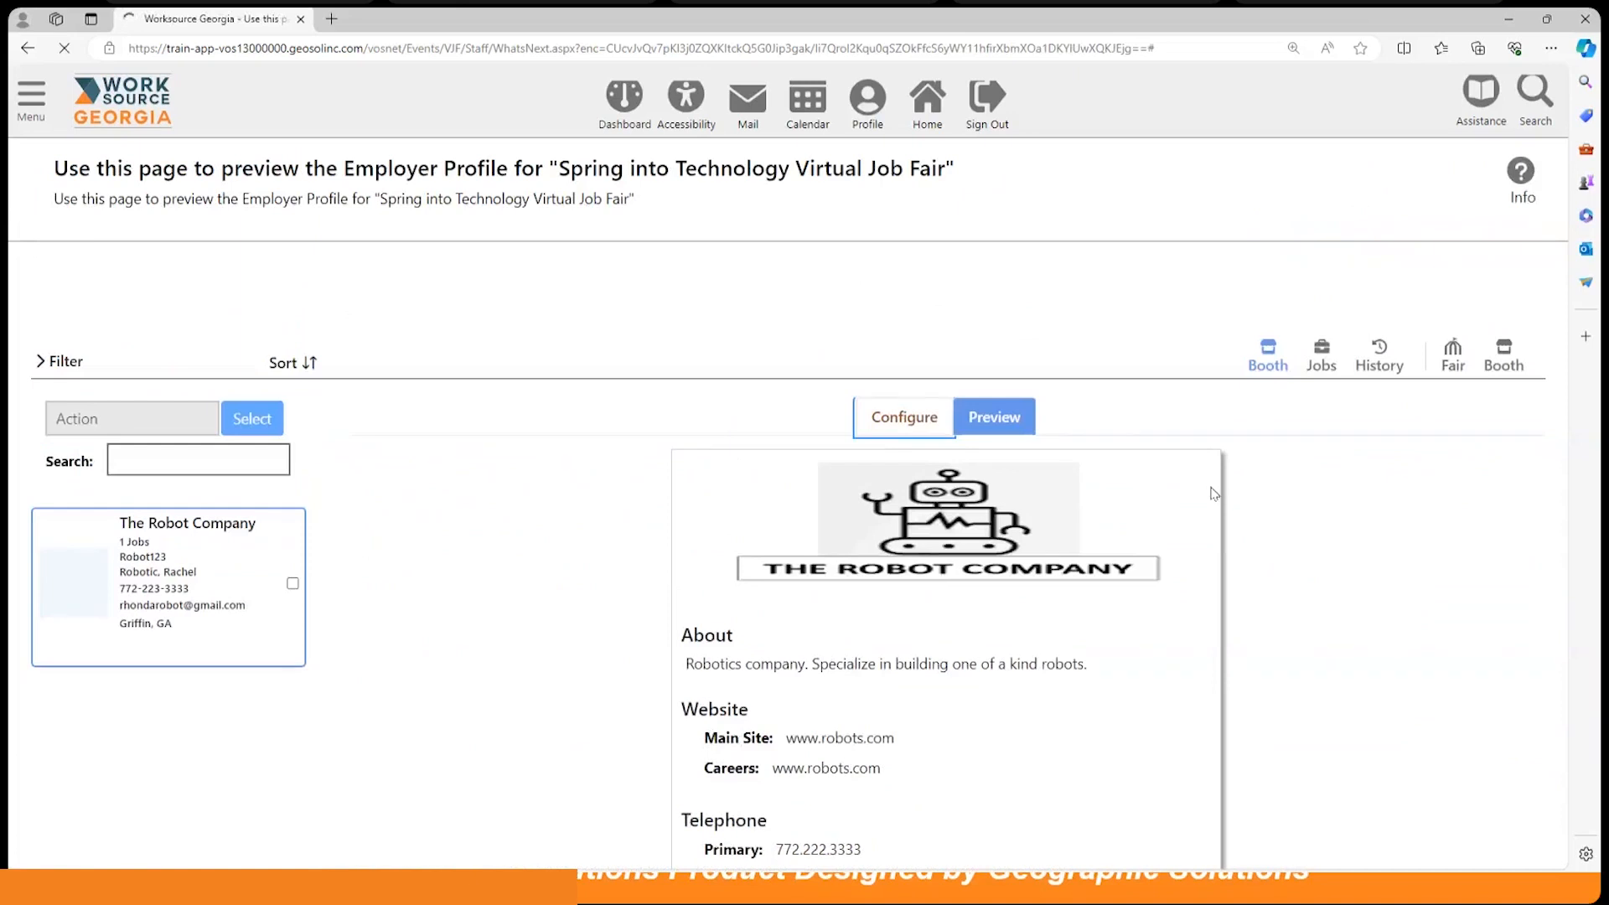
{"action": "scroll", "coordinate": [1051, 550], "scroll_direction": "down", "scroll_amount": 2}
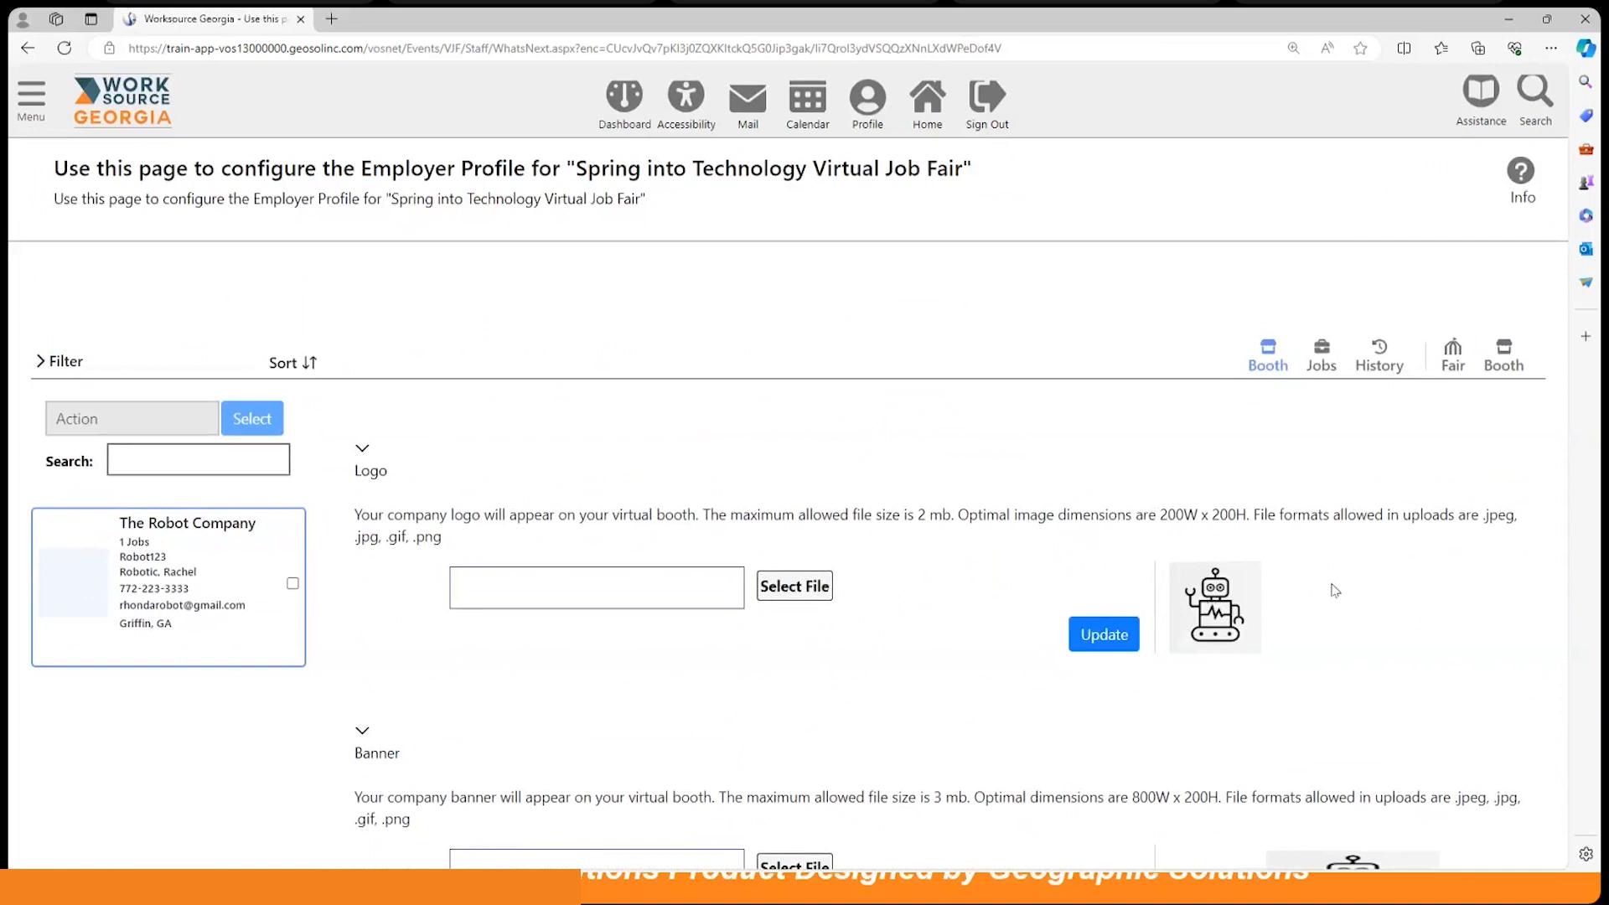
{"action": "scroll", "coordinate": [1328, 585], "scroll_direction": "down", "scroll_amount": 2}
{"action": "scroll", "coordinate": [1326, 584], "scroll_direction": "up", "scroll_amount": 4}
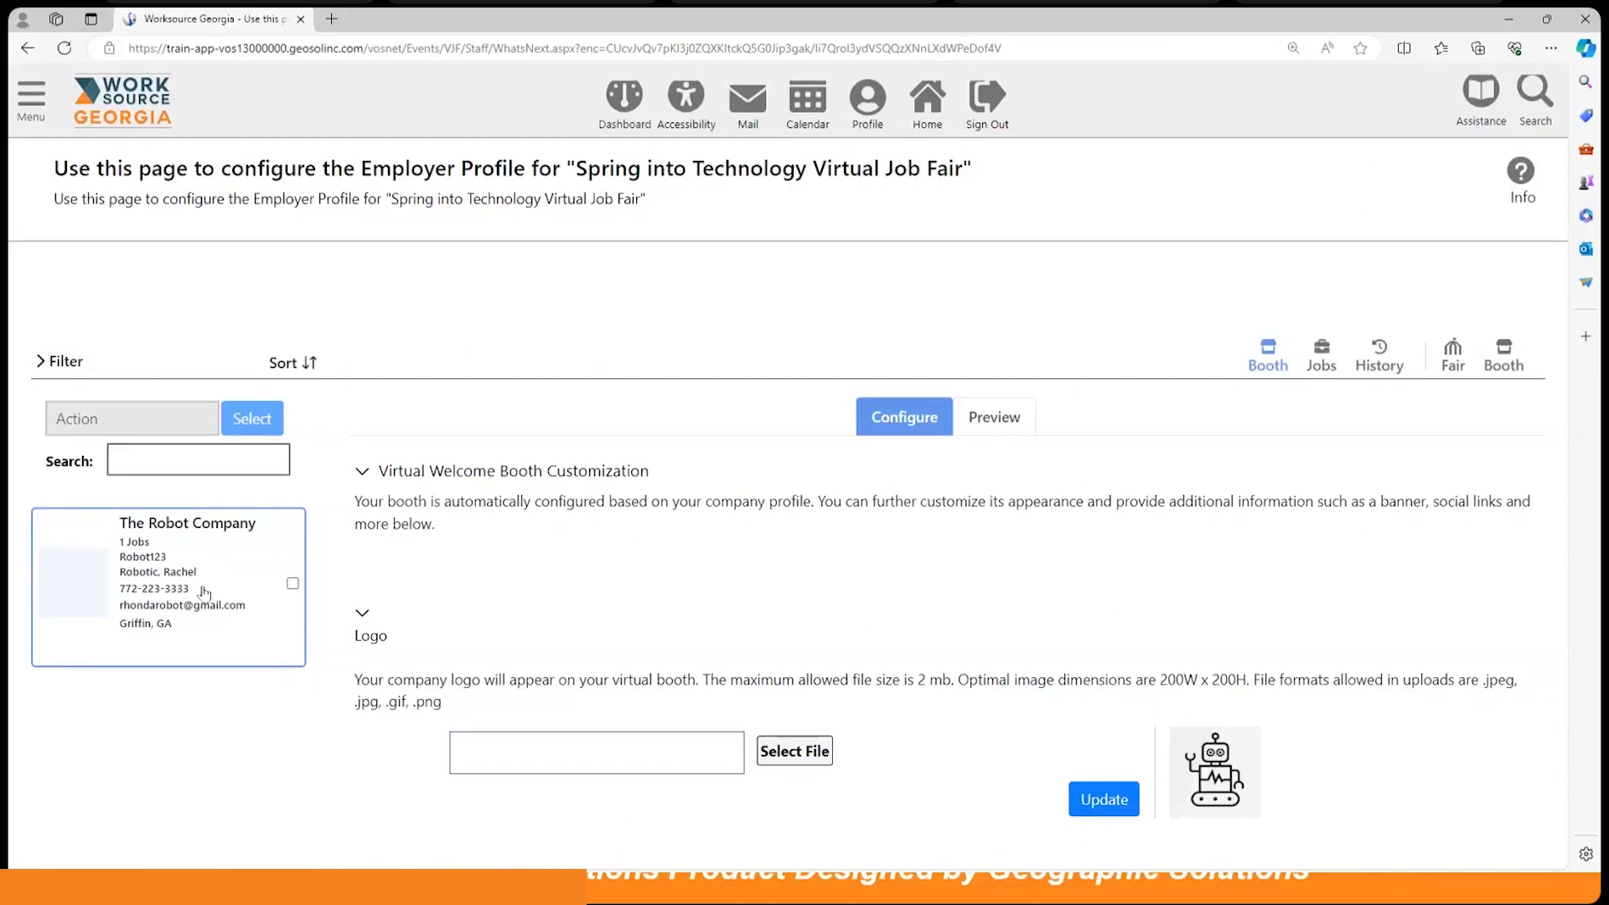
Step: Select Job Order #55, Computer Programmer, from the company's jobs for the fair
{"action": "left_click", "coordinate": [1322, 359]}
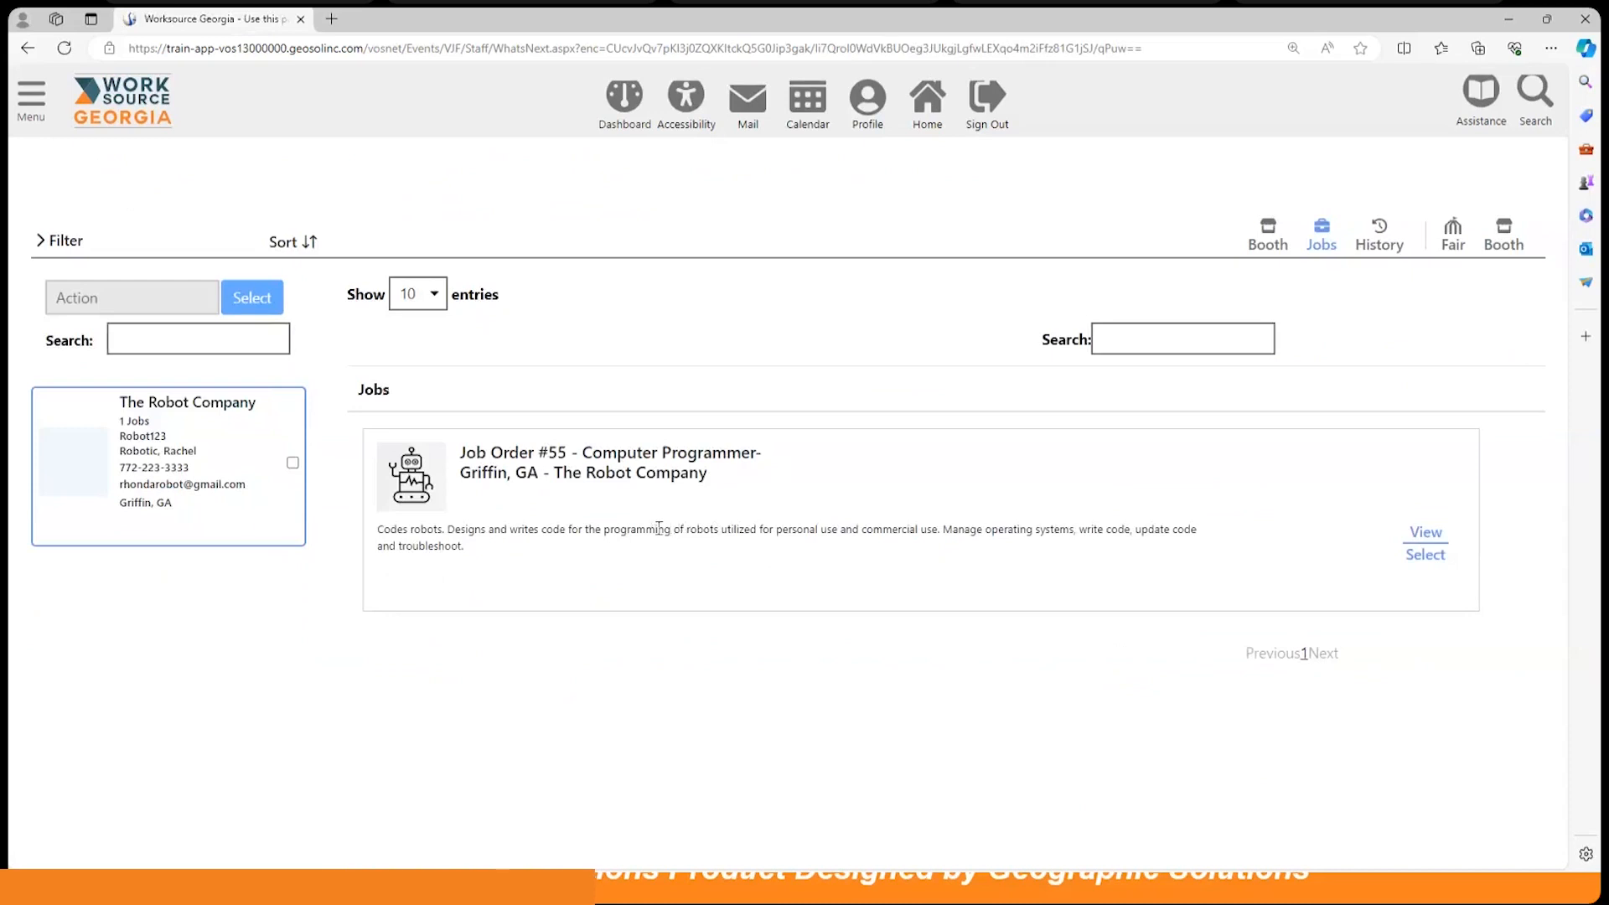
{"action": "left_click", "coordinate": [1427, 556]}
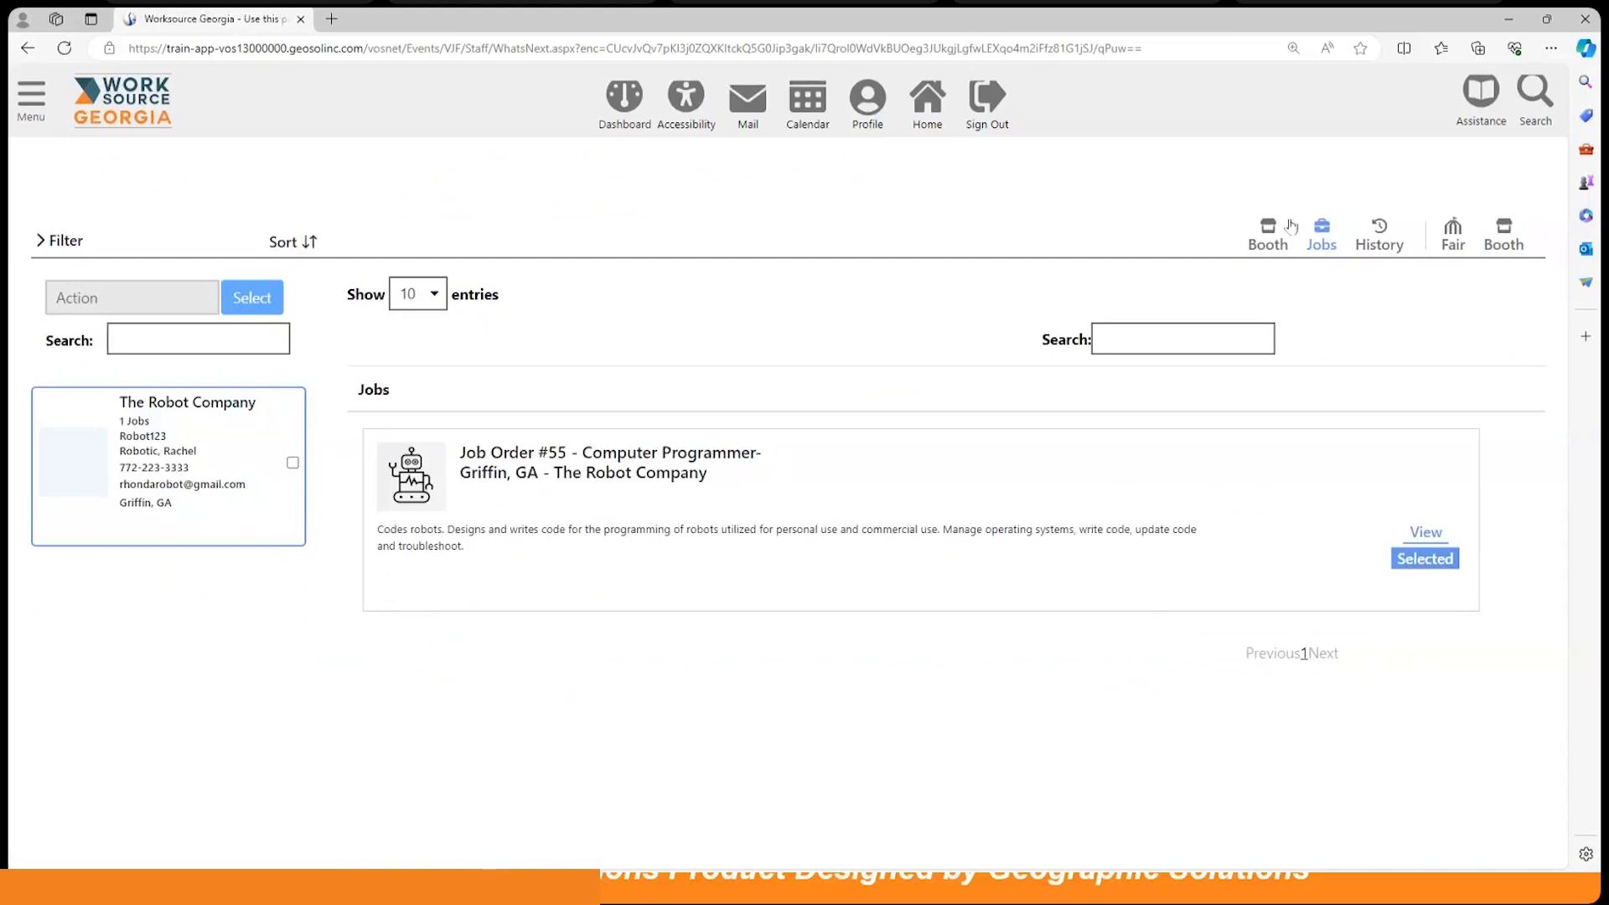
{"action": "left_click", "coordinate": [1452, 239]}
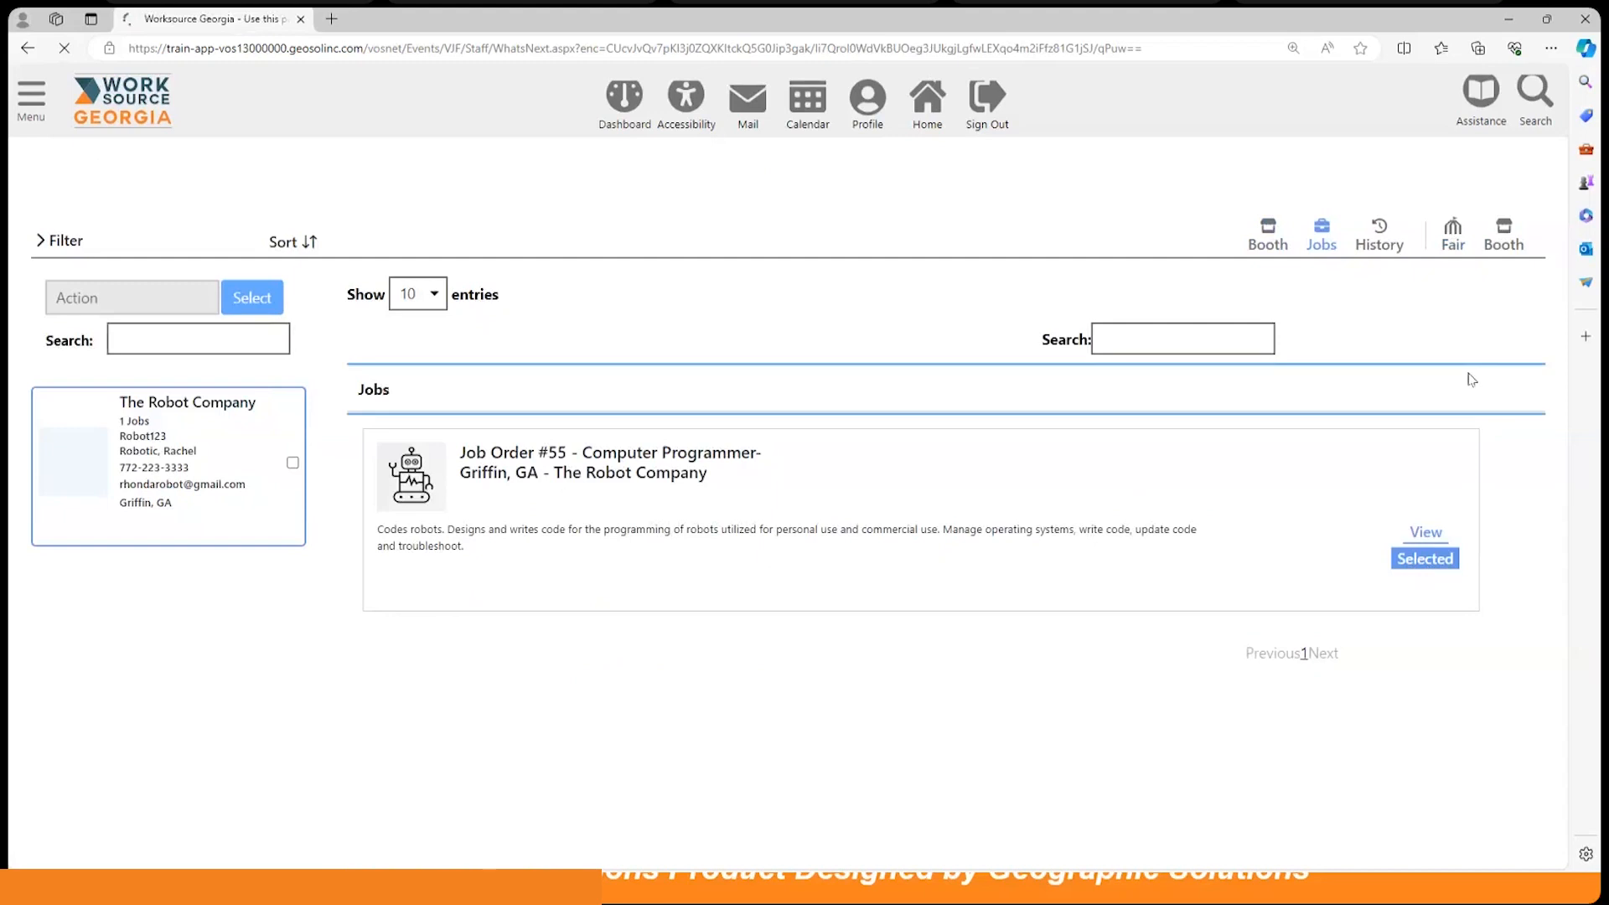
Step: Filter the fair list to Unregistered candidates and scroll to the Hampton, GA candidate's card
{"action": "scroll", "coordinate": [880, 486], "scroll_direction": "down", "scroll_amount": 3}
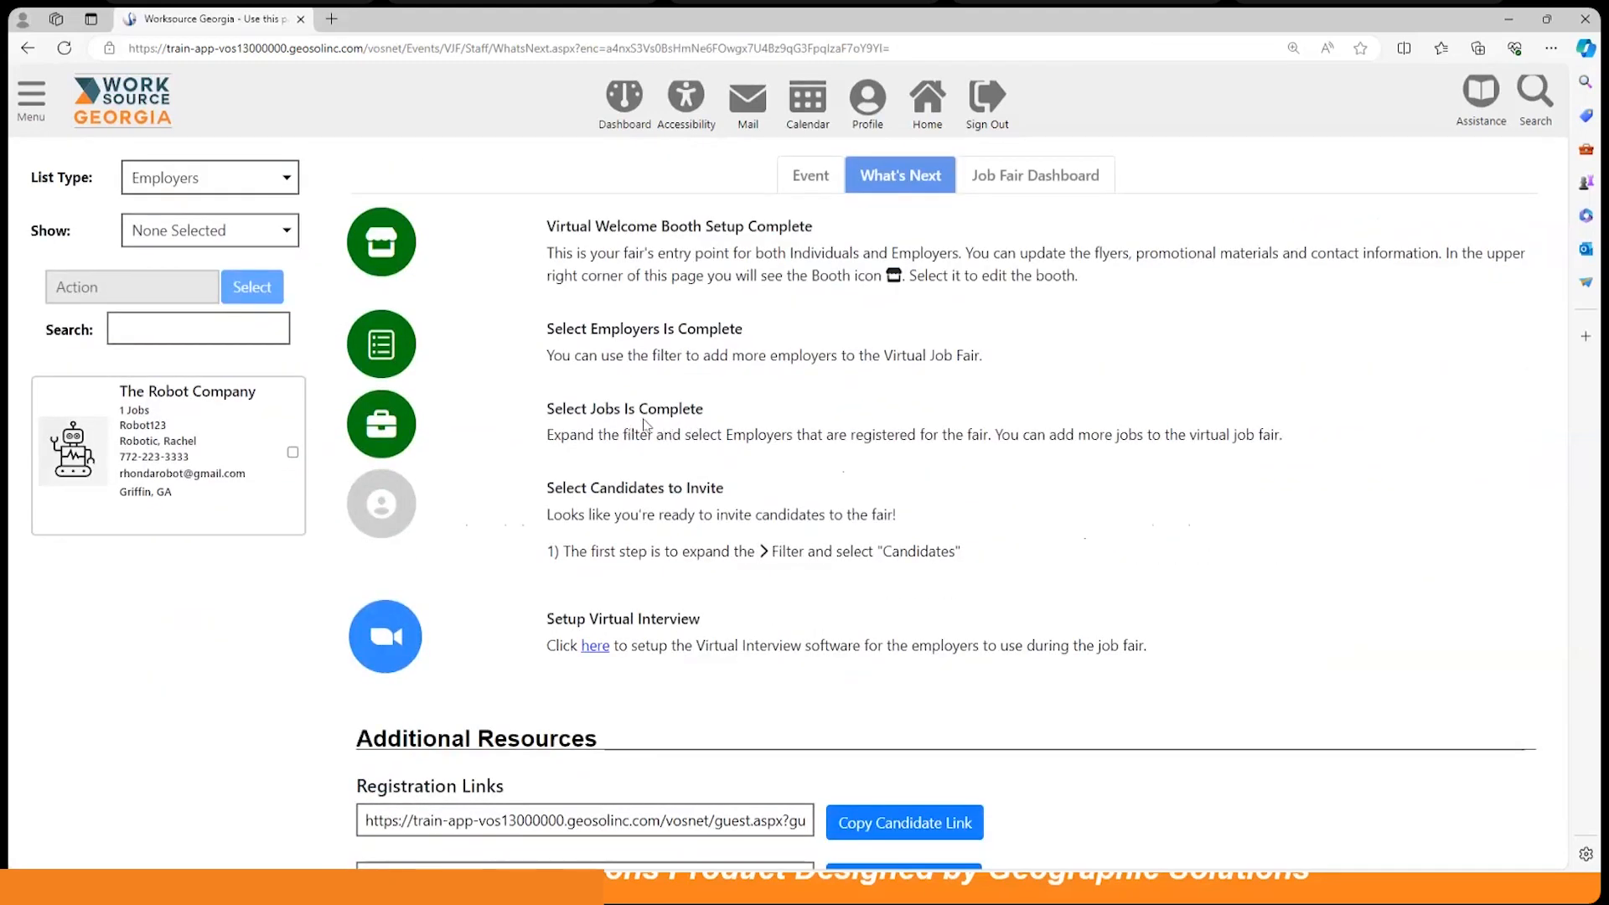
{"action": "scroll", "coordinate": [830, 534], "scroll_direction": "down", "scroll_amount": 2}
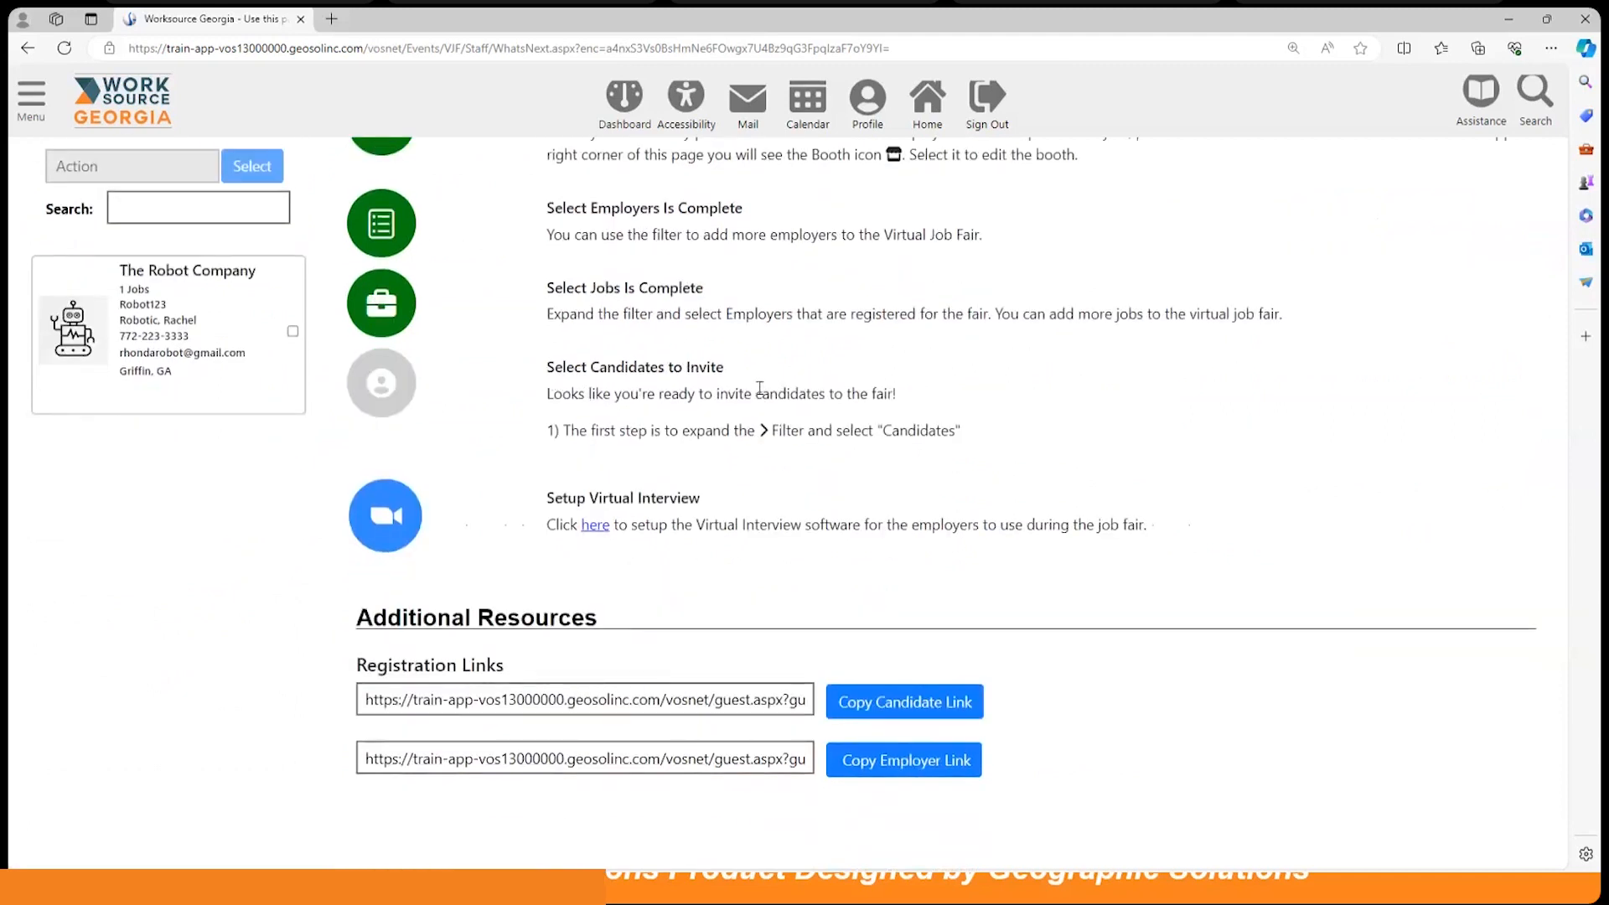
{"action": "scroll", "coordinate": [880, 502], "scroll_direction": "up", "scroll_amount": 2}
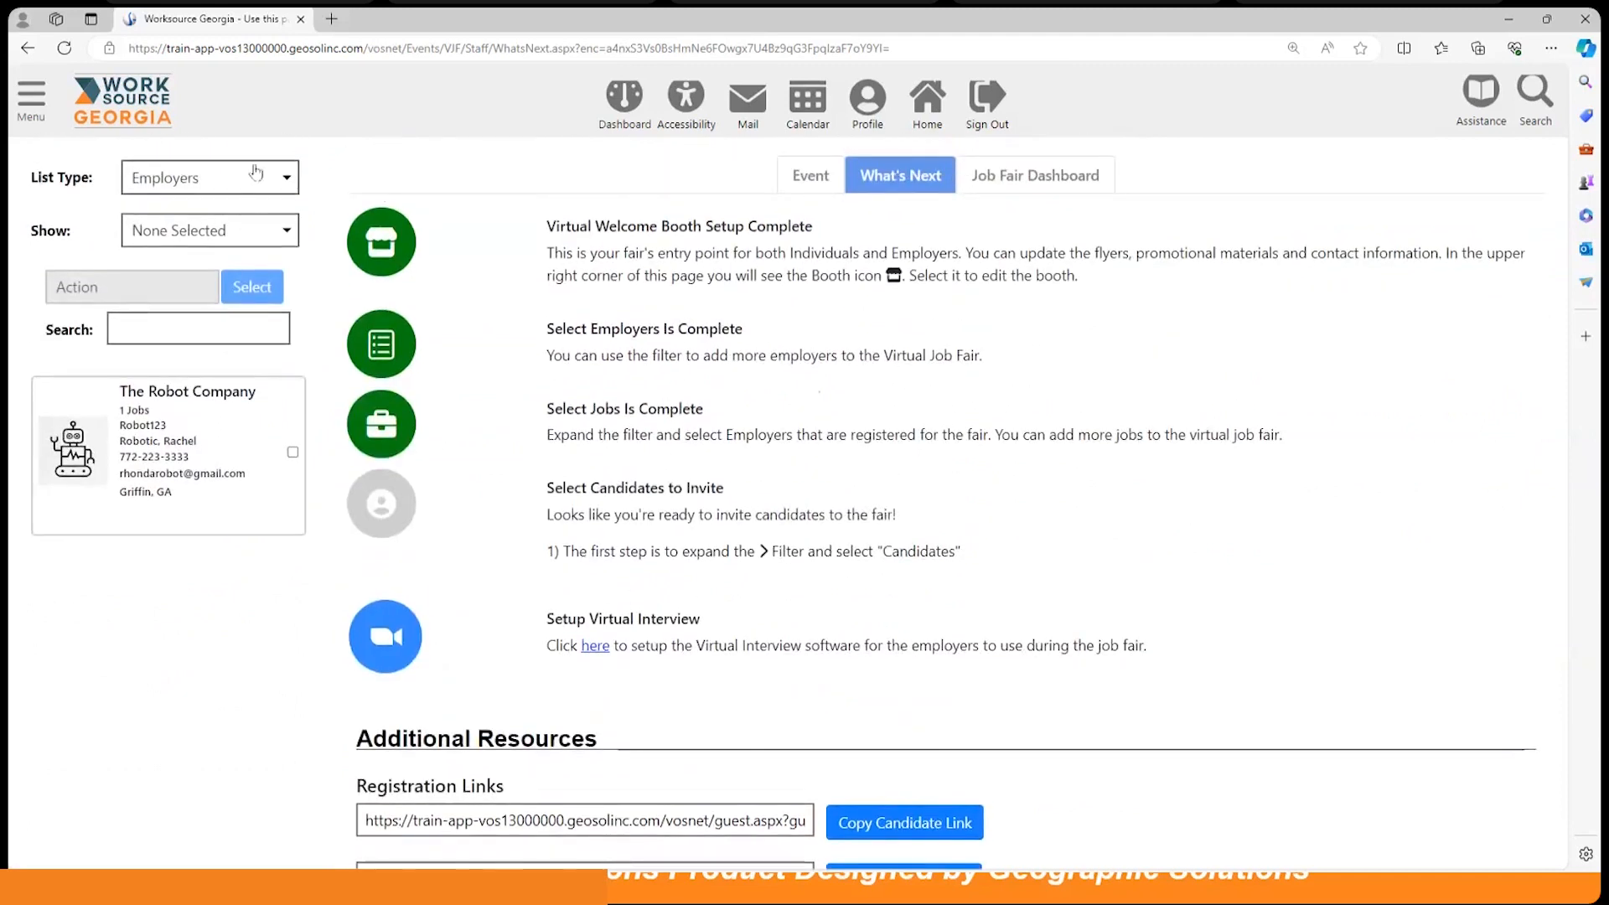
{"action": "scroll", "coordinate": [251, 196], "scroll_direction": "up", "scroll_amount": 1}
{"action": "scroll", "coordinate": [235, 252], "scroll_direction": "up", "scroll_amount": 1}
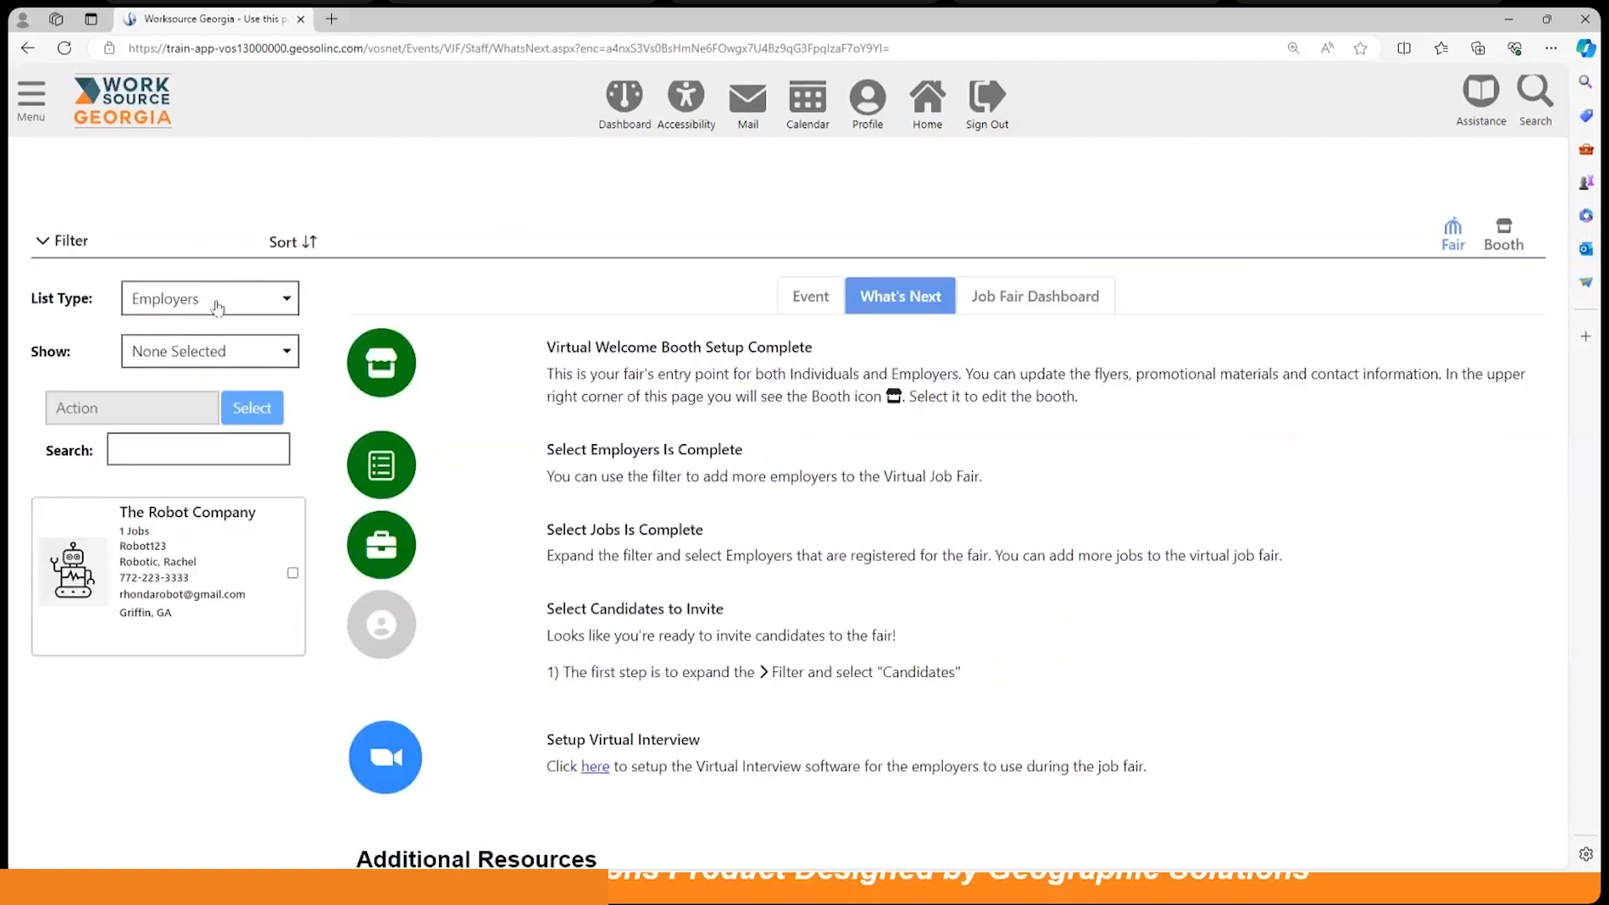
{"action": "left_click", "coordinate": [218, 303]}
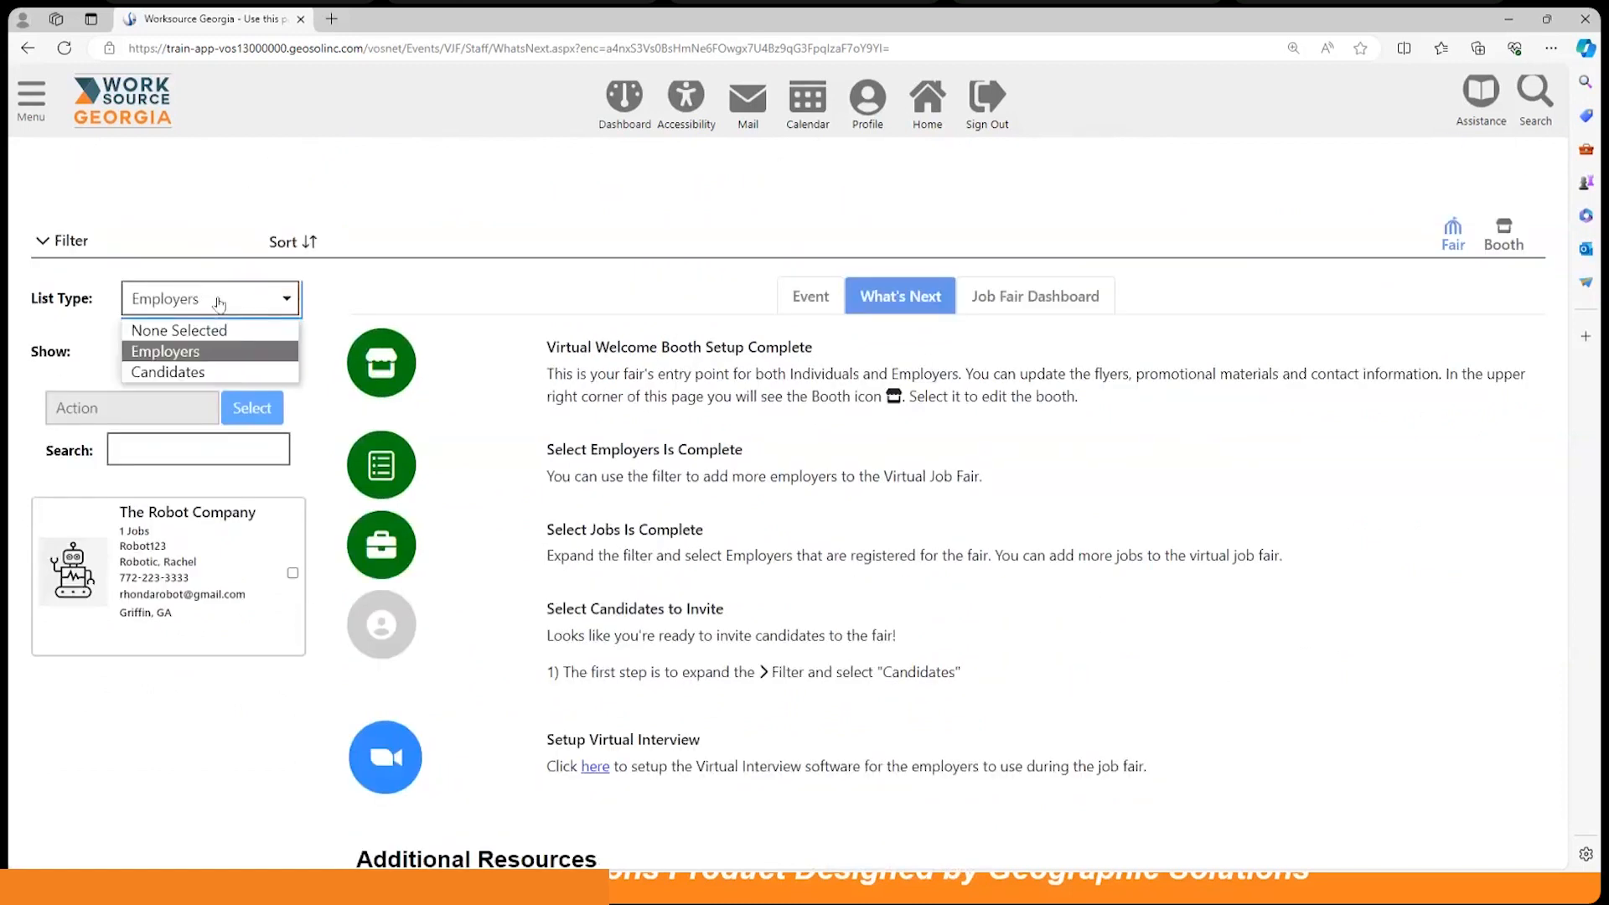
{"action": "left_click", "coordinate": [193, 371]}
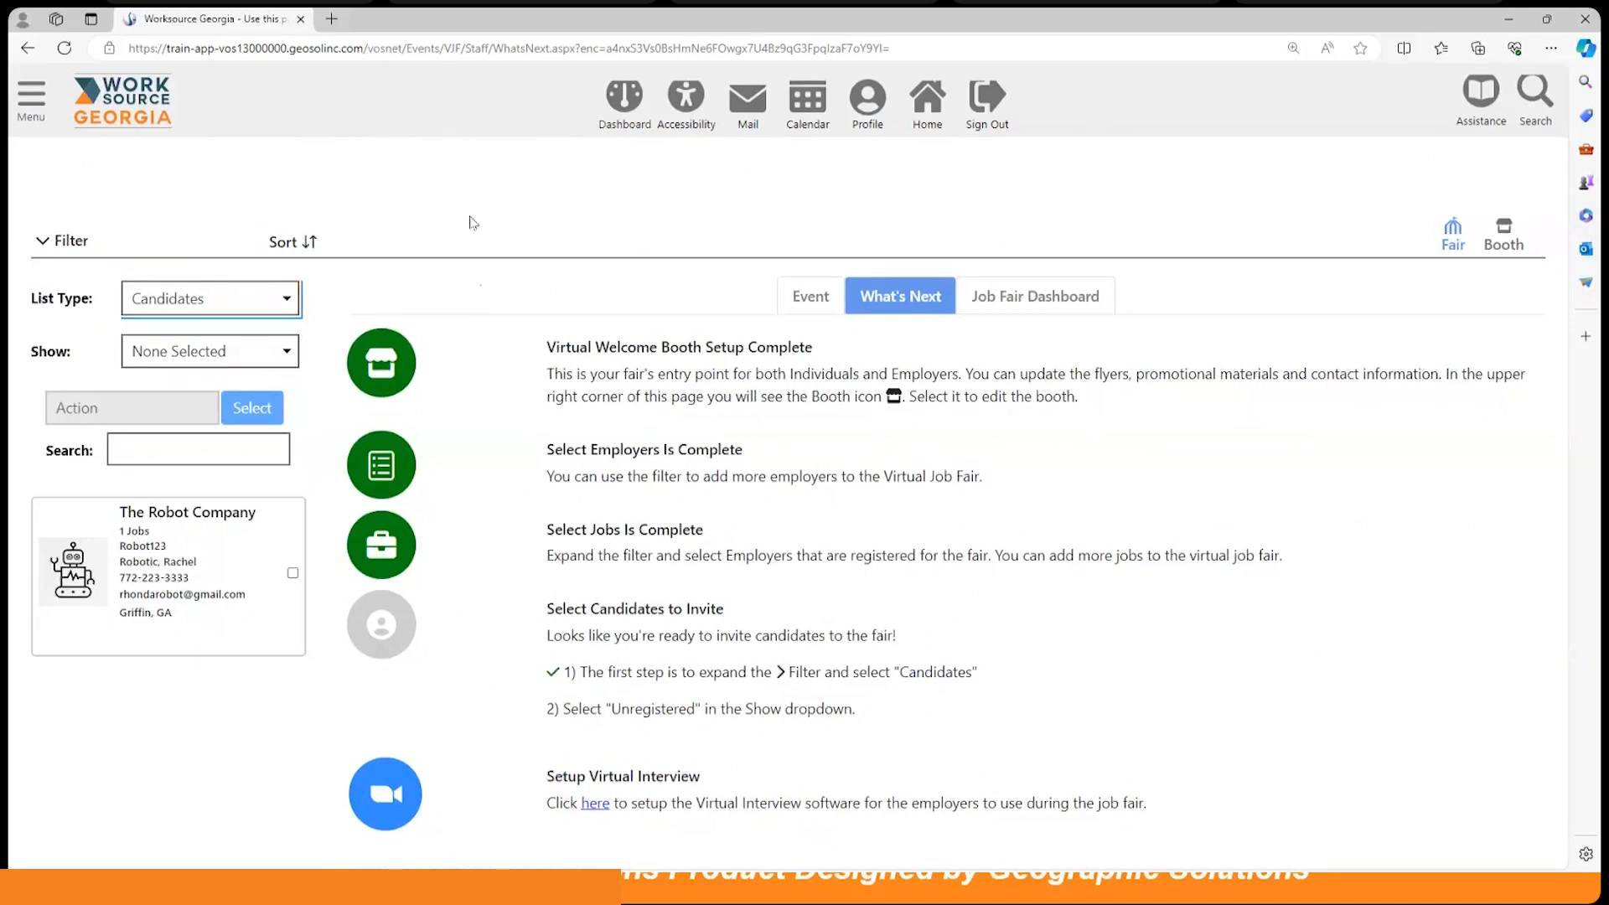
{"action": "scroll", "coordinate": [601, 444], "scroll_direction": "down", "scroll_amount": 2}
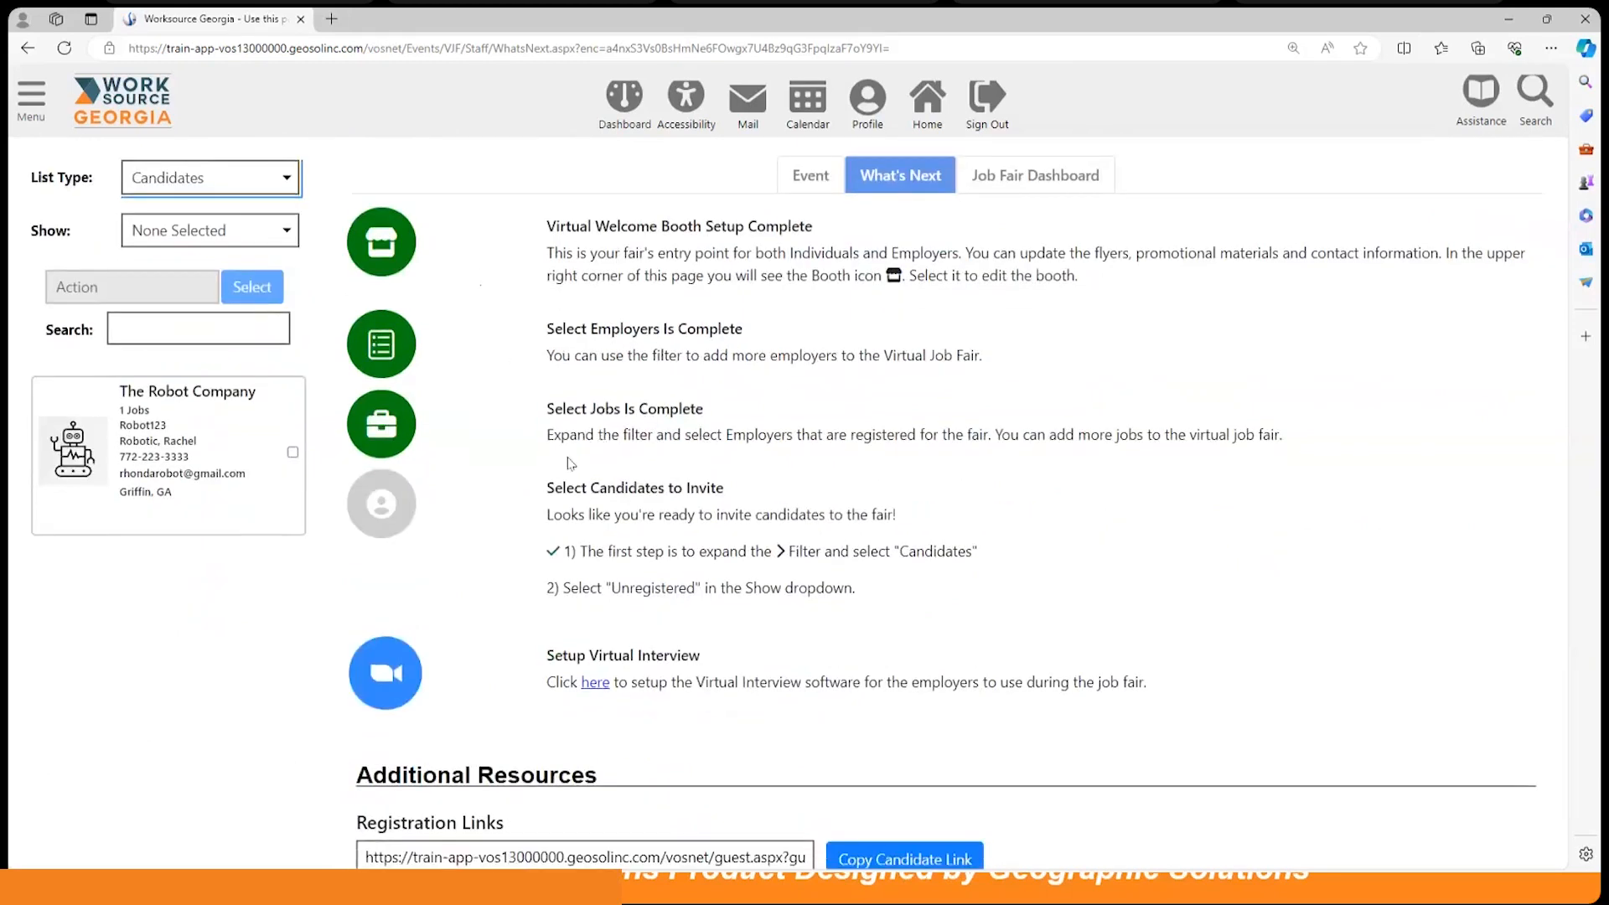
{"action": "left_click", "coordinate": [244, 236]}
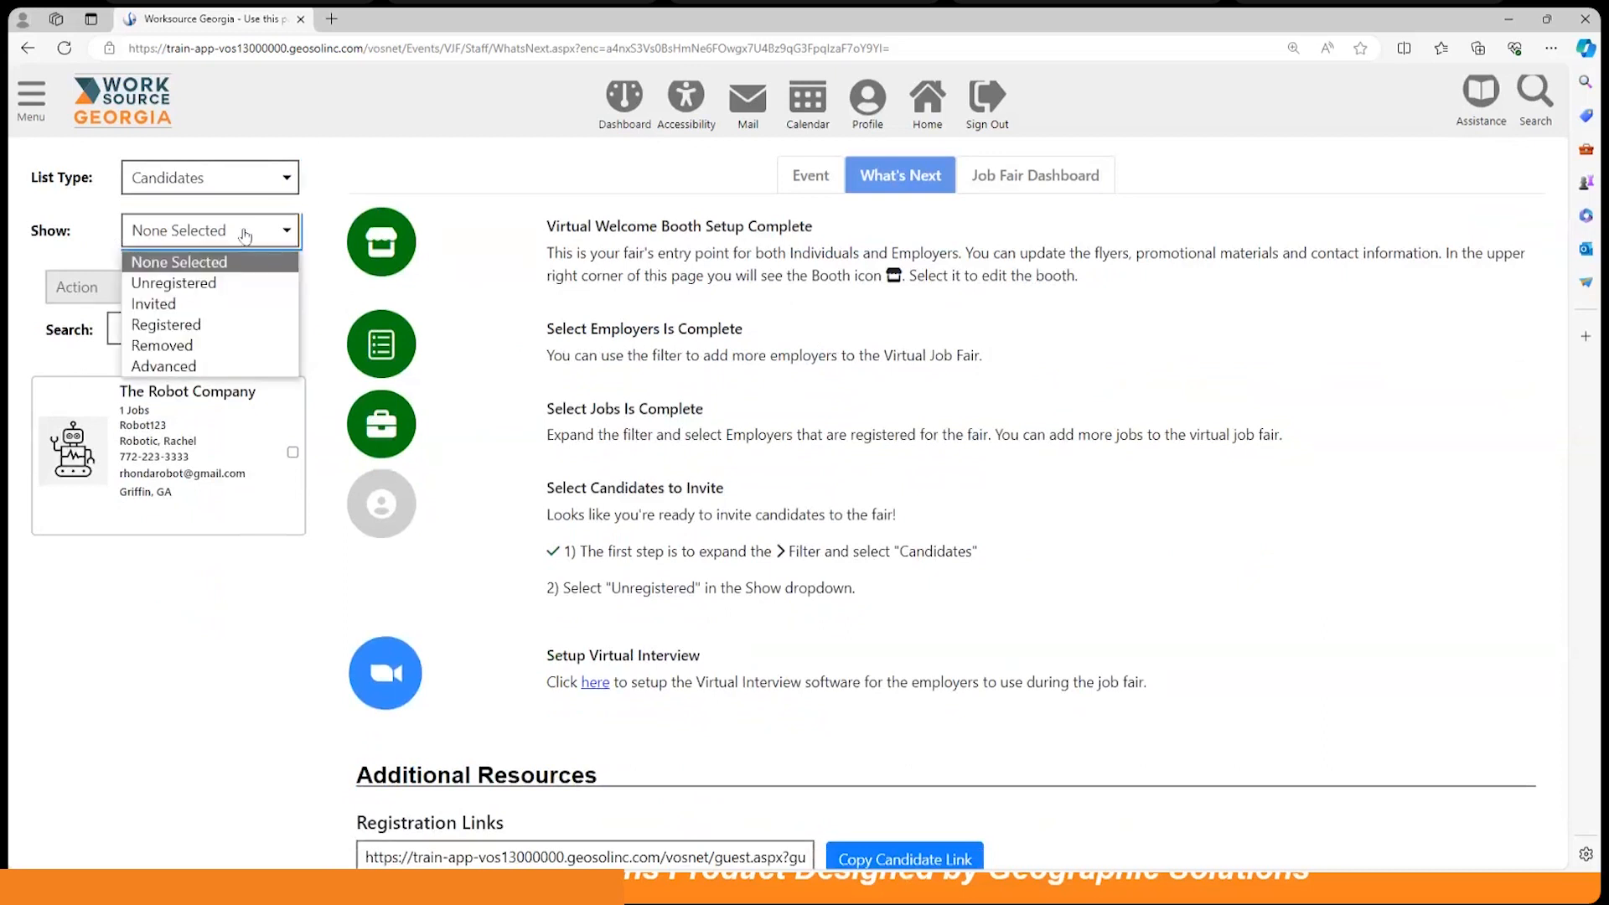
{"action": "left_click", "coordinate": [213, 285]}
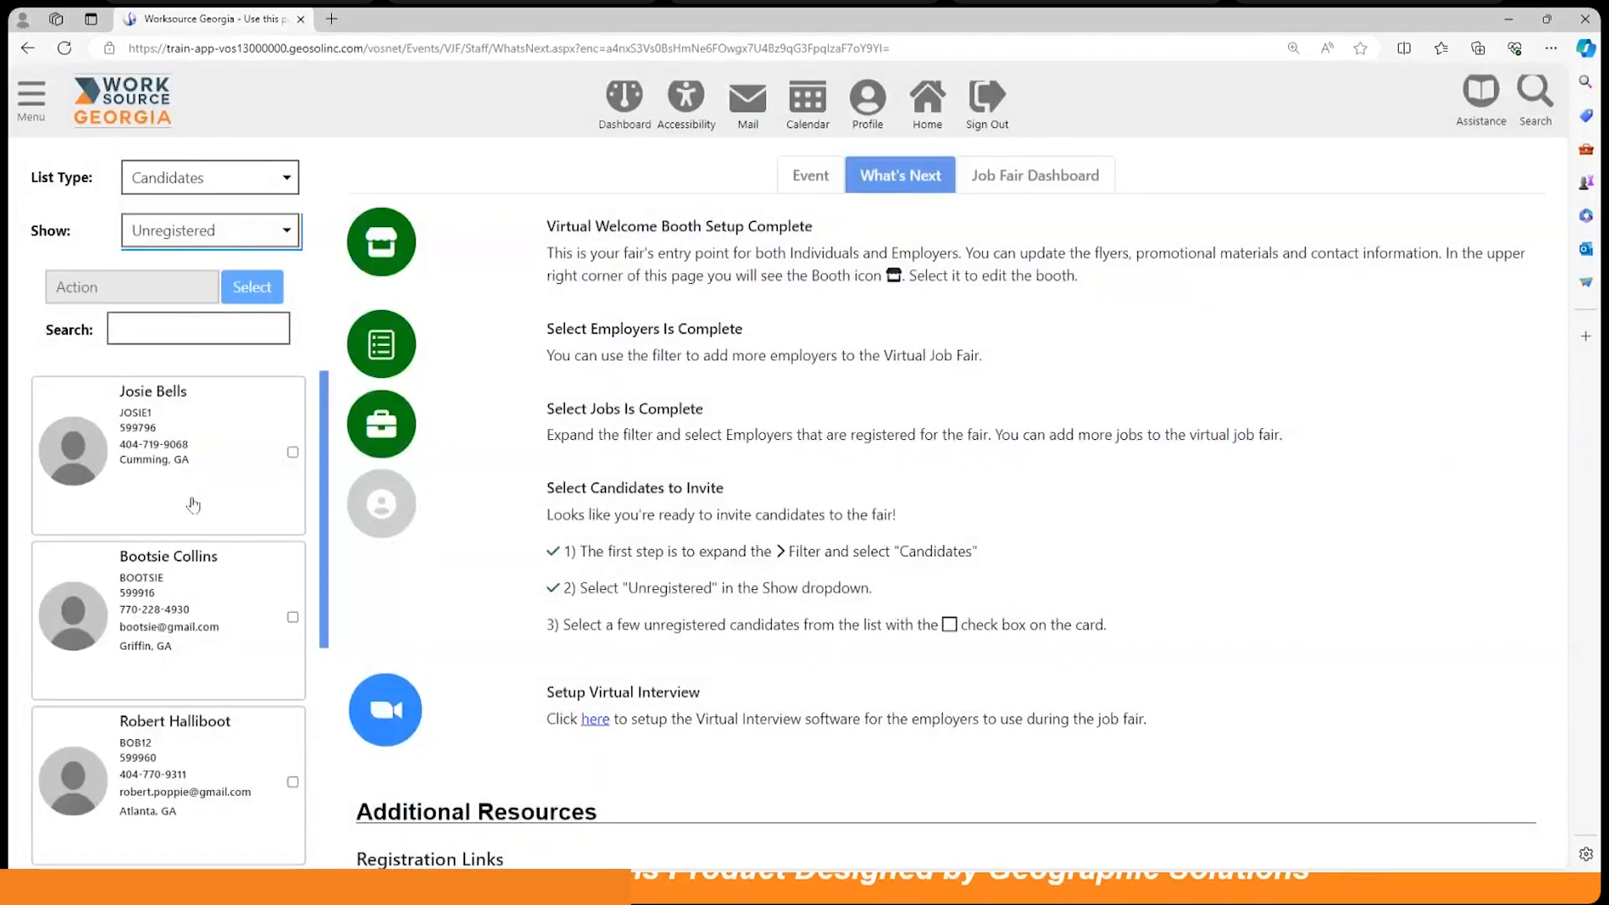
{"action": "scroll", "coordinate": [191, 504], "scroll_direction": "down", "scroll_amount": 7}
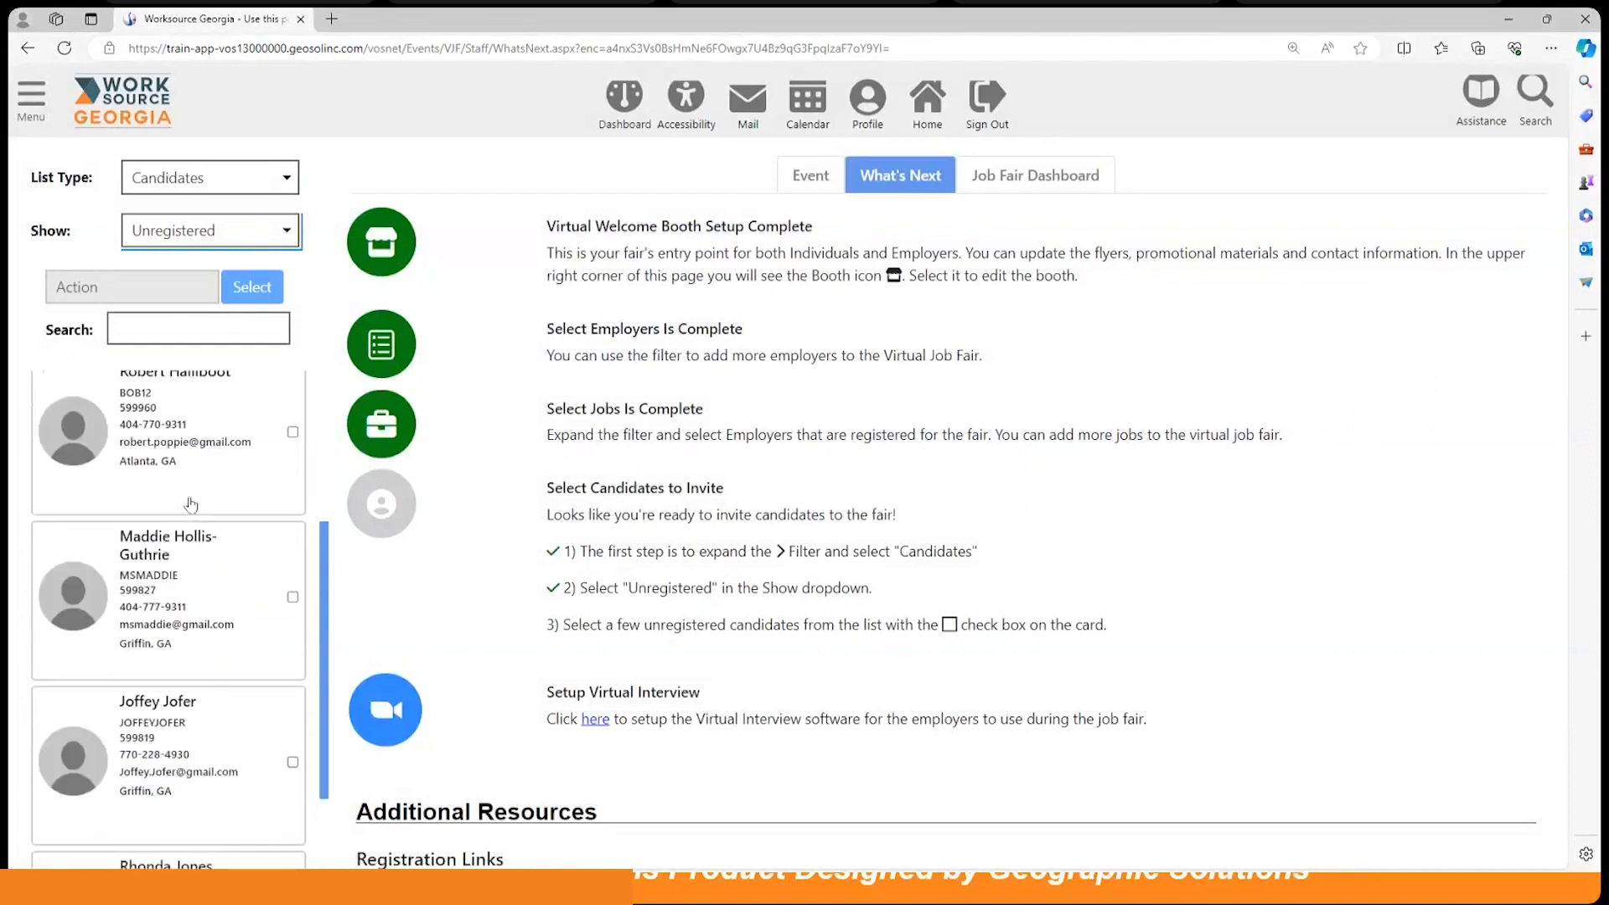
{"action": "scroll", "coordinate": [191, 503], "scroll_direction": "down", "scroll_amount": 1}
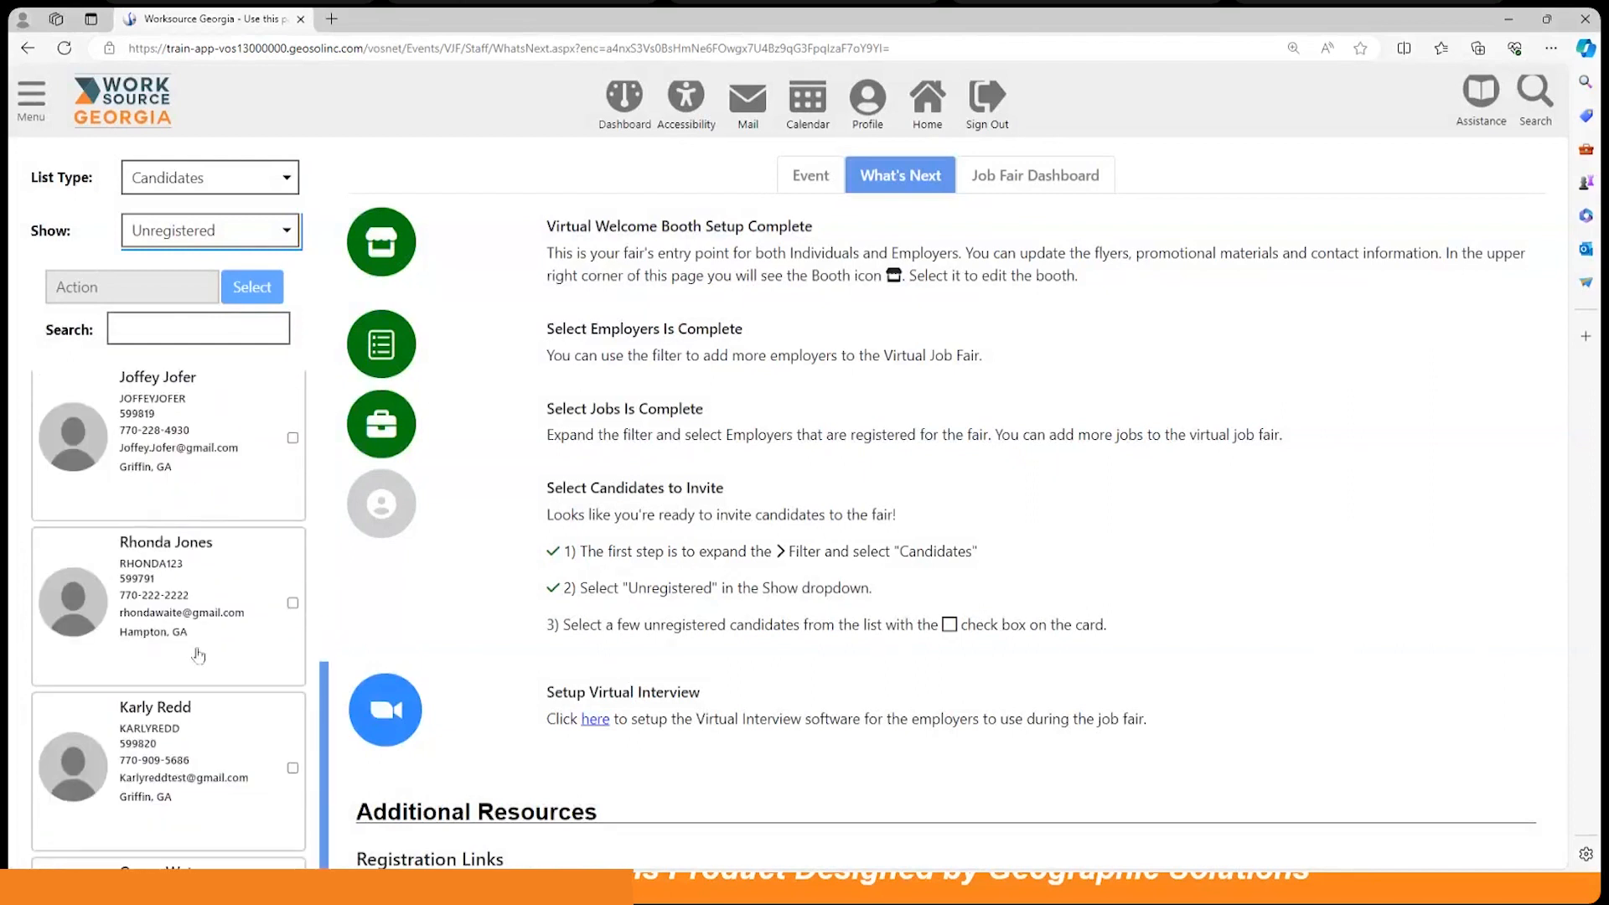
Step: Register the checked Hampton, GA candidate for the fair using the Register action
{"action": "left_click", "coordinate": [292, 604]}
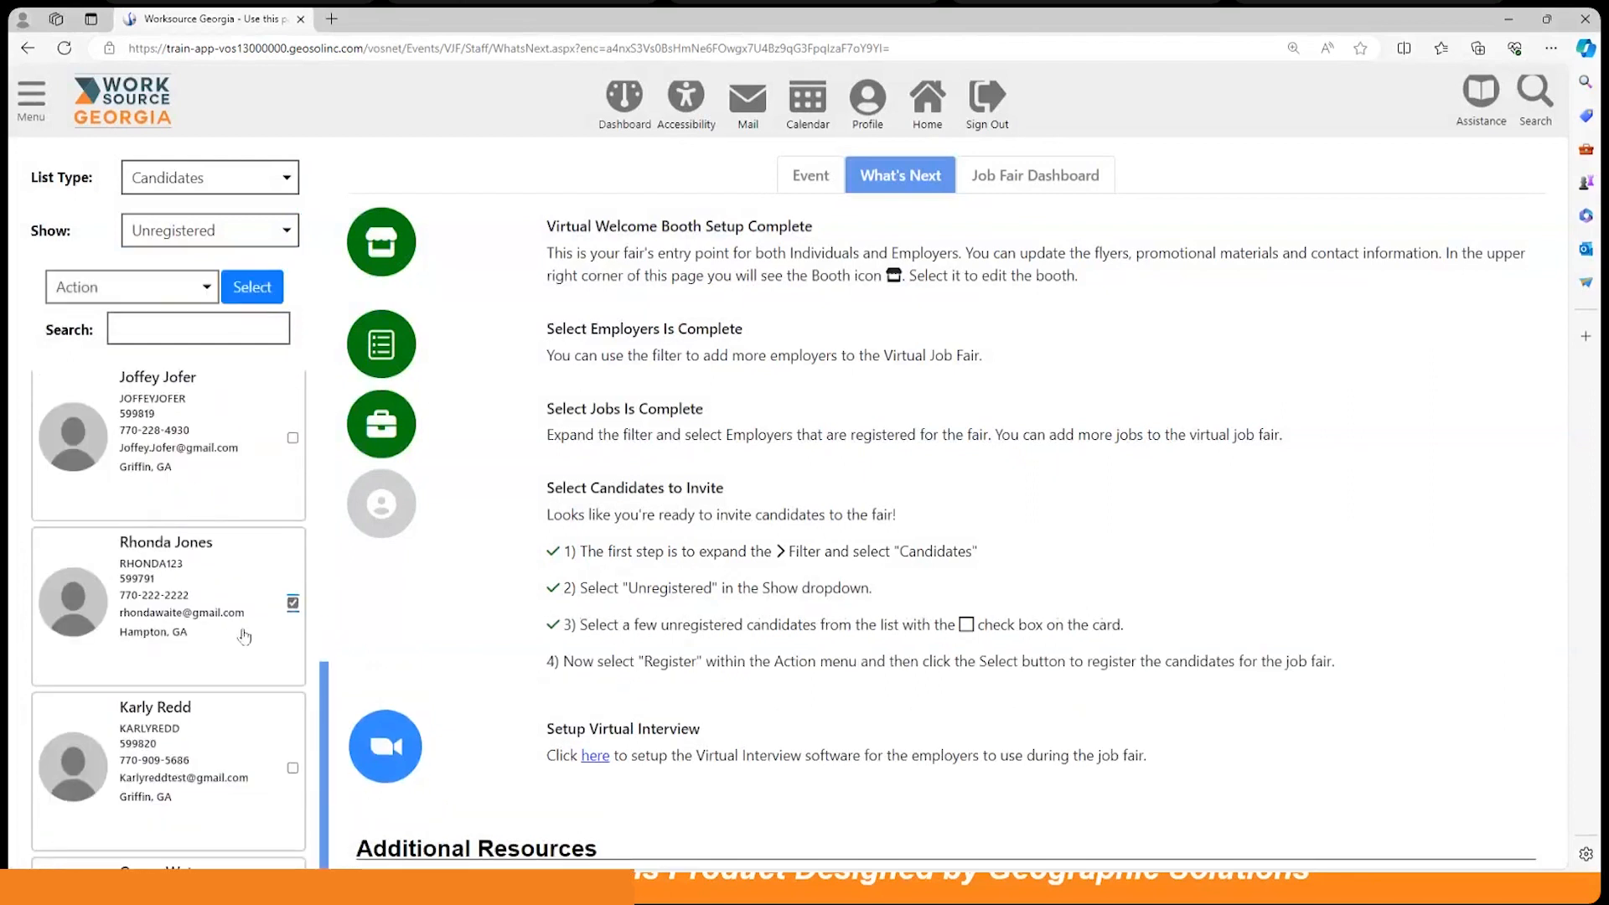
{"action": "left_click", "coordinate": [170, 300]}
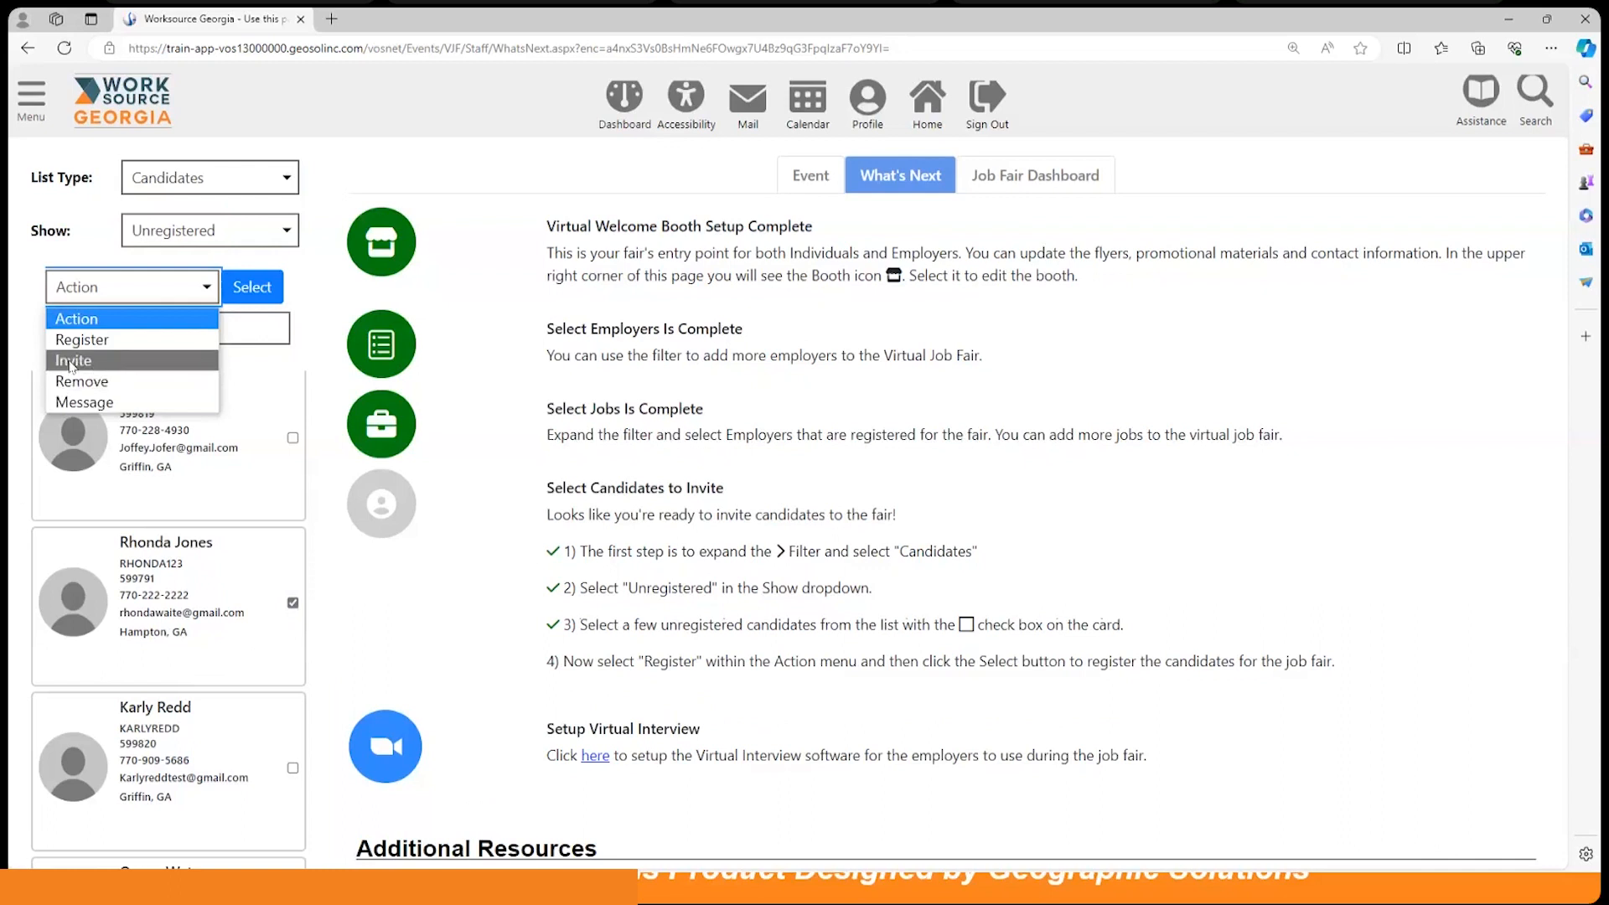
{"action": "left_click", "coordinate": [117, 347]}
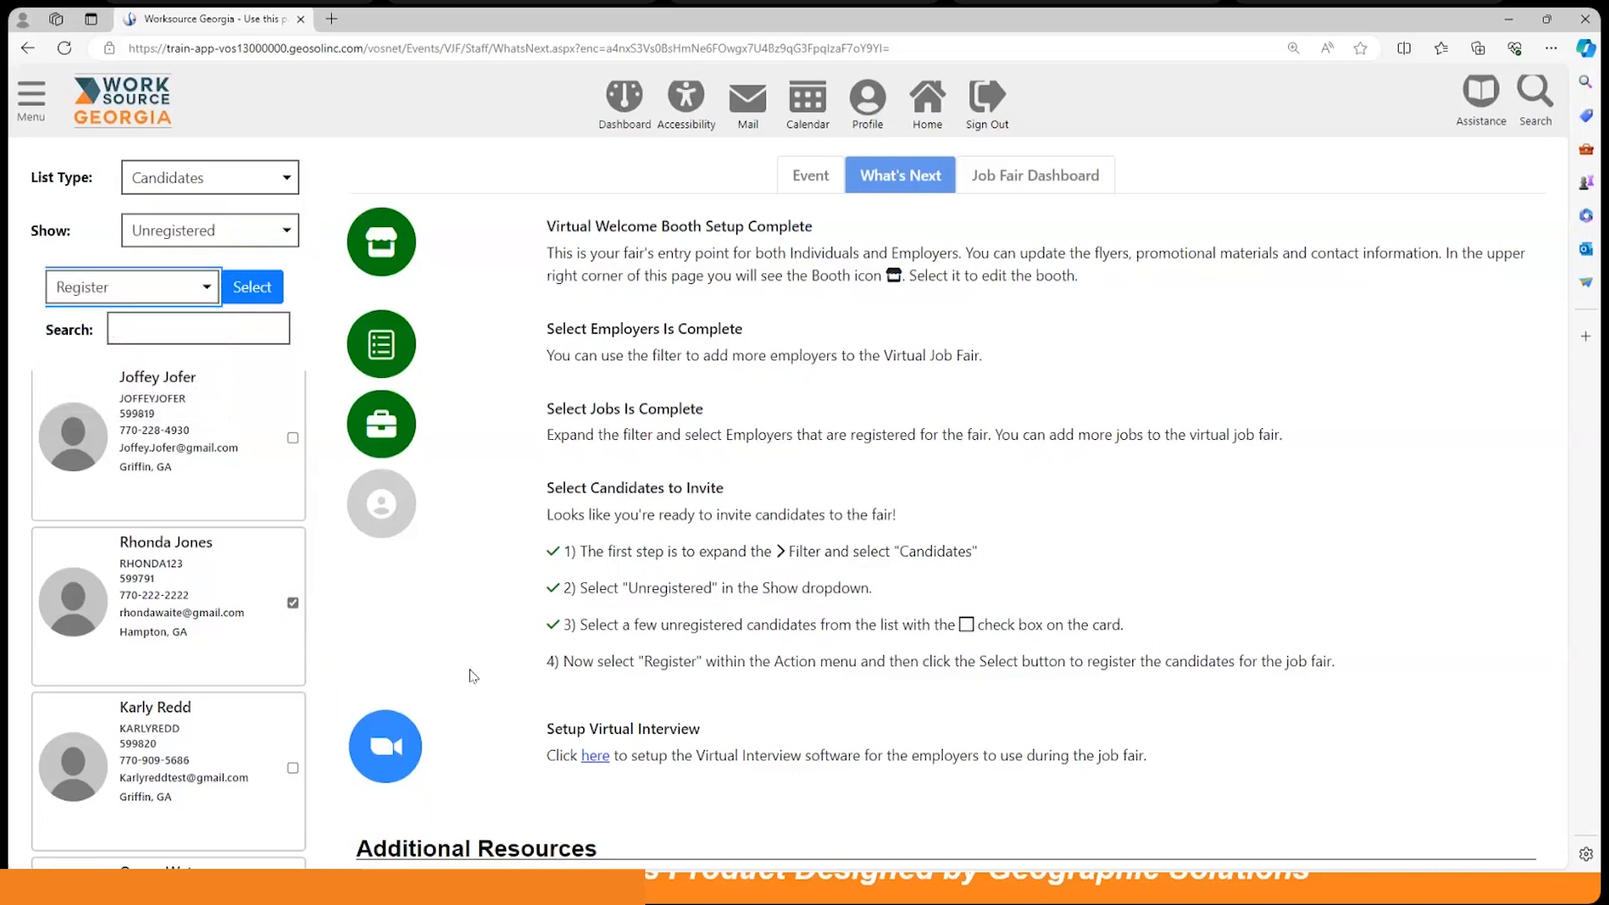
{"action": "left_click", "coordinate": [271, 294]}
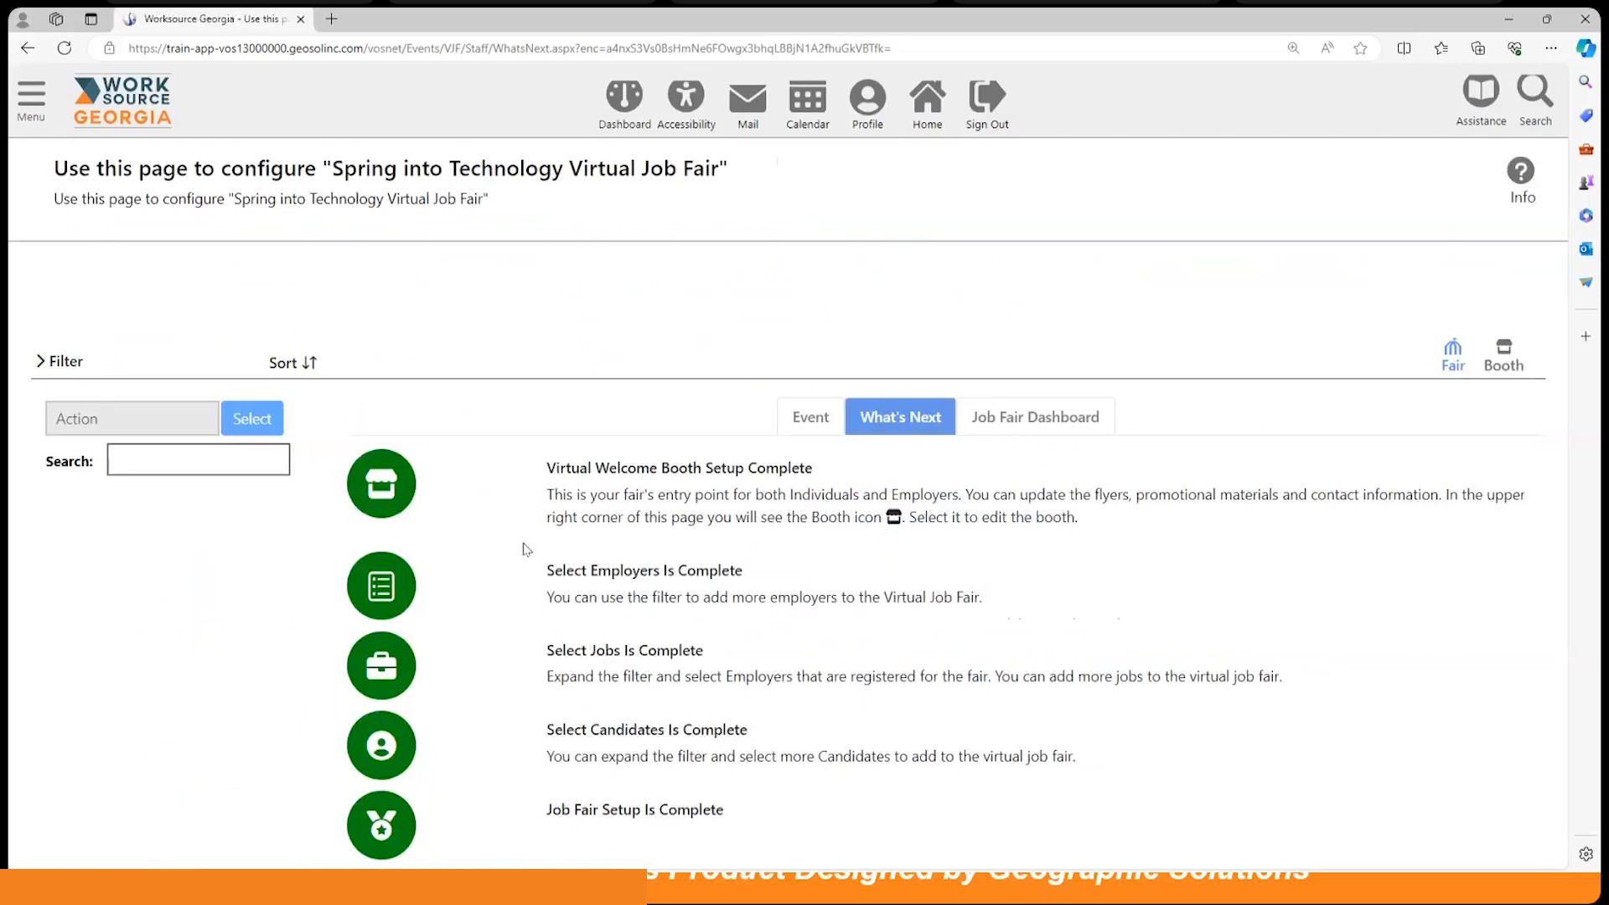
{"action": "scroll", "coordinate": [525, 549], "scroll_direction": "down", "scroll_amount": 4}
Step: Filter the list to Registered candidates and open the registered candidate's profile
{"action": "scroll", "coordinate": [525, 547], "scroll_direction": "up", "scroll_amount": 3}
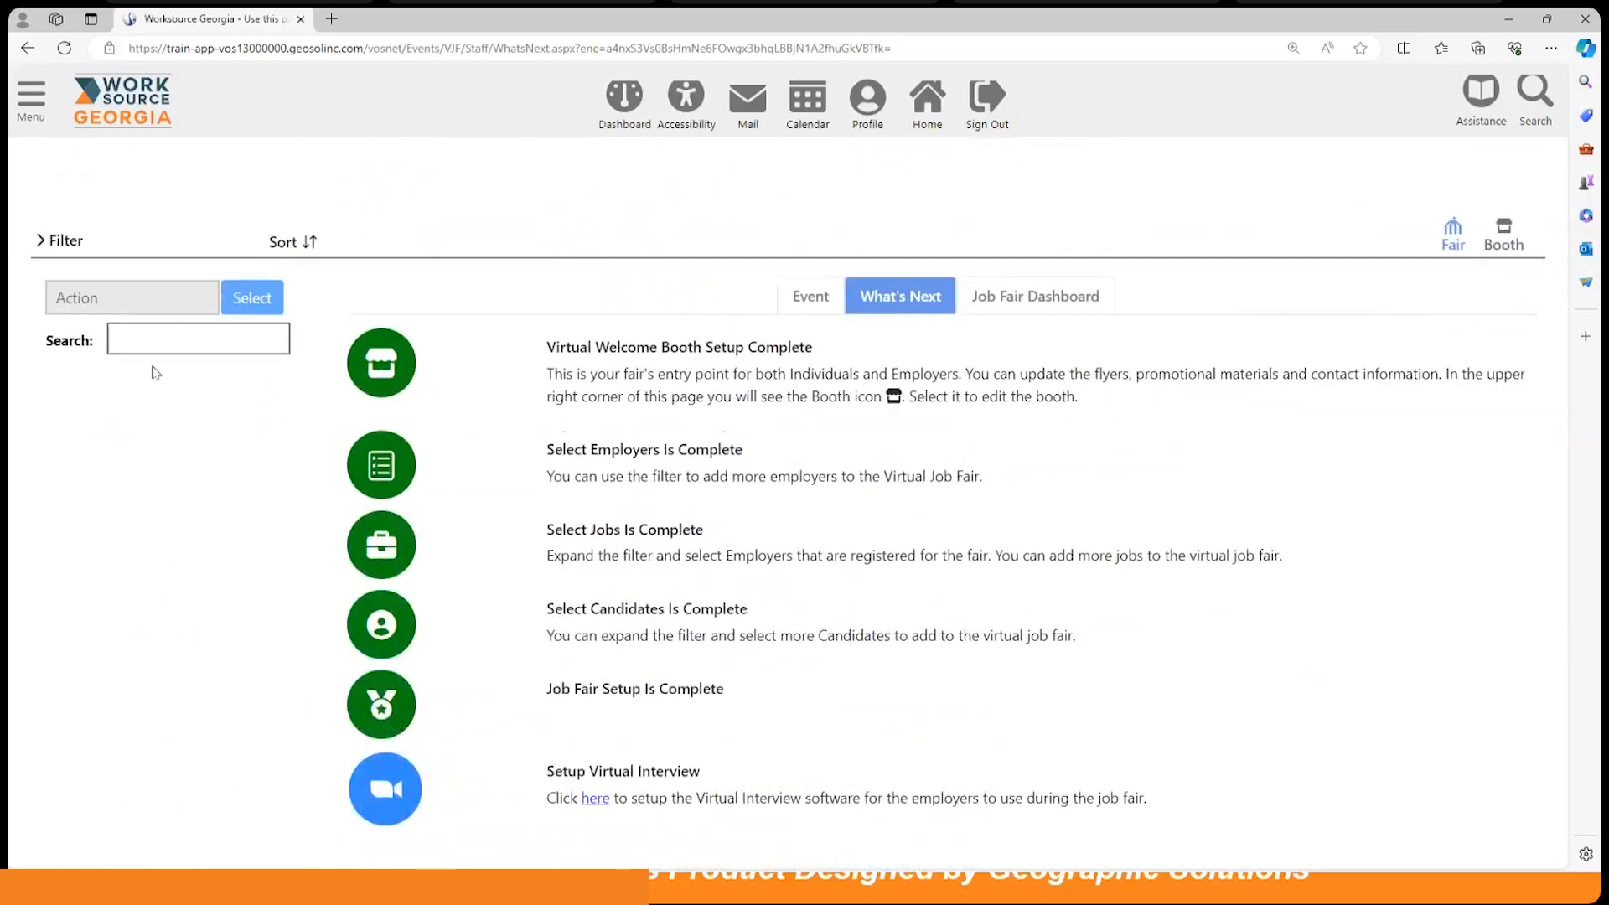
{"action": "left_click", "coordinate": [42, 242]}
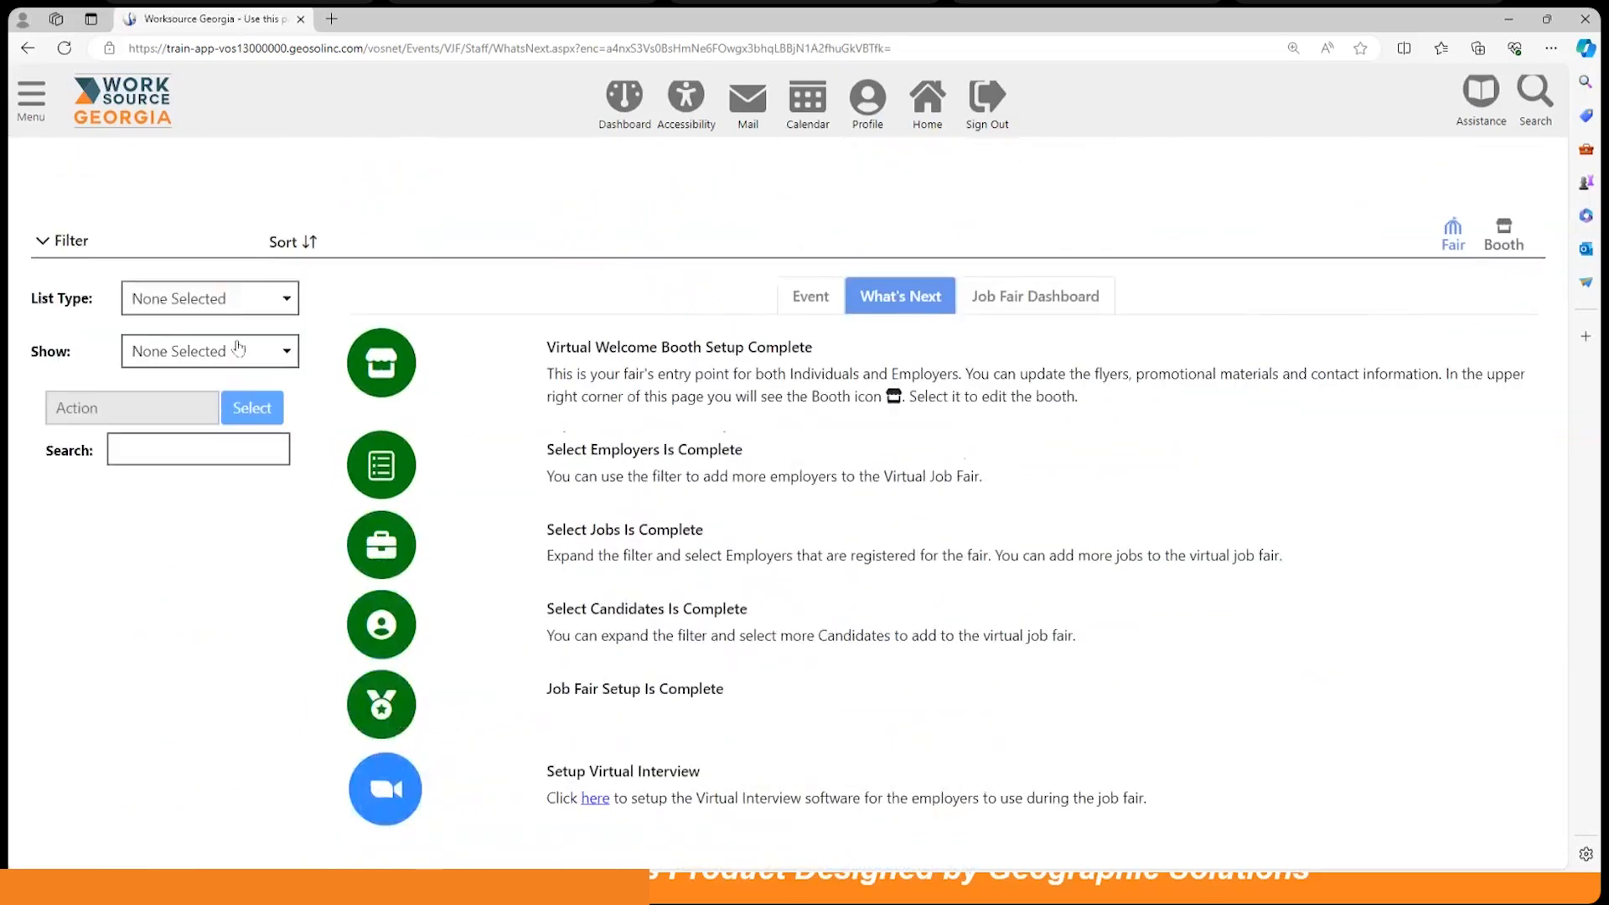
{"action": "left_click", "coordinate": [224, 304]}
{"action": "left_click", "coordinate": [215, 371]}
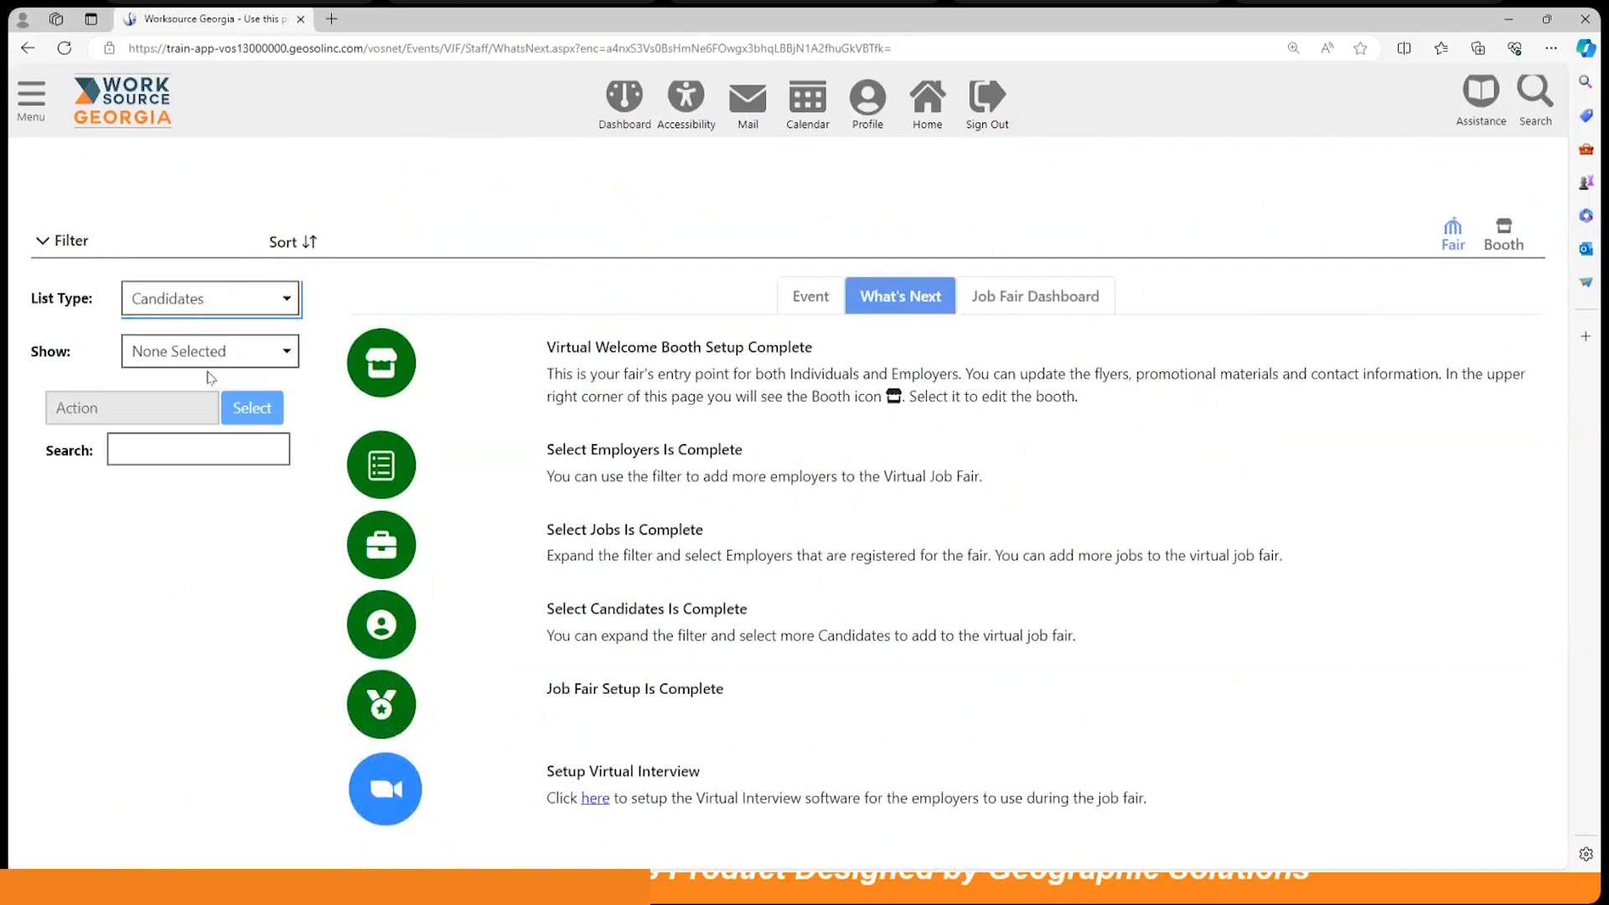
{"action": "left_click", "coordinate": [217, 367]}
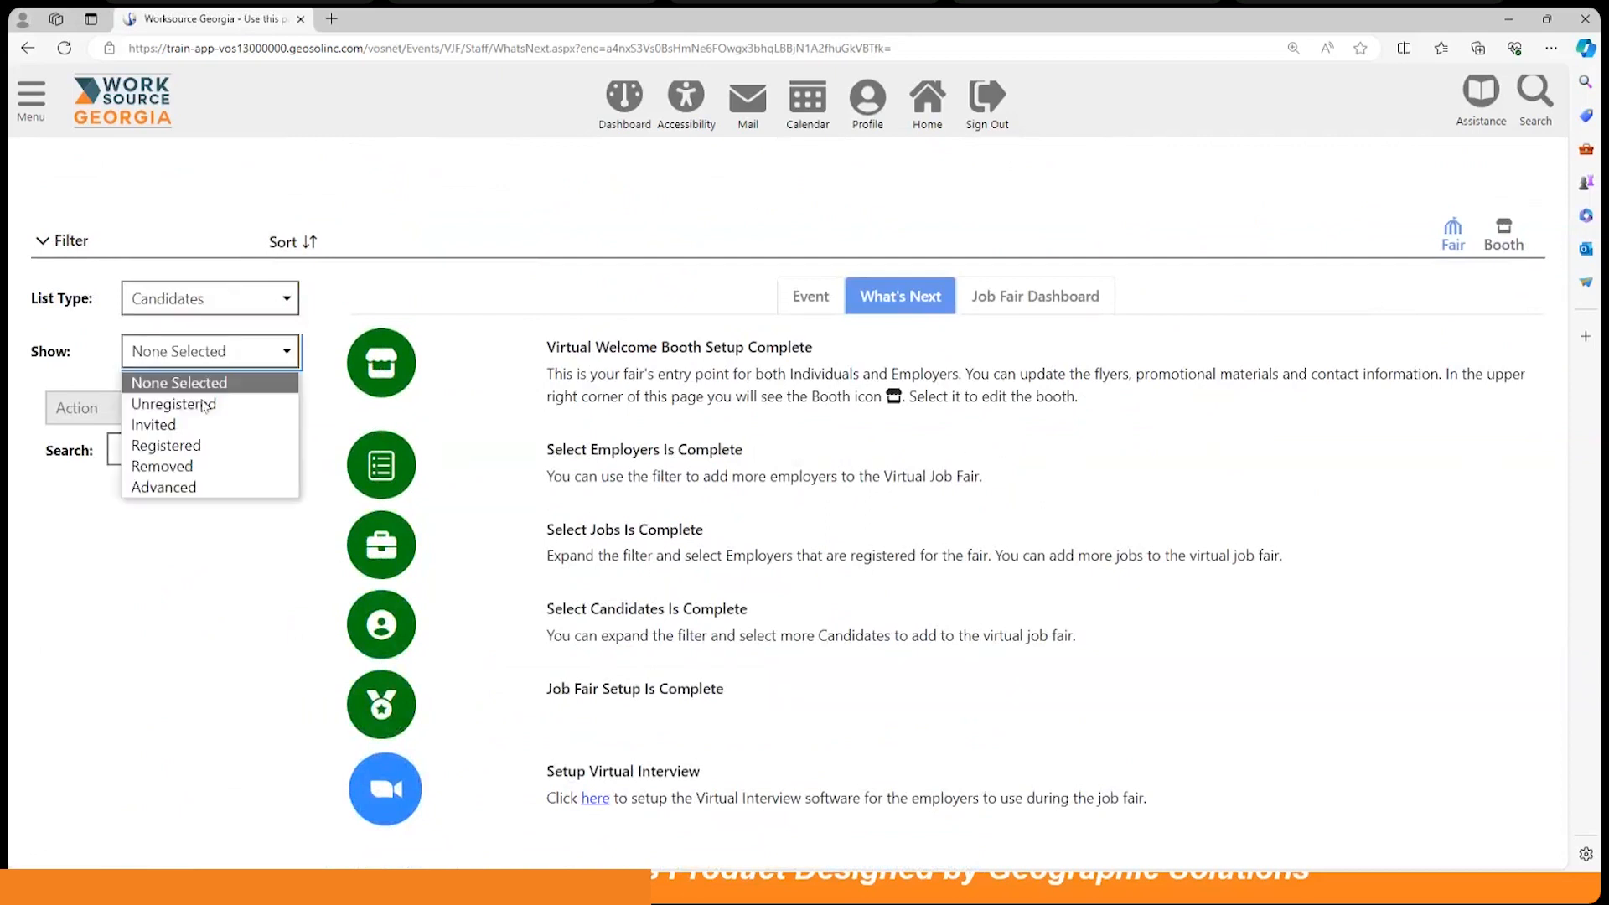
{"action": "left_click", "coordinate": [189, 445]}
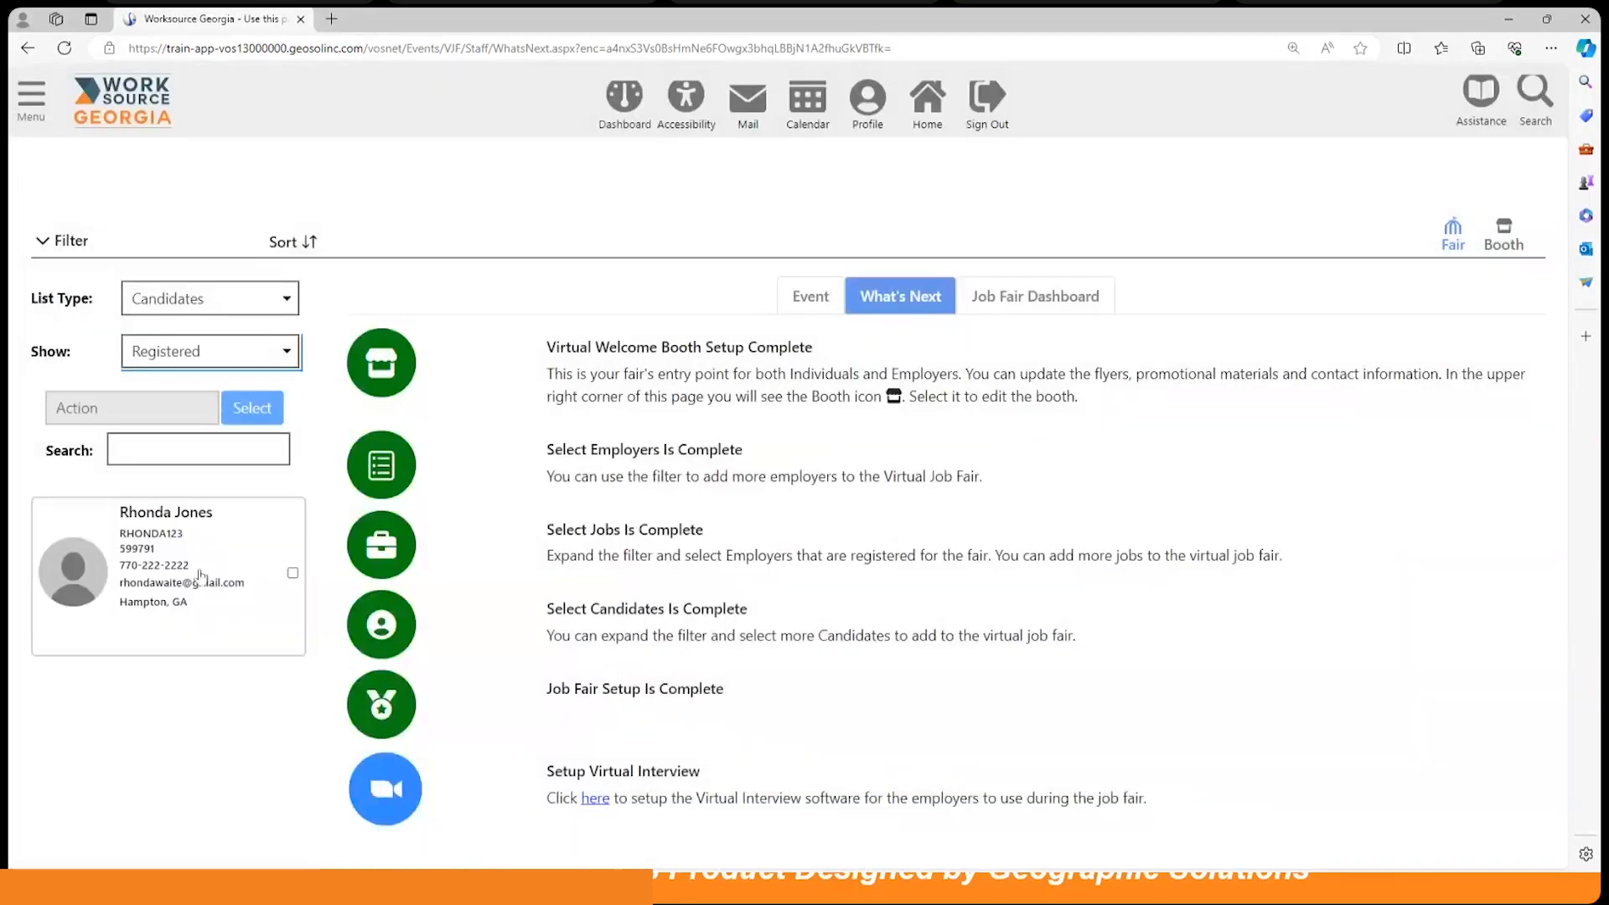
{"action": "left_click", "coordinate": [142, 566]}
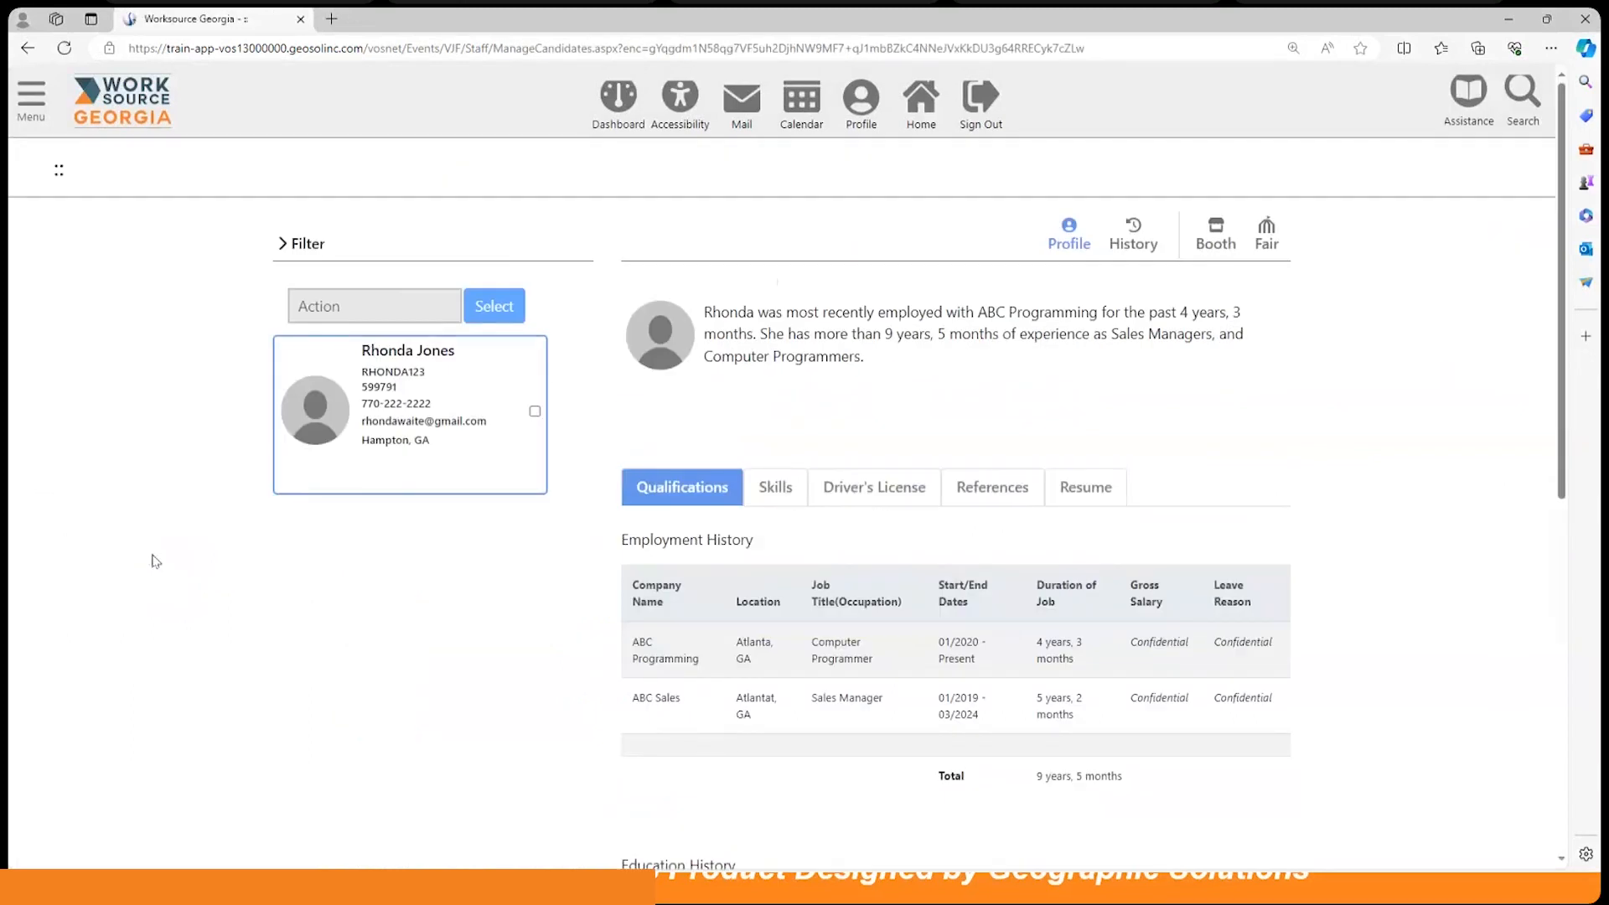
{"action": "scroll", "coordinate": [964, 447], "scroll_direction": "down", "scroll_amount": 3}
{"action": "scroll", "coordinate": [910, 457], "scroll_direction": "up", "scroll_amount": 3}
Step: Return to the fair's configuration page and scroll to the Setup Virtual Interview section
{"action": "left_click", "coordinate": [1274, 238]}
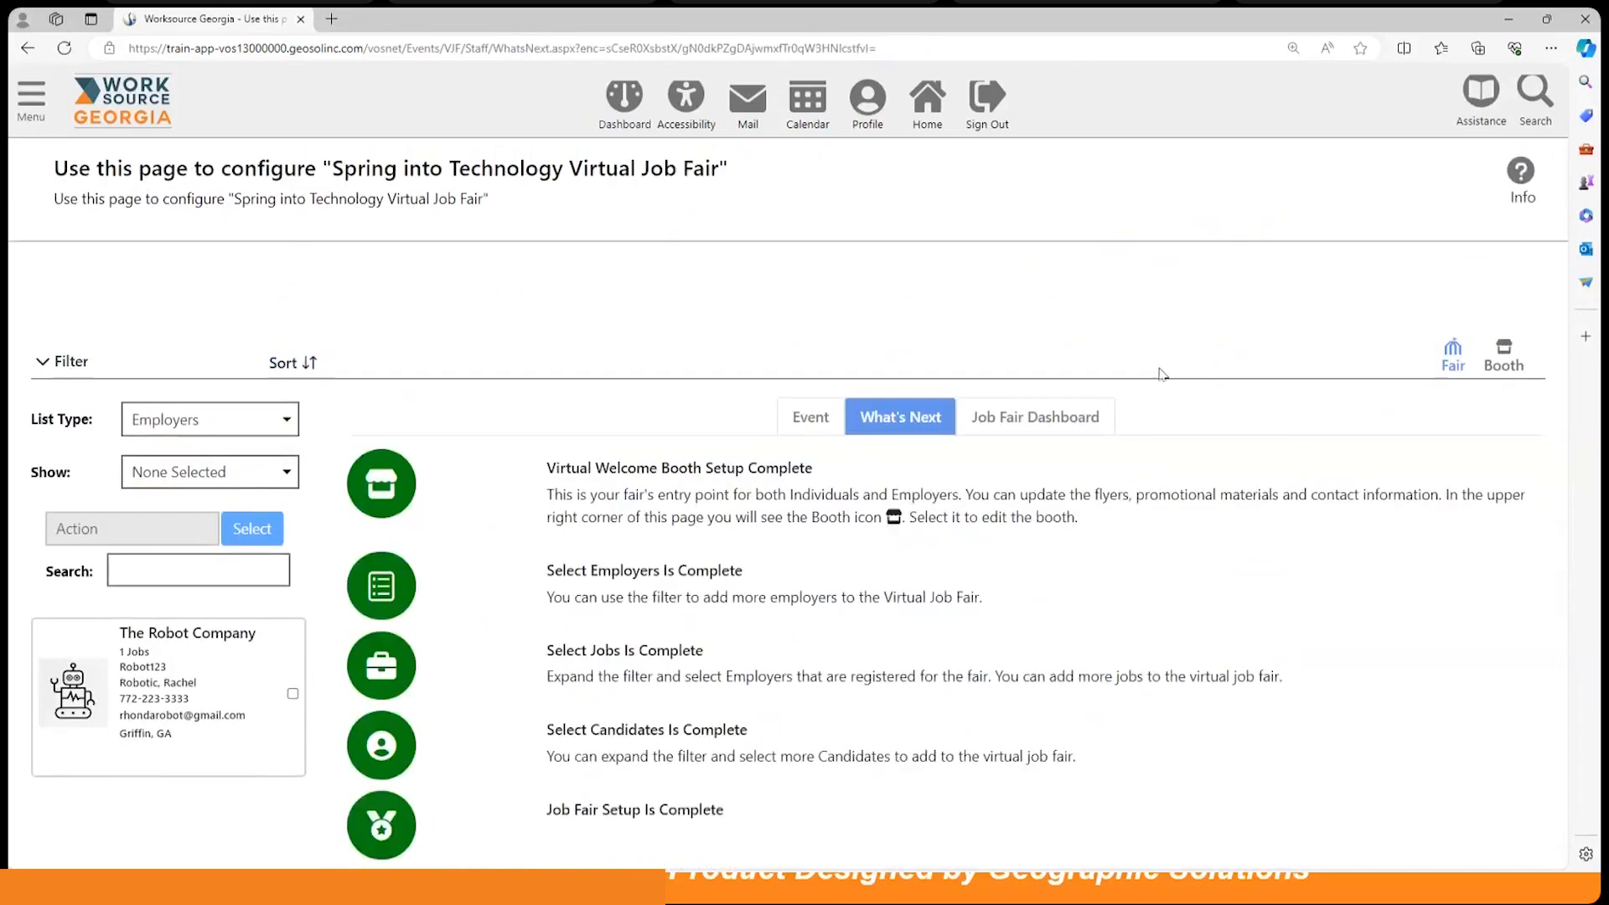
{"action": "scroll", "coordinate": [1124, 431], "scroll_direction": "down", "scroll_amount": 5}
{"action": "scroll", "coordinate": [1125, 431], "scroll_direction": "down", "scroll_amount": 2}
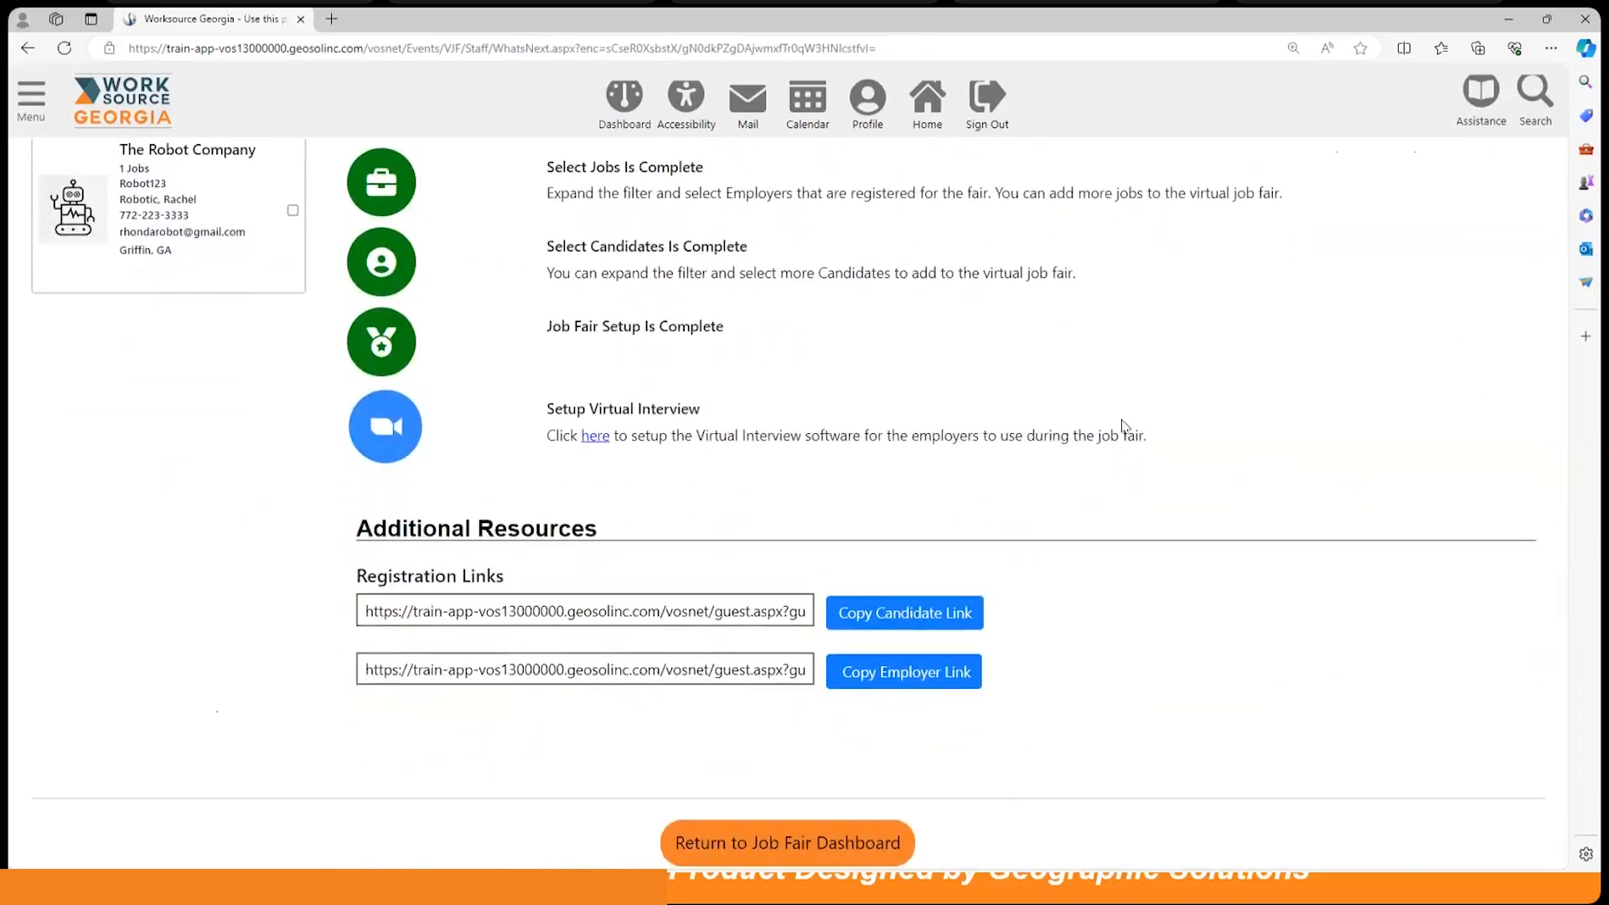
{"action": "scroll", "coordinate": [1124, 425], "scroll_direction": "up", "scroll_amount": 2}
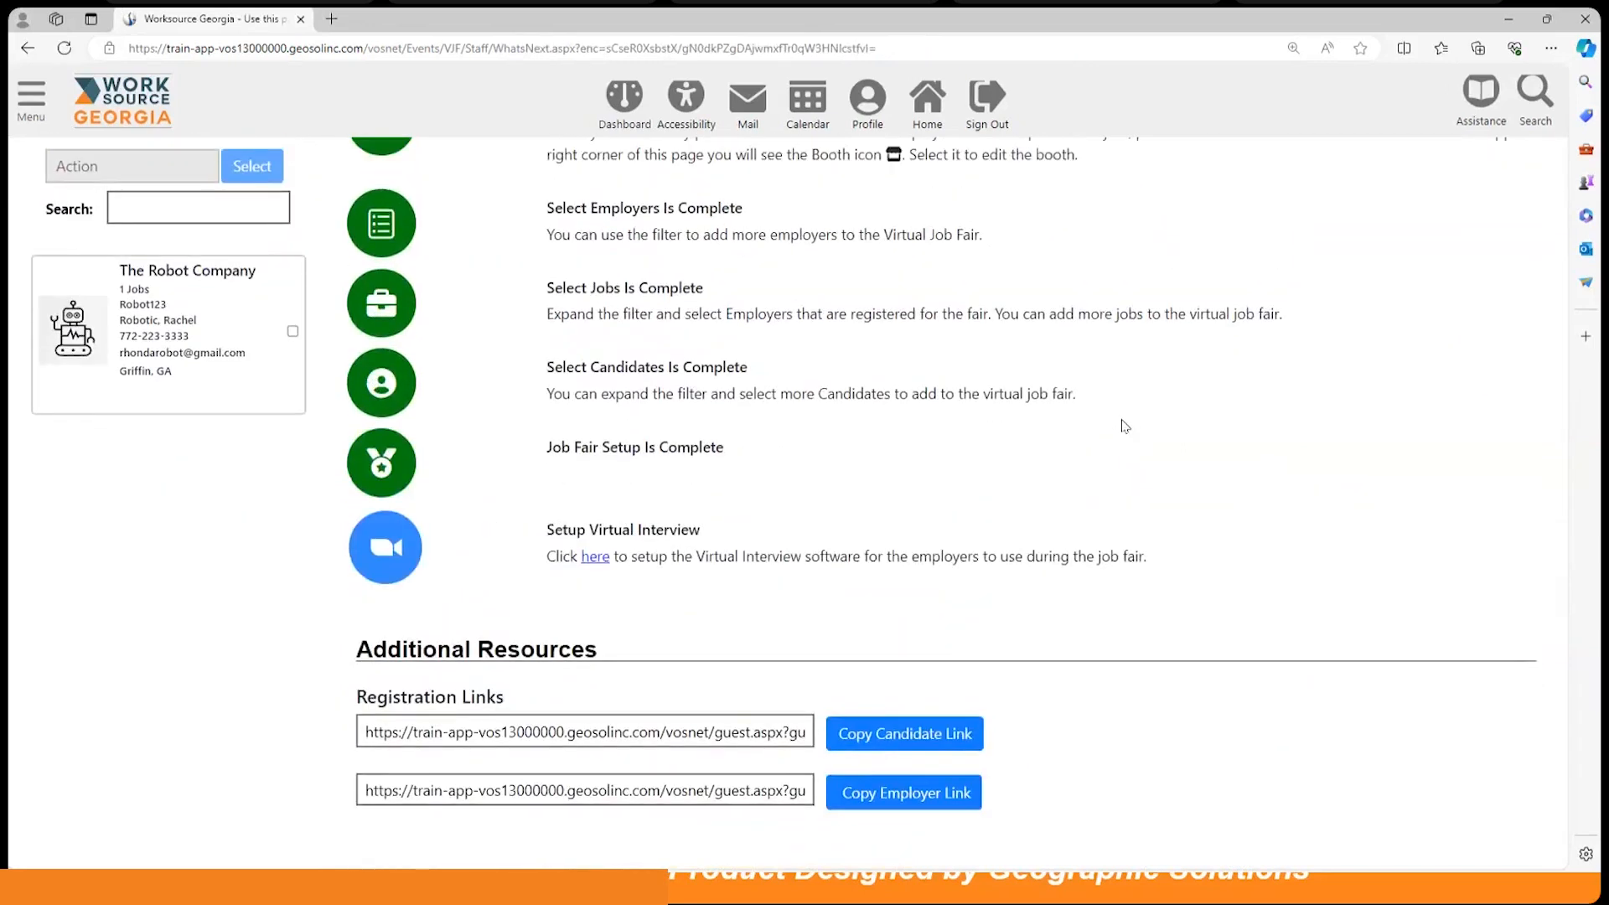
{"action": "scroll", "coordinate": [1125, 426], "scroll_direction": "up", "scroll_amount": 4}
{"action": "scroll", "coordinate": [1124, 426], "scroll_direction": "down", "scroll_amount": 6}
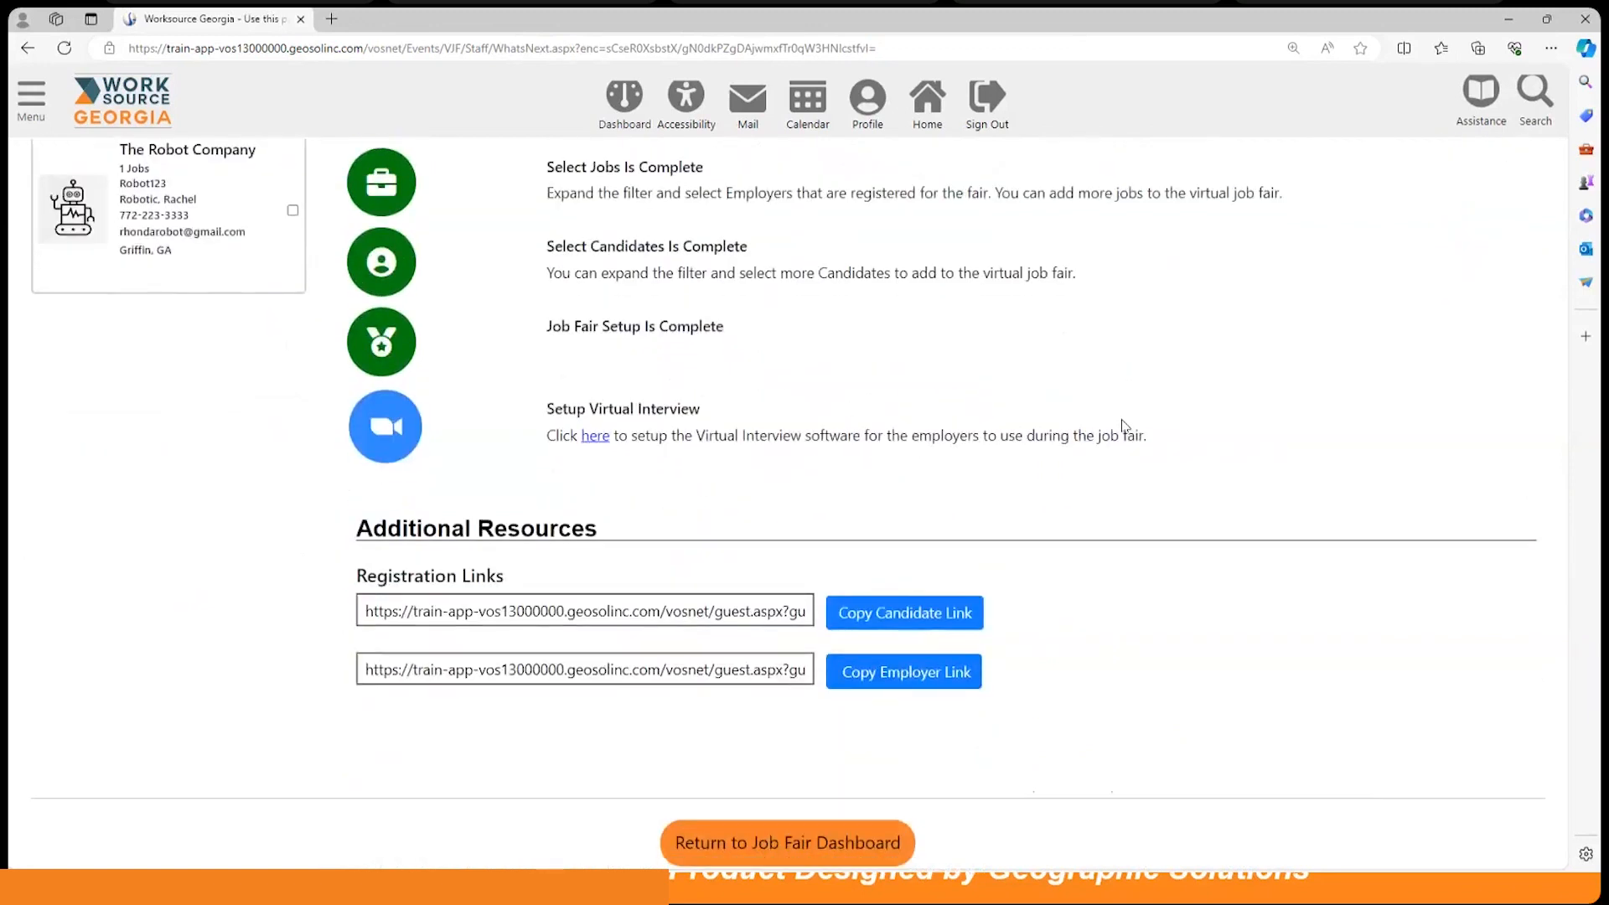
{"action": "scroll", "coordinate": [1124, 426], "scroll_direction": "down", "scroll_amount": 2}
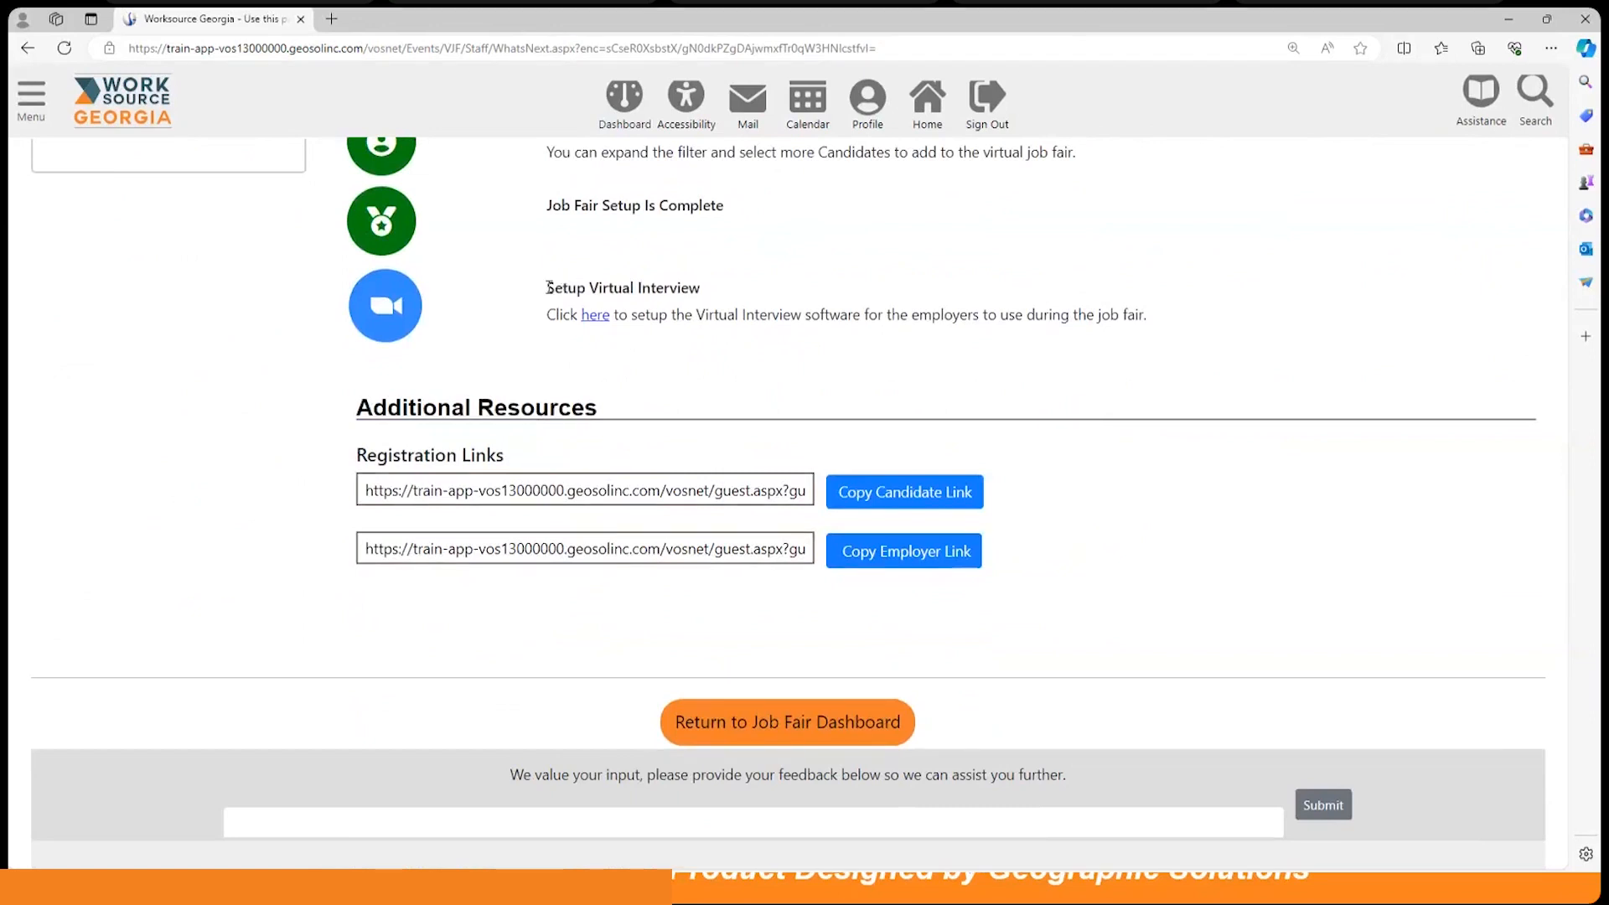
{"action": "left_click_drag", "start_coordinate": [547, 290], "coordinate": [699, 281]}
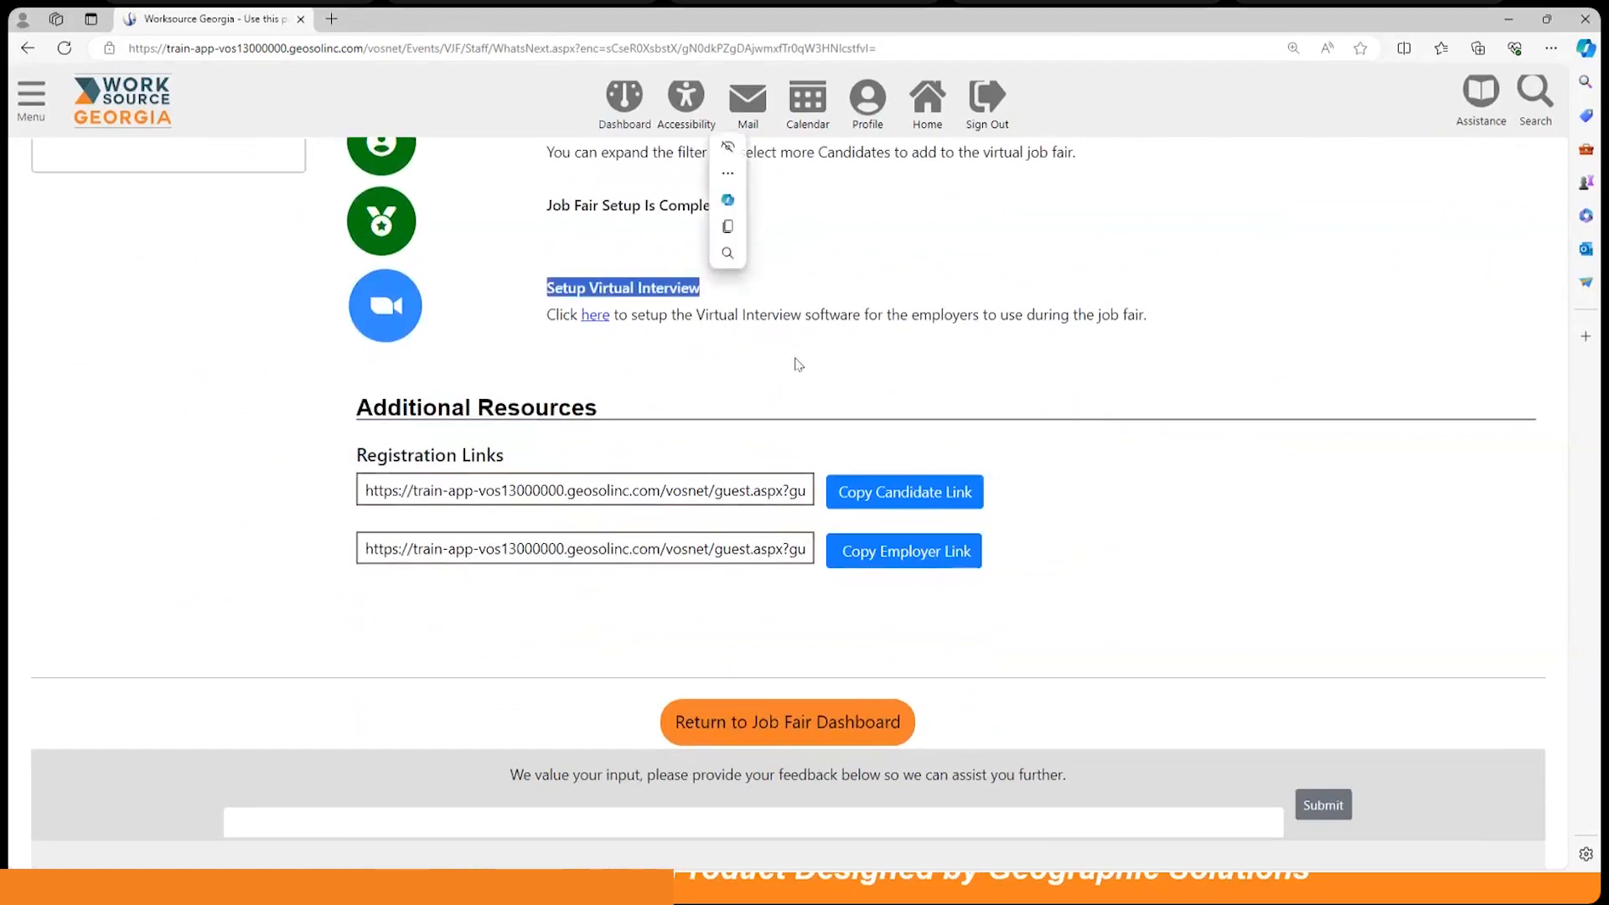
{"action": "left_click", "coordinate": [792, 362]}
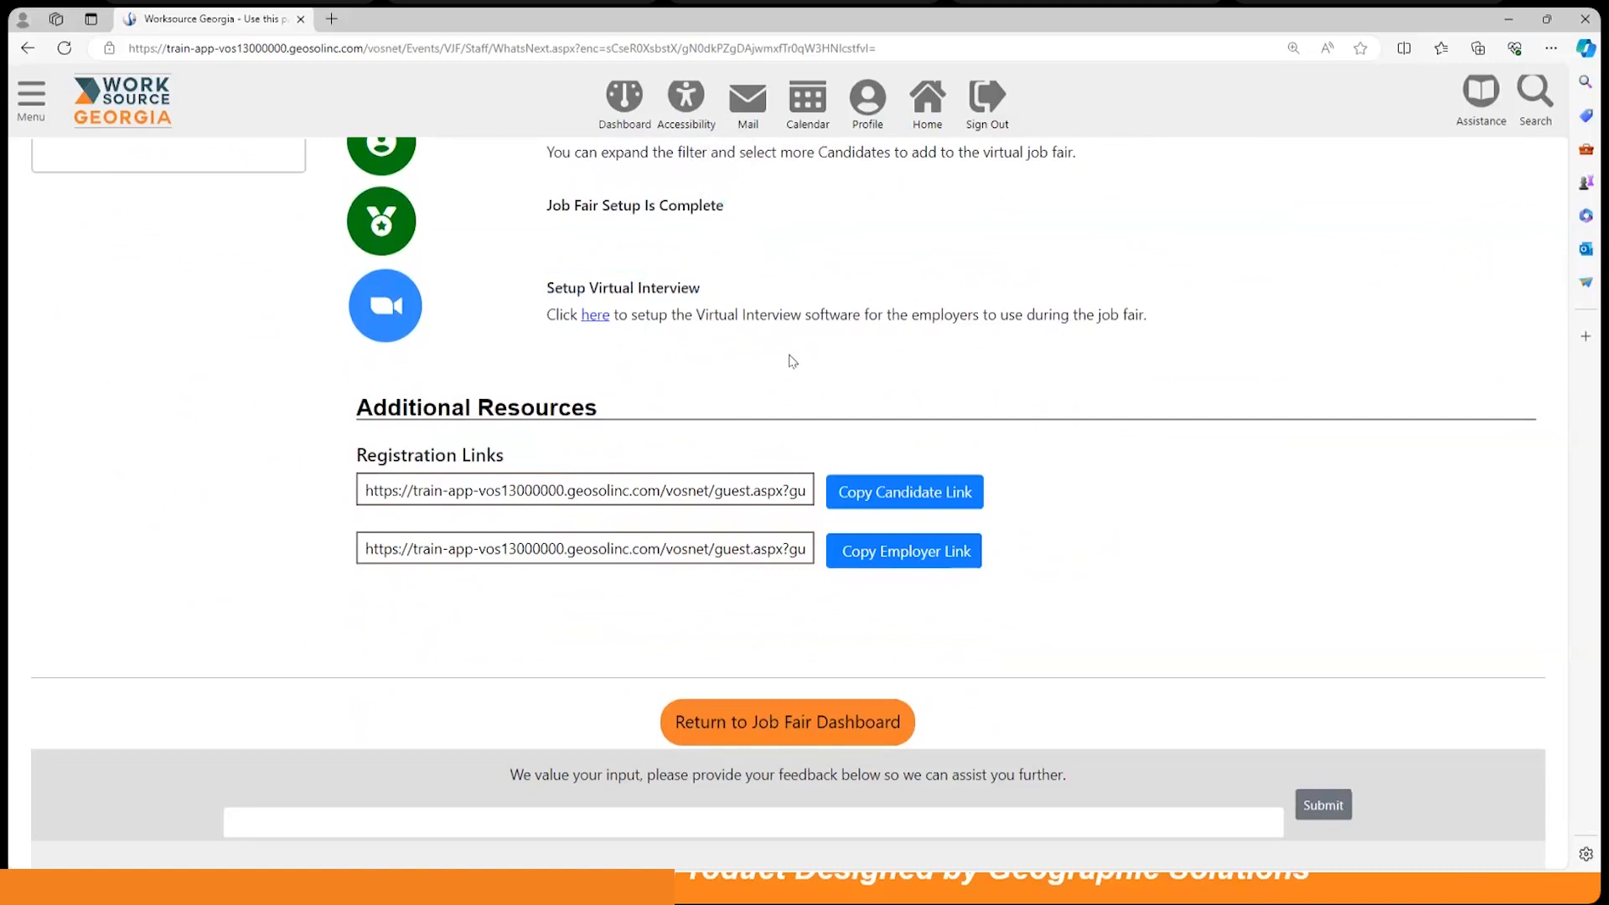
Step: Open the Zoom virtual interview setup page and read through its CSV export and import steps
{"action": "left_click", "coordinate": [596, 317]}
{"action": "scroll", "coordinate": [1022, 423], "scroll_direction": "down", "scroll_amount": 3}
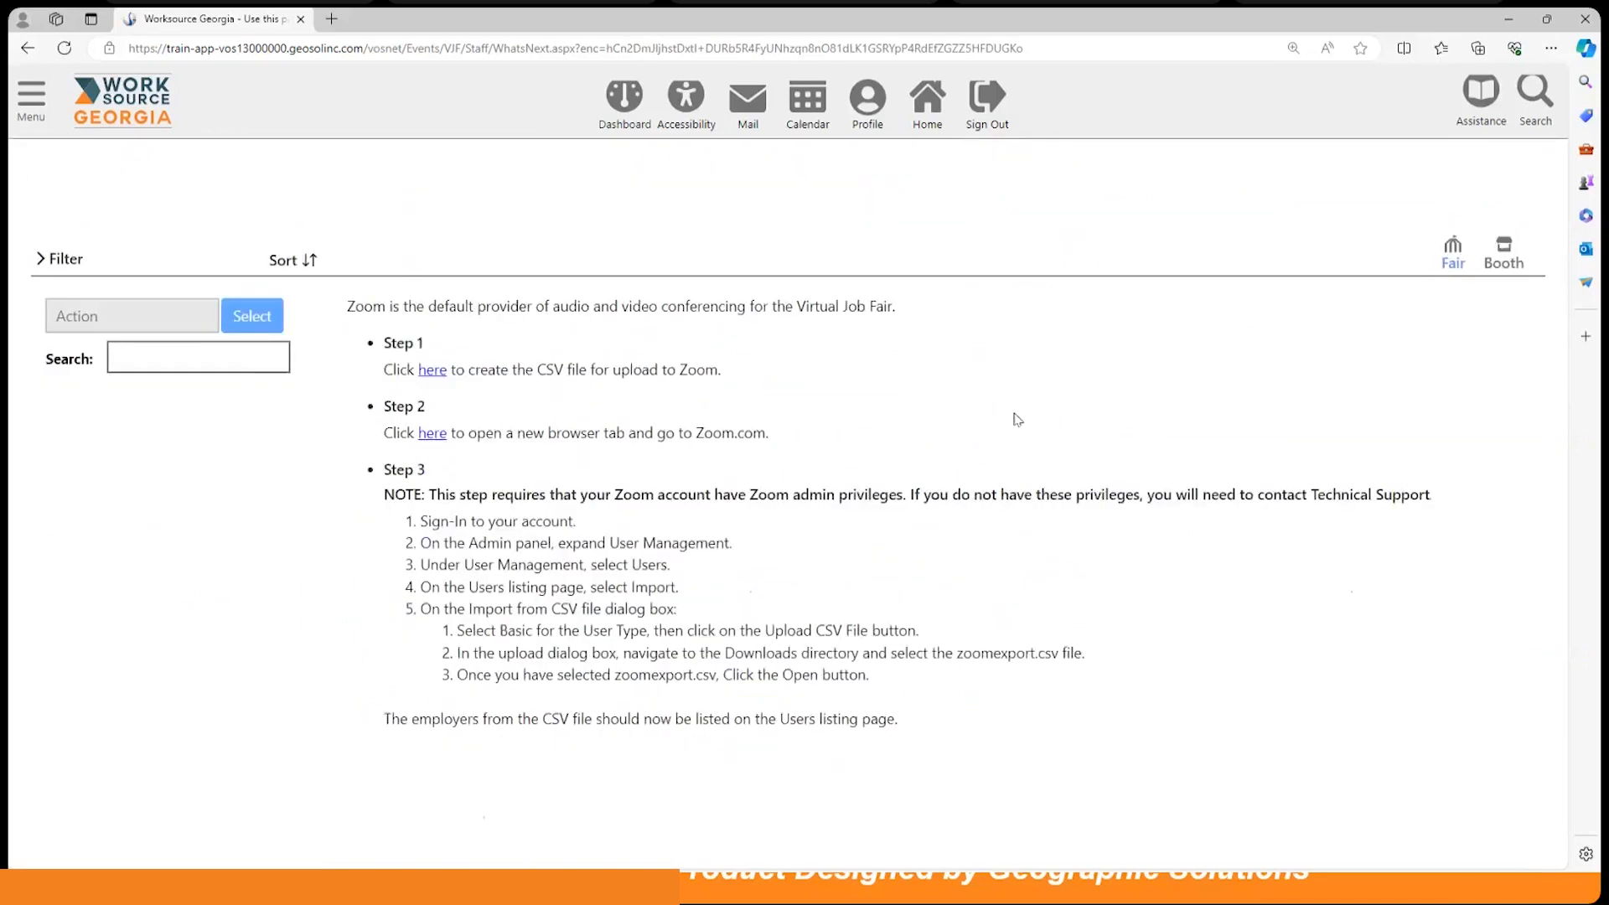
{"action": "scroll", "coordinate": [472, 283], "scroll_direction": "up", "scroll_amount": 1}
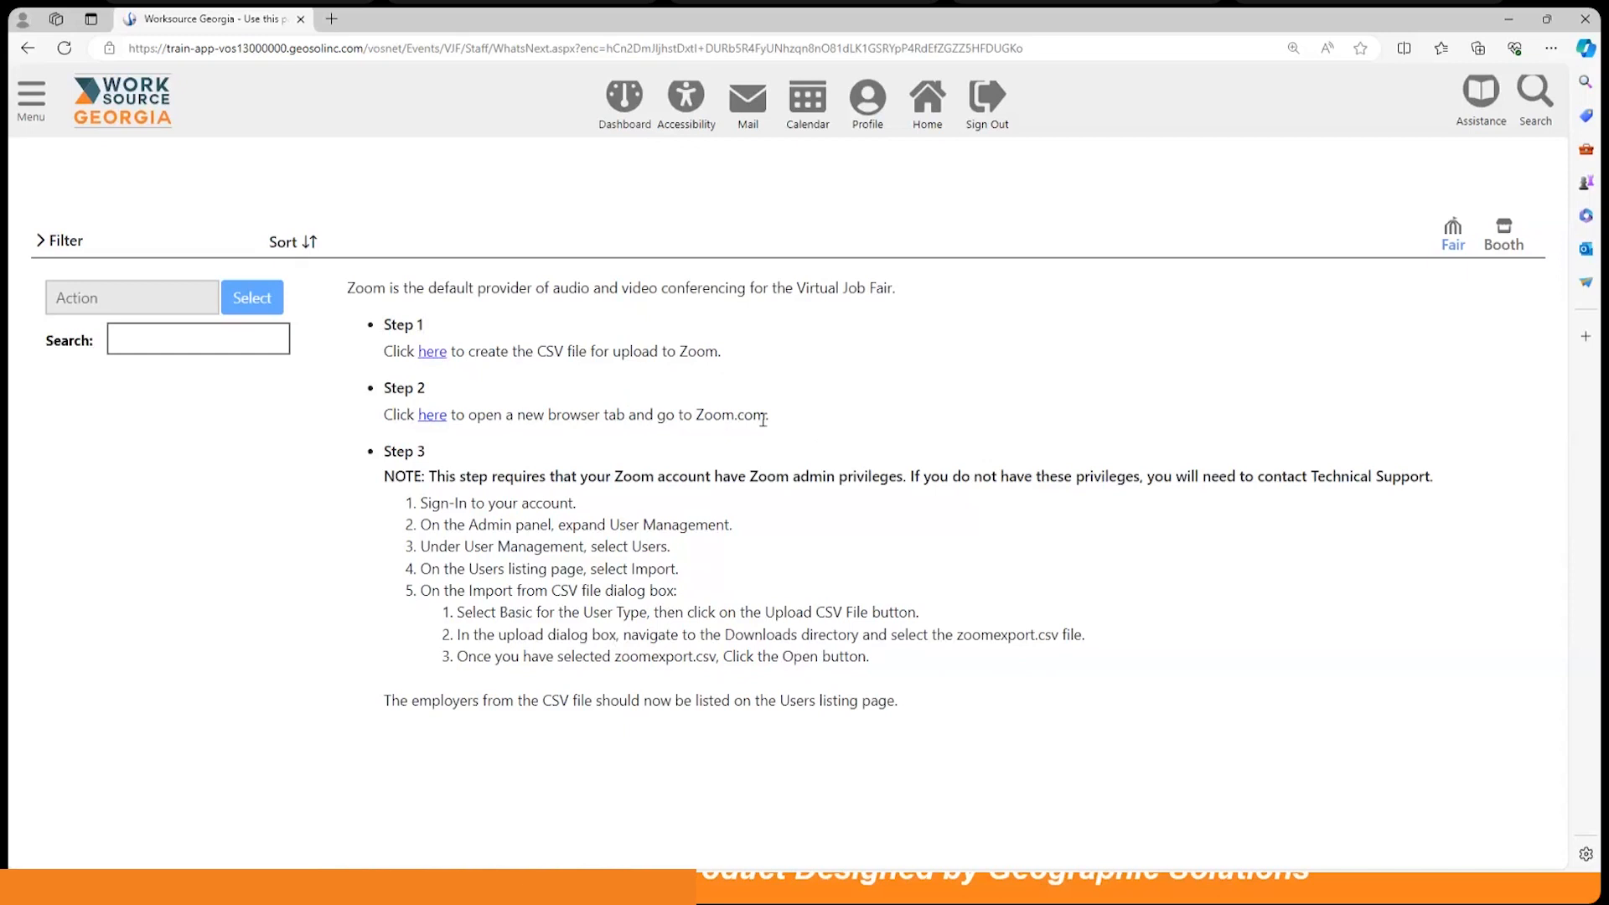
{"action": "scroll", "coordinate": [671, 503], "scroll_direction": "down", "scroll_amount": 2}
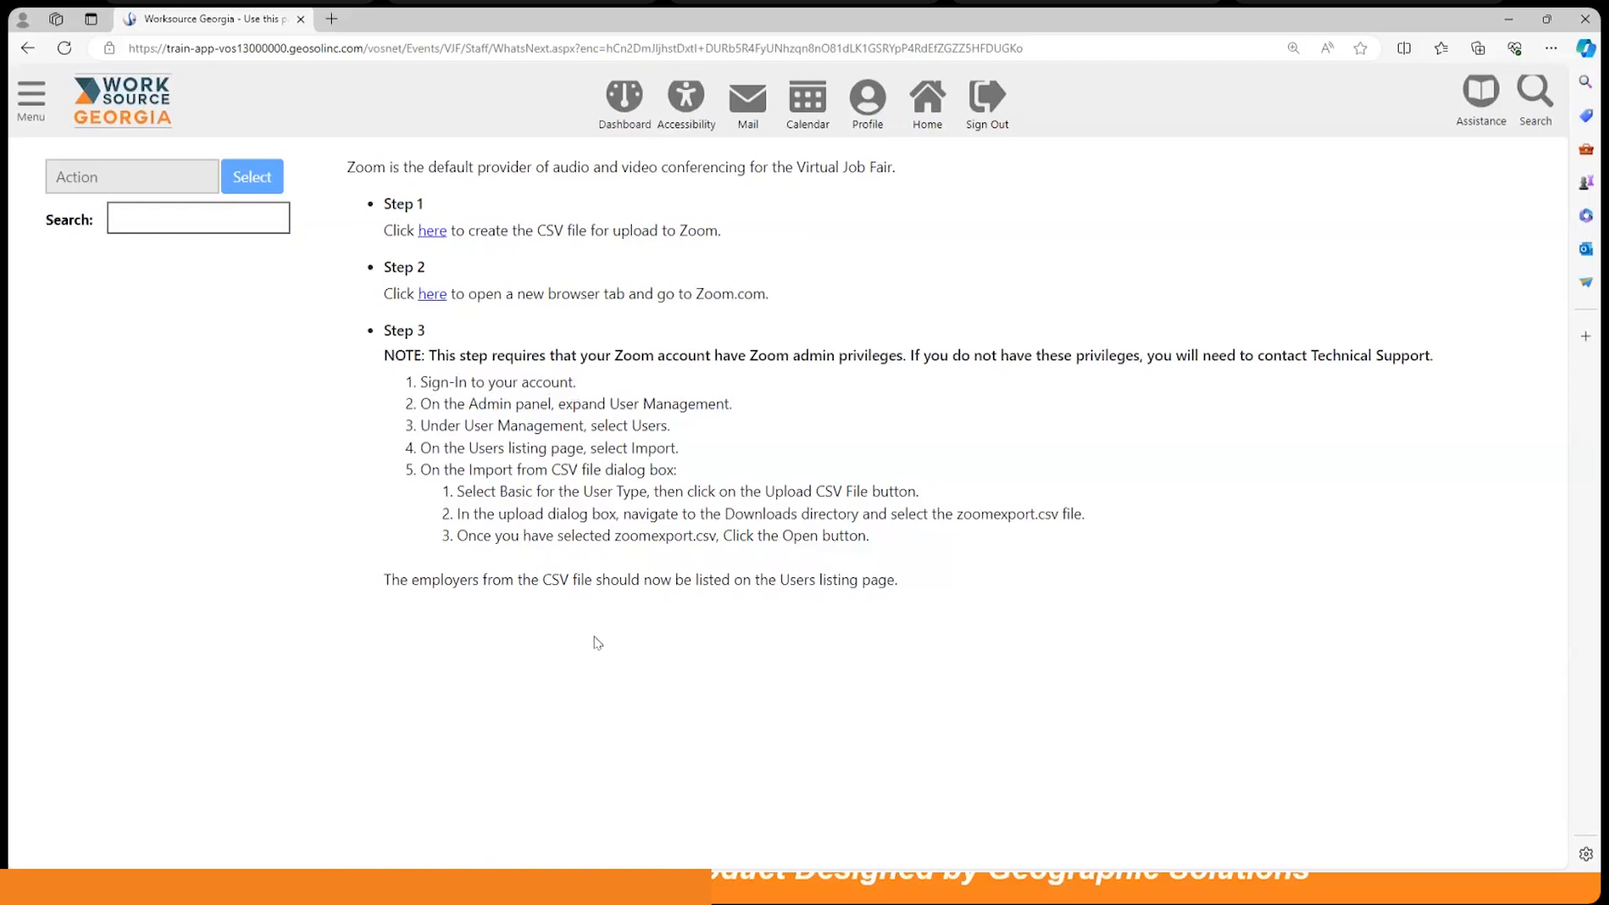
{"action": "scroll", "coordinate": [600, 637], "scroll_direction": "up", "scroll_amount": 2}
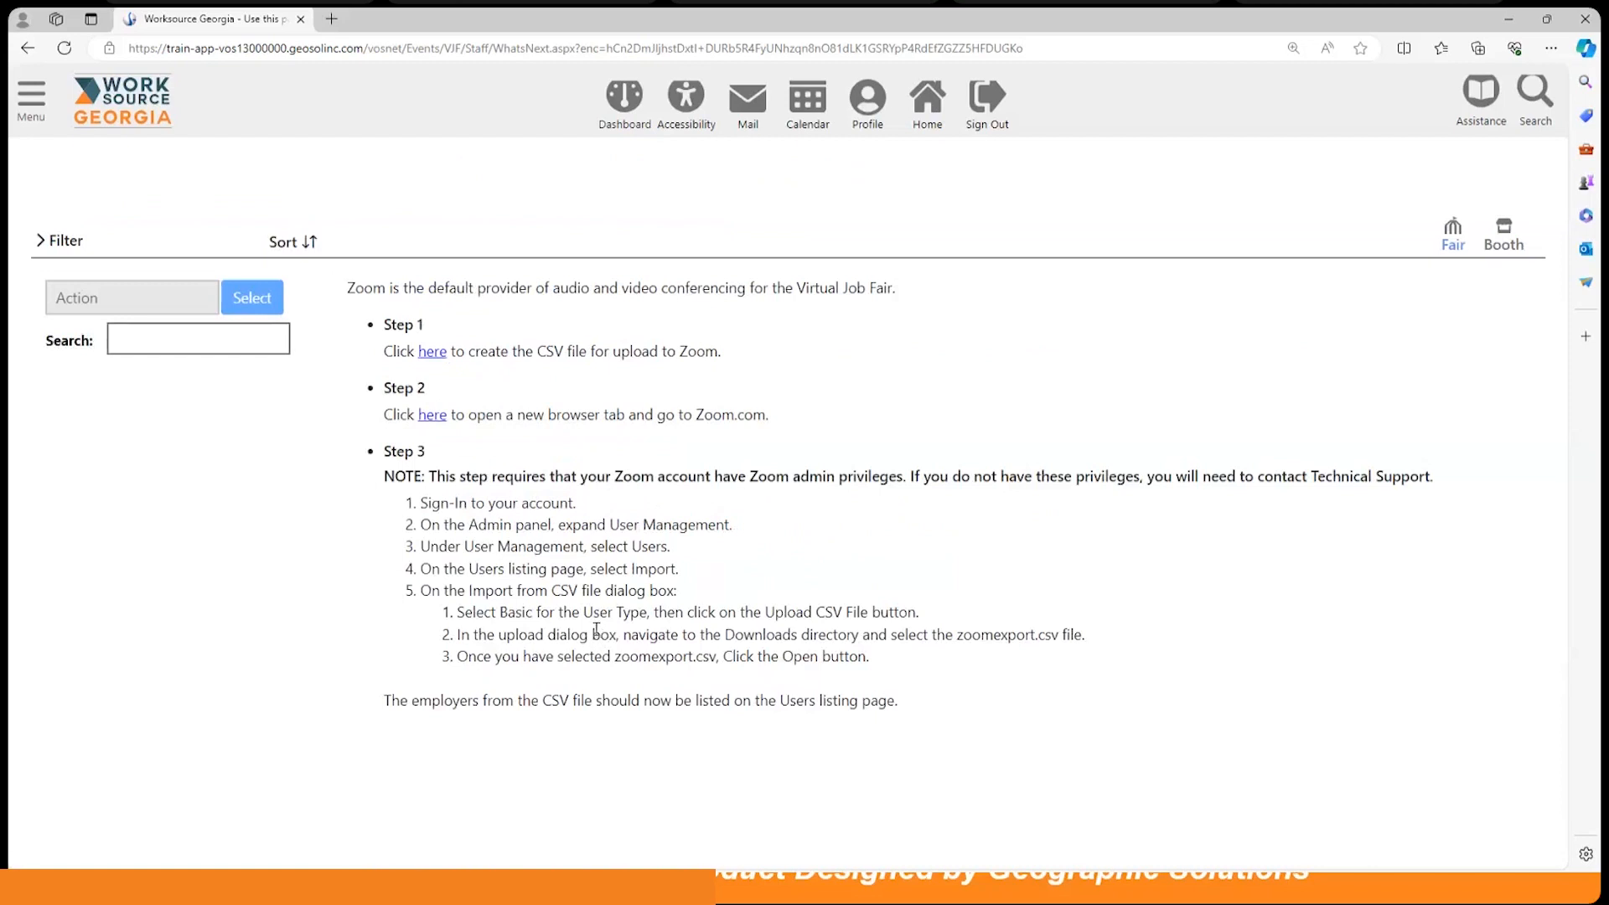
{"action": "scroll", "coordinate": [596, 628], "scroll_direction": "up", "scroll_amount": 2}
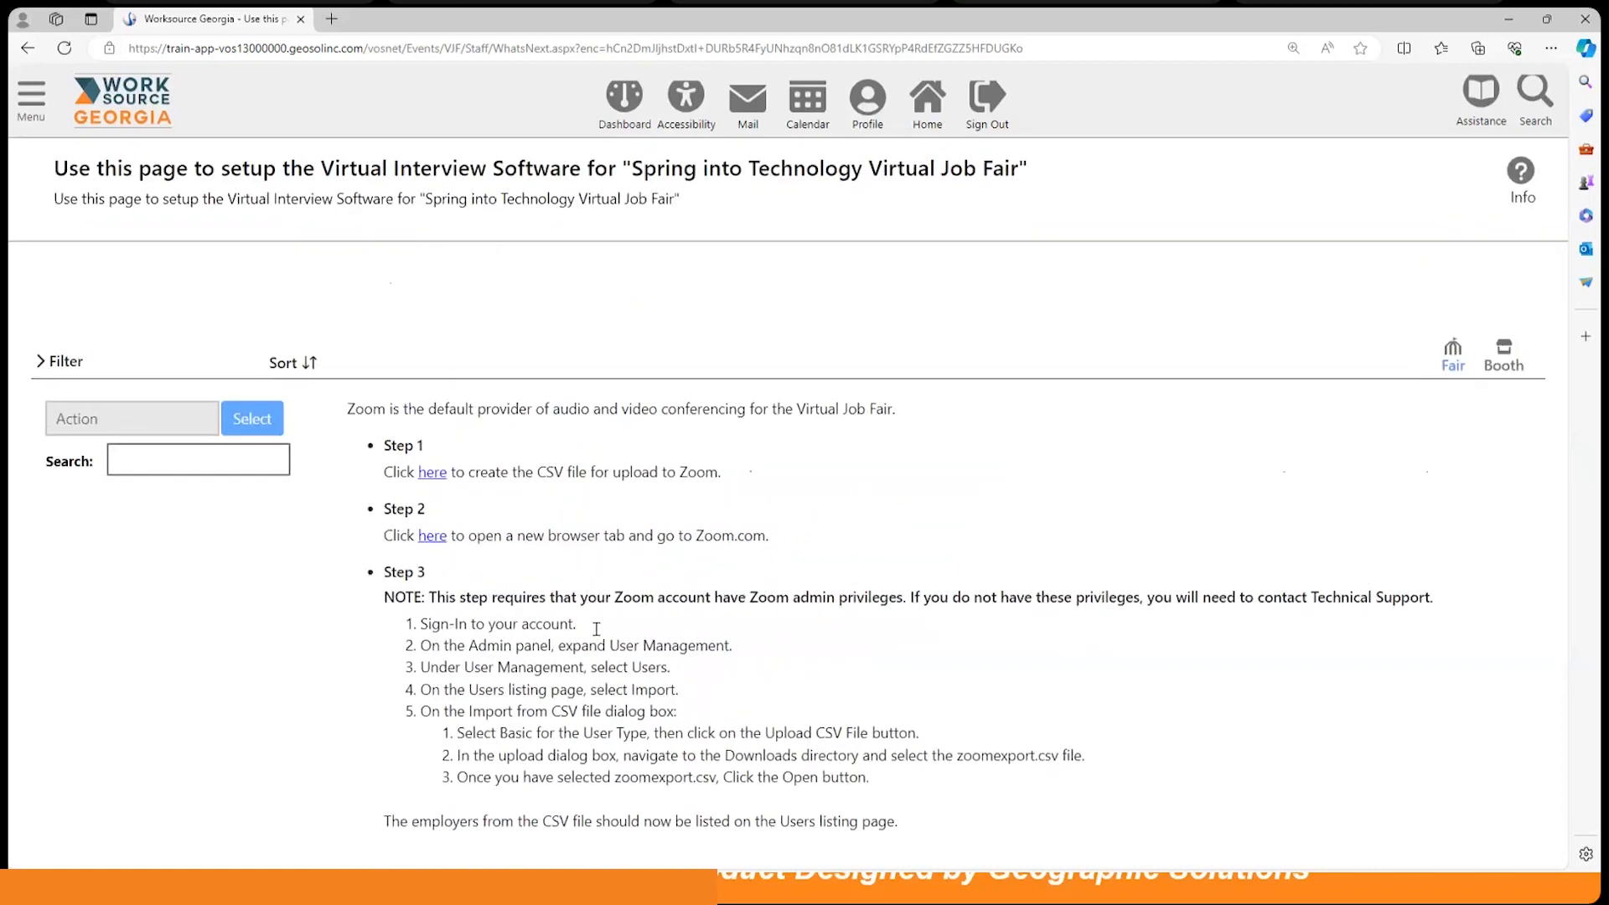
Step: Leave the Zoom instructions and check the employer Show dropdown without changing its selection
{"action": "left_click", "coordinate": [1505, 357]}
{"action": "scroll", "coordinate": [1224, 469], "scroll_direction": "down", "scroll_amount": 5}
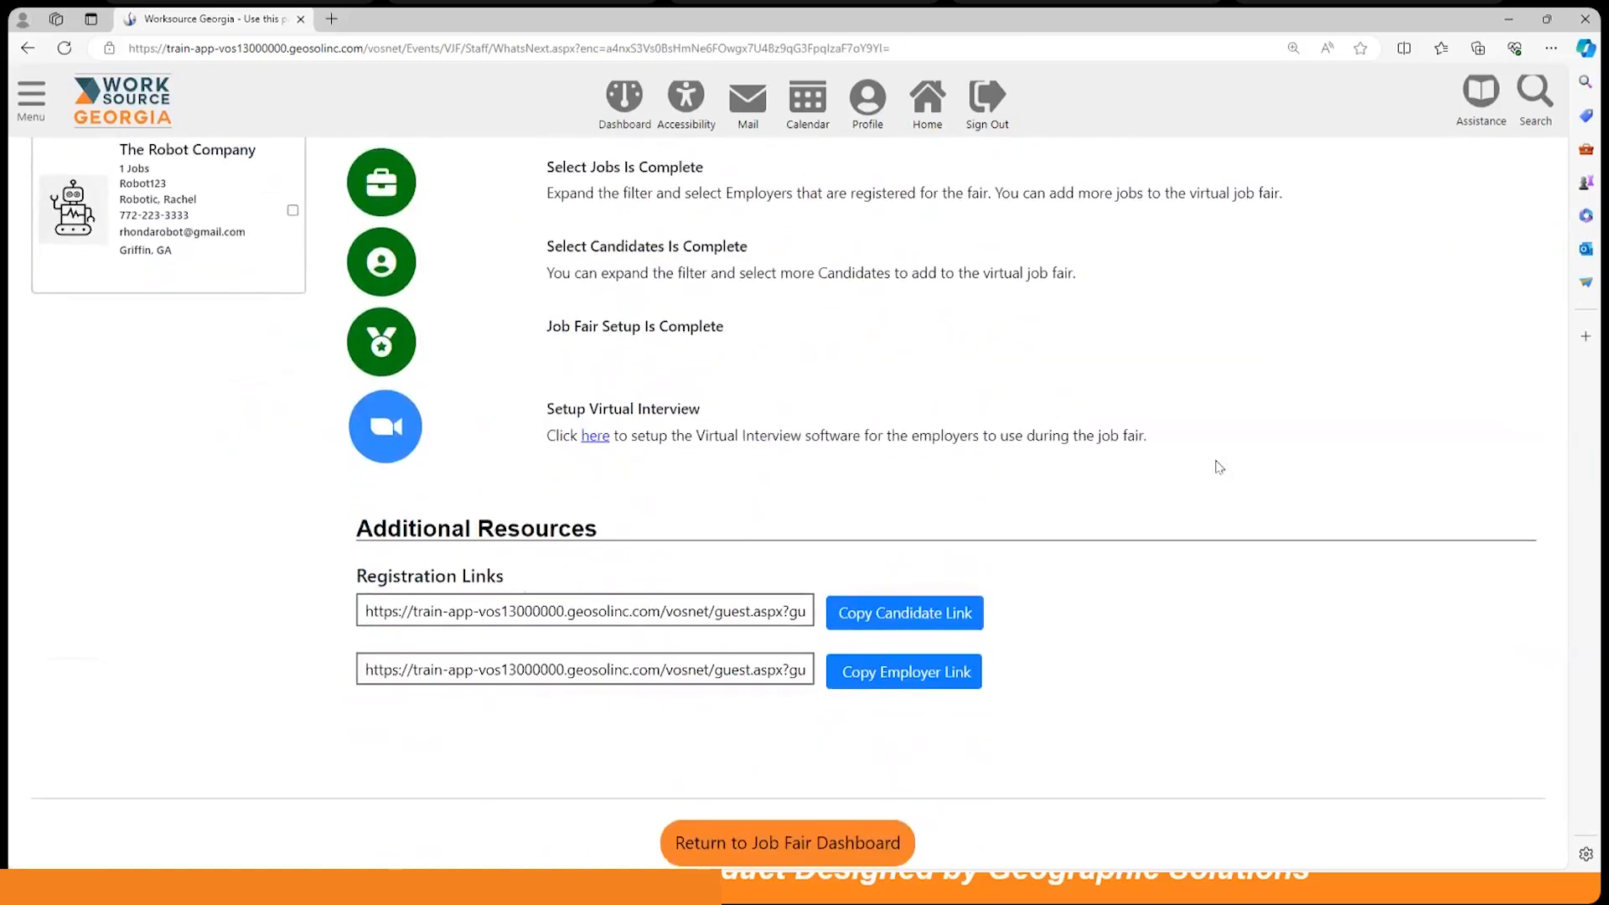
{"action": "scroll", "coordinate": [1217, 465], "scroll_direction": "down", "scroll_amount": 2}
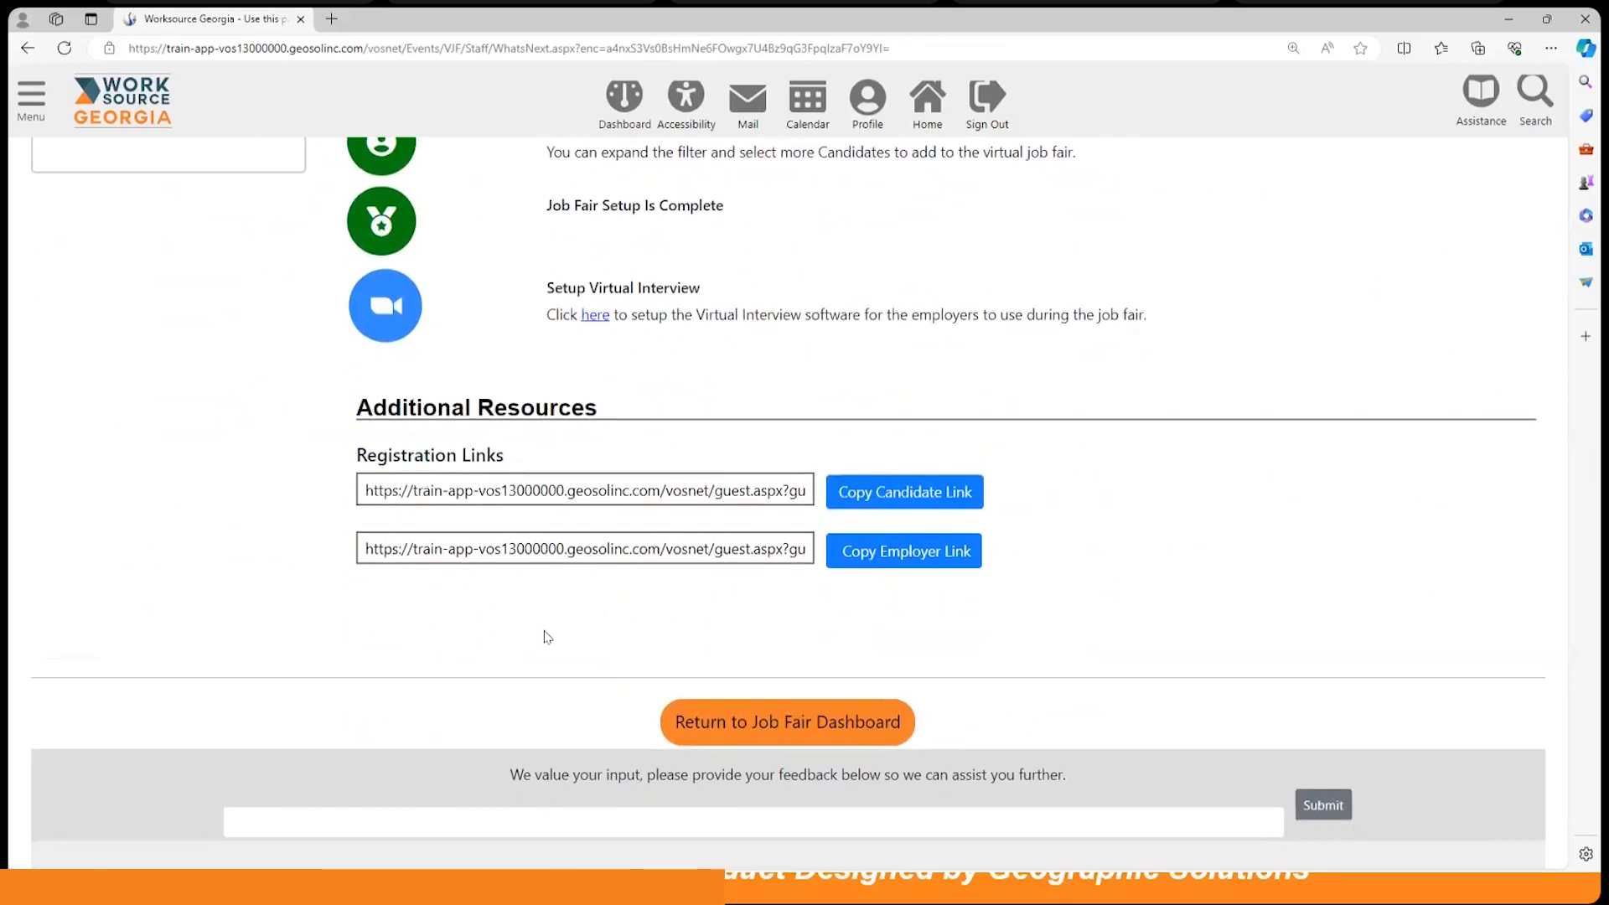
{"action": "scroll", "coordinate": [545, 634], "scroll_direction": "up", "scroll_amount": 6}
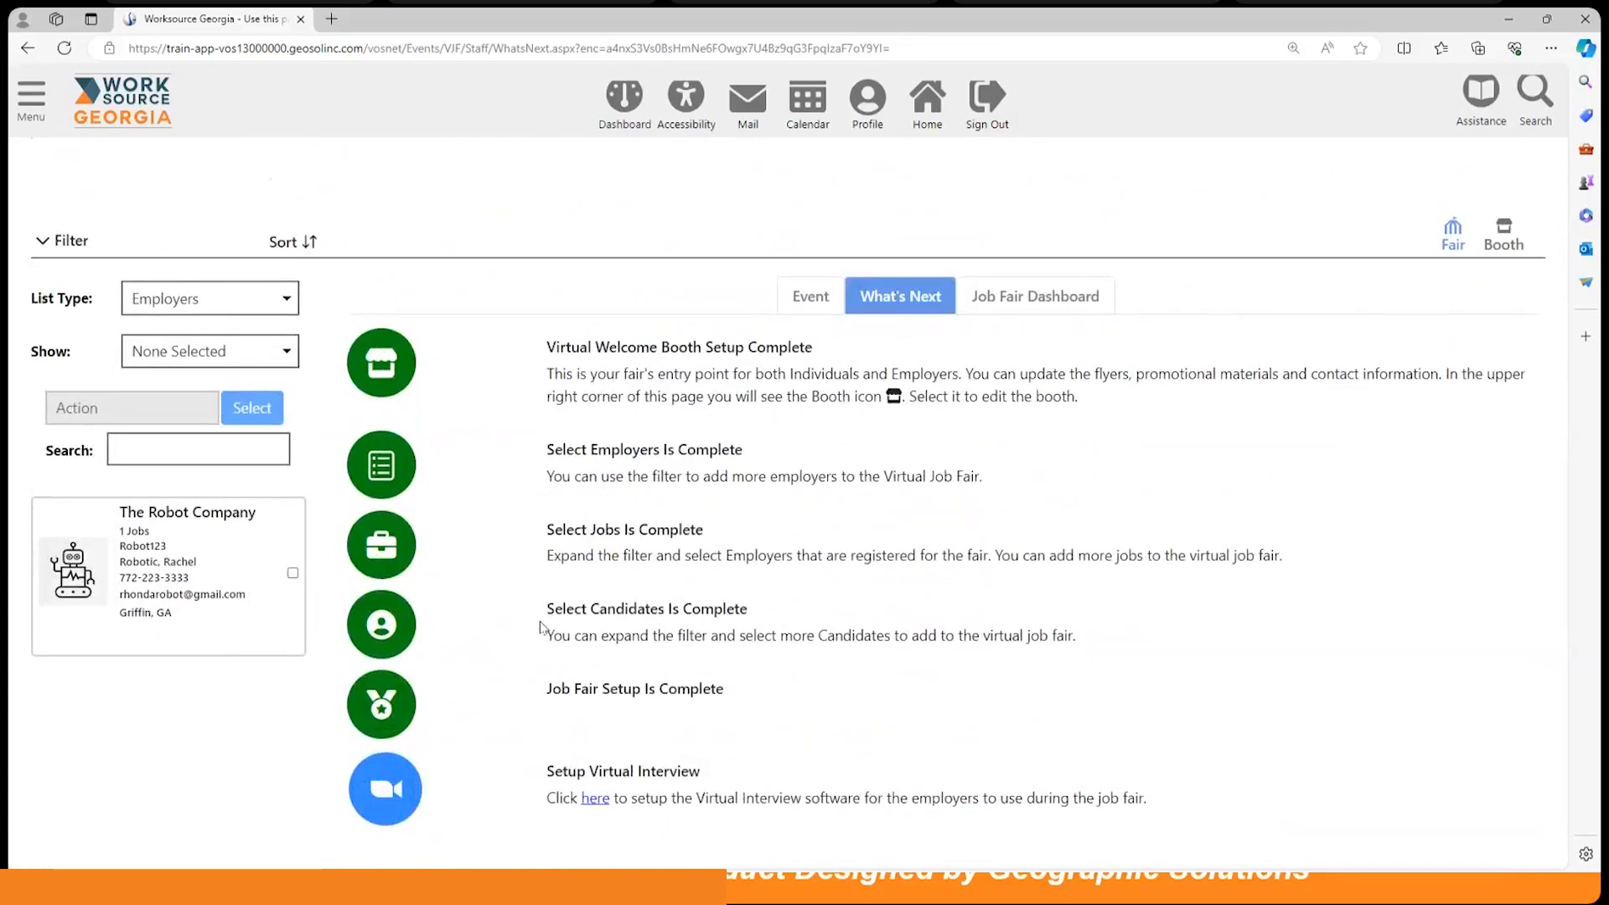
{"action": "left_click", "coordinate": [210, 357]}
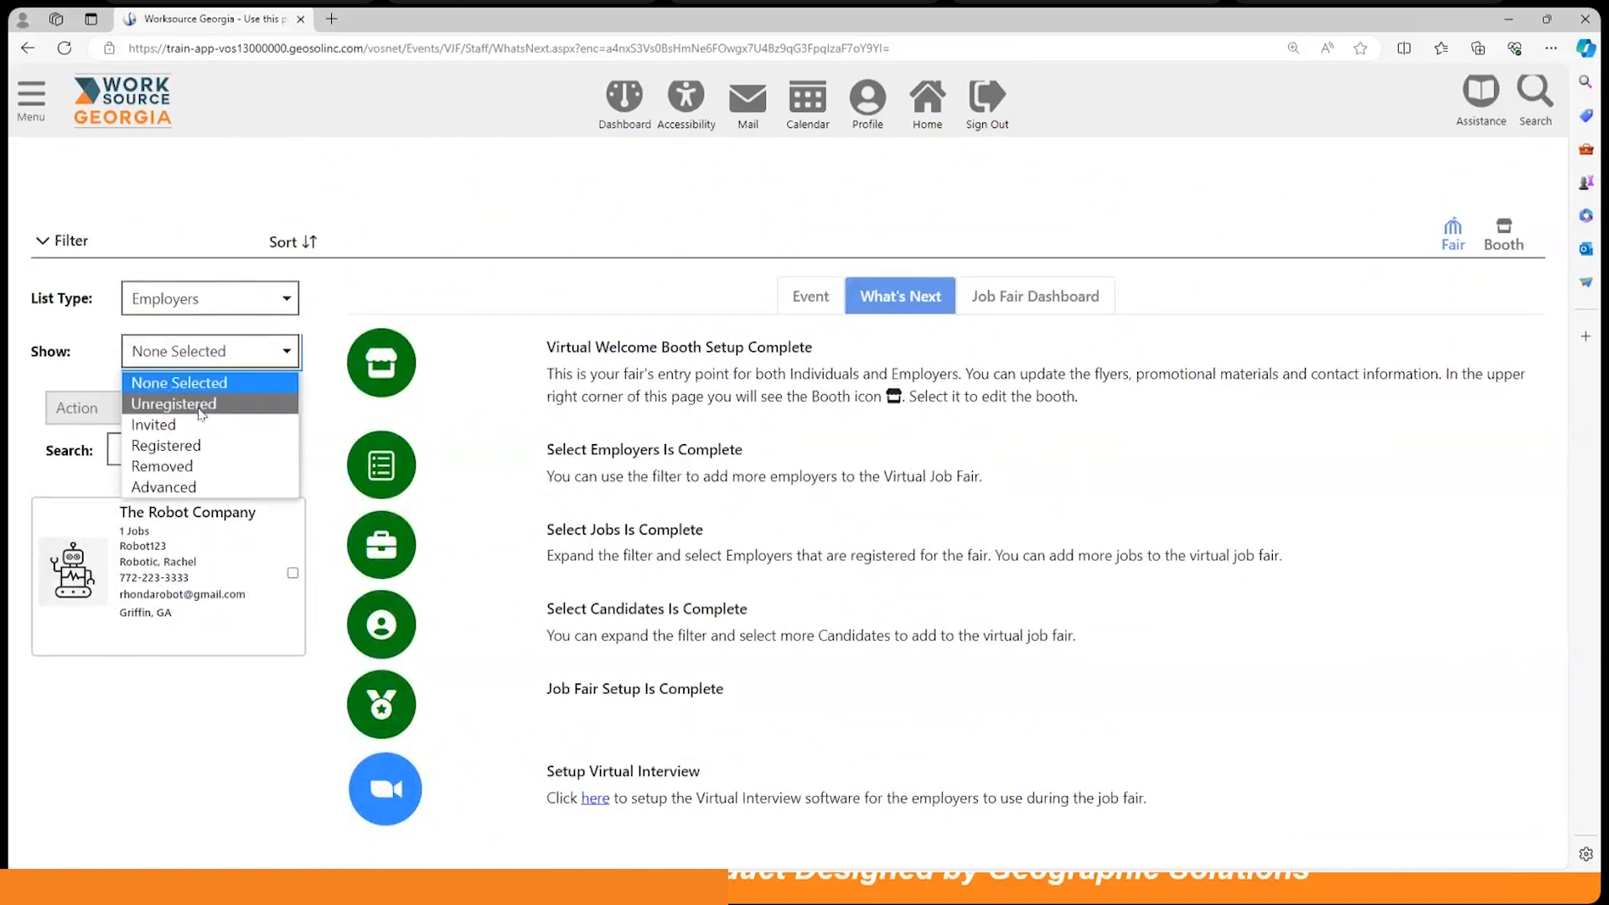
{"action": "left_click", "coordinate": [463, 281]}
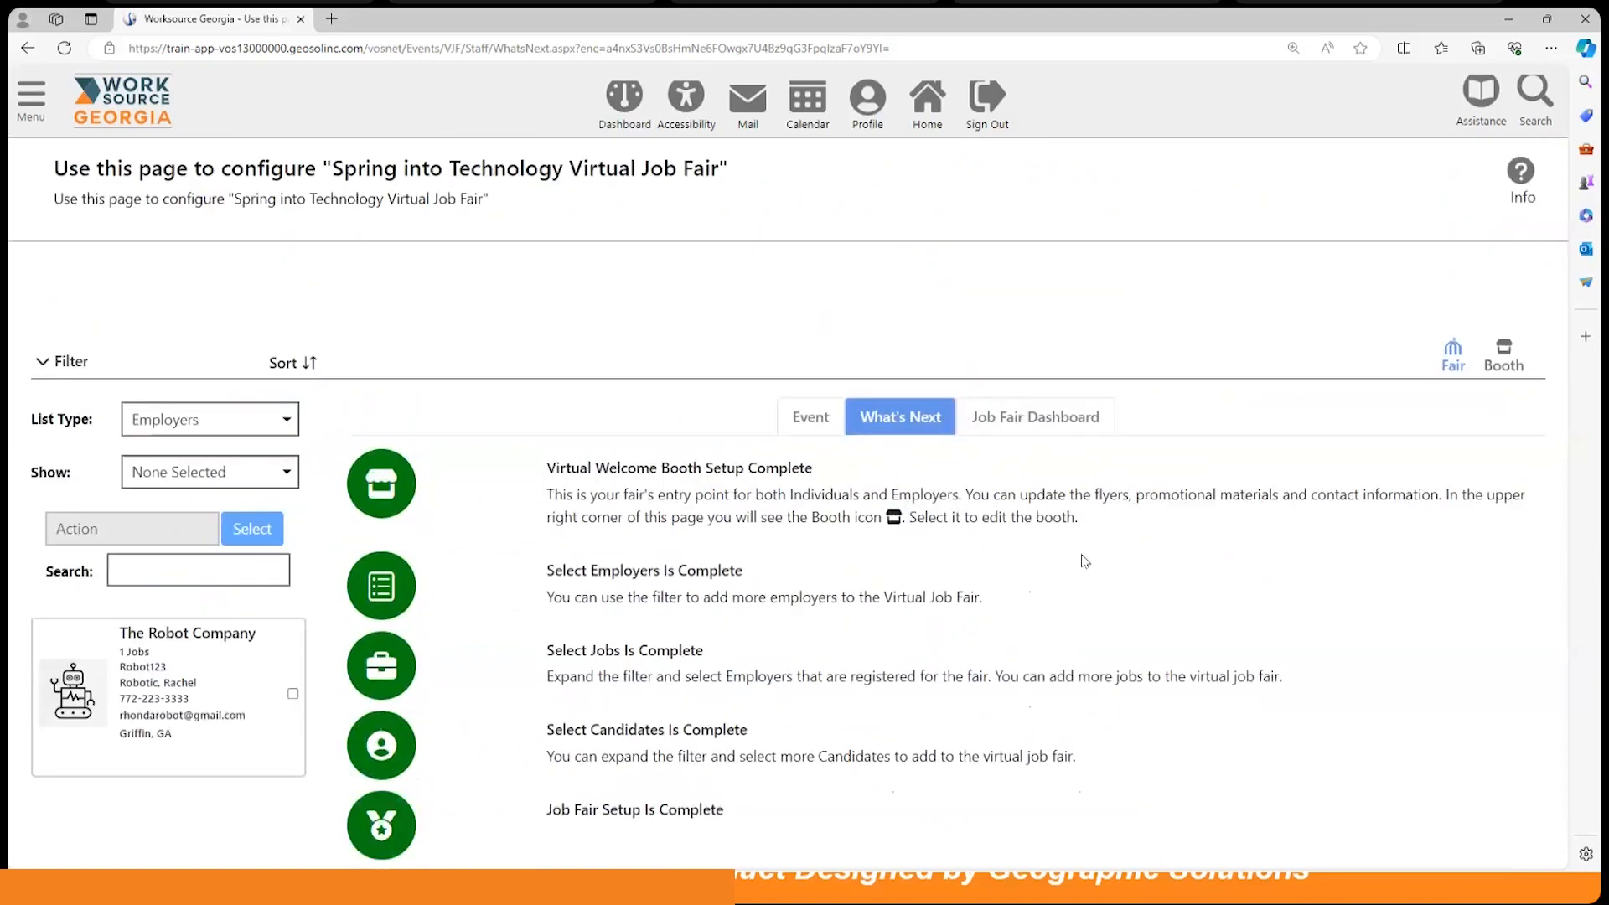
{"action": "scroll", "coordinate": [1082, 555], "scroll_direction": "down", "scroll_amount": 1}
{"action": "scroll", "coordinate": [1083, 554], "scroll_direction": "up", "scroll_amount": 1}
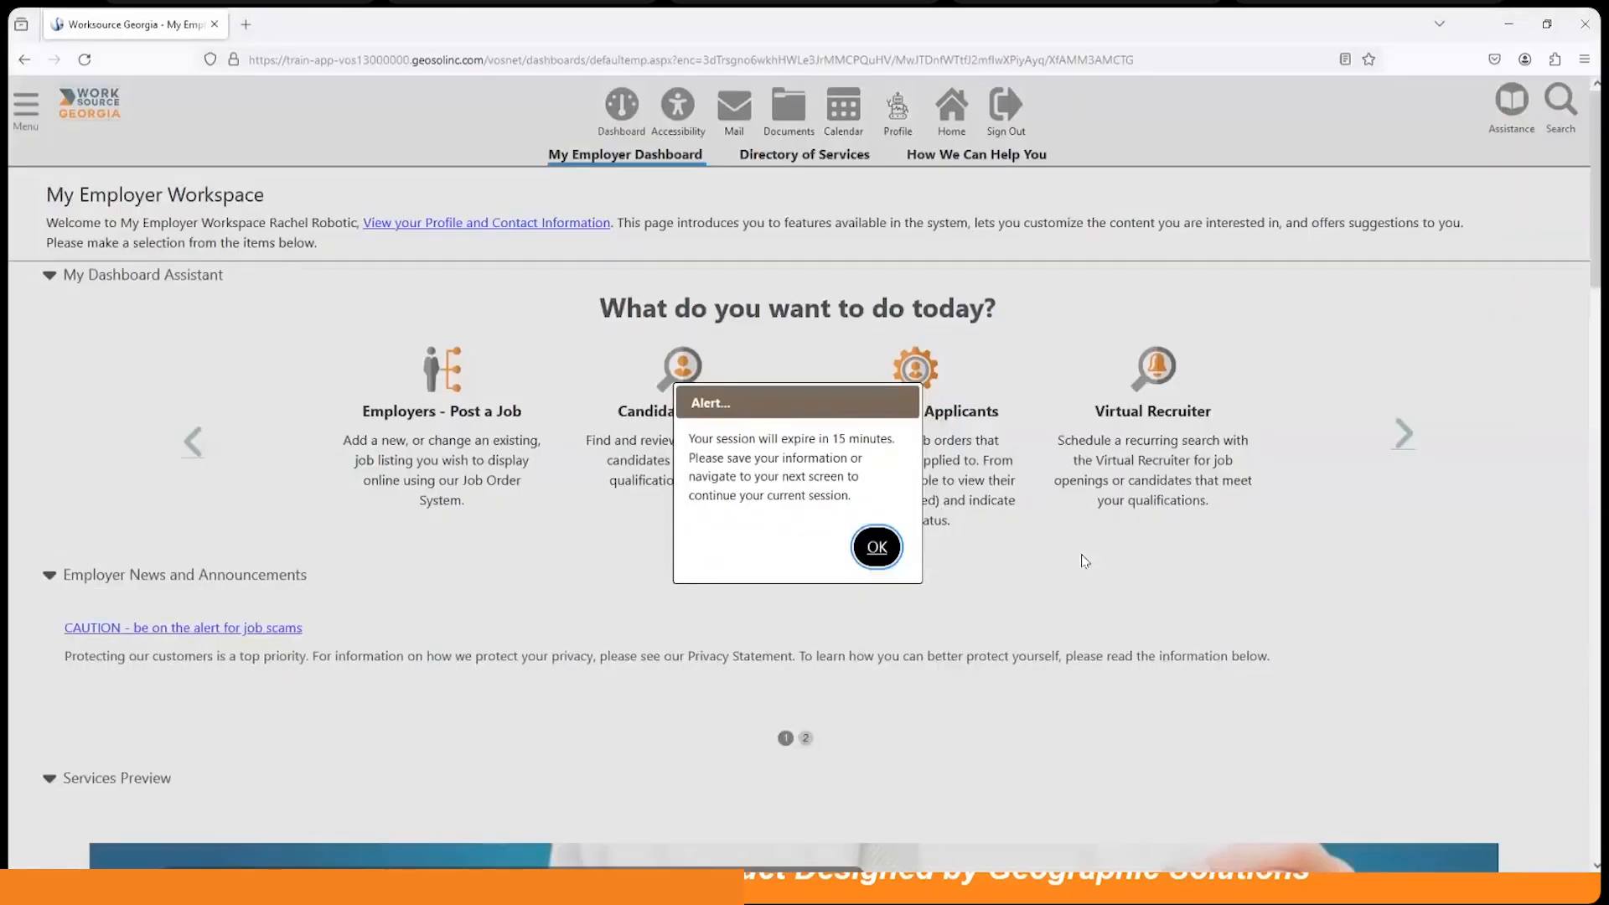
Step: Dismiss the session-expiry alert and scroll through the My Employer Workspace dashboard
{"action": "left_click", "coordinate": [880, 553]}
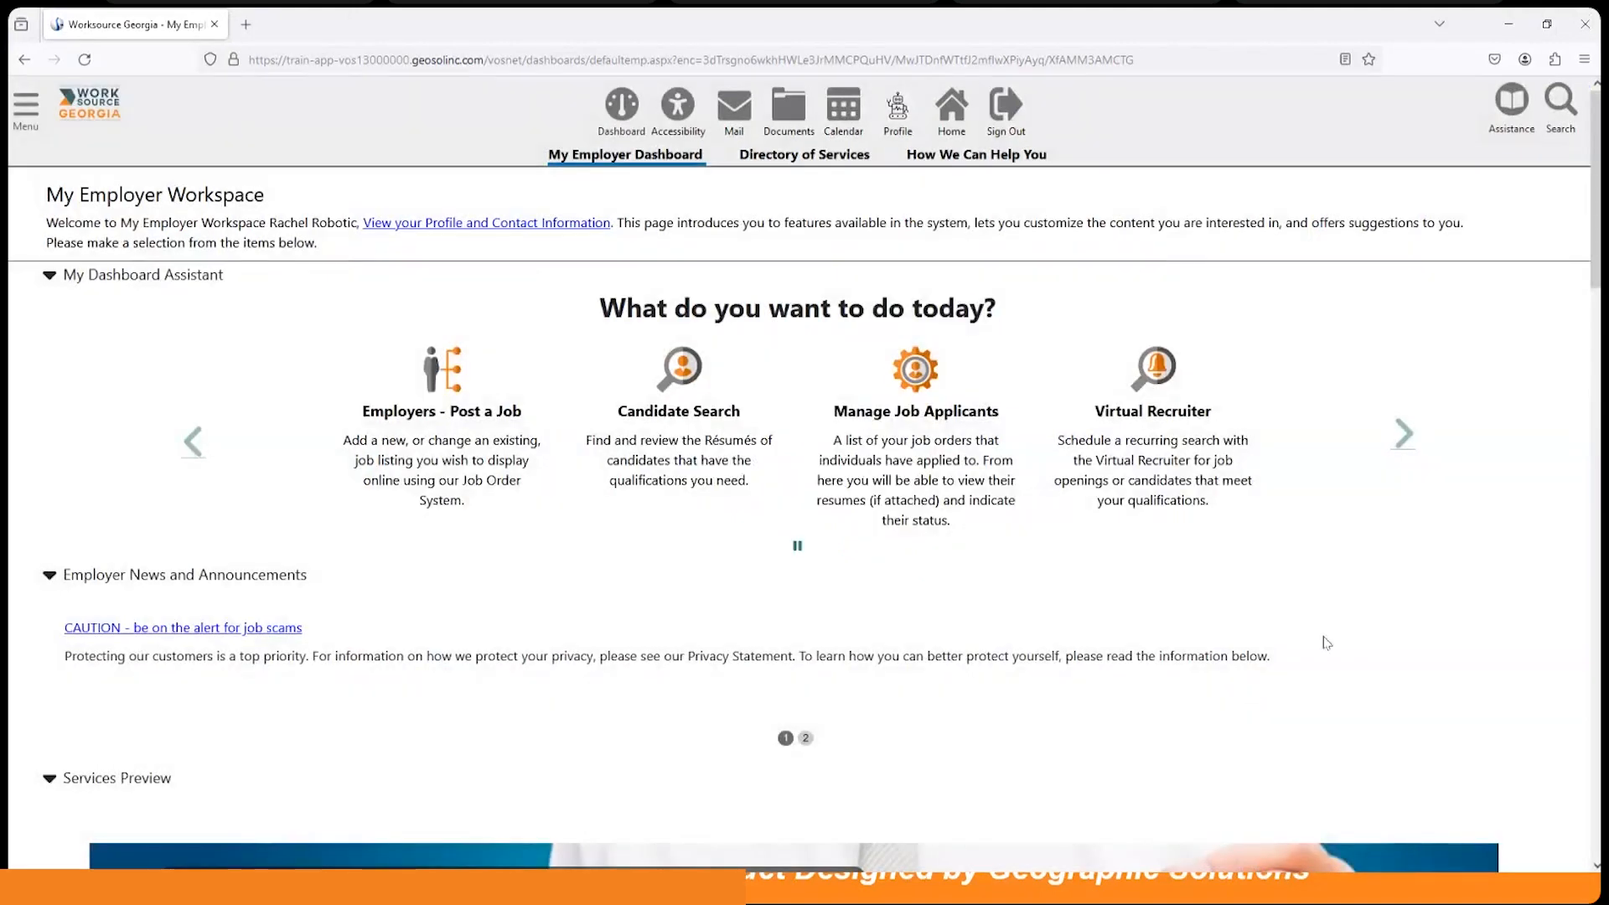
{"action": "scroll", "coordinate": [1232, 620], "scroll_direction": "down", "scroll_amount": 1}
{"action": "scroll", "coordinate": [1232, 620], "scroll_direction": "down", "scroll_amount": 8}
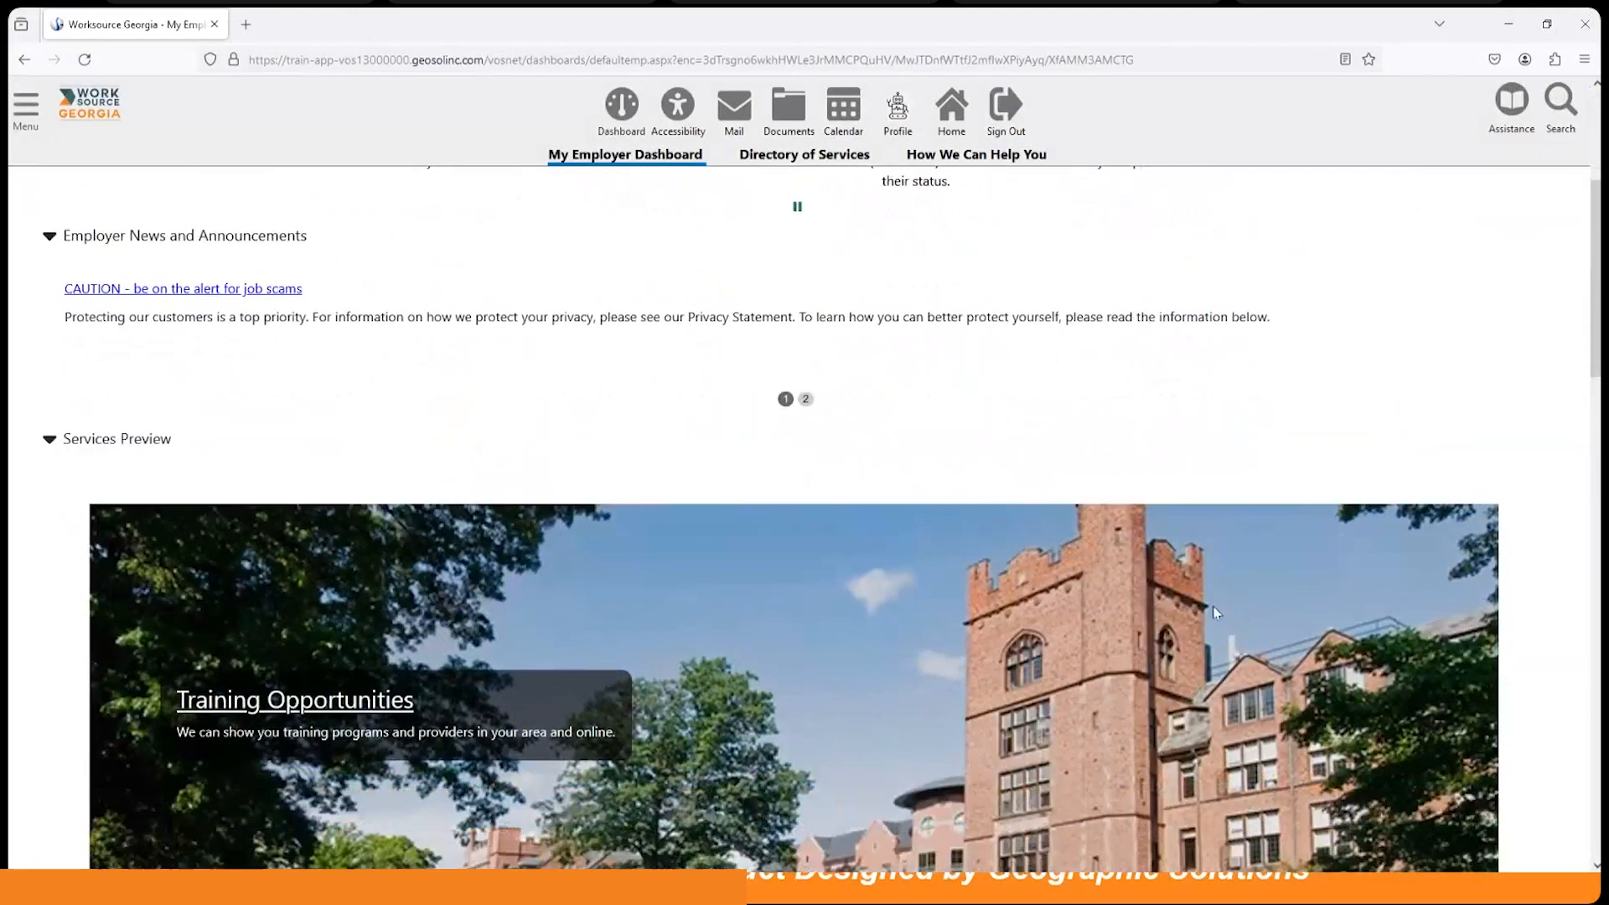
{"action": "scroll", "coordinate": [1214, 613], "scroll_direction": "down", "scroll_amount": 5}
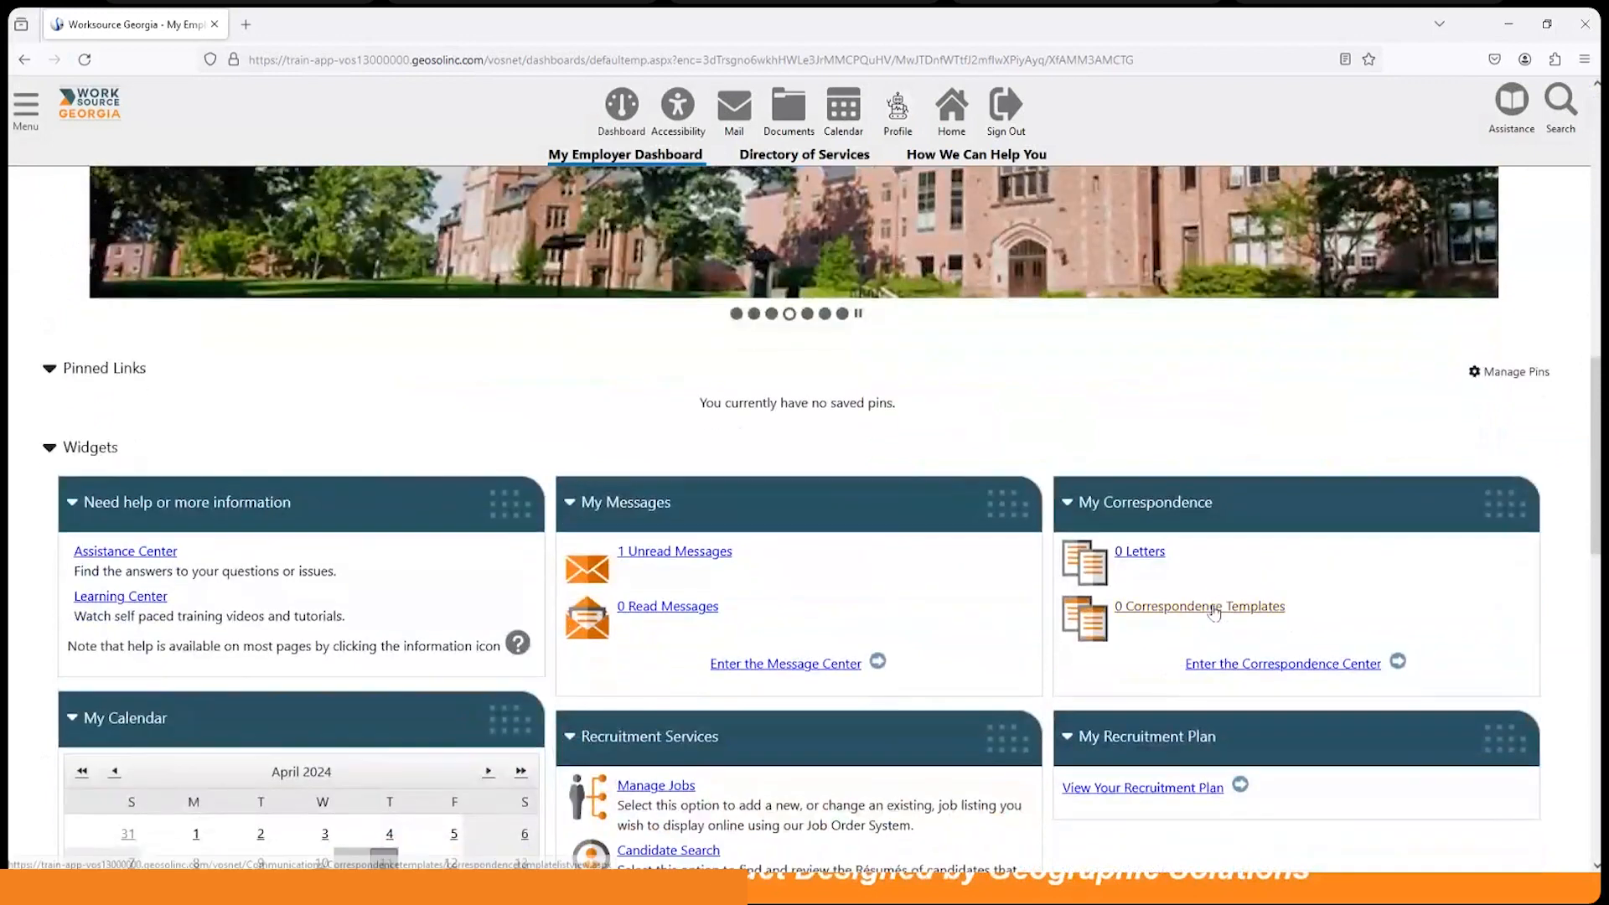
{"action": "scroll", "coordinate": [1215, 610], "scroll_direction": "up", "scroll_amount": 13}
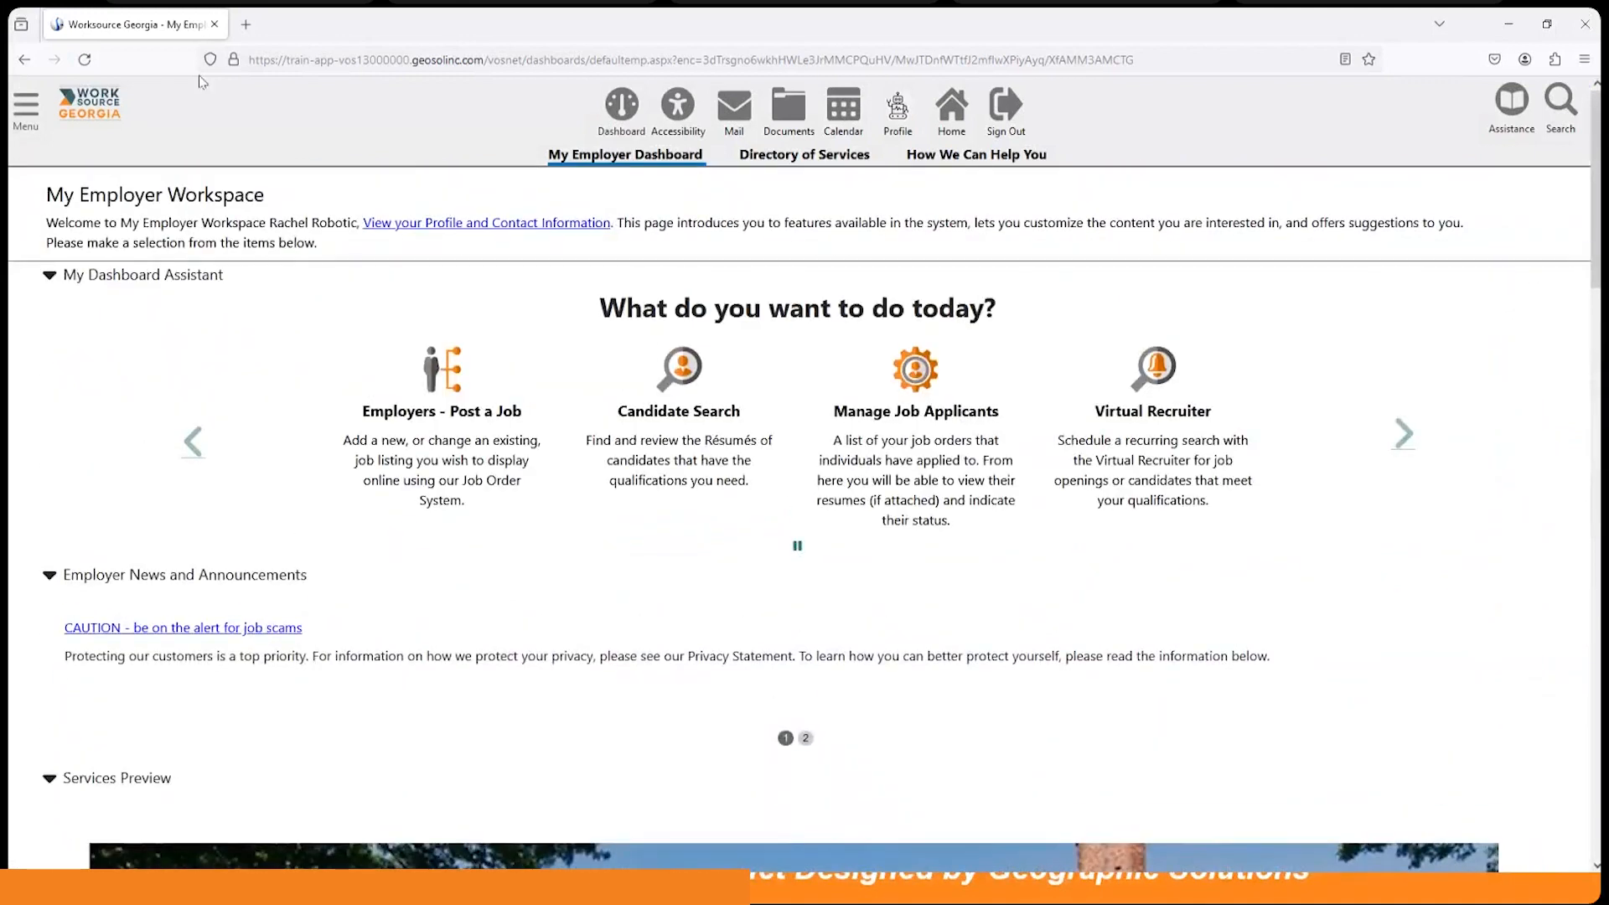
Step: Go to Services for Employers > Recruitment Services > Virtual Job Fair from the Menu
{"action": "left_click", "coordinate": [26, 114]}
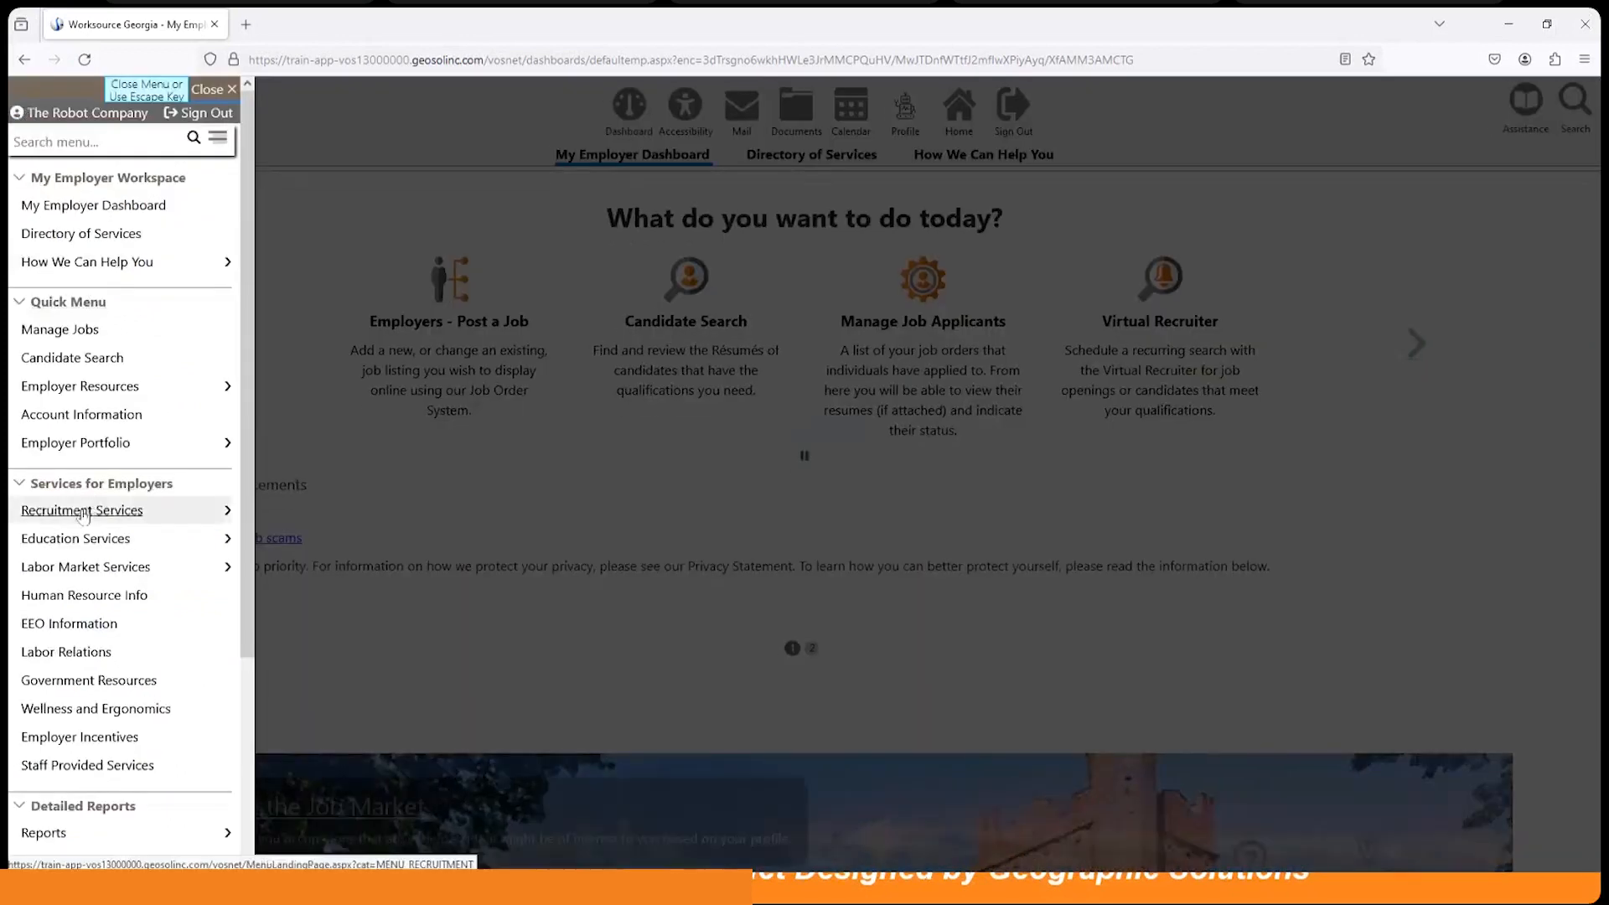
{"action": "left_click", "coordinate": [81, 512]}
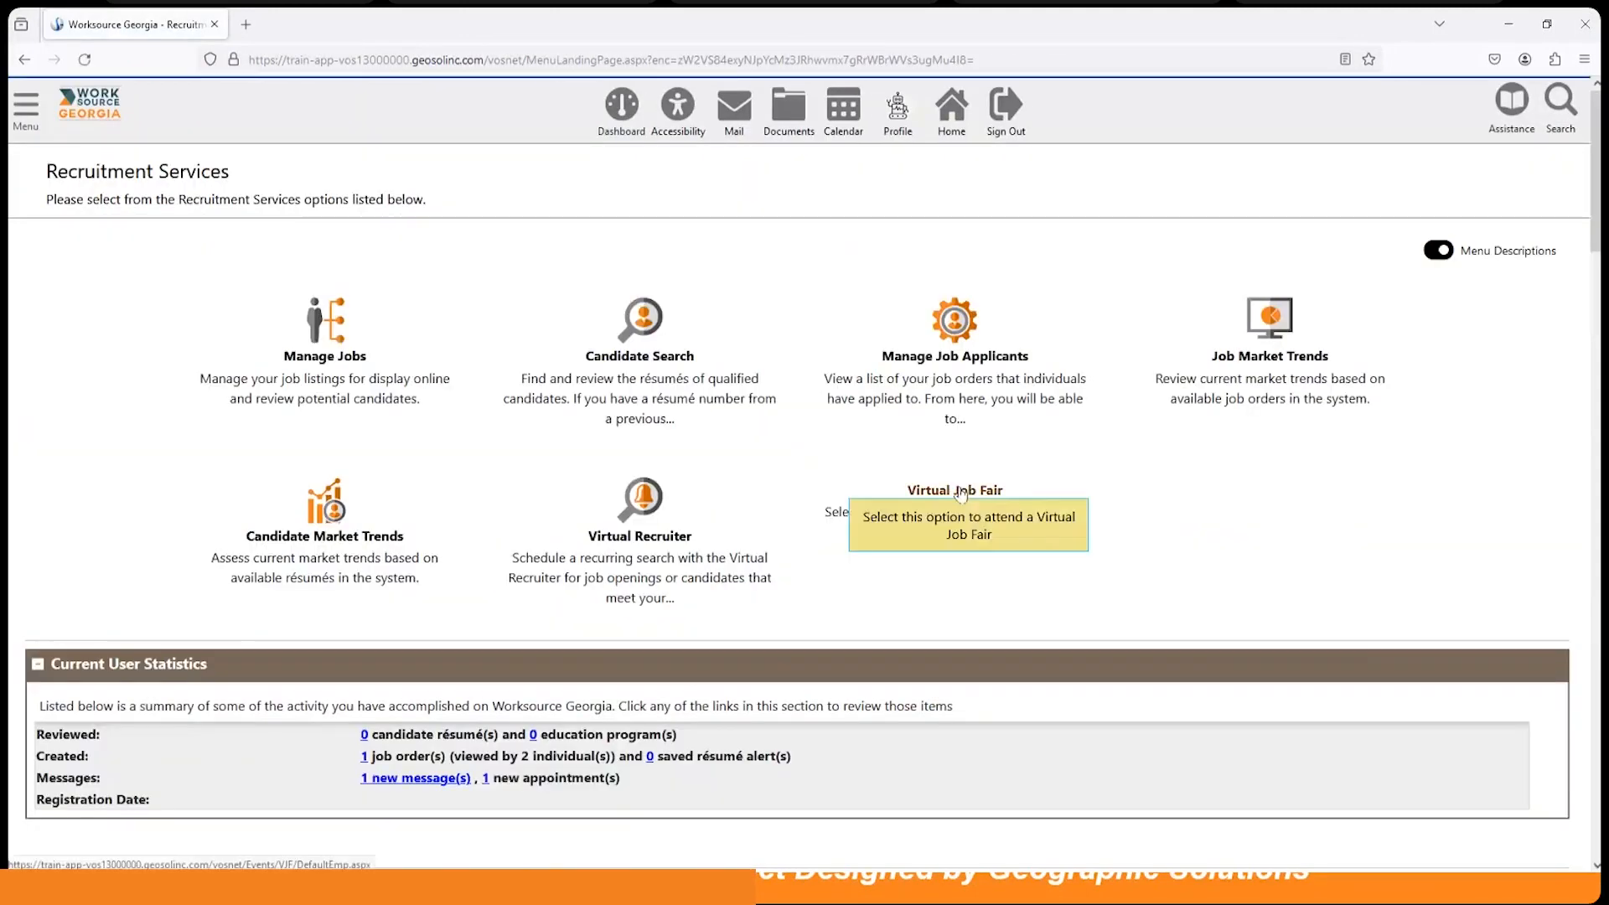
{"action": "left_click", "coordinate": [953, 489]}
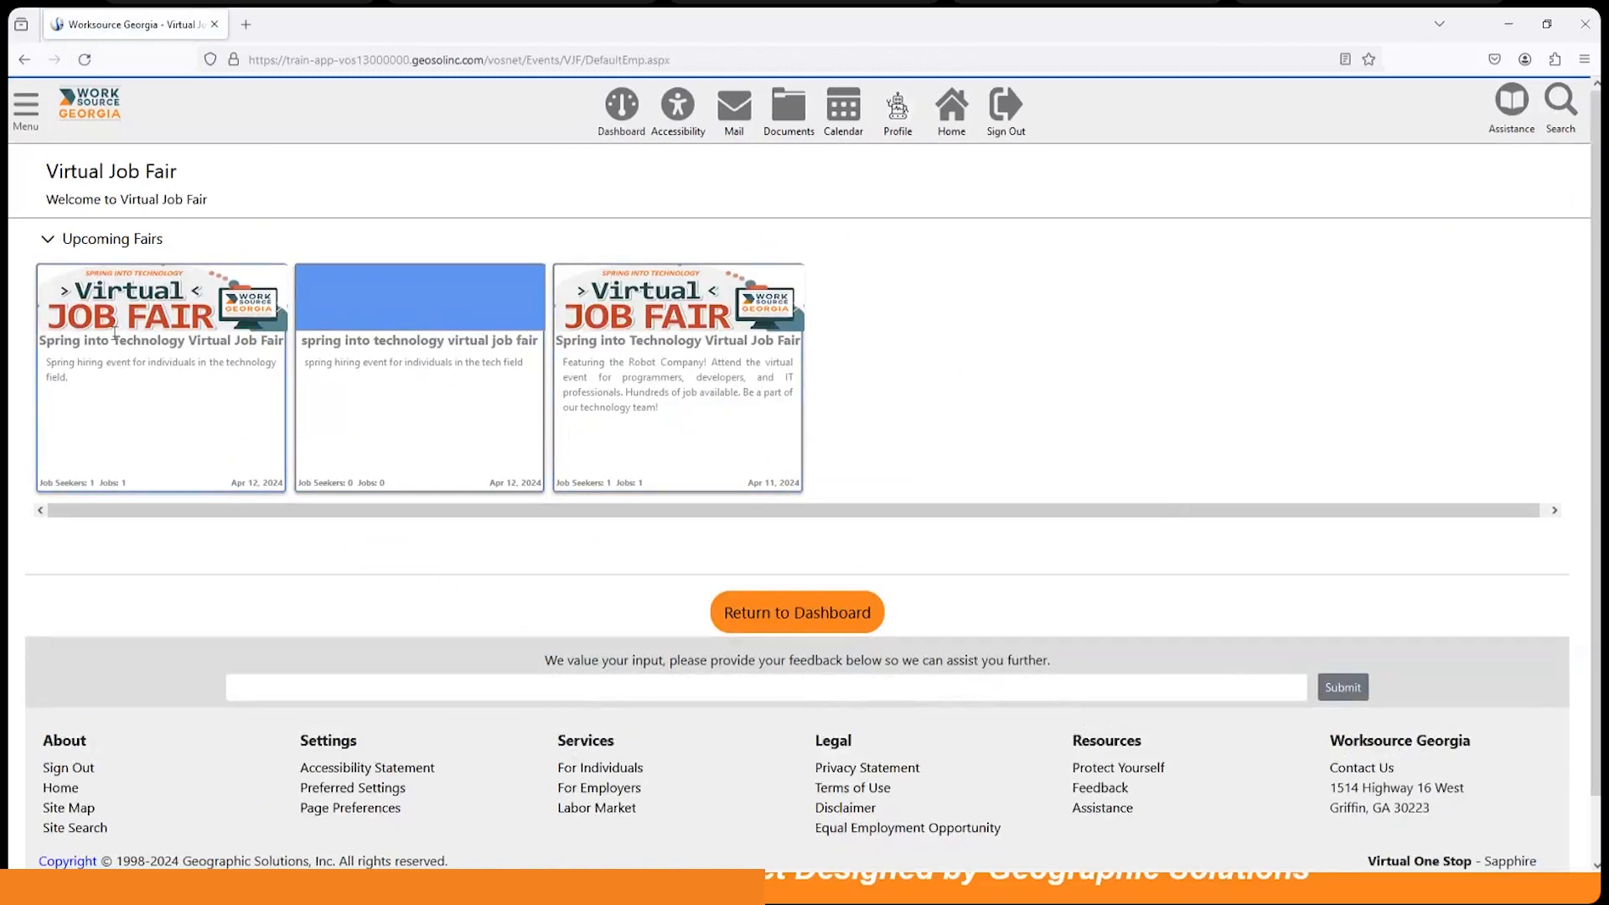
Step: Enter the first Spring into Technology Virtual Job Fair and open The Robot Company's Job Fair Contact page
{"action": "left_click", "coordinate": [133, 387]}
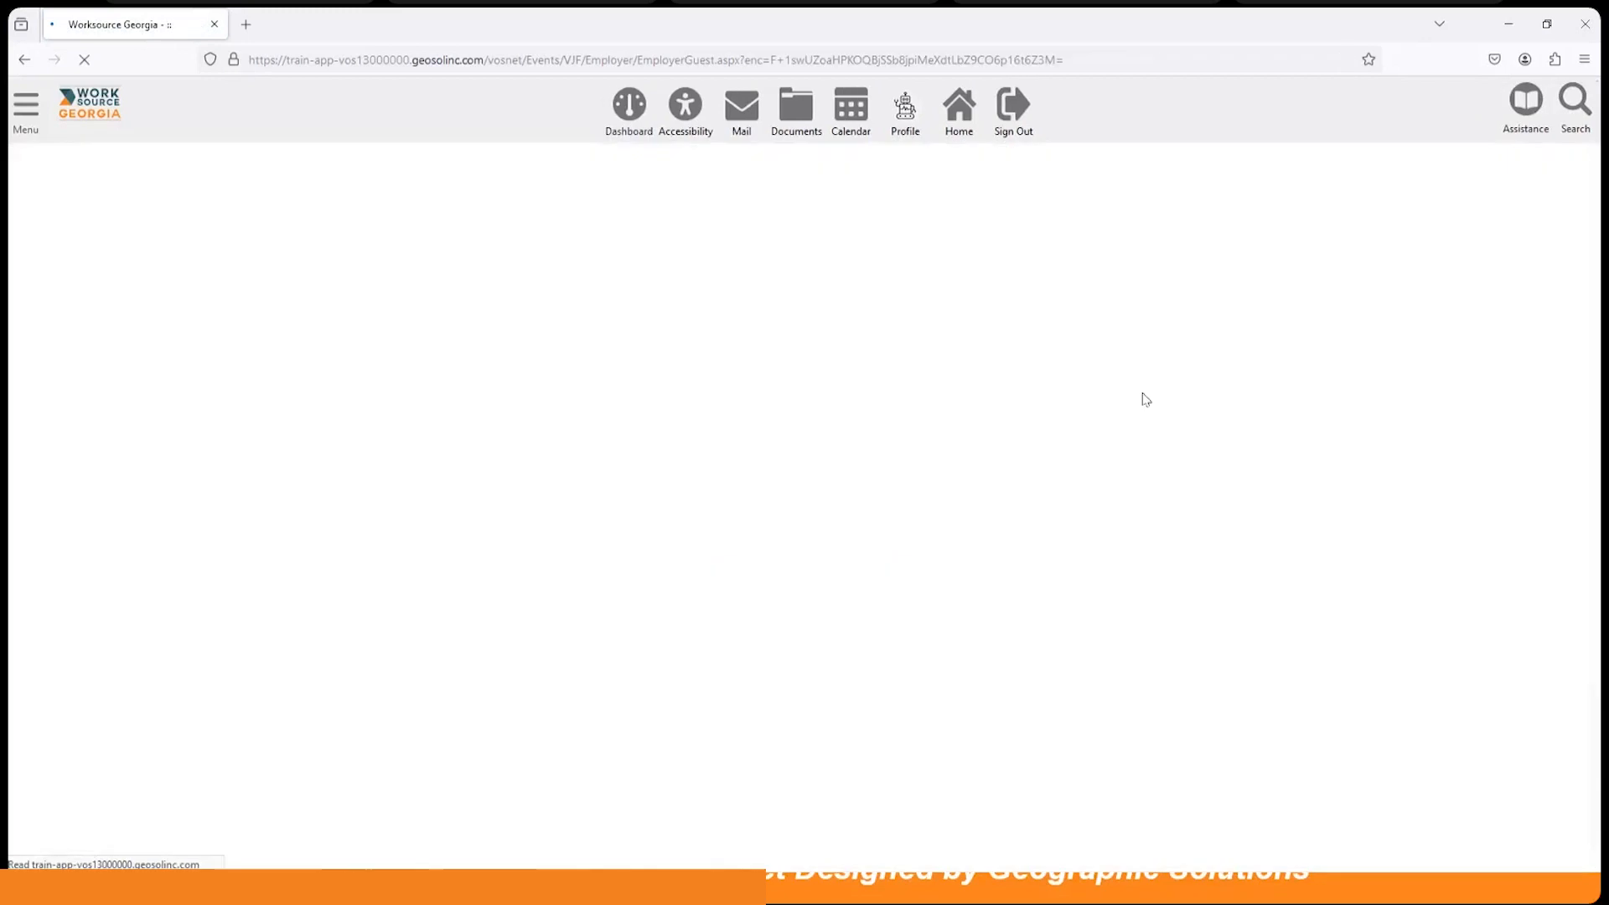
{"action": "scroll", "coordinate": [1054, 487], "scroll_direction": "down", "scroll_amount": 3}
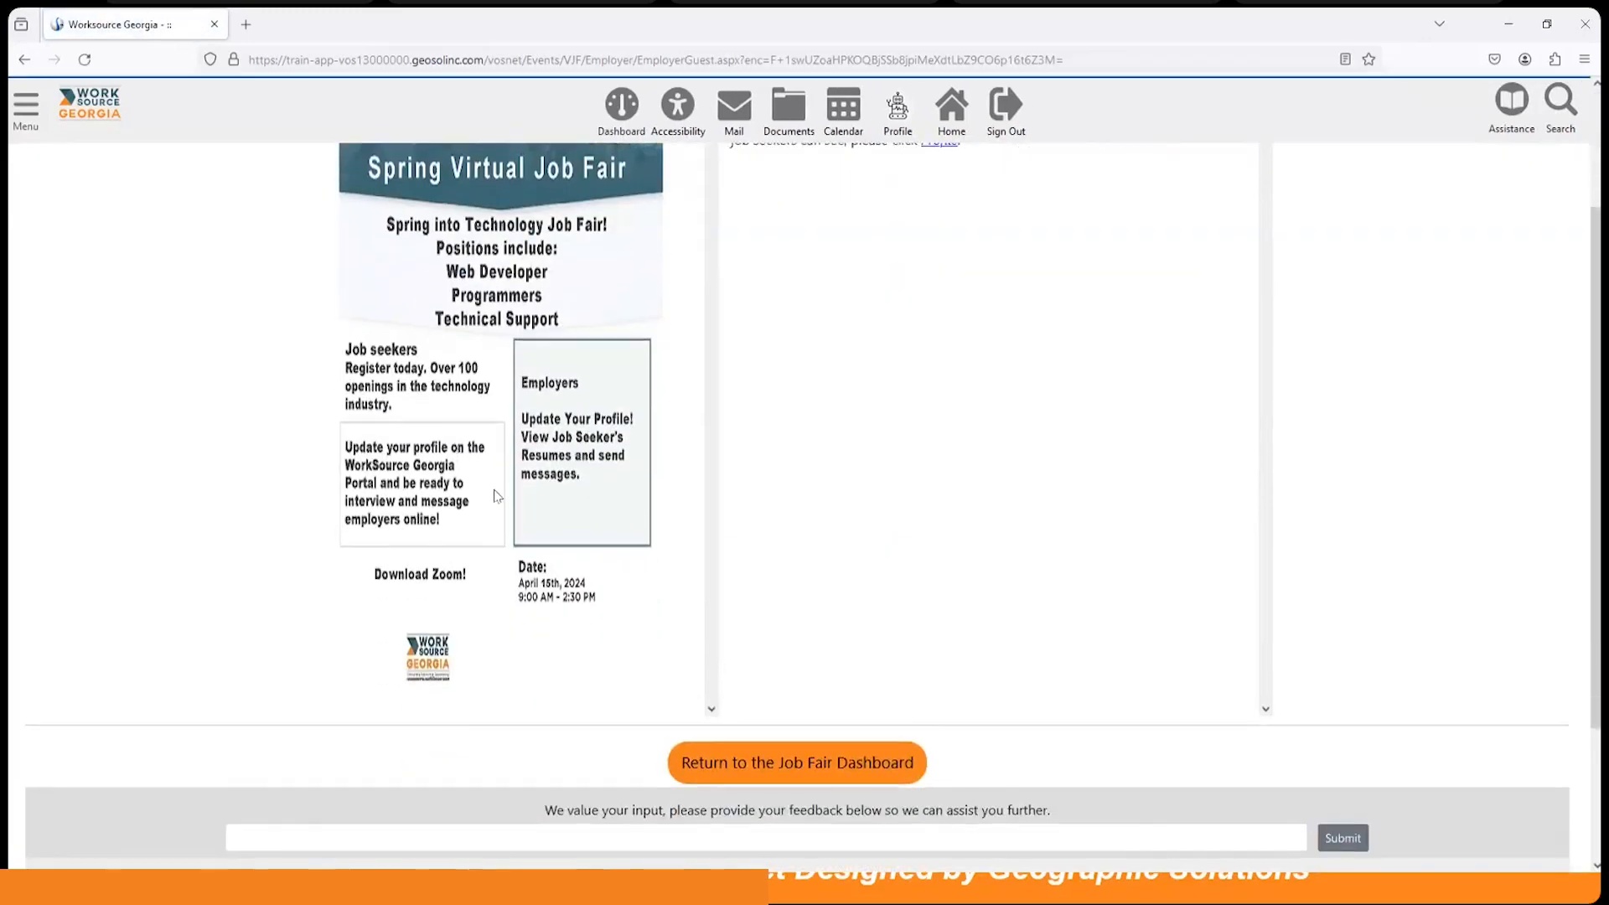
{"action": "scroll", "coordinate": [494, 495], "scroll_direction": "up", "scroll_amount": 3}
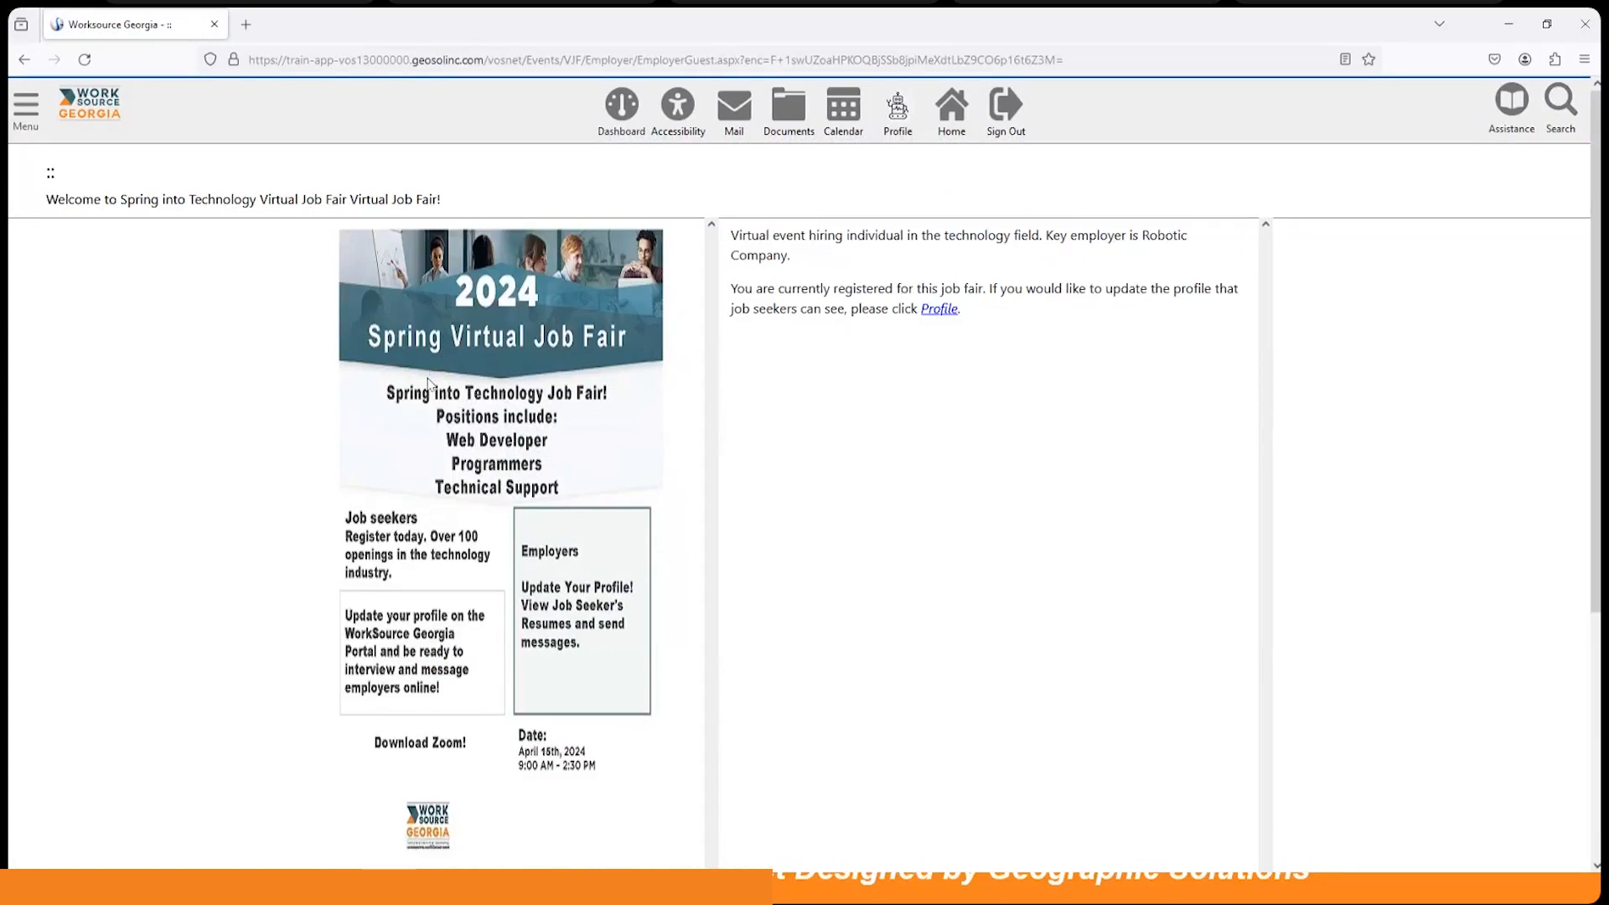
{"action": "left_click", "coordinate": [935, 317]}
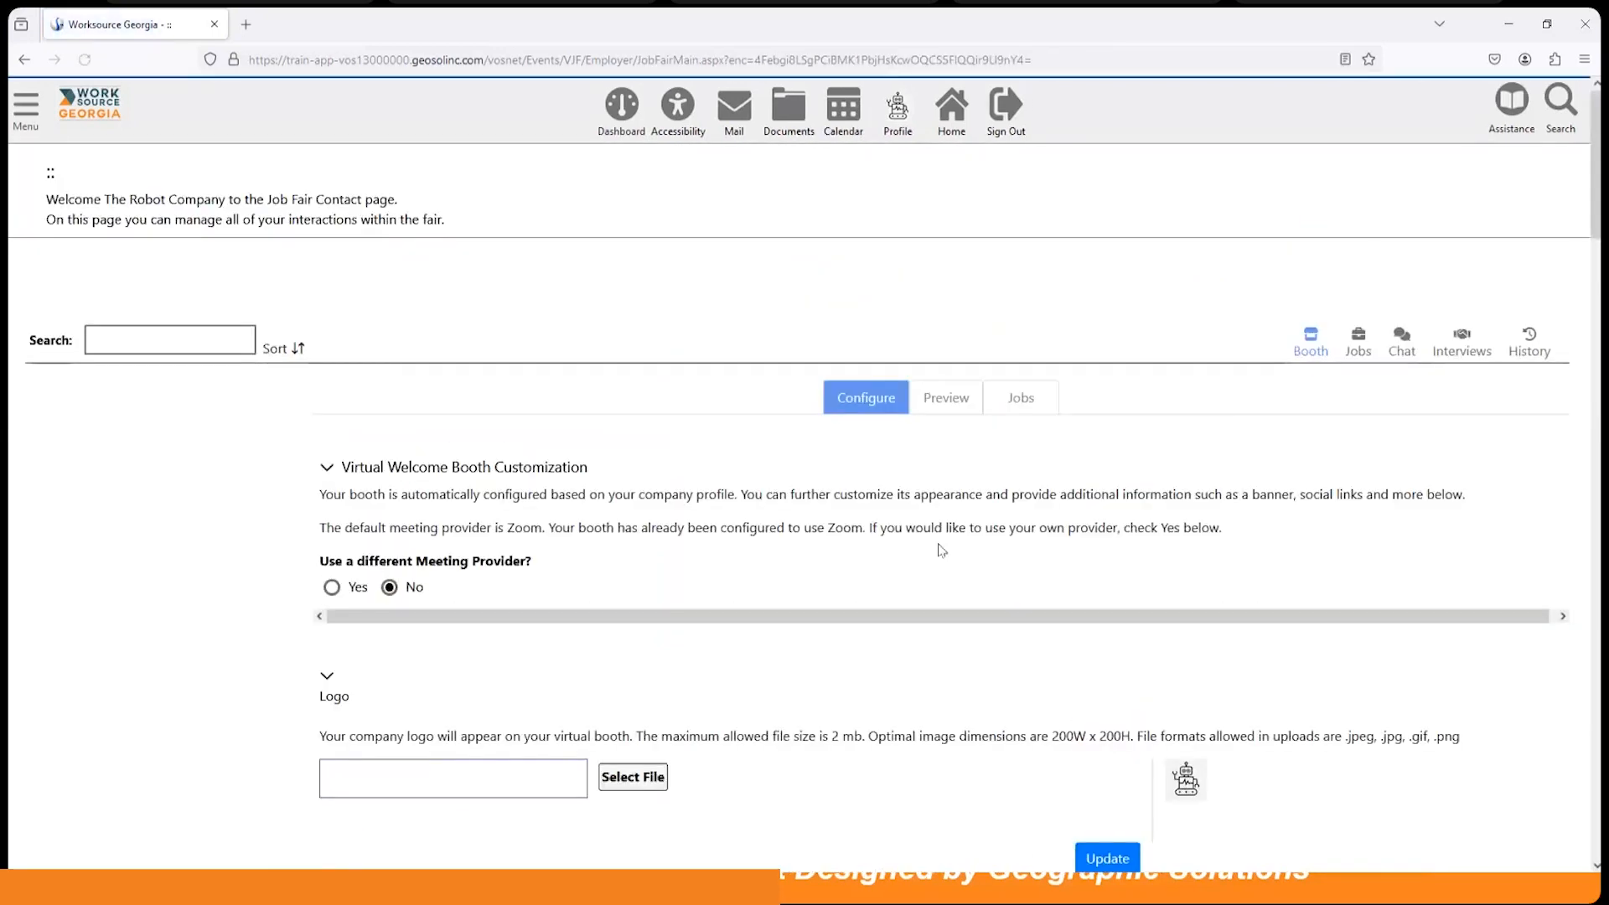
Step: Set the Robot Company booth's 'Use a different Meeting Provider?' option to Yes instead of Zoom
{"action": "scroll", "coordinate": [882, 639], "scroll_direction": "down", "scroll_amount": 4}
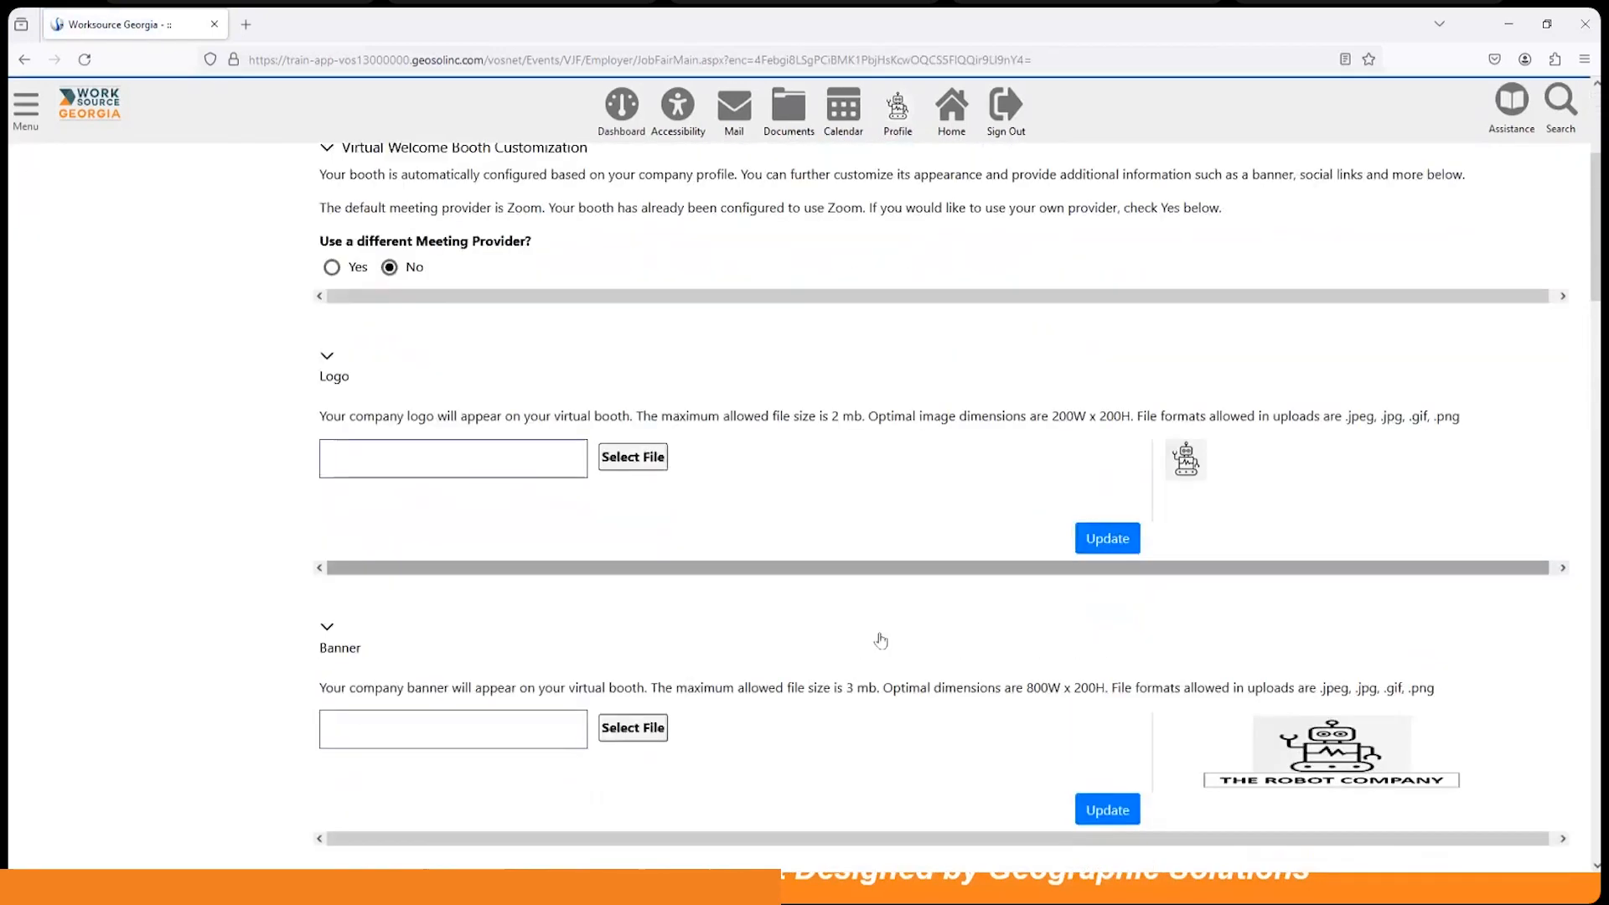
{"action": "scroll", "coordinate": [880, 639], "scroll_direction": "down", "scroll_amount": 9}
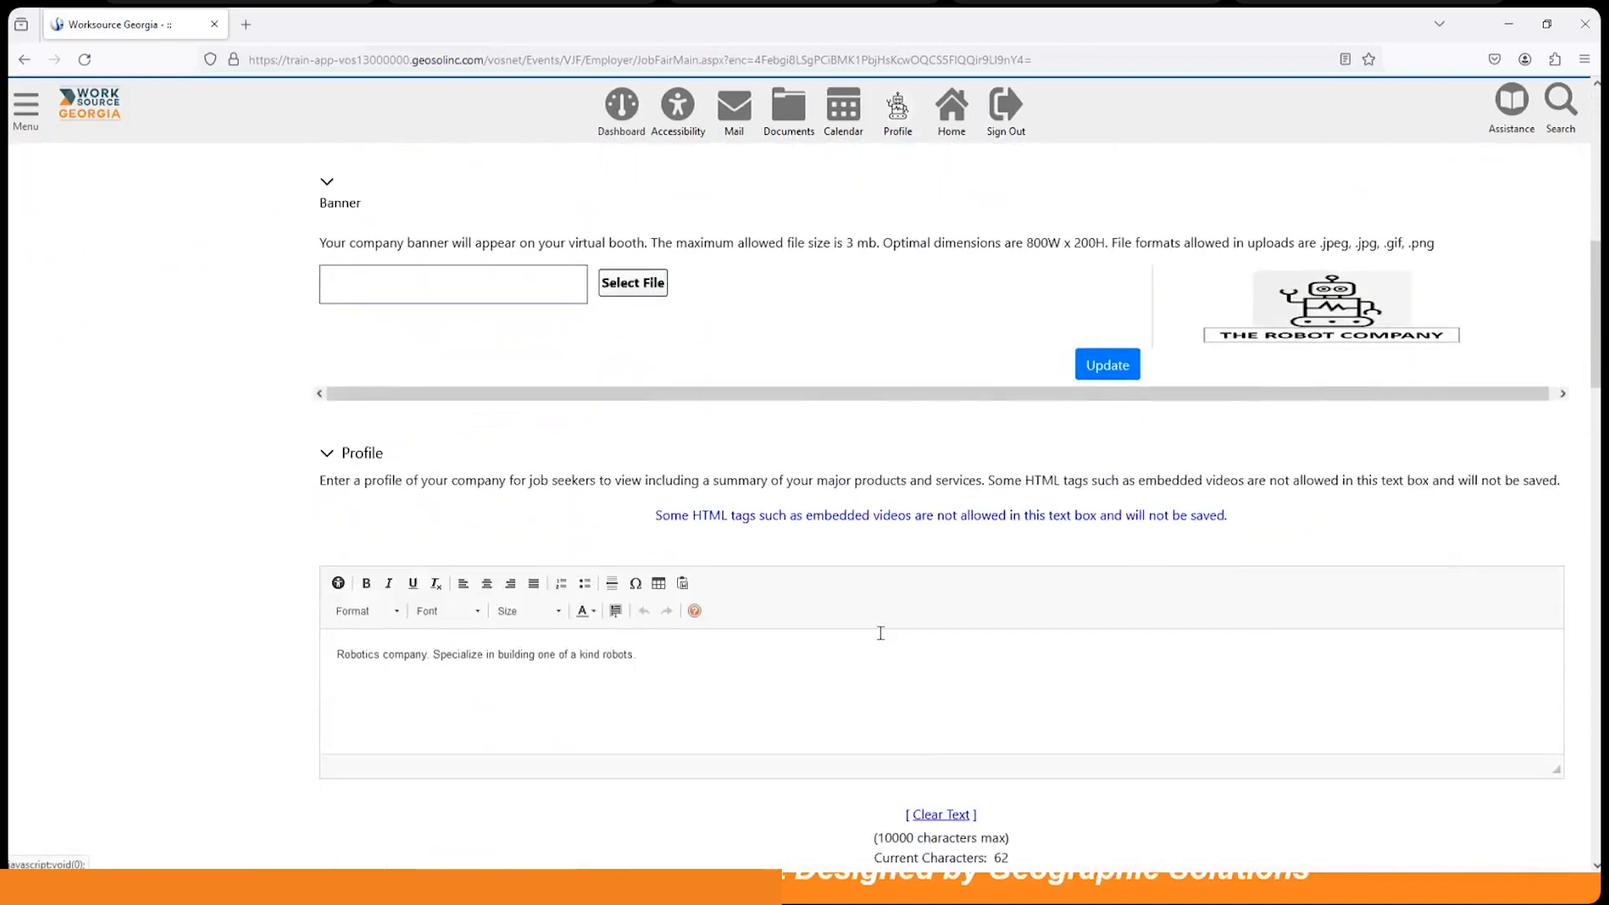
{"action": "scroll", "coordinate": [882, 639], "scroll_direction": "down", "scroll_amount": 10}
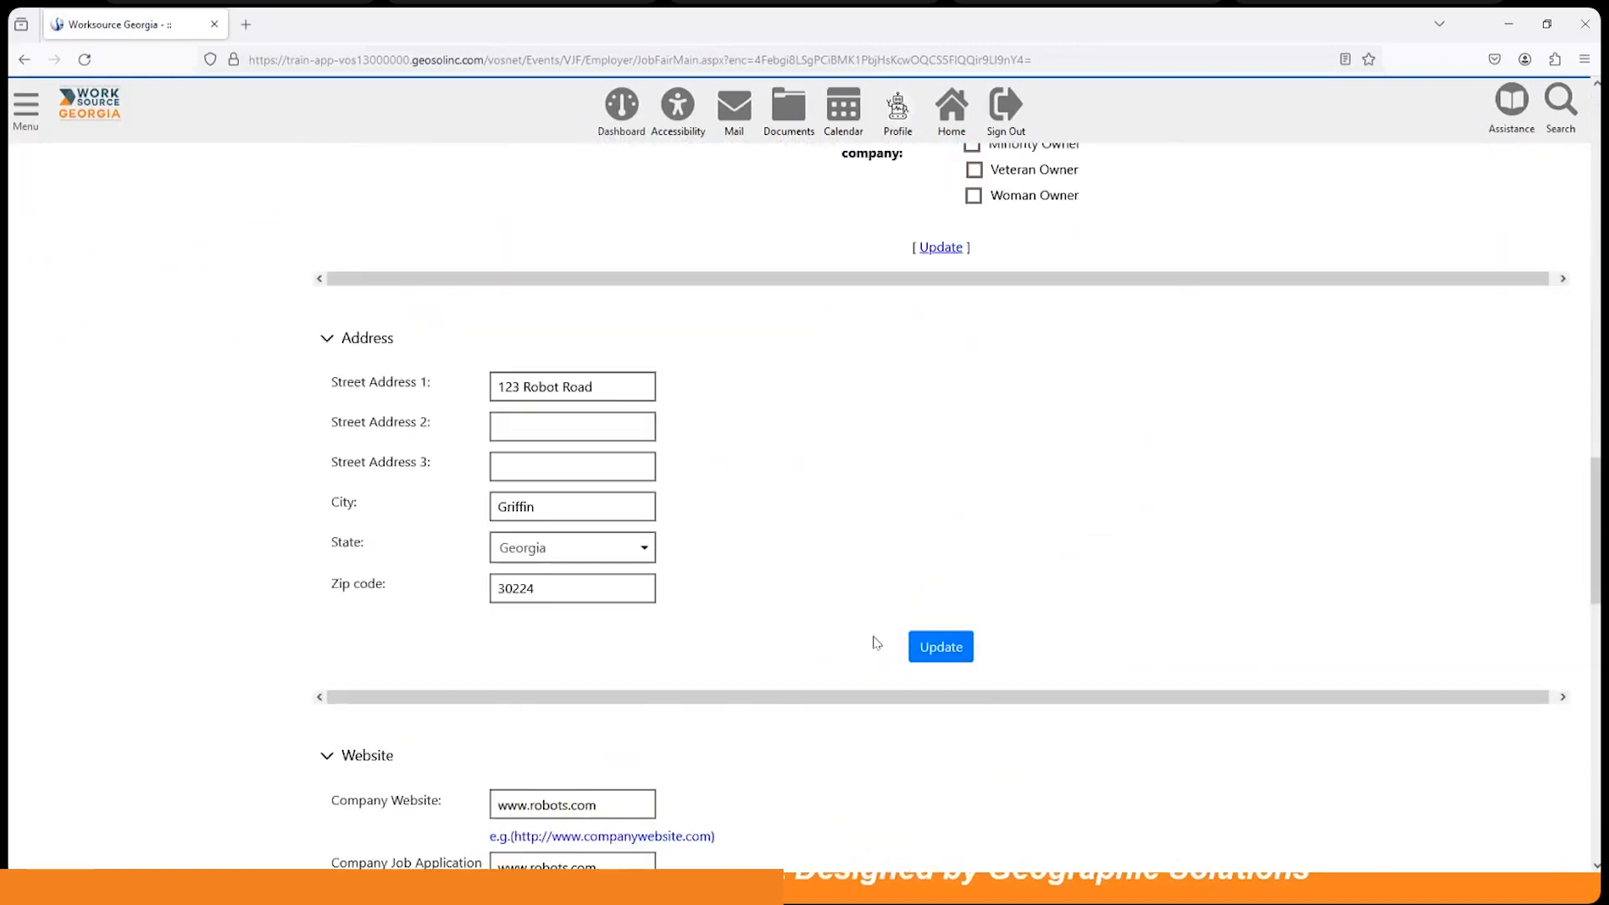
{"action": "scroll", "coordinate": [877, 643], "scroll_direction": "down", "scroll_amount": 4}
{"action": "scroll", "coordinate": [877, 643], "scroll_direction": "up", "scroll_amount": 13}
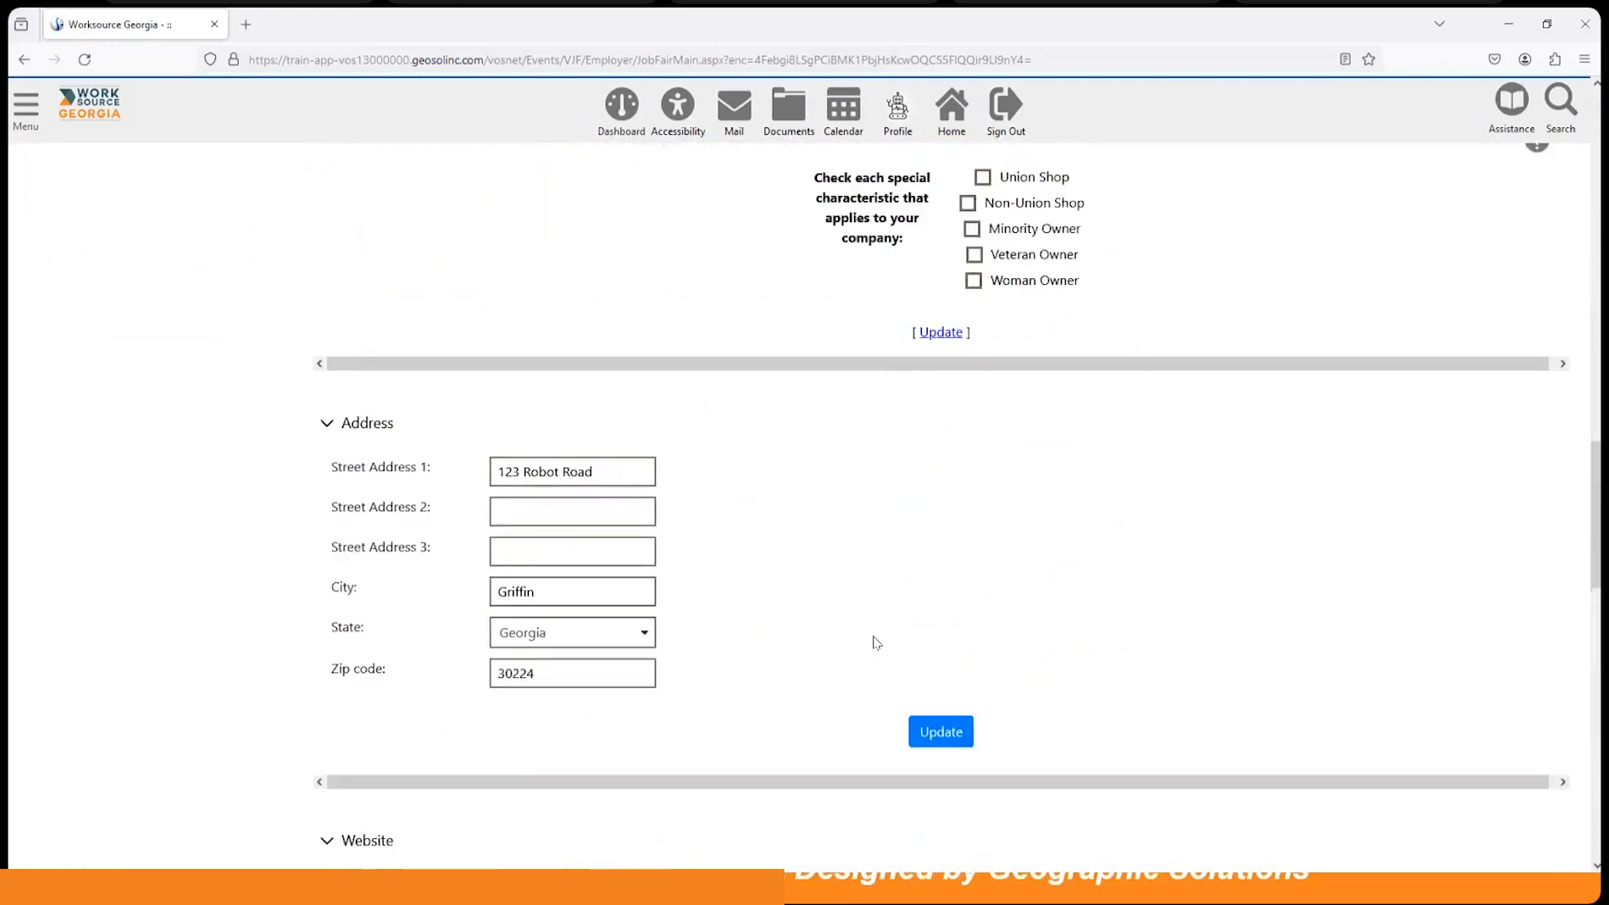
{"action": "scroll", "coordinate": [876, 643], "scroll_direction": "up", "scroll_amount": 9}
{"action": "scroll", "coordinate": [874, 642], "scroll_direction": "up", "scroll_amount": 7}
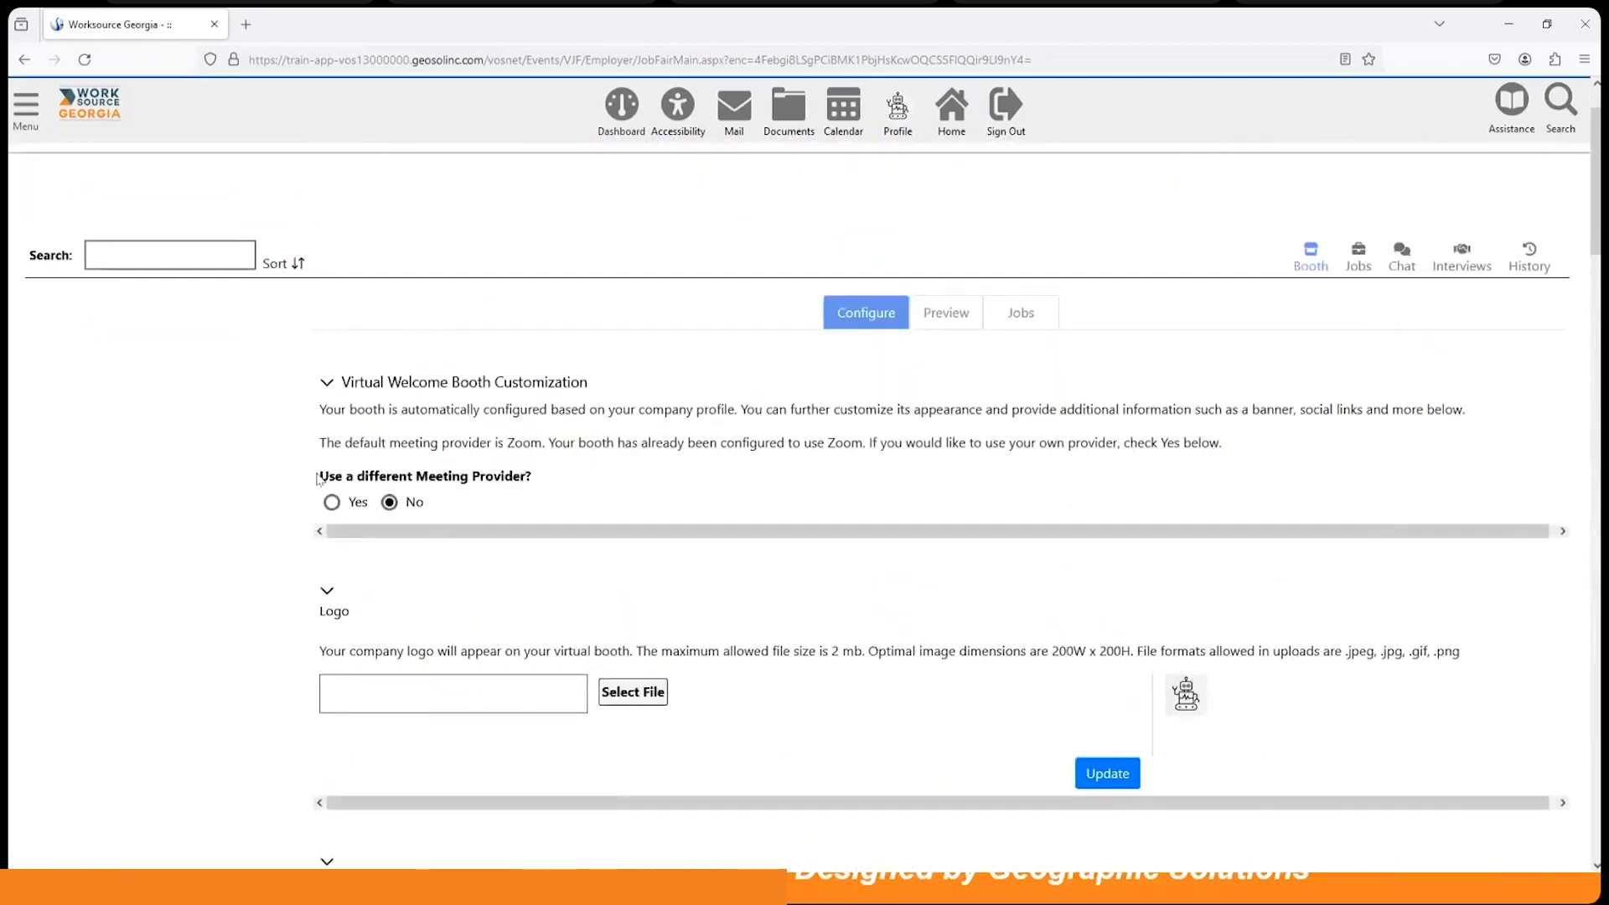
{"action": "left_click_drag", "start_coordinate": [320, 477], "coordinate": [526, 486]}
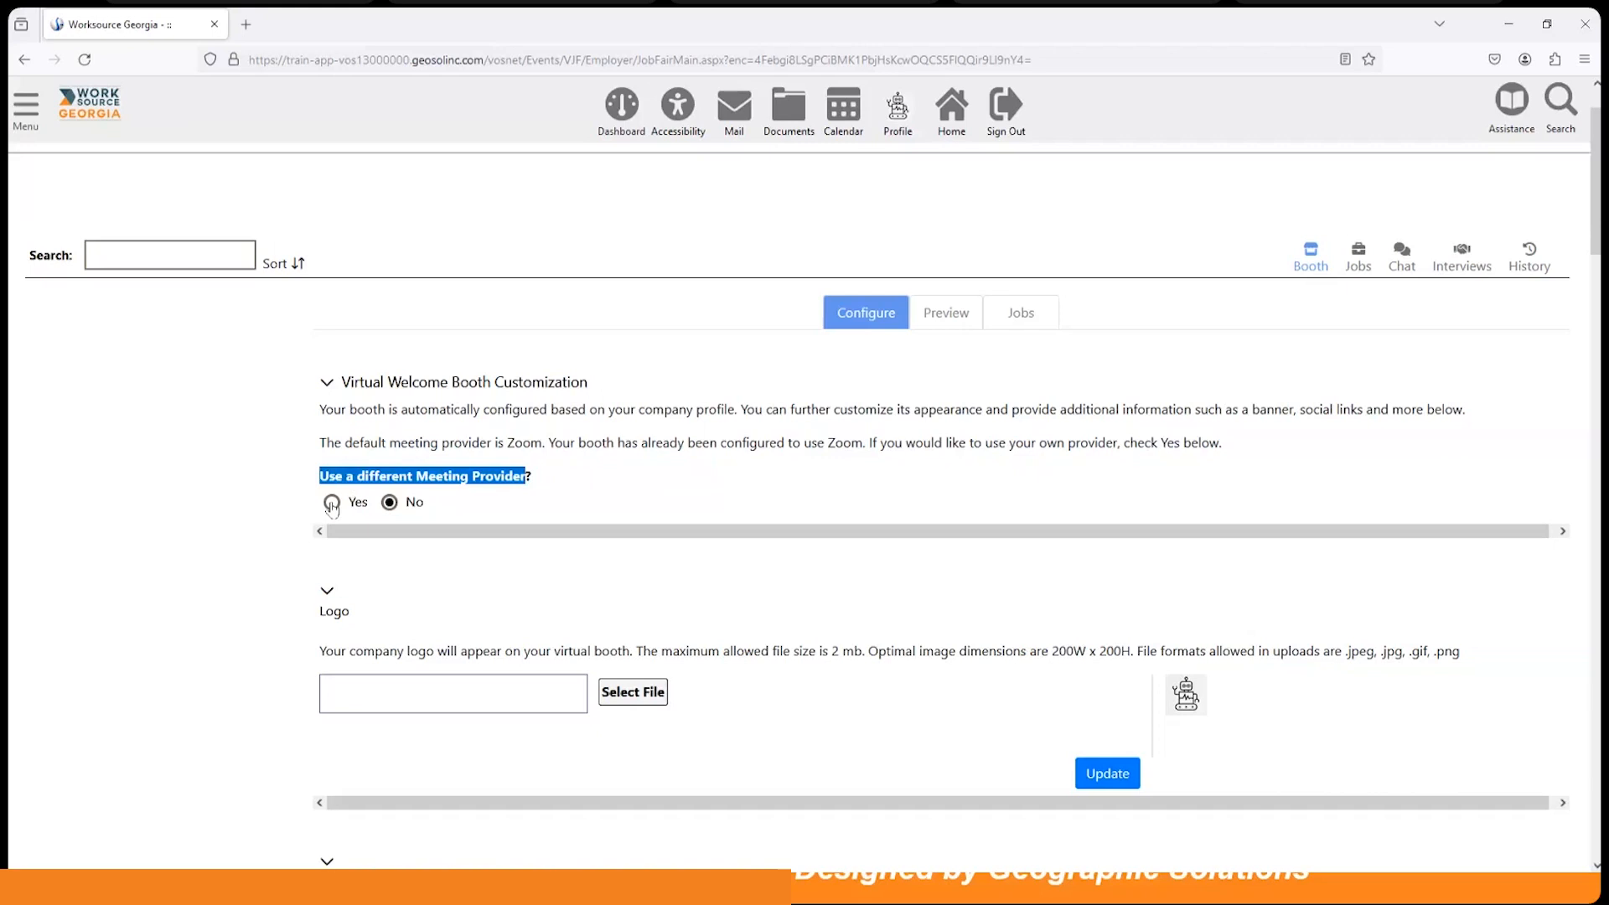
{"action": "left_click", "coordinate": [332, 504]}
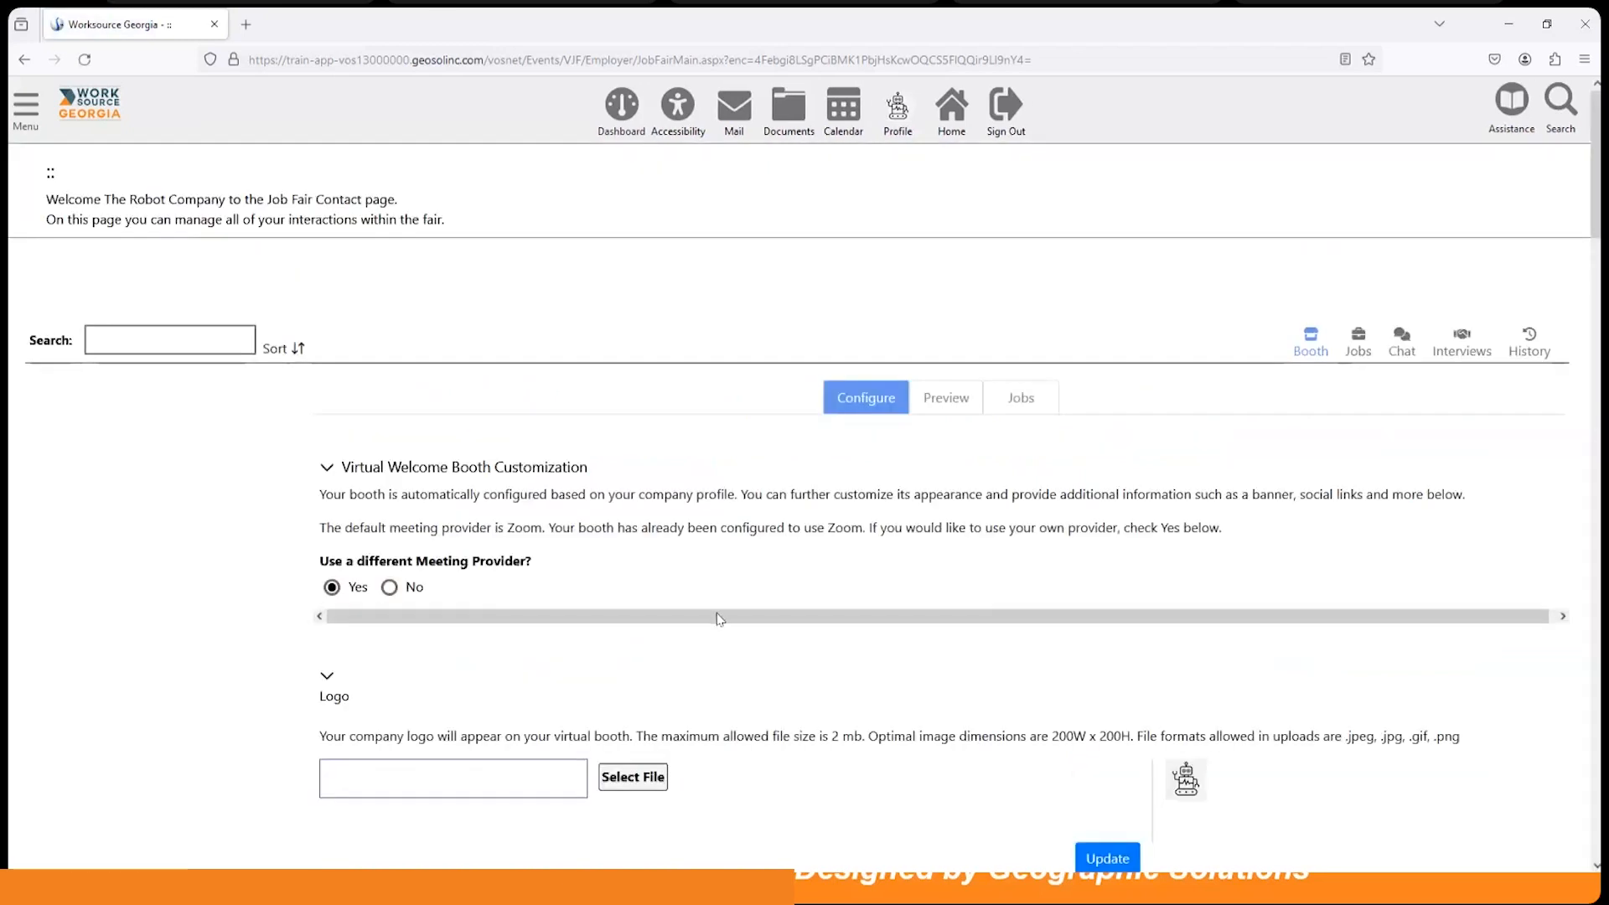
{"action": "scroll", "coordinate": [716, 618], "scroll_direction": "down", "scroll_amount": 1}
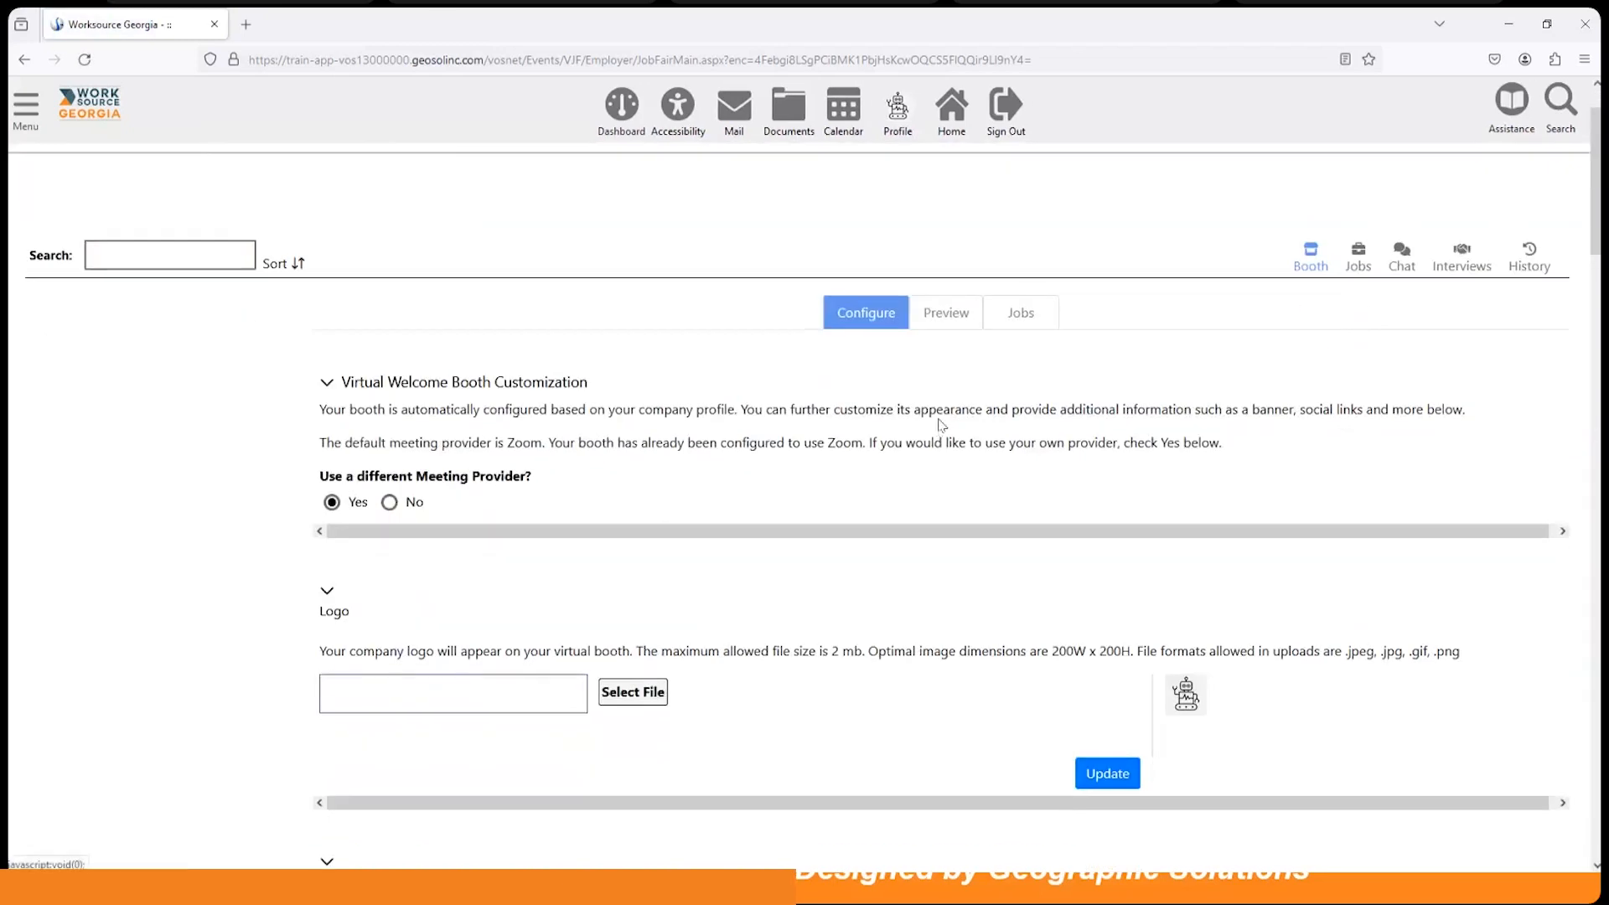
{"action": "scroll", "coordinate": [887, 474], "scroll_direction": "up", "scroll_amount": 1}
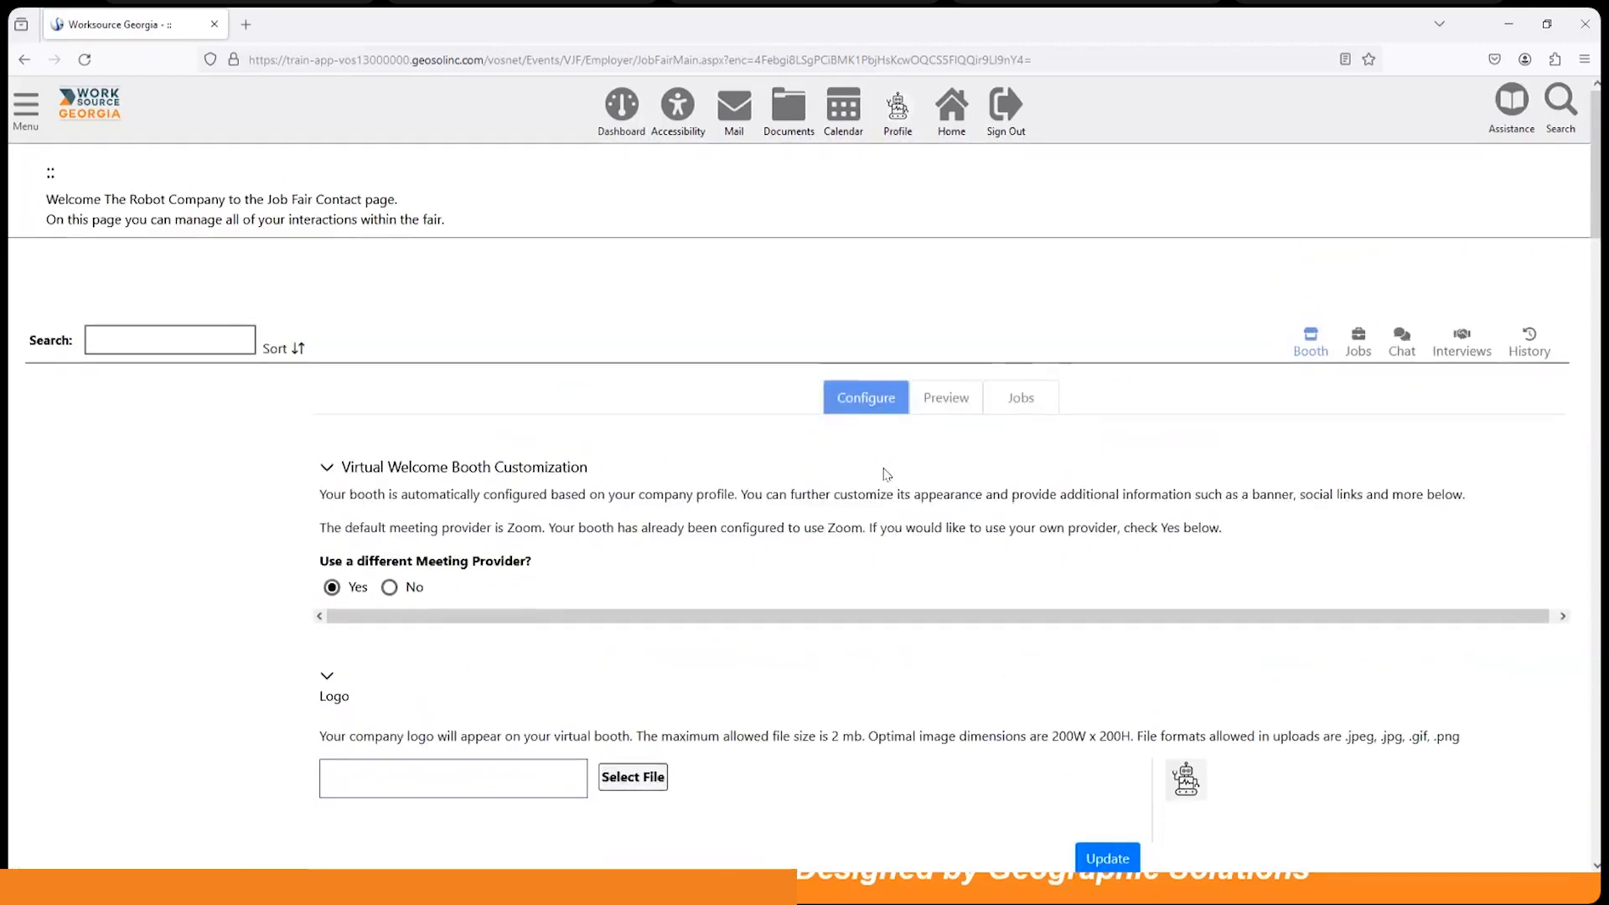
Step: Preview The Robot Company booth, then show its Jobs list with Computer Programmer - Griffin, GA selected
{"action": "left_click", "coordinate": [945, 397]}
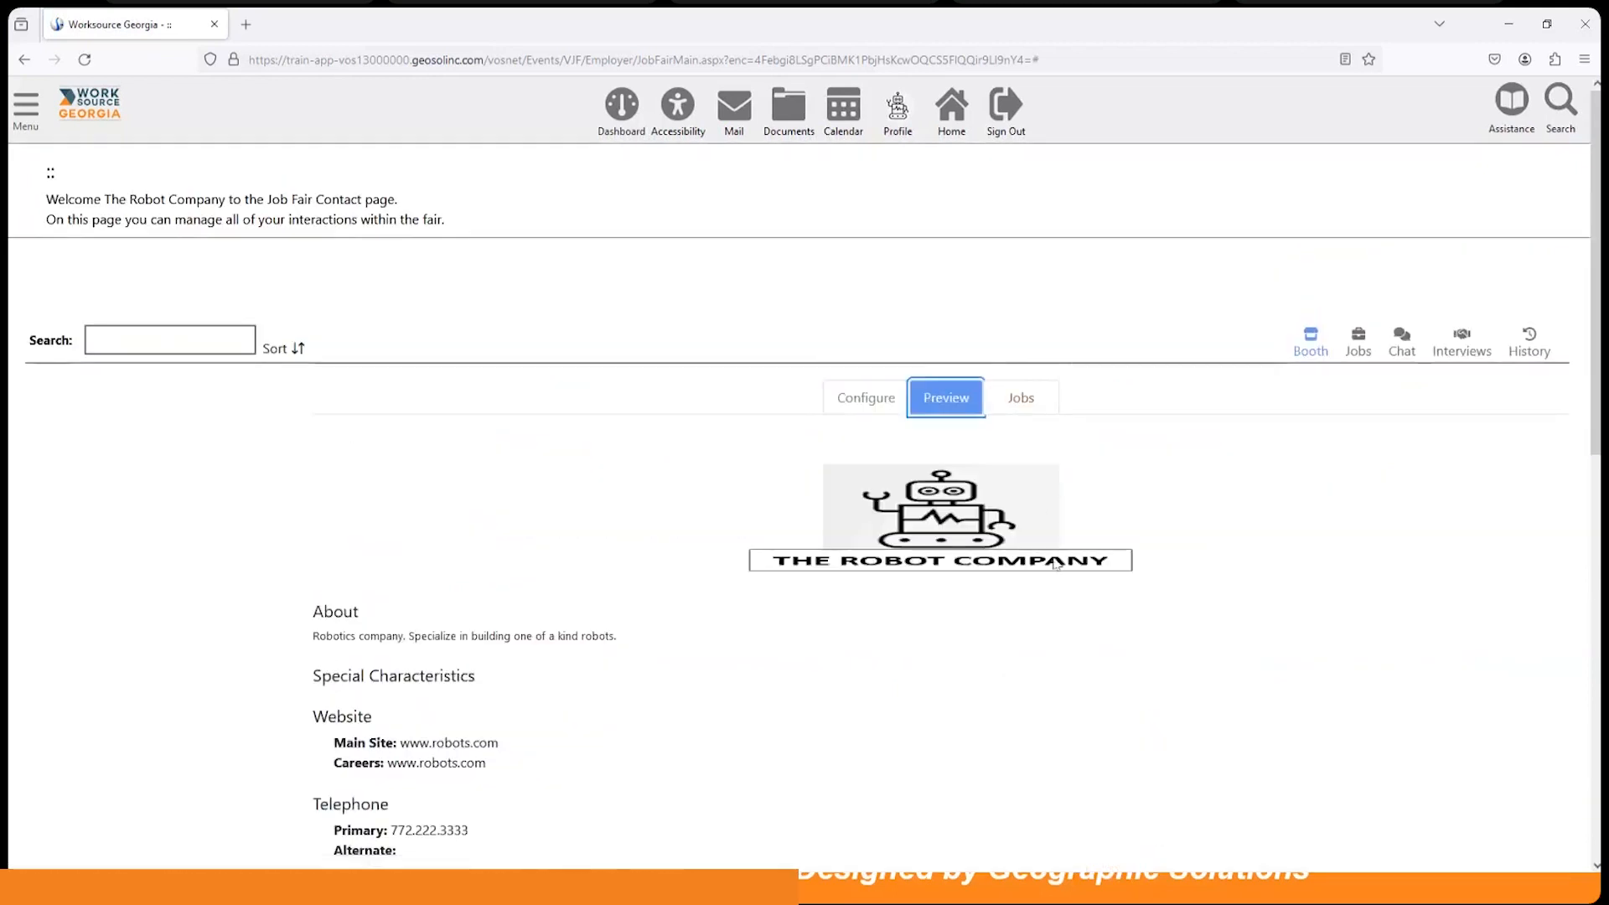
{"action": "scroll", "coordinate": [1073, 567], "scroll_direction": "down", "scroll_amount": 7}
{"action": "scroll", "coordinate": [1079, 570], "scroll_direction": "up", "scroll_amount": 6}
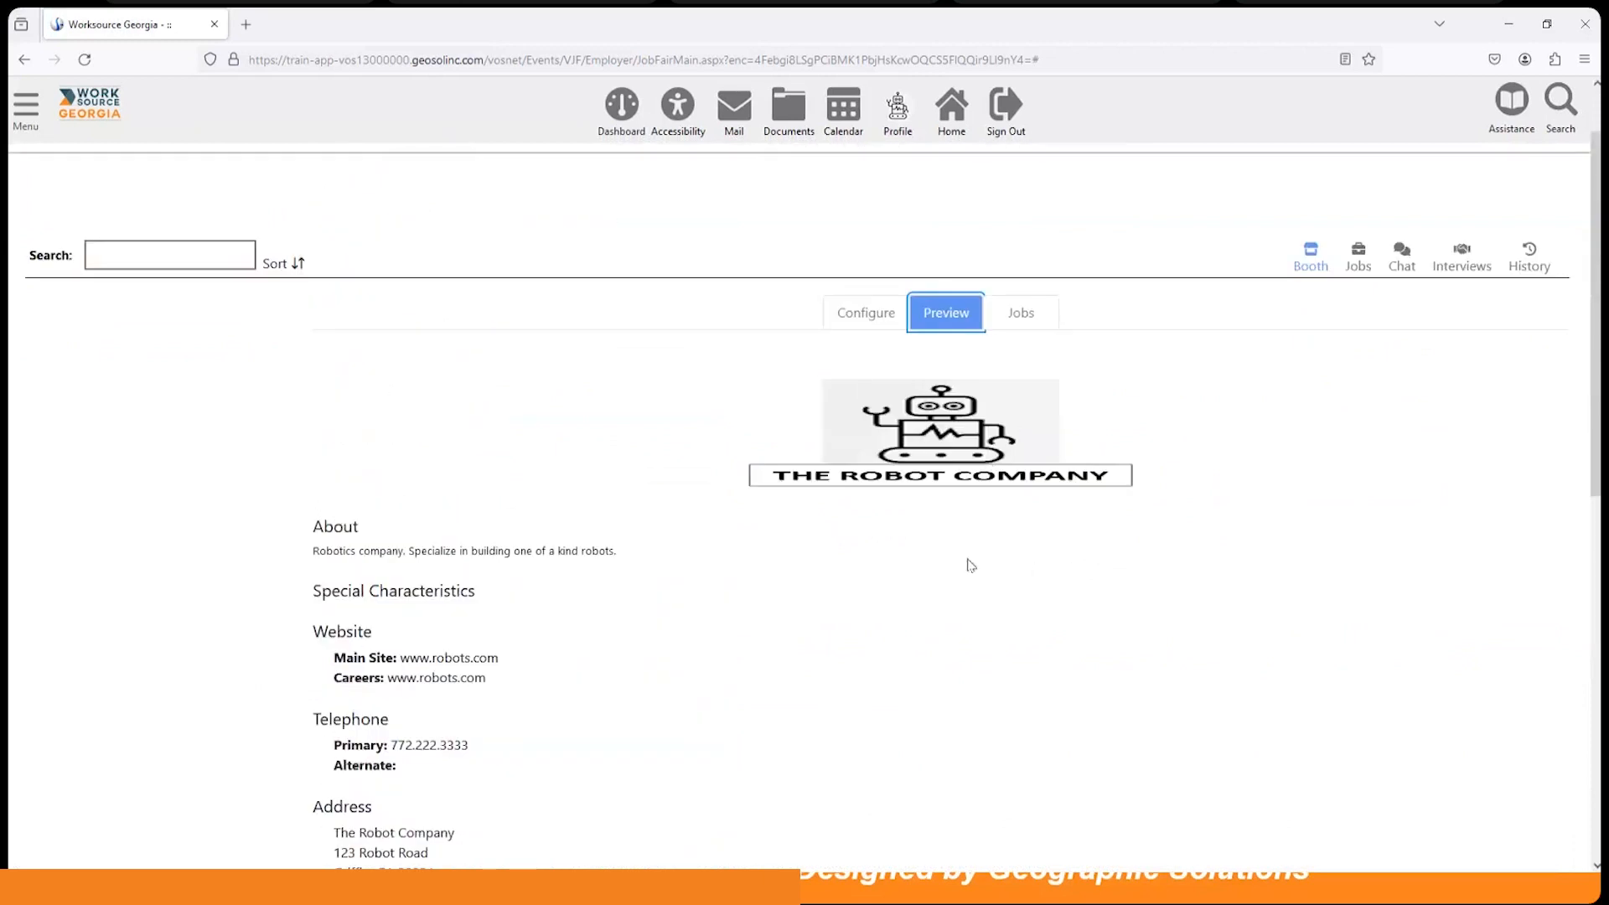
{"action": "scroll", "coordinate": [964, 563], "scroll_direction": "down", "scroll_amount": 3}
{"action": "scroll", "coordinate": [940, 288], "scroll_direction": "up", "scroll_amount": 2}
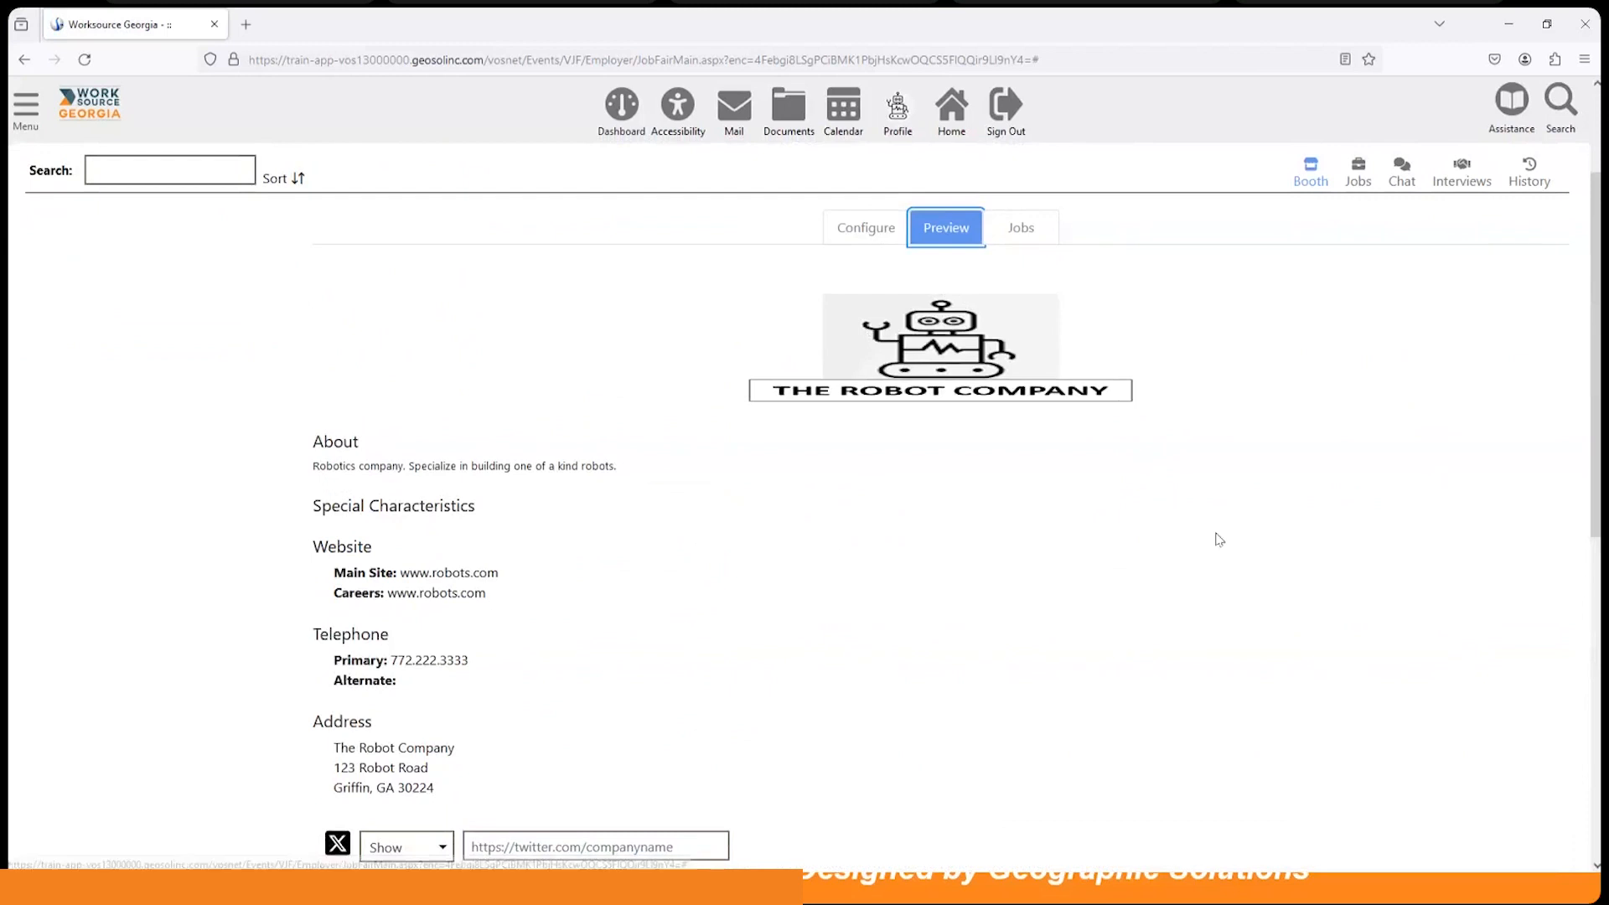
{"action": "scroll", "coordinate": [1215, 538], "scroll_direction": "up", "scroll_amount": 2}
{"action": "left_click", "coordinate": [1056, 409]}
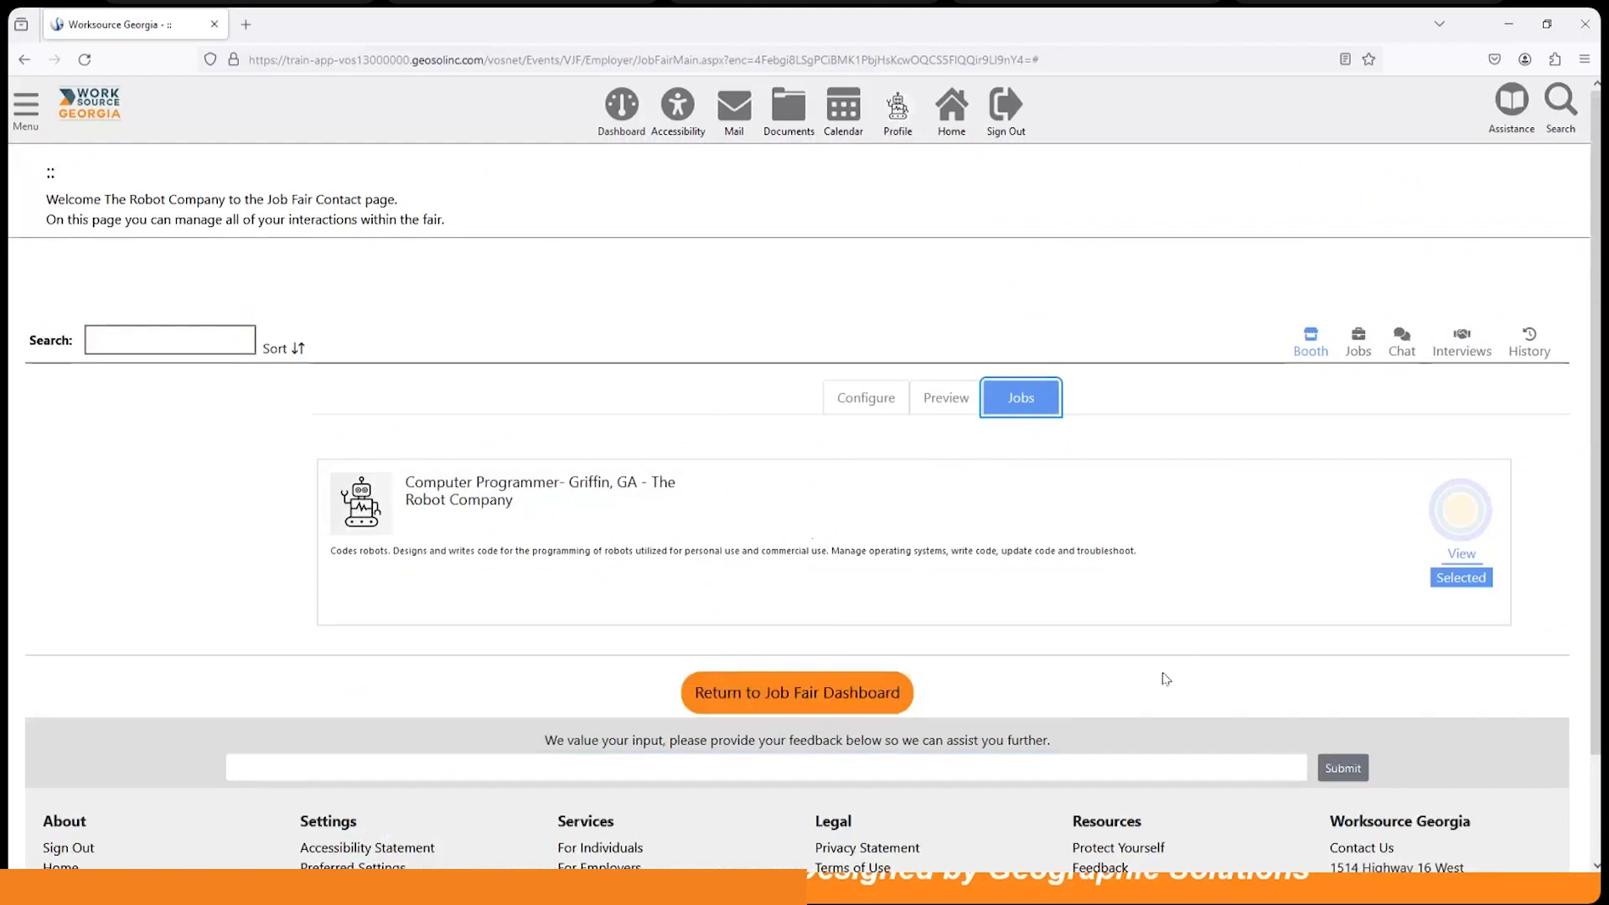
Step: Open the booth chat and view the Hampton, GA candidate's uncompleted job fair profile
{"action": "left_click", "coordinate": [1410, 356]}
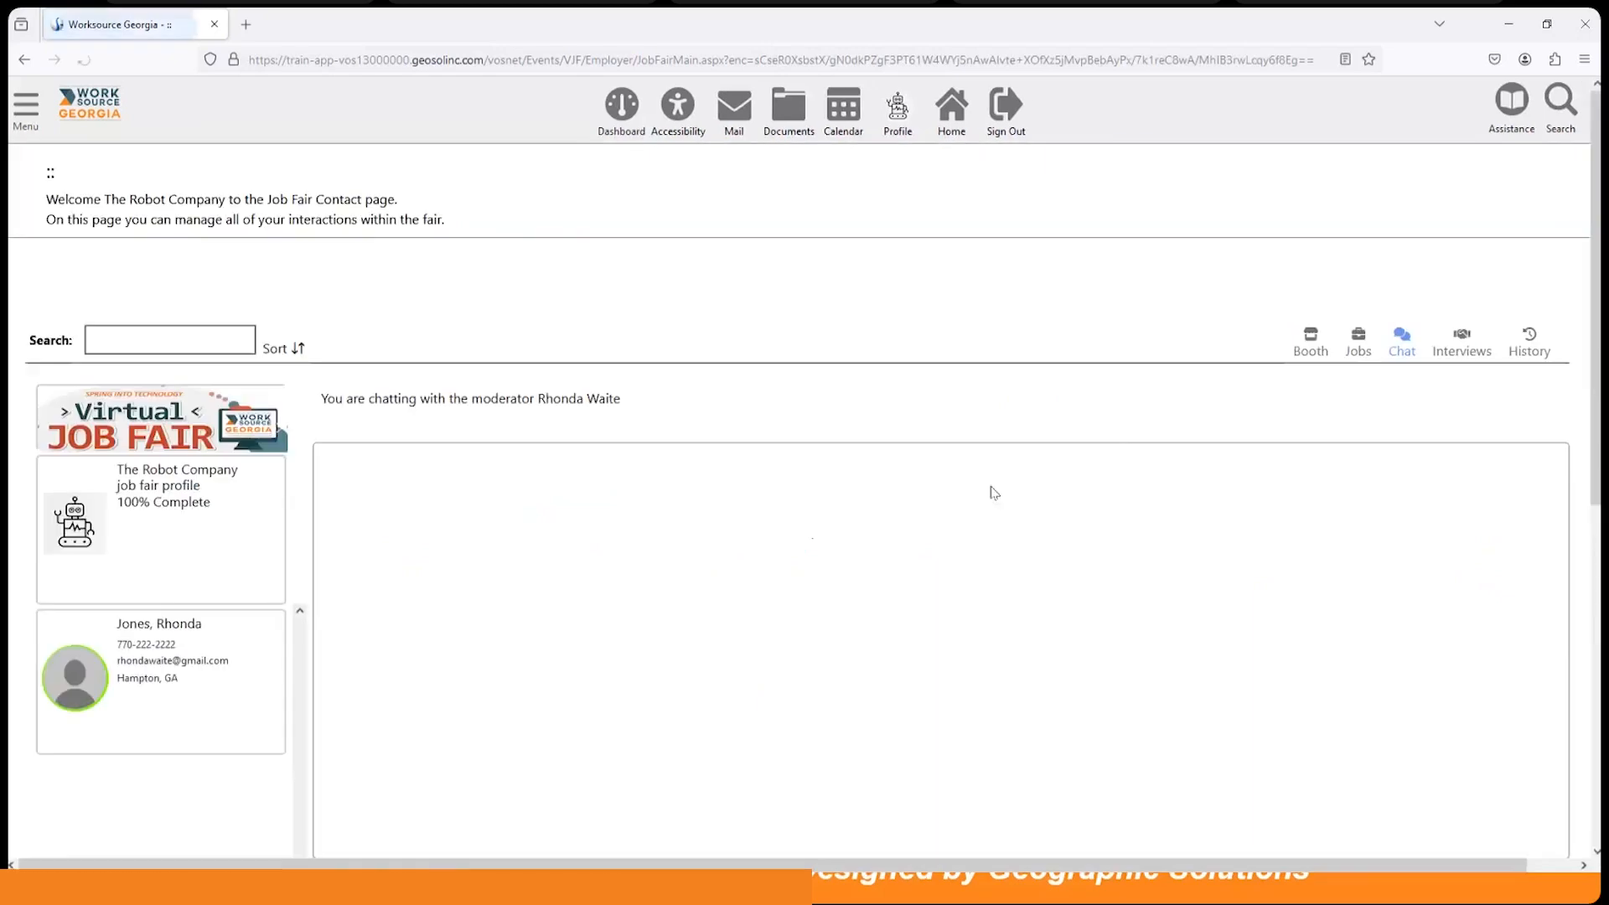
{"action": "scroll", "coordinate": [625, 591], "scroll_direction": "down", "scroll_amount": 1}
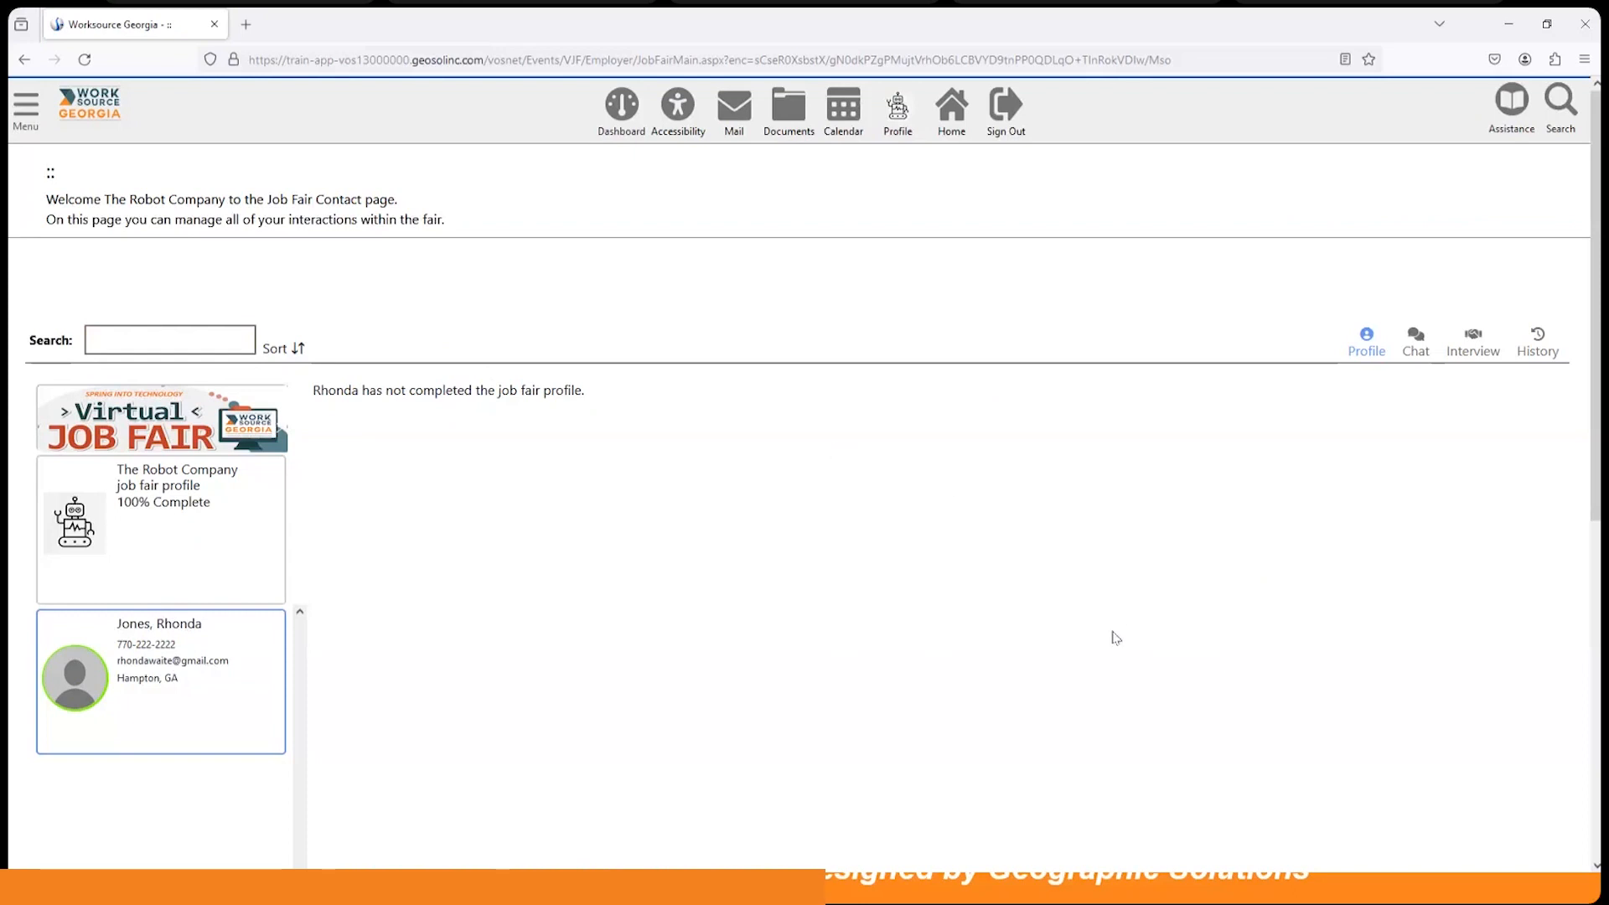
Step: Return through the dashboard and recruitment services to The Robot Company's Job Fair Contact page
{"action": "left_click", "coordinate": [611, 101]}
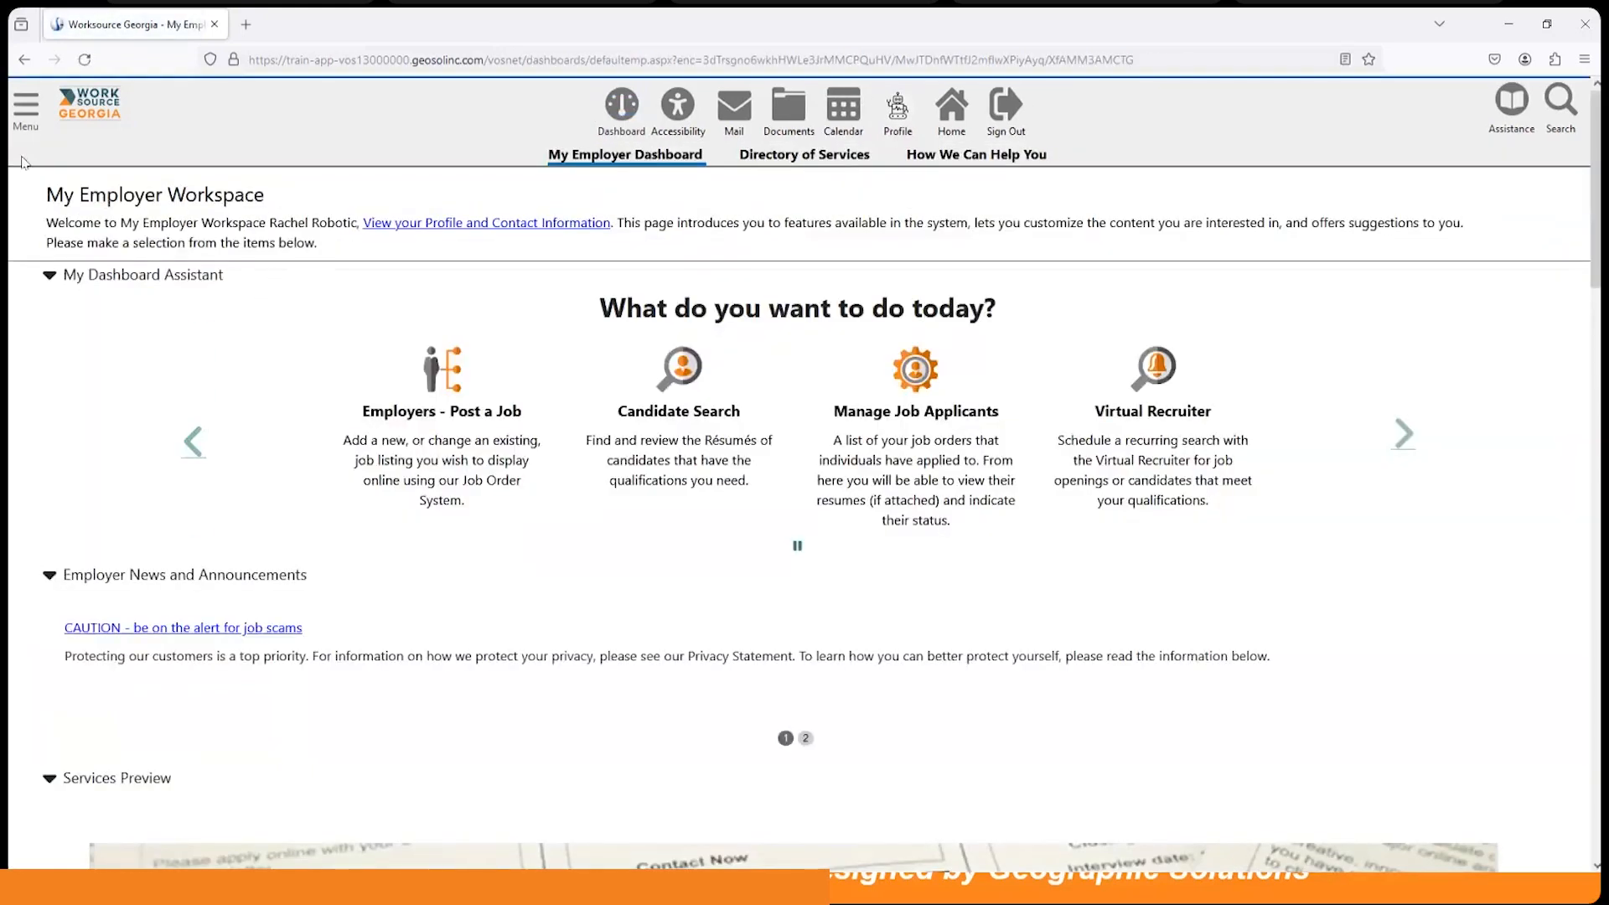
{"action": "left_click", "coordinate": [25, 104]}
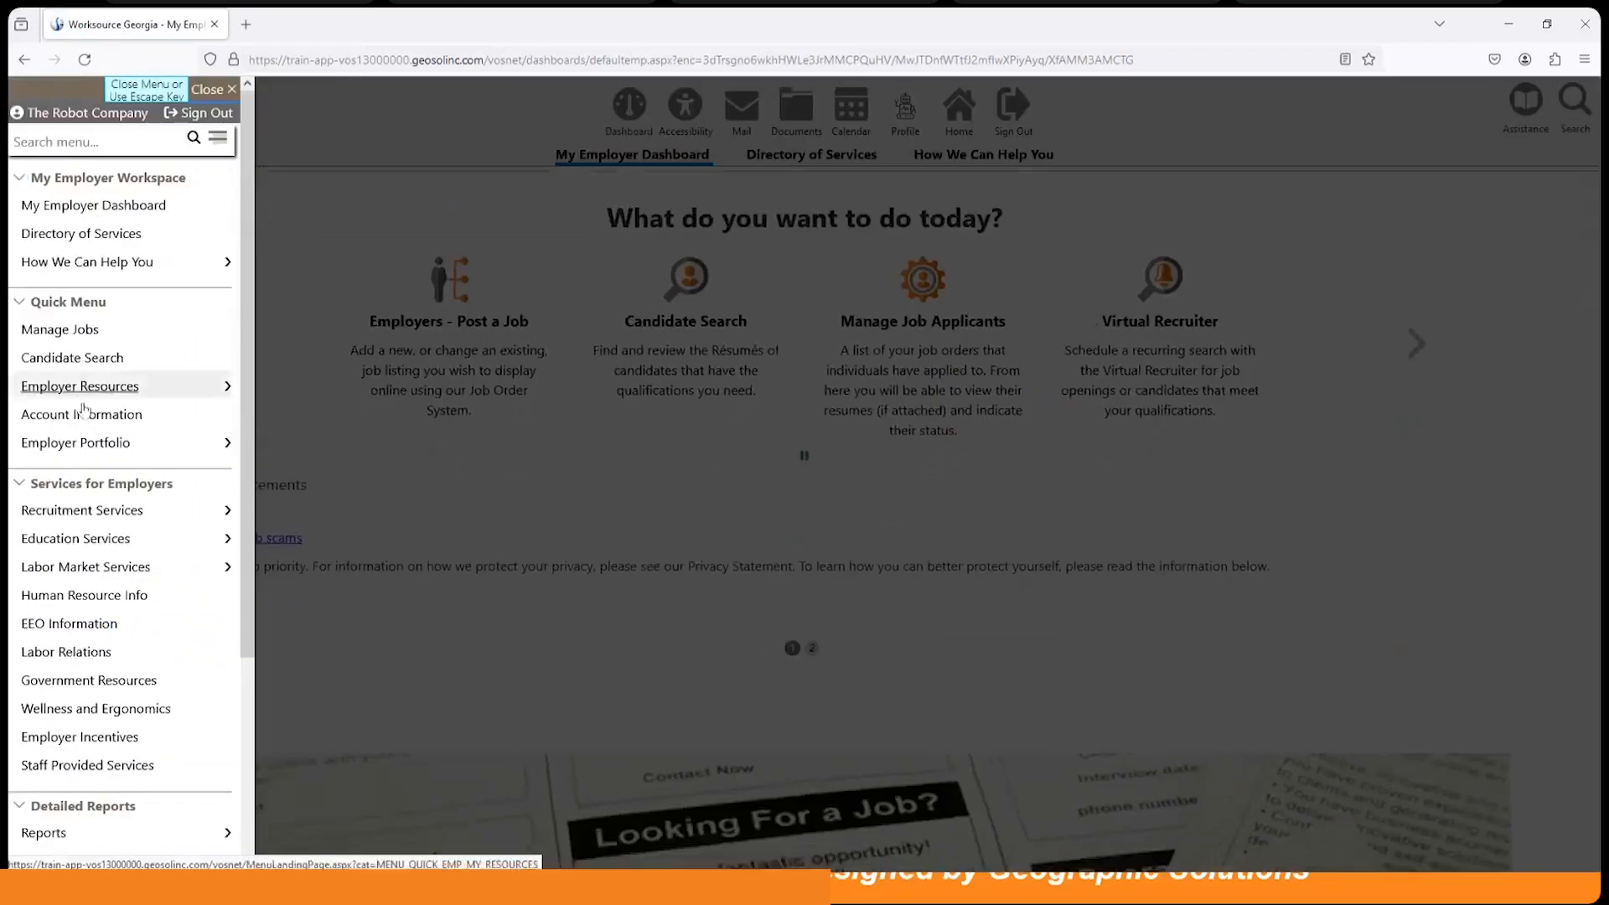
{"action": "scroll", "coordinate": [96, 452], "scroll_direction": "down", "scroll_amount": 3}
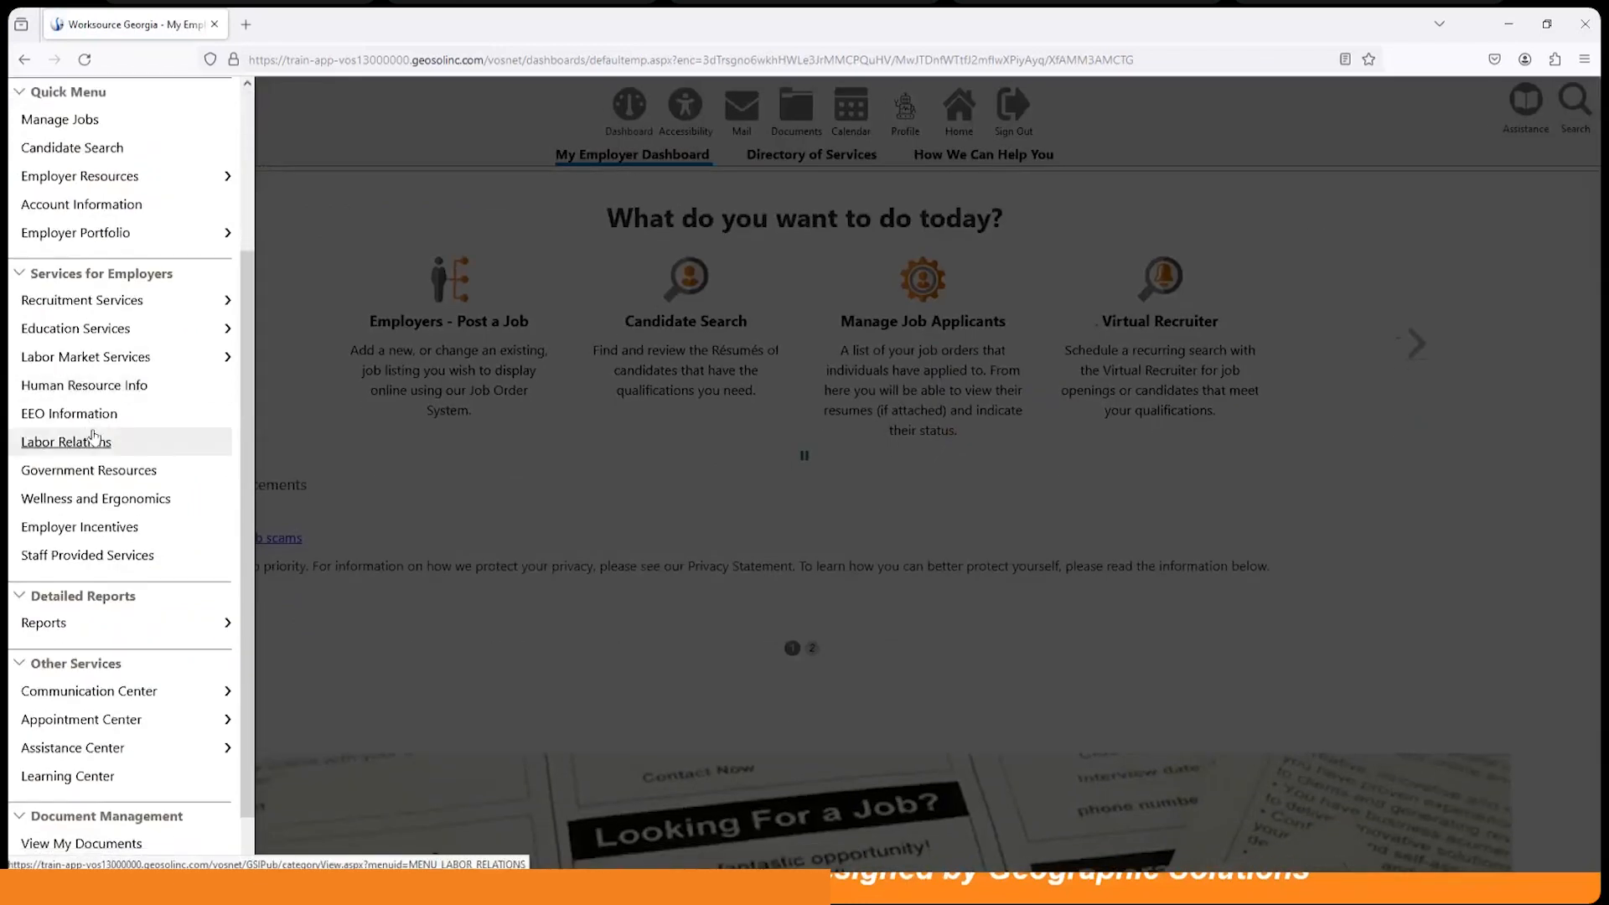
{"action": "left_click", "coordinate": [82, 300]}
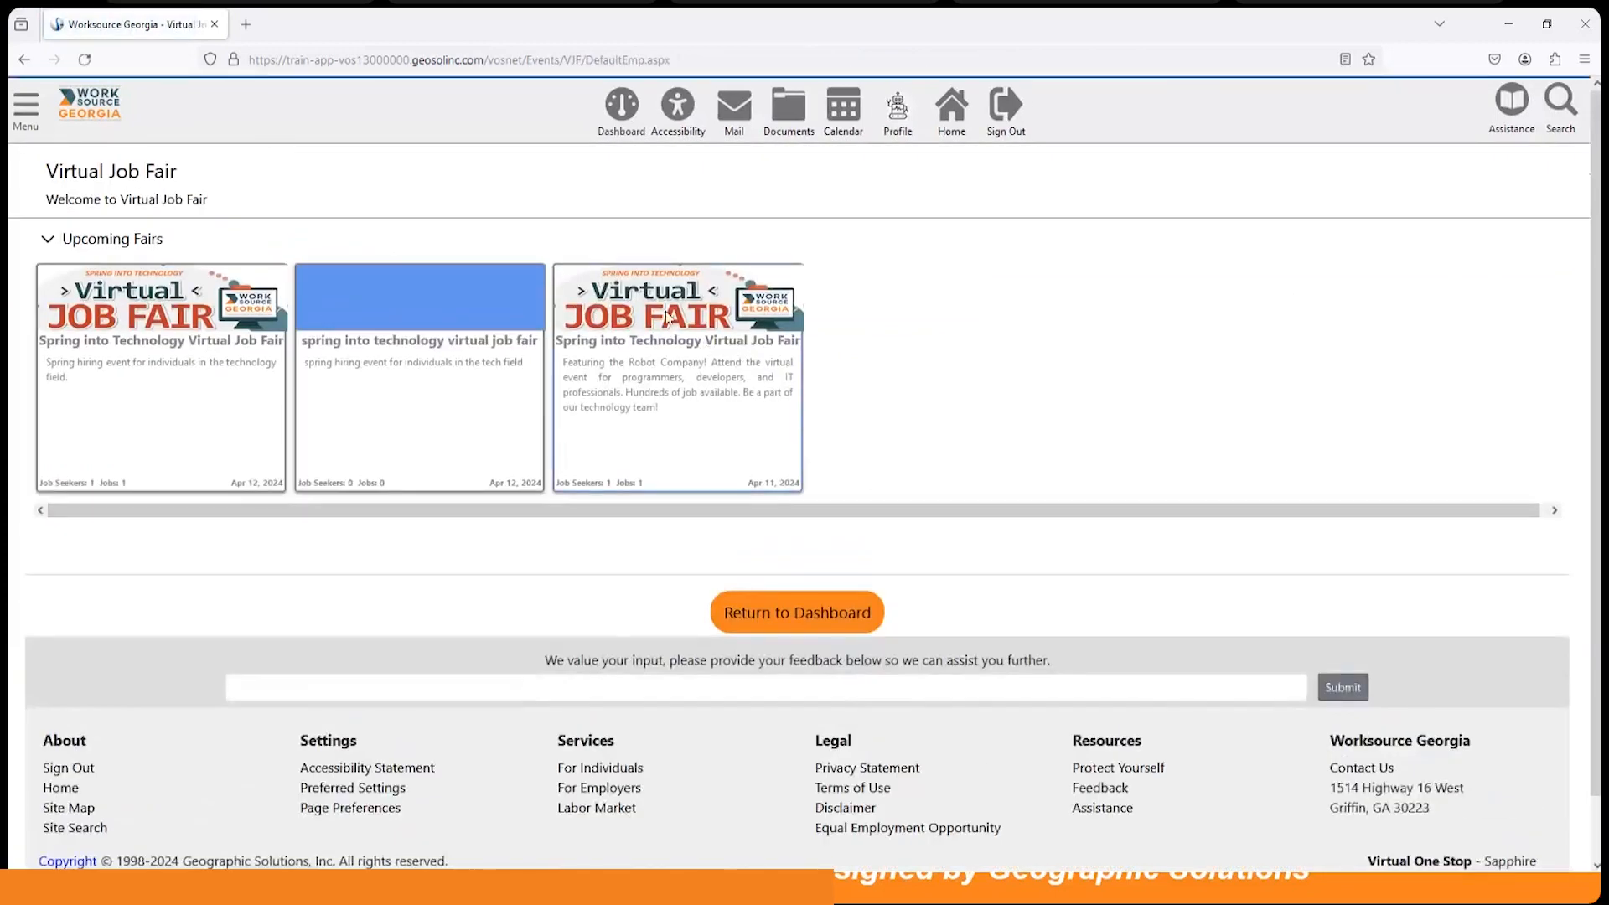
{"action": "left_click", "coordinate": [668, 316]}
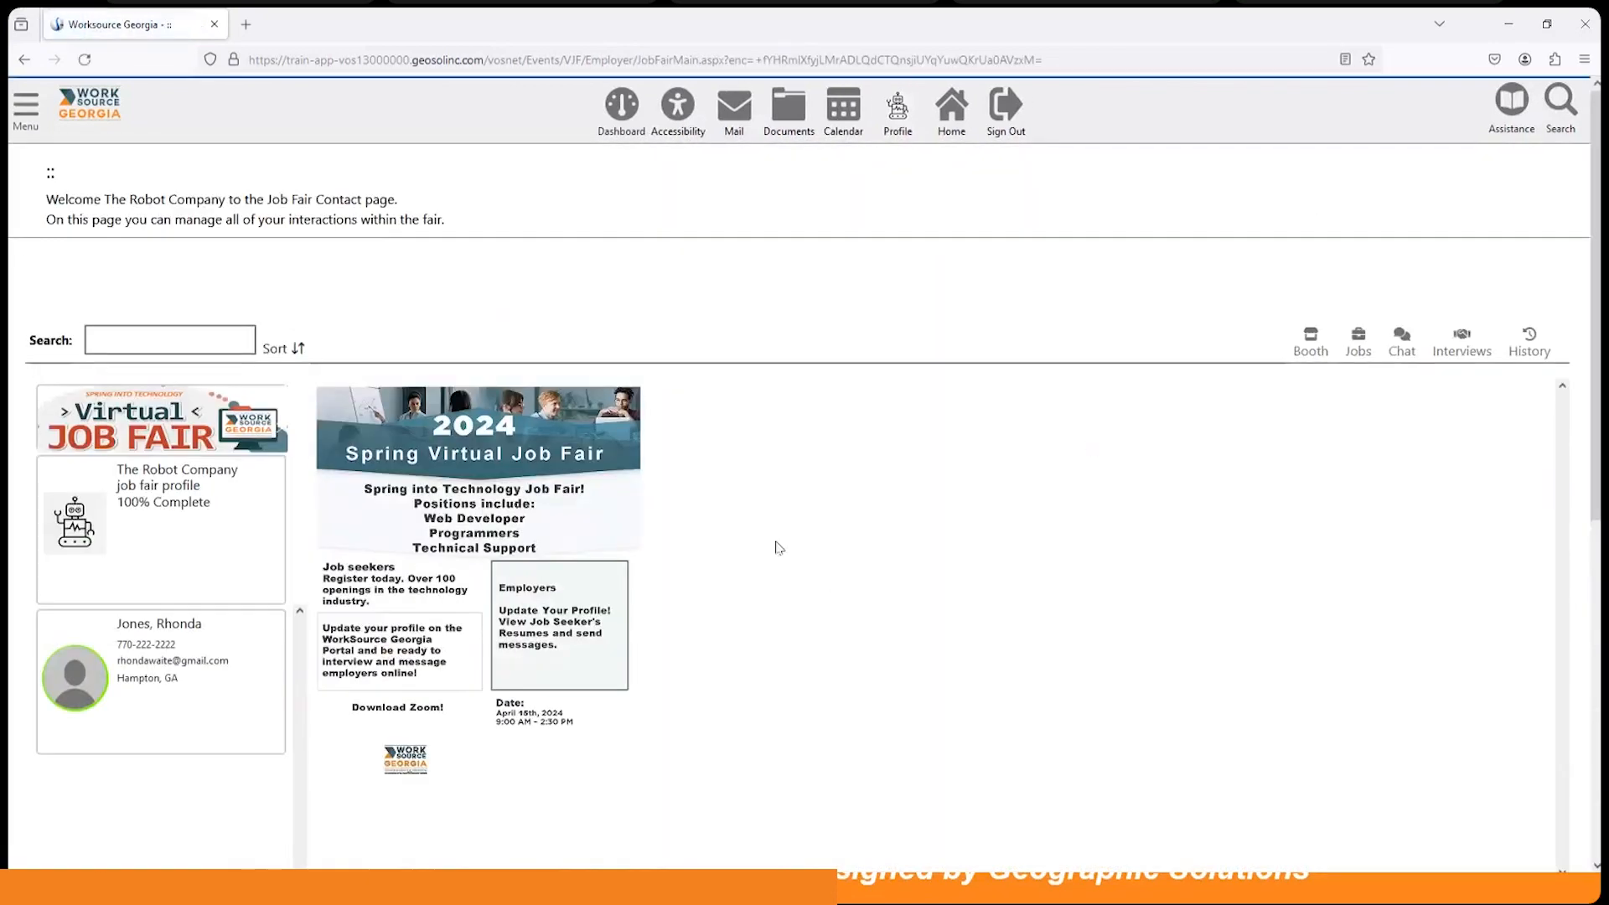
Step: Open the Hampton, GA candidate's profile and review her skills, driver's license, references and resume
{"action": "left_click", "coordinate": [208, 655]}
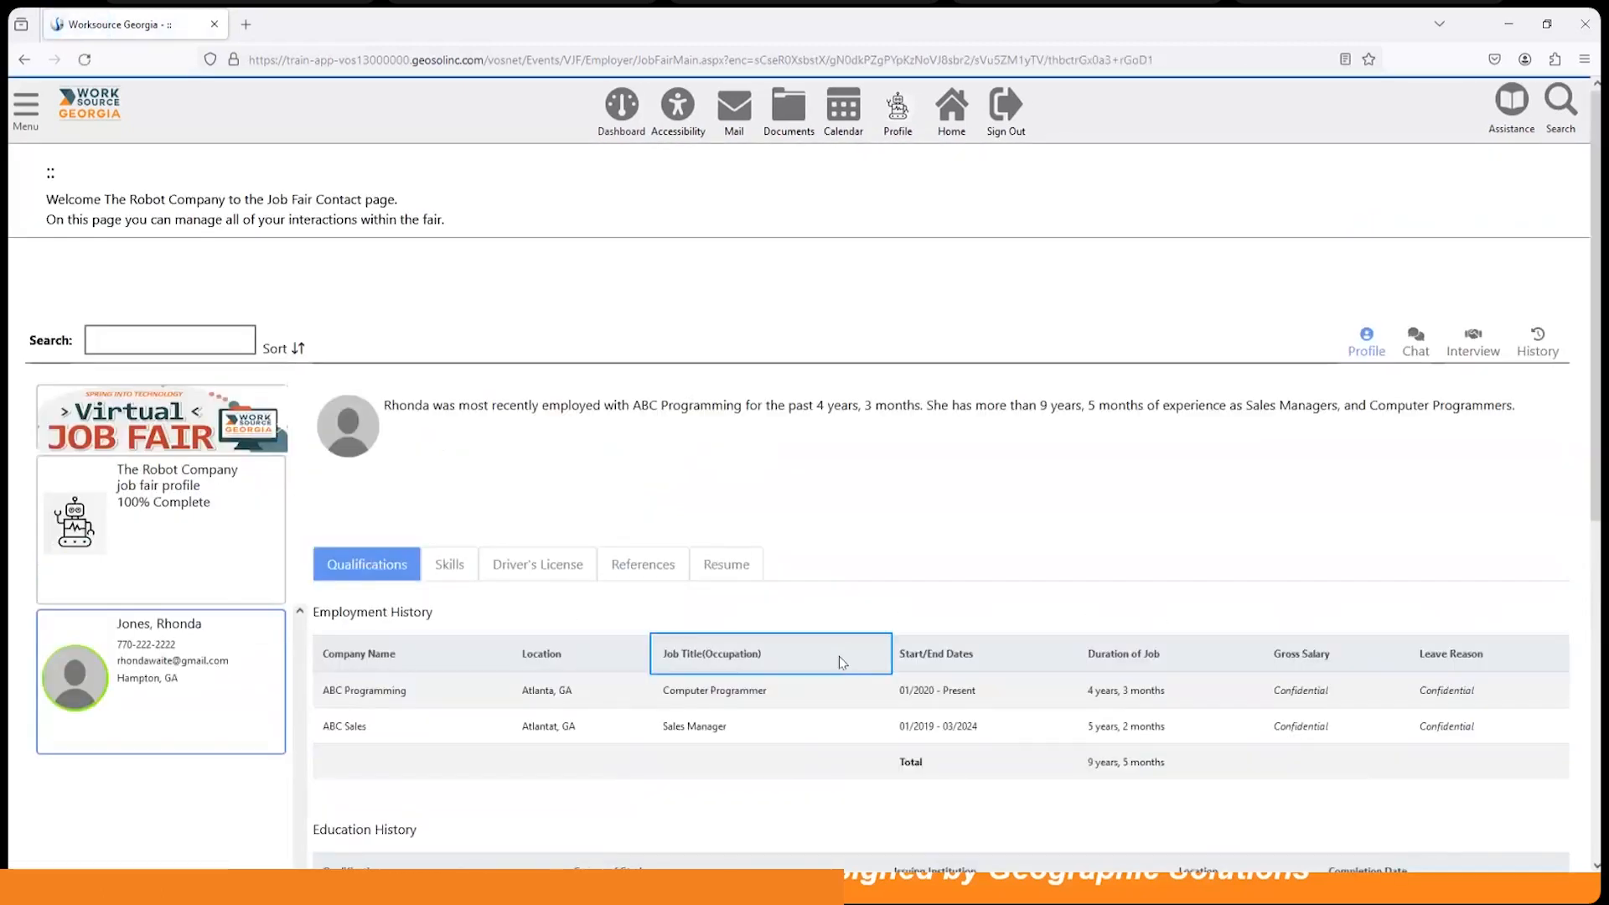
{"action": "scroll", "coordinate": [819, 657], "scroll_direction": "down", "scroll_amount": 3}
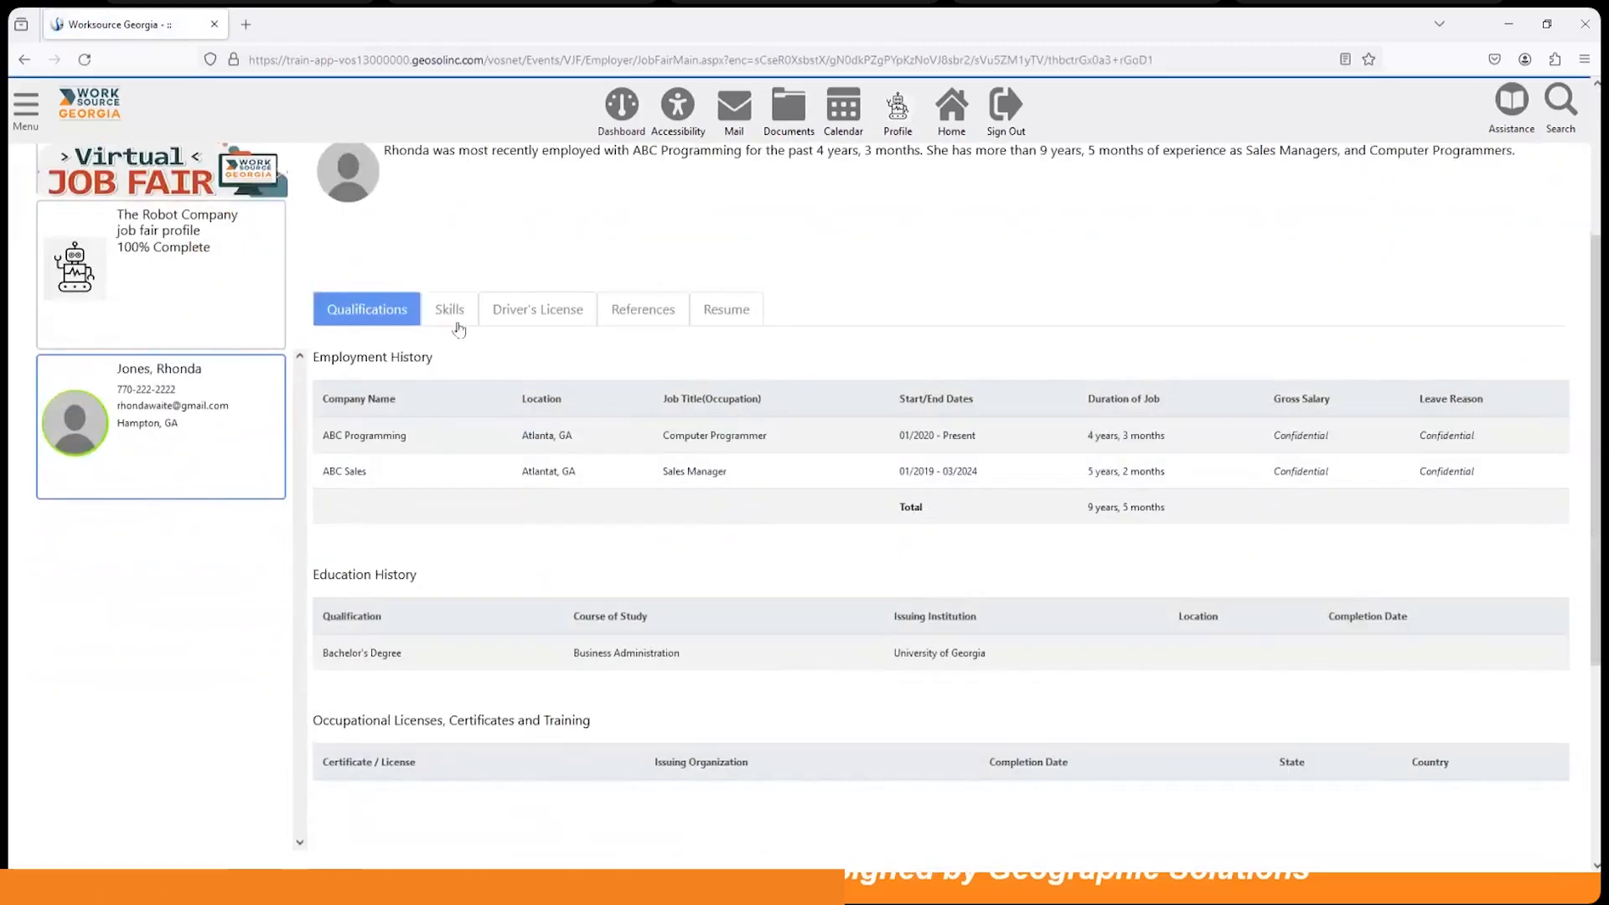
{"action": "left_click", "coordinate": [453, 311]}
{"action": "scroll", "coordinate": [563, 549], "scroll_direction": "down", "scroll_amount": 1}
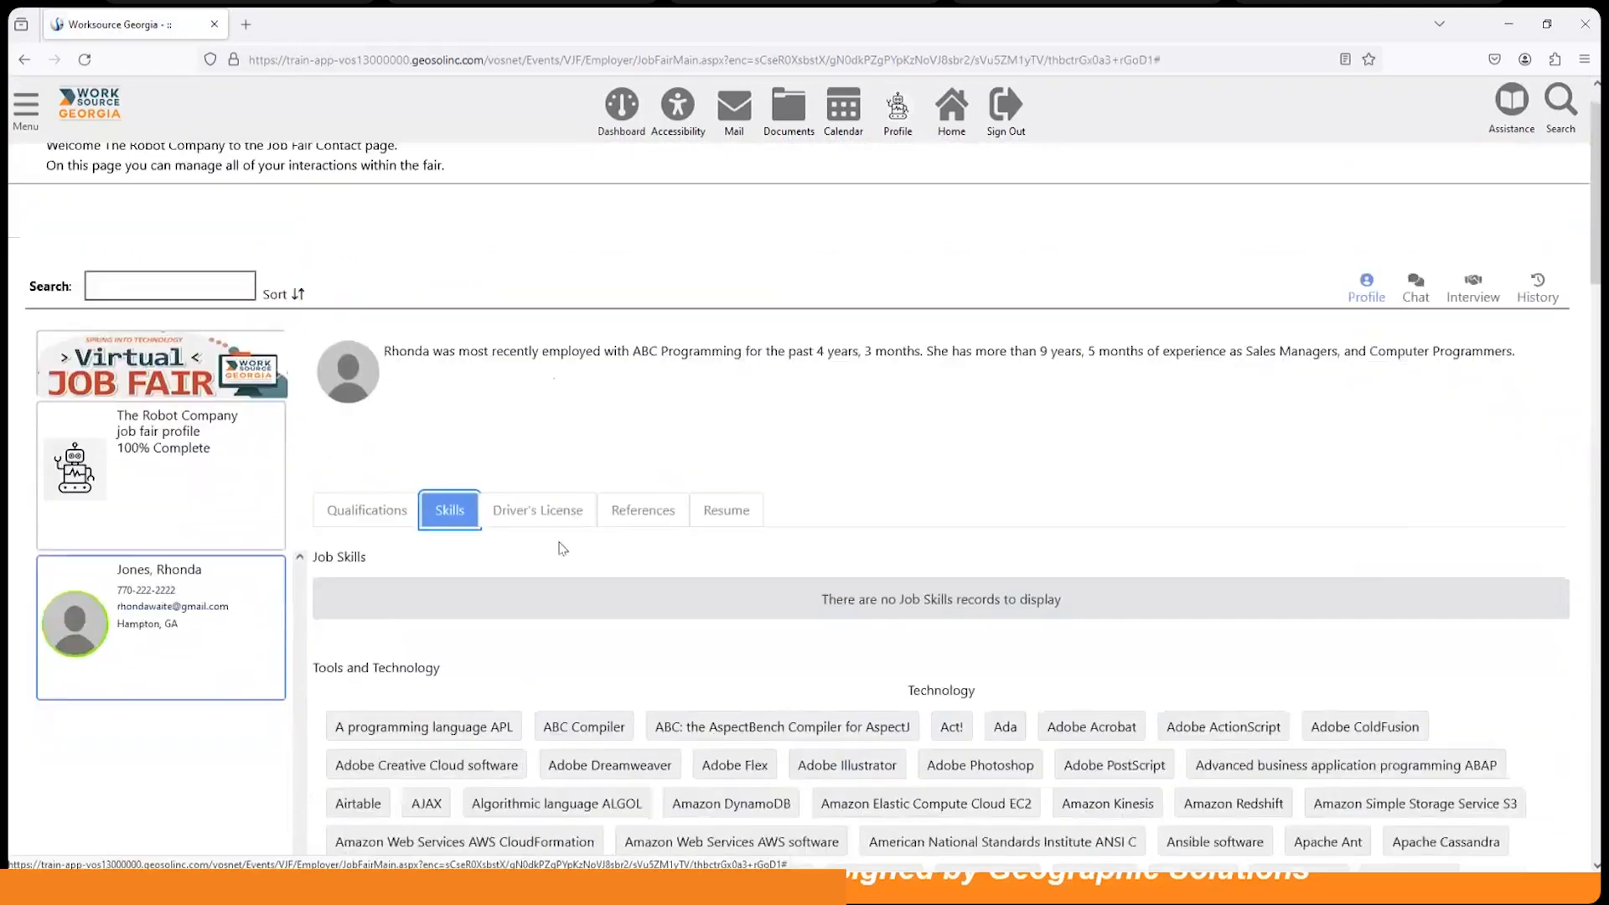
{"action": "scroll", "coordinate": [562, 549], "scroll_direction": "down", "scroll_amount": 2}
{"action": "left_click", "coordinate": [539, 401]}
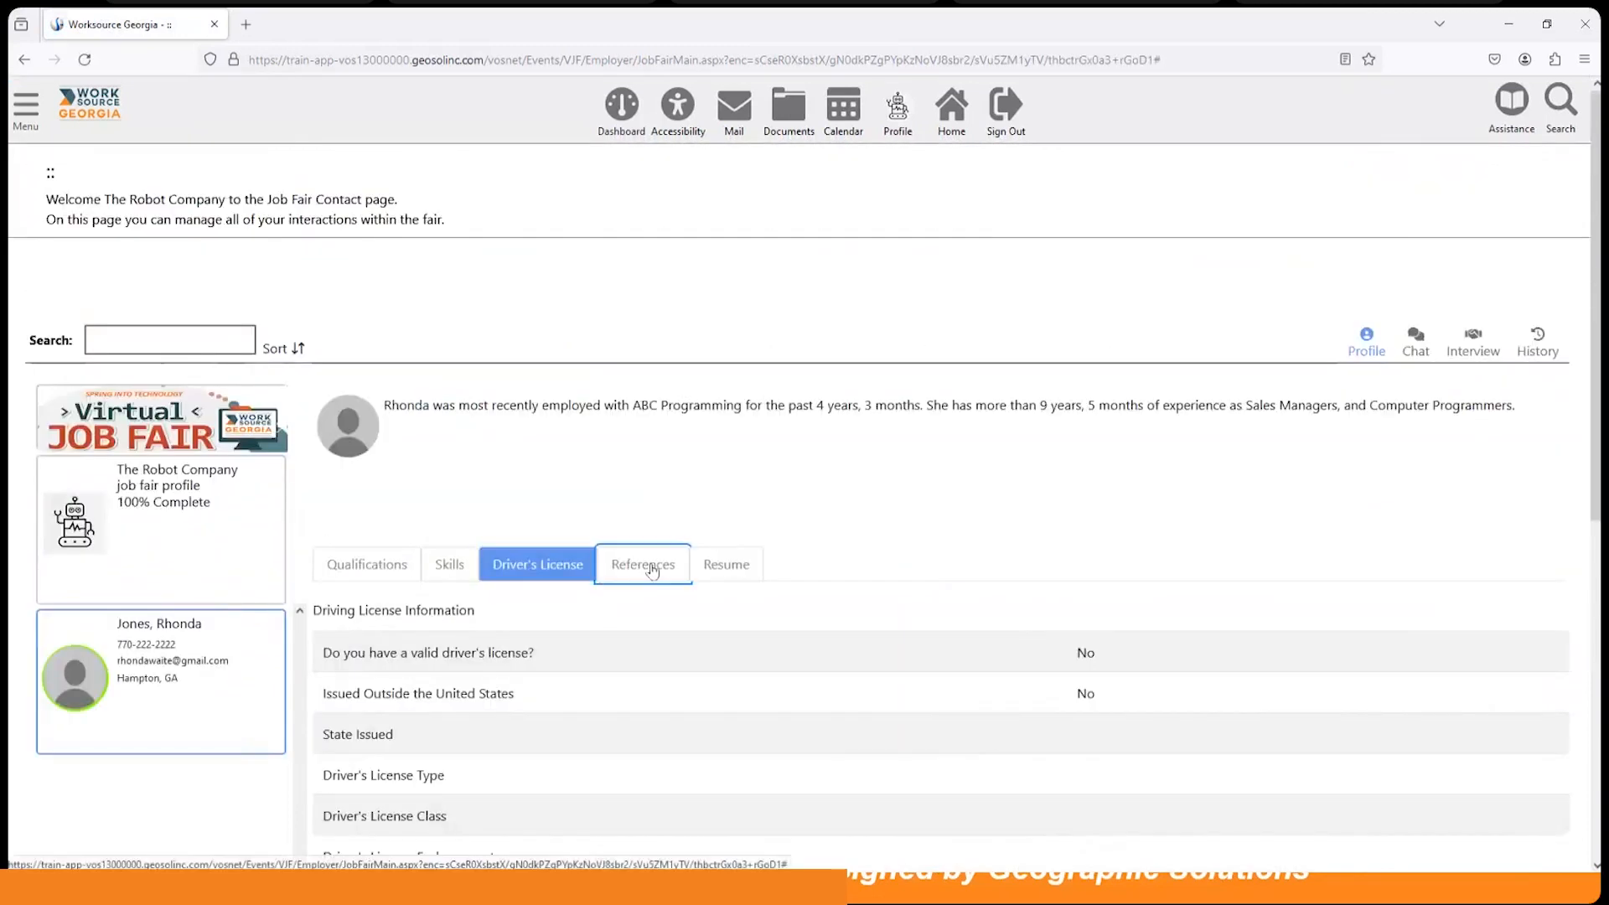
{"action": "left_click", "coordinate": [653, 570]}
{"action": "left_click", "coordinate": [727, 566]}
{"action": "scroll", "coordinate": [852, 575], "scroll_direction": "down", "scroll_amount": 3}
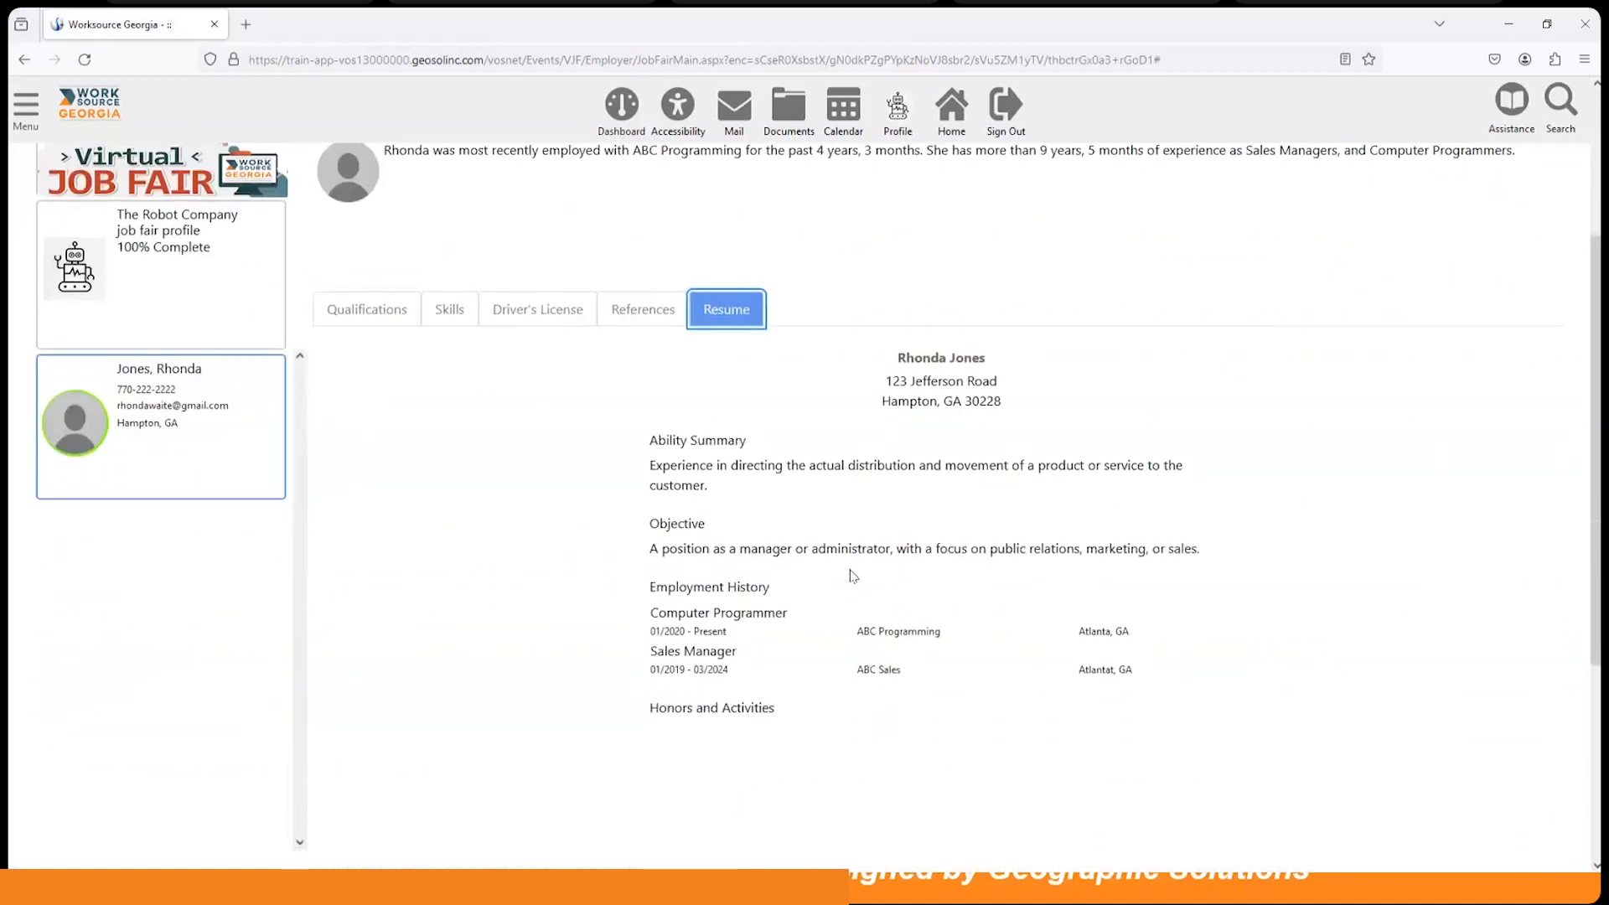
{"action": "scroll", "coordinate": [726, 675], "scroll_direction": "up", "scroll_amount": 1}
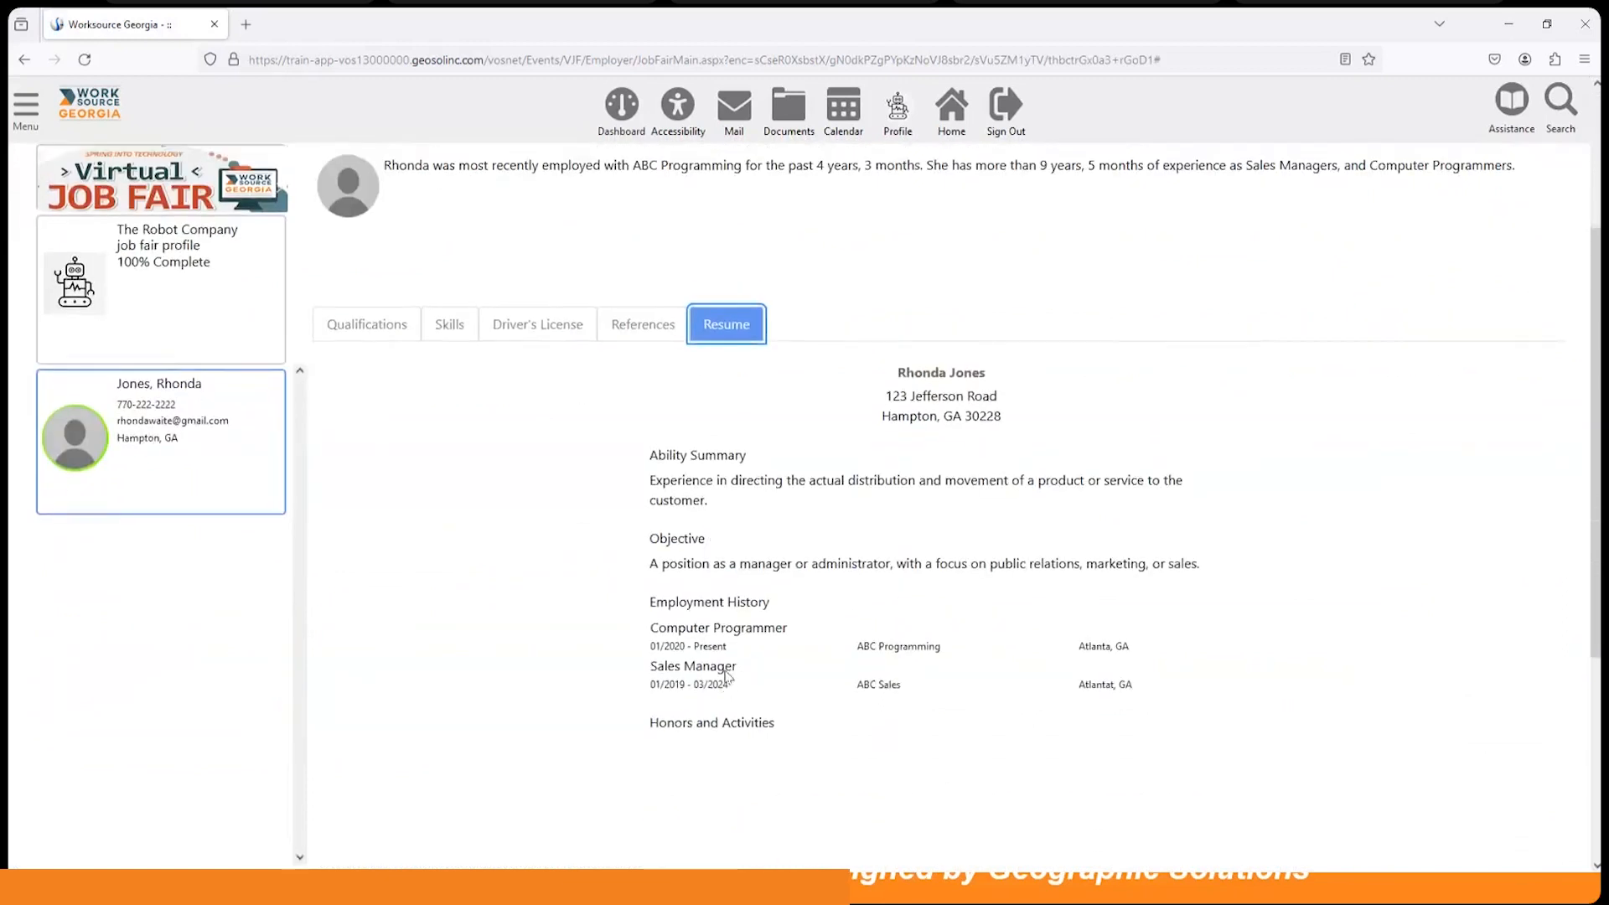
{"action": "scroll", "coordinate": [726, 675], "scroll_direction": "up", "scroll_amount": 2}
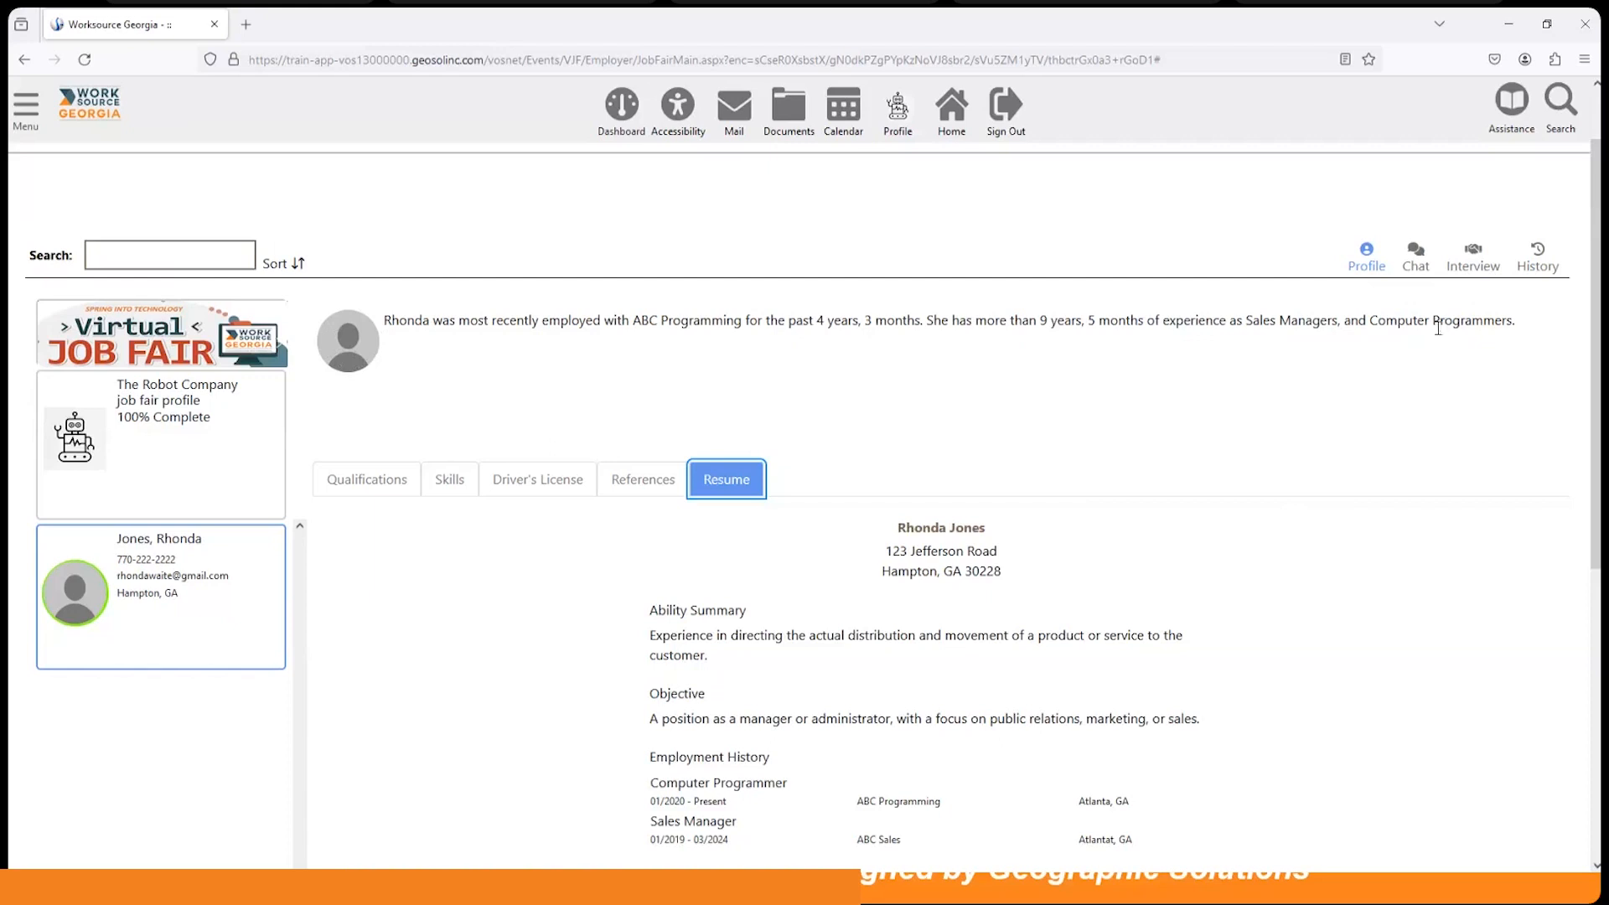
Step: Open the chat with the Hampton, GA candidate and place the cursor in the reply box
{"action": "left_click", "coordinate": [1413, 258]}
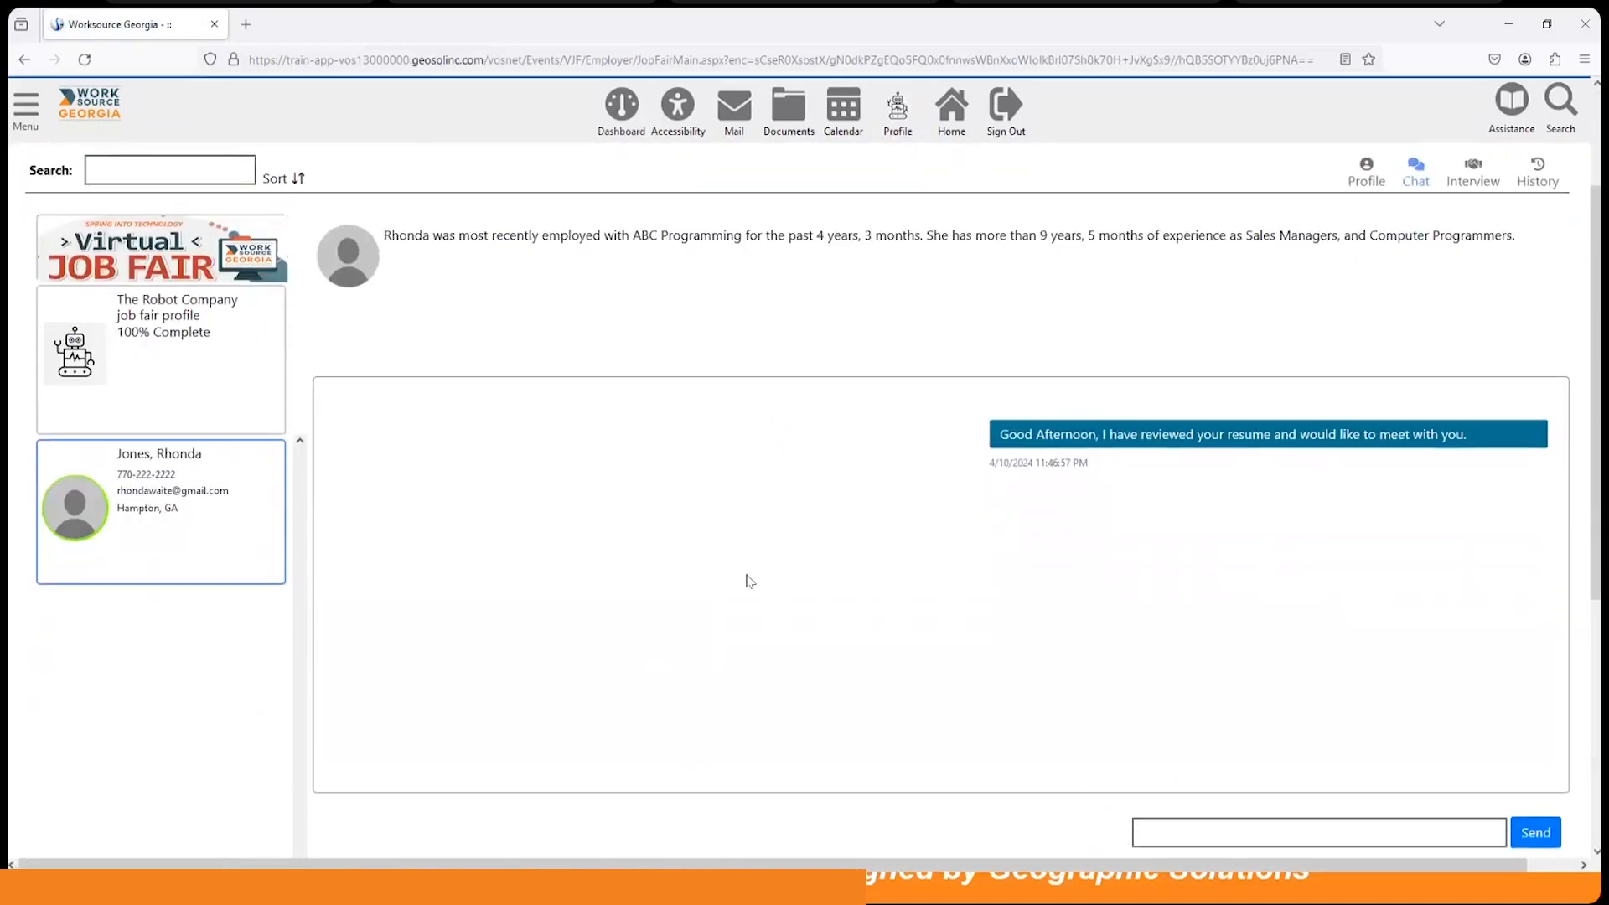
{"action": "scroll", "coordinate": [1157, 515], "scroll_direction": "down", "scroll_amount": 1}
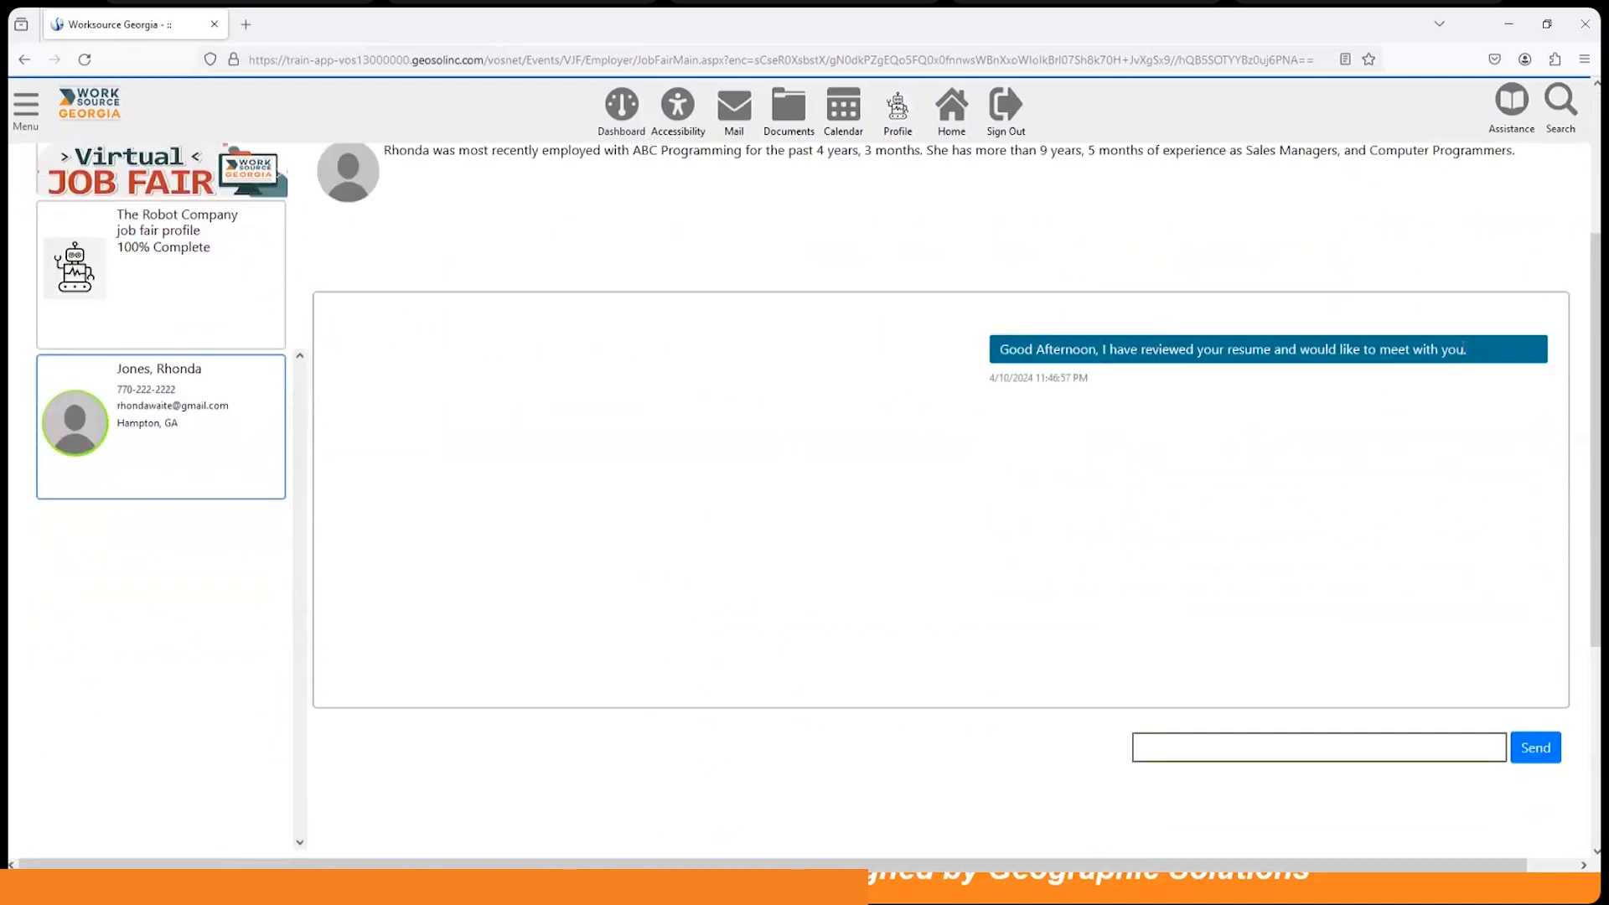
{"action": "left_click", "coordinate": [1181, 750]}
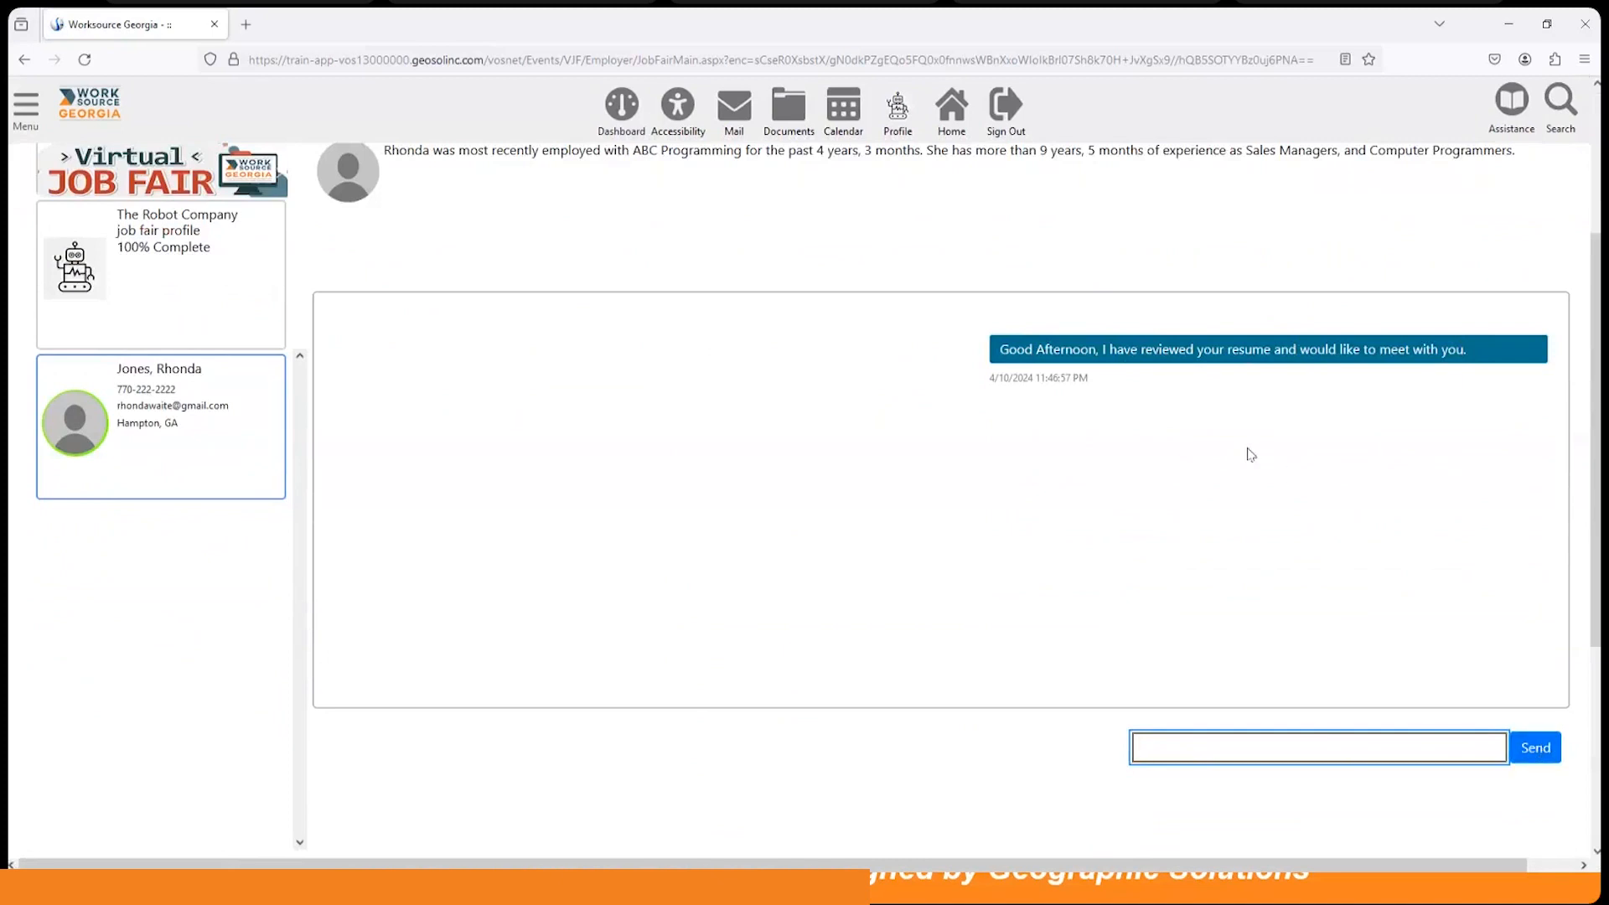
{"action": "scroll", "coordinate": [1218, 460], "scroll_direction": "up", "scroll_amount": 1}
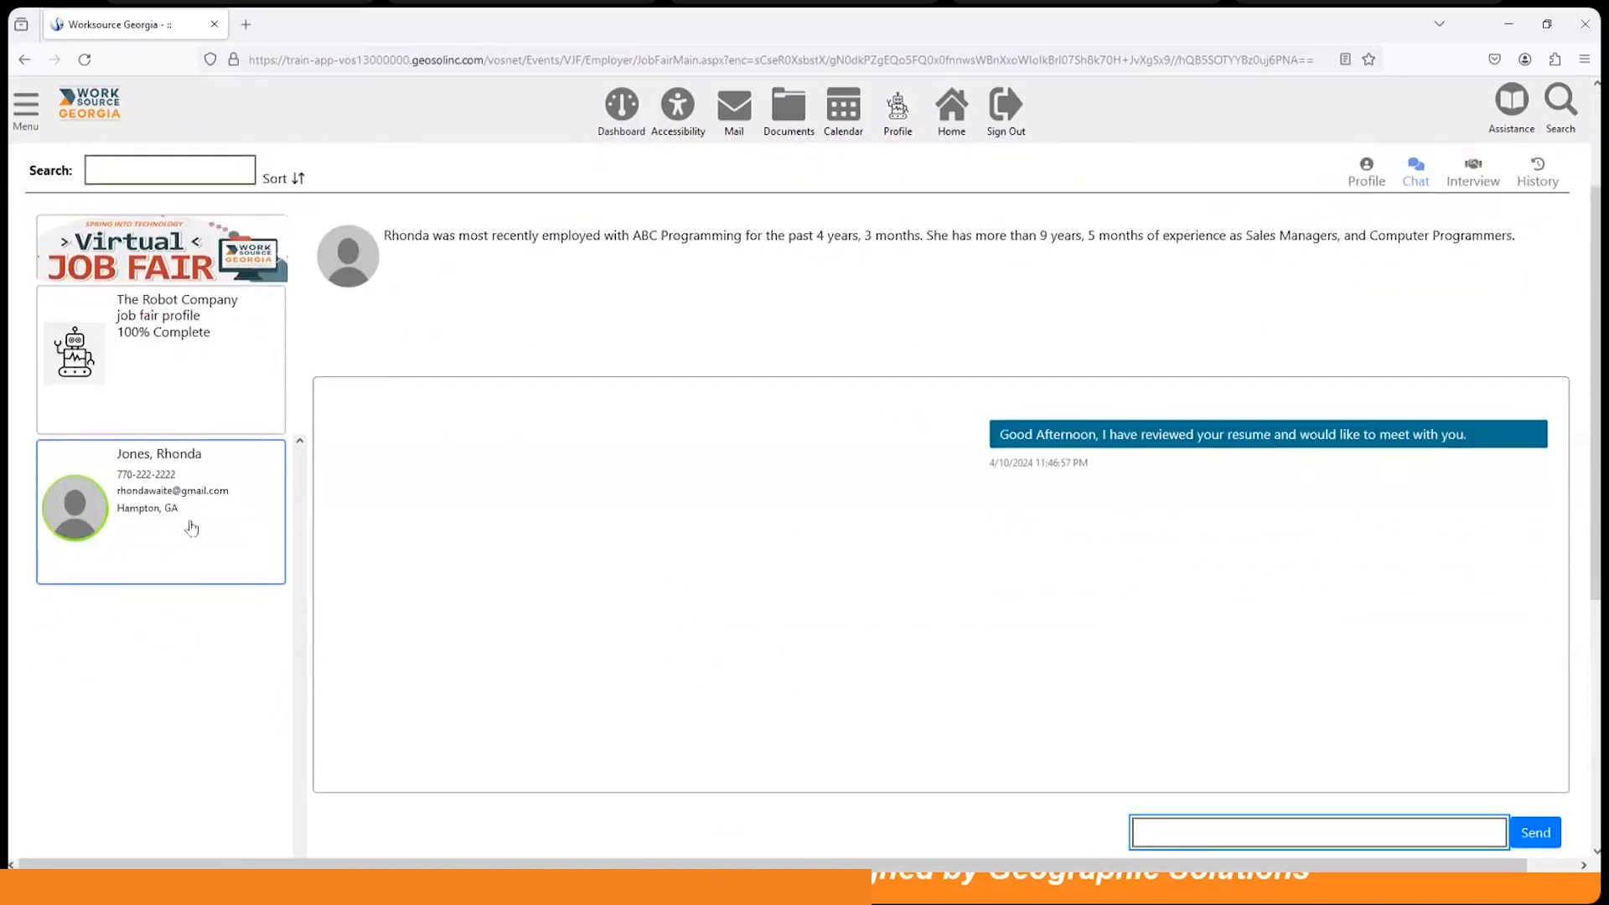
{"action": "scroll", "coordinate": [1297, 578], "scroll_direction": "up", "scroll_amount": 1}
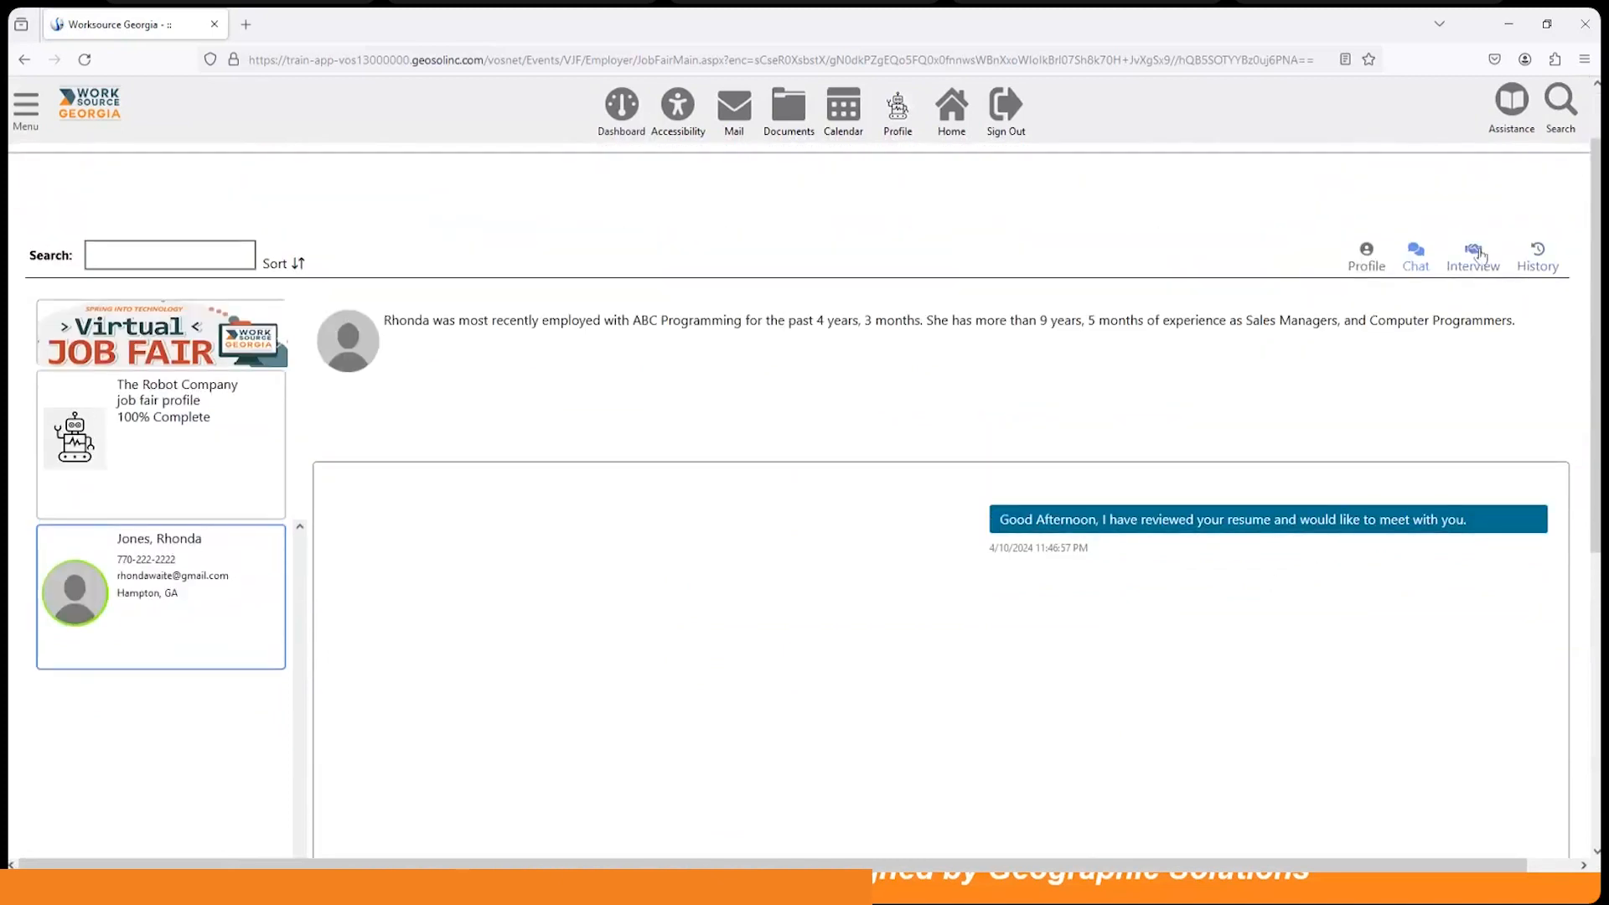
Step: View the candidate's interviews and New Interview form, ending on the 04/11/2024 11:00 AM interview
{"action": "left_click", "coordinate": [1481, 254]}
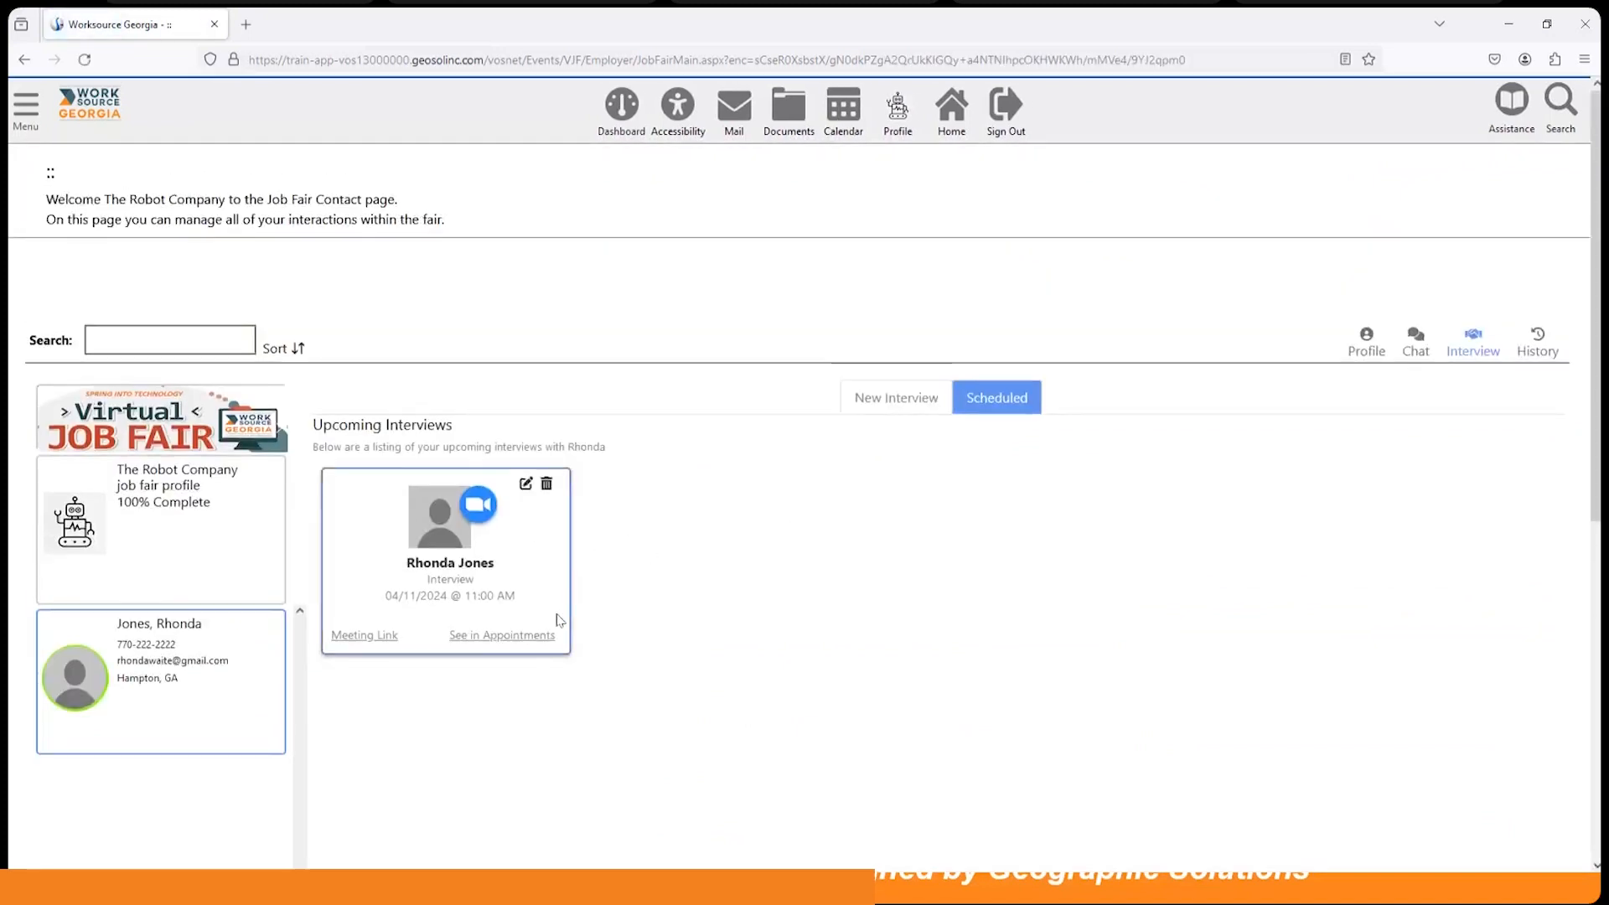
{"action": "scroll", "coordinate": [556, 620], "scroll_direction": "down", "scroll_amount": 1}
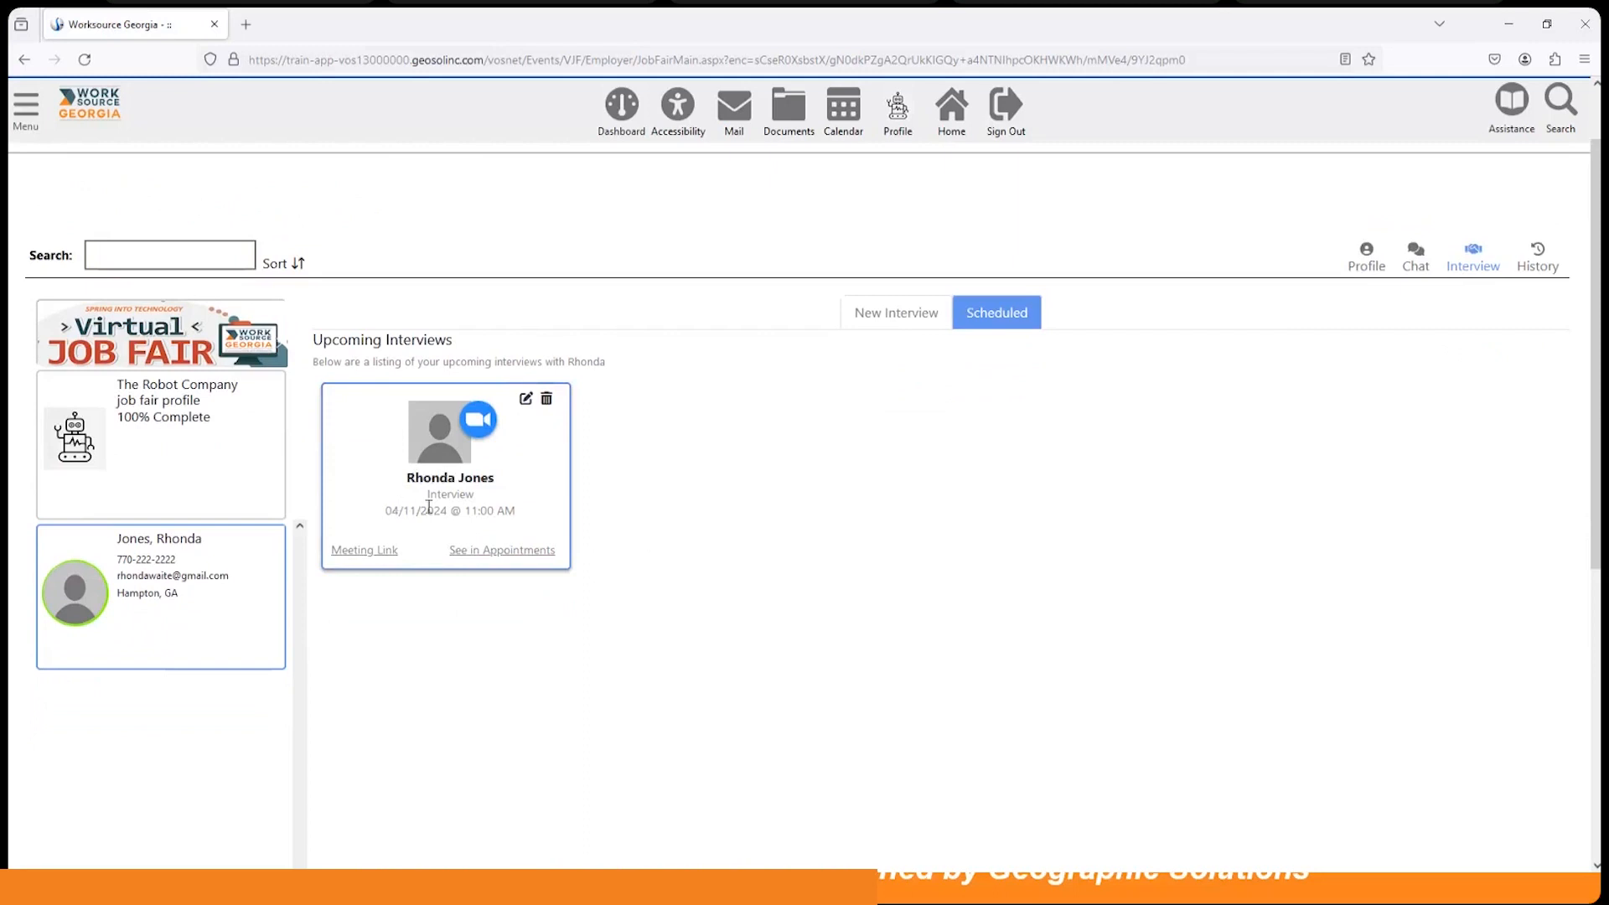
{"action": "left_click", "coordinate": [908, 315]}
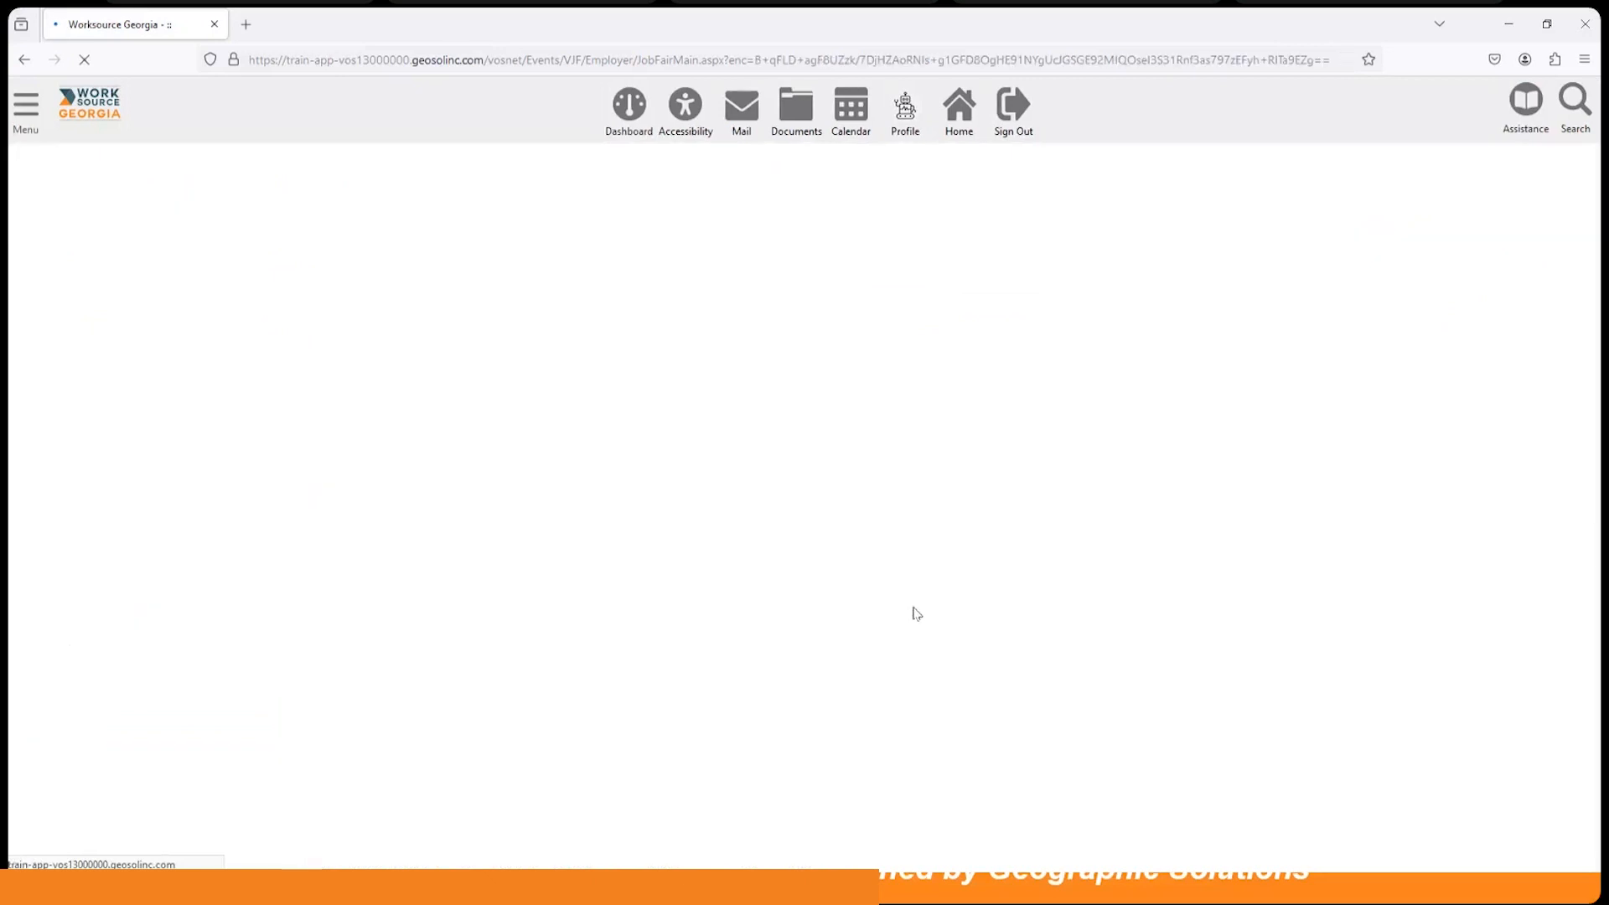
{"action": "scroll", "coordinate": [916, 613], "scroll_direction": "down", "scroll_amount": 2}
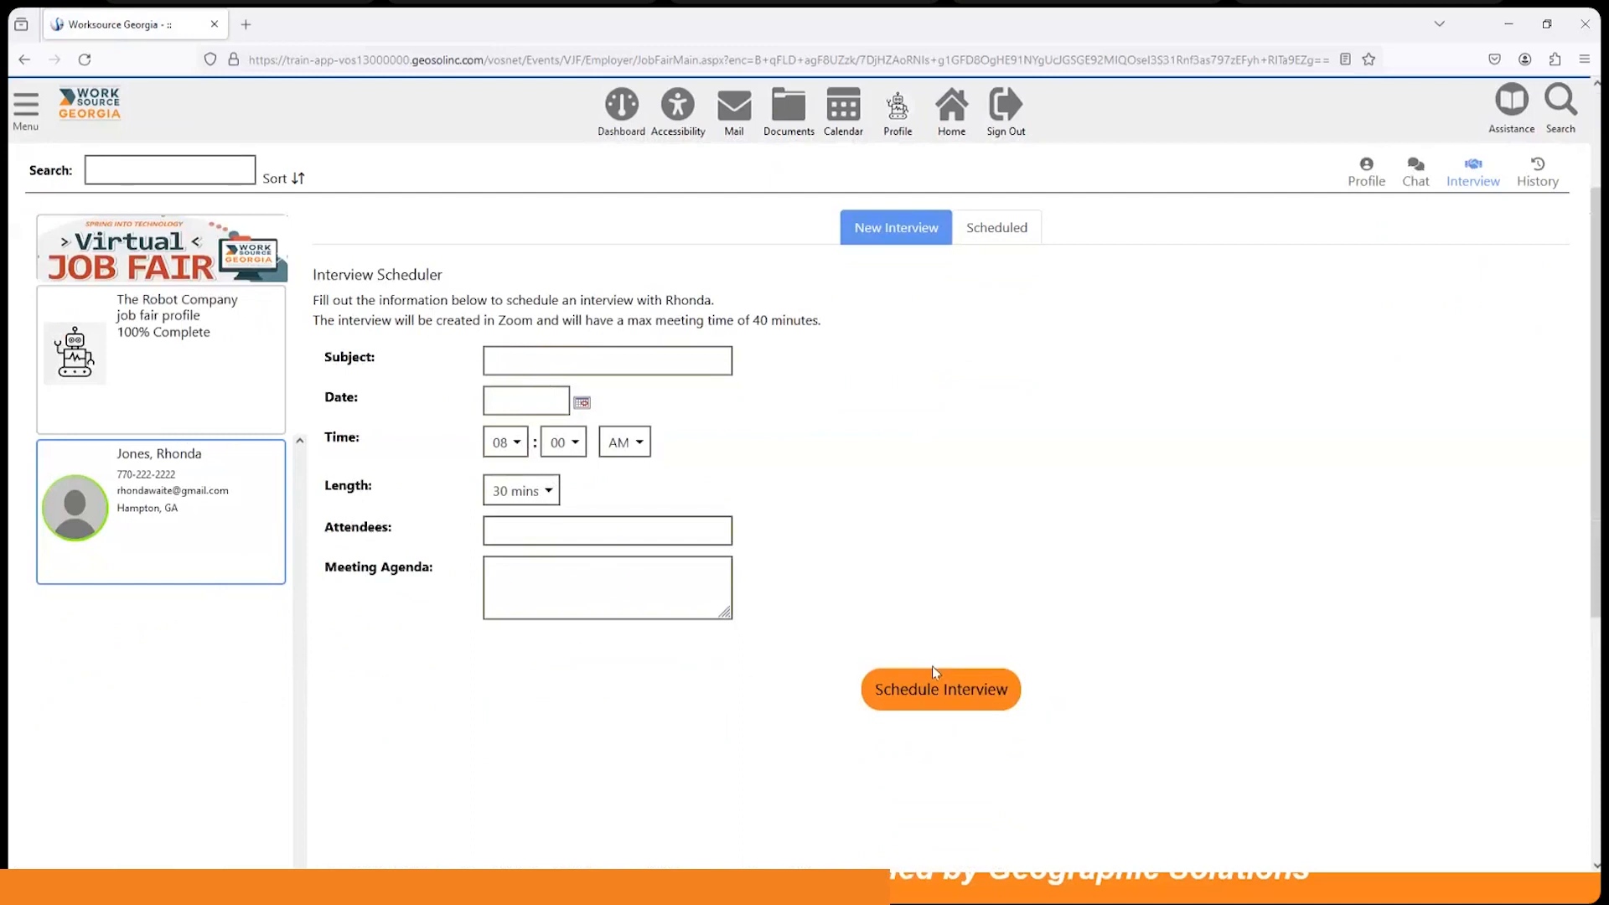
{"action": "left_click", "coordinate": [1014, 224]}
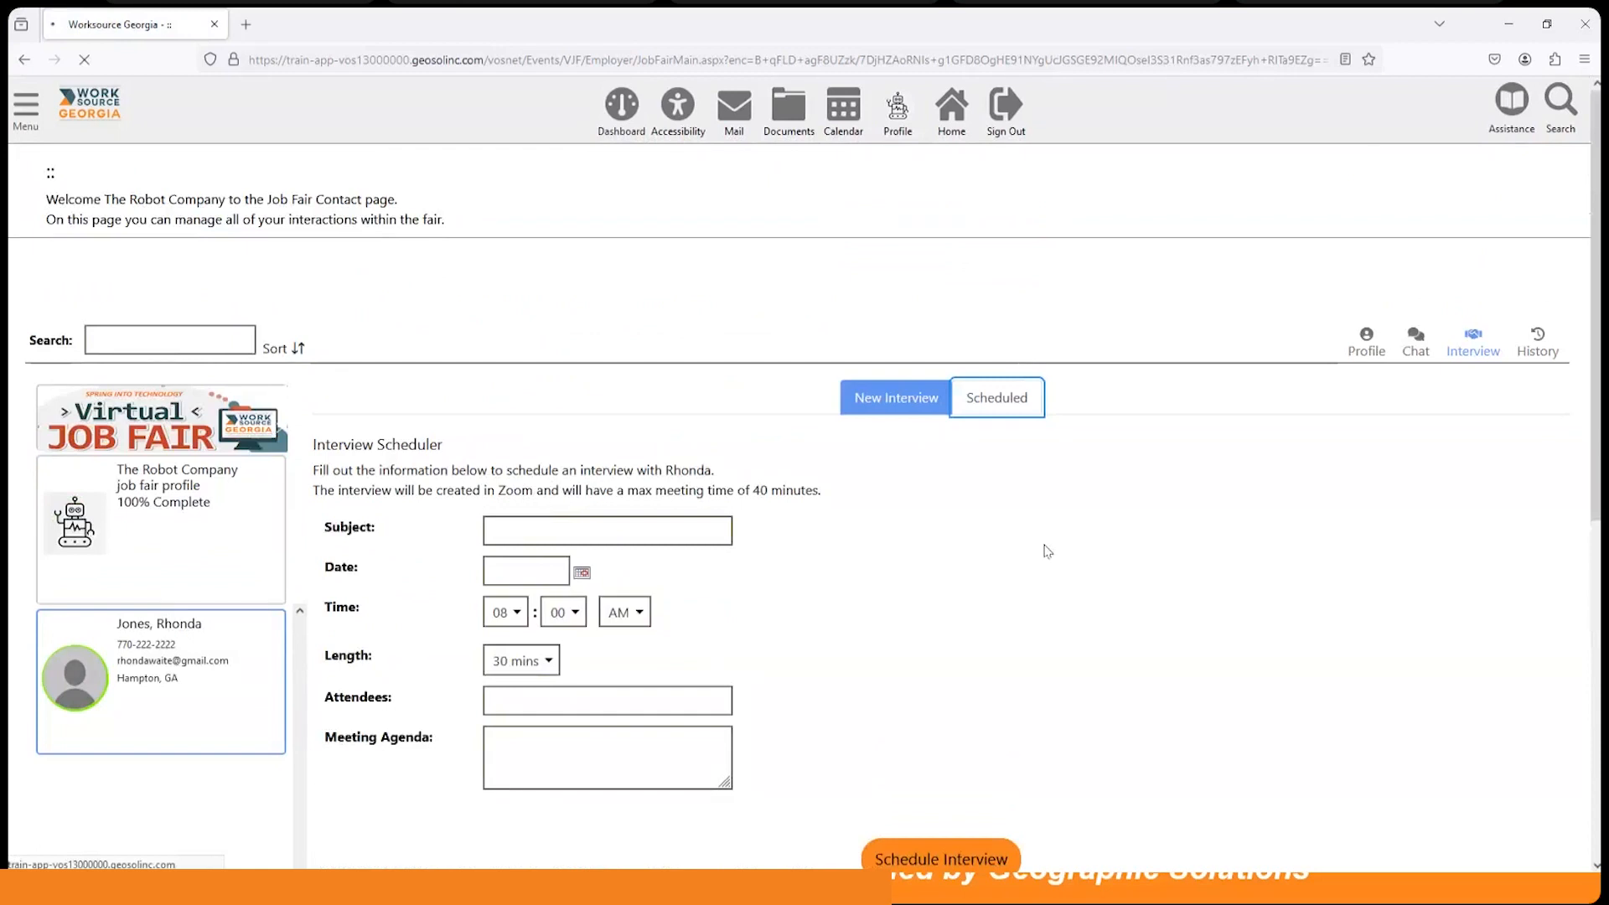
{"action": "scroll", "coordinate": [1043, 549], "scroll_direction": "down", "scroll_amount": 2}
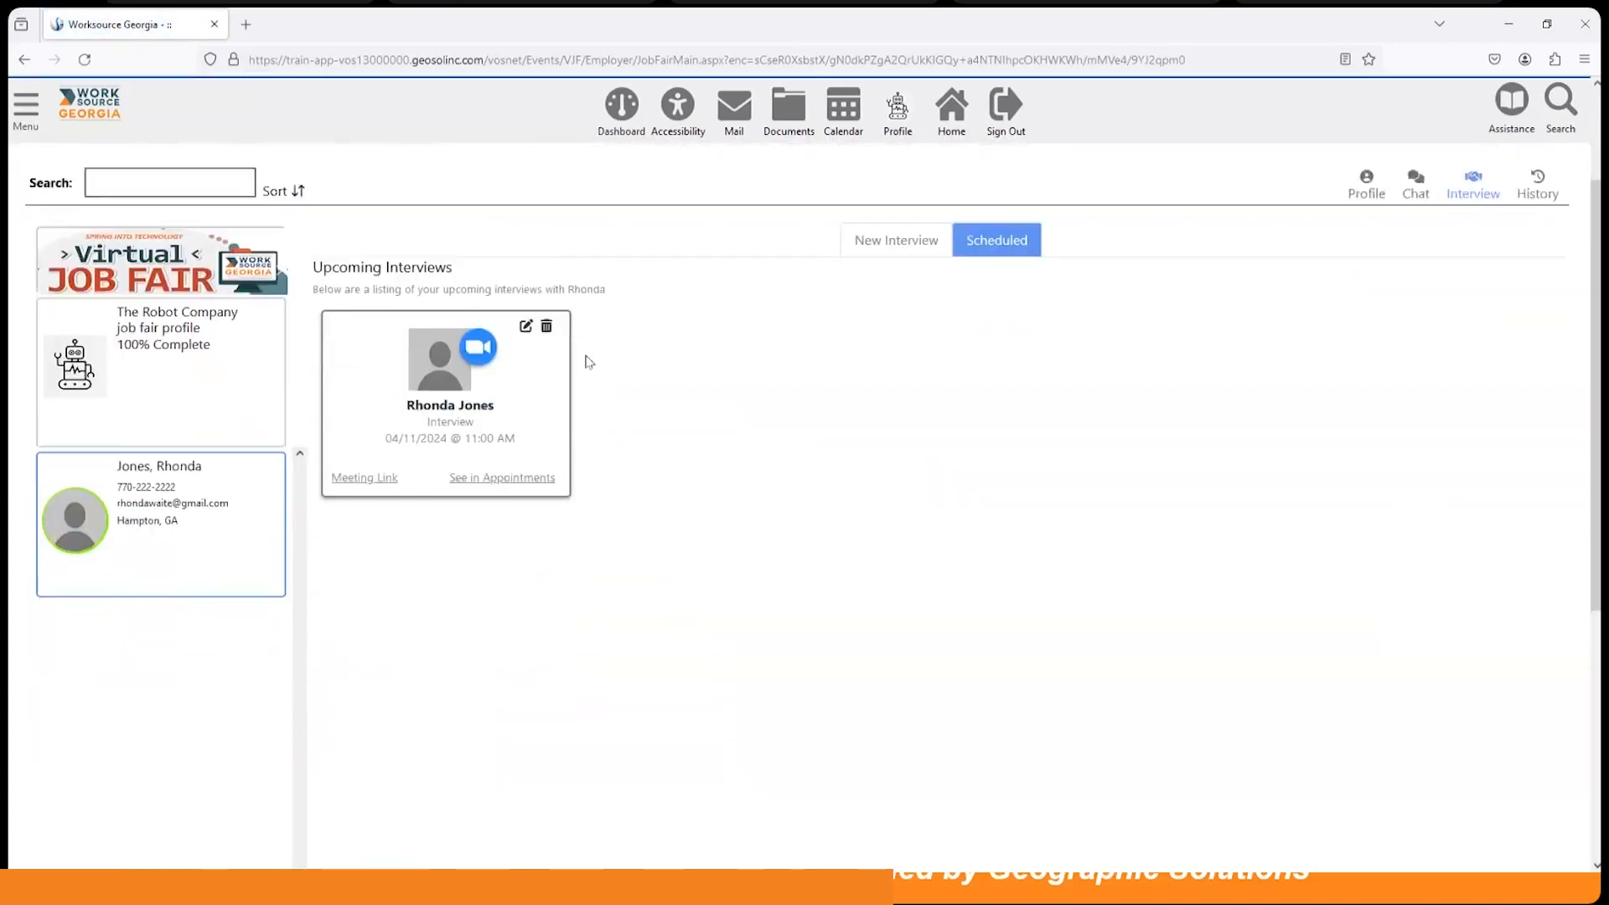
{"action": "left_click", "coordinate": [528, 316]}
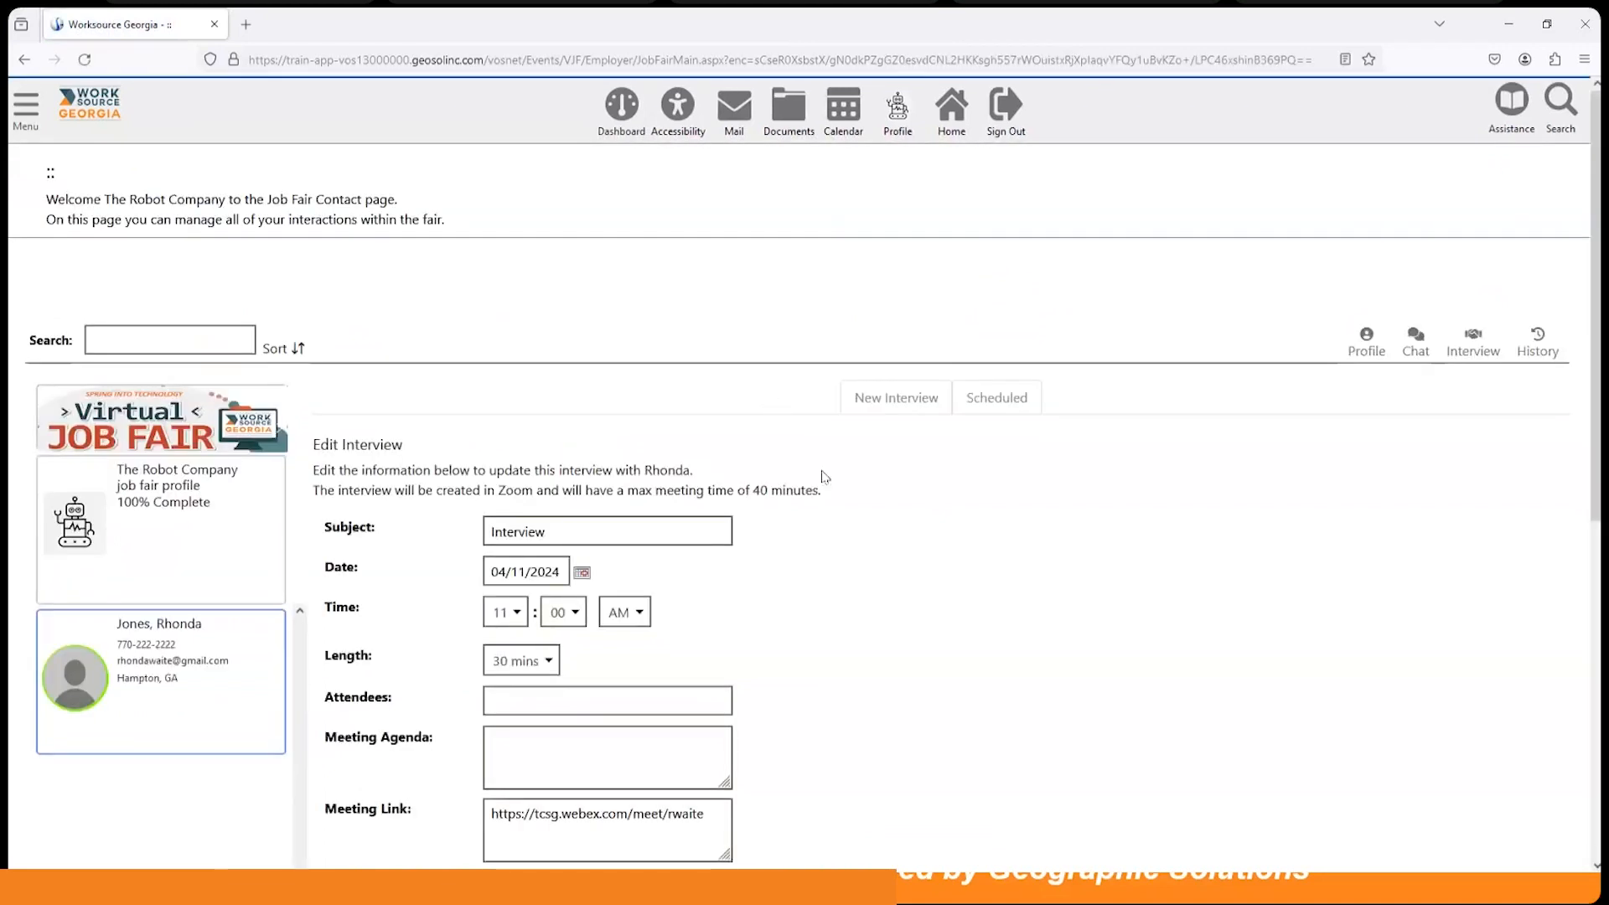
{"action": "scroll", "coordinate": [869, 514], "scroll_direction": "down", "scroll_amount": 4}
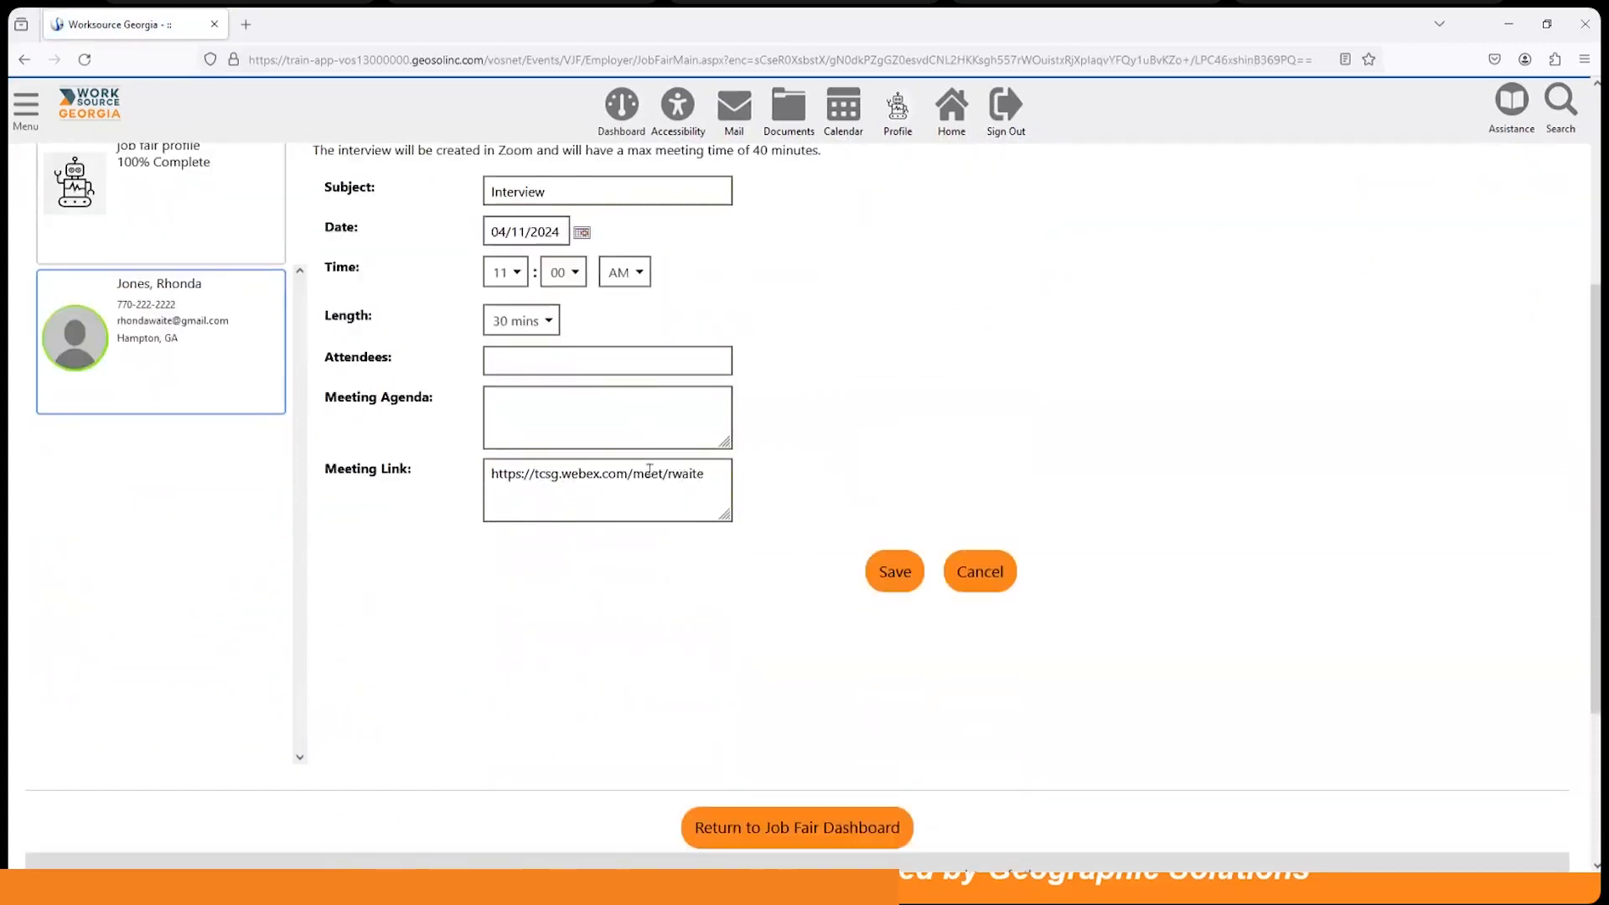
{"action": "left_click", "coordinate": [895, 574]}
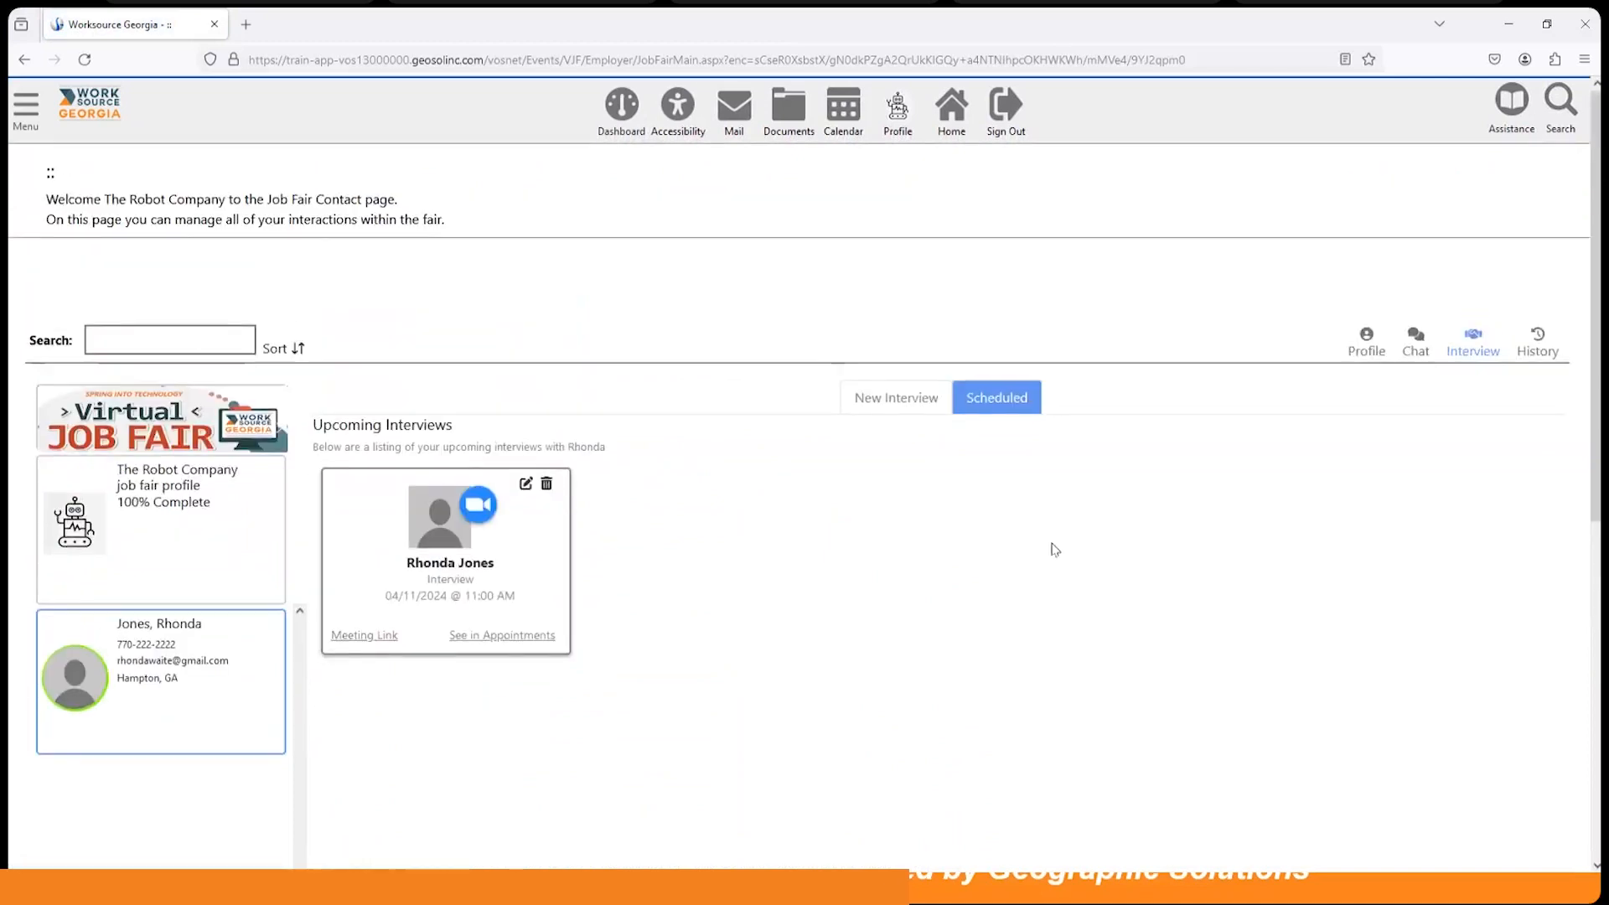
Step: Open and scroll through the job fair activity history with the Hampton, GA candidate
{"action": "left_click", "coordinate": [1537, 339]}
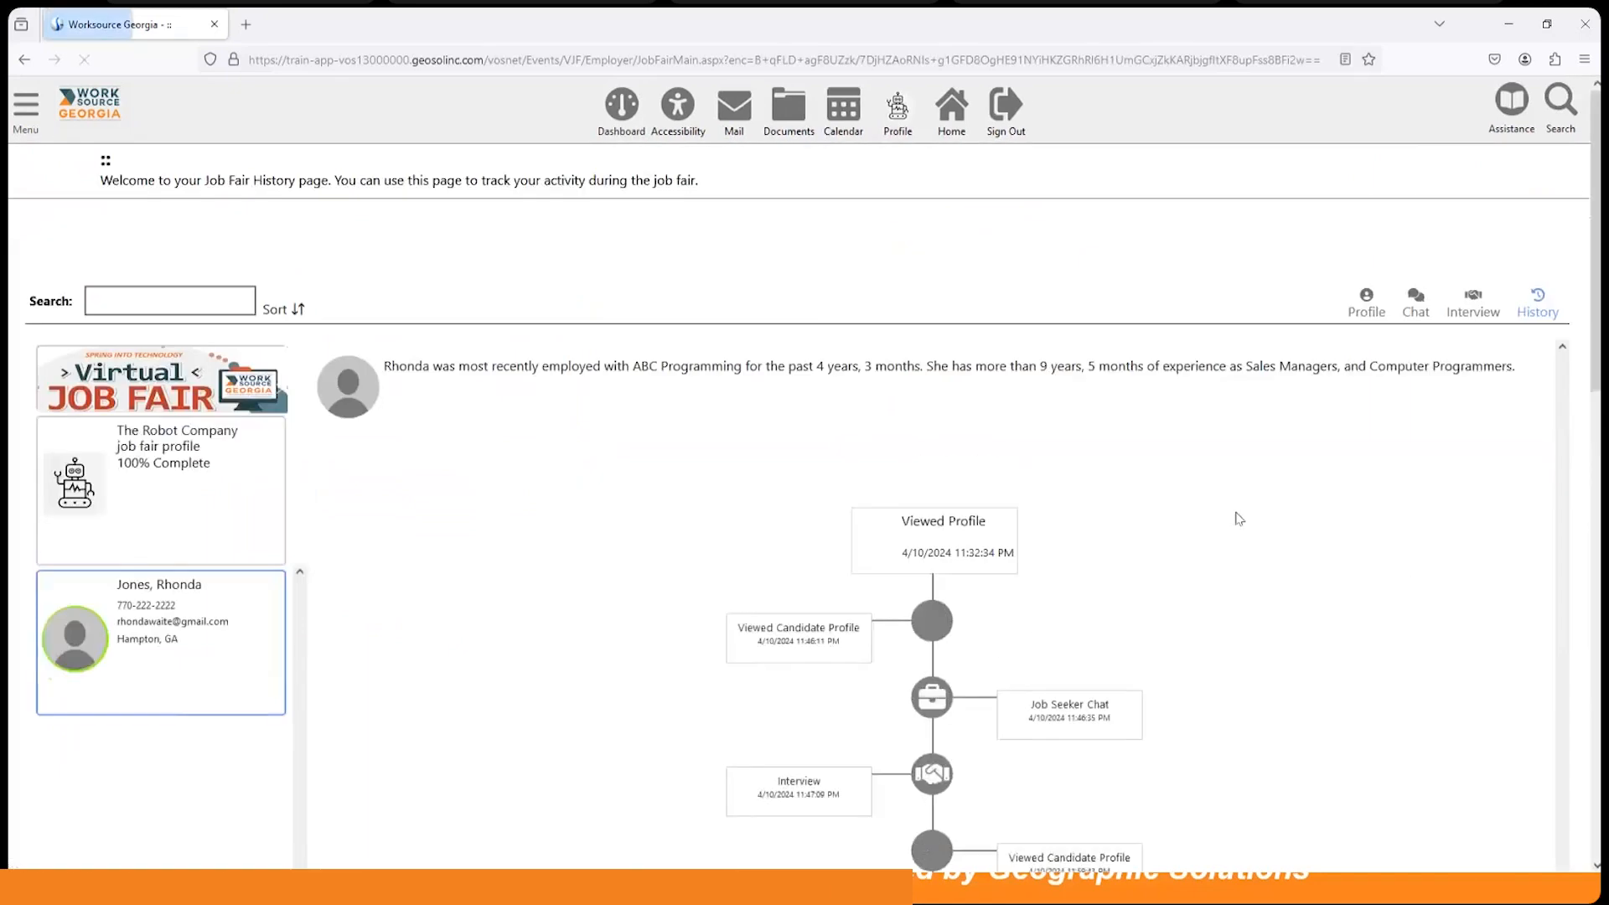
{"action": "scroll", "coordinate": [1220, 529], "scroll_direction": "down", "scroll_amount": 3}
{"action": "scroll", "coordinate": [1220, 529], "scroll_direction": "down", "scroll_amount": 5}
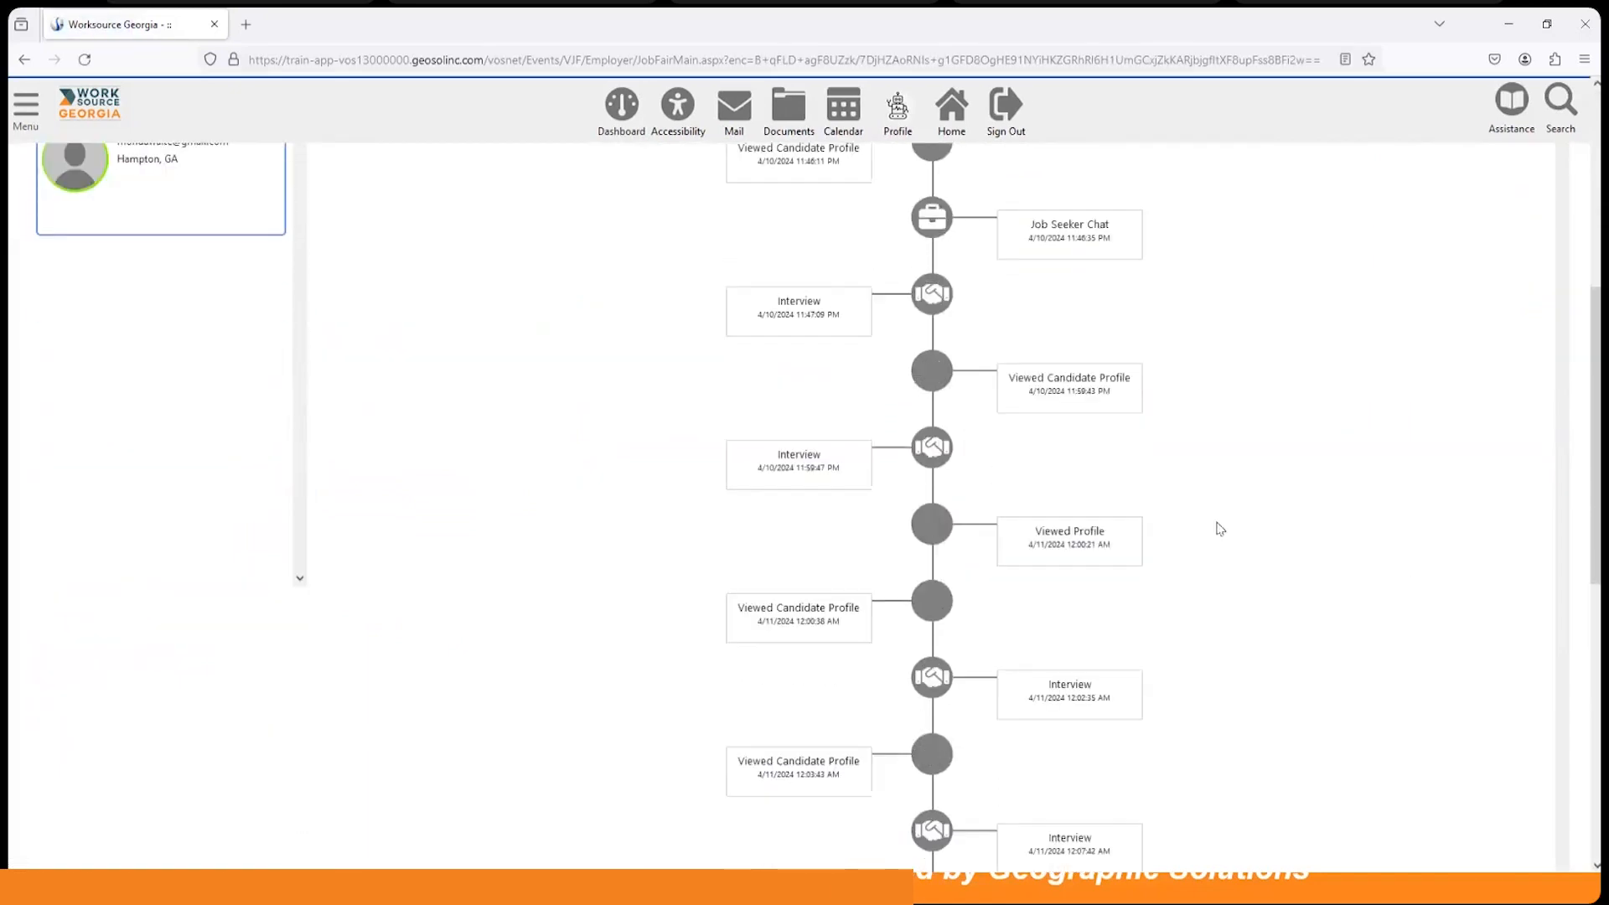
{"action": "scroll", "coordinate": [1220, 529], "scroll_direction": "down", "scroll_amount": 5}
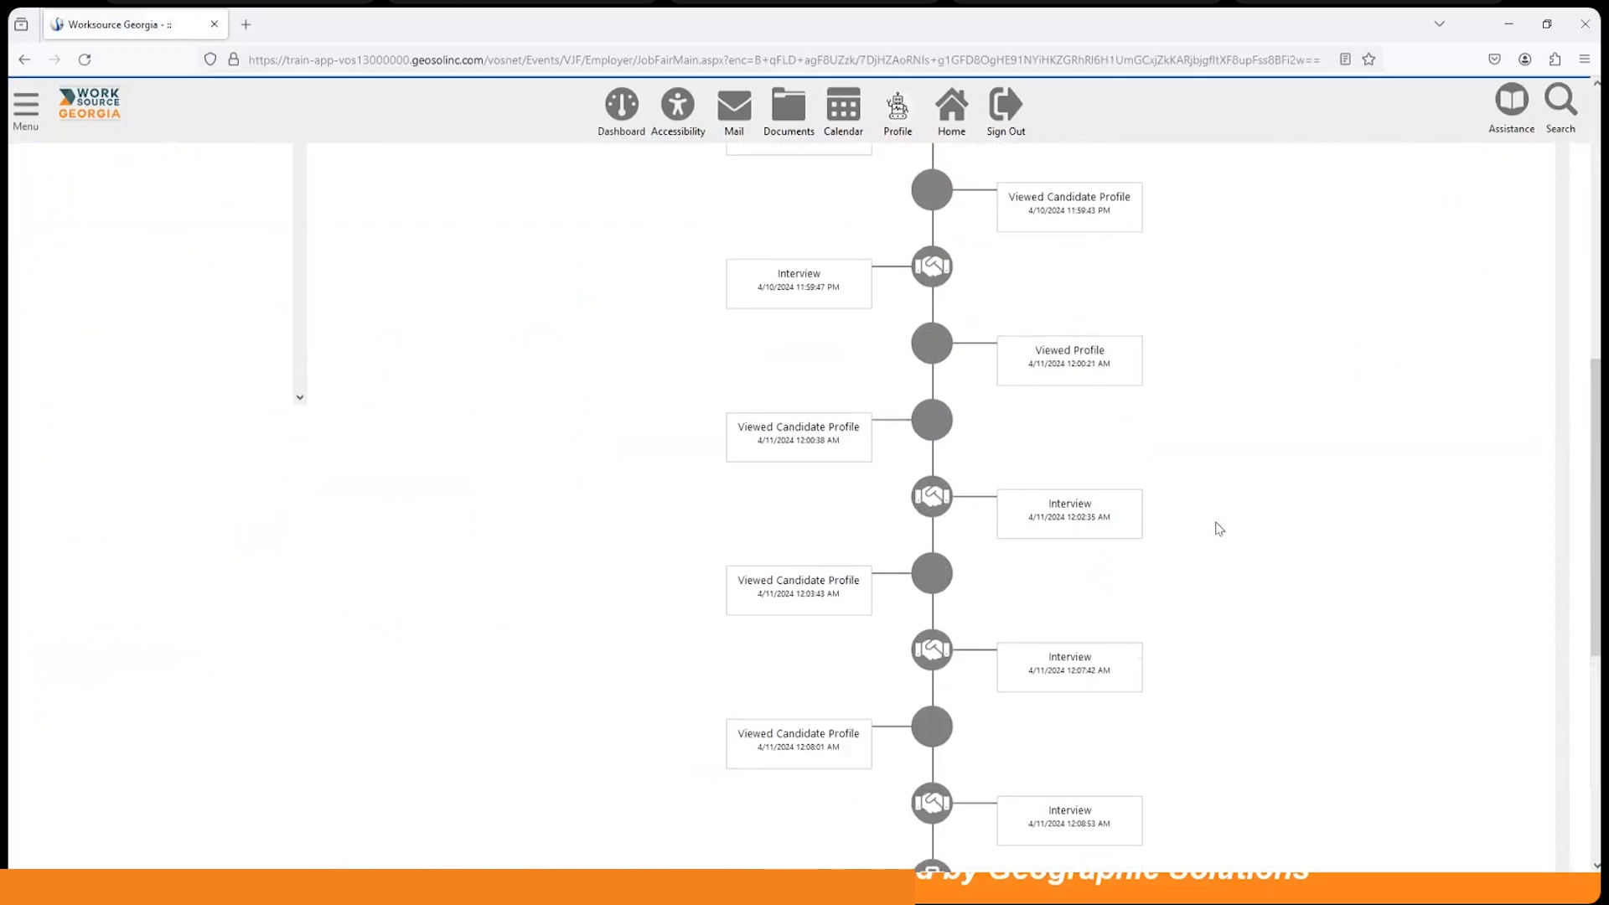
{"action": "scroll", "coordinate": [1220, 529], "scroll_direction": "up", "scroll_amount": 5}
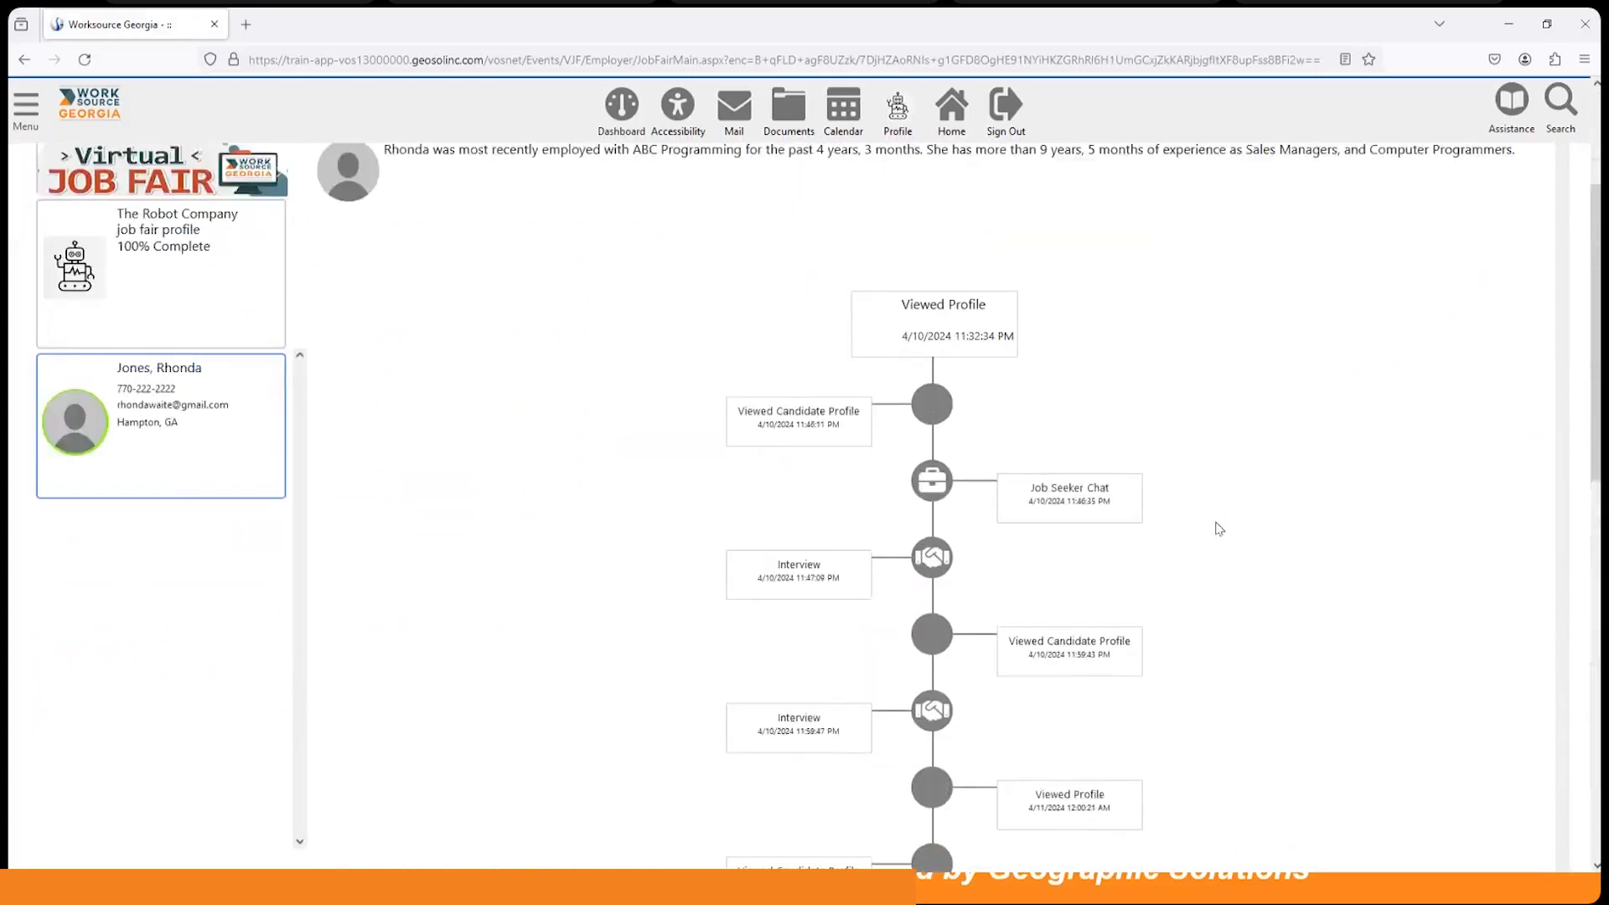
{"action": "scroll", "coordinate": [1220, 529], "scroll_direction": "down", "scroll_amount": 2}
{"action": "scroll", "coordinate": [1219, 529], "scroll_direction": "down", "scroll_amount": 5}
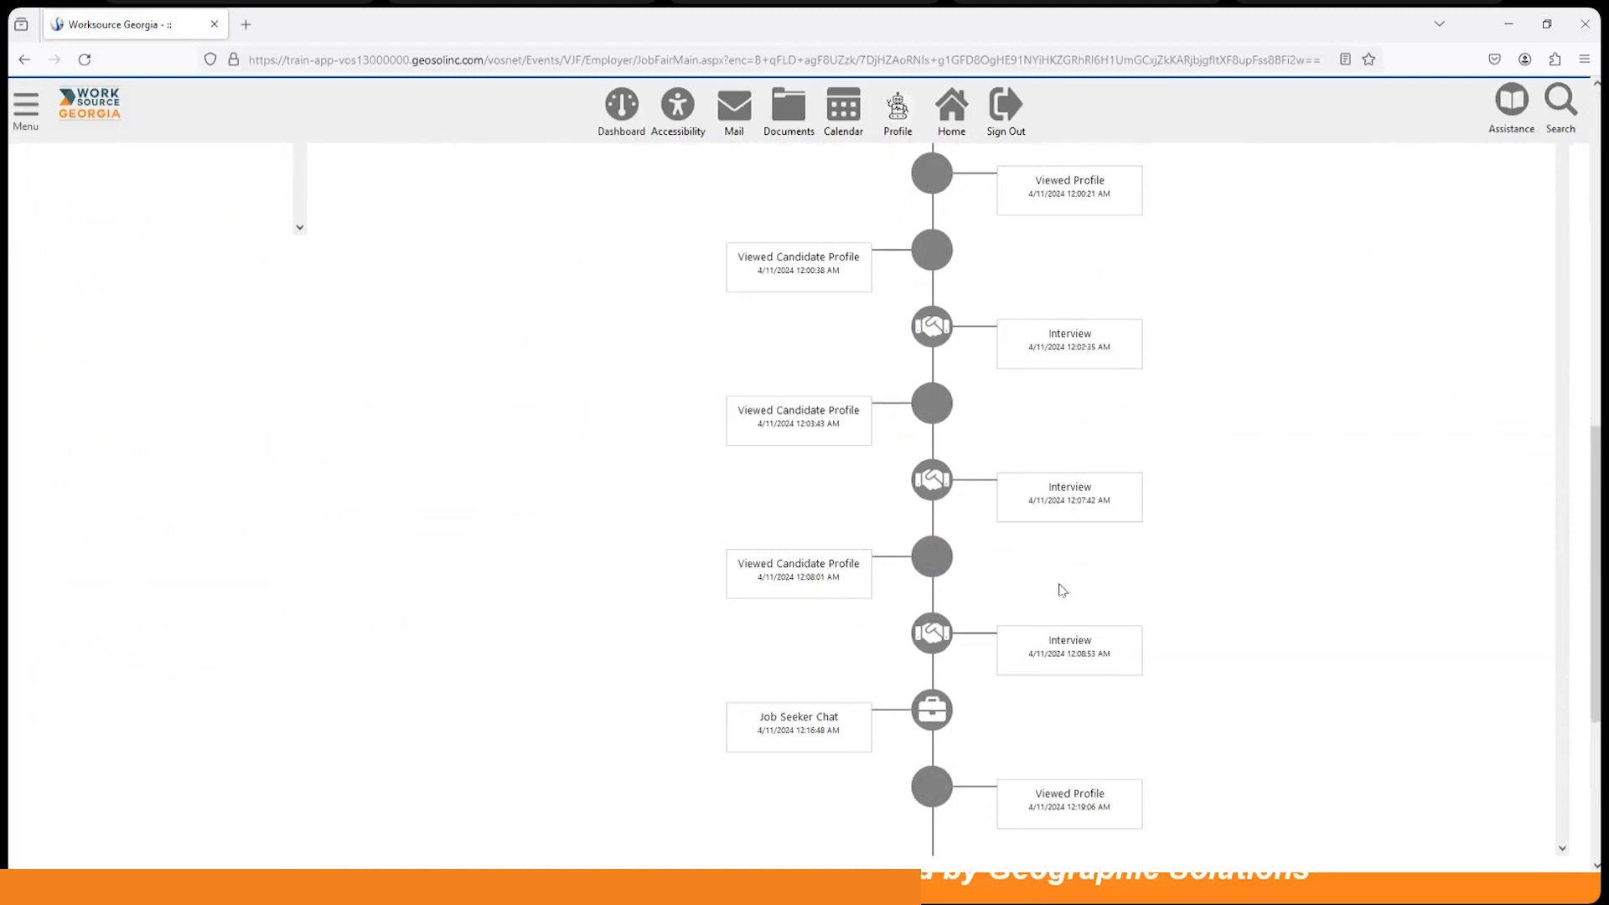
{"action": "scroll", "coordinate": [1061, 590], "scroll_direction": "up", "scroll_amount": 10}
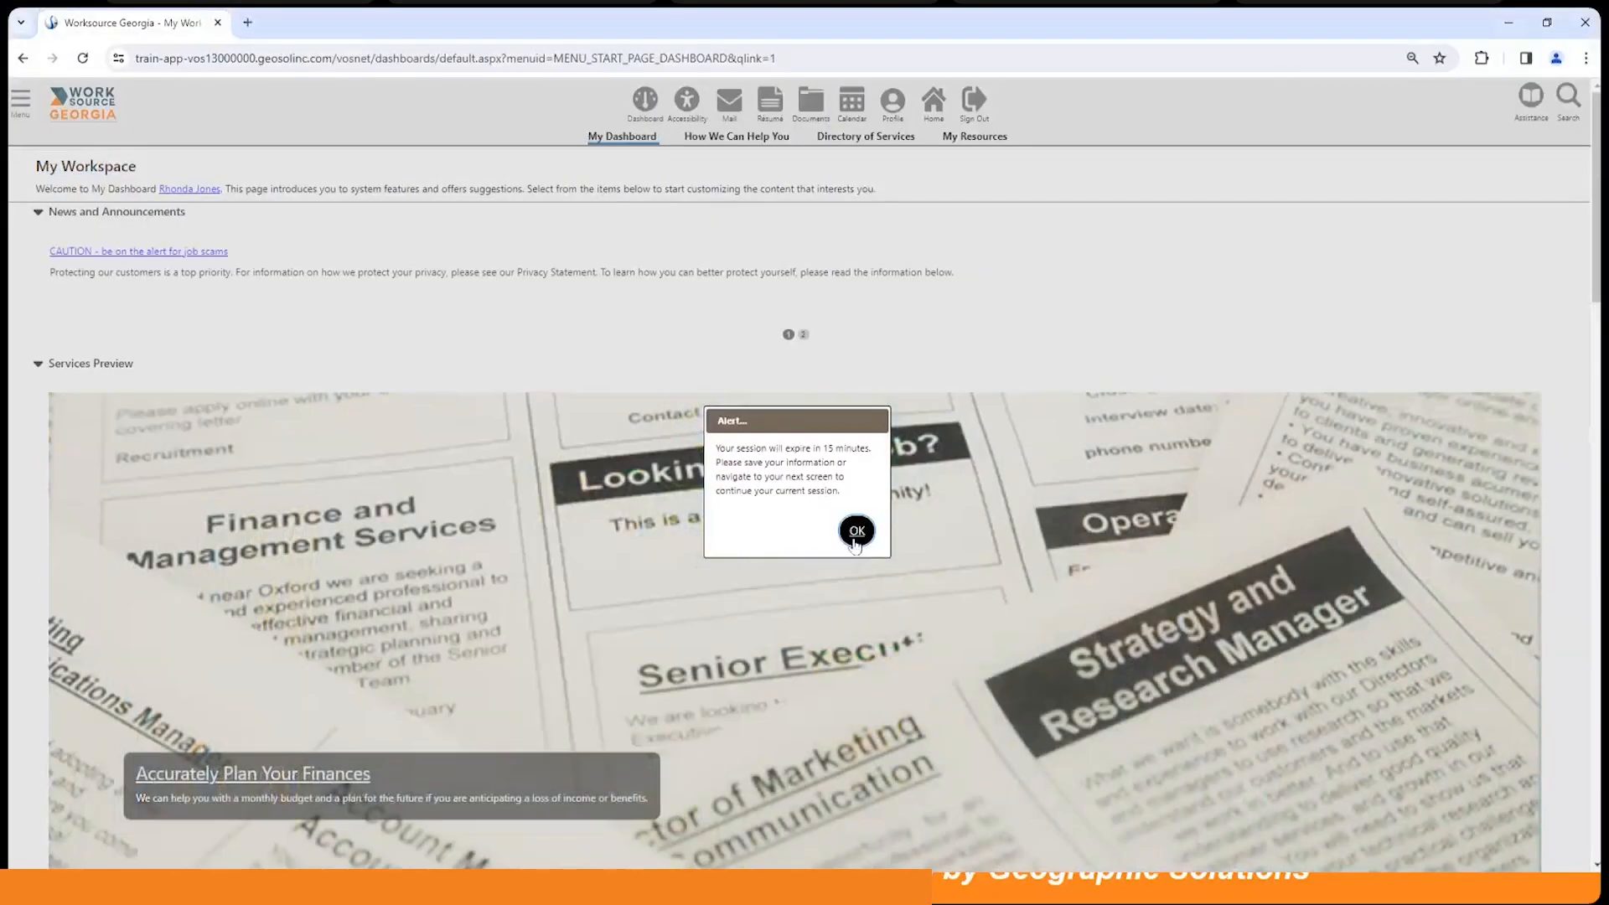
Step: Dismiss the session-expiry warning and open the Virtual Job Fair page listing three Spring into Technology fairs
{"action": "left_click", "coordinate": [855, 540]}
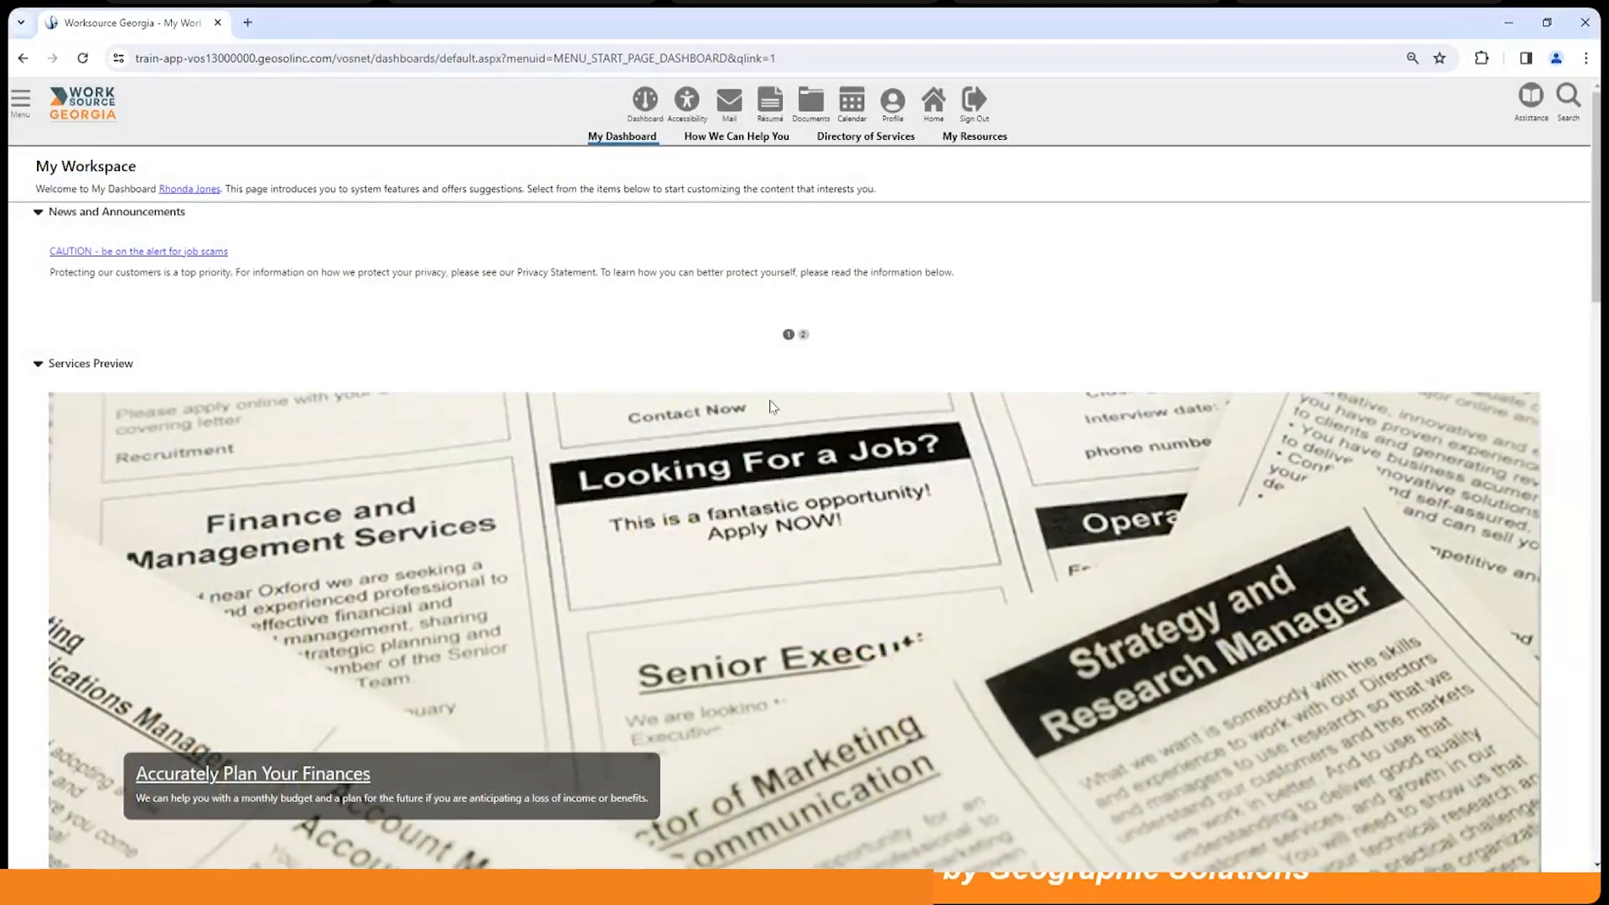
{"action": "scroll", "coordinate": [754, 435], "scroll_direction": "down", "scroll_amount": 3}
{"action": "scroll", "coordinate": [754, 434], "scroll_direction": "down", "scroll_amount": 8}
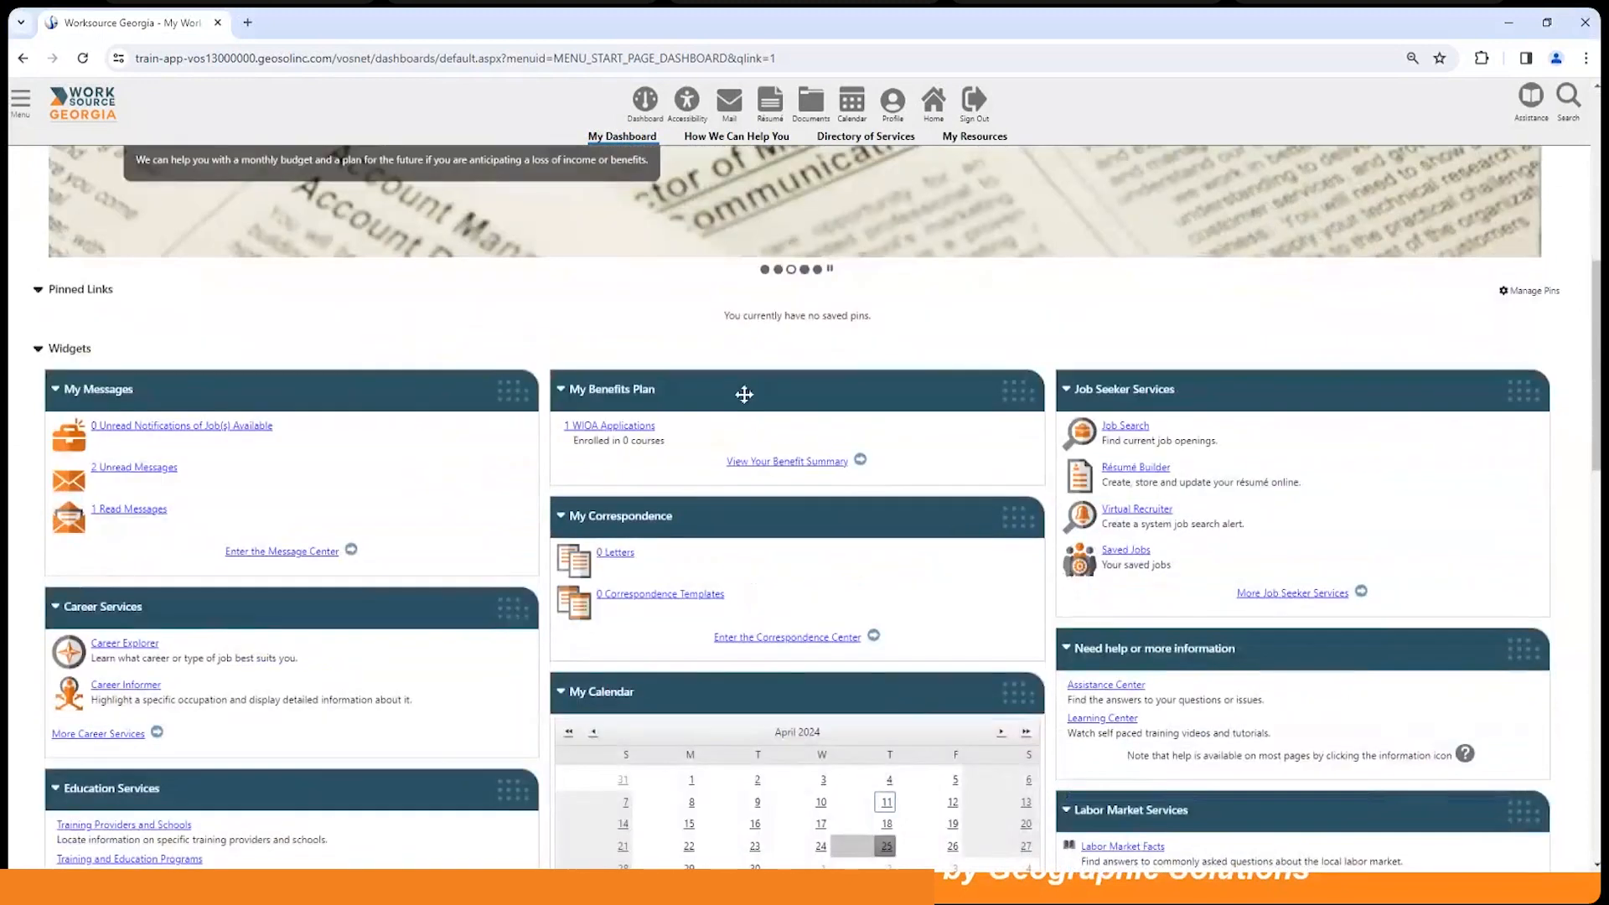
{"action": "scroll", "coordinate": [736, 393], "scroll_direction": "down", "scroll_amount": 4}
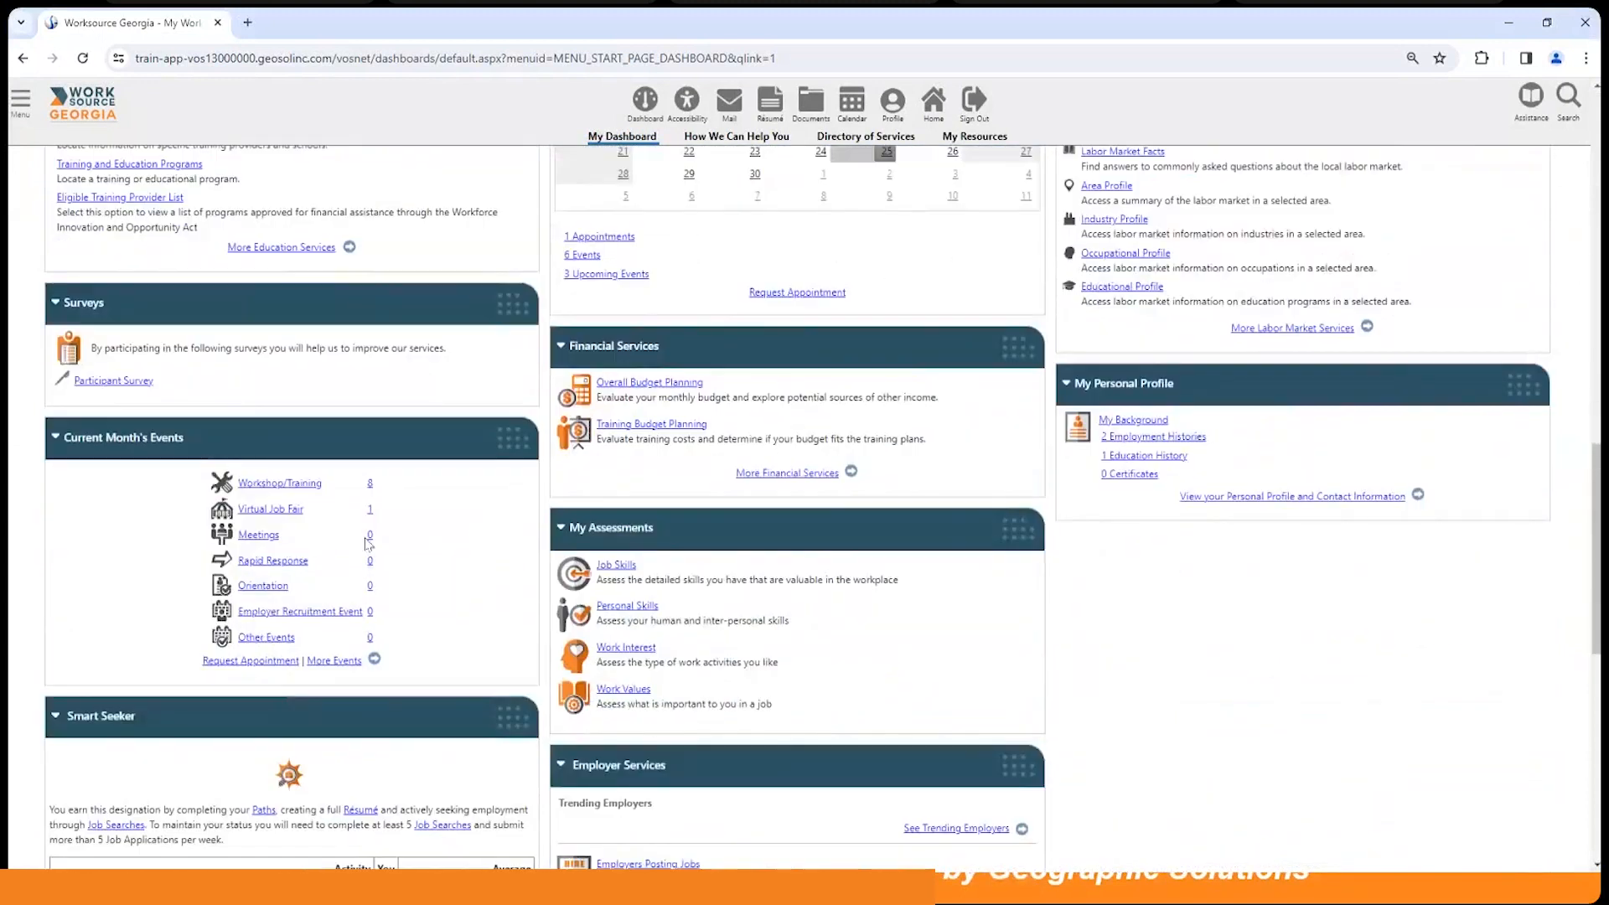
{"action": "left_click", "coordinate": [280, 511]}
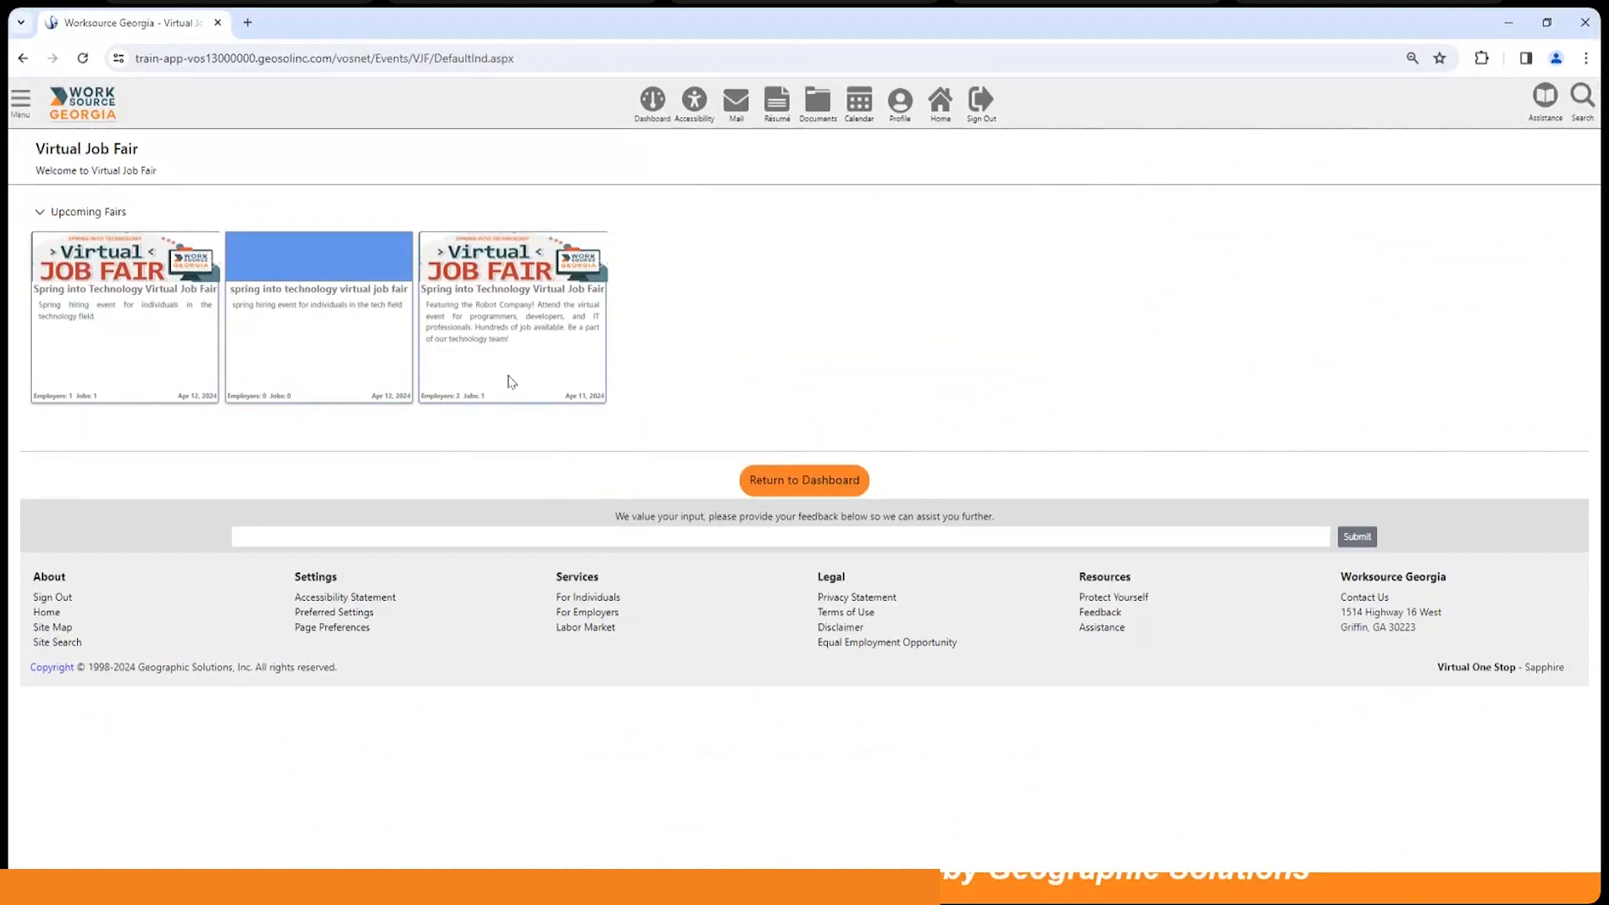
Step: Open the Spring into Technology Virtual Job Fair and go to its Profile page
{"action": "left_click", "coordinate": [120, 274]}
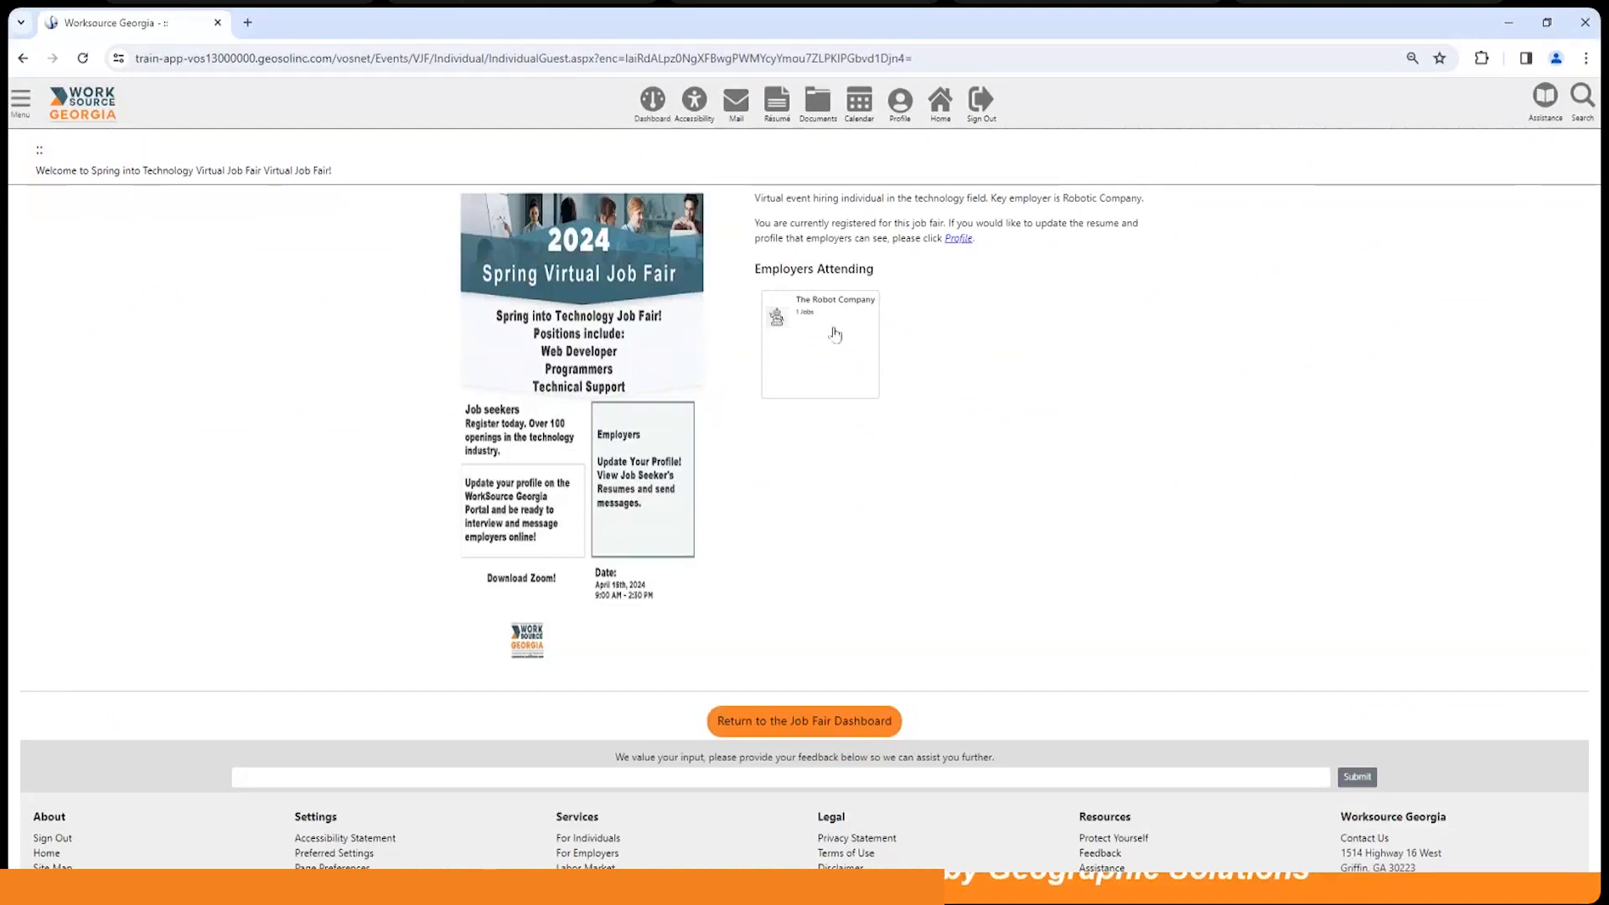
{"action": "left_click", "coordinate": [960, 241]}
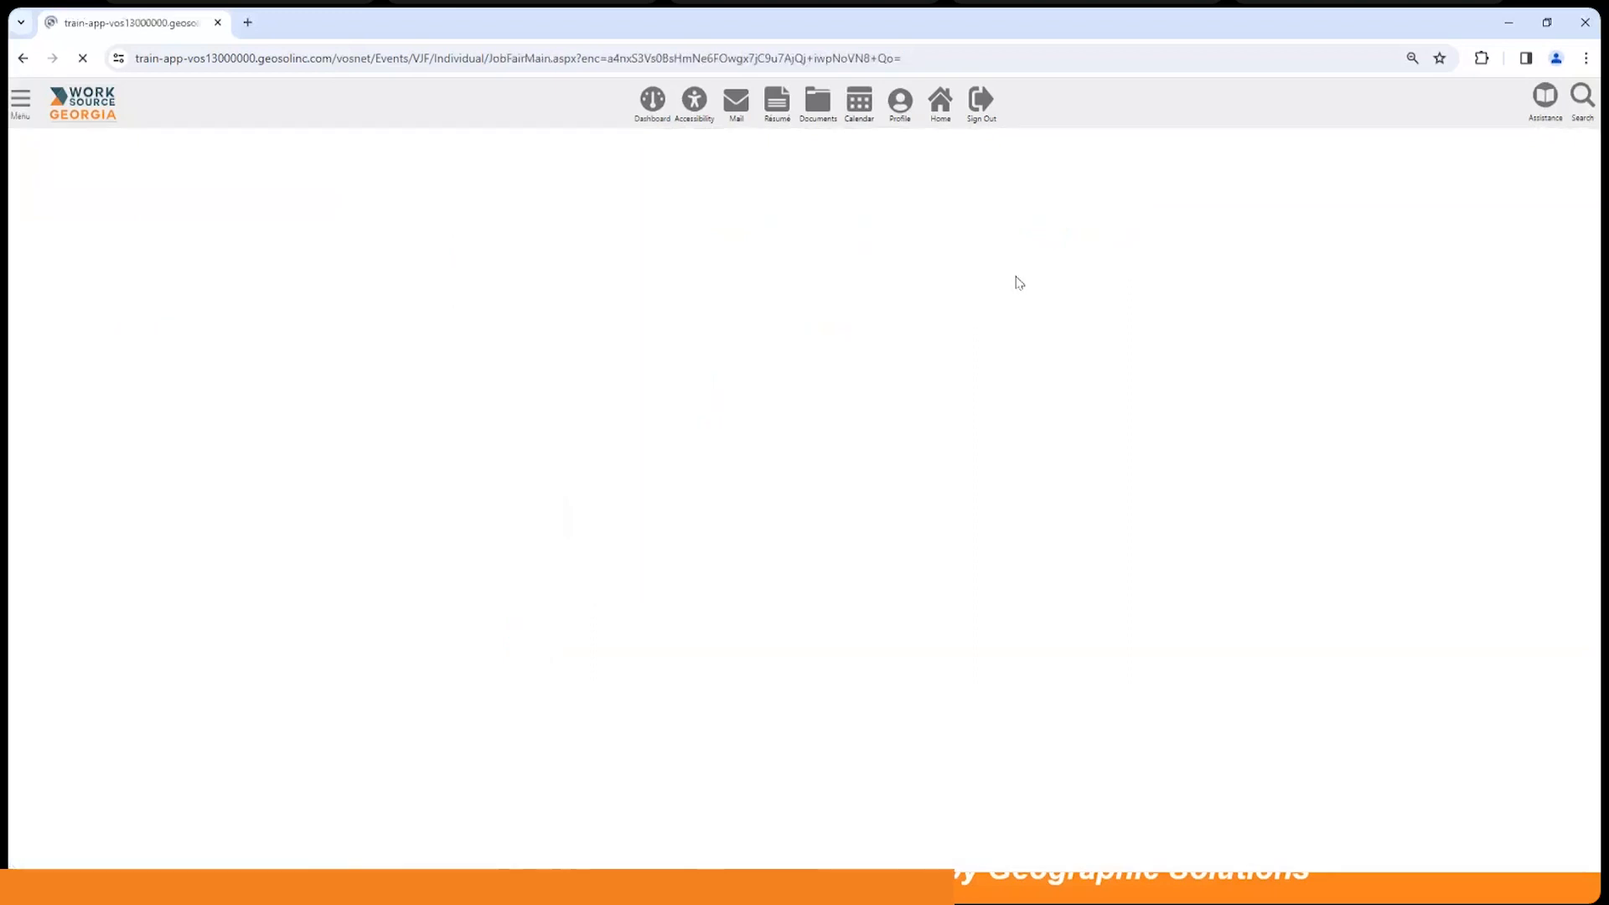
Step: Select the 'test' resume for the Spring into Technology fair profile
{"action": "scroll", "coordinate": [1060, 452], "scroll_direction": "down", "scroll_amount": 1}
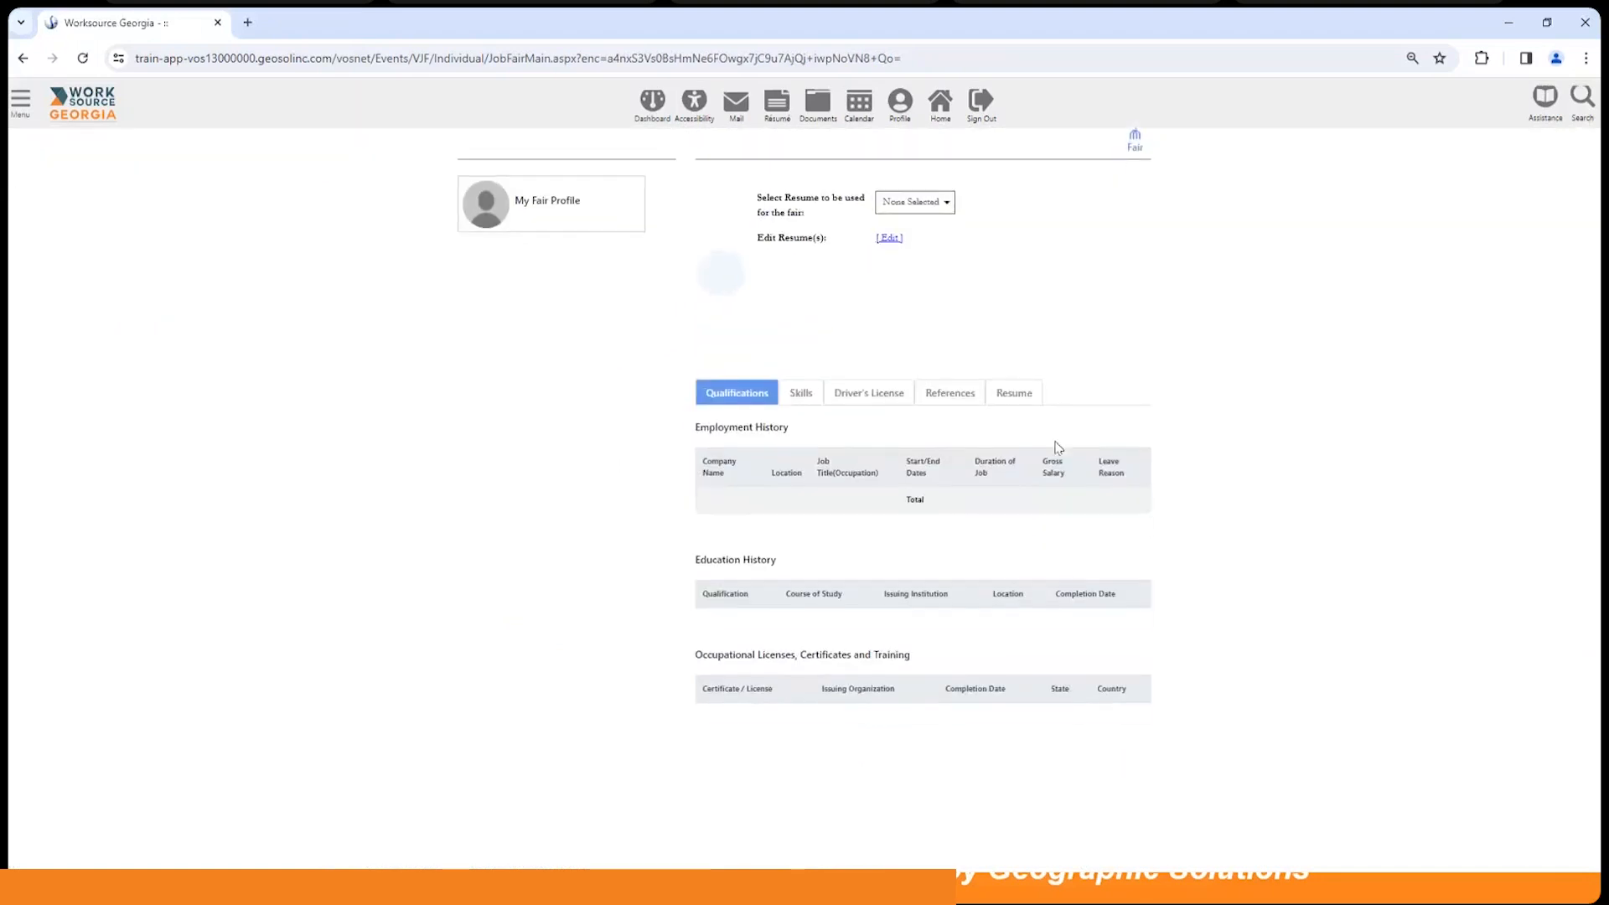
{"action": "left_click", "coordinate": [914, 202]}
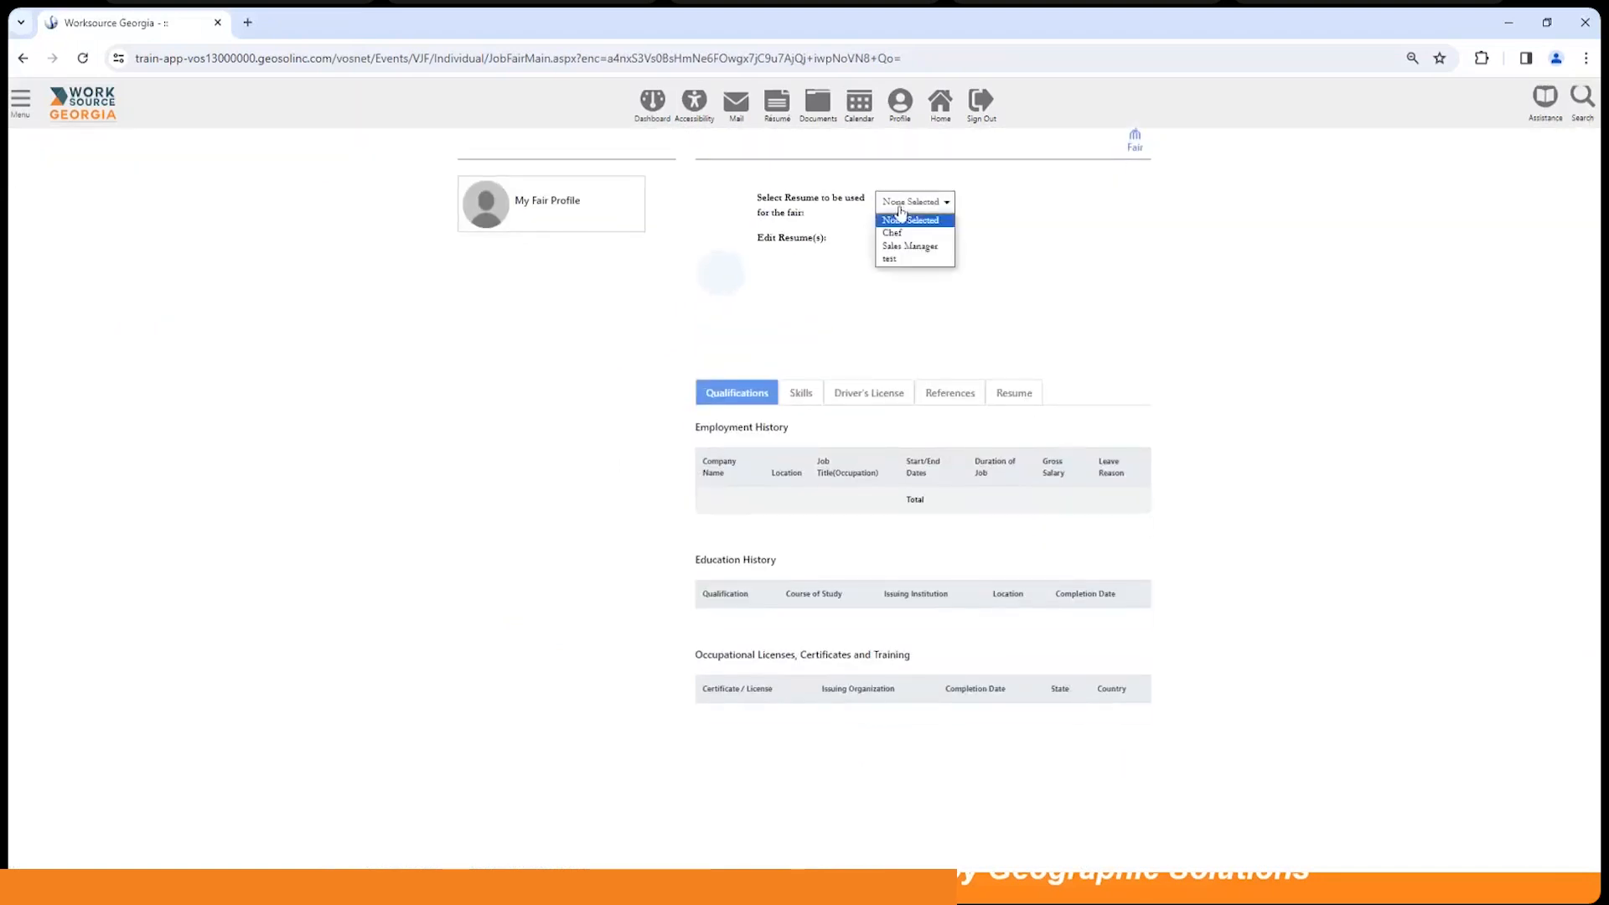
{"action": "left_click", "coordinate": [892, 266]}
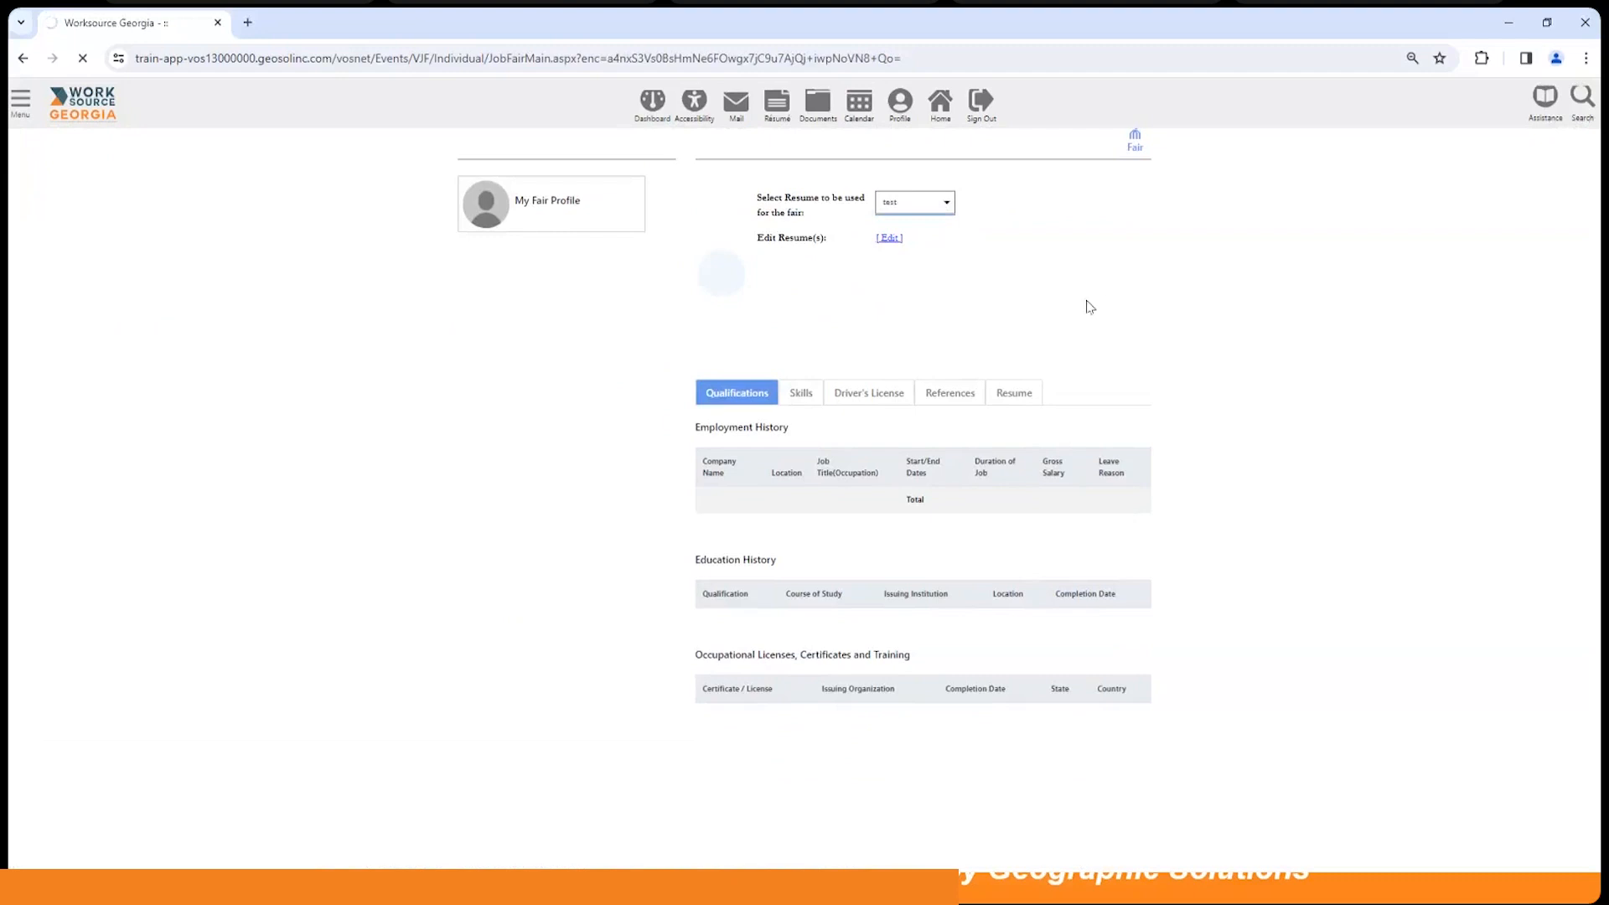
Step: Review the Skills, Driver's License, References and Resume sections, then return to the fair page
{"action": "scroll", "coordinate": [1005, 461], "scroll_direction": "down", "scroll_amount": 3}
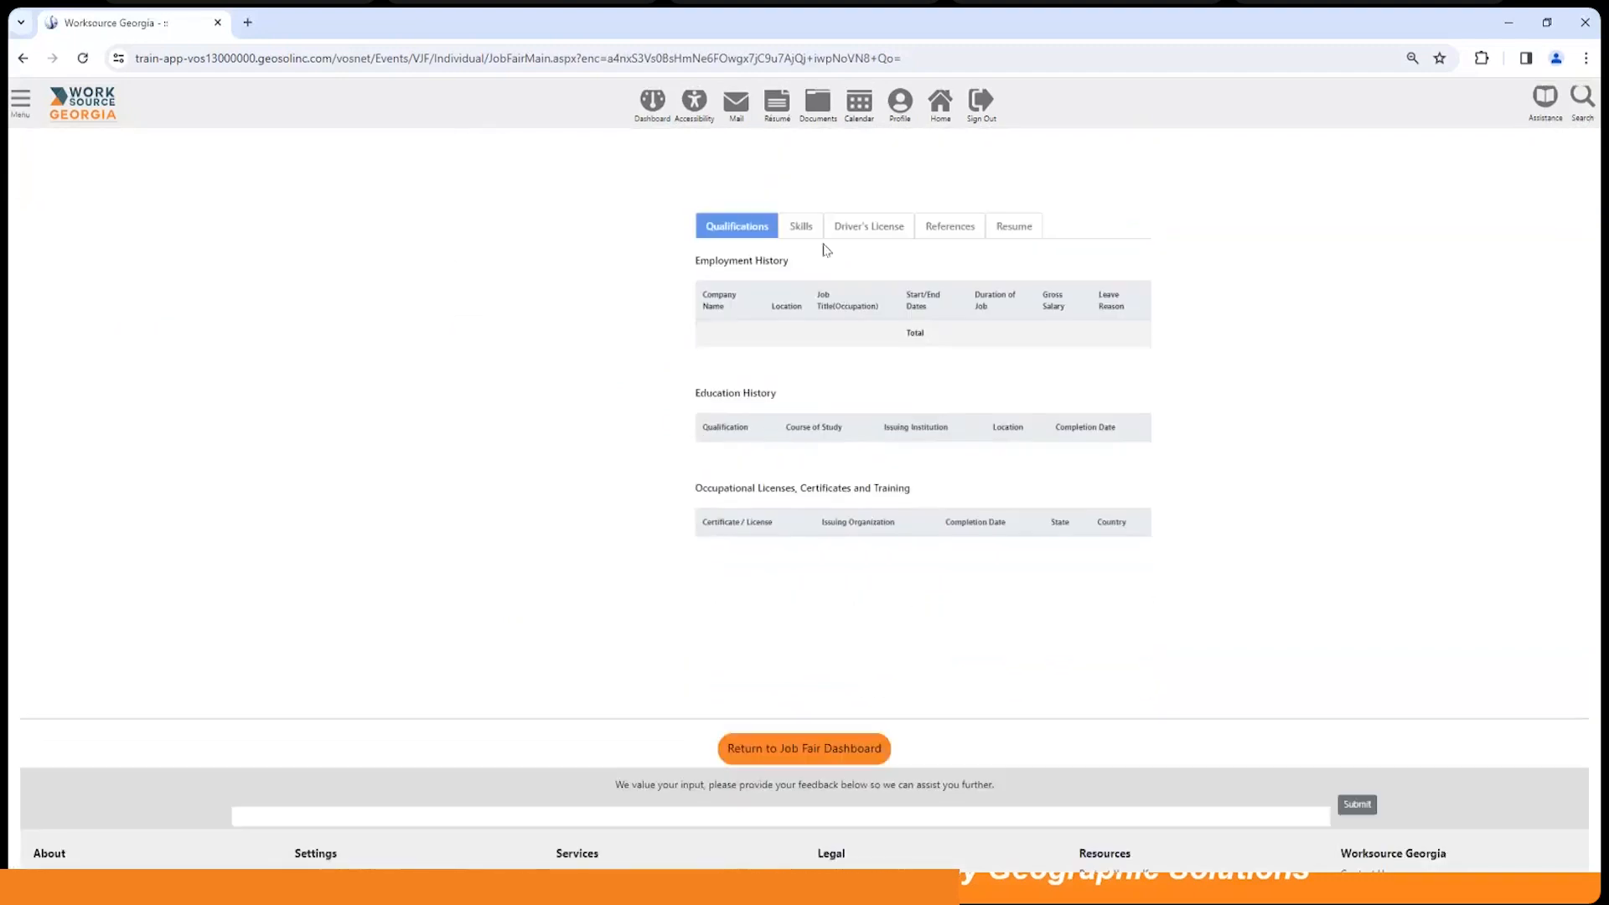
{"action": "left_click", "coordinate": [794, 228]}
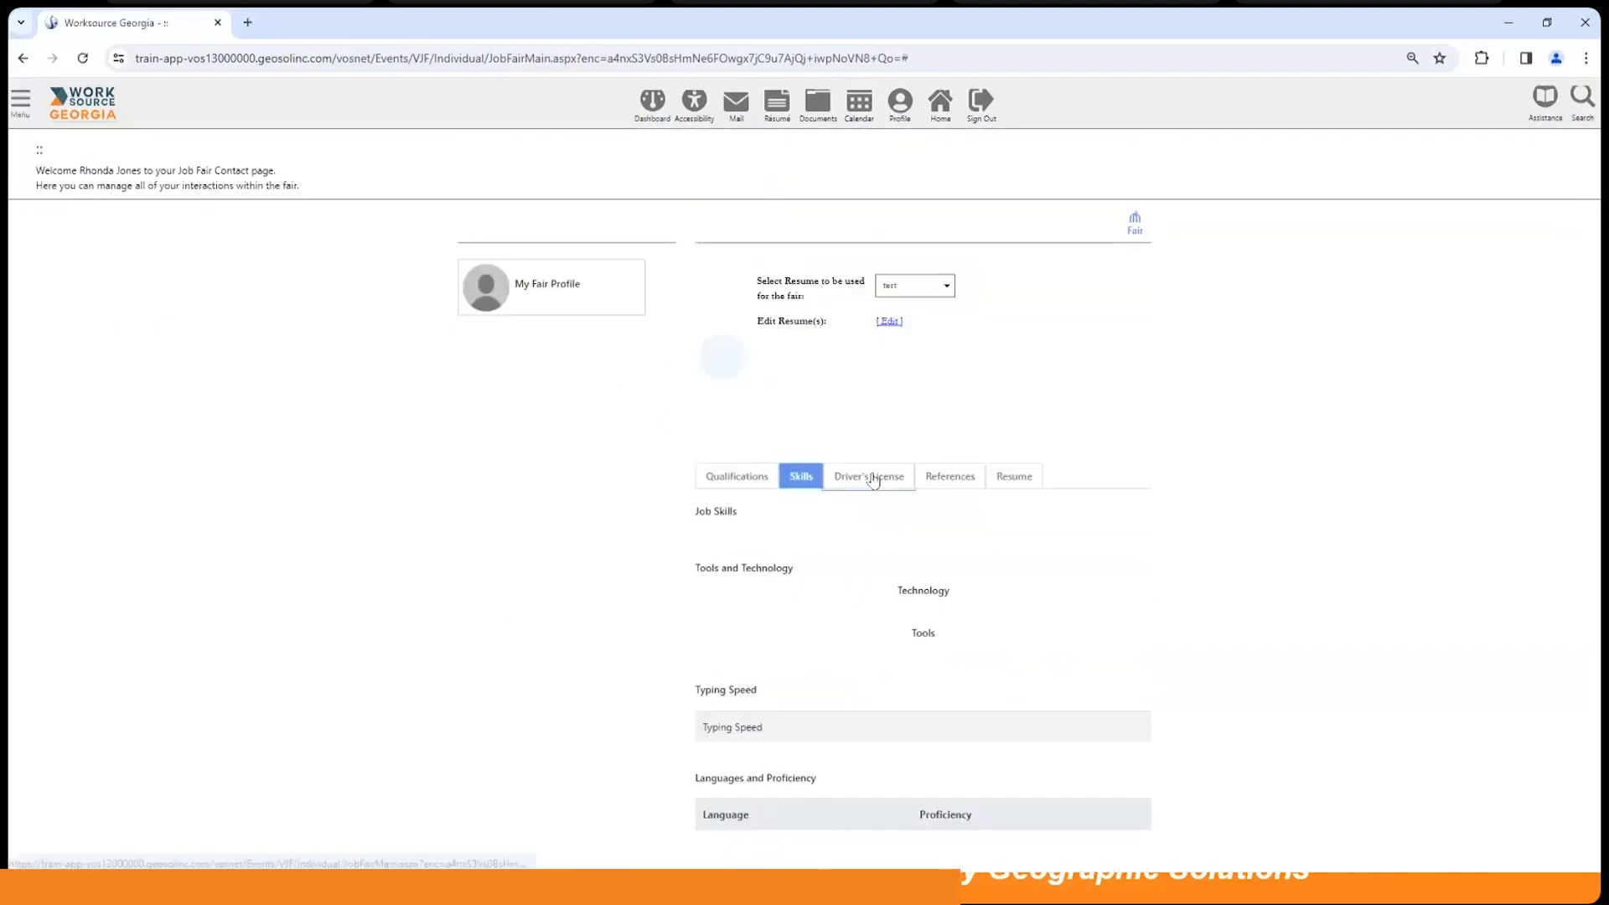
{"action": "left_click", "coordinate": [876, 476]}
{"action": "left_click", "coordinate": [952, 477]}
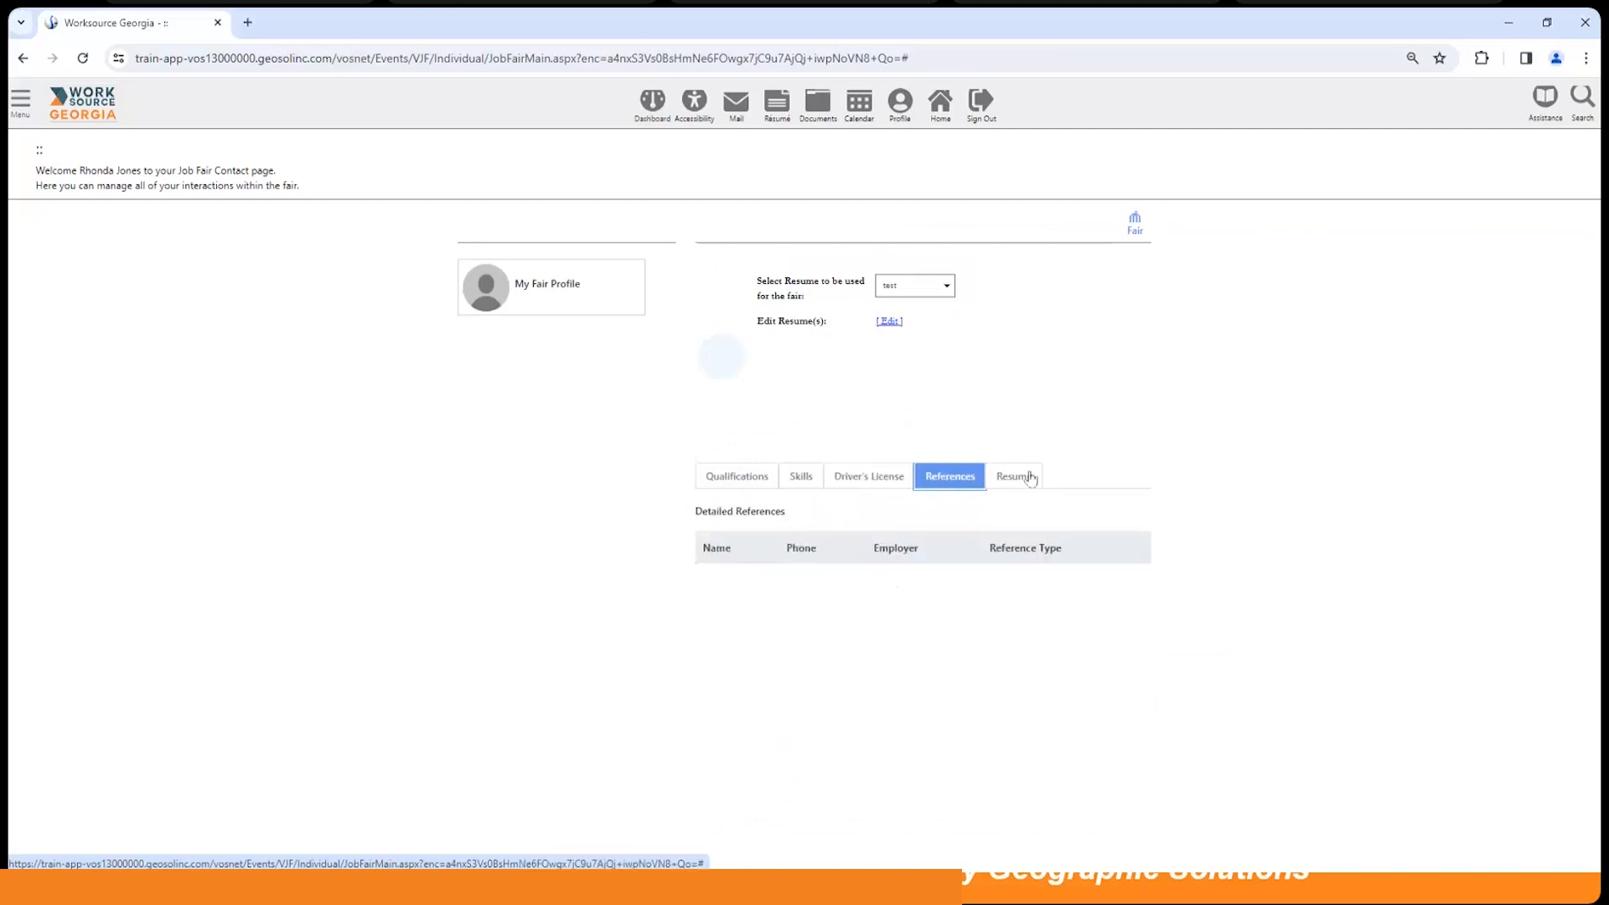
{"action": "left_click", "coordinate": [1029, 477]}
{"action": "scroll", "coordinate": [1157, 471], "scroll_direction": "down", "scroll_amount": 2}
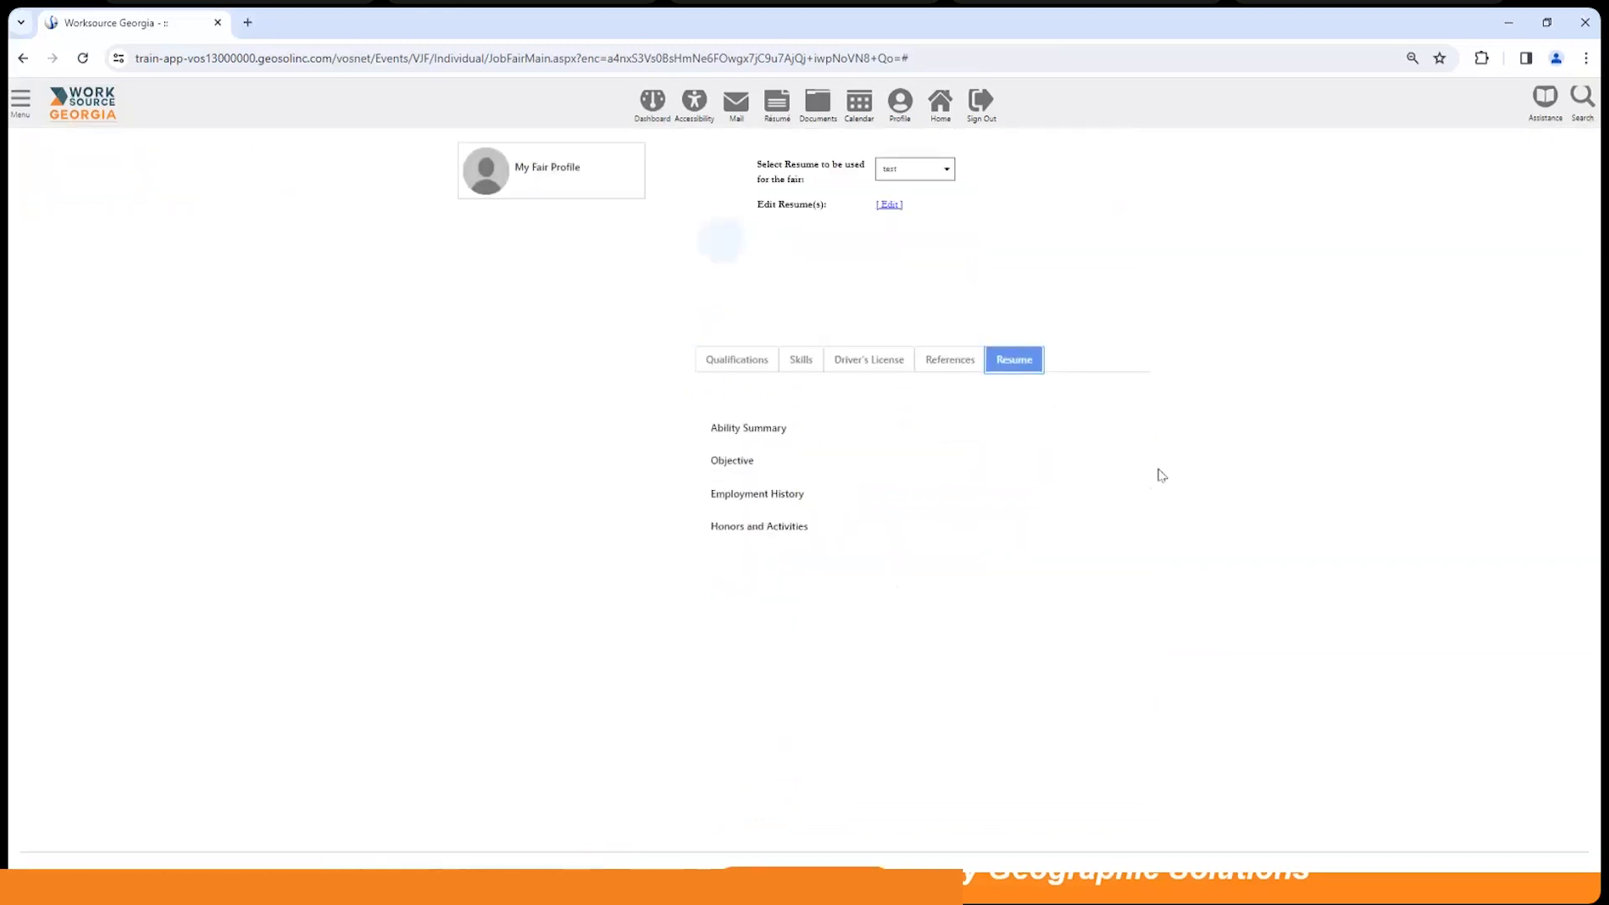
{"action": "scroll", "coordinate": [1069, 427], "scroll_direction": "up", "scroll_amount": 2}
{"action": "scroll", "coordinate": [1068, 428], "scroll_direction": "down", "scroll_amount": 1}
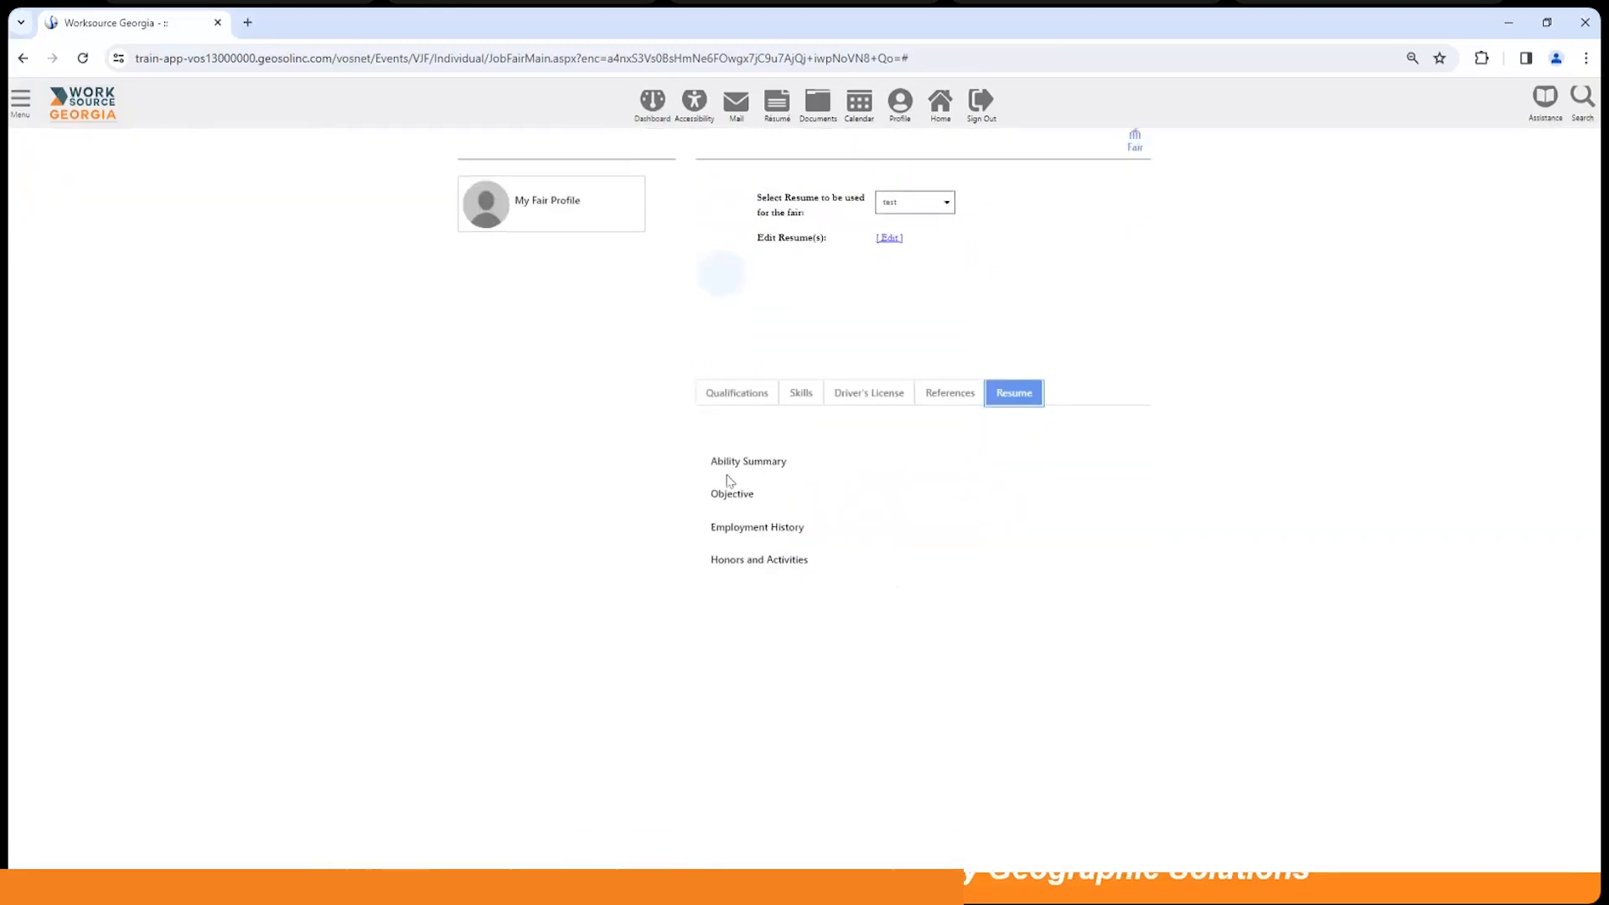
{"action": "scroll", "coordinate": [871, 511], "scroll_direction": "up", "scroll_amount": 1}
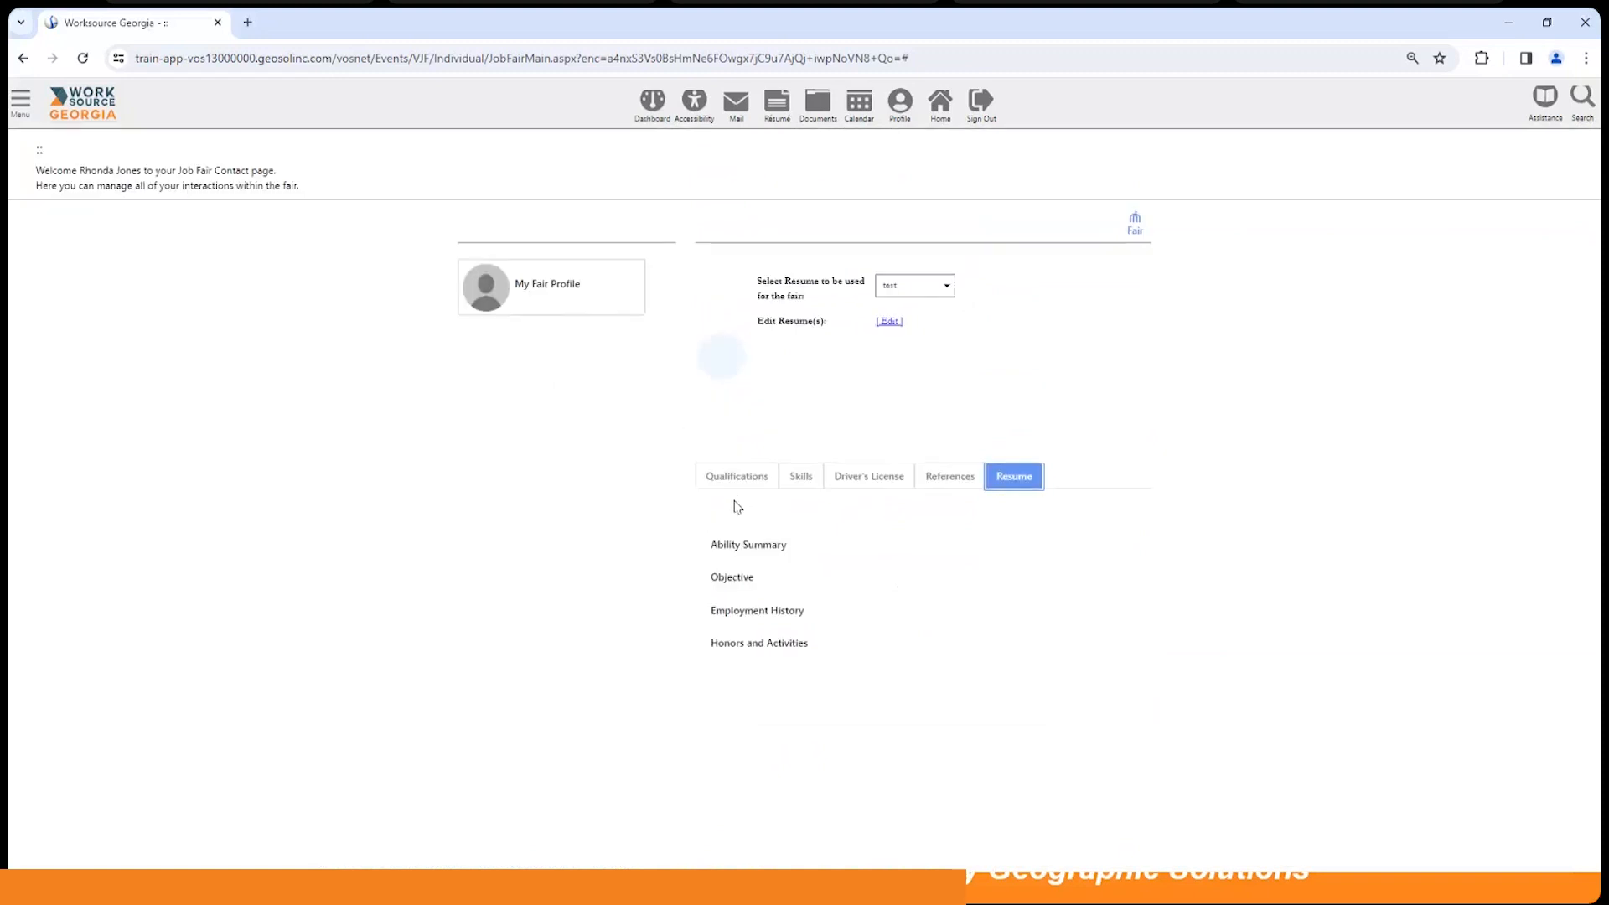
{"action": "left_click", "coordinate": [1134, 222]}
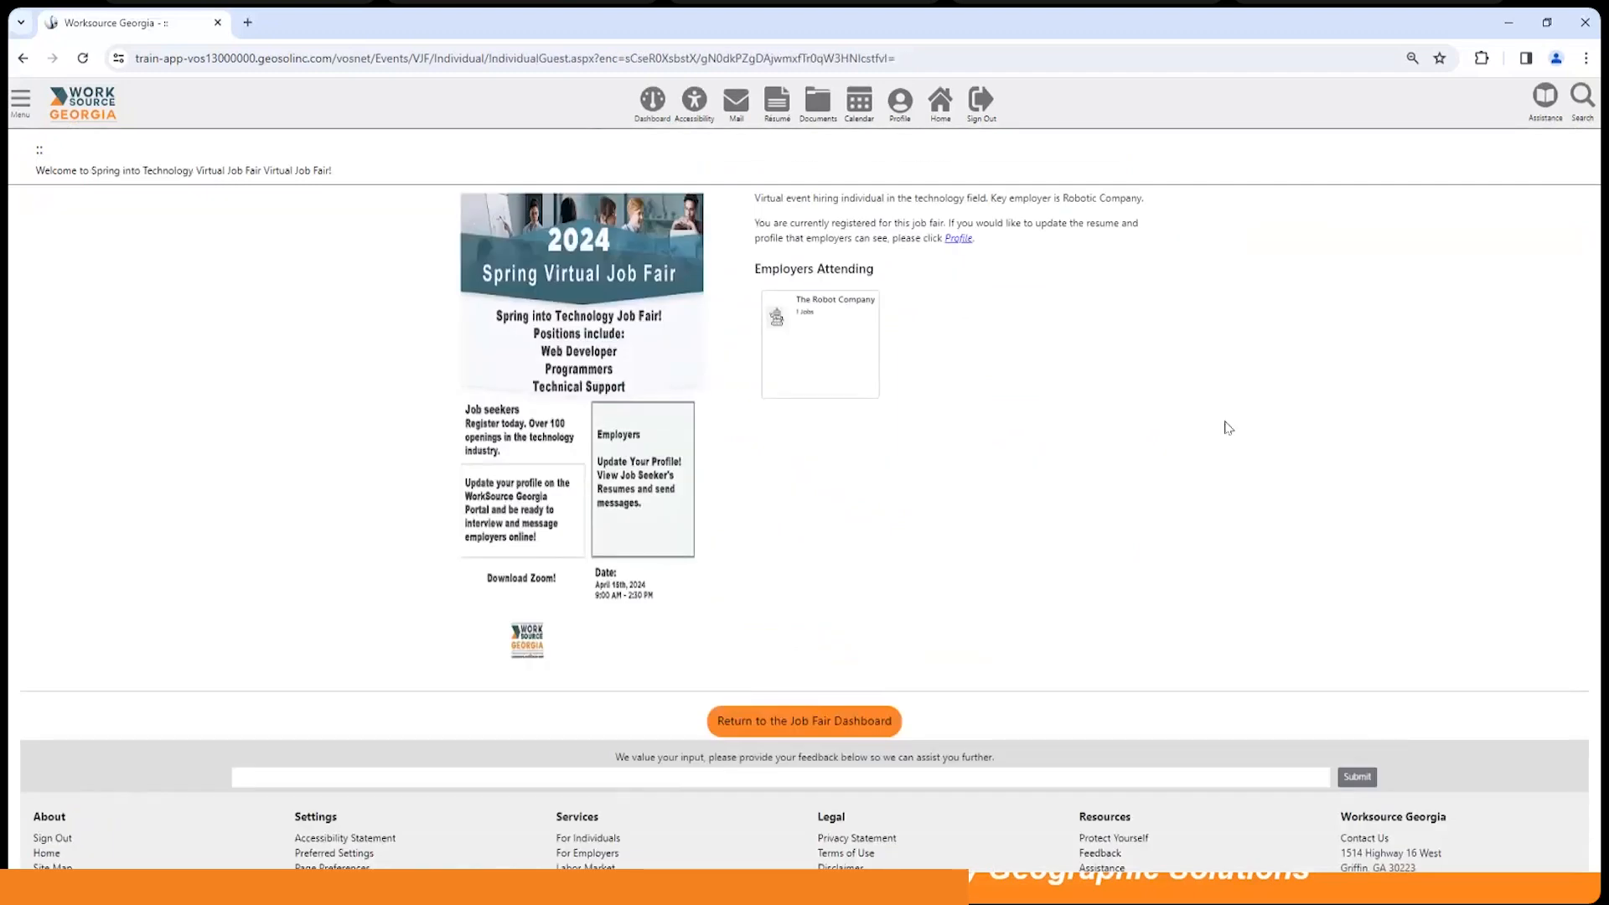
Step: Try The Robot Company booth, leave its error page, and return to My Dashboard
{"action": "left_click", "coordinate": [844, 324]}
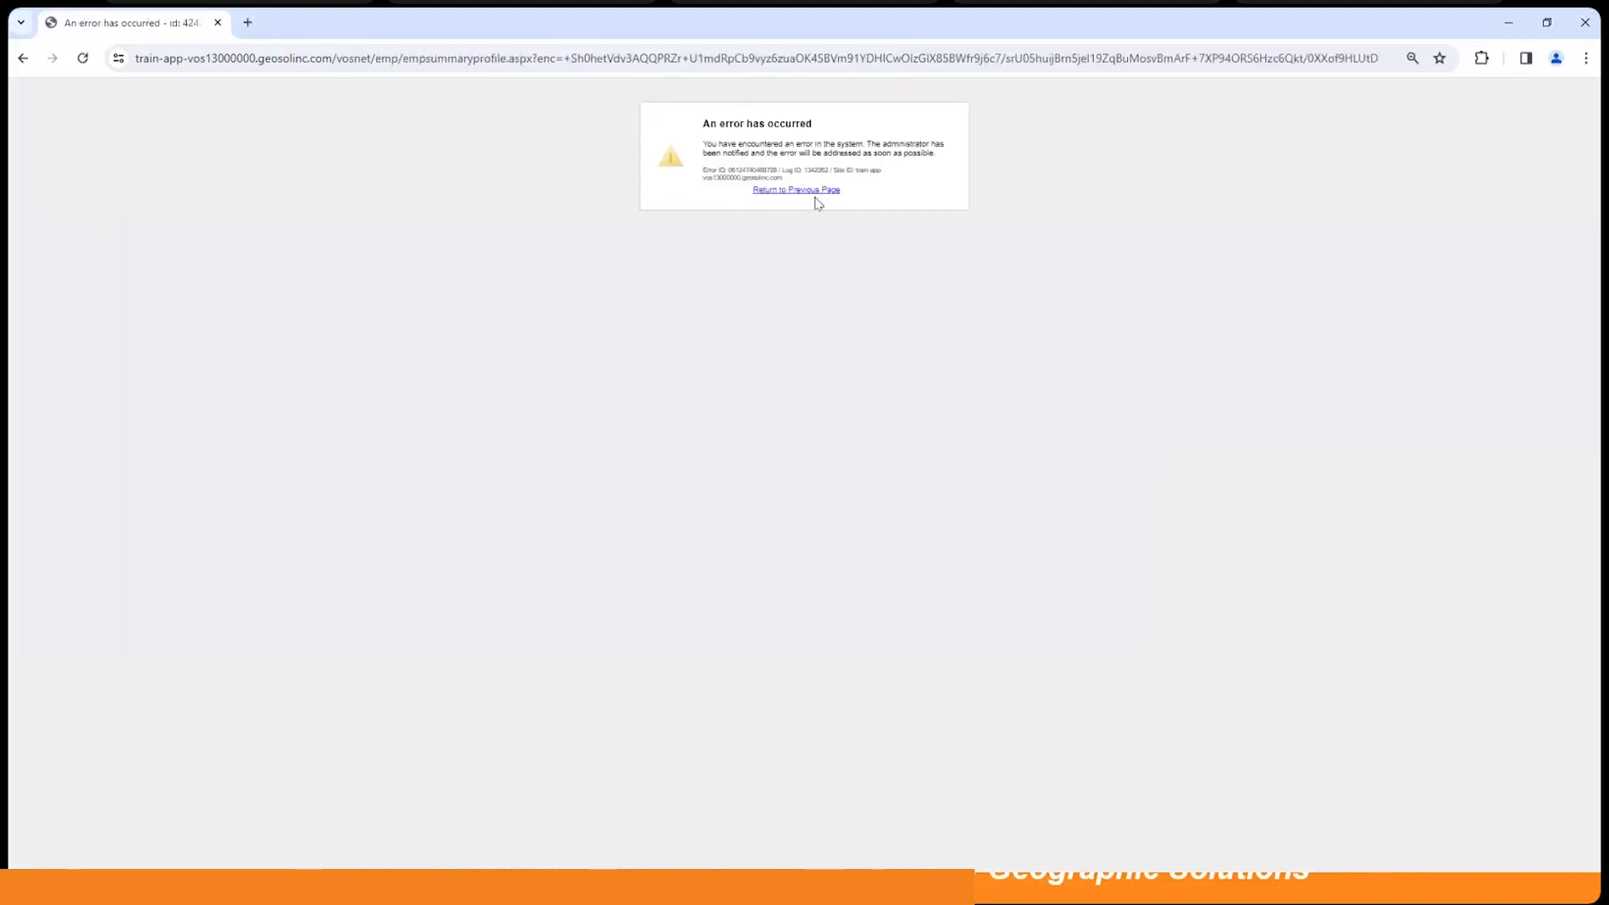
{"action": "left_click", "coordinate": [809, 191]}
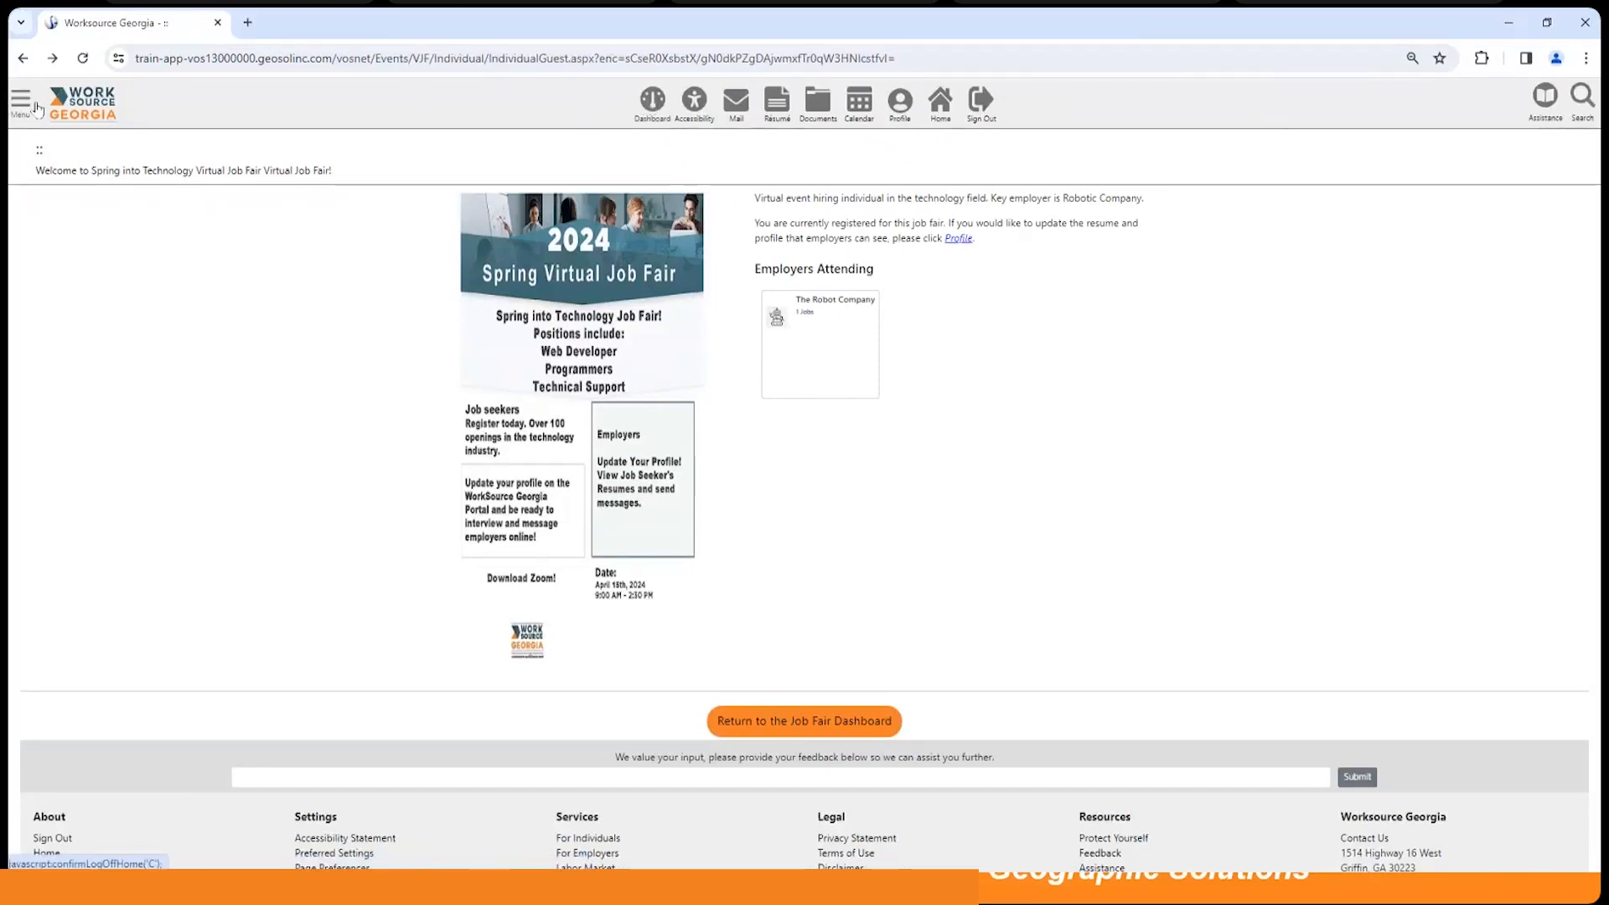
{"action": "left_click", "coordinate": [641, 107]}
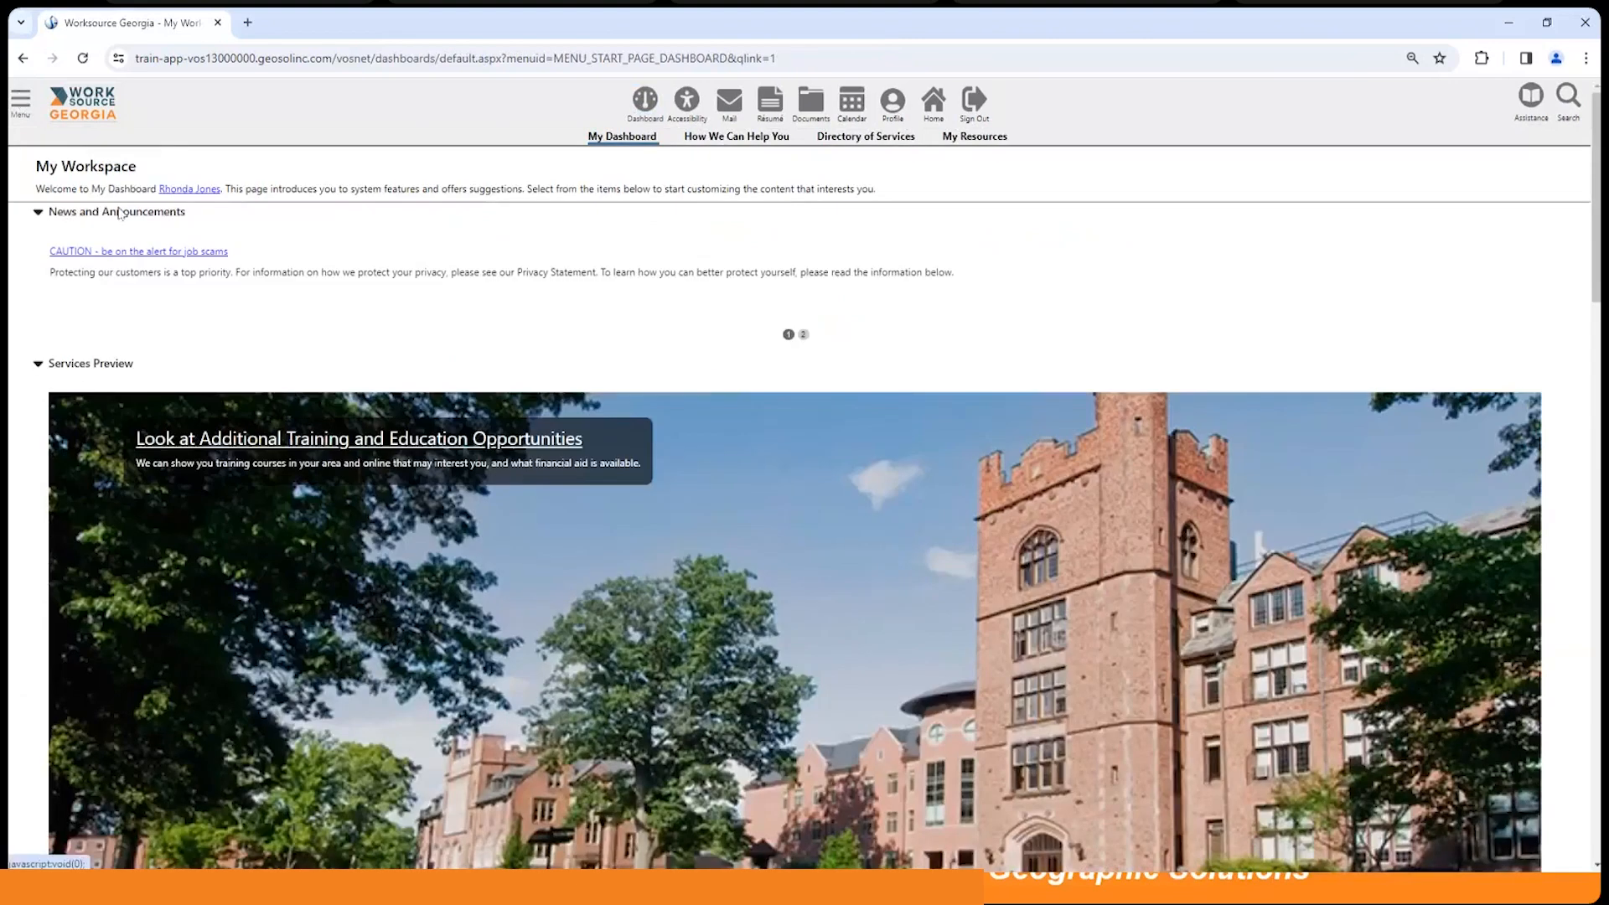
Step: Enter the Spring into Technology fair from Virtual Job Fair and visit The Robot Company booth
{"action": "scroll", "coordinate": [402, 488], "scroll_direction": "down", "scroll_amount": 15}
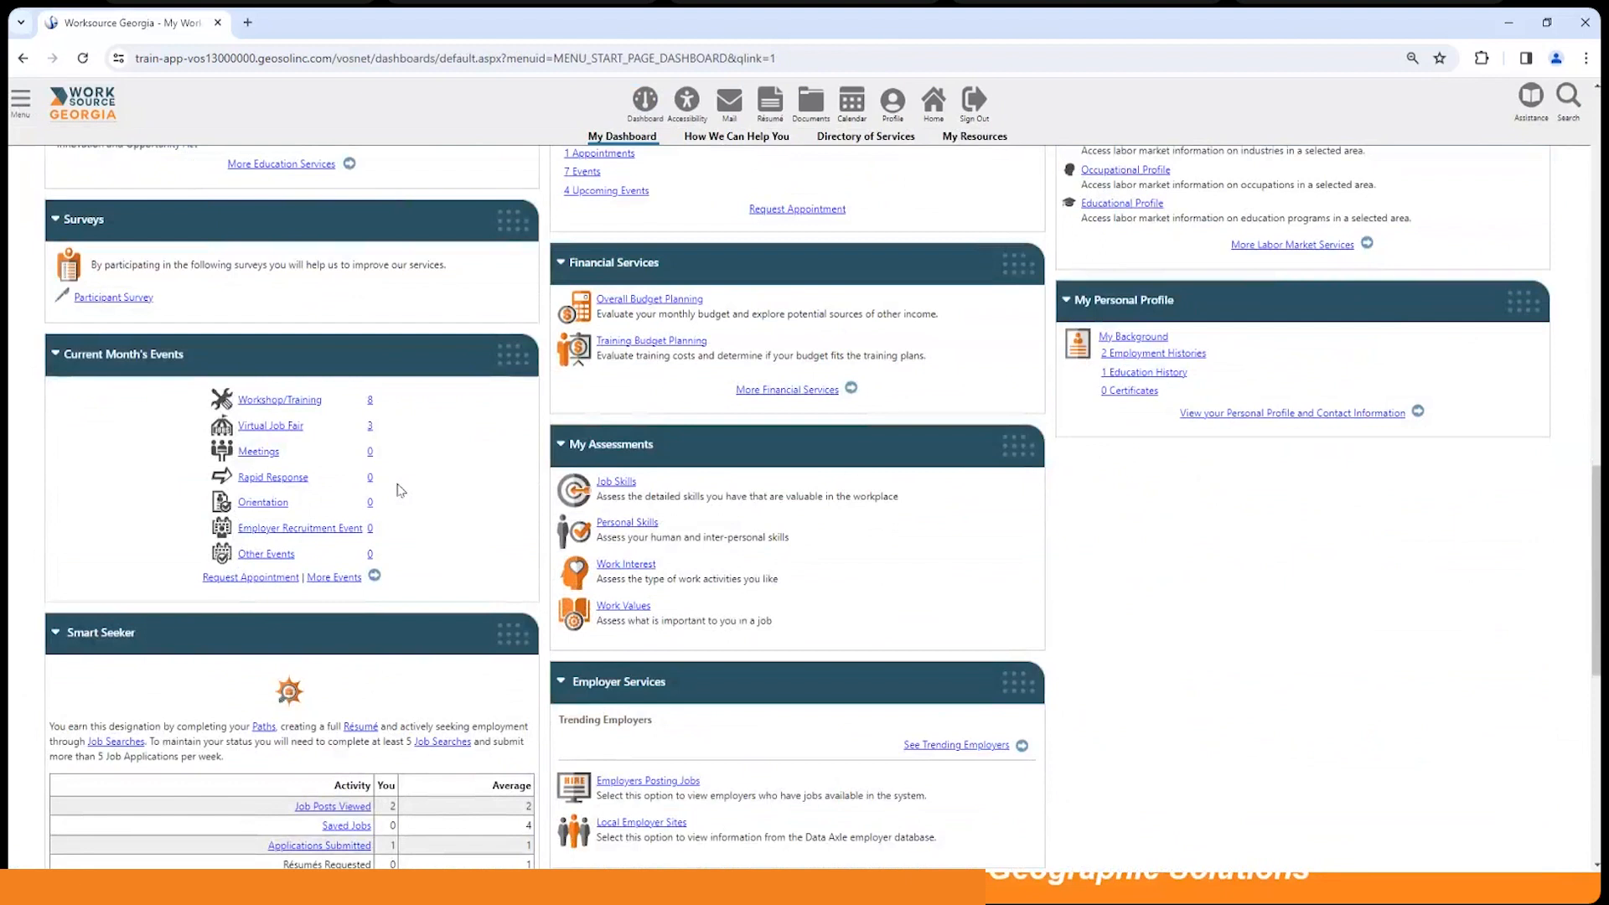
{"action": "left_click", "coordinate": [259, 427]}
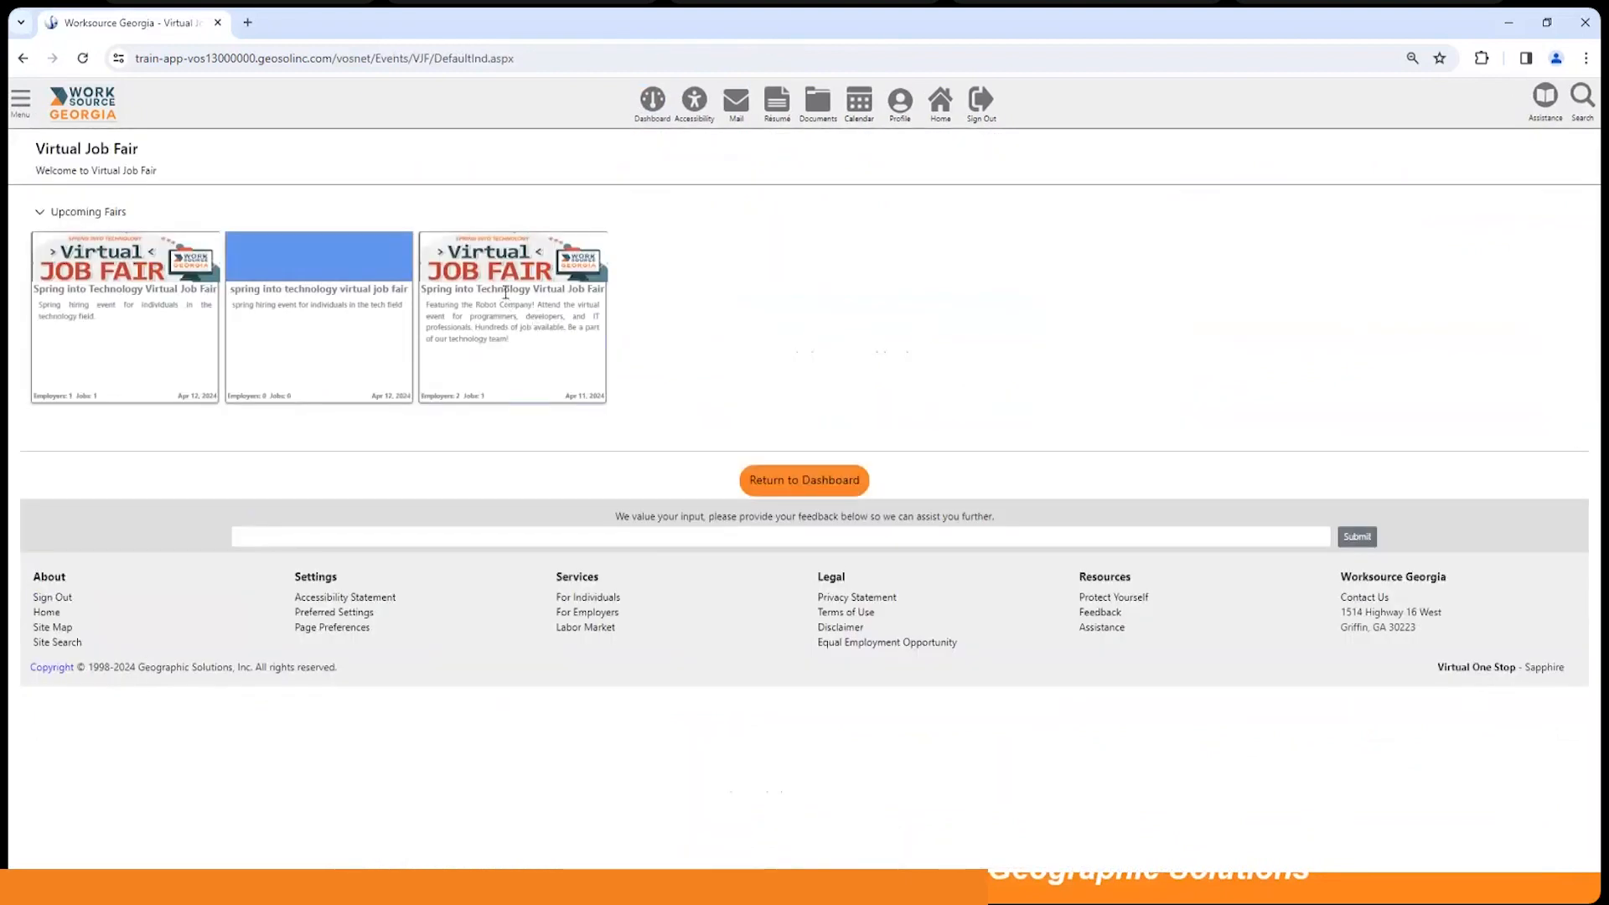
{"action": "left_click", "coordinate": [503, 278]}
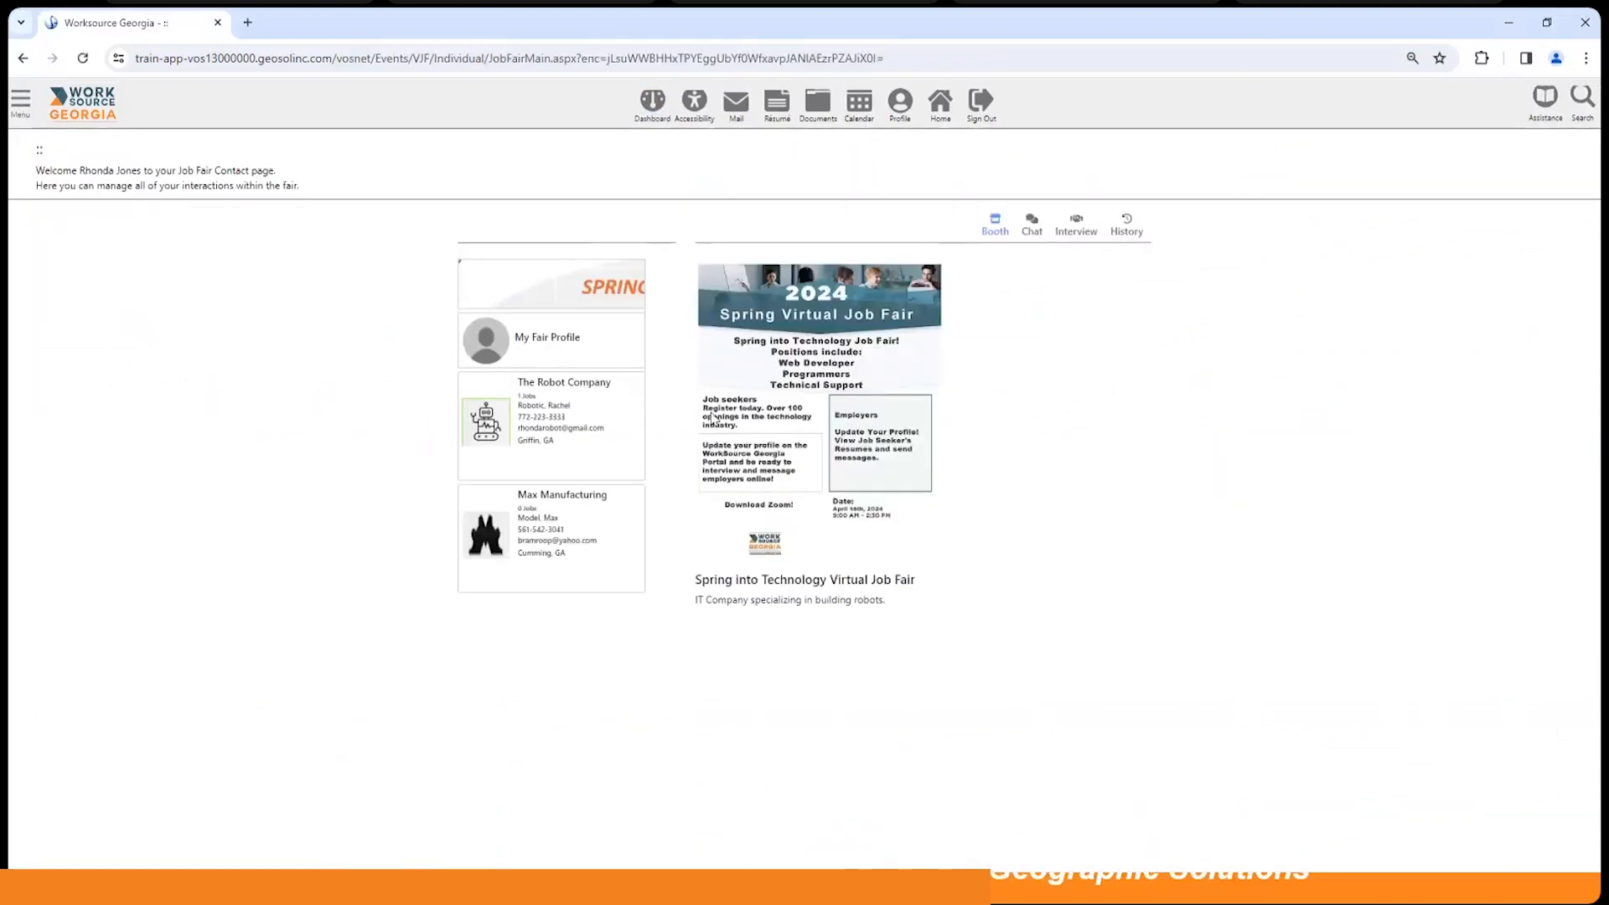
{"action": "left_click", "coordinate": [560, 409]}
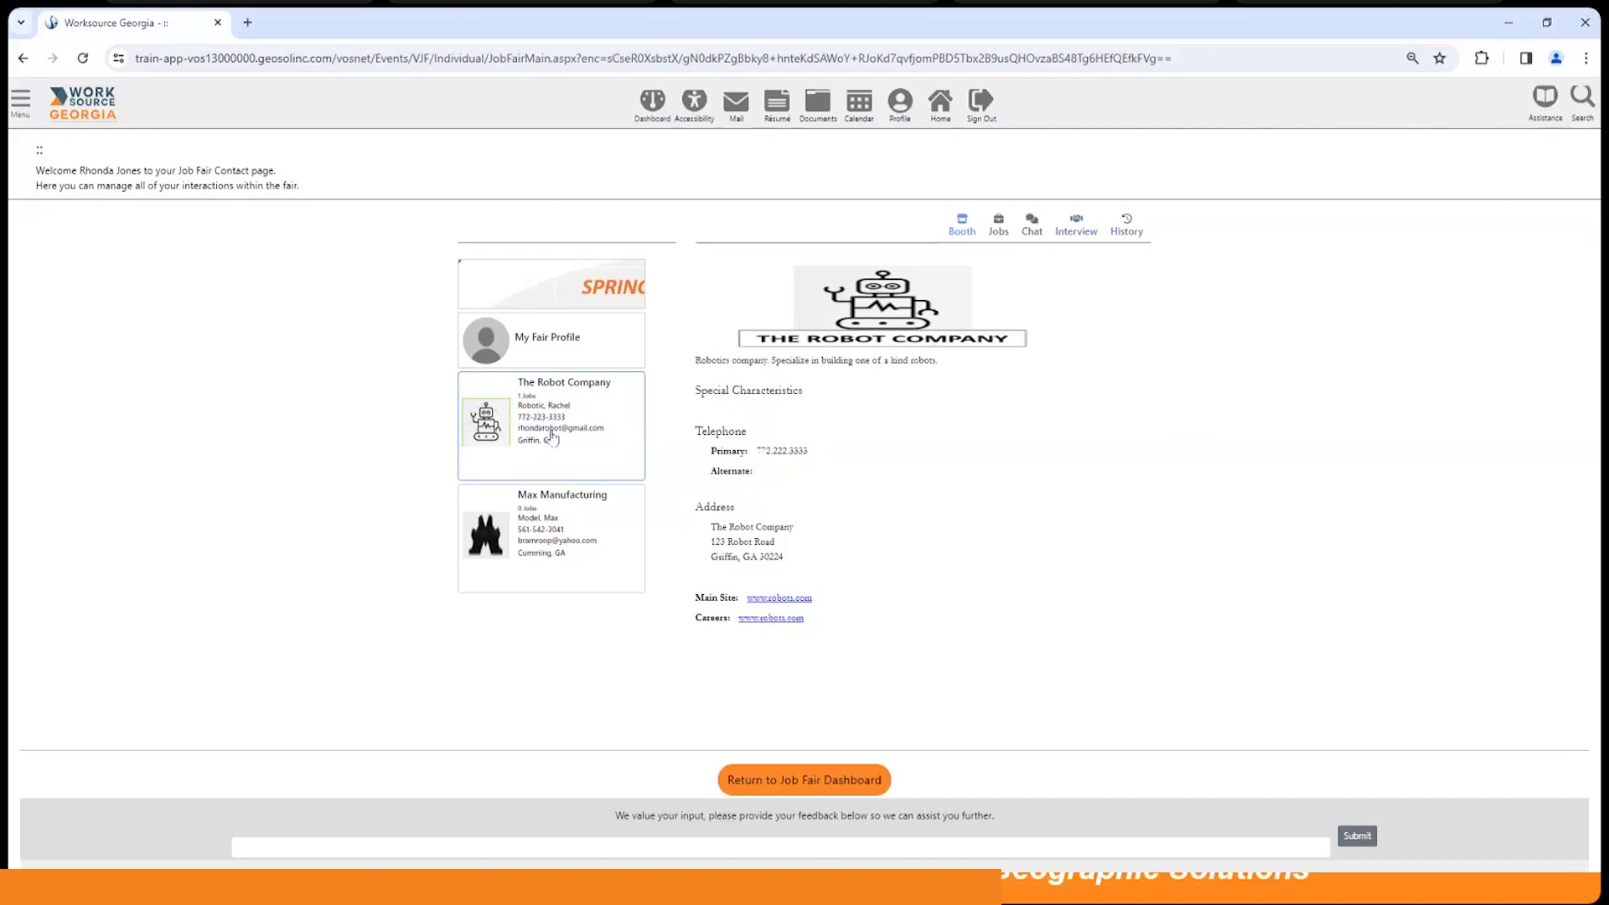
Step: Reply 'Yes, I would love to speak with you' in The Robot Company chat
{"action": "left_click", "coordinate": [1035, 227]}
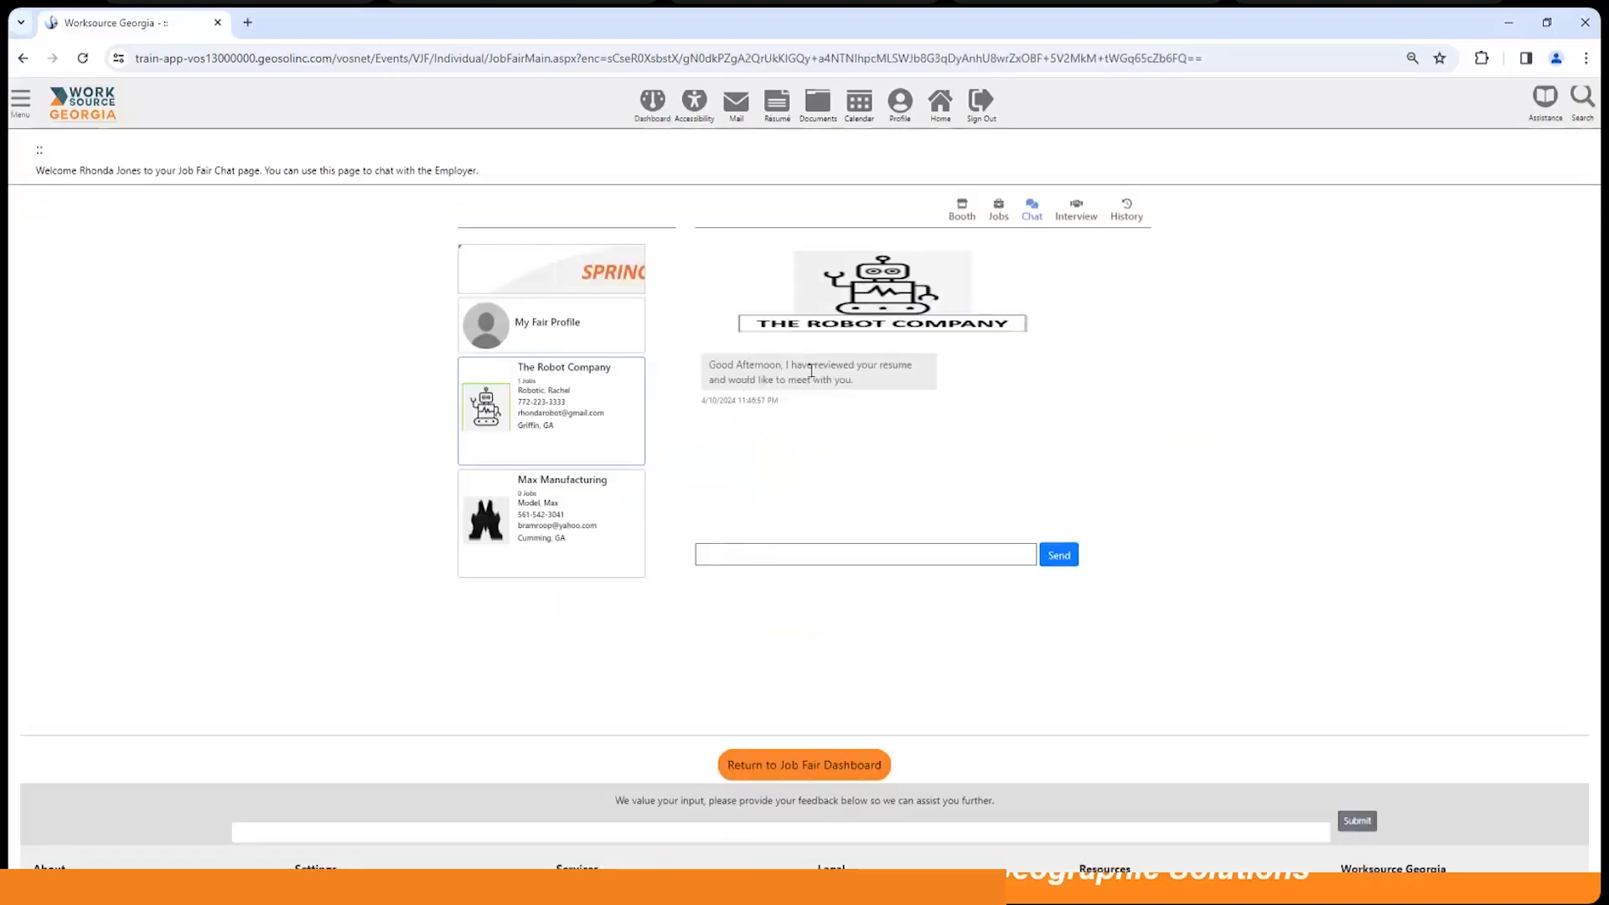
{"action": "left_click", "coordinate": [778, 557]}
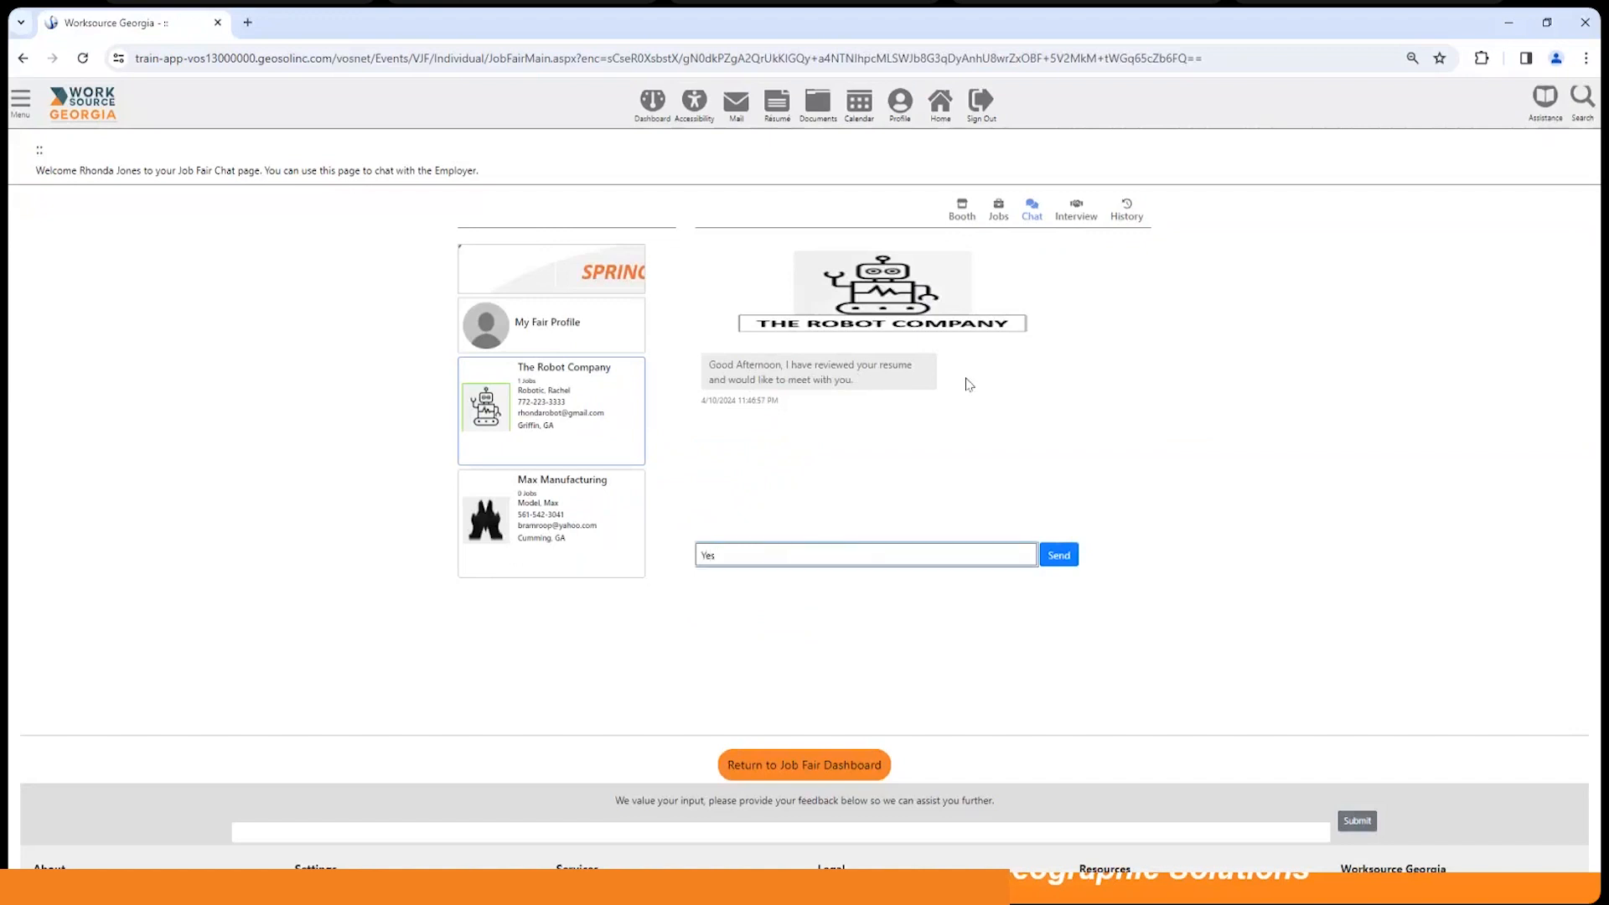
{"action": "type", "text": "Yes, I would love to speak with you."}
{"action": "left_click", "coordinate": [1058, 554]}
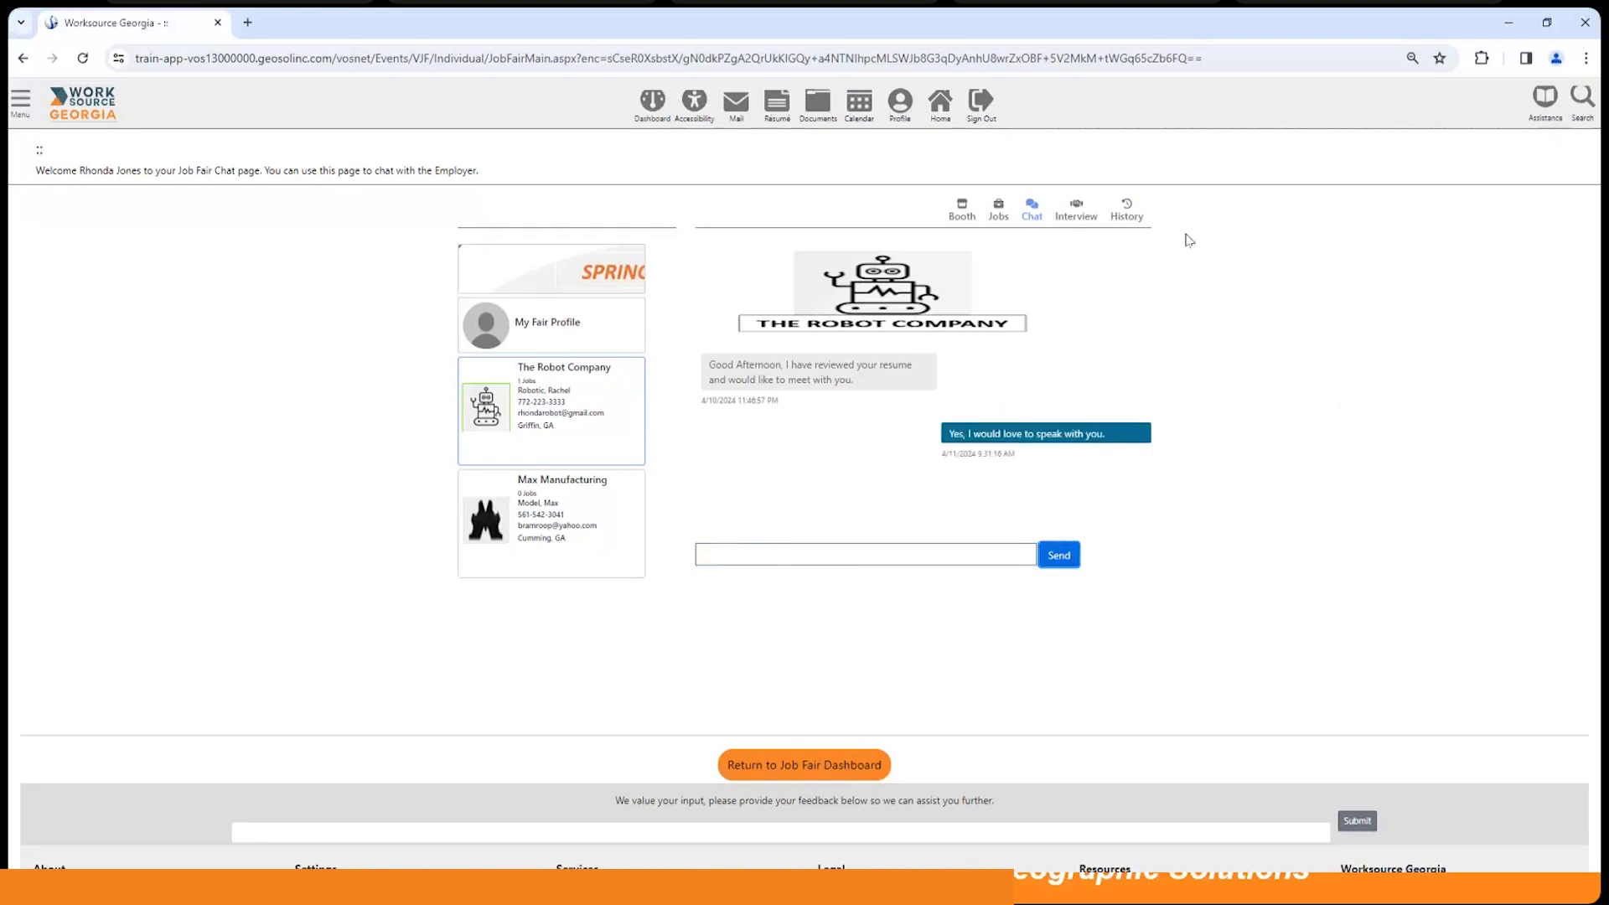
{"action": "left_click", "coordinate": [1080, 216]}
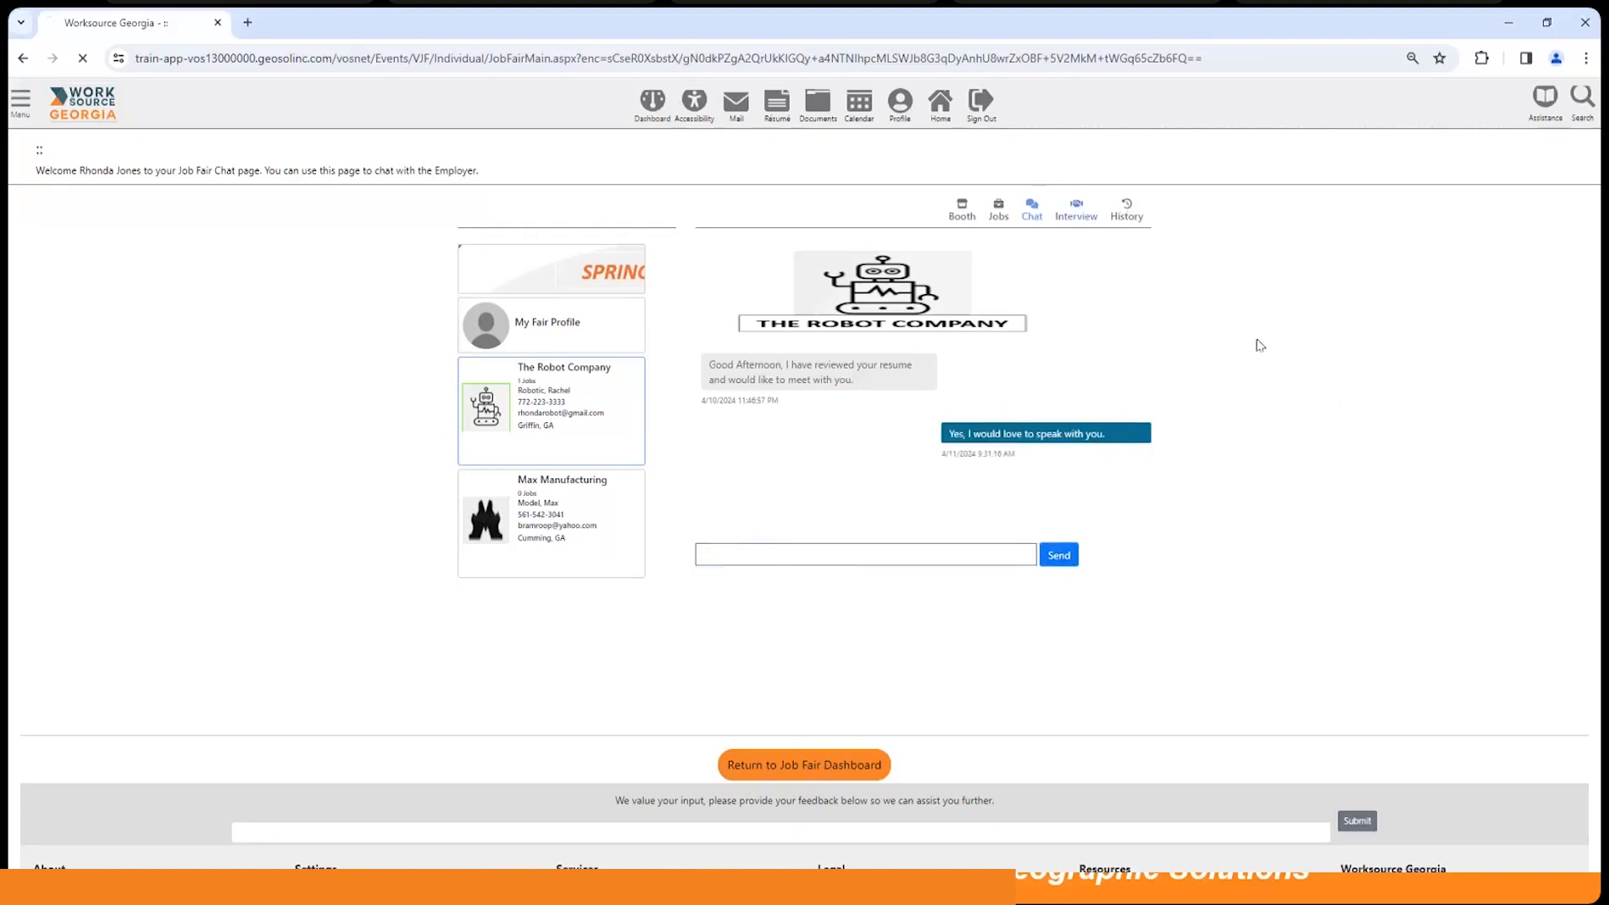
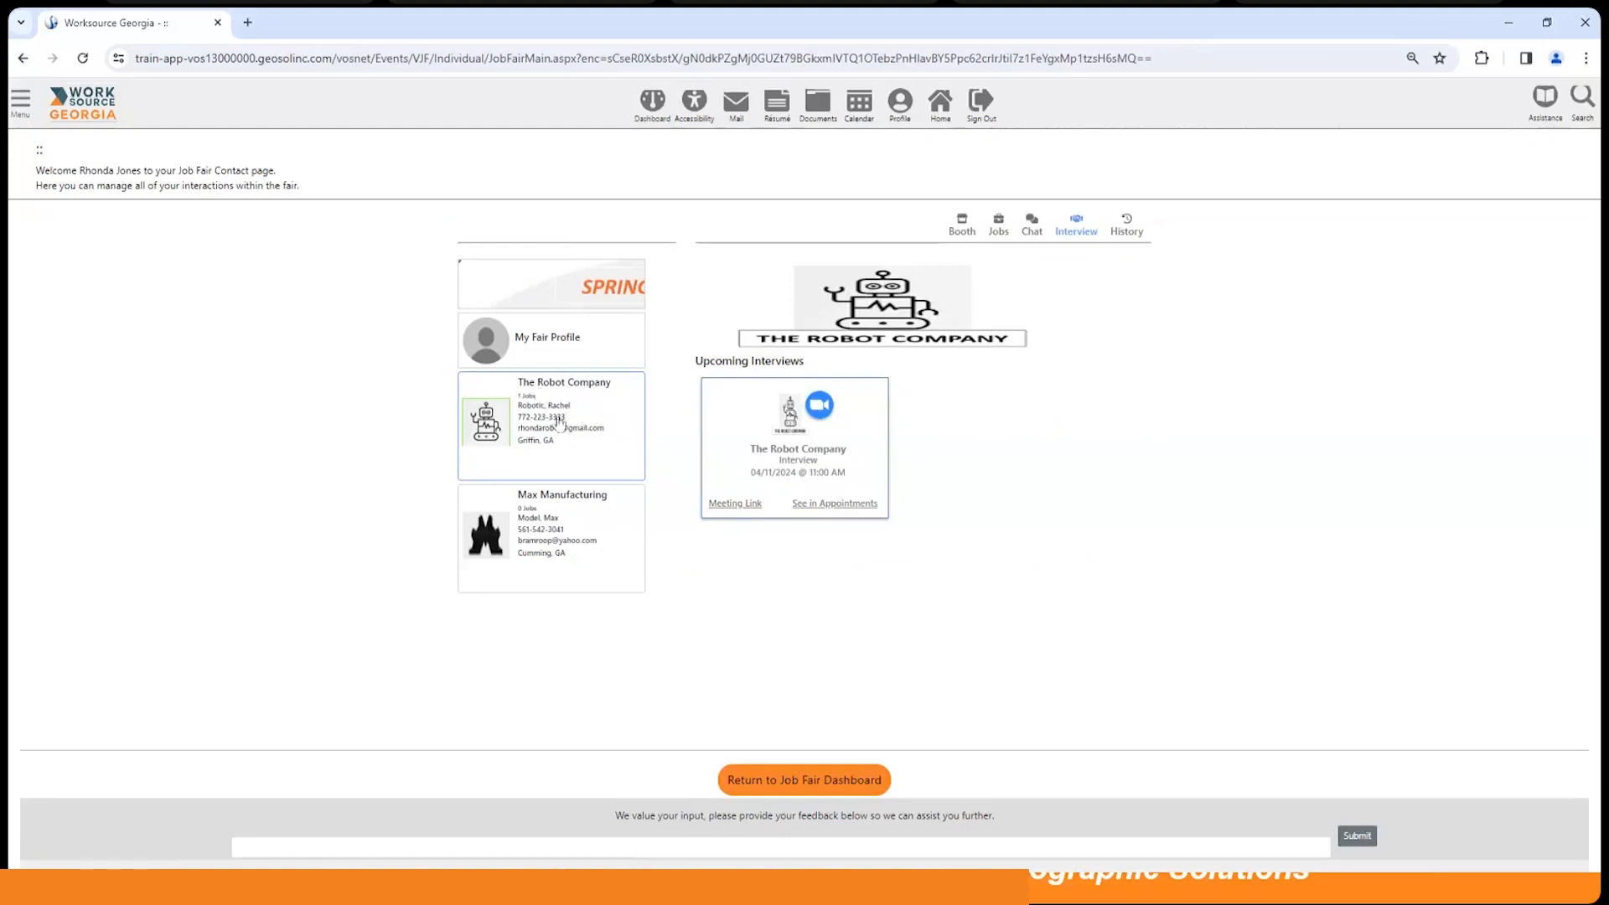
Step: Check the History tab for The Robot Company, then switch to the staff's My Staff Dashboard
{"action": "left_click", "coordinate": [1124, 228]}
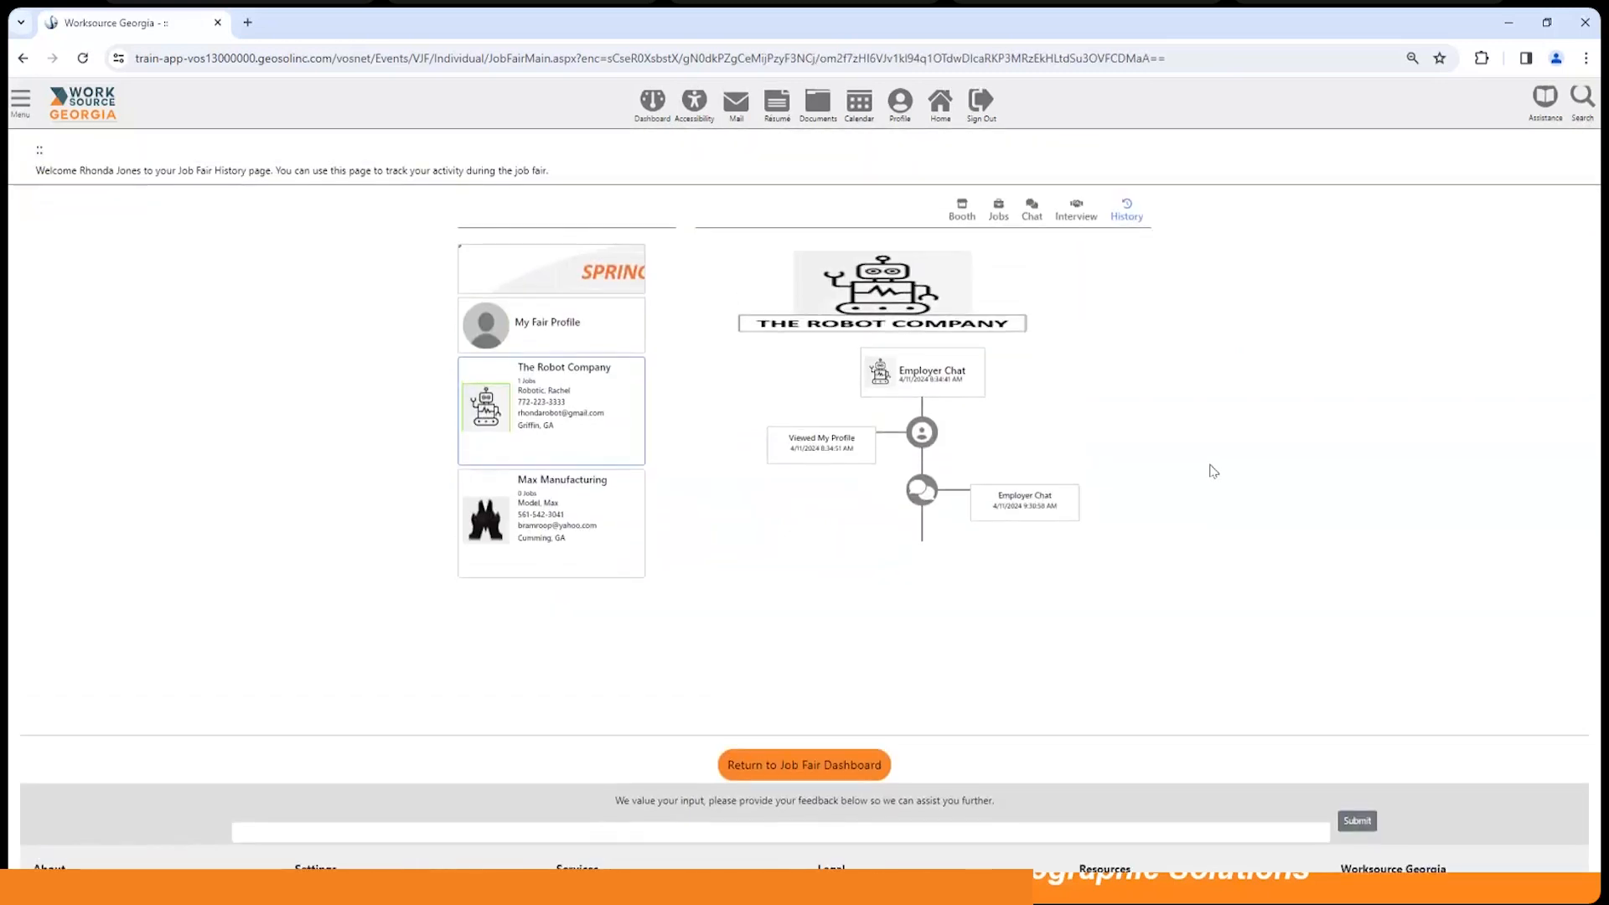
{"action": "left_click", "coordinate": [998, 212]}
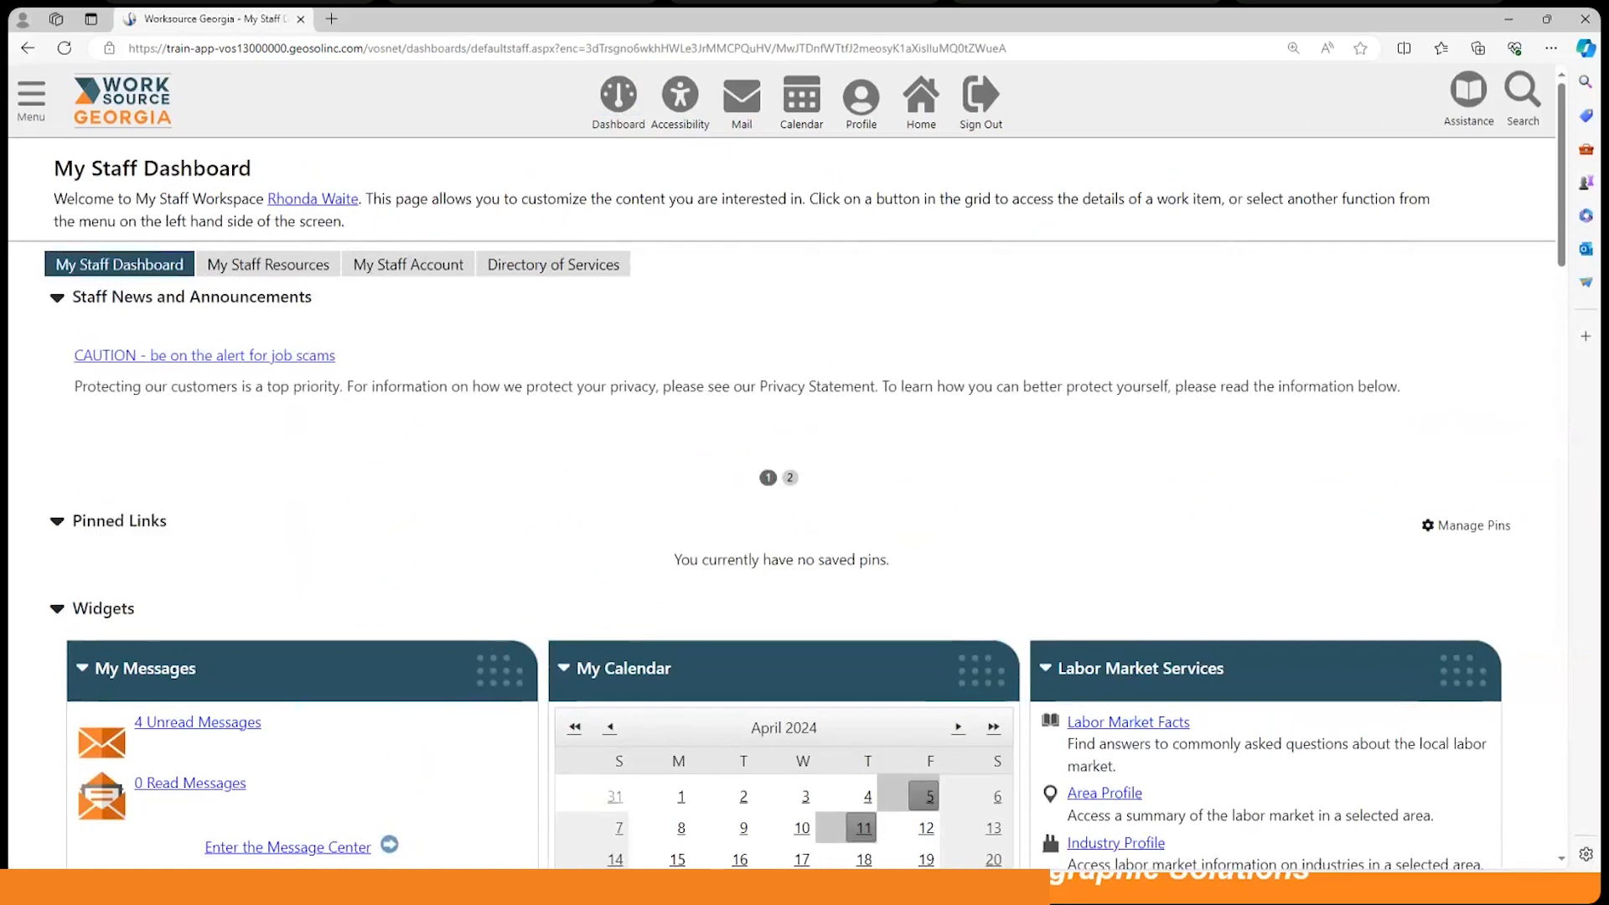
Step: From Manage Virtual Job Fair, attend the Apr 11 Spring into Technology fair as moderator
{"action": "left_click", "coordinate": [31, 95]}
{"action": "scroll", "coordinate": [119, 530], "scroll_direction": "down", "scroll_amount": 5}
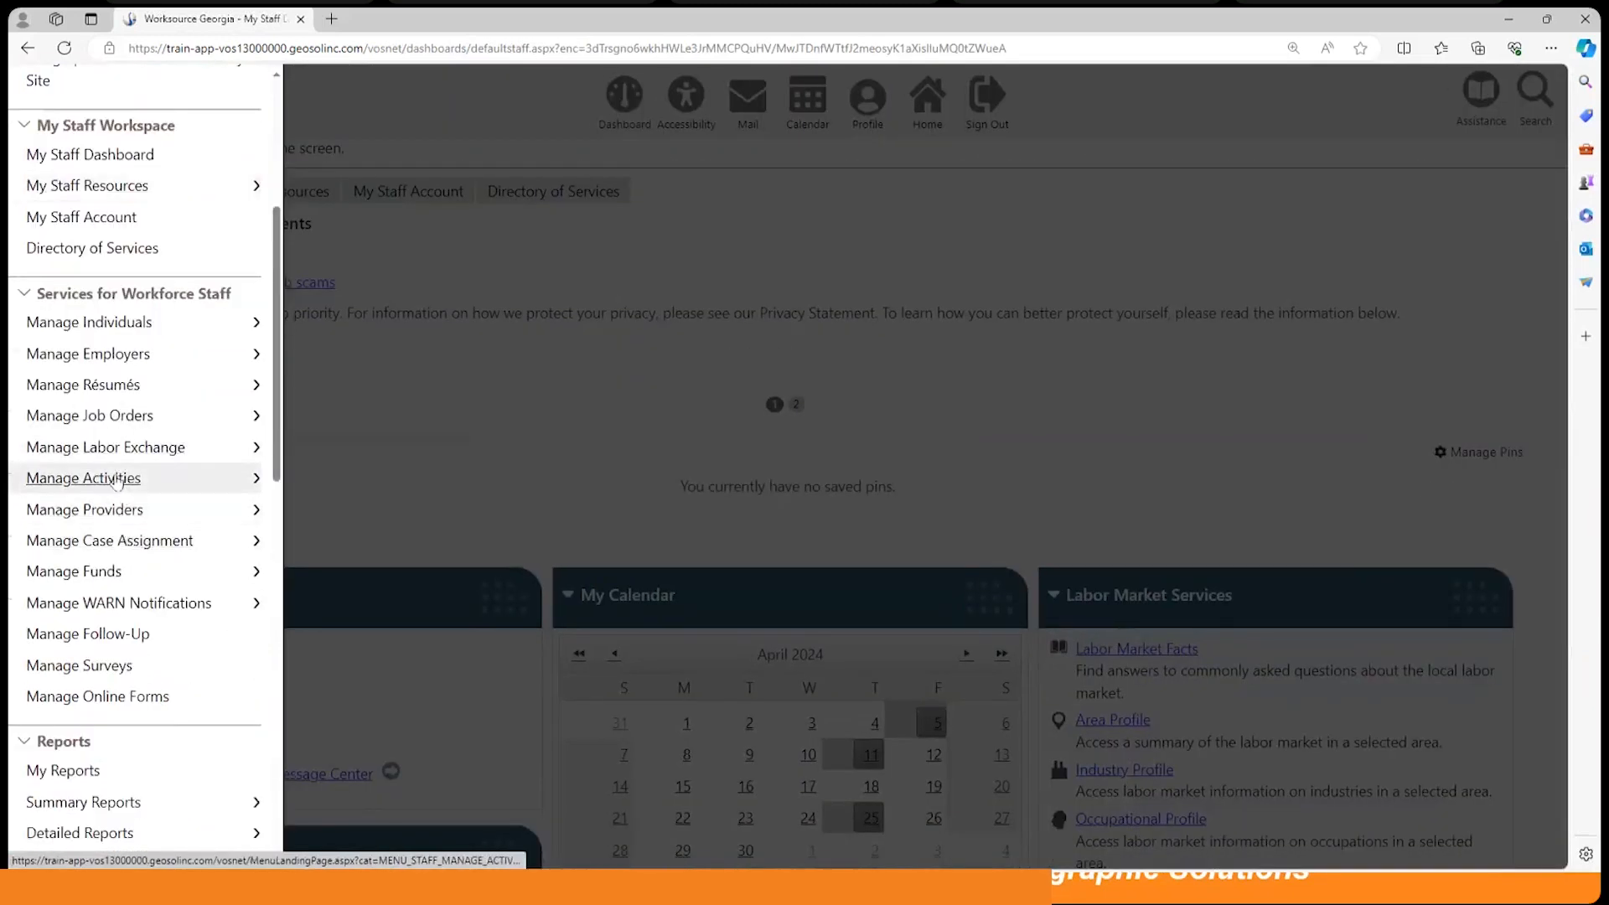
{"action": "left_click", "coordinate": [117, 479]}
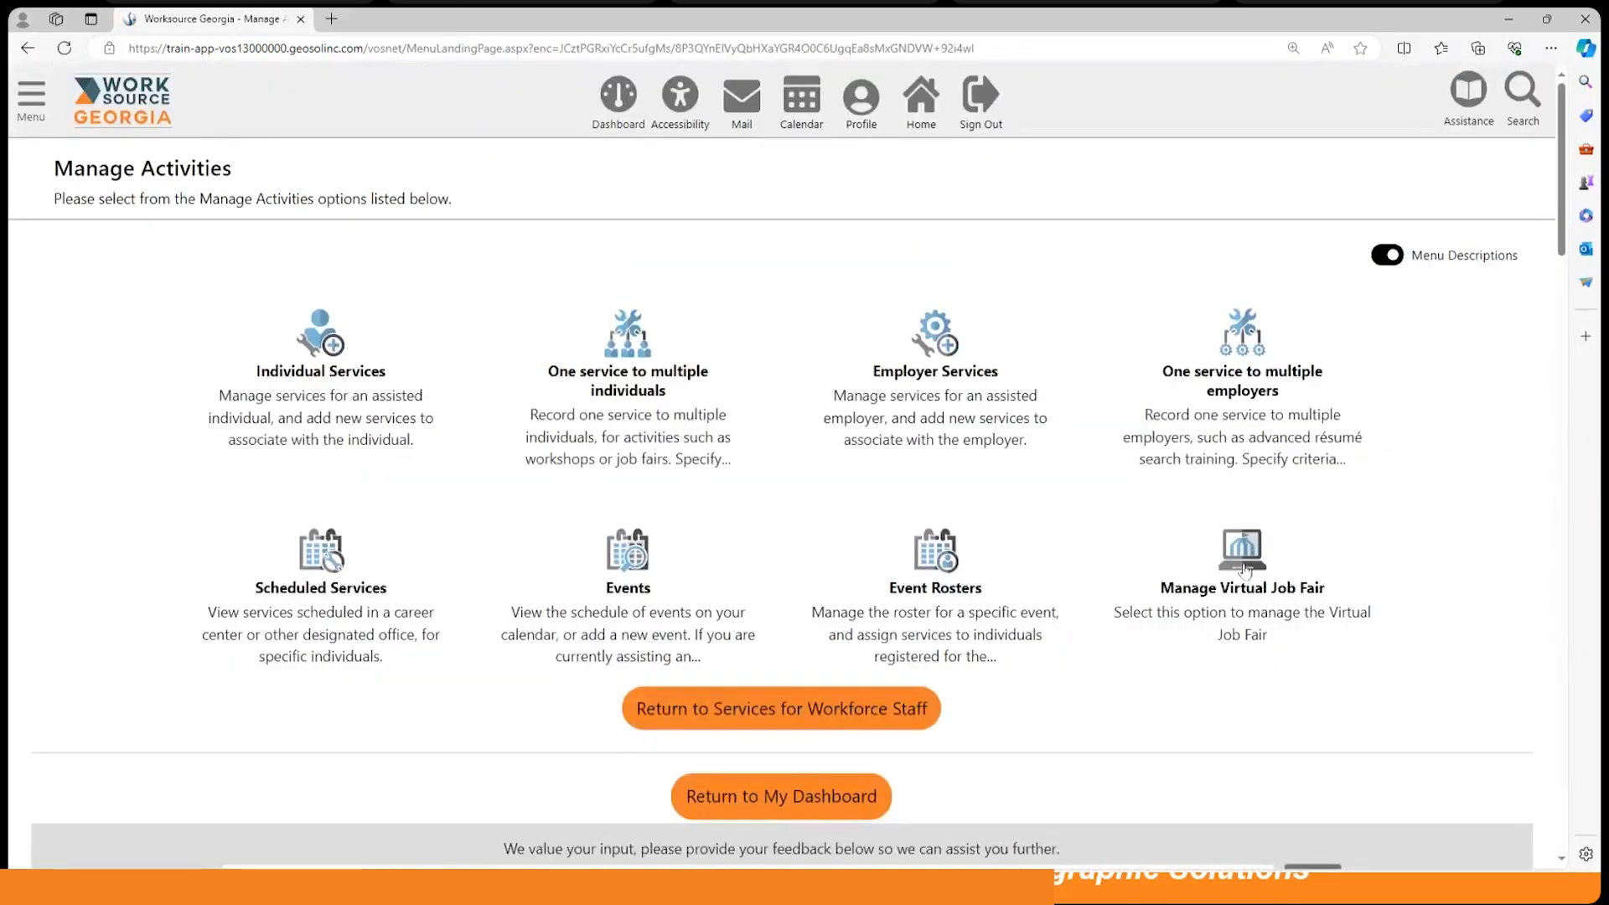
{"action": "left_click", "coordinate": [1284, 620]}
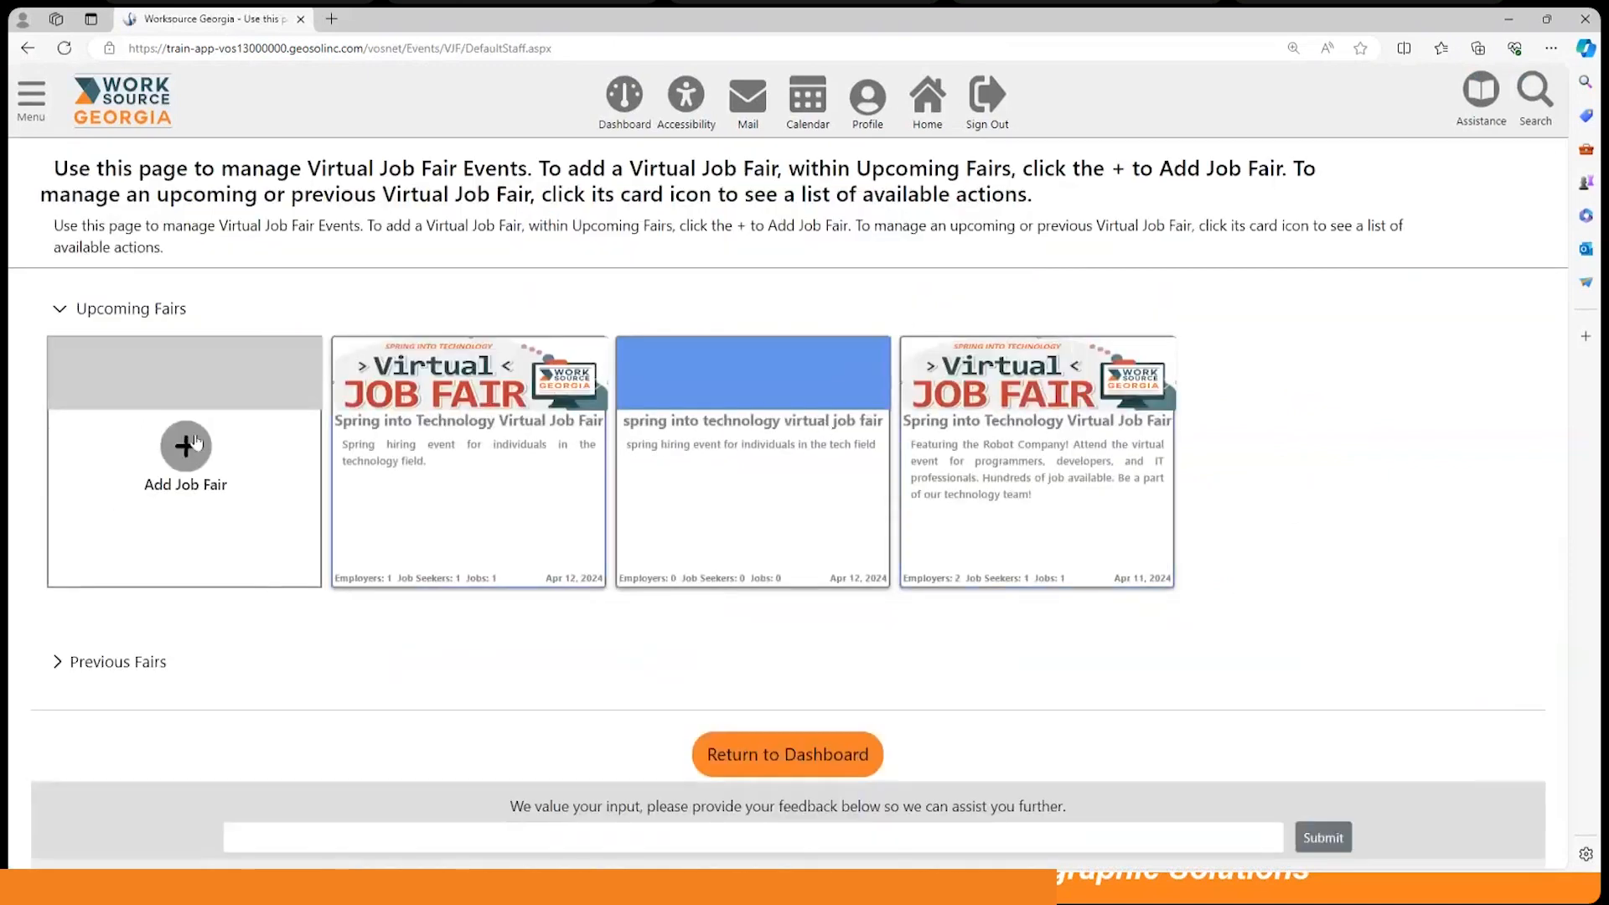
{"action": "left_click", "coordinate": [1020, 460]}
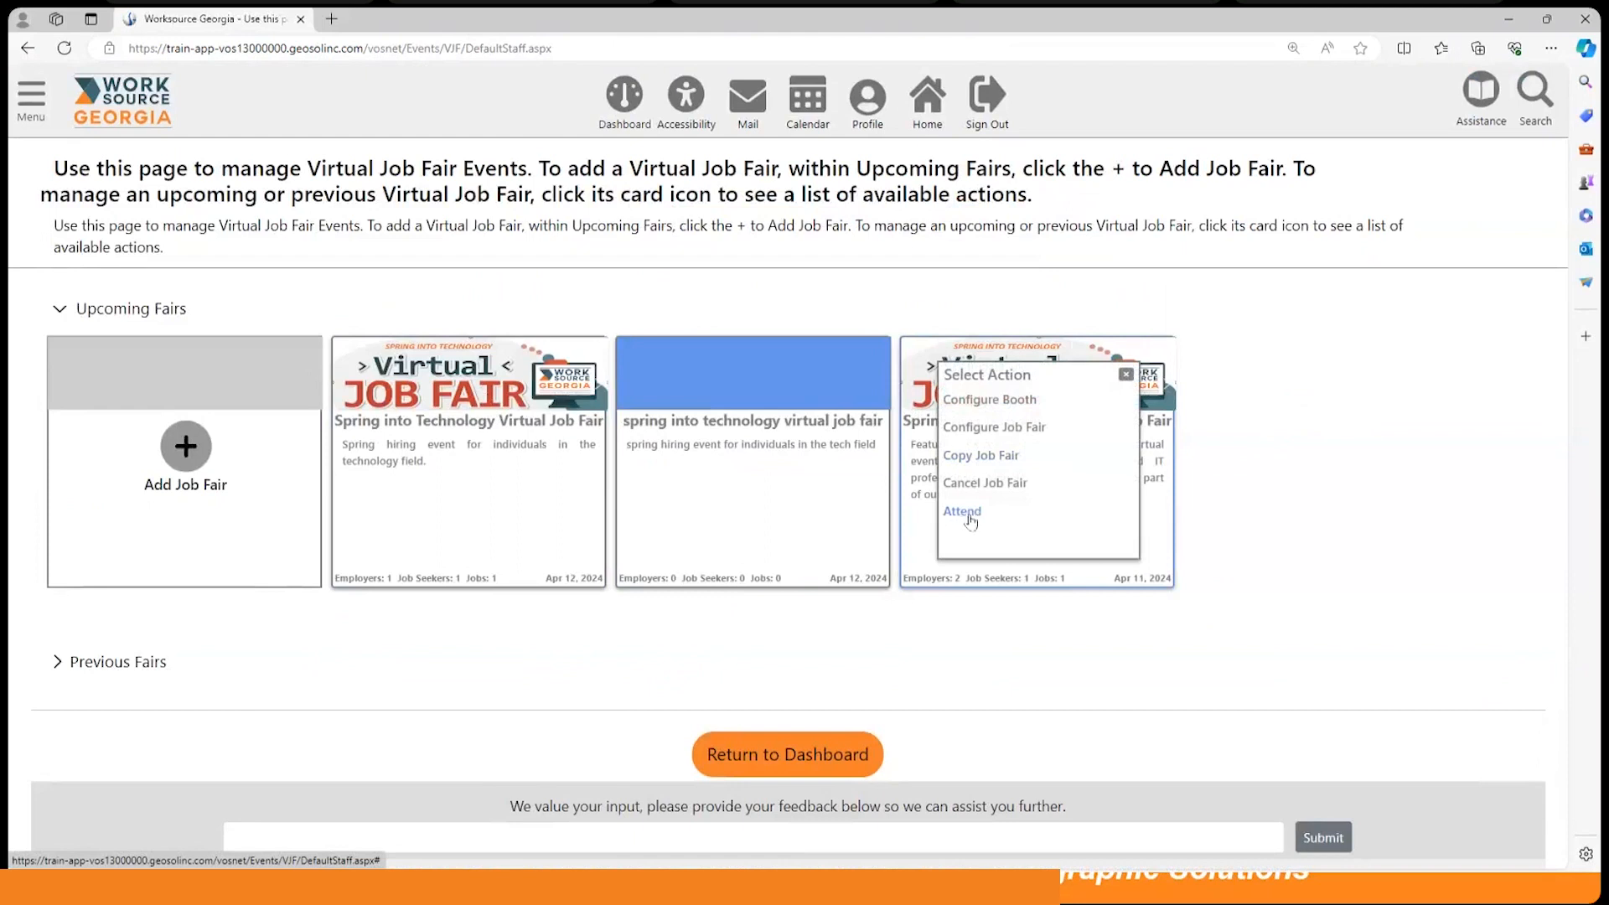
{"action": "left_click", "coordinate": [970, 521]}
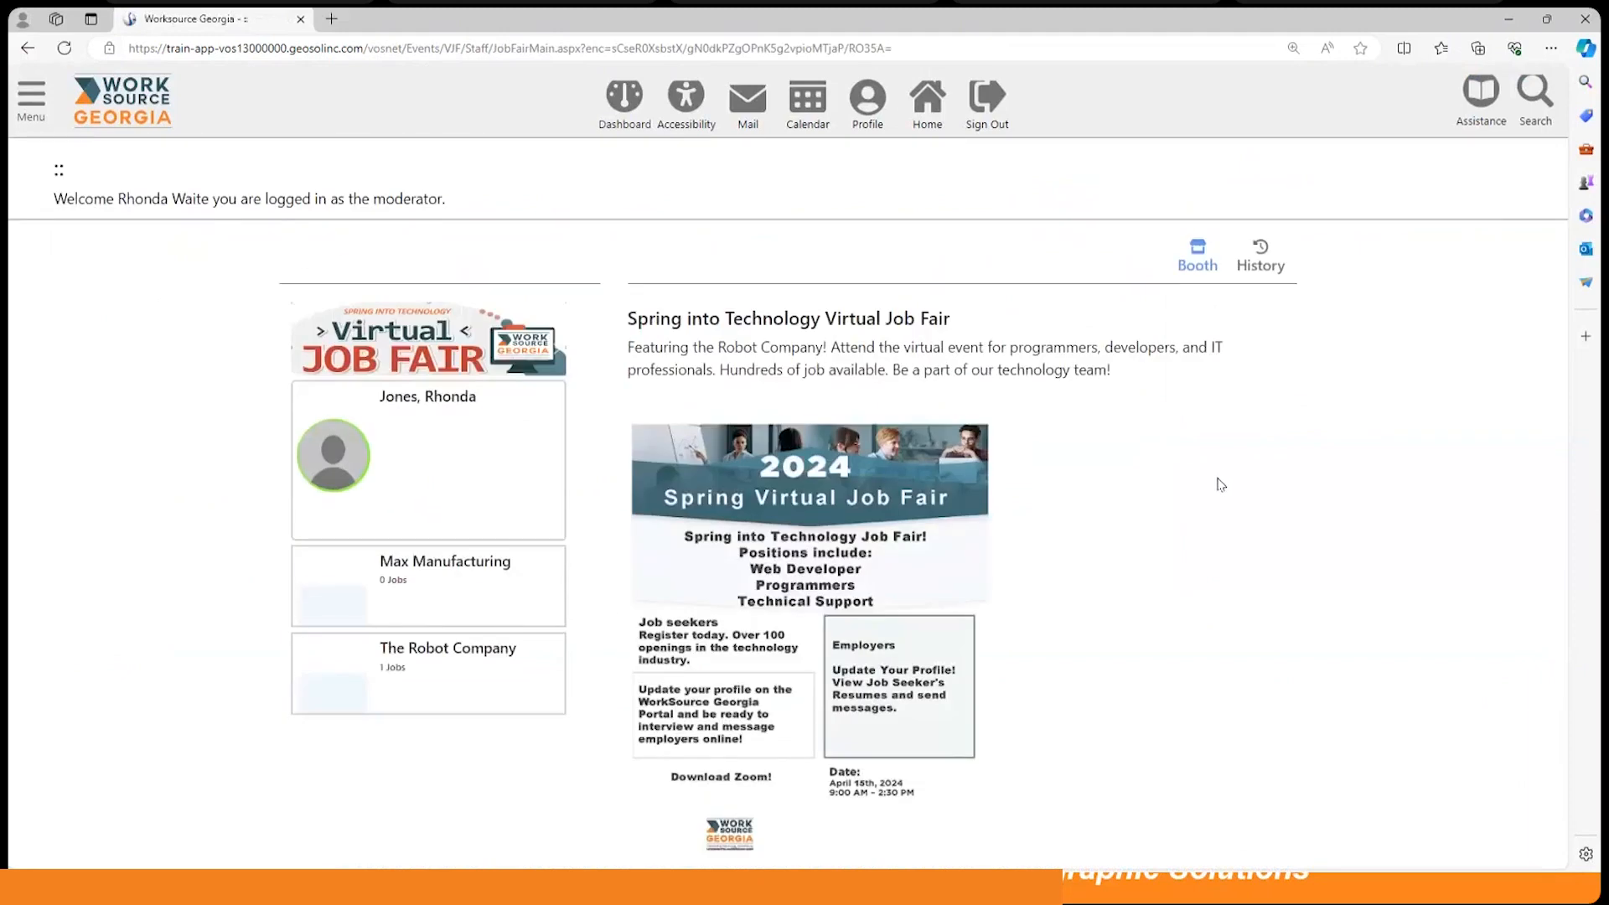
Step: View The Robot Company booth and its fair history, then open the Max Manufacturing booth
{"action": "scroll", "coordinate": [1224, 482], "scroll_direction": "down", "scroll_amount": 3}
{"action": "scroll", "coordinate": [1219, 486], "scroll_direction": "up", "scroll_amount": 3}
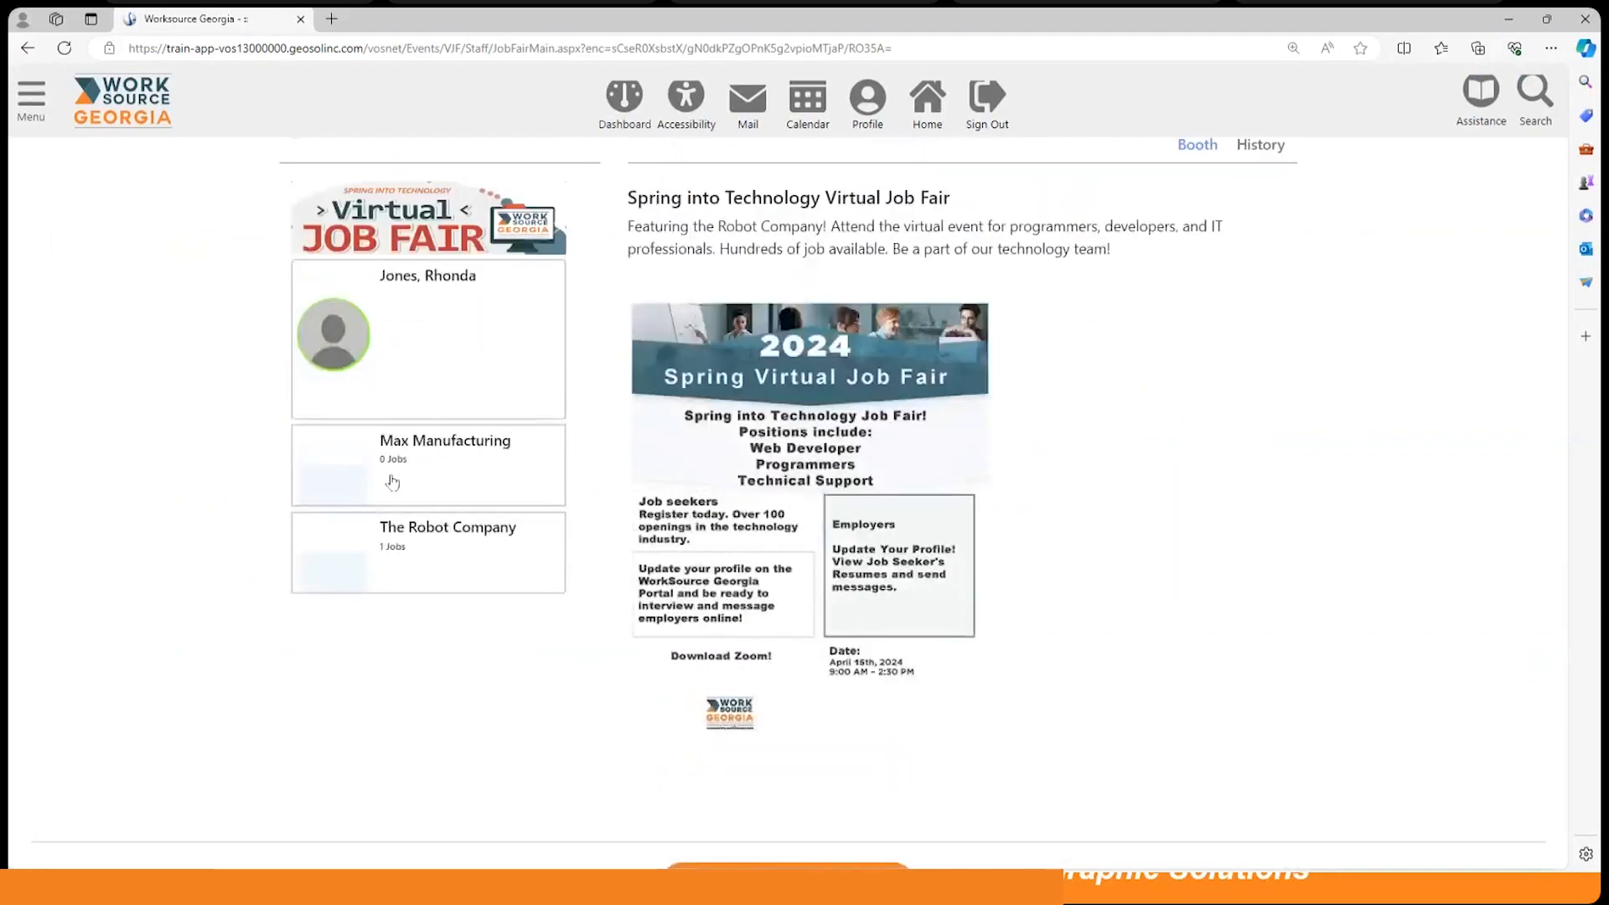
{"action": "left_click", "coordinate": [439, 575]}
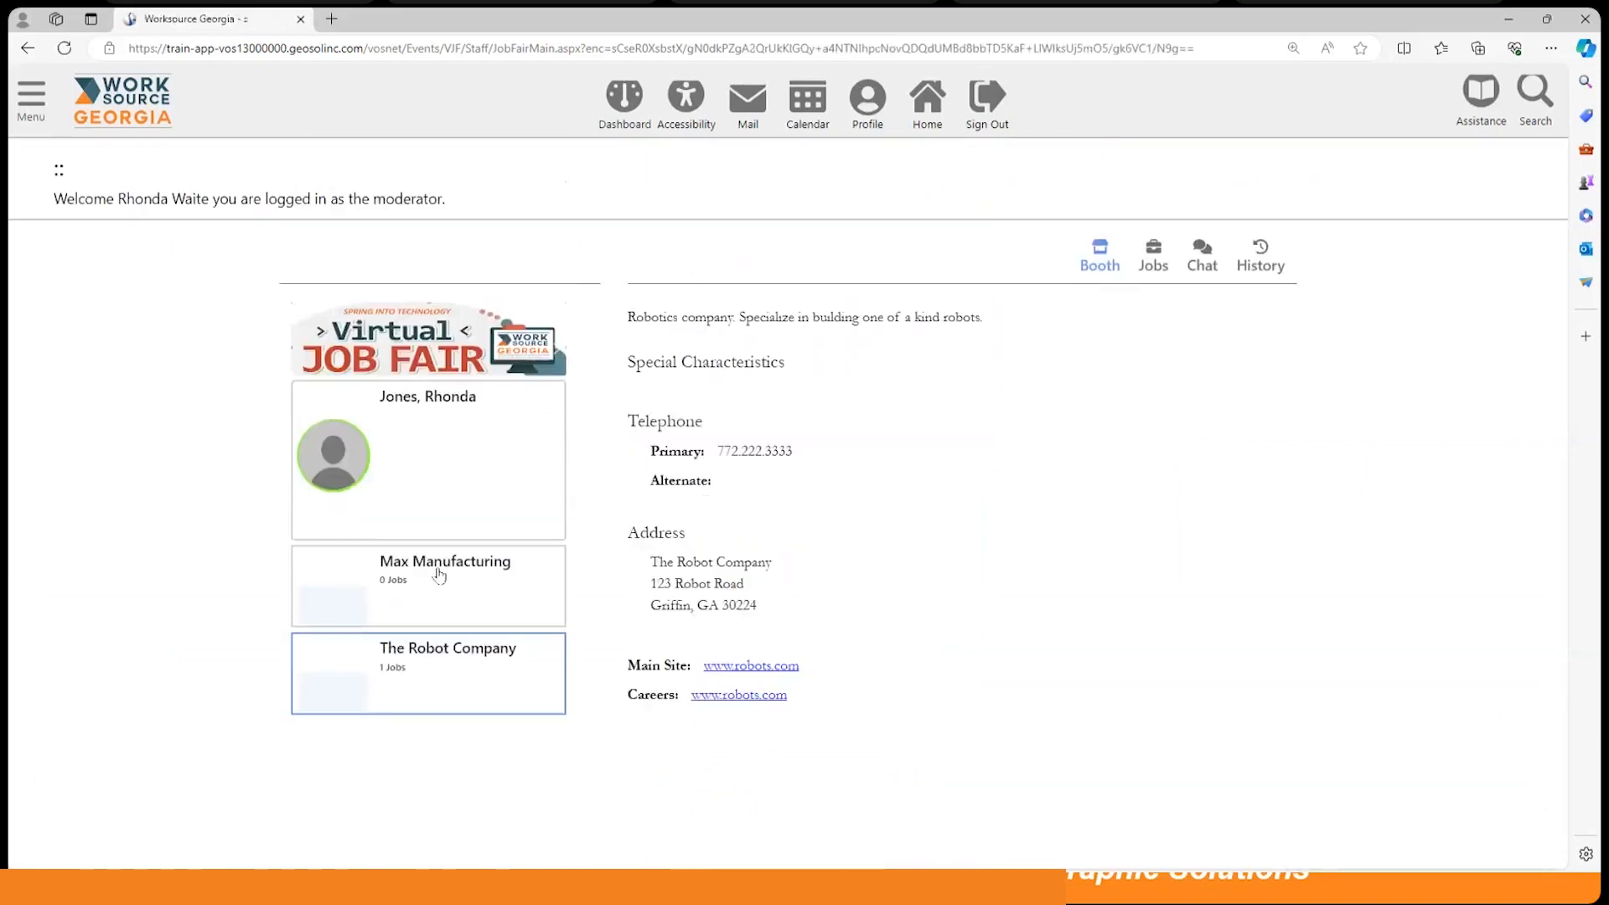
{"action": "left_click", "coordinate": [1258, 284]}
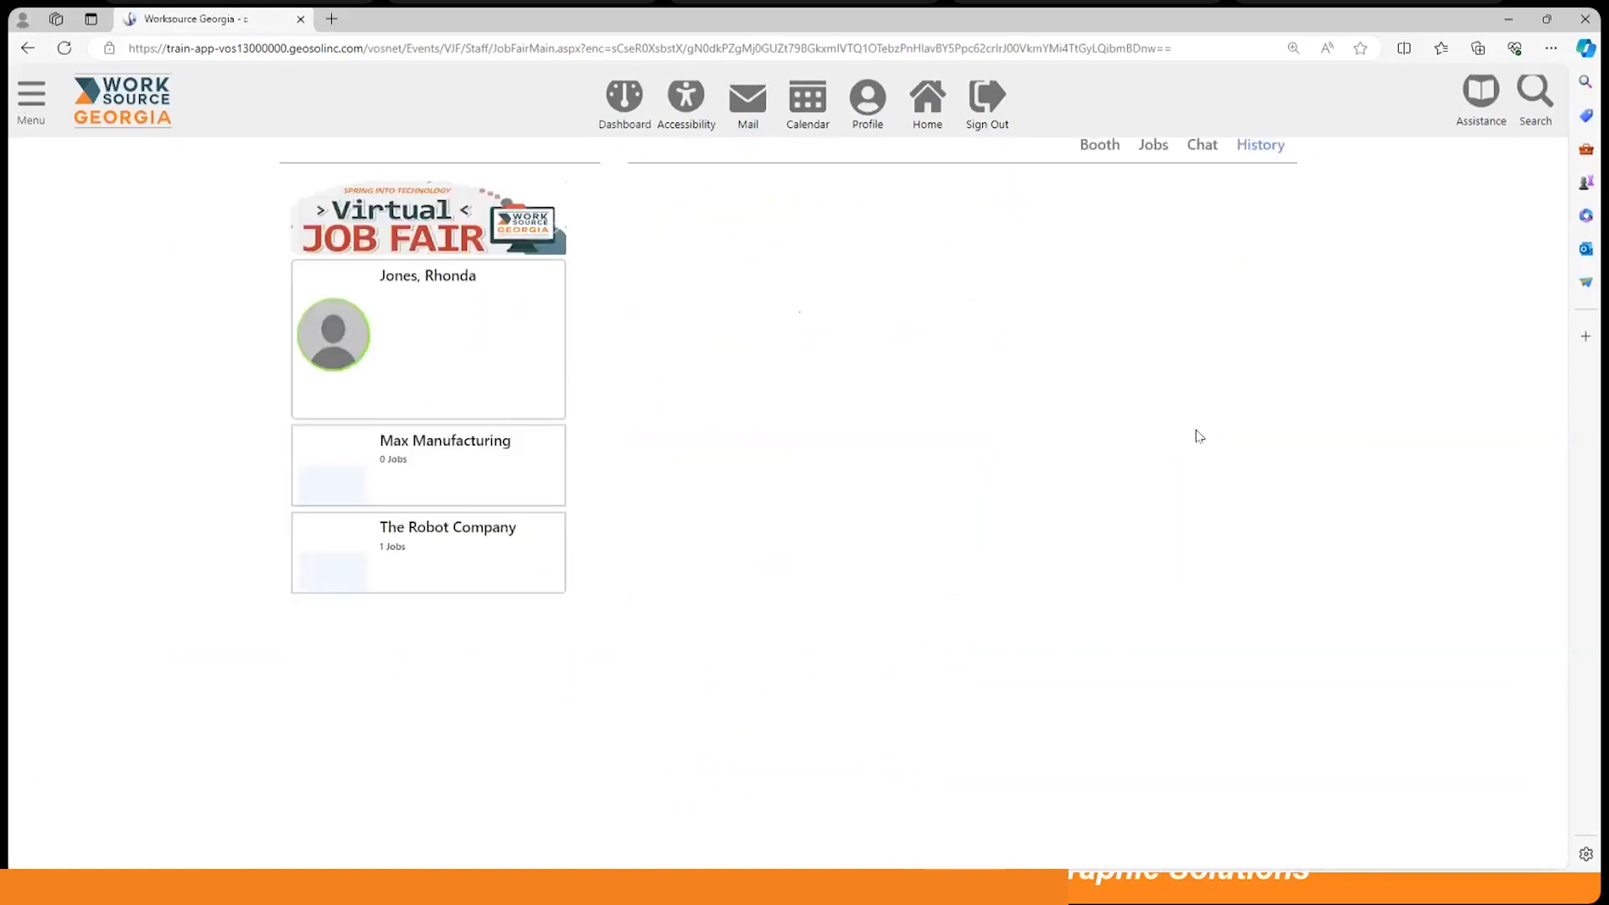
{"action": "left_click", "coordinate": [469, 584]}
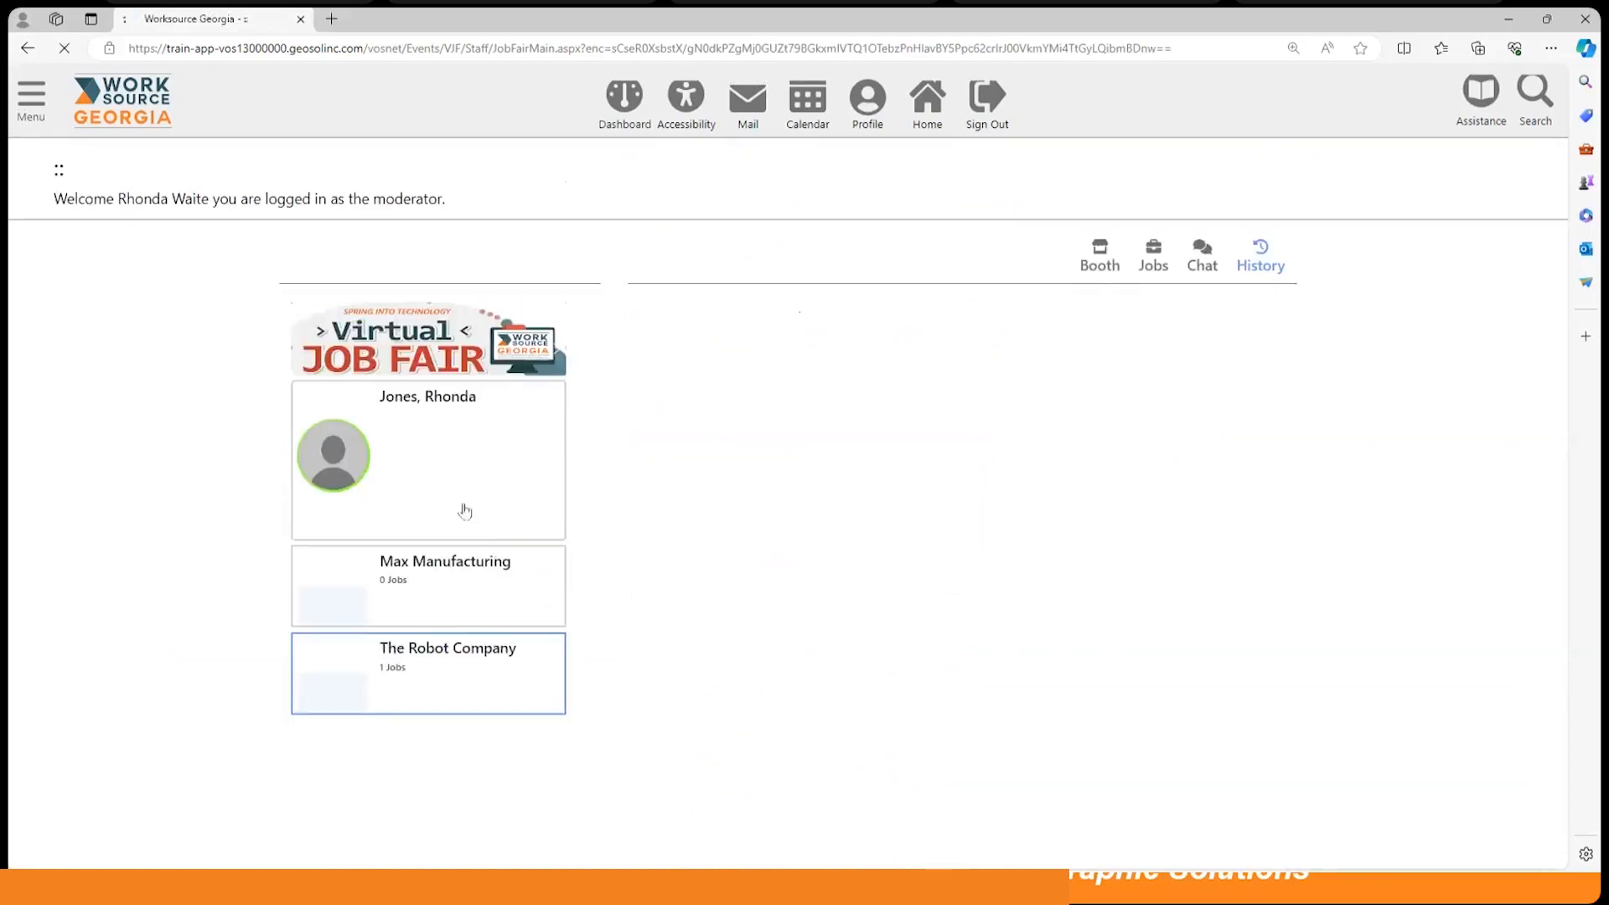
Step: Review the job seeker's fair profile, then return to the dashboard and show the Reminders slide
{"action": "left_click", "coordinate": [414, 450]}
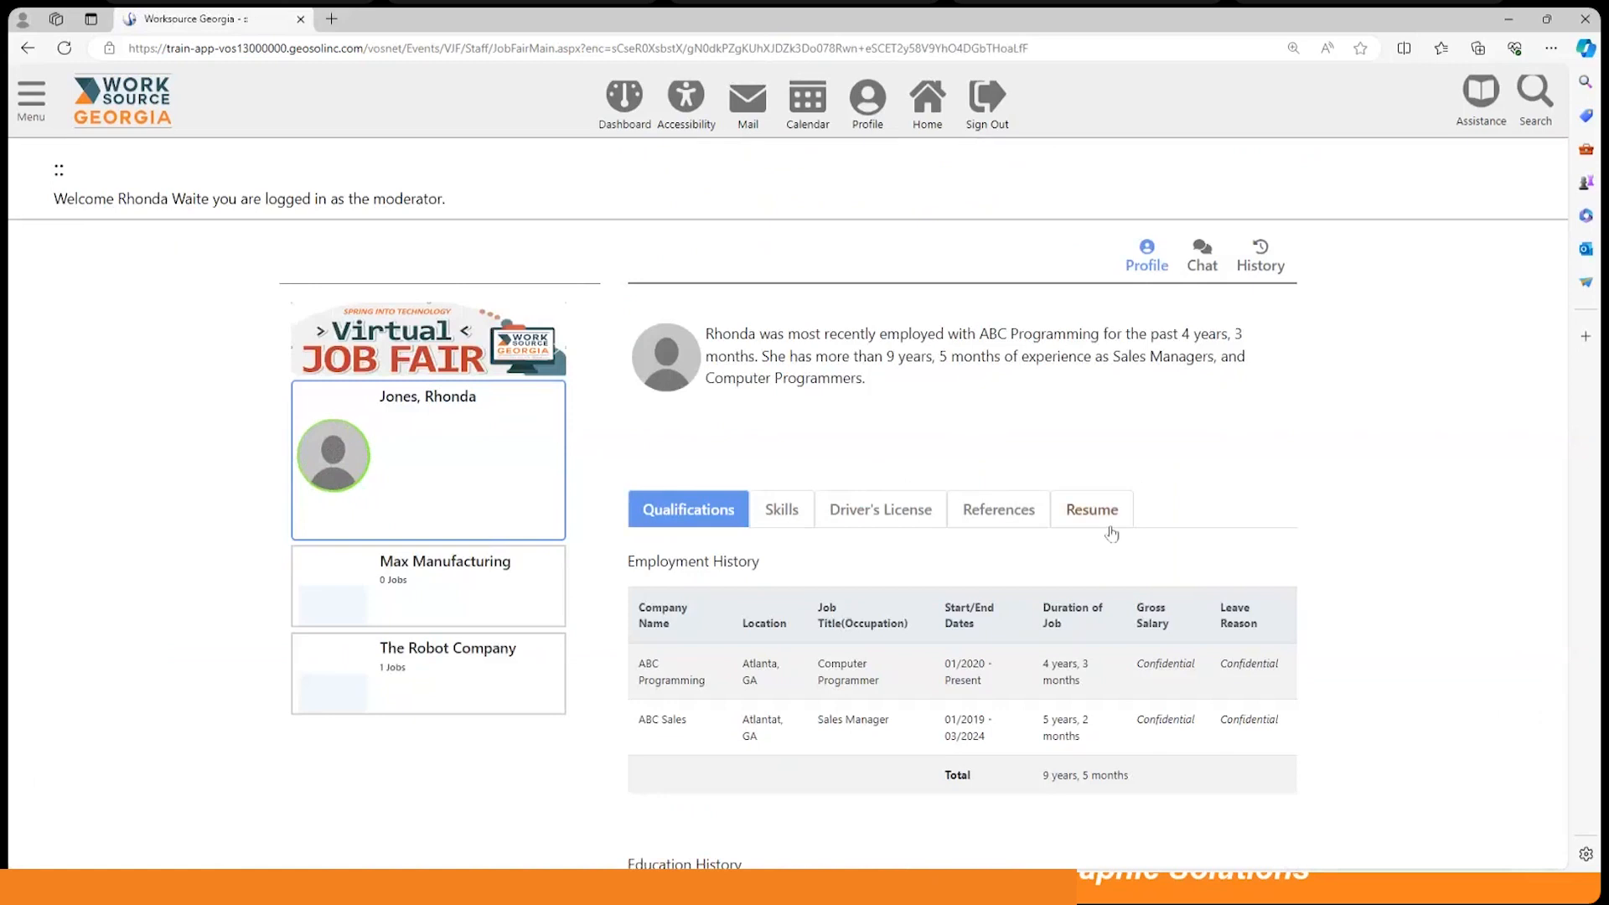
{"action": "scroll", "coordinate": [1115, 519], "scroll_direction": "down", "scroll_amount": 5}
{"action": "scroll", "coordinate": [1106, 537], "scroll_direction": "up", "scroll_amount": 5}
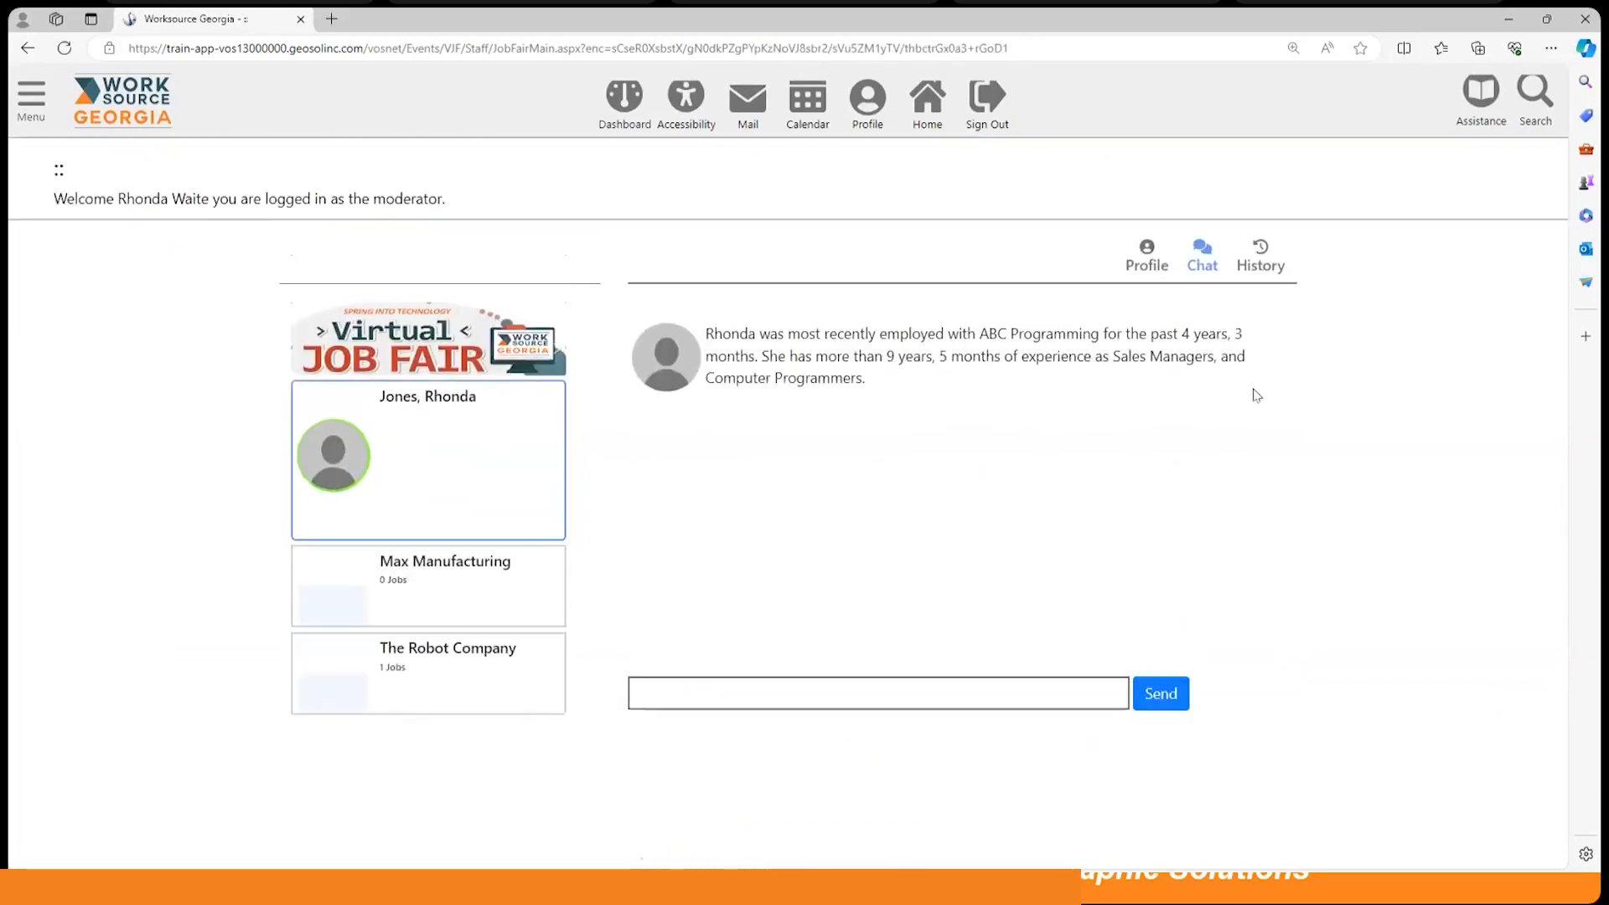
{"action": "scroll", "coordinate": [921, 608], "scroll_direction": "down", "scroll_amount": 3}
{"action": "scroll", "coordinate": [838, 587], "scroll_direction": "up", "scroll_amount": 2}
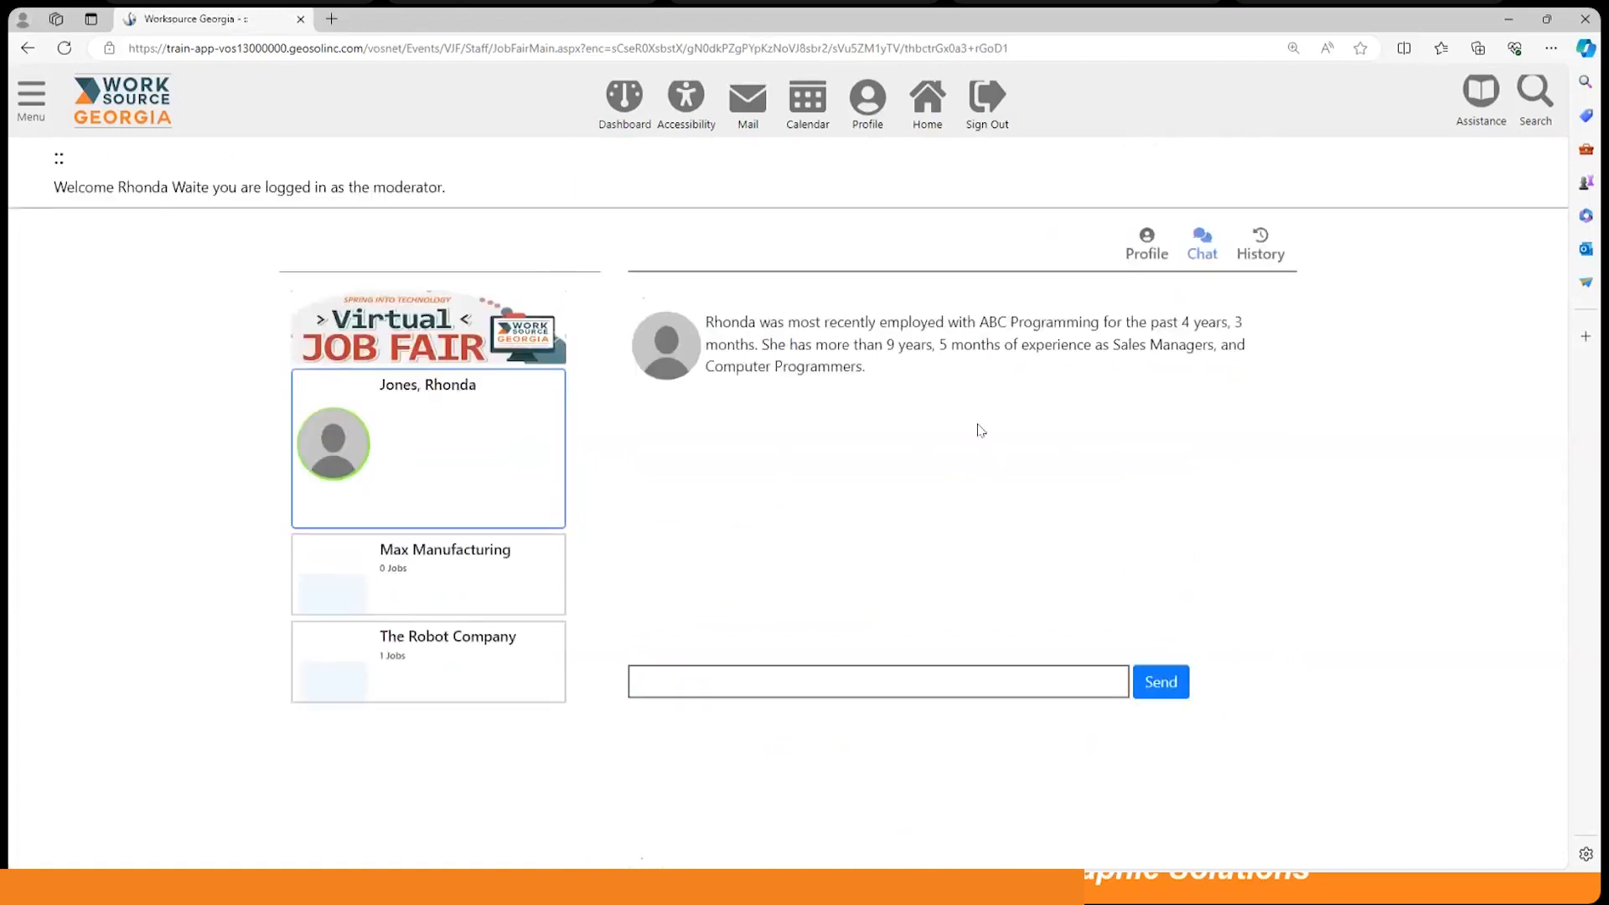
{"action": "scroll", "coordinate": [984, 453], "scroll_direction": "up", "scroll_amount": 2}
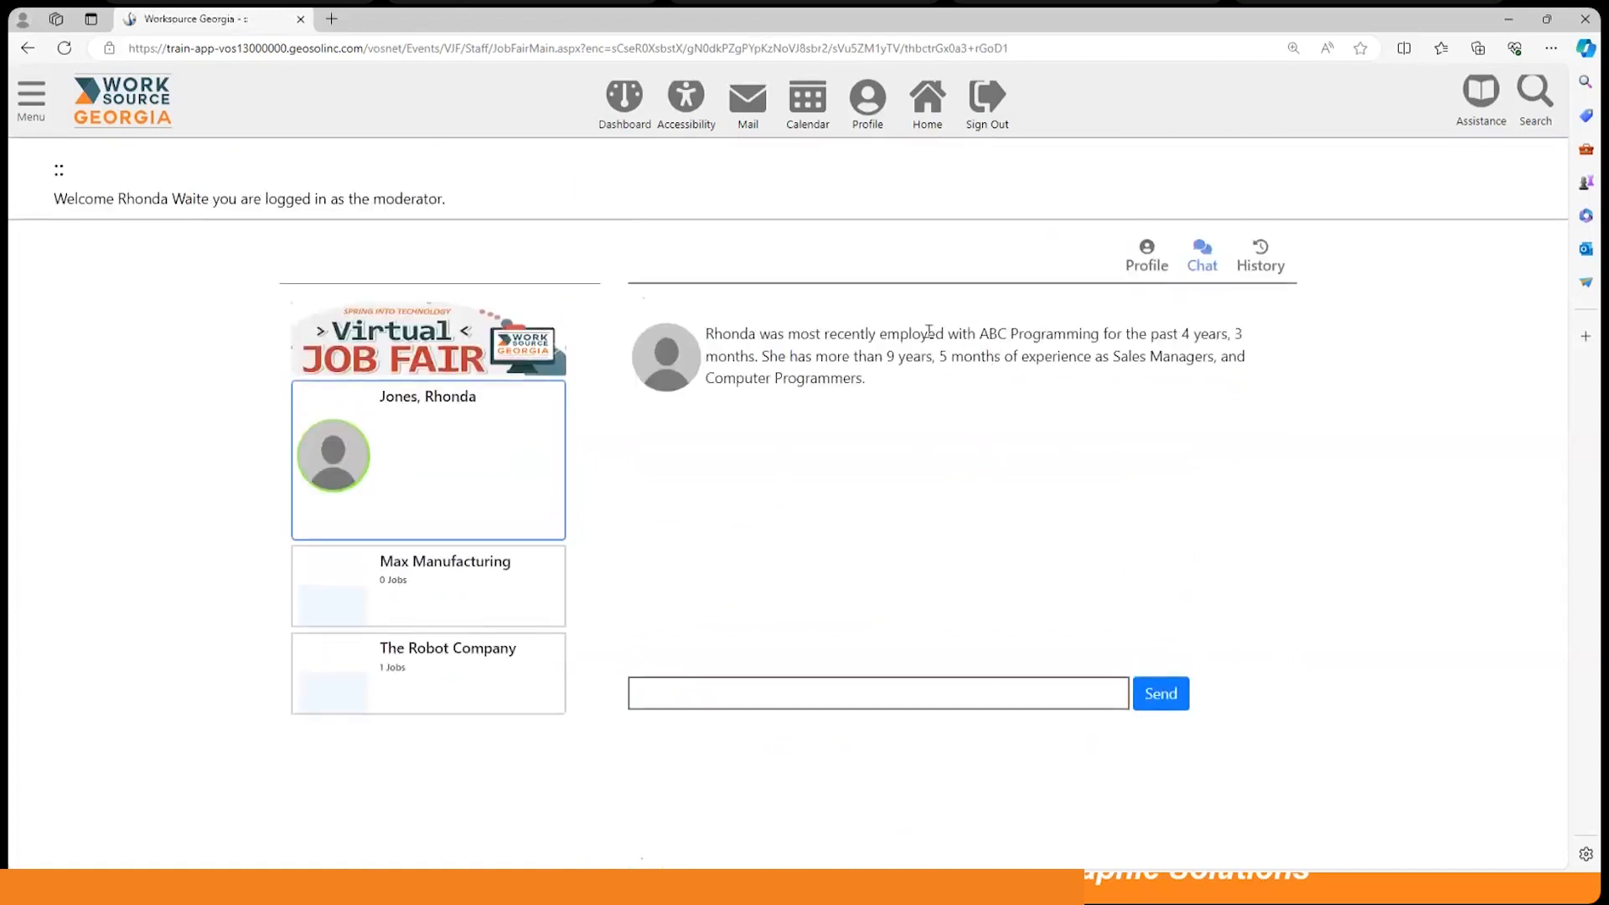
{"action": "left_click", "coordinate": [624, 96]}
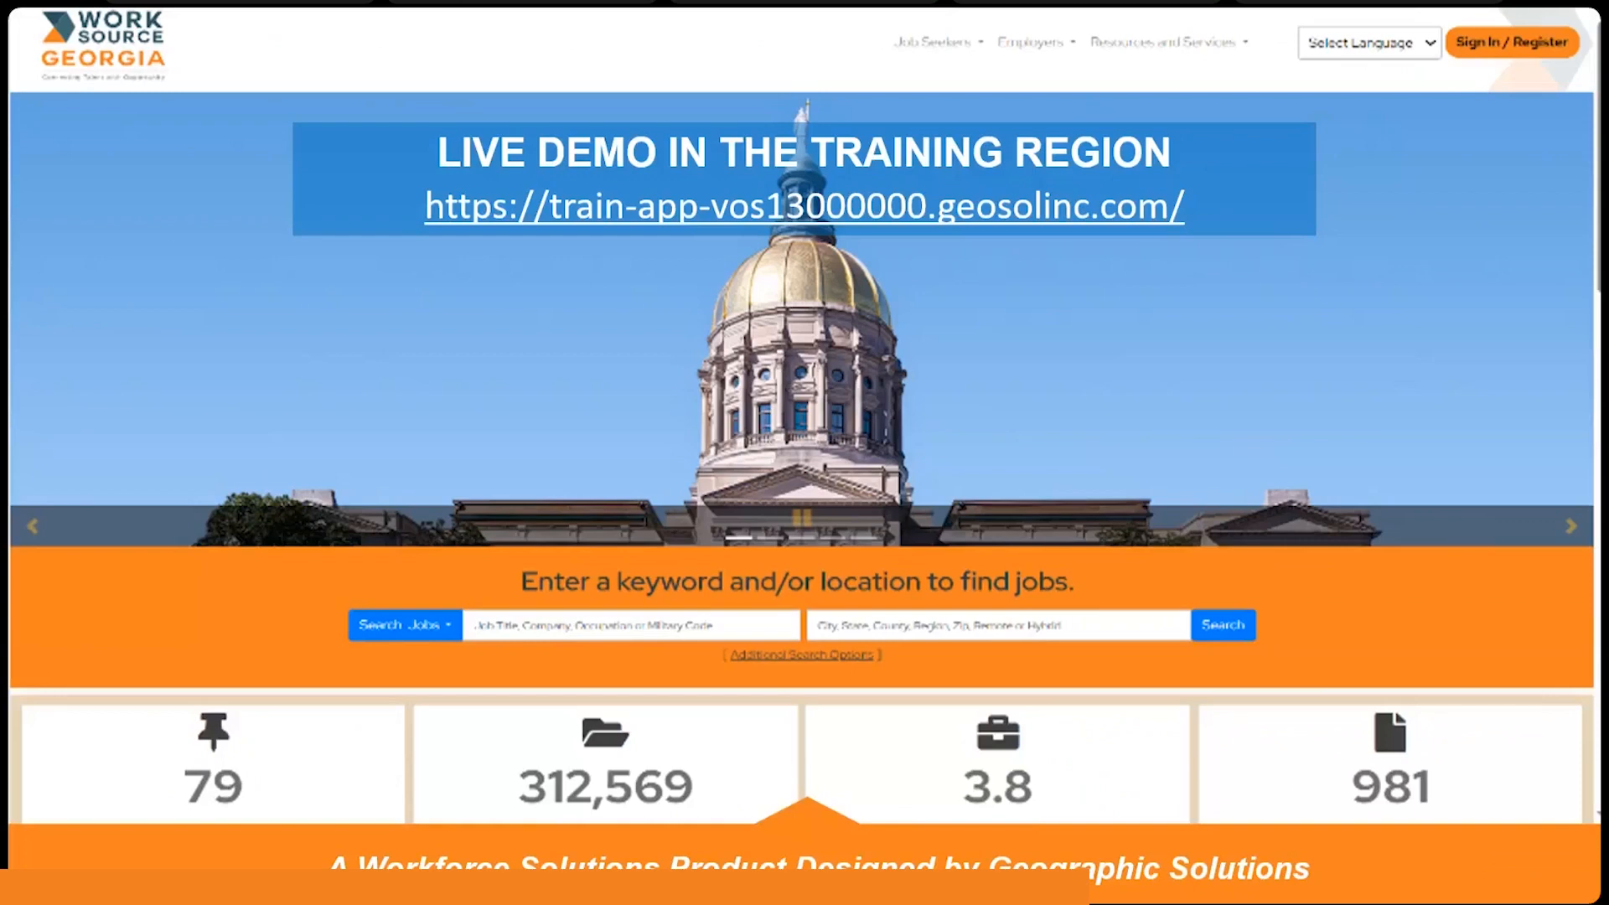
{"action": "key", "text": "Right"}
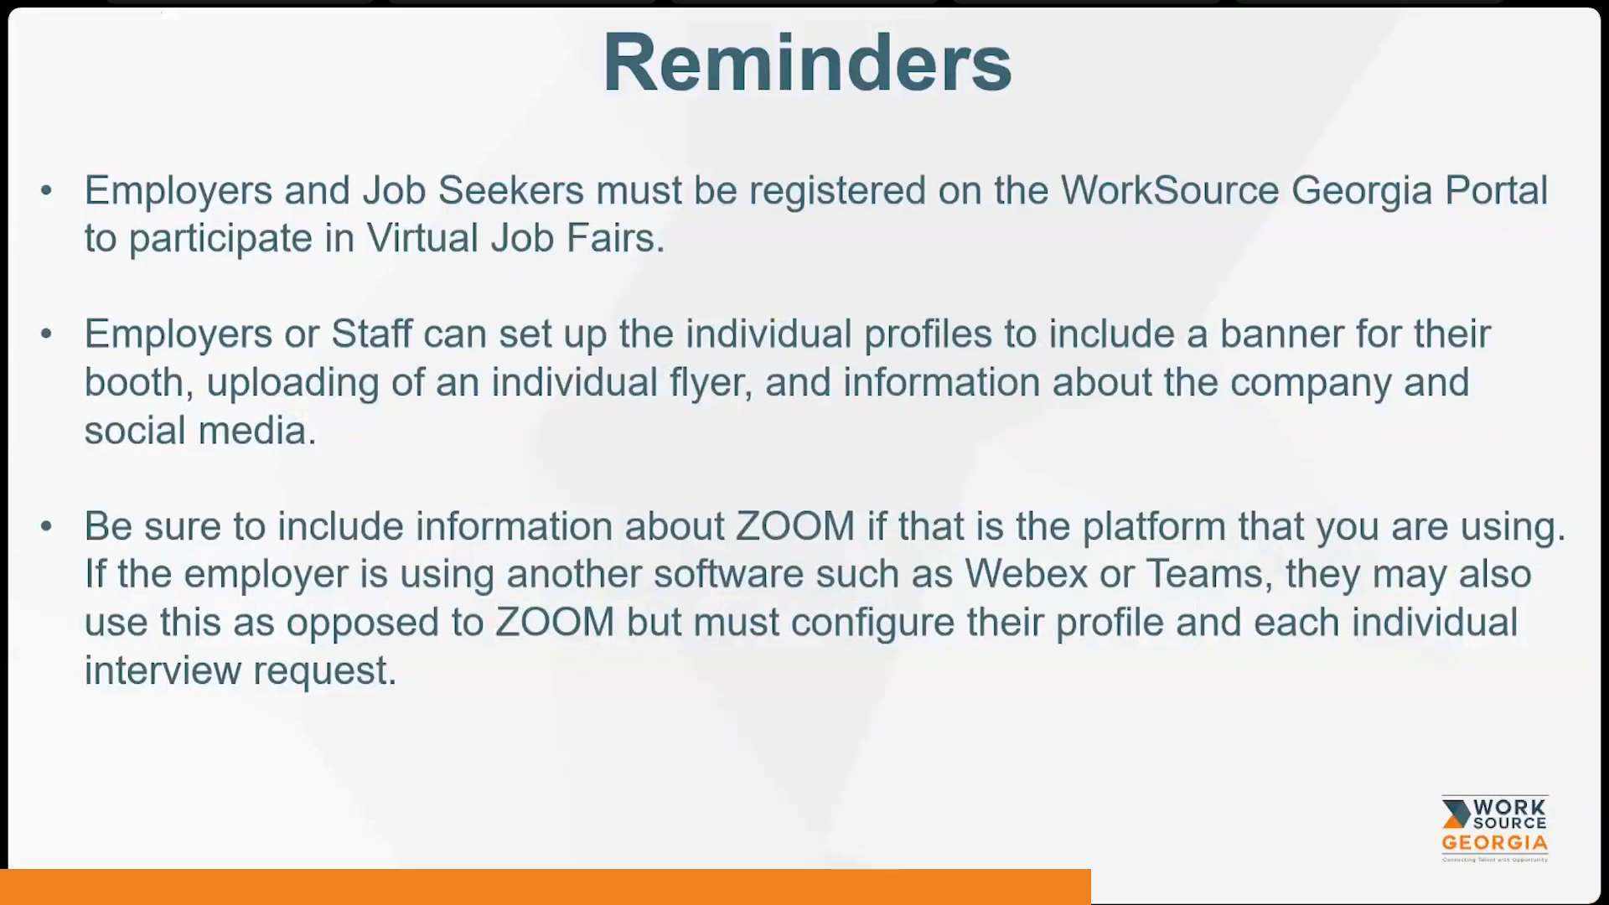